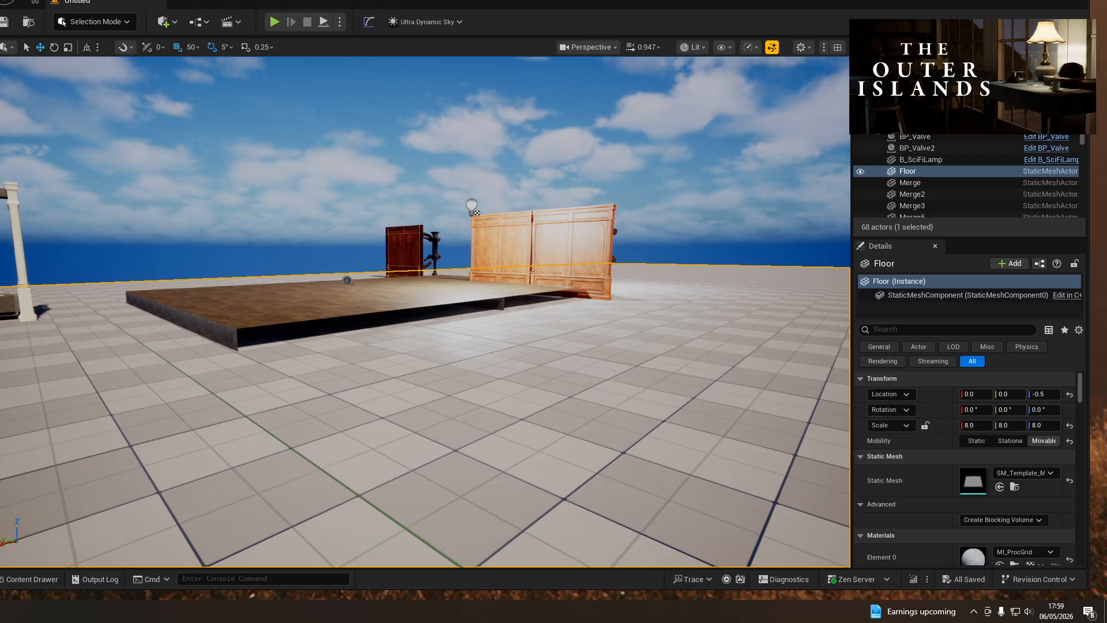
- Play the level from a spot on the tiled floor to check the Tannoy subtitle, and stop the session
right_drag(270, 461, 252, 490)
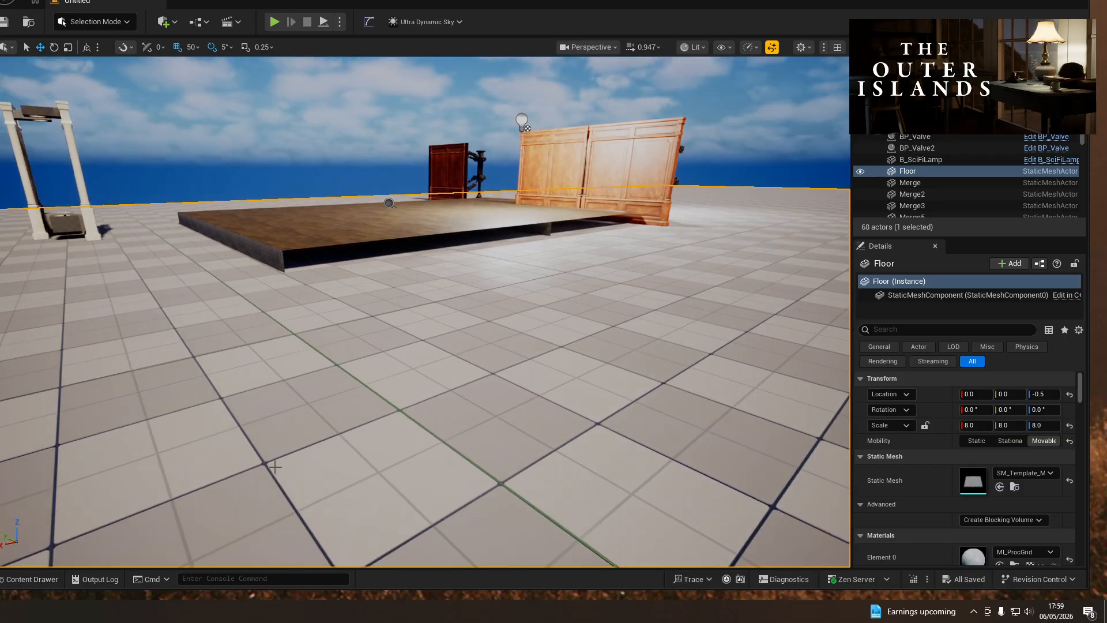
right_click(300, 494)
click(339, 483)
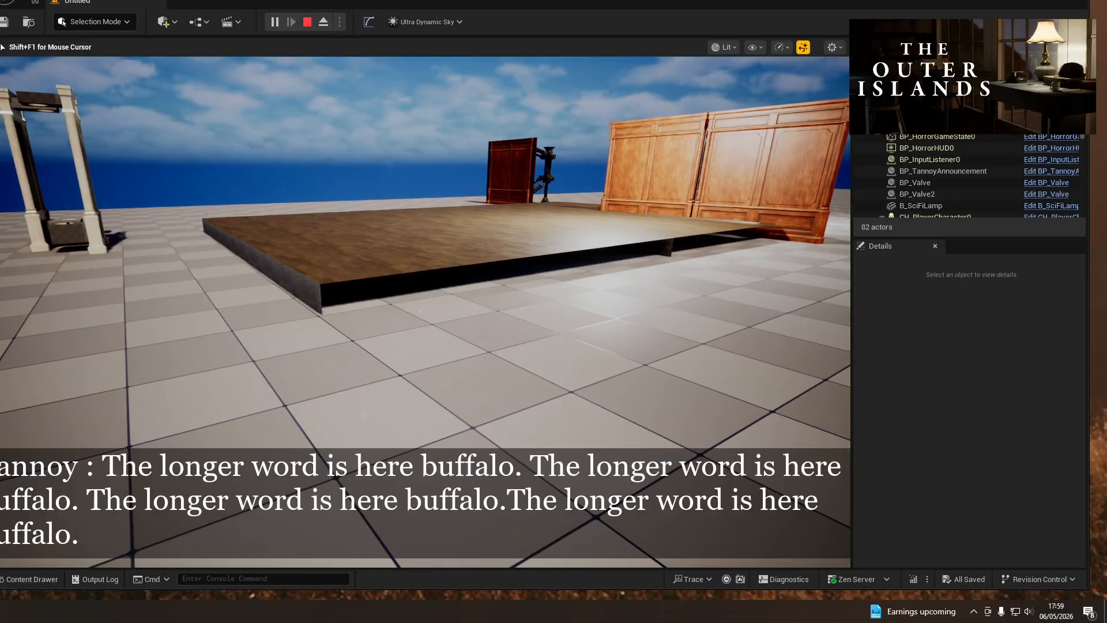
key(Escape)
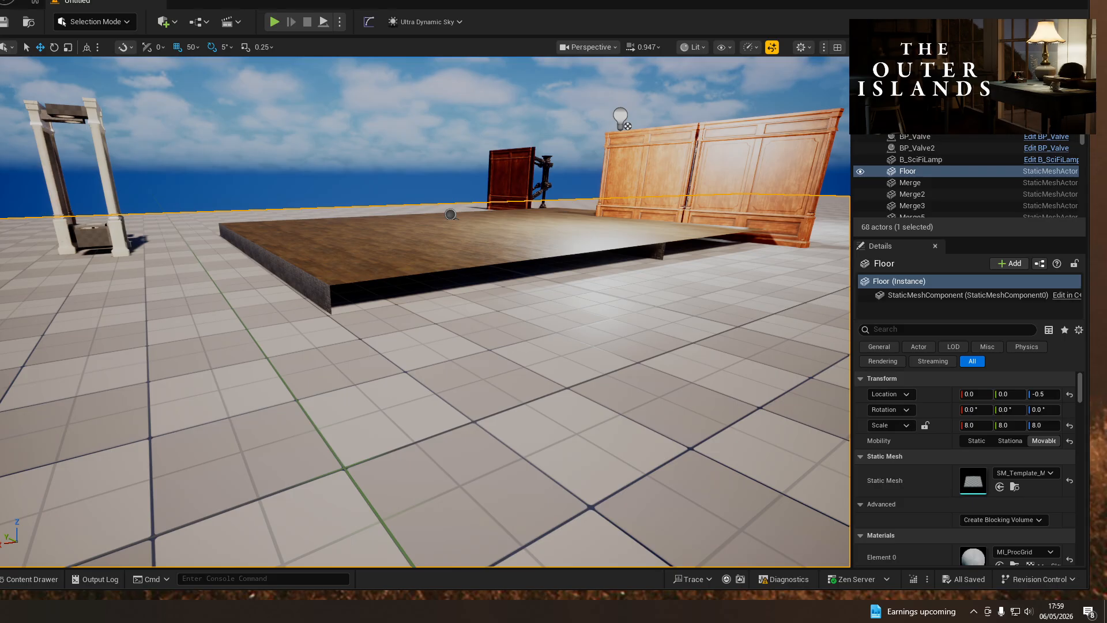
- Bring up the Widget_TannoySub widget, frame its whole canvas and select the SUB text block to check its anchoring
key(alt+Tab)
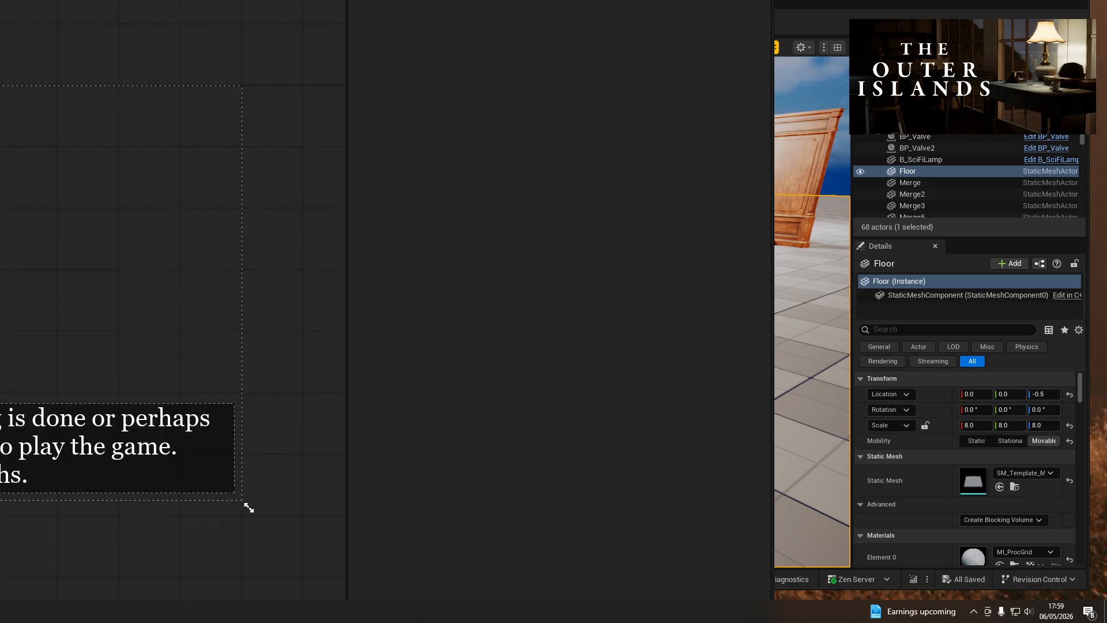
drag(0, 0, 0, 38)
drag(299, 54, 406, 0)
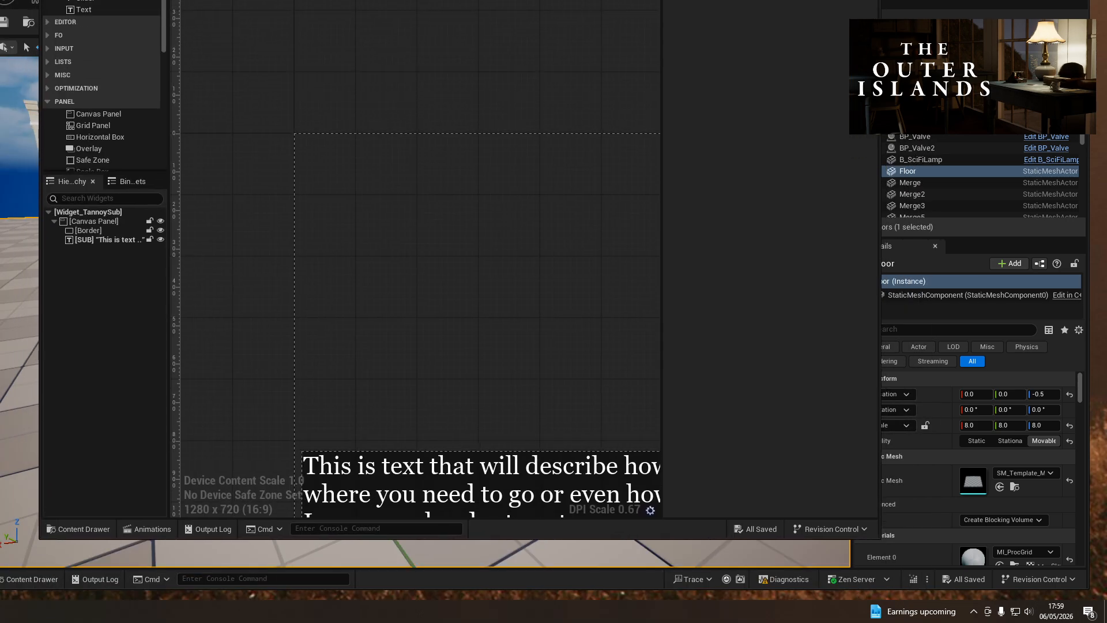
drag(479, 0, 479, 98)
scroll(507, 353, down, 5)
right_drag(507, 355, 336, 207)
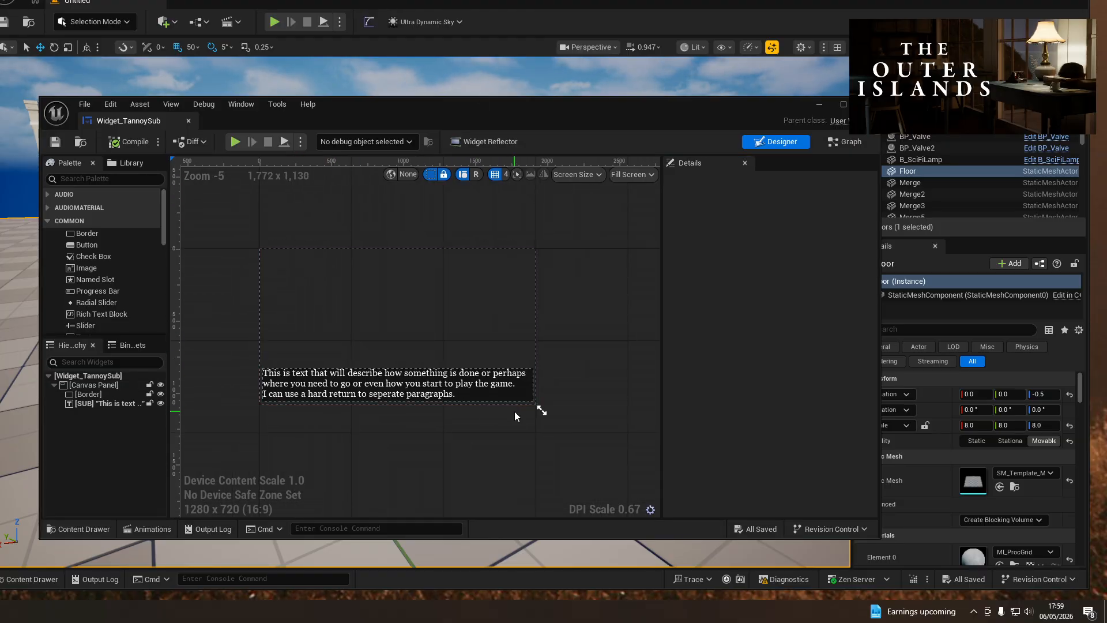
click(518, 396)
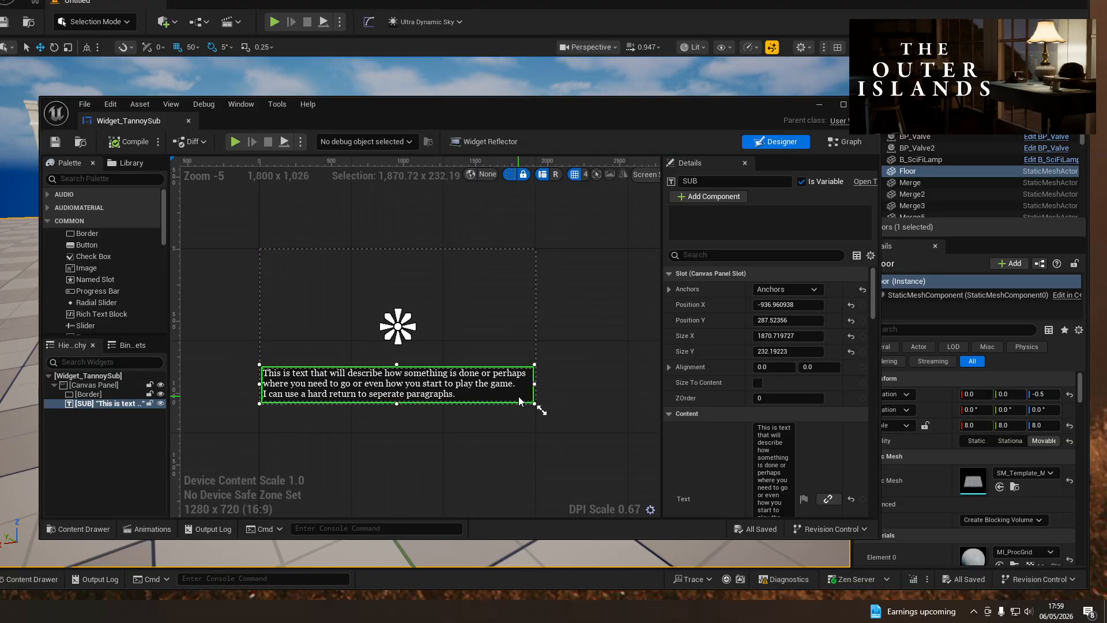
- Anchor the subtitle's Border to the centre of the canvas, compile and save the widget, and clear its window away
click(88, 394)
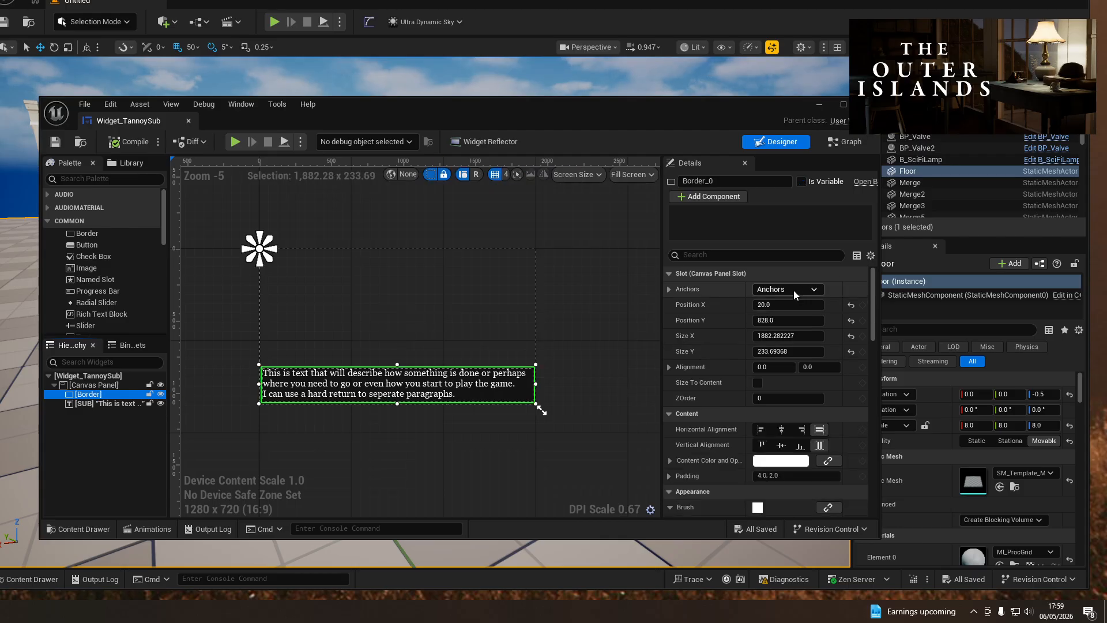
click(793, 289)
click(818, 363)
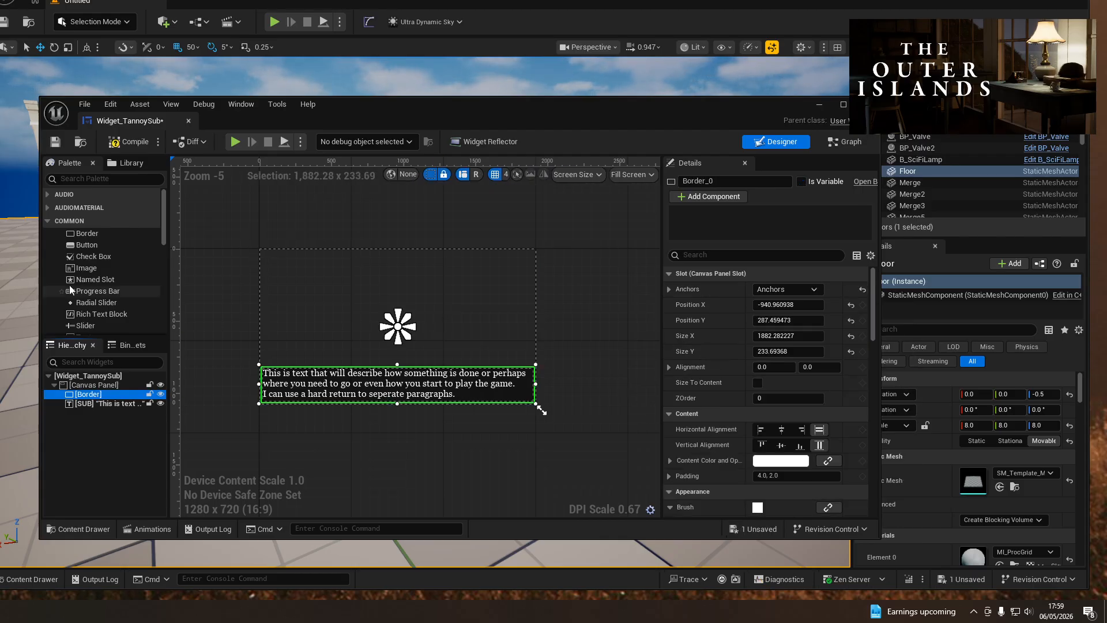
click(116, 143)
click(55, 141)
drag(370, 107, 0, 80)
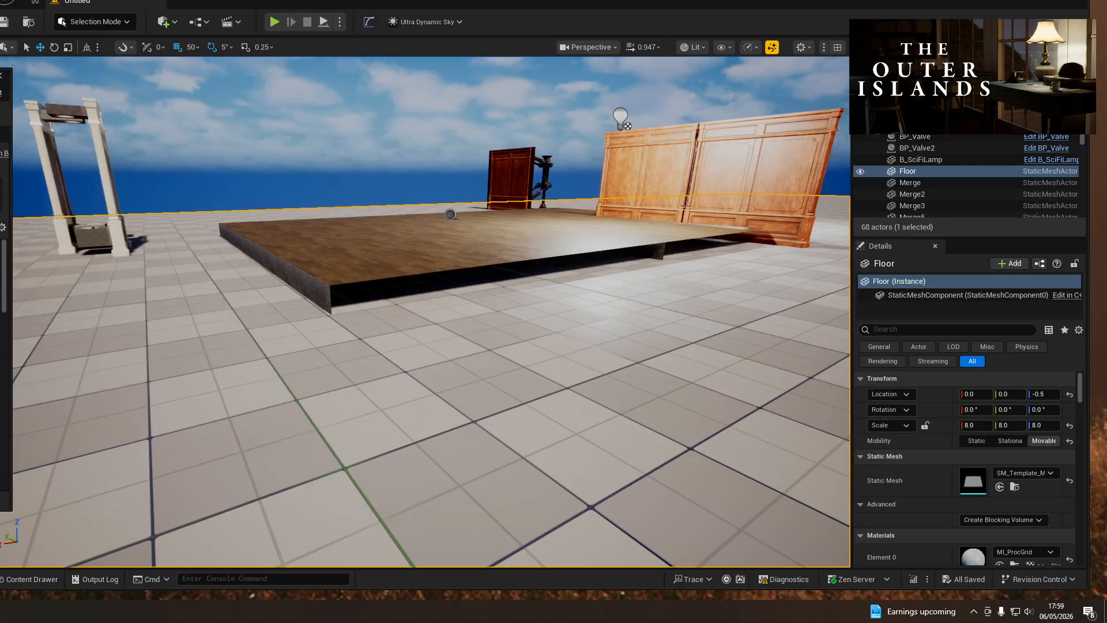
- Play the level full screen from a spot on the tiled floor to check the subtitle's fit, and stop it
right_drag(622, 398, 597, 404)
right_drag(705, 320, 694, 321)
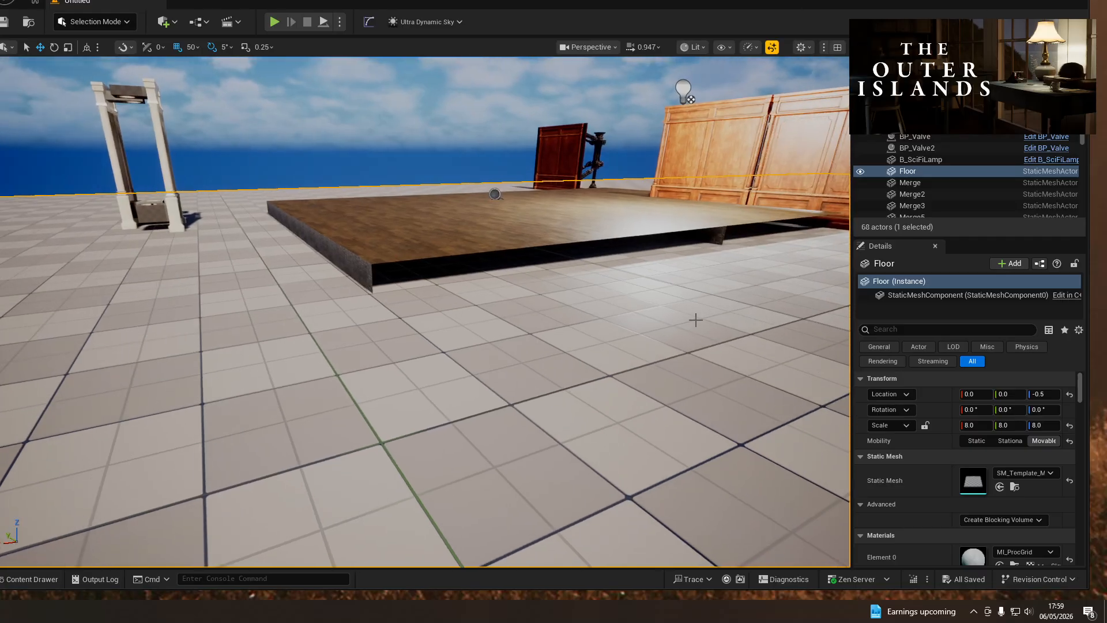
key(F11)
right_click(483, 437)
click(516, 427)
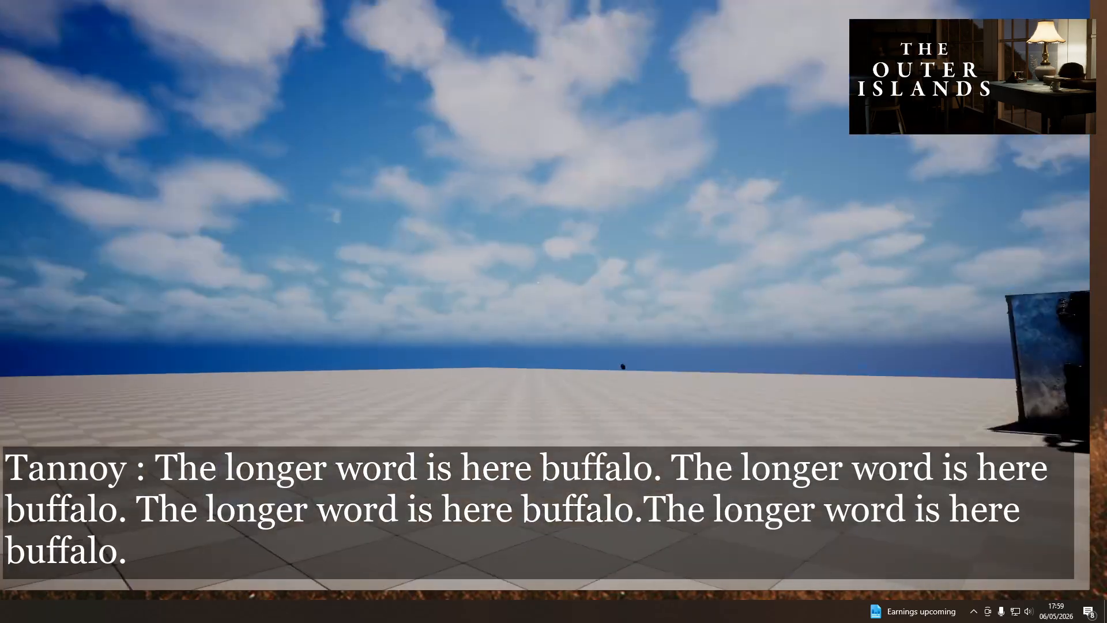
key(Escape)
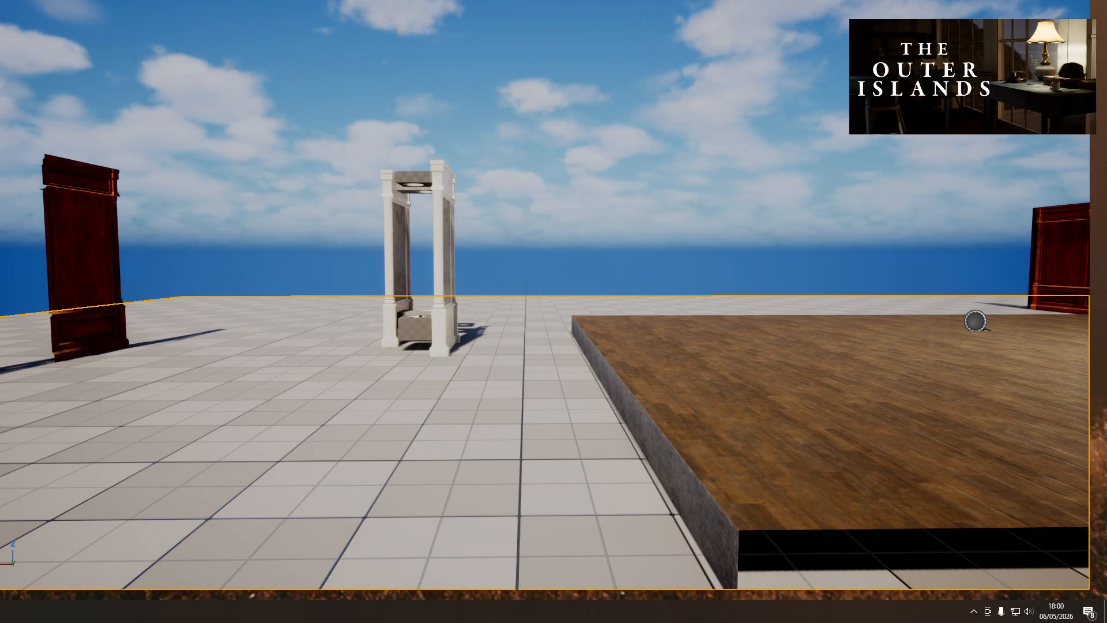
- Select the wood-floored BP_Adjusting_Room_1 in the level and restore the normal editor layout
right_drag(341, 388, 392, 374)
key(s)
key(w)
key(e)
key(w)
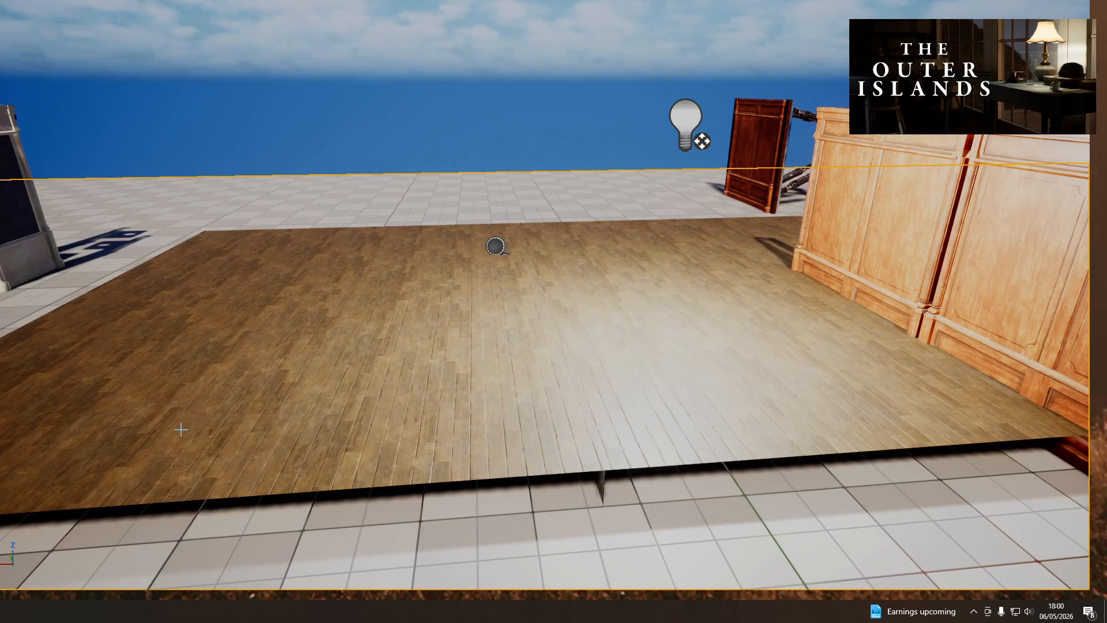
click(205, 365)
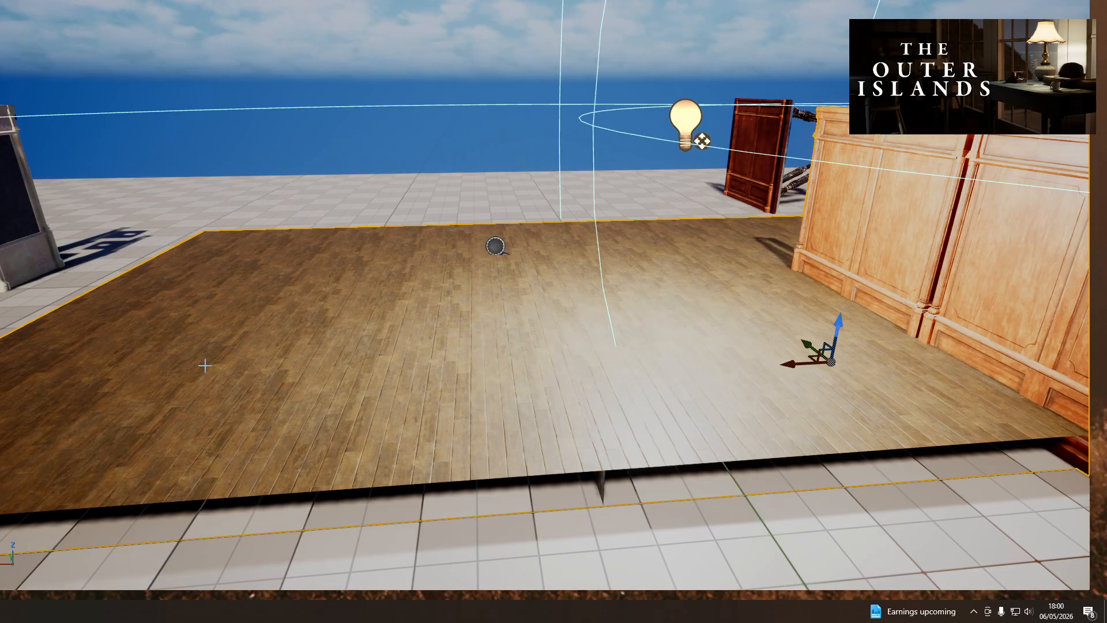
key(F11)
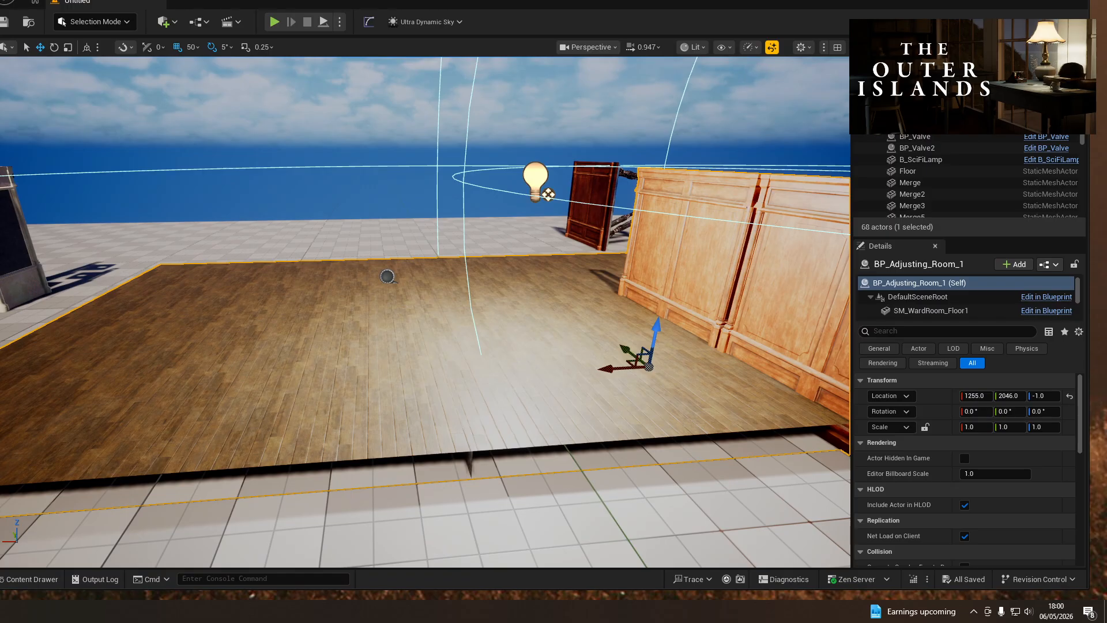
- Open a Content Browser at Hospital > Parts > props and show the StaticMeshes folder of the disused 1930s asylum electroconvulsive therapy machine
click(83, 0)
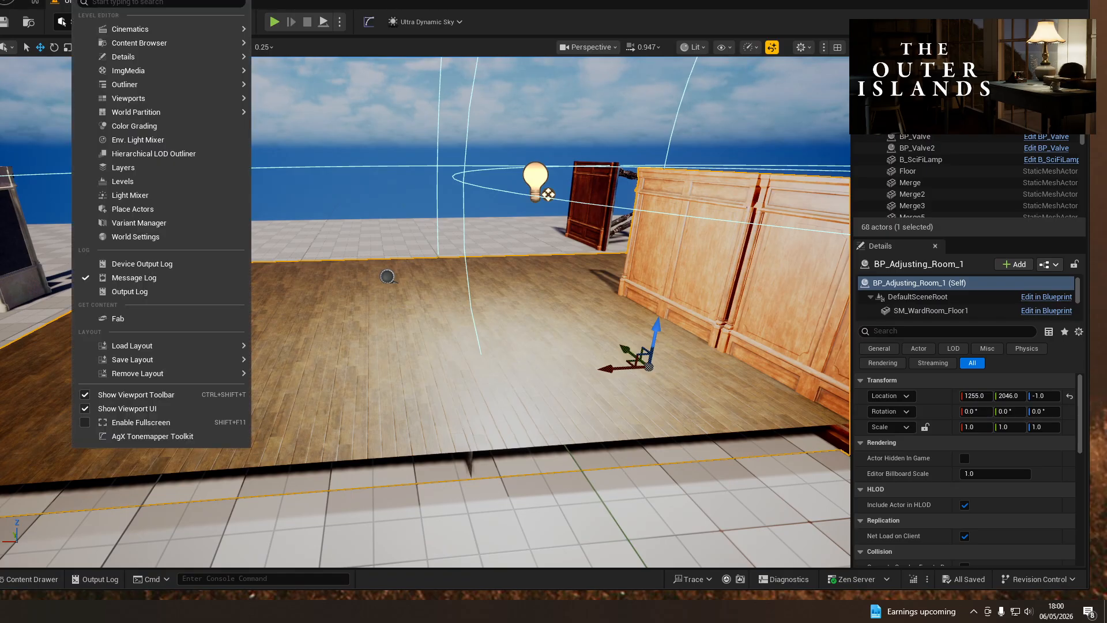
mouse_move(125, 44)
click(285, 49)
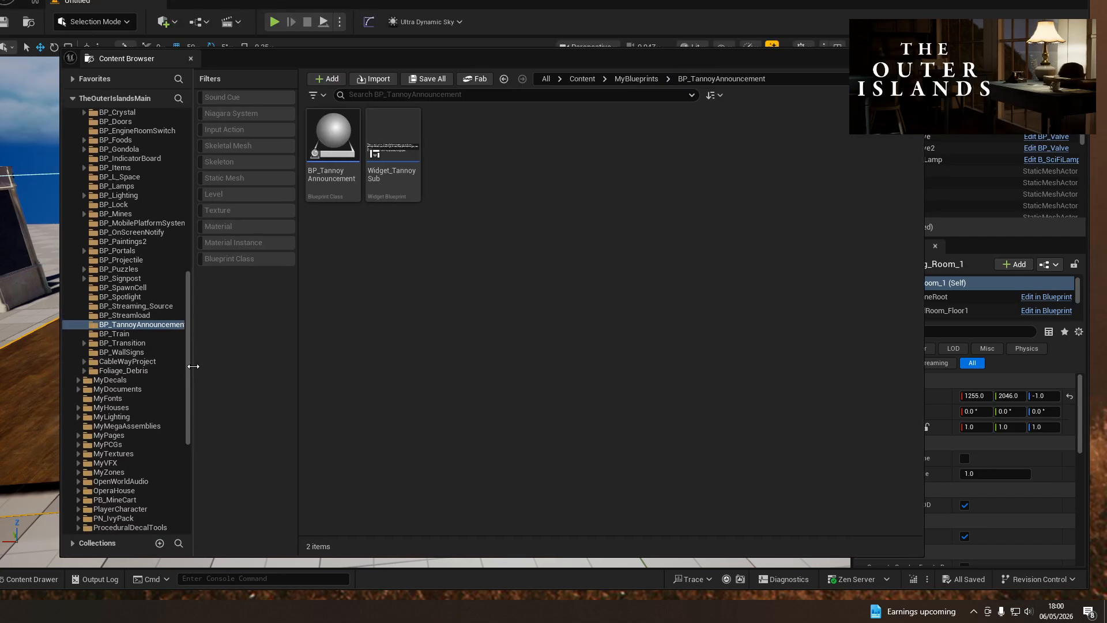
drag(189, 367, 220, 247)
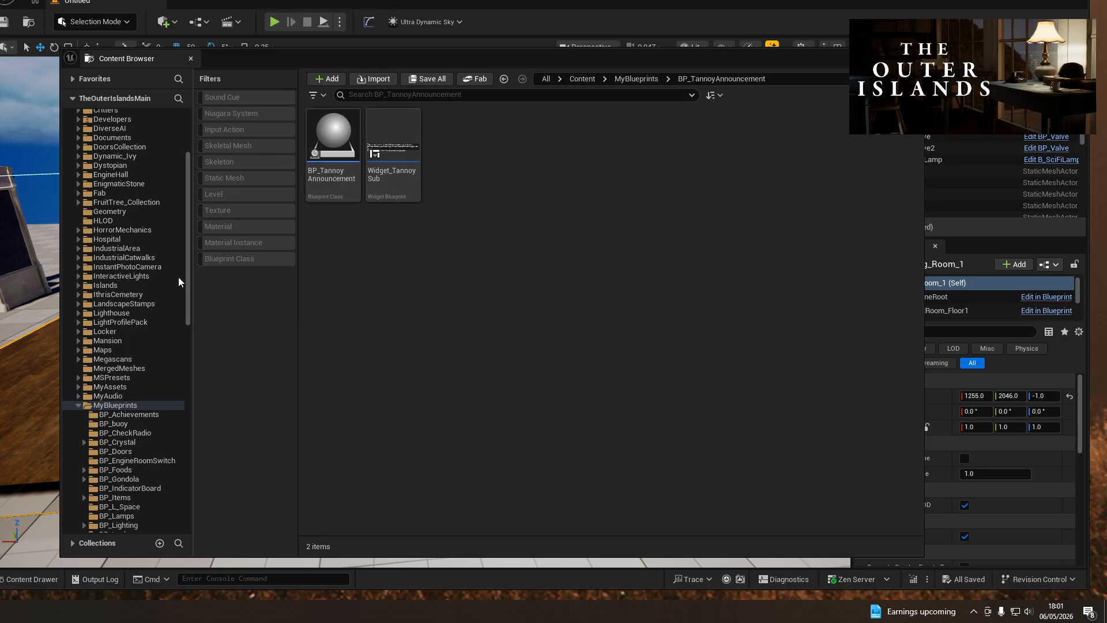
click(112, 238)
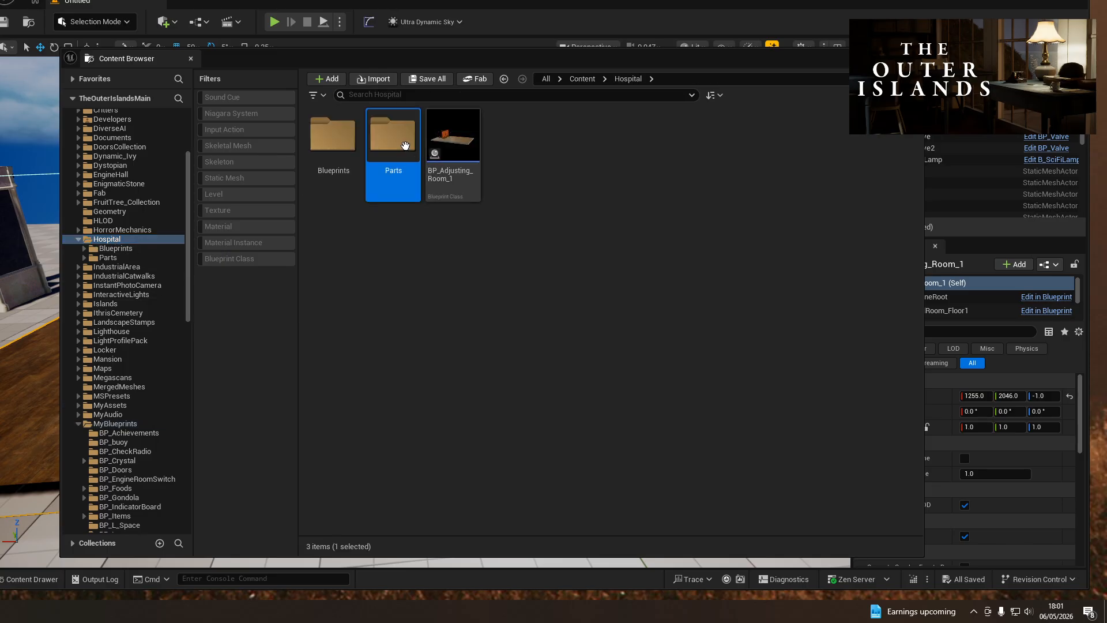
double_click(407, 171)
double_click(407, 171)
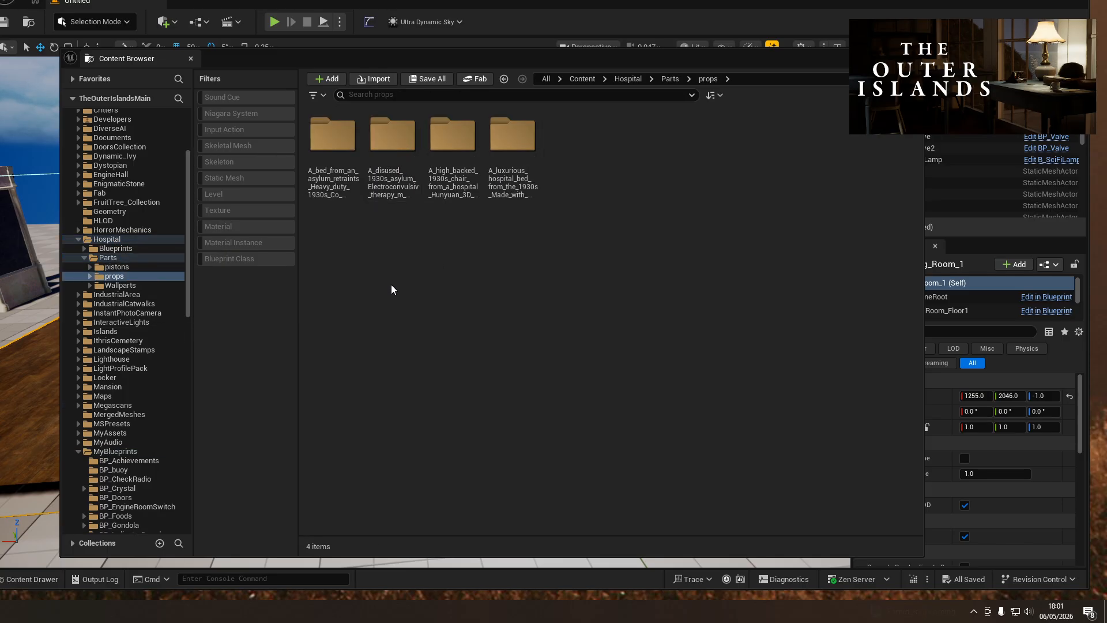
double_click(398, 151)
double_click(402, 155)
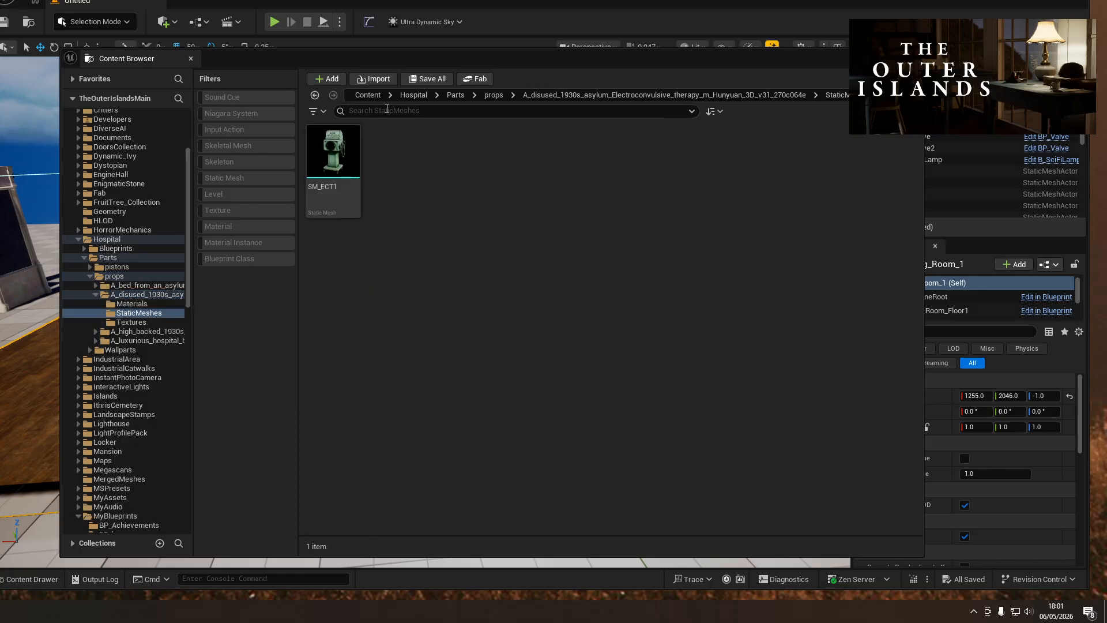
drag(400, 57, 0, 65)
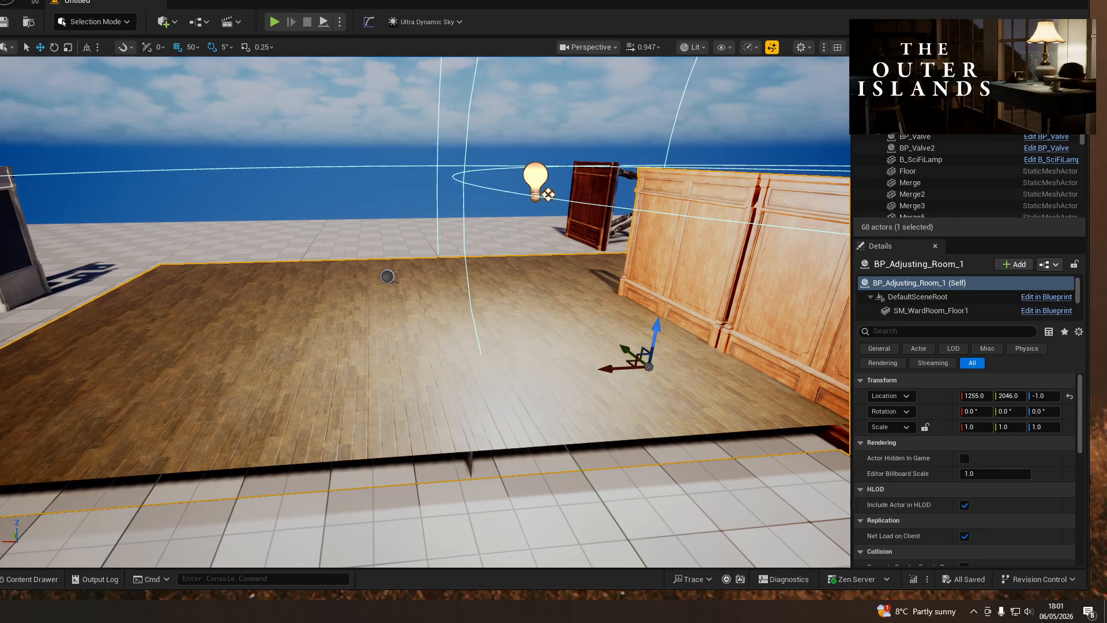
drag(0, 311, 363, 346)
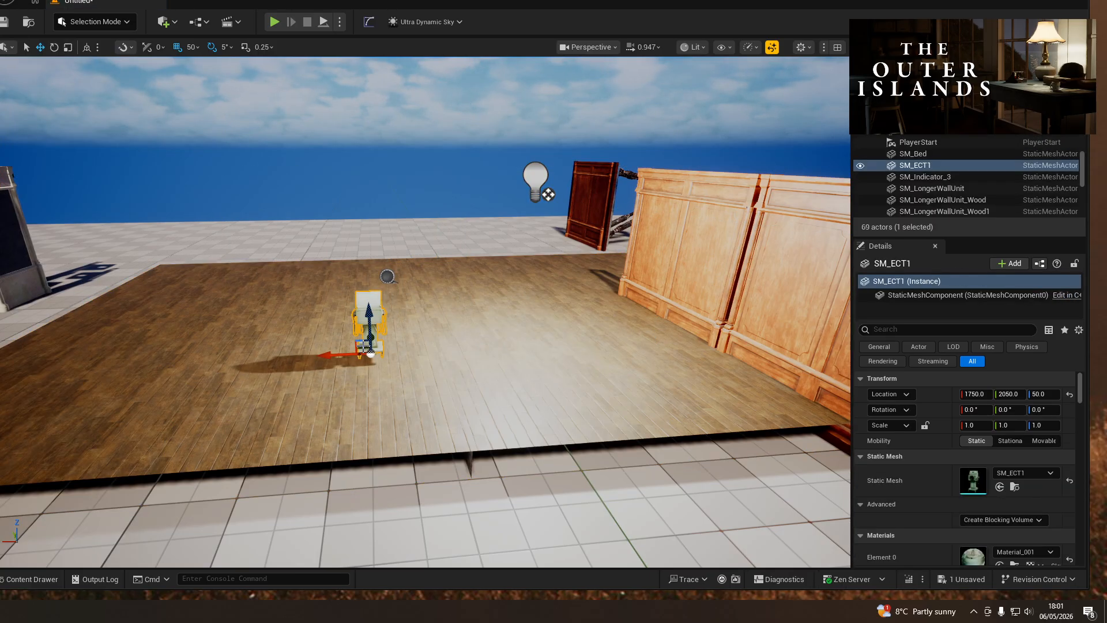
right_click(600, 303)
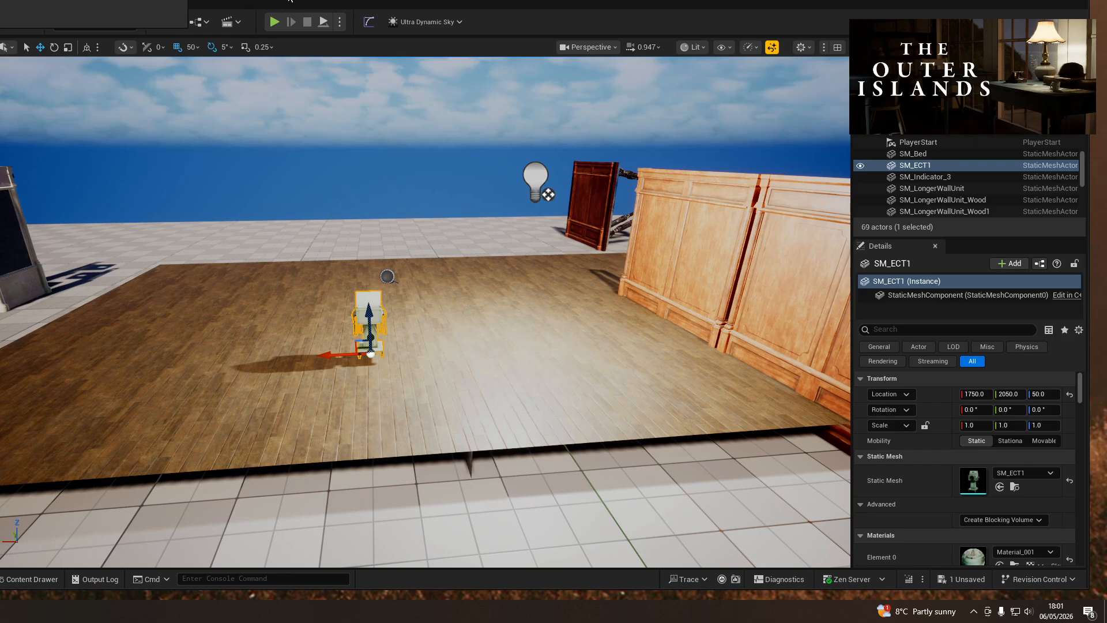
key(Delete)
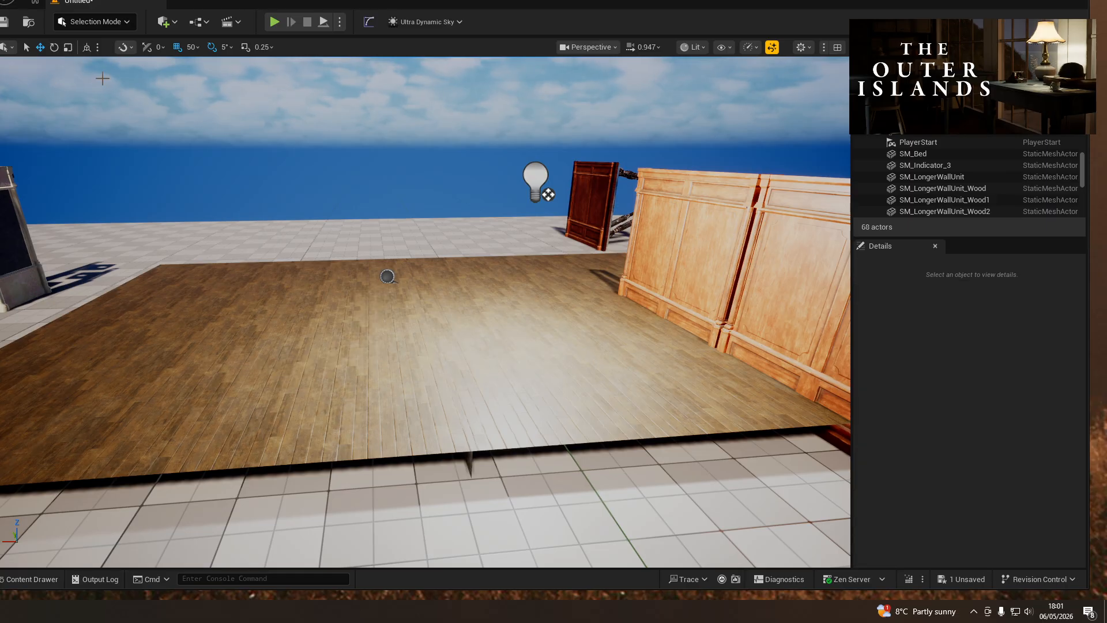
- Place the SM_ECT1 static mesh on the wooden floor and look at it up close
drag(0, 369, 376, 346)
right_drag(279, 341, 403, 393)
key(w)
key(s)
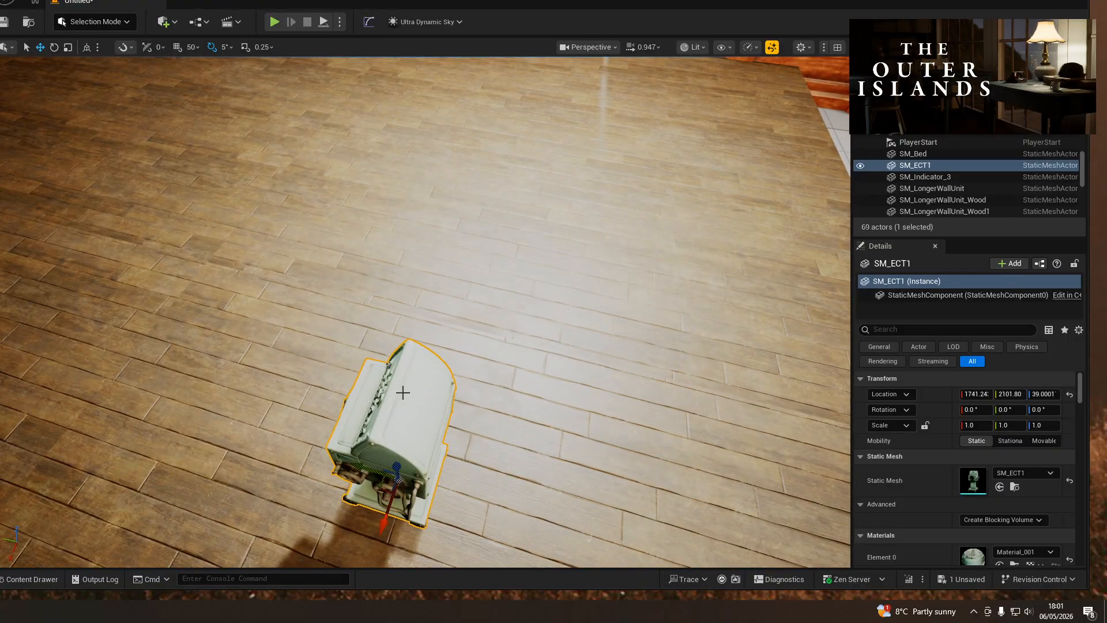
- Open the Place Actors list and add a Cube to the level near the SM_ECT1 machine
click(80, 21)
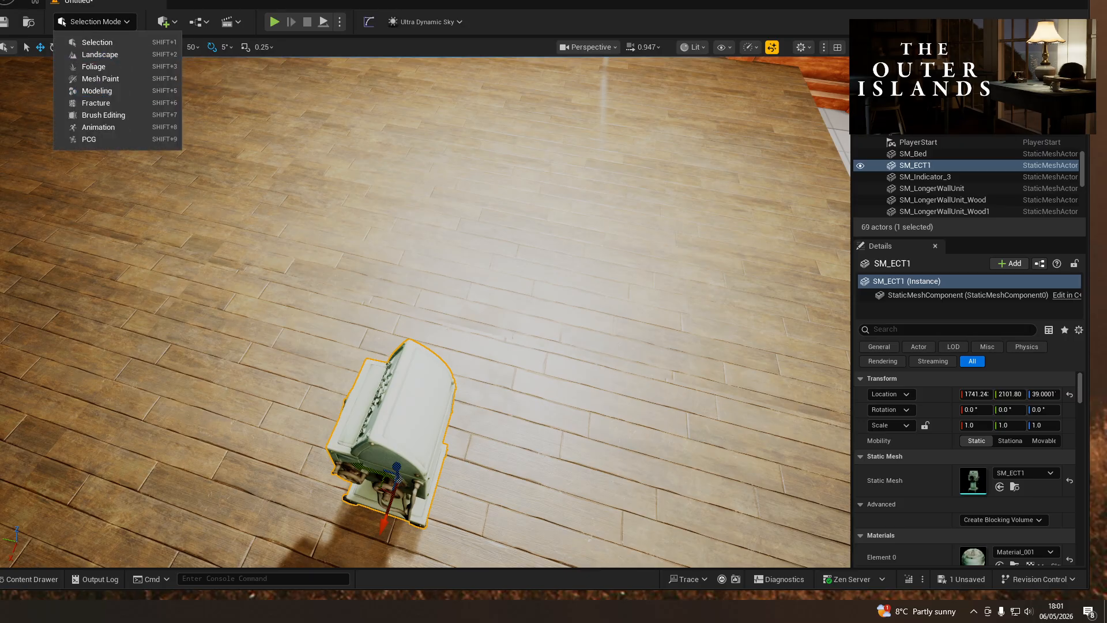
click(89, 0)
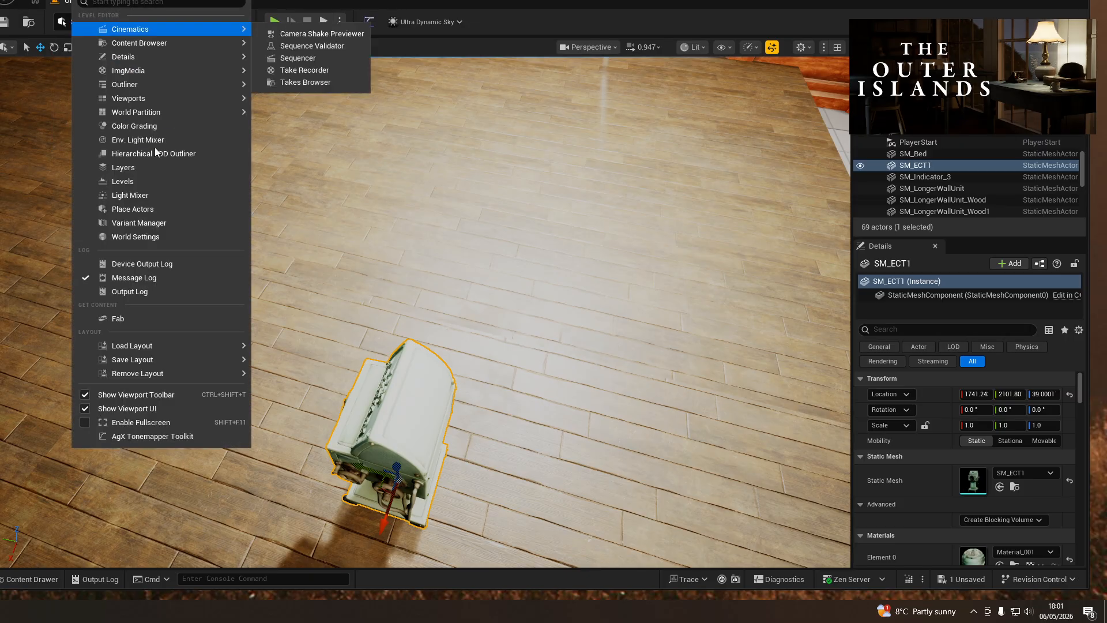
click(146, 210)
drag(0, 81, 0, 90)
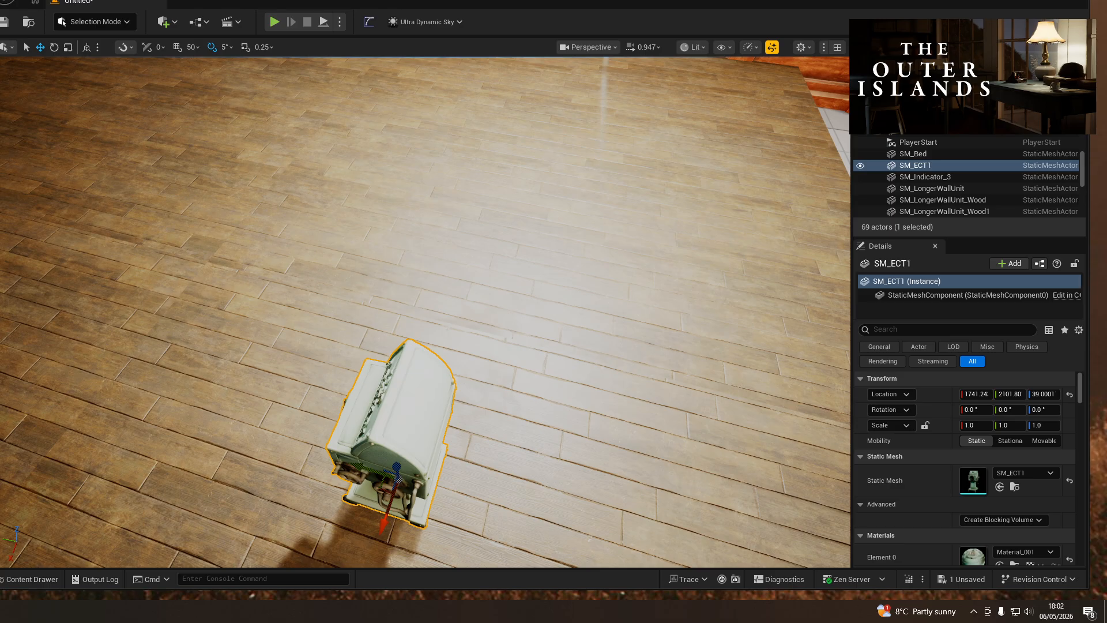
drag(0, 216, 227, 258)
- Scale the new cube down closer to the size of the SM_ECT1 machine
right_drag(227, 258, 127, 239)
key(d)
key(r)
drag(332, 331, 365, 308)
- Move the cube onto the head of the SM_ECT1 machine and flatten its Z scale to about 0.227
right_drag(364, 289, 483, 309)
key(a)
key(s)
key(w)
drag(222, 320, 330, 420)
right_drag(330, 420, 335, 354)
key(r)
mouse_move(338, 350)
mouse_down()
mouse_move(339, 369)
mouse_move(347, 333)
mouse_up()
key(w)
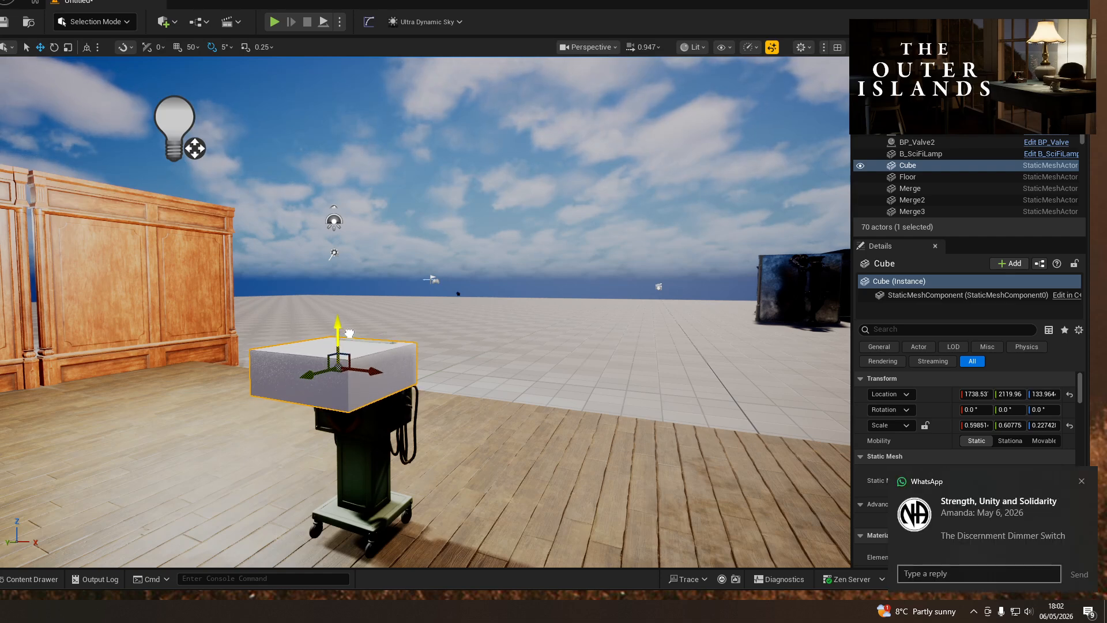
- Dismiss the chat notification and quit WhatsApp
click(1081, 482)
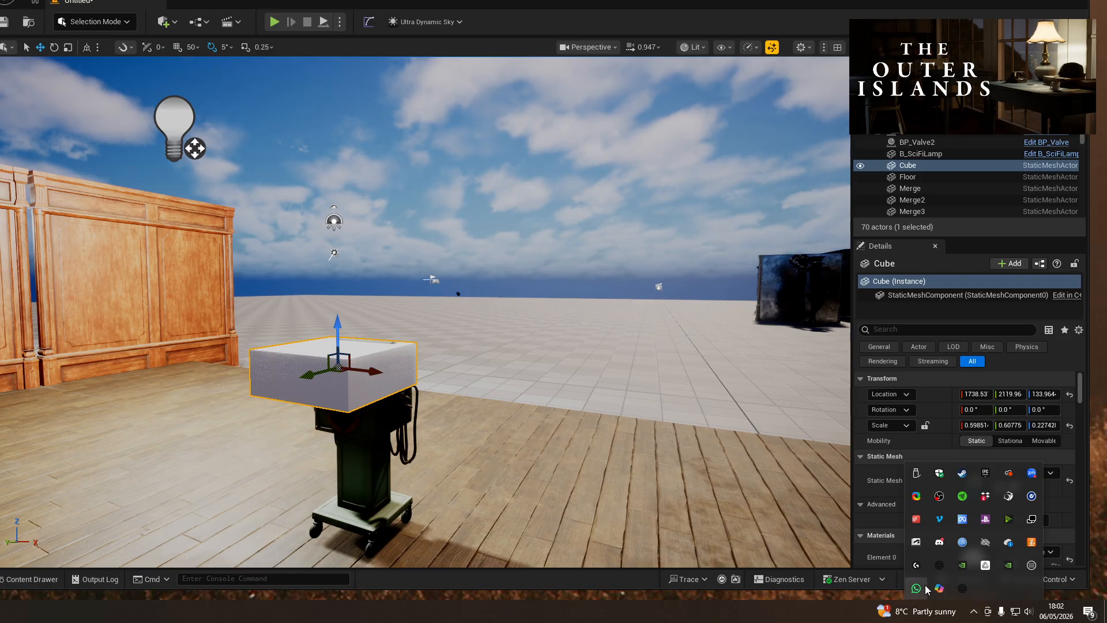
right_click(917, 588)
click(937, 577)
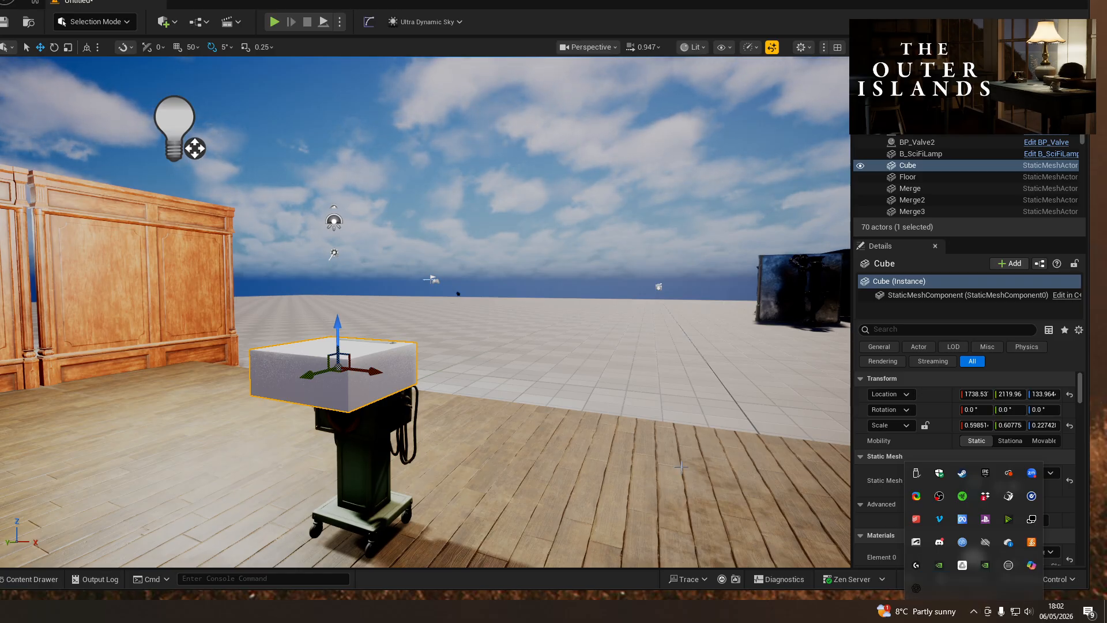
- Narrow the cube's X scale to about 0.348 and shift it along X to about 1740.38, over the machine
right_drag(339, 383, 329, 377)
key(r)
drag(346, 298, 315, 298)
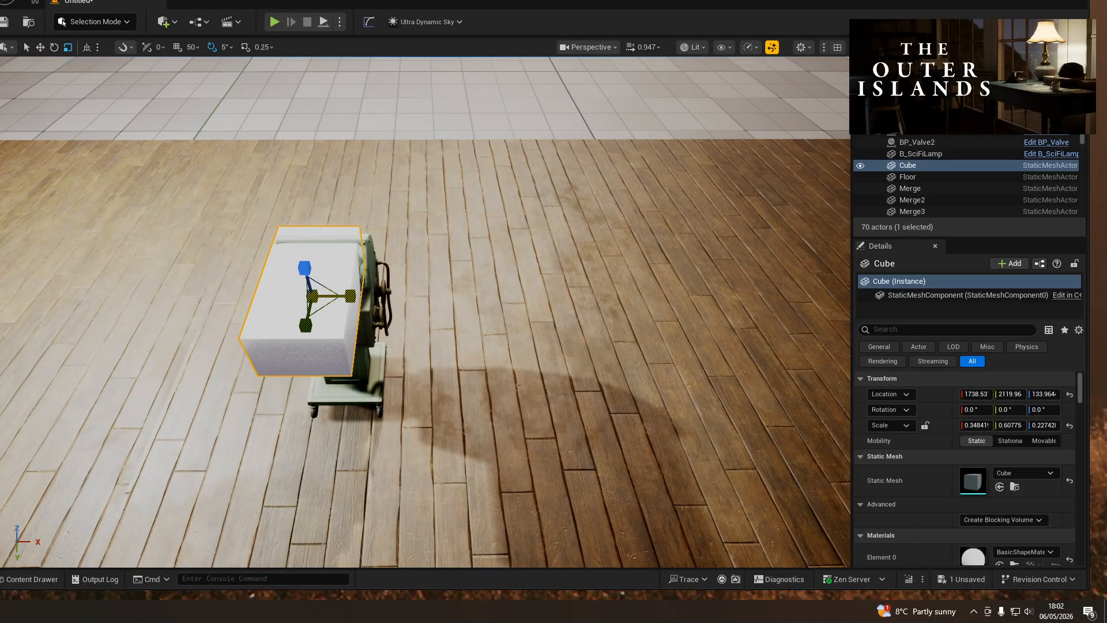
key(w)
drag(348, 295, 353, 295)
- Reduce the cube's Z scale to about 0.154 and raise it to a Z location of about 136.88 beside the machine's hood
key(d)
right_drag(399, 296, 225, 203)
key(w)
key(w)
key(r)
mouse_move(330, 305)
mouse_down()
mouse_move(342, 295)
mouse_move(329, 296)
mouse_move(329, 285)
mouse_up()
key(w)
key(r)
key(w)
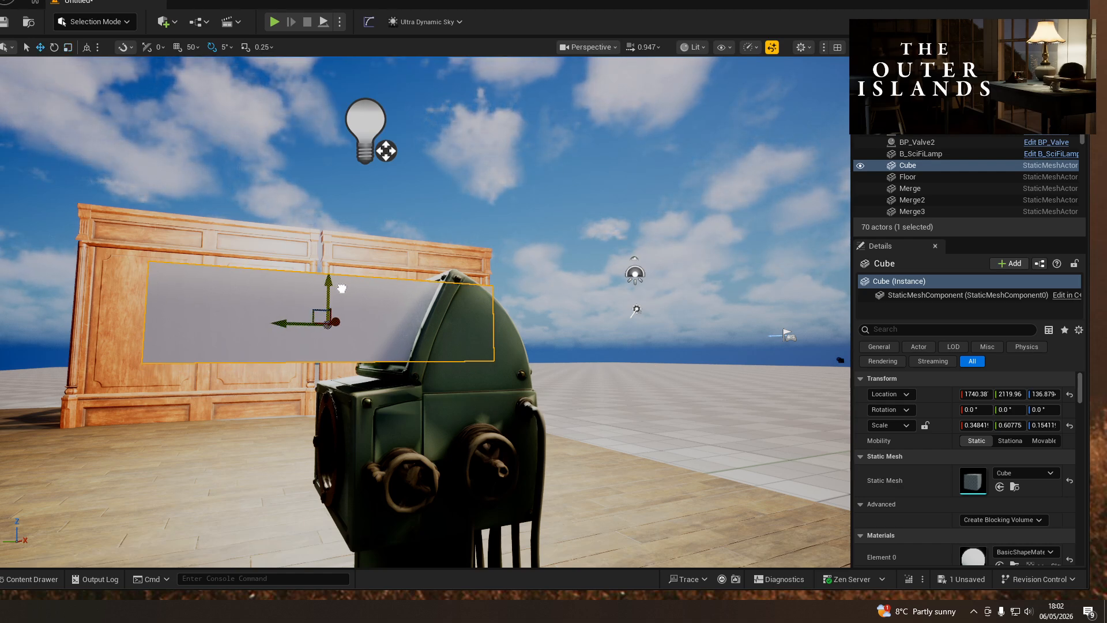
- Slide the cube along Y to a location of about 2129.04 so it only partly enters the machine's hood
key(a)
mouse_move(344, 324)
right_down()
mouse_move(456, 329)
mouse_move(507, 351)
mouse_move(369, 340)
mouse_move(374, 352)
mouse_move(341, 326)
right_up()
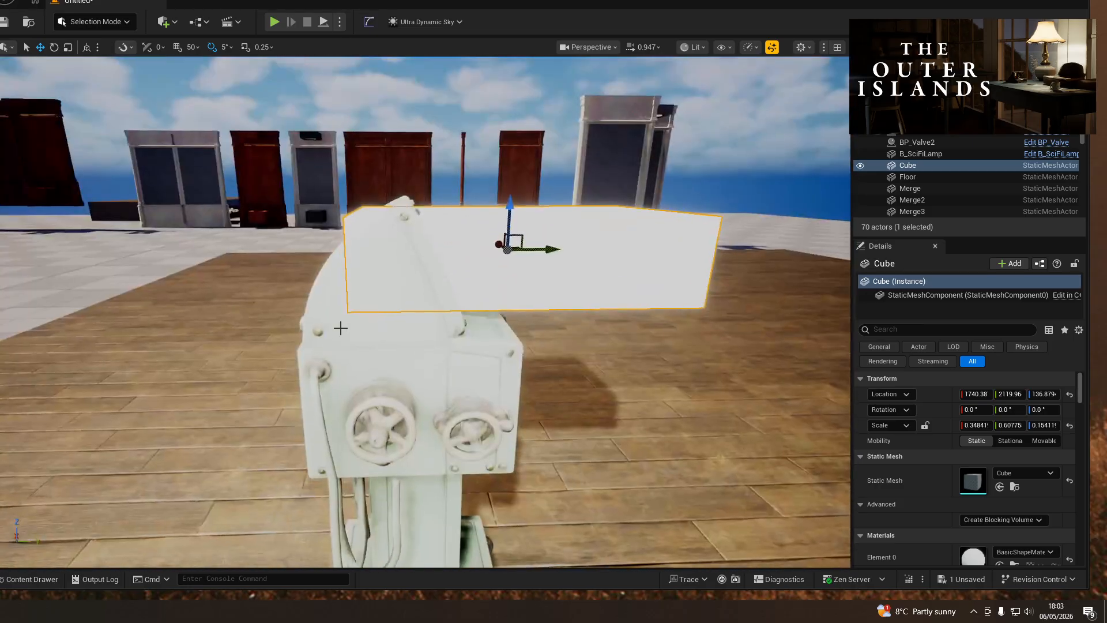
drag(548, 249, 583, 249)
right_drag(576, 252, 484, 271)
right_drag(299, 261, 262, 262)
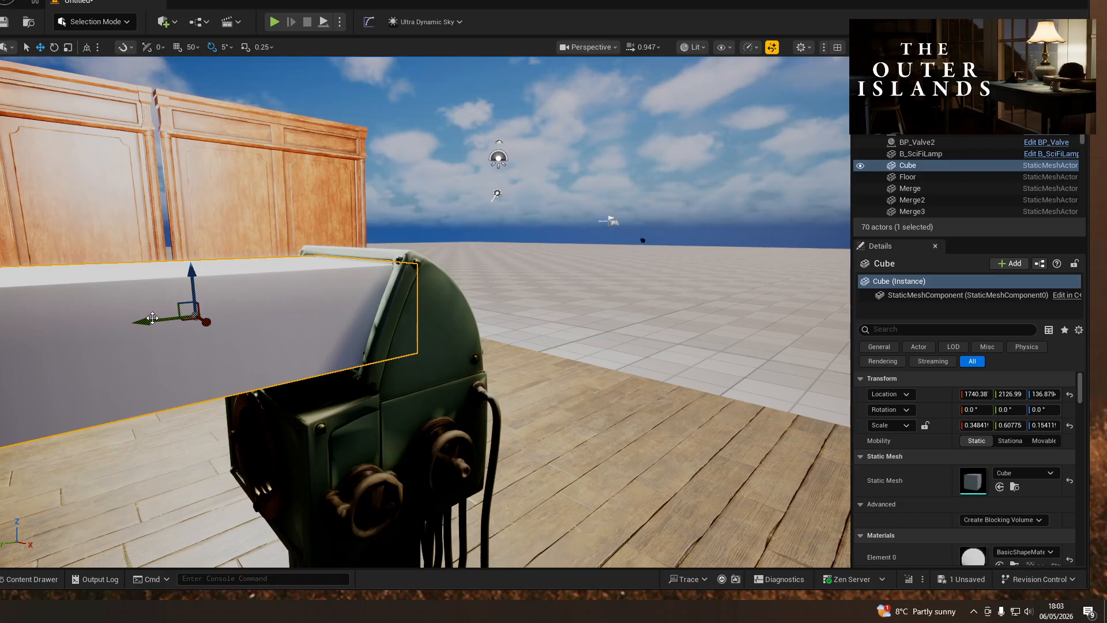
drag(149, 321, 131, 322)
- Select SM_ECT1 together with the cube and switch the editor to Modeling mode
click(387, 409)
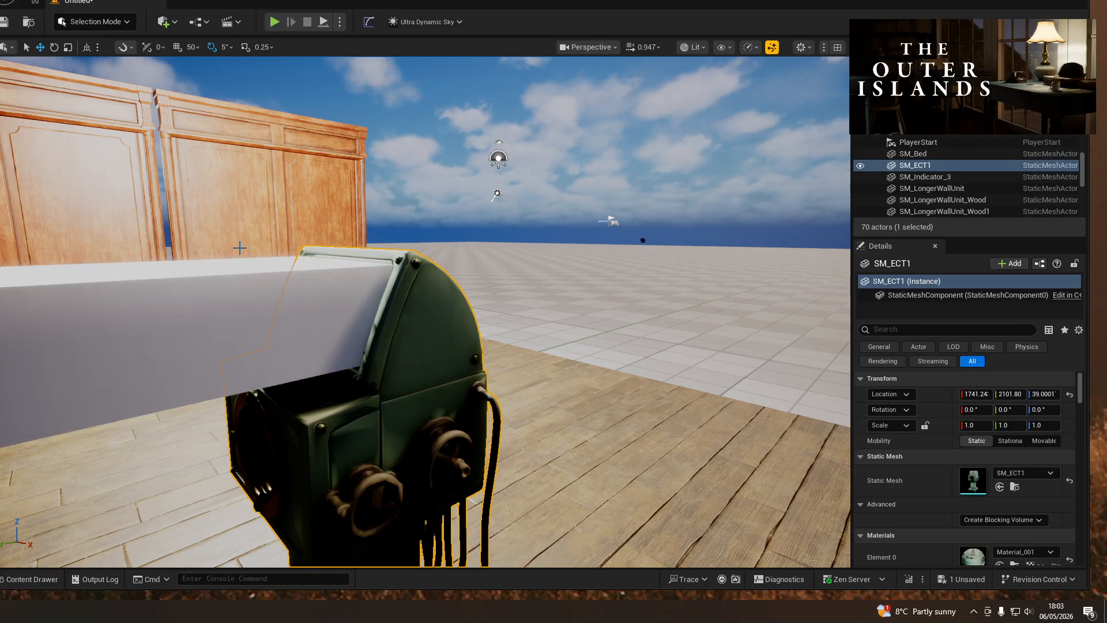
ctrl+click(194, 313)
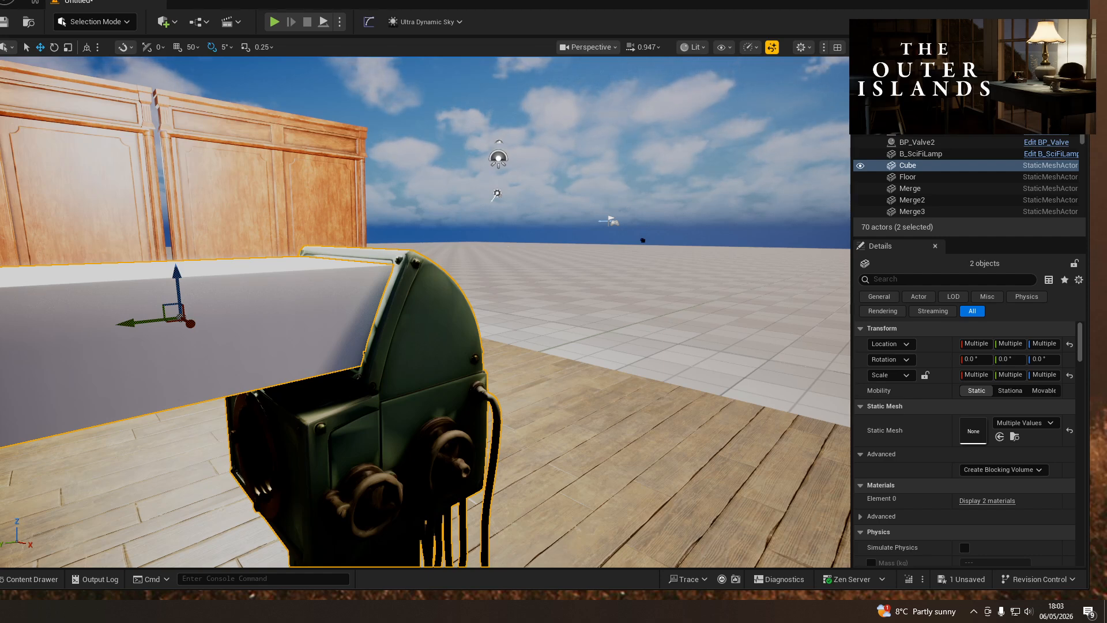
key(ctrl+space)
key(ctrl+space)
click(89, 21)
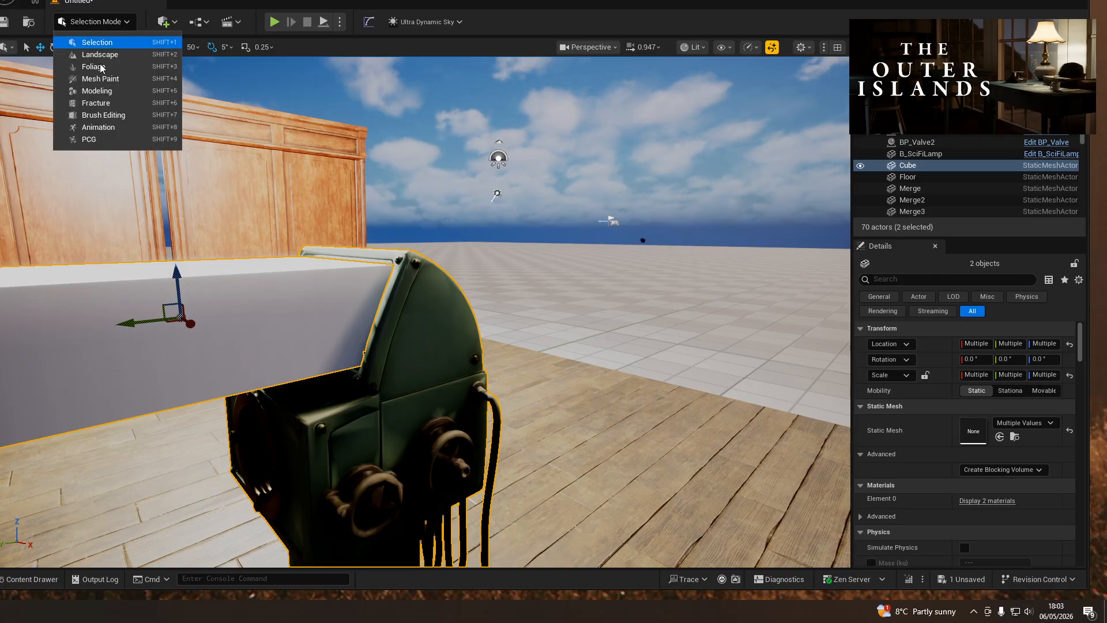
click(100, 94)
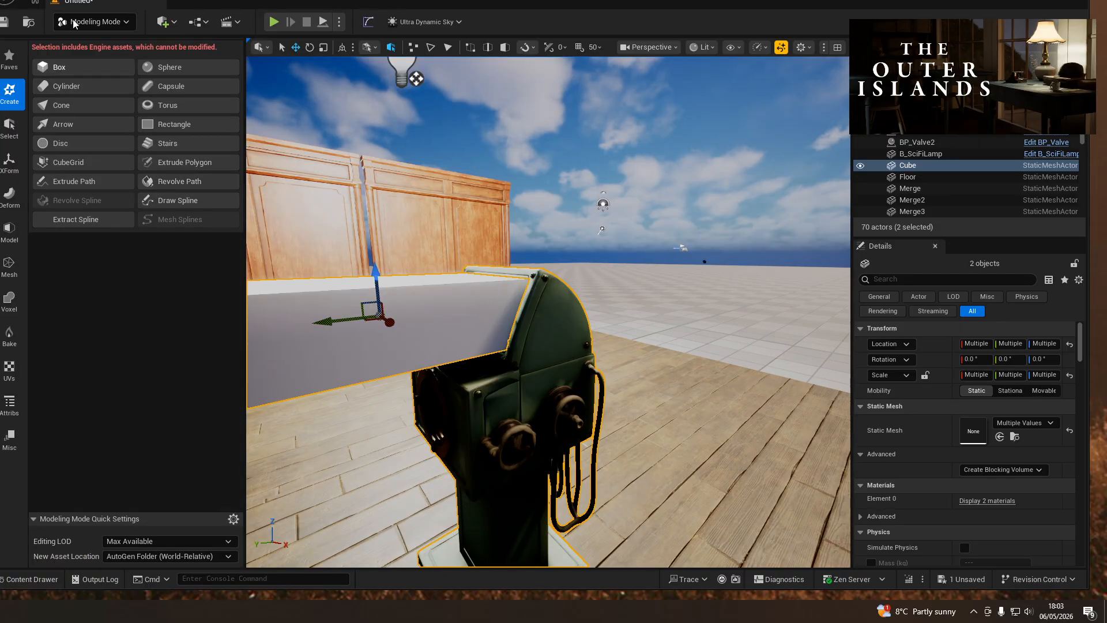
- Look through the Deform, Model and Mesh tools, returning to the Model tools with SM_ECT1 and the cube reselected
click(9, 207)
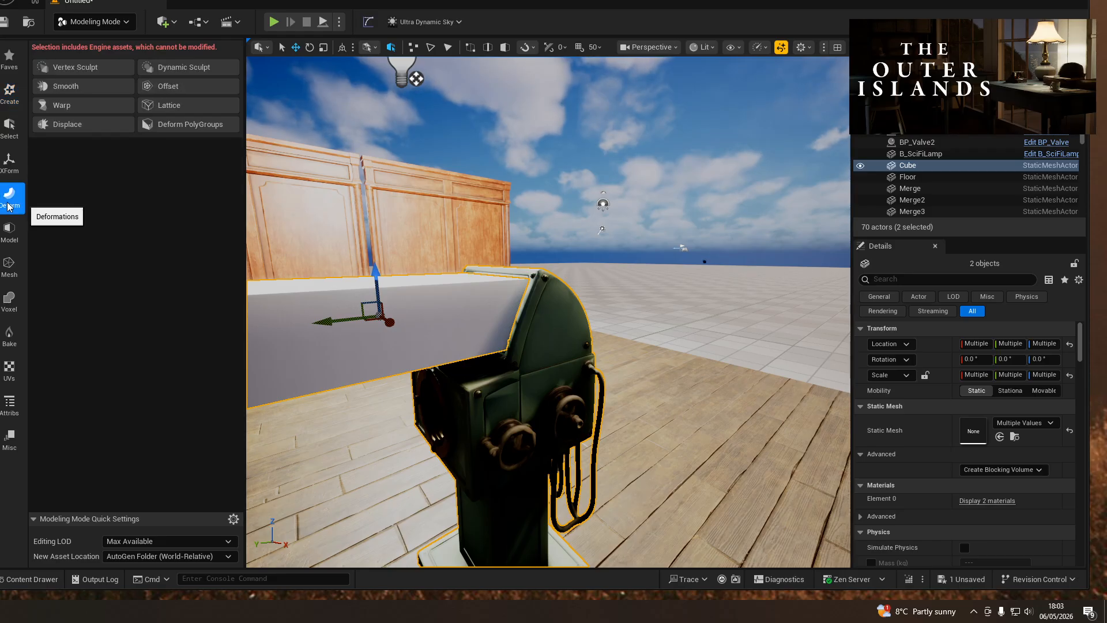
click(10, 231)
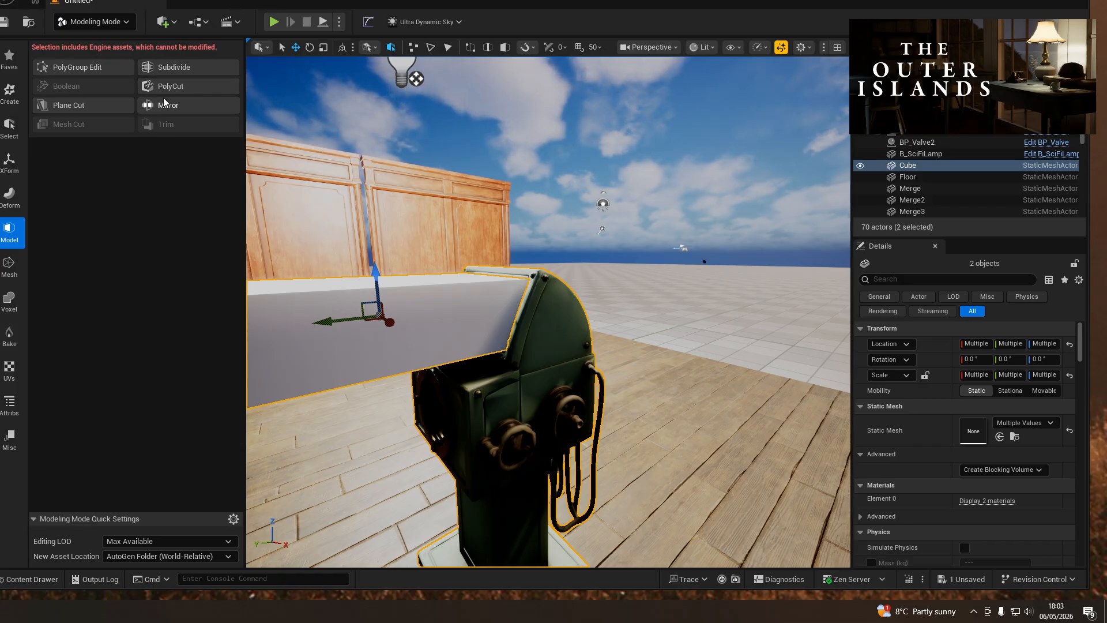
click(8, 266)
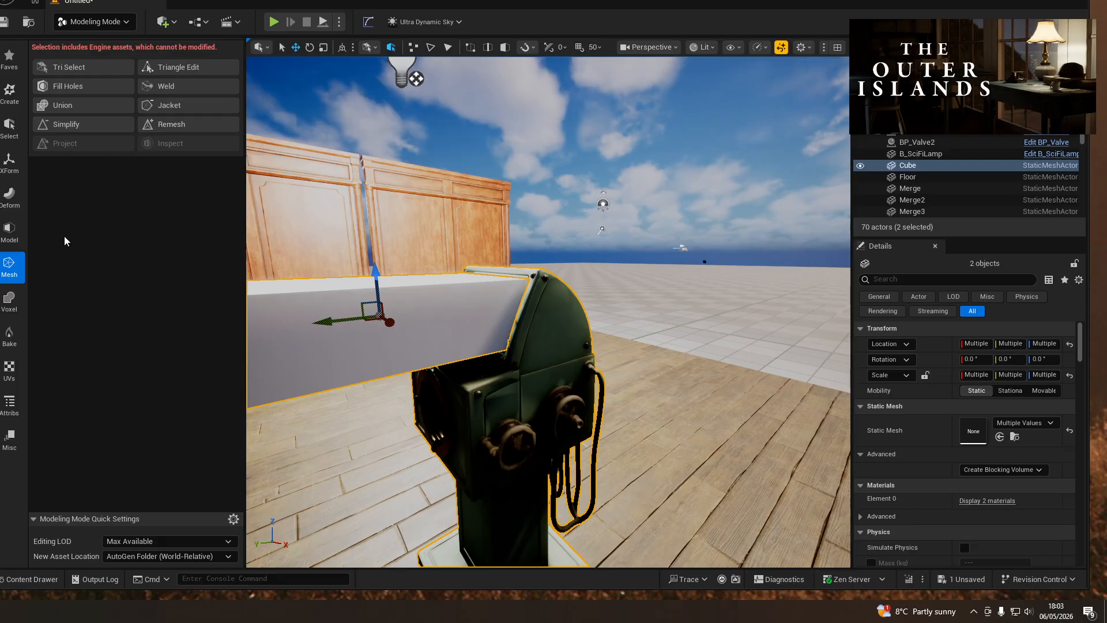
click(556, 329)
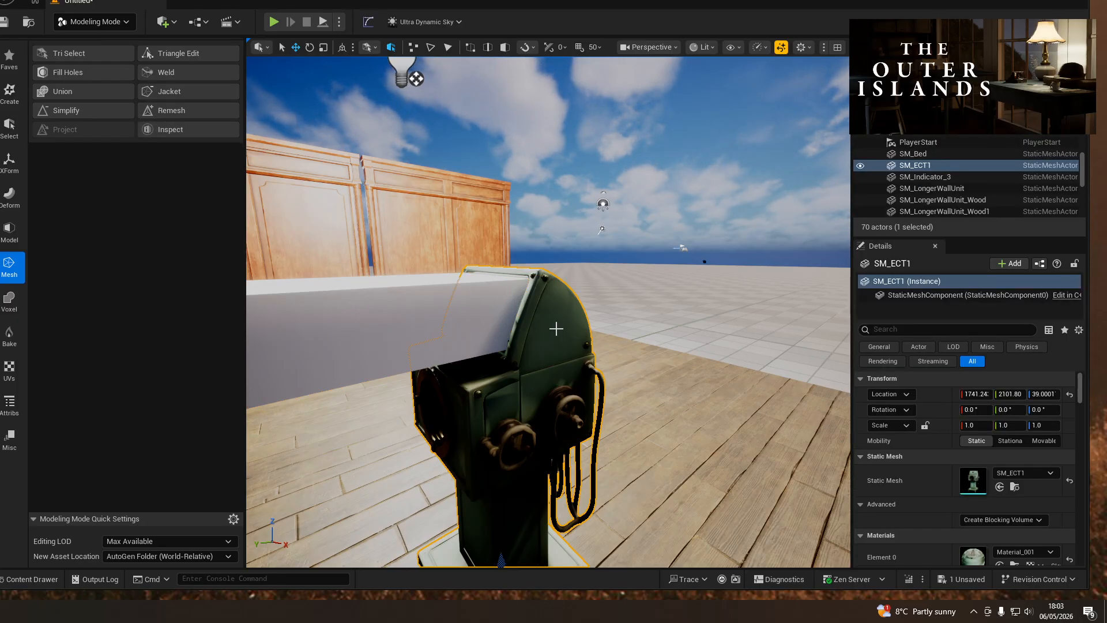
click(9, 231)
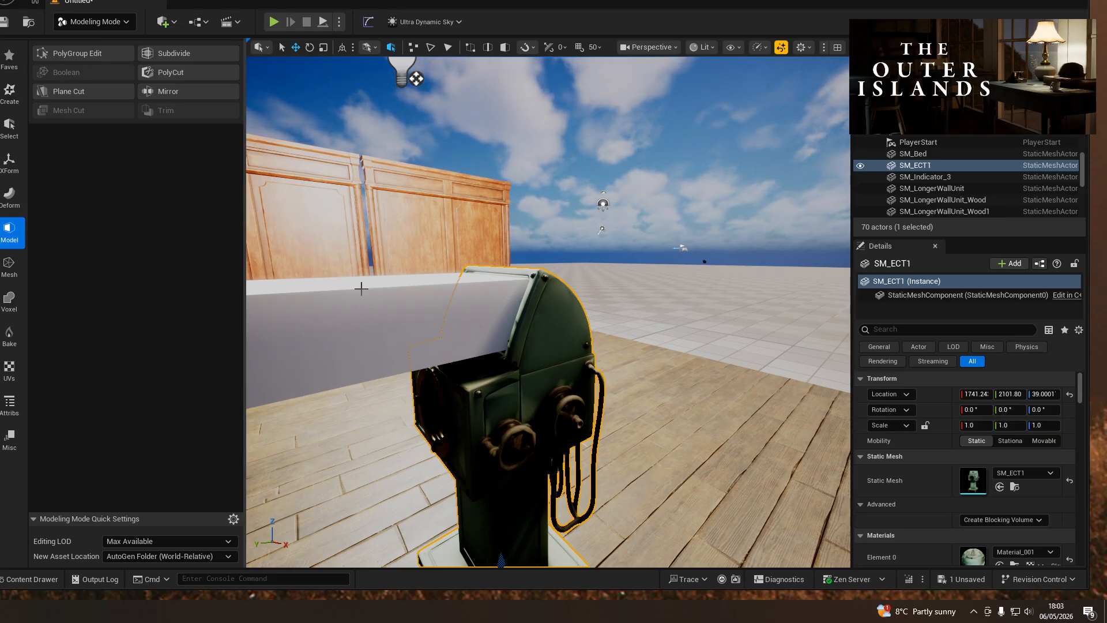
ctrl+click(386, 314)
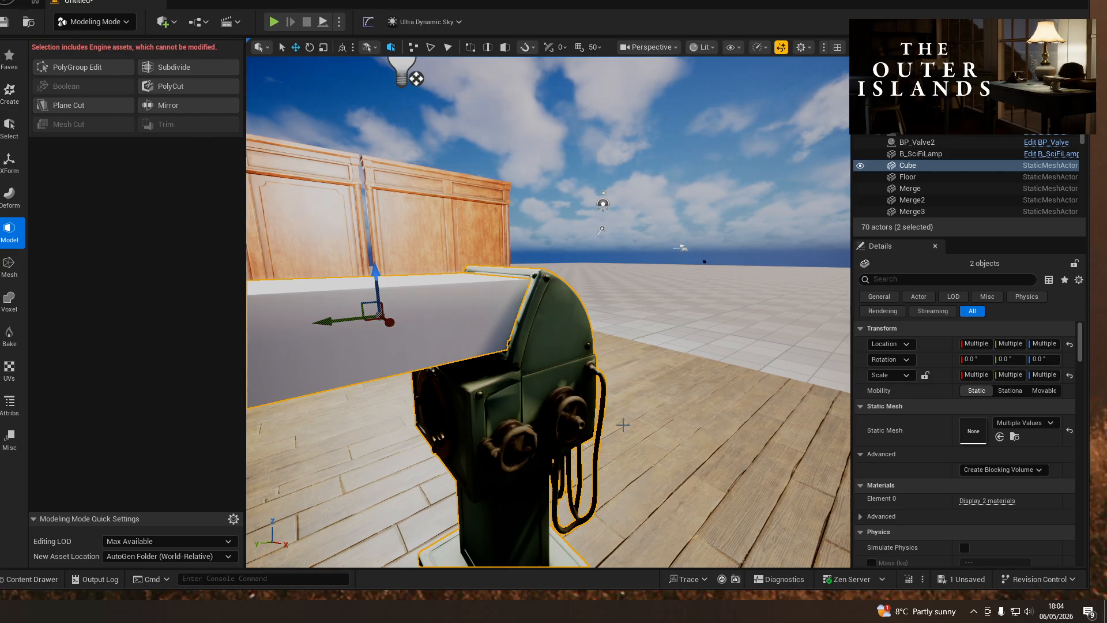
- Copy the engine's Cube mesh into the machine's StaticMeshes folder, assign the copy to the cube actor and save
click(499, 307)
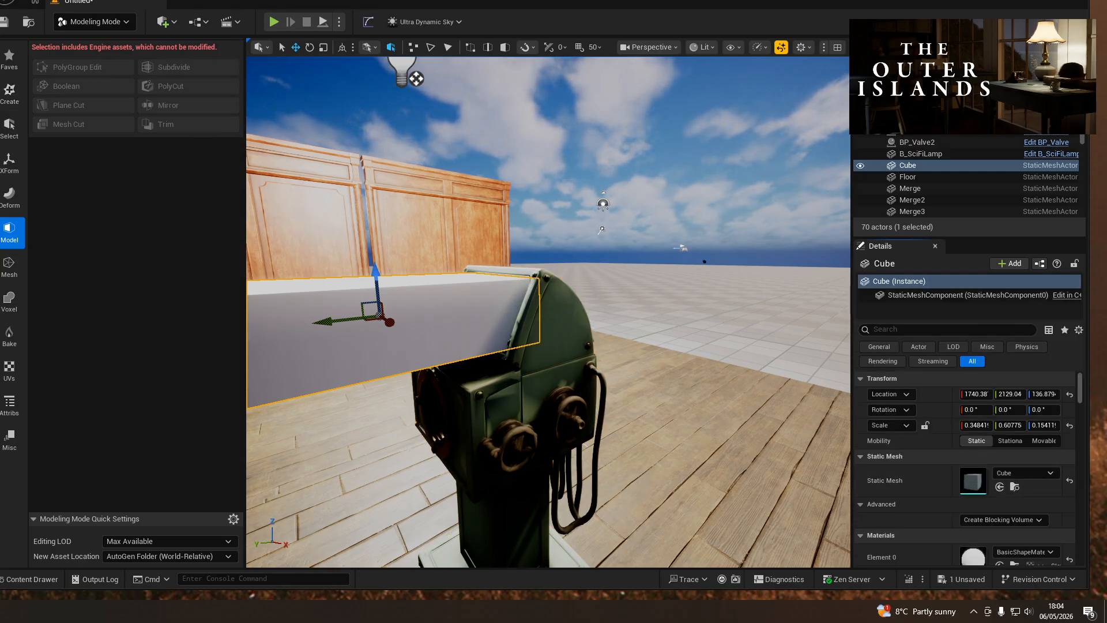
drag(0, 80, 531, 98)
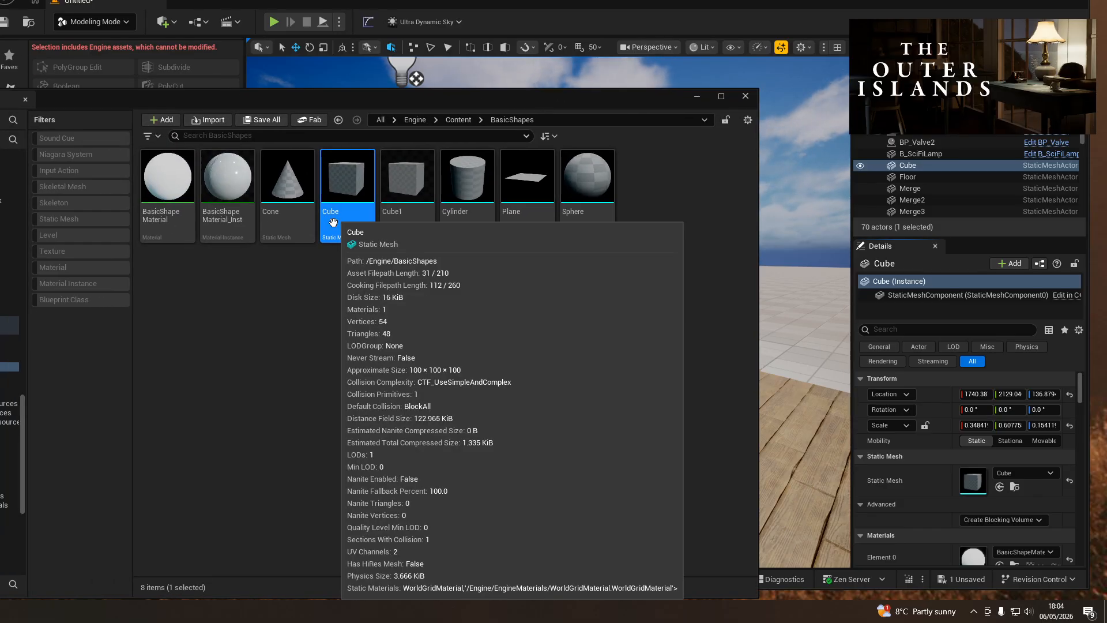
key(alt+Left)
click(366, 338)
key(ctrl+v)
drag(273, 95, 0, 49)
click(281, 185)
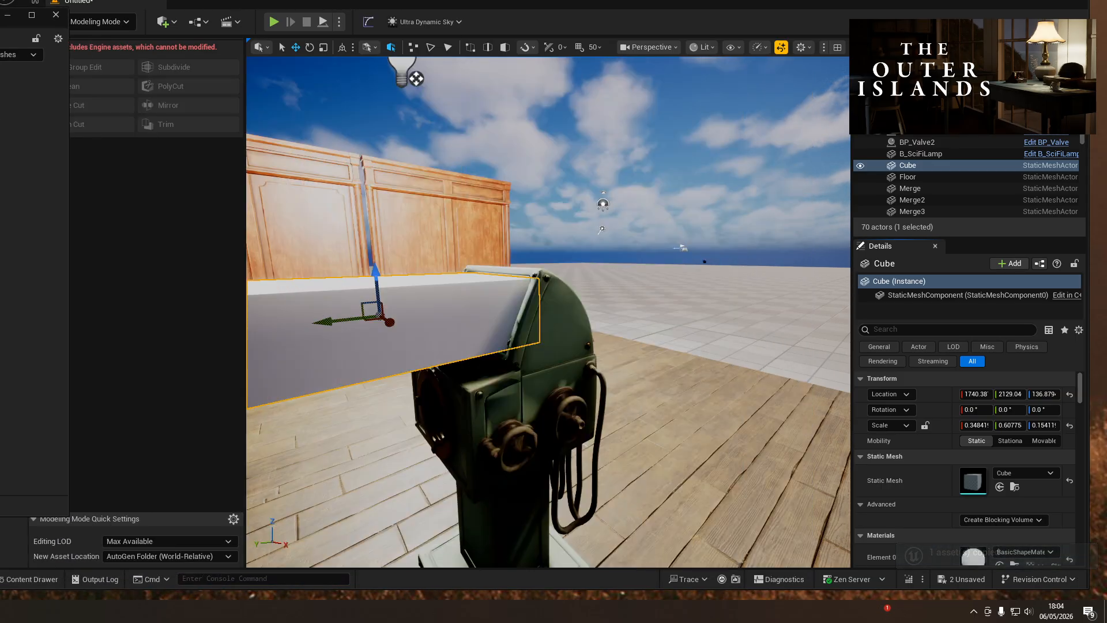
click(999, 487)
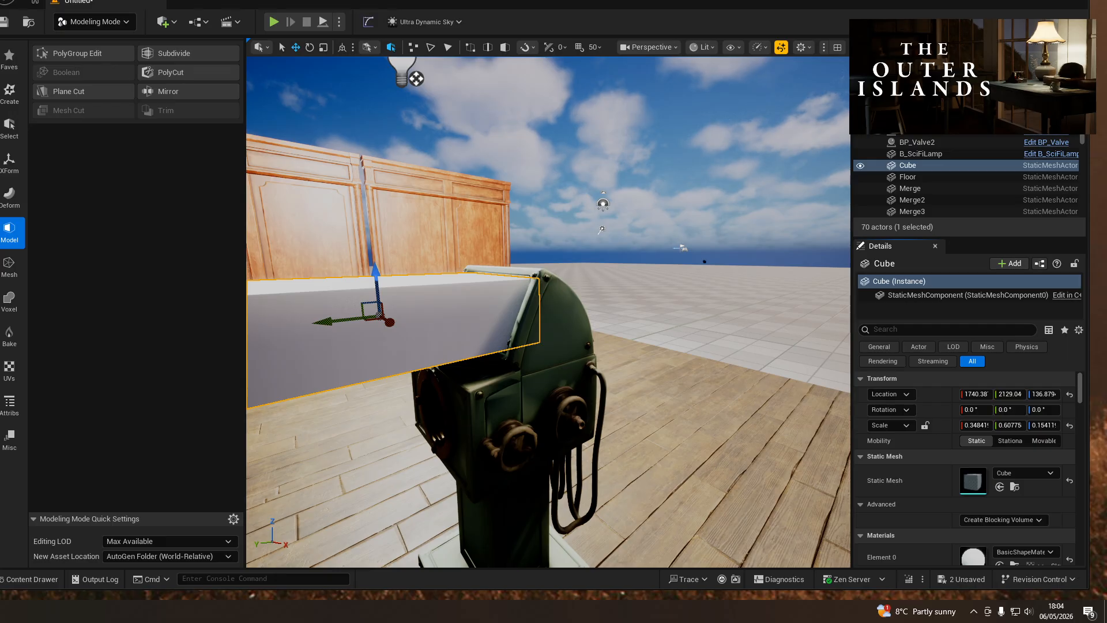
key(ctrl+s)
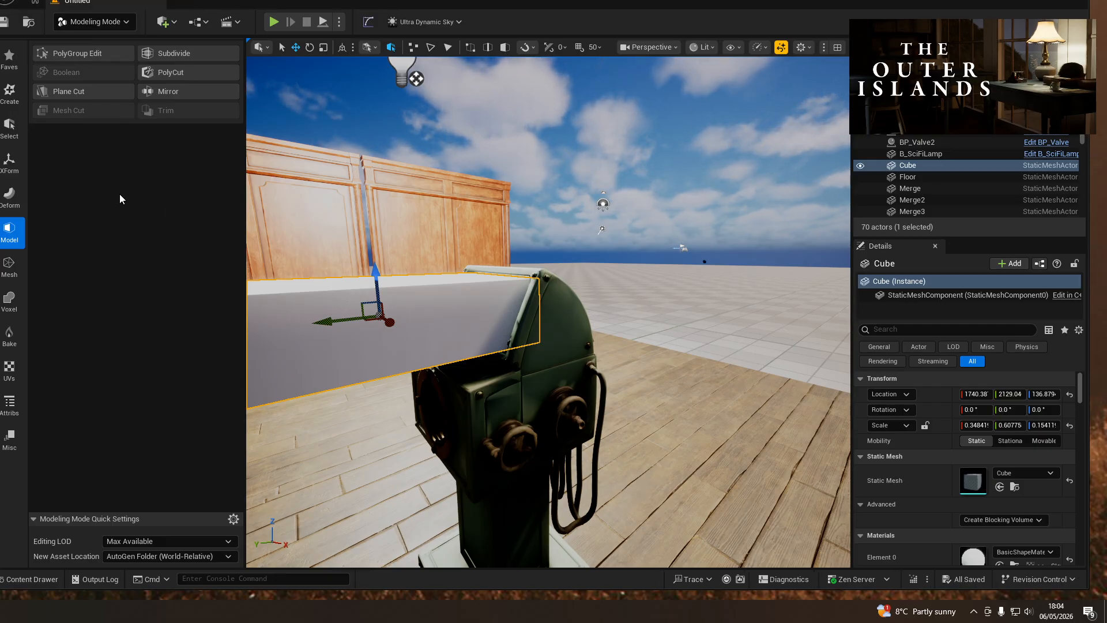
- Start a Difference A - B Boolean on SM_ECT1 and the cube, setting the cutter's X scale to about 0.353 and X location to about 1740.65
ctrl+click(518, 295)
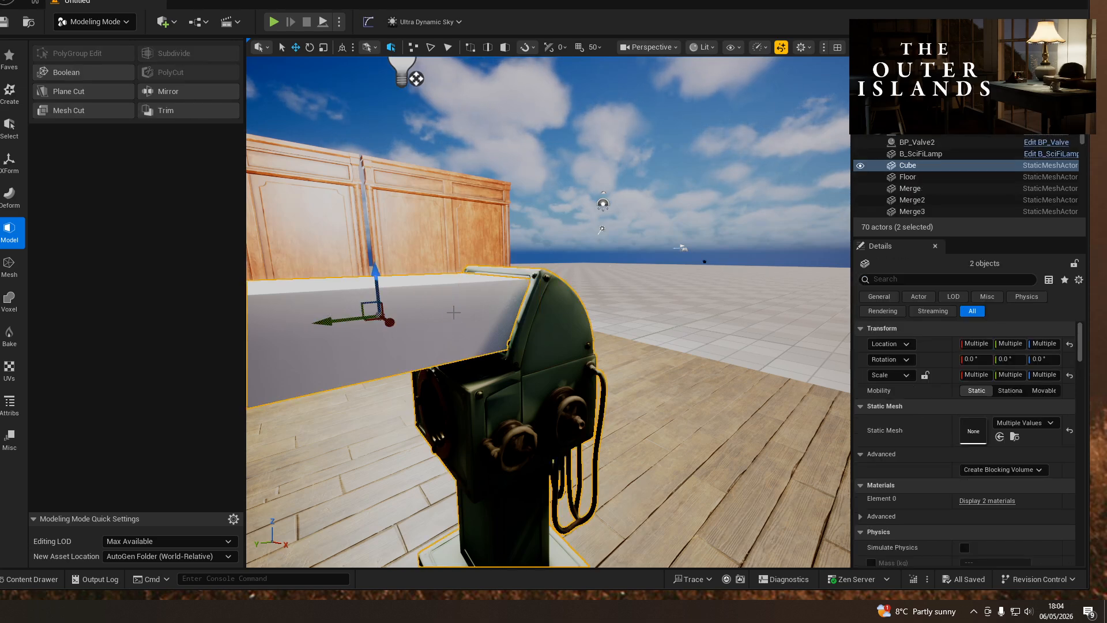
click(82, 74)
right_drag(548, 389, 726, 418)
right_drag(615, 218, 603, 241)
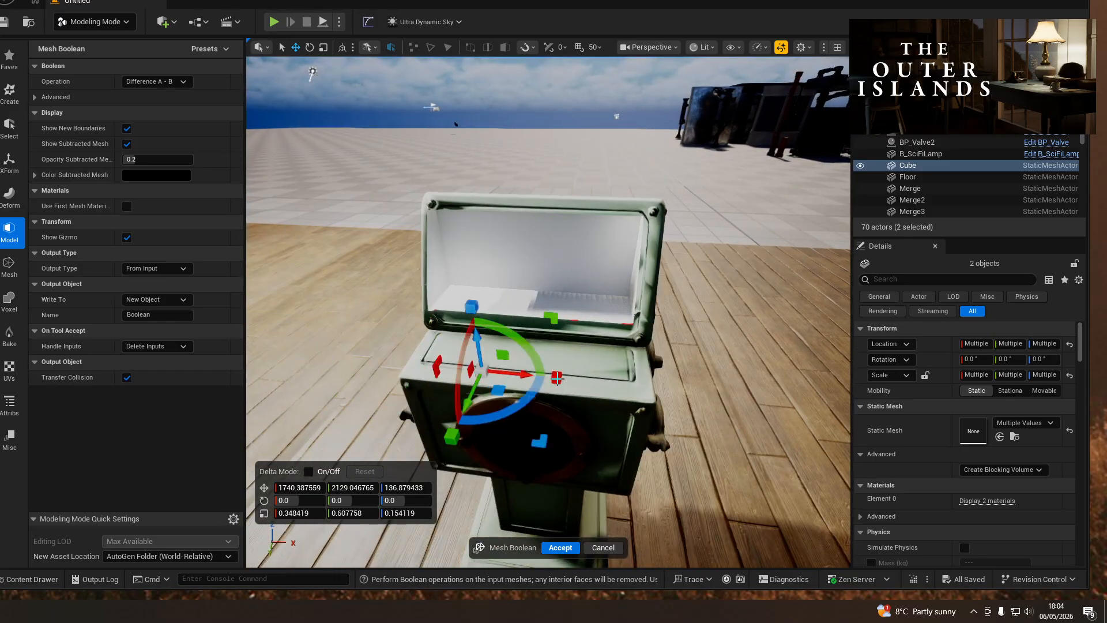
drag(558, 377, 522, 370)
right_drag(519, 379, 517, 380)
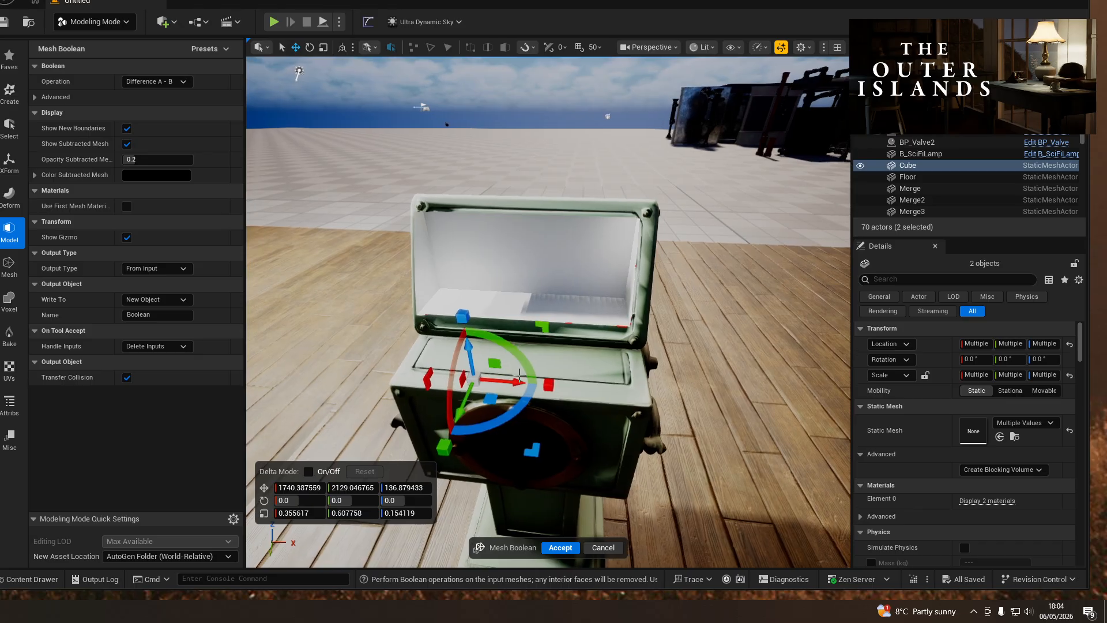
drag(517, 382, 520, 382)
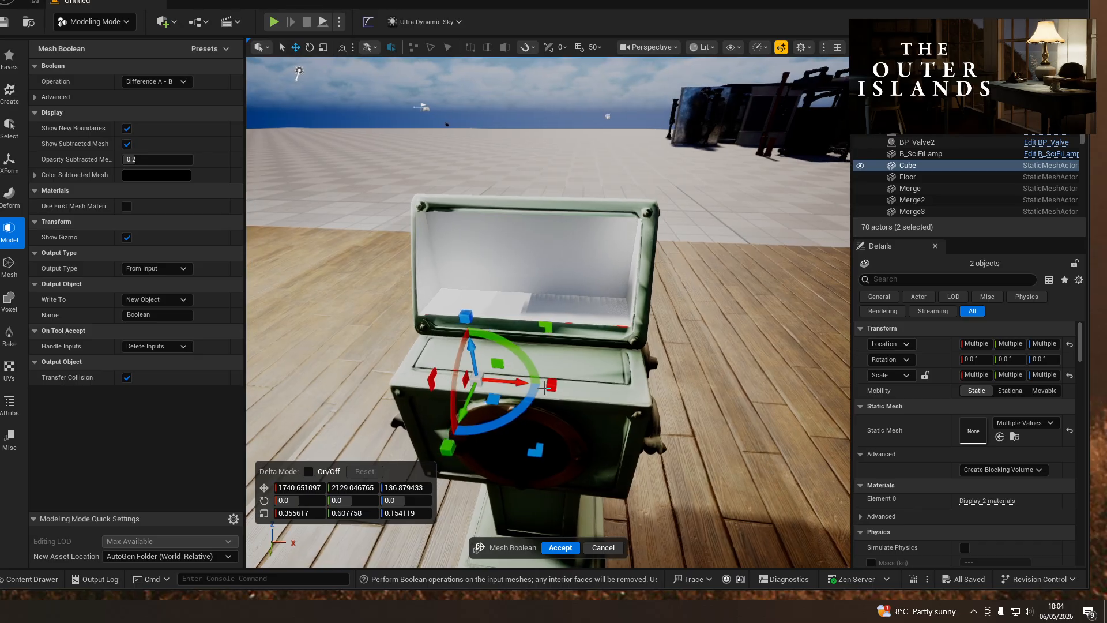
drag(553, 384, 550, 384)
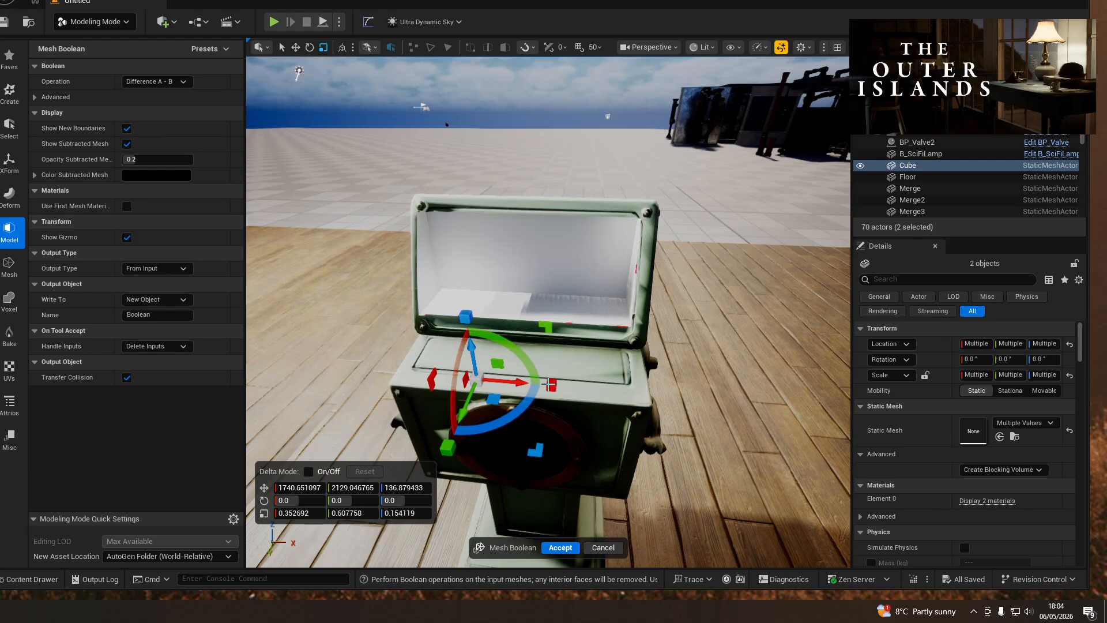
- Examine the Boolean preview of the hollowed hood from farther away and different angles
mouse_move(449, 355)
right_down()
mouse_move(611, 338)
mouse_move(553, 299)
mouse_move(404, 294)
mouse_move(443, 353)
right_up()
key(a)
key(s)
key(d)
key(q)
key(e)
key(w)
key(s)
key(w)
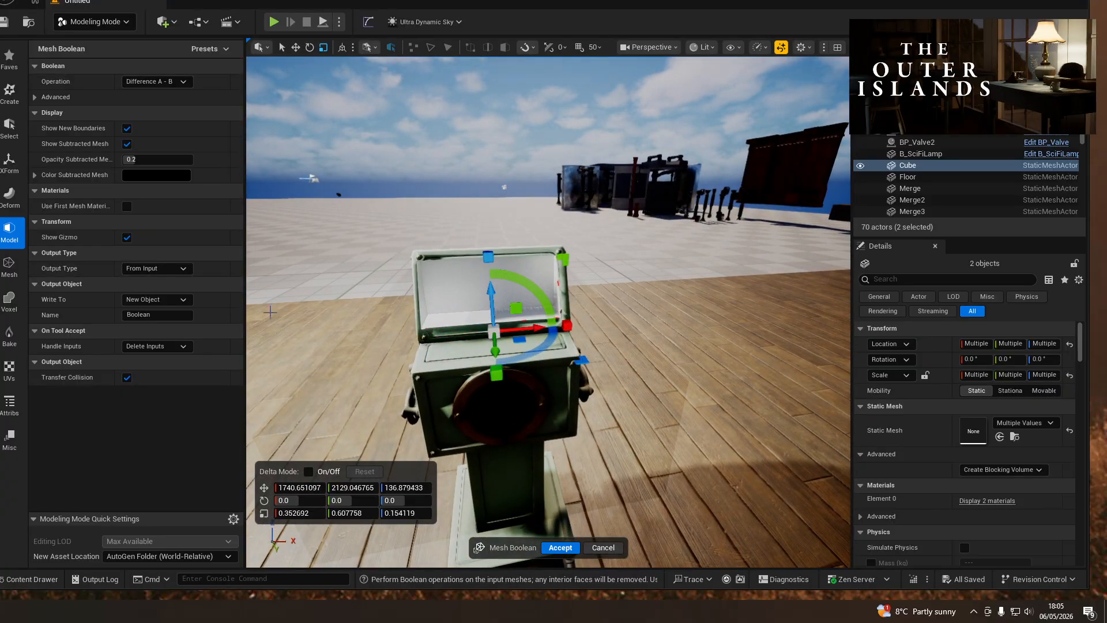
- Store the Boolean result in the Current Folder under the name SM_Bracelet_Scanner and accept the operation
click(166, 557)
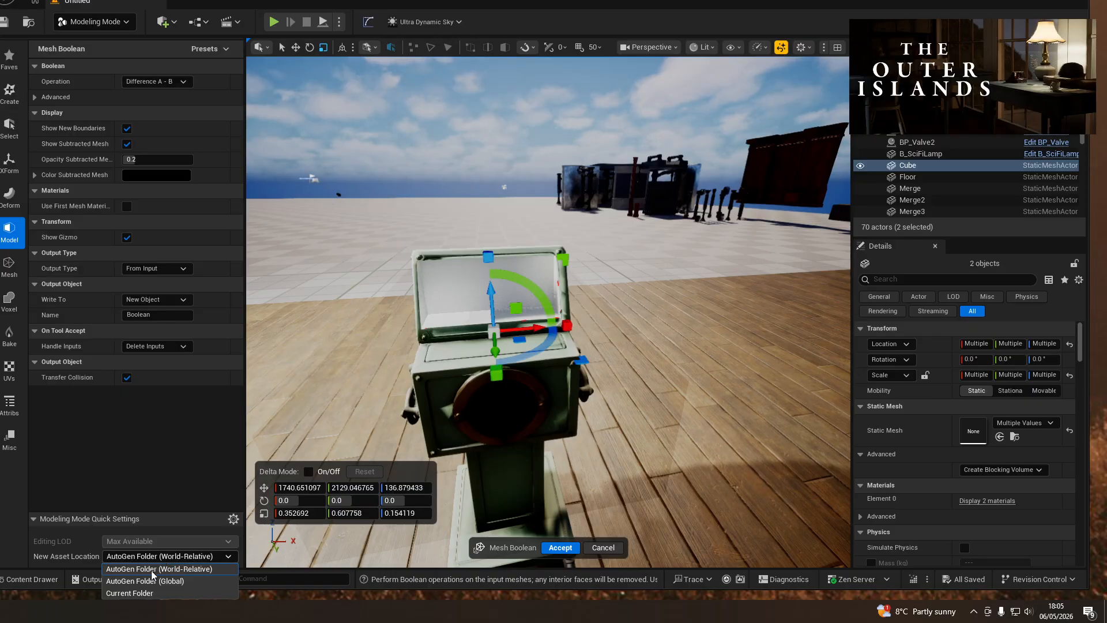
click(133, 592)
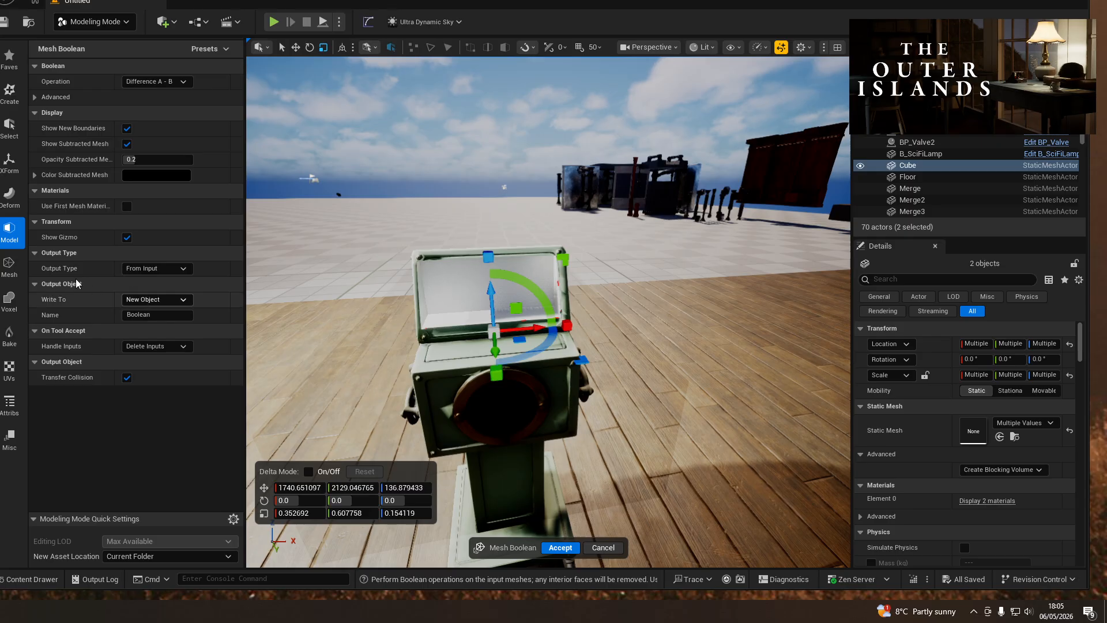
click(134, 314)
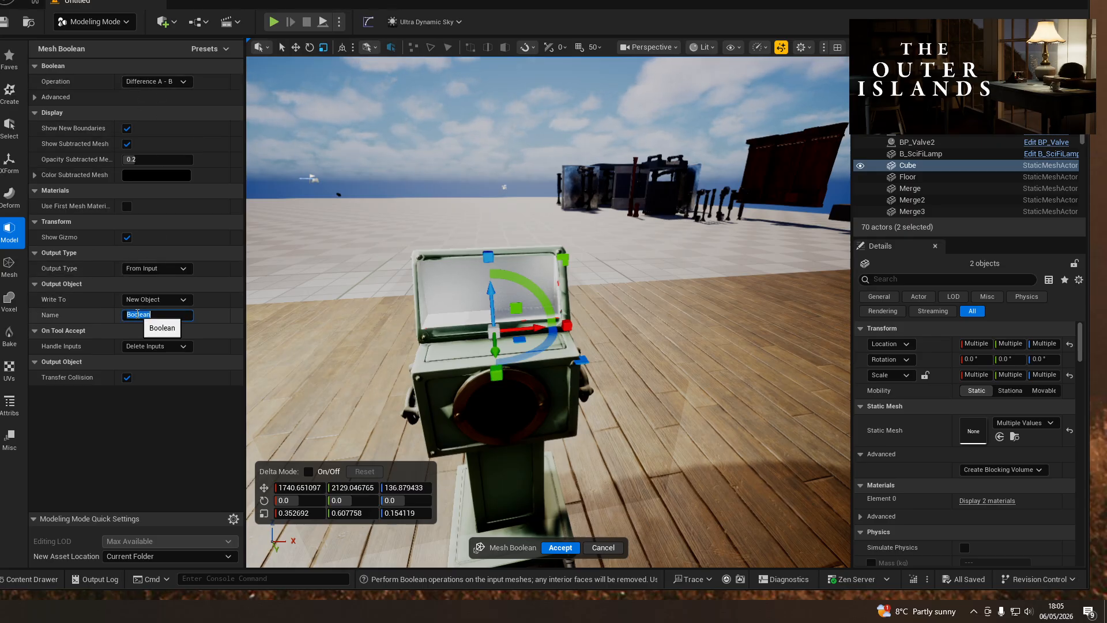
text(SM_Bracelet_Scanner)
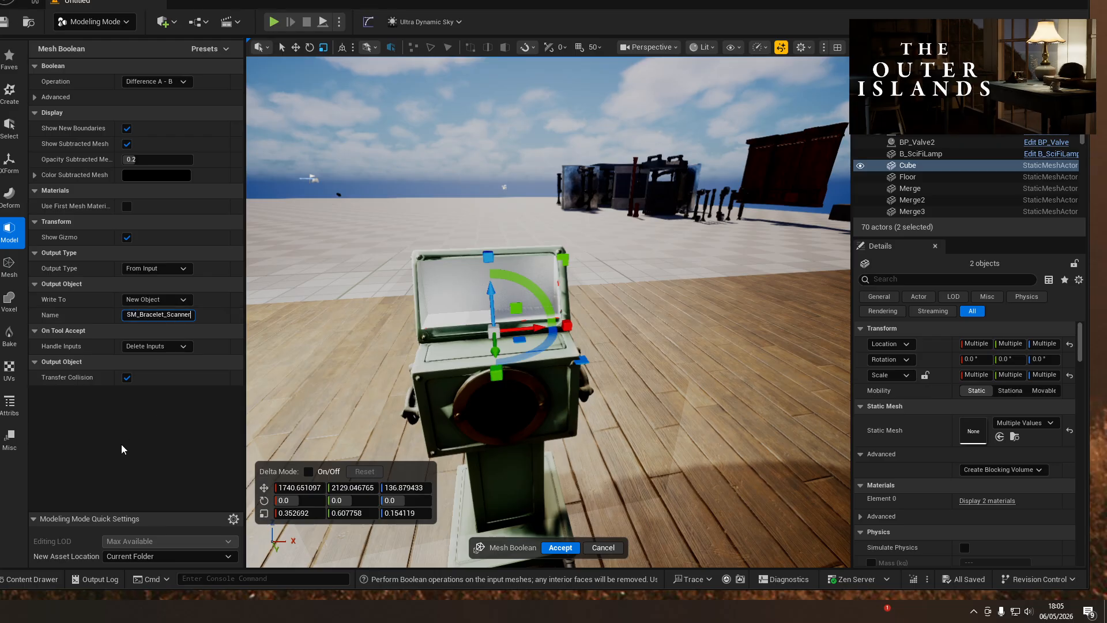
click(560, 548)
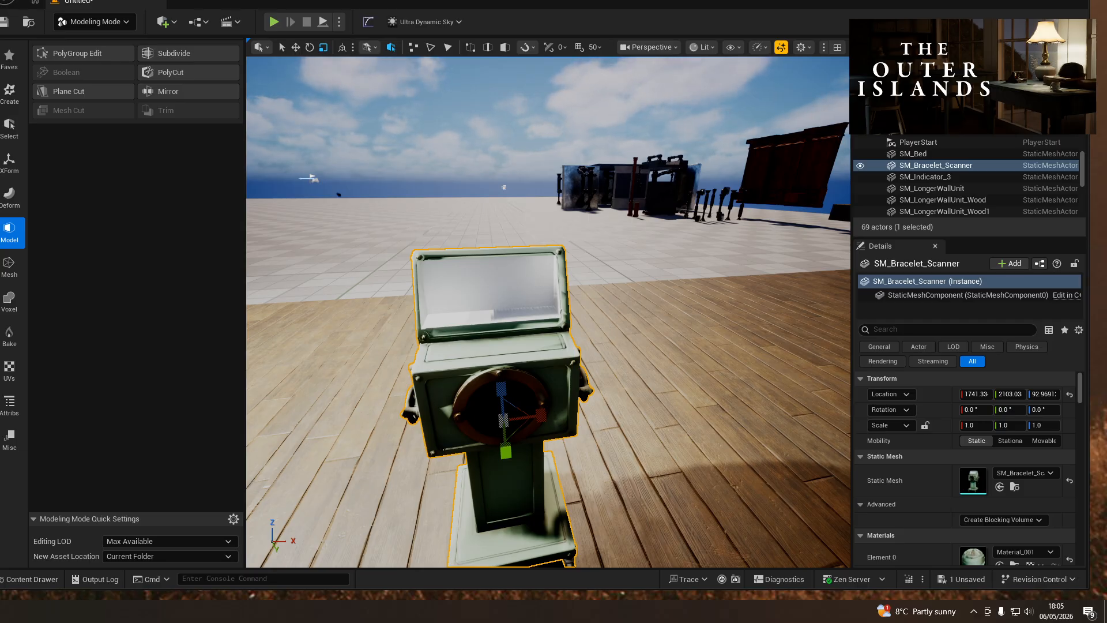
- Rename the new mesh in the Bracelet_Scanner StaticMeshes folder to SM_Bracelet_Scanner, removing its generated suffix
key(ctrl+space)
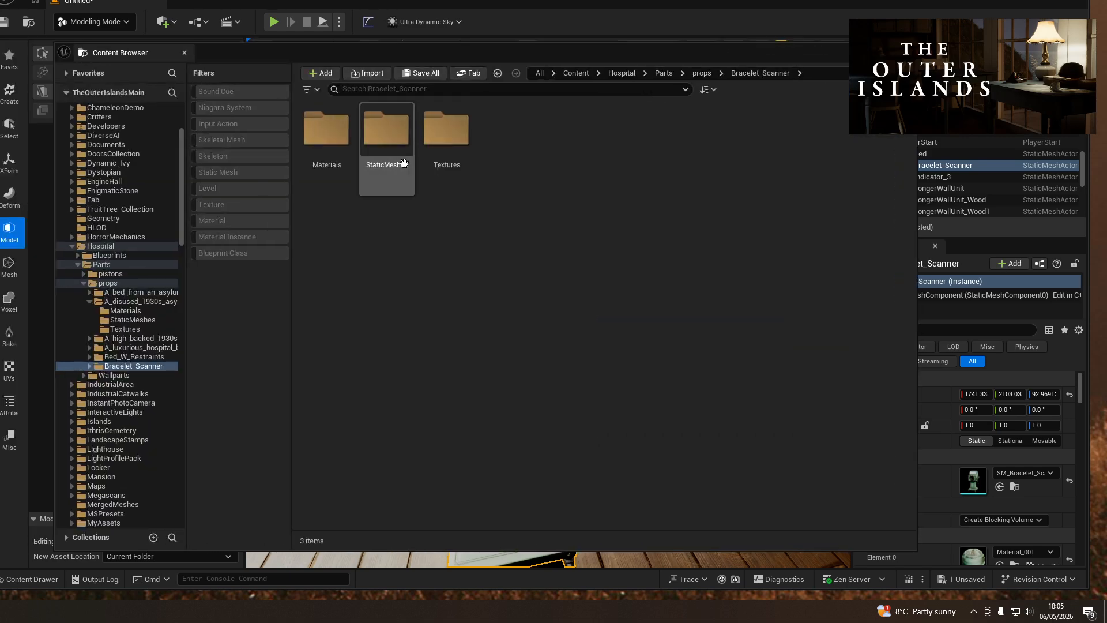
double_click(403, 163)
click(387, 185)
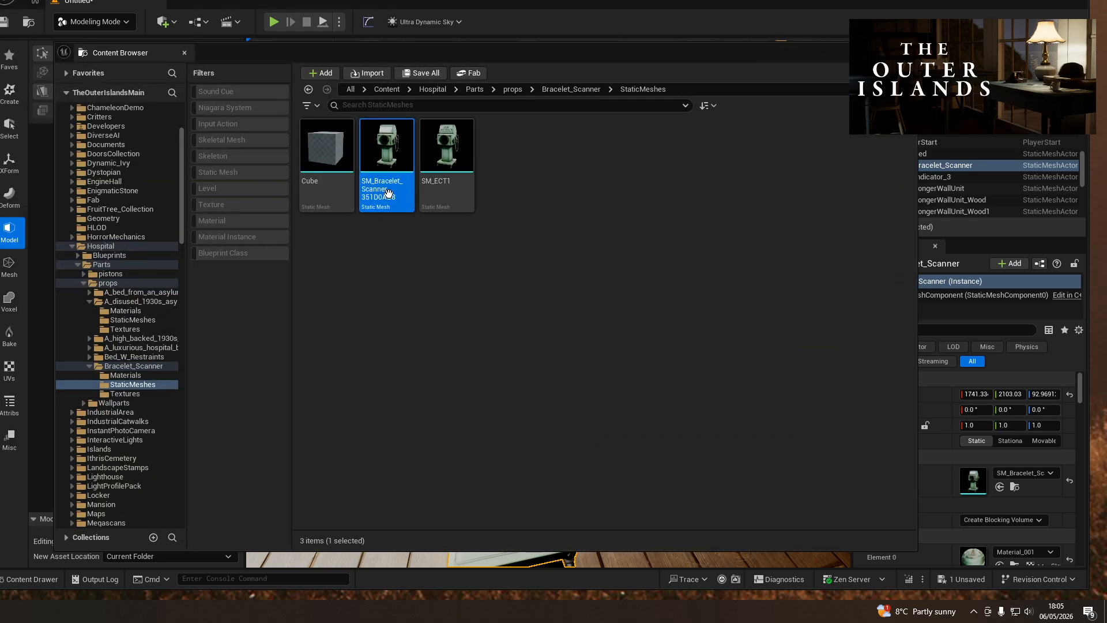
key(F2)
key(End)
key(BackSpace)
key(BackSpace)
key(BackSpace)
key(BackSpace)
key(BackSpace)
key(BackSpace)
key(BackSpace)
key(BackSpace)
key(Return)
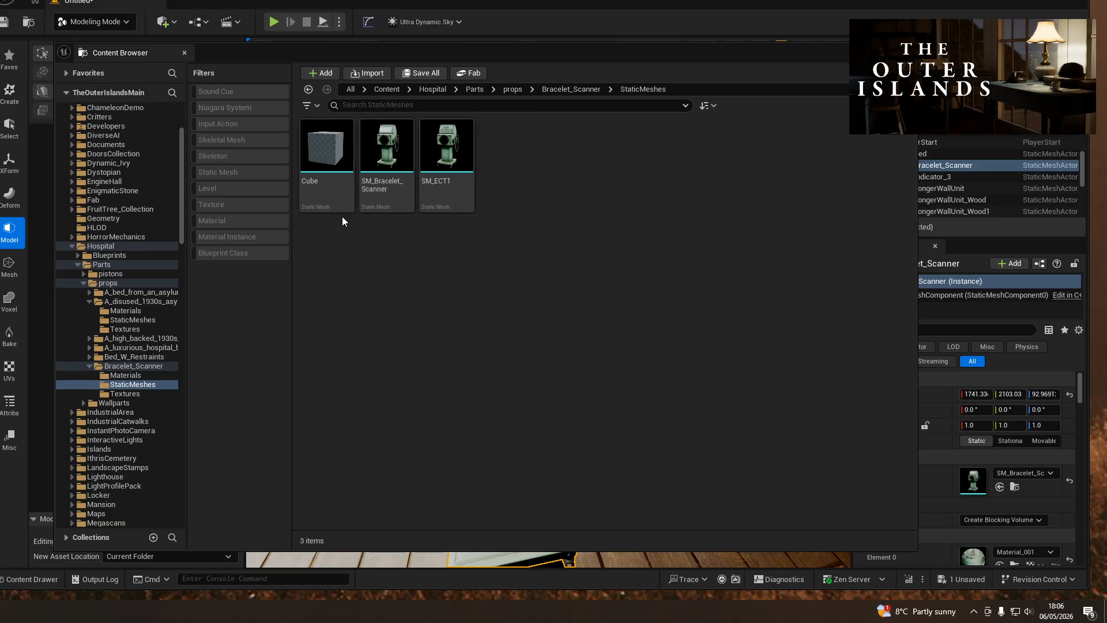
- Delete the Cube and SM_ECT1 static meshes from the Bracelet_Scanner StaticMeshes folder
click(327, 191)
key(Delete)
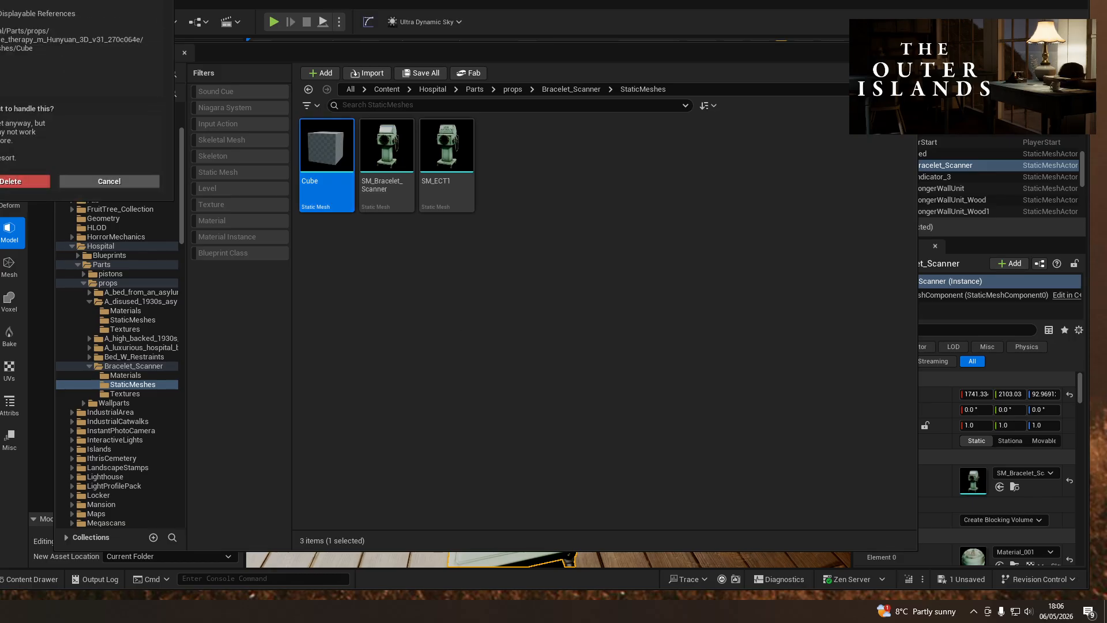
click(5, 181)
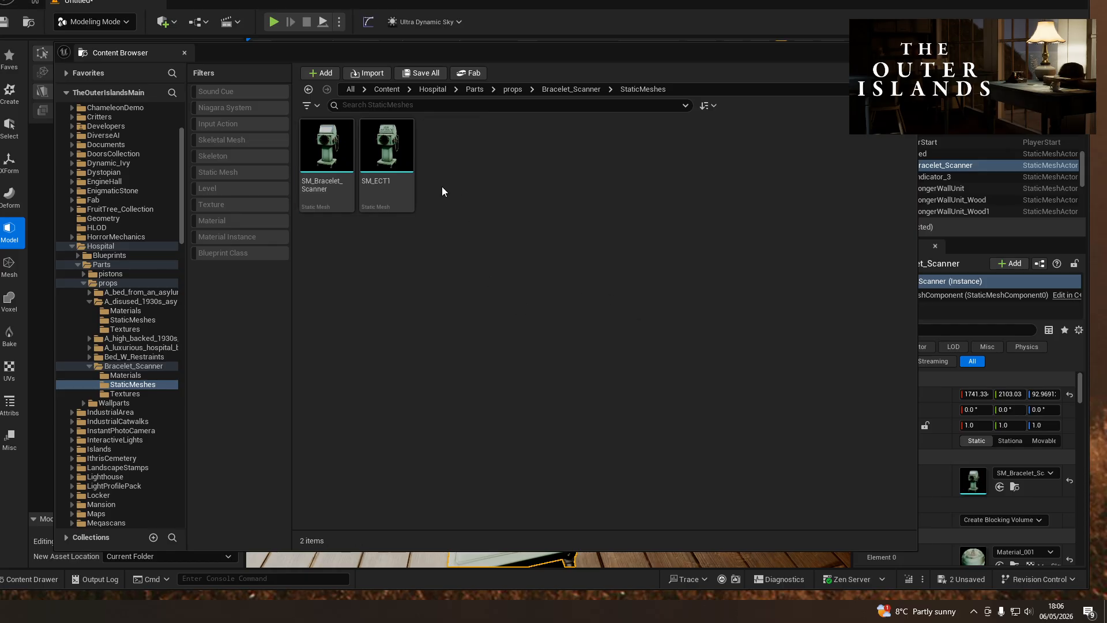
click(387, 158)
key(Delete)
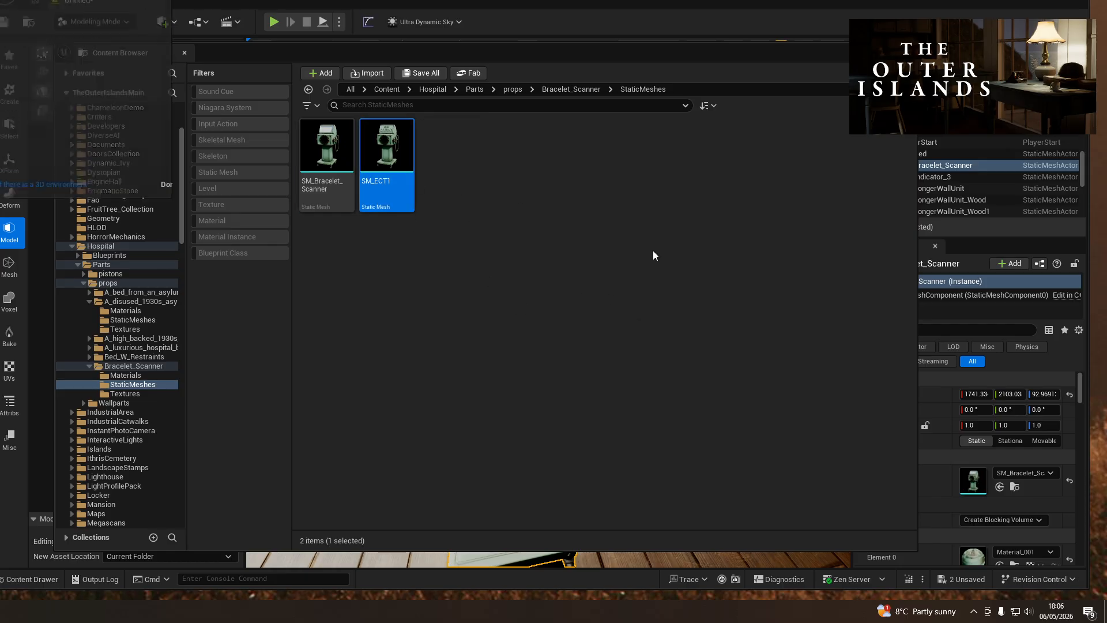
click(23, 181)
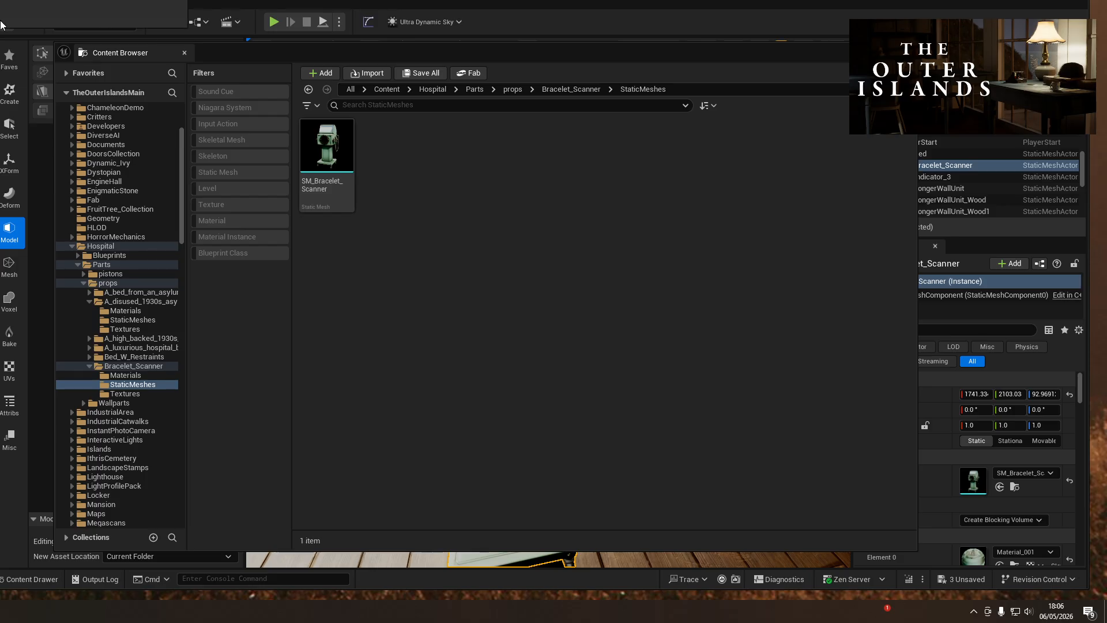
- Move the Content Browser aside and play-test the level from the floor near the bracelet scanner to check its size
drag(403, 0, 318, 0)
drag(340, 55, 0, 37)
right_drag(455, 352, 317, 311)
key(s)
key(d)
key(w)
mouse_move(607, 534)
right_down()
mouse_move(582, 542)
mouse_move(571, 571)
mouse_move(607, 534)
right_up()
key(d)
key(e)
right_drag(472, 476, 483, 456)
key(s)
right_click(490, 525)
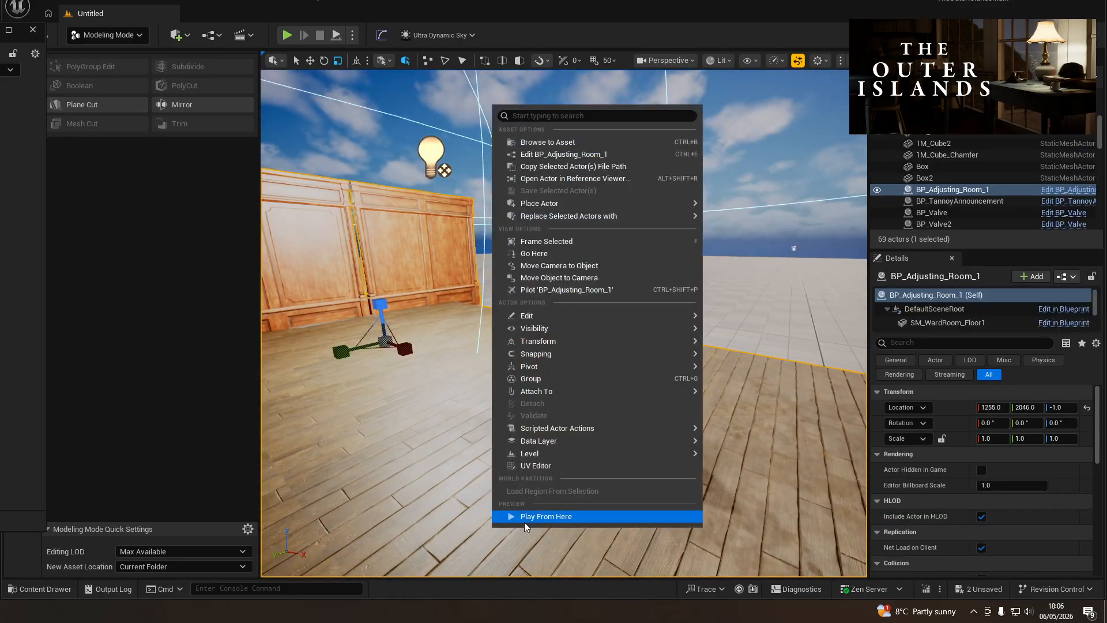
click(527, 518)
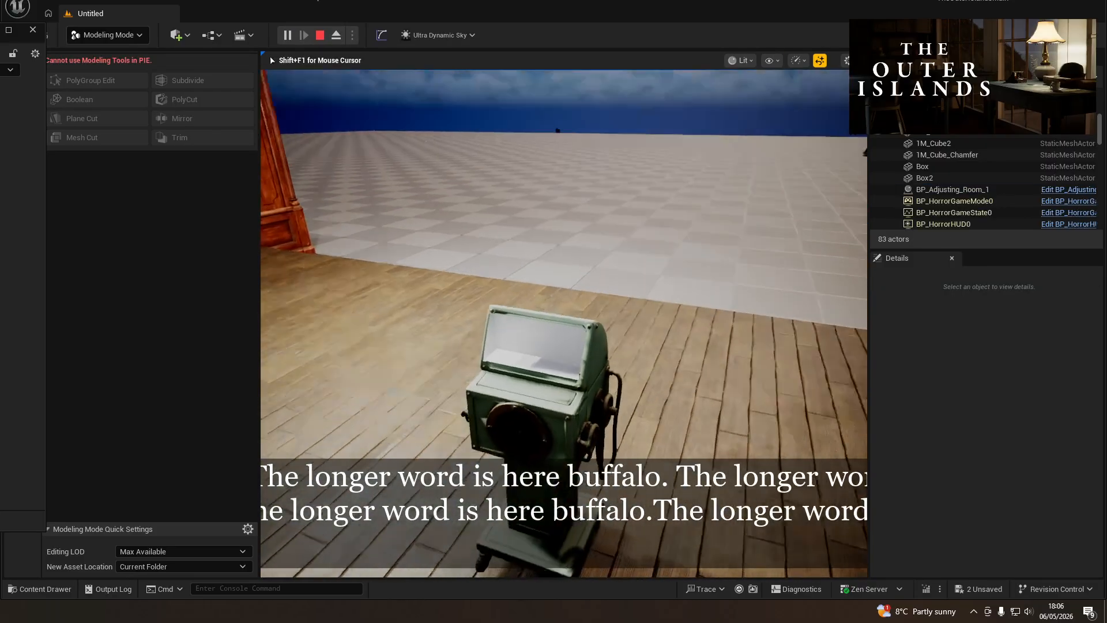
key(Escape)
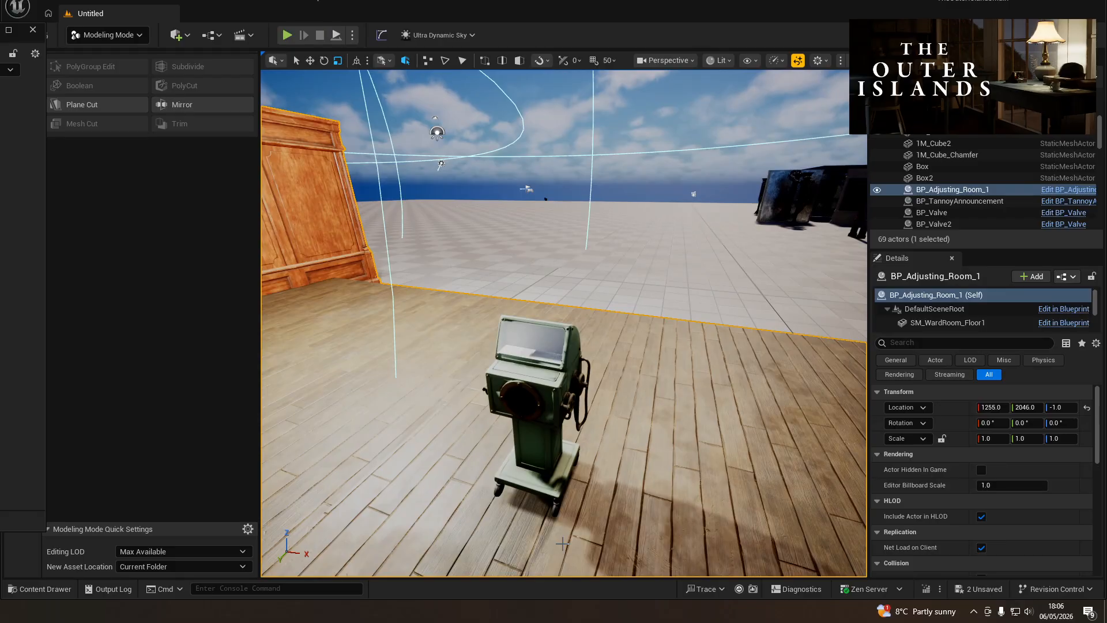
- Select the bracelet scanner in the level and set its scale to 2.0 on all three axes
key(a)
right_drag(550, 449, 538, 449)
key(s)
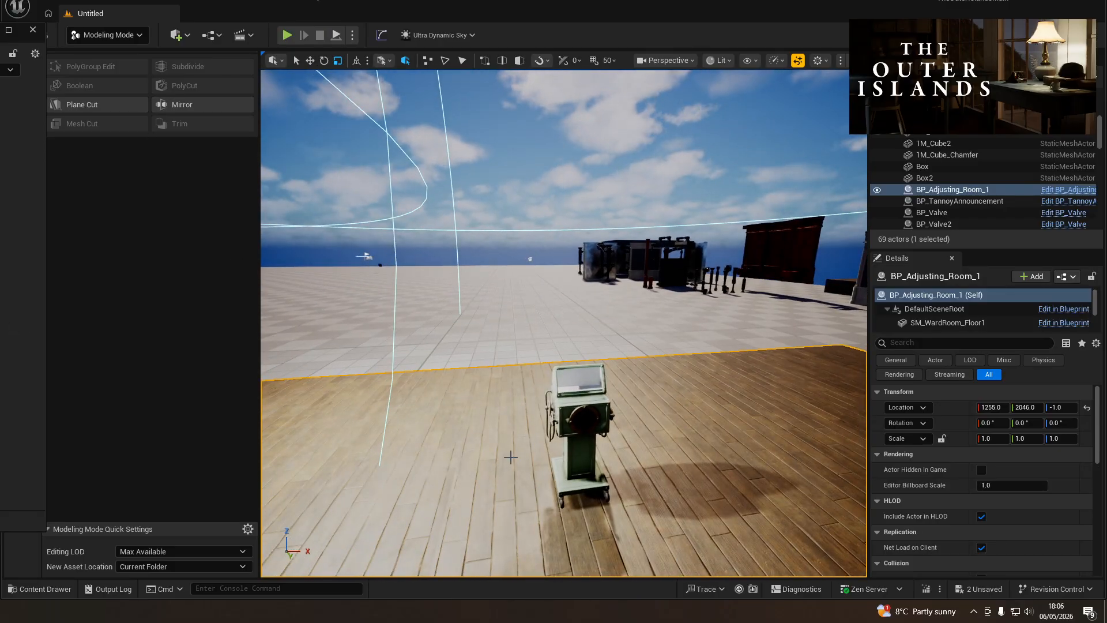
click(573, 452)
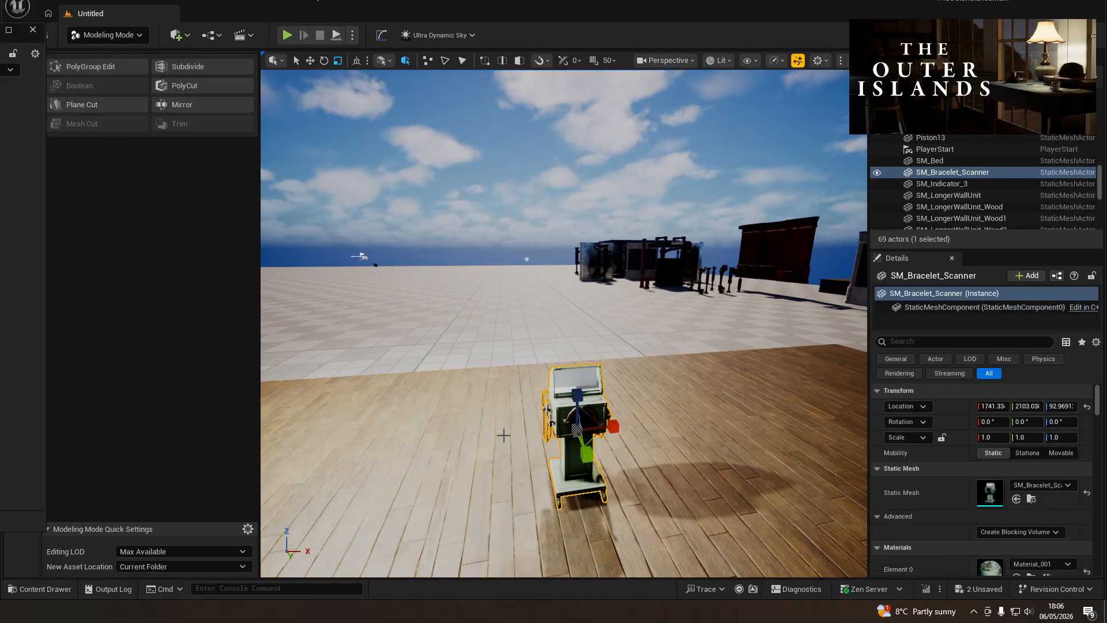
click(989, 437)
text(2)
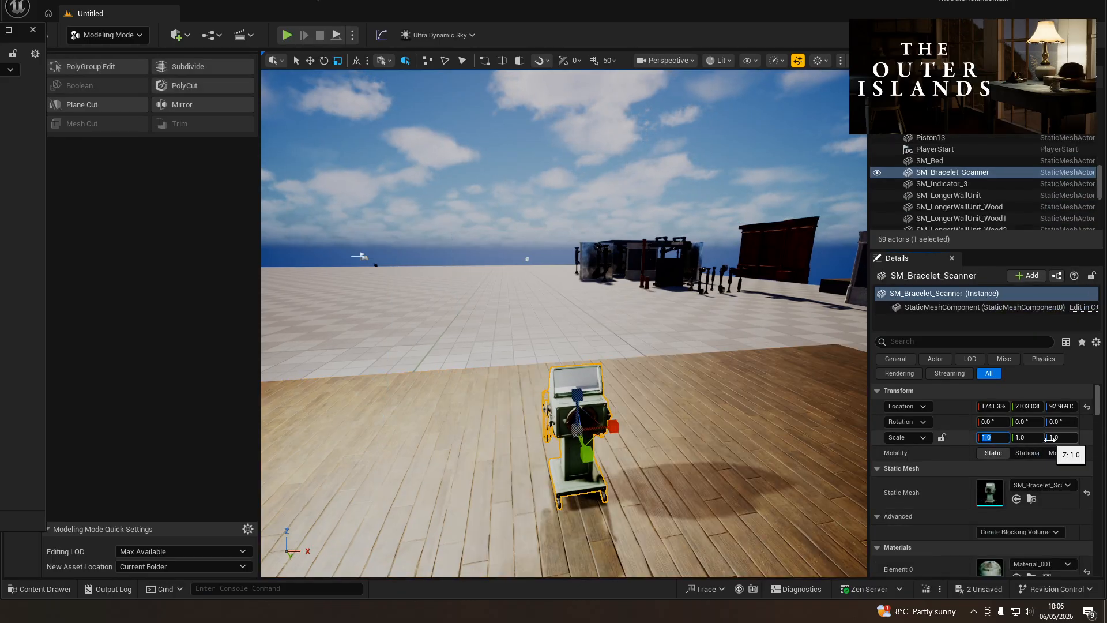
key(Tab)
text(2)
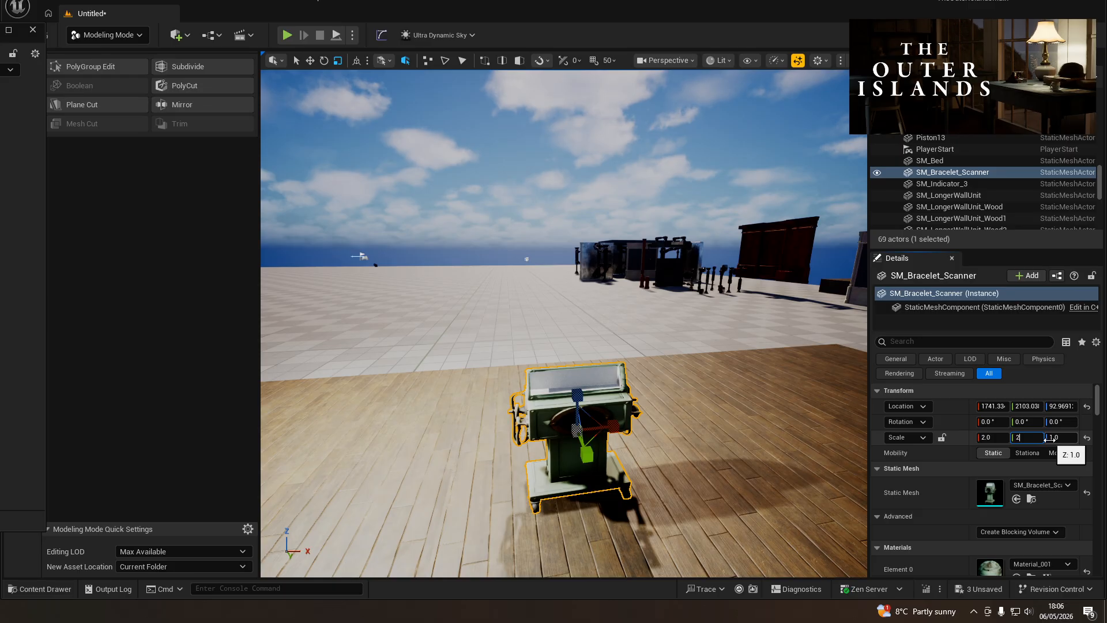
key(Tab)
text(2)
key(Return)
- Raise the enlarged scanner to about Z 144.4 so that its wheels stand on the wooden floor
right_drag(564, 322, 680, 306)
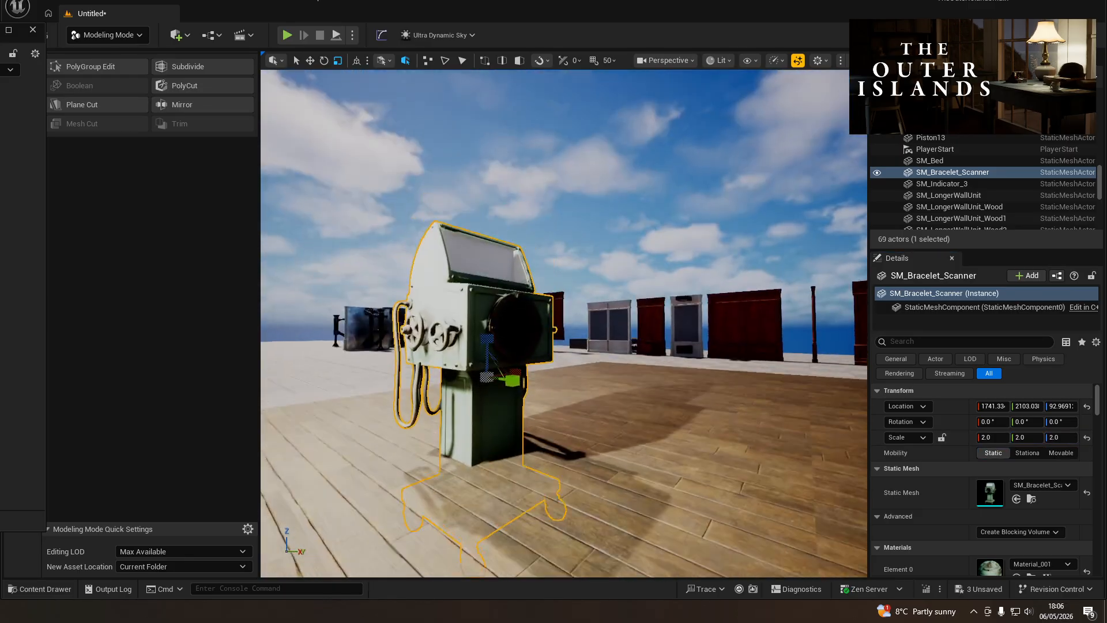
key(w)
drag(507, 340, 529, 295)
key(d)
right_drag(530, 295, 392, 309)
key(w)
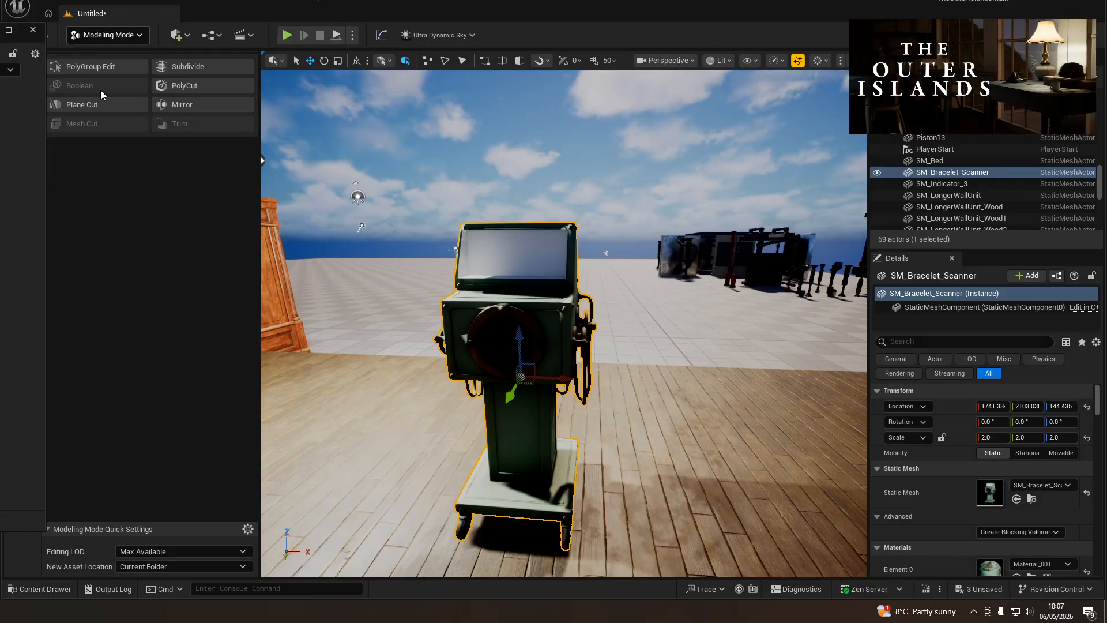
- Set the scanner's pivot to the Bottom box position with Edit Pivot, accept it and save the level
click(8, 29)
click(22, 176)
click(80, 107)
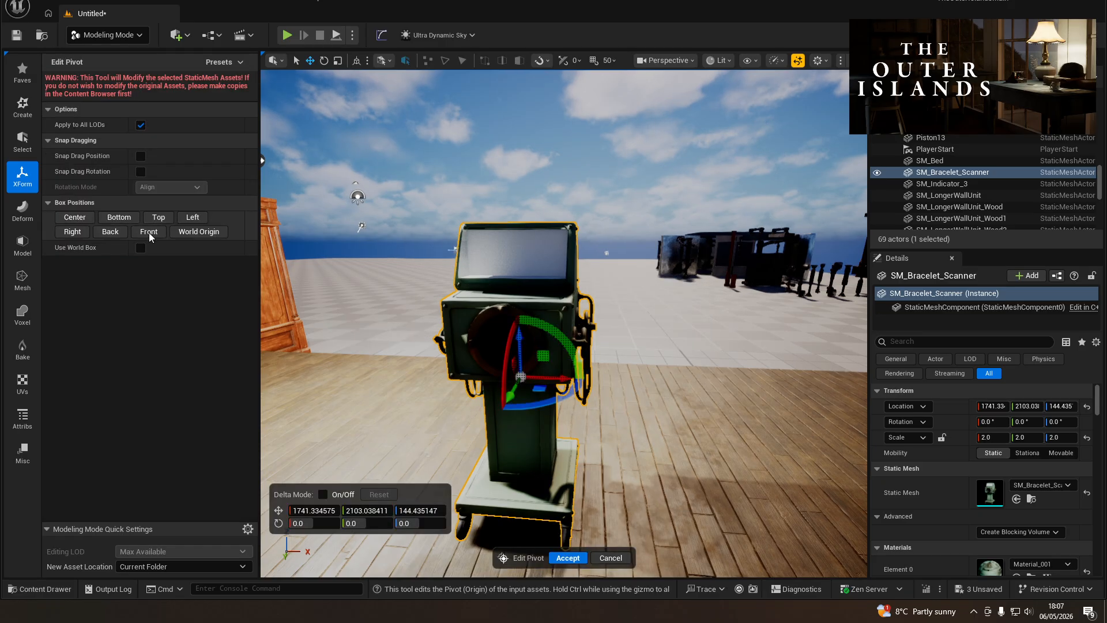
click(116, 220)
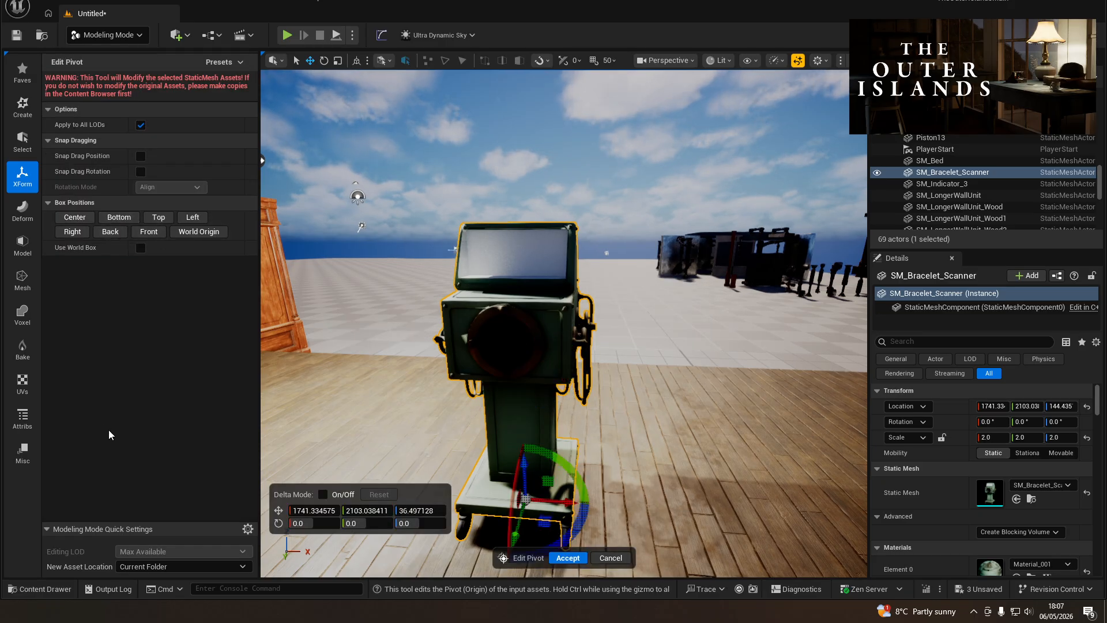
click(568, 558)
right_drag(329, 145, 363, 164)
key(ctrl+s)
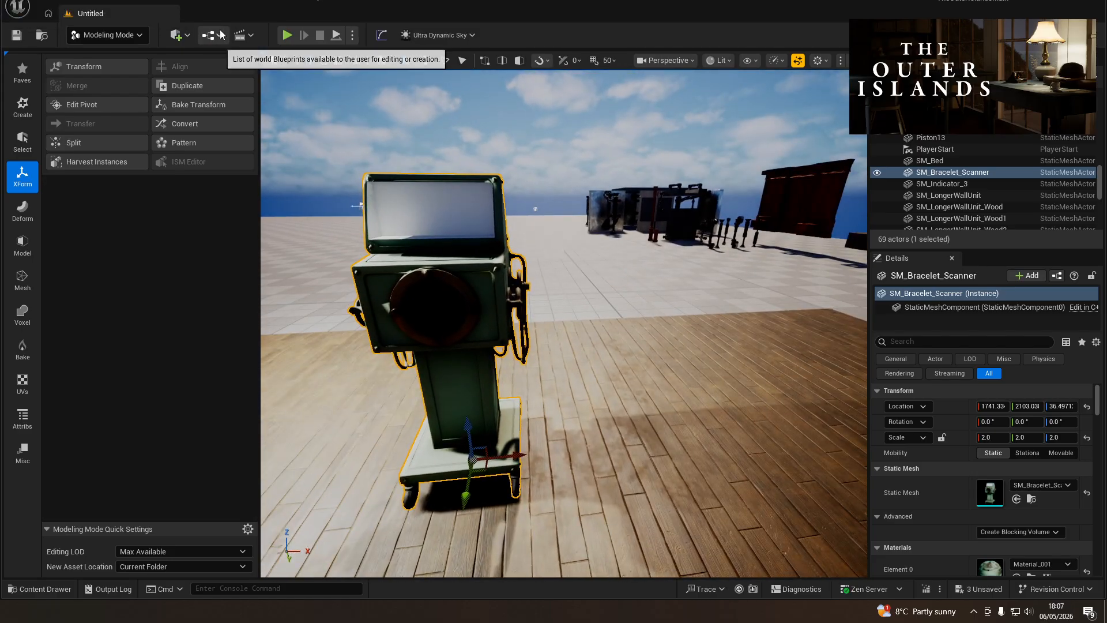
- Open the Level Blueprint and save the modified level
click(220, 36)
click(260, 119)
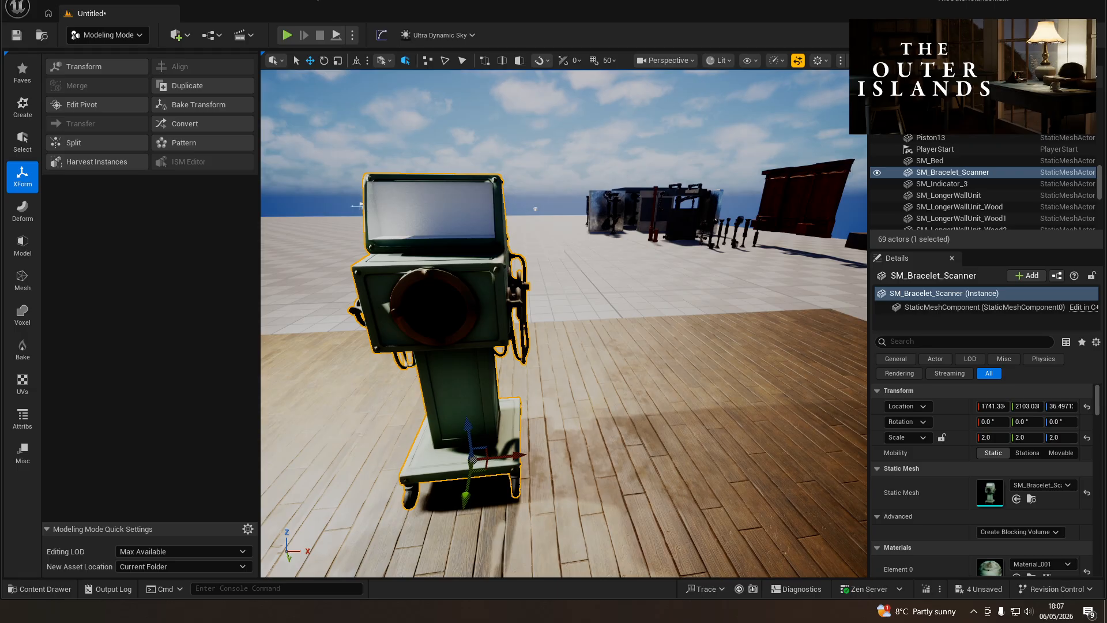
key(ctrl+s)
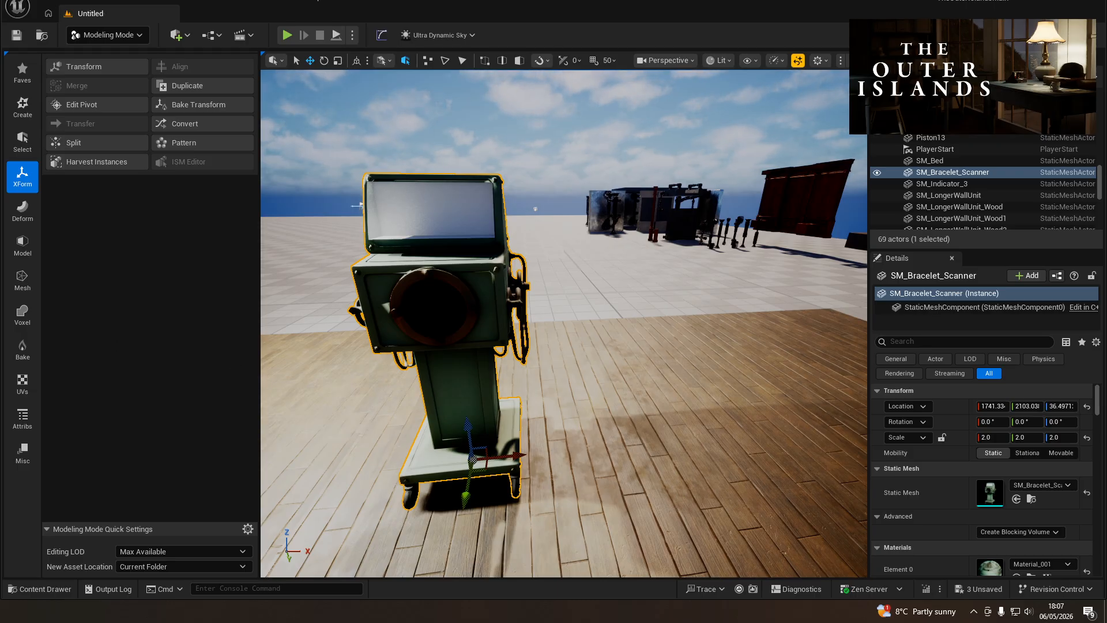
- Play-test from the floor in front of the scanner and examine its front and side at the new size
right_drag(543, 501, 495, 507)
key(s)
right_click(542, 501)
click(543, 518)
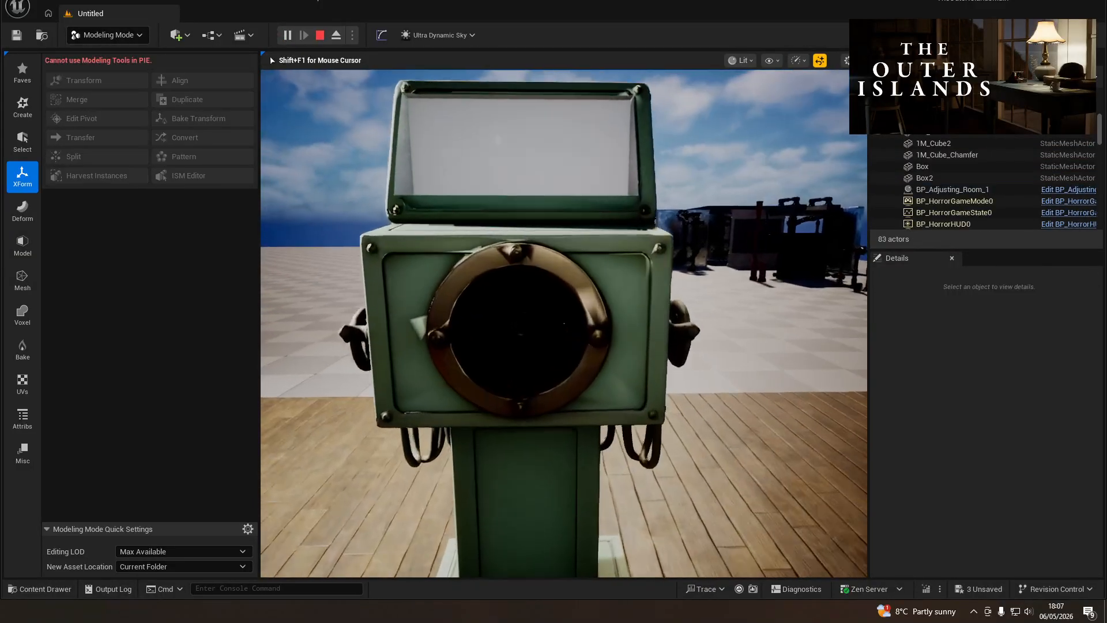
key(s)
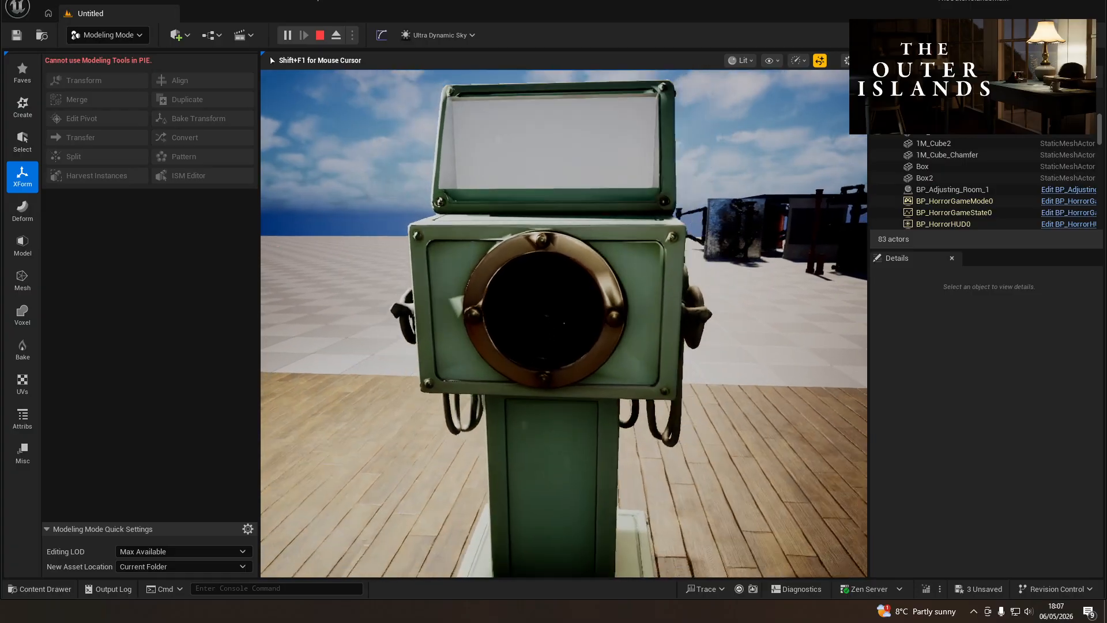
key(d)
key(d)
key(w)
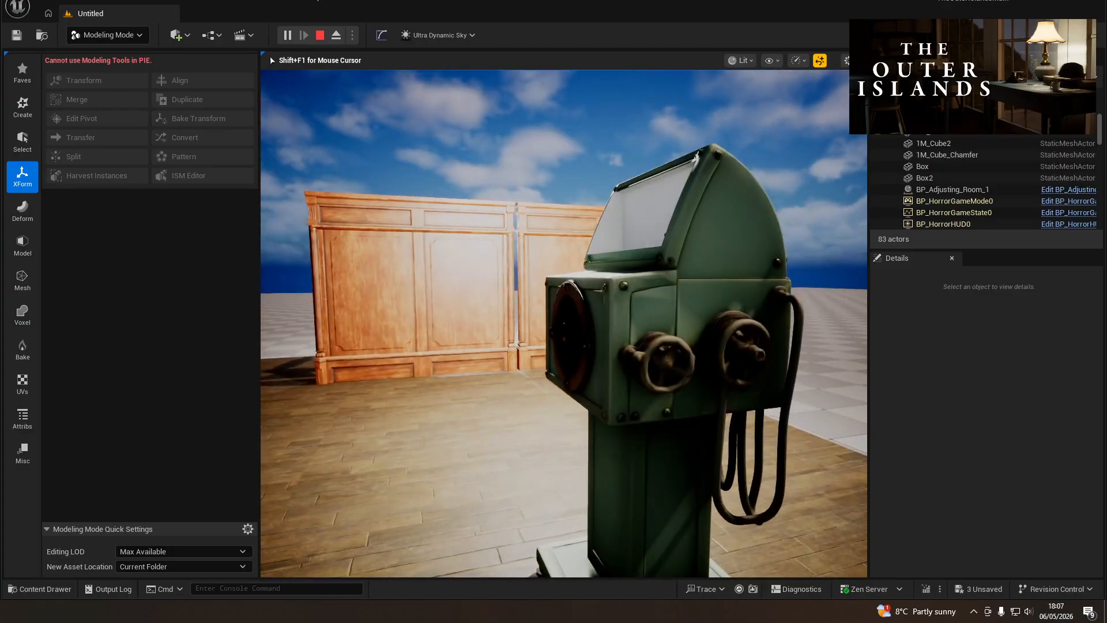
key(a)
key(Escape)
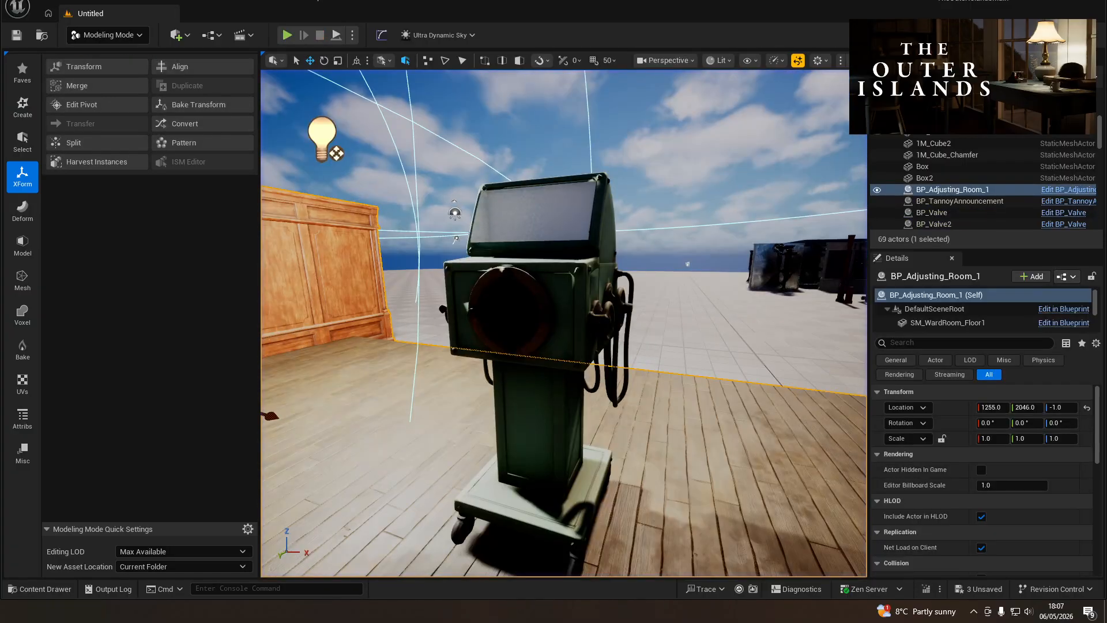
- Look through the SteampunkAssets Meshes folder and its Tooth60, Tooth30, Tooth15 and Nut subfolders for parts to add to the scanner
click(536, 323)
key(s)
right_drag(537, 323, 537, 368)
key(e)
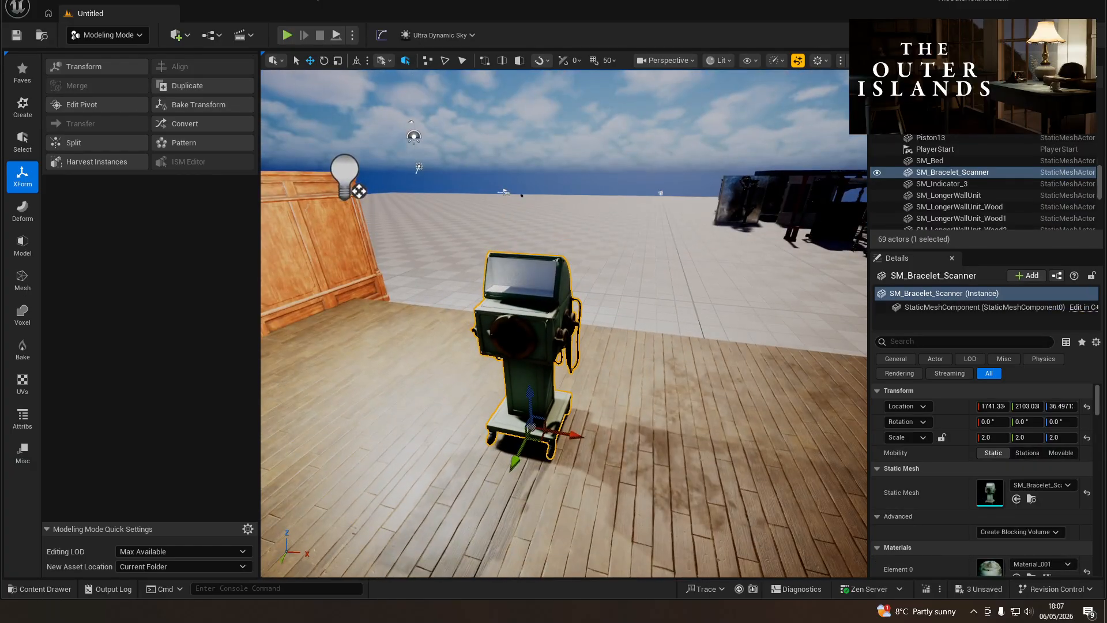
key(ctrl+b)
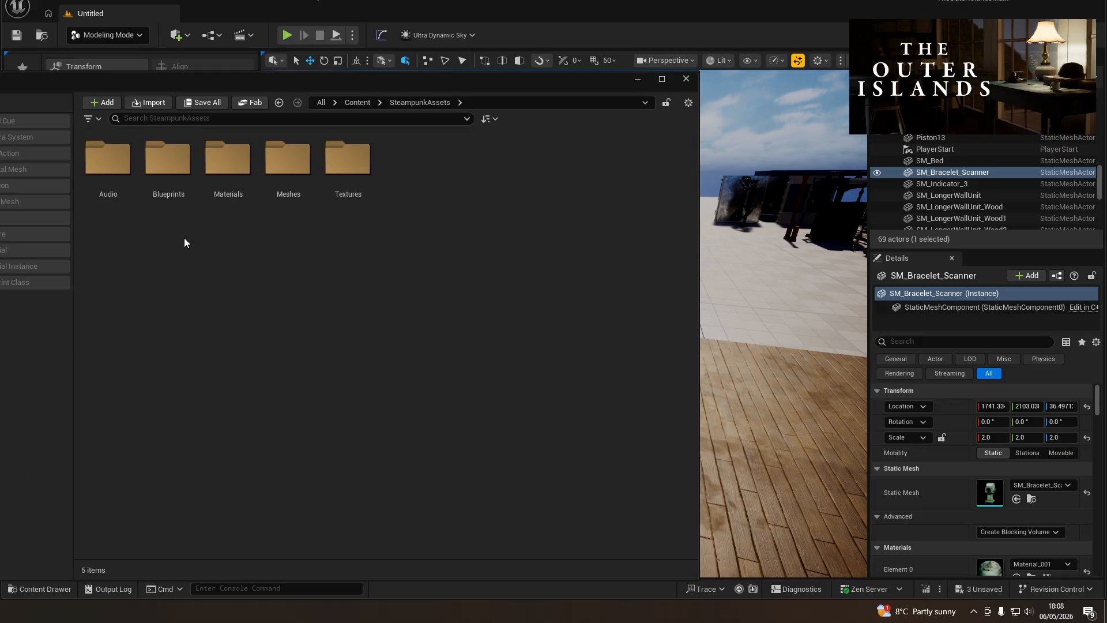
double_click(301, 164)
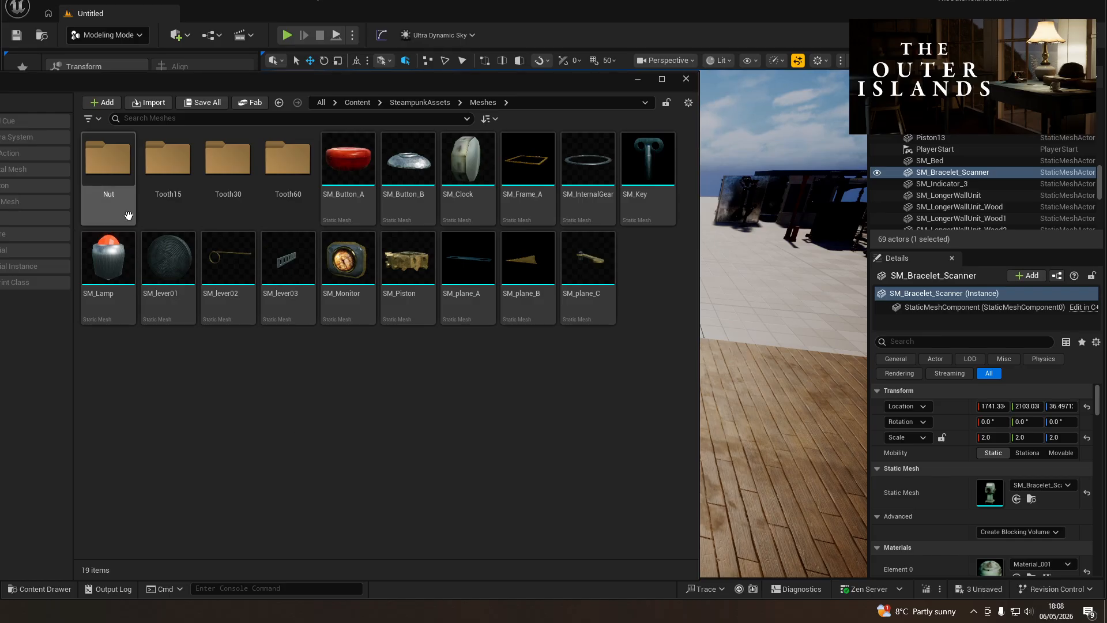
double_click(291, 170)
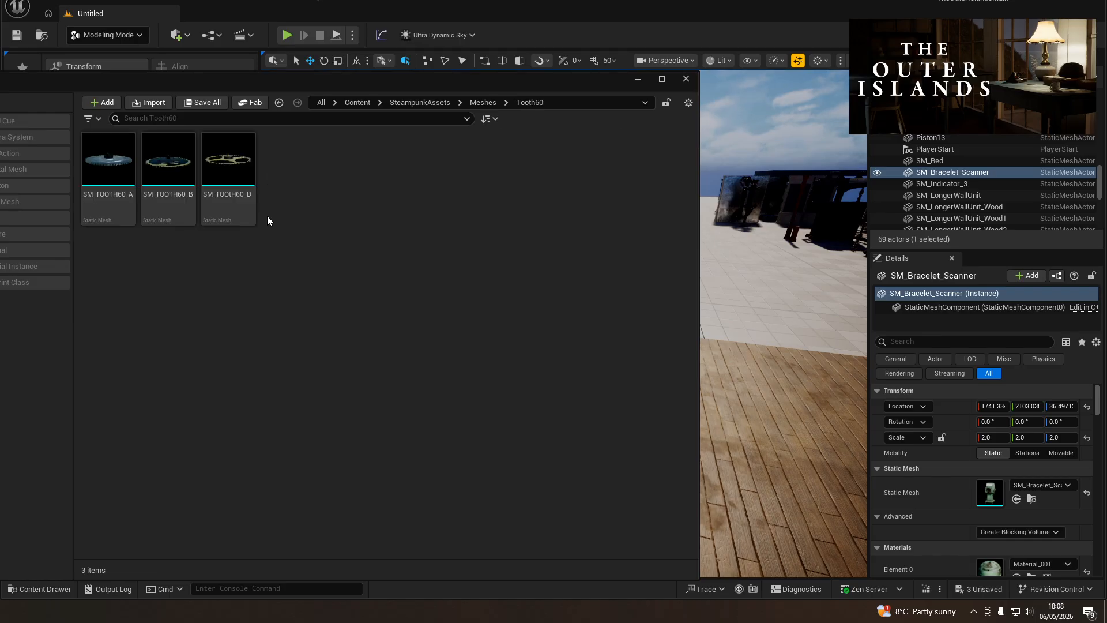
key(alt+Left)
double_click(234, 170)
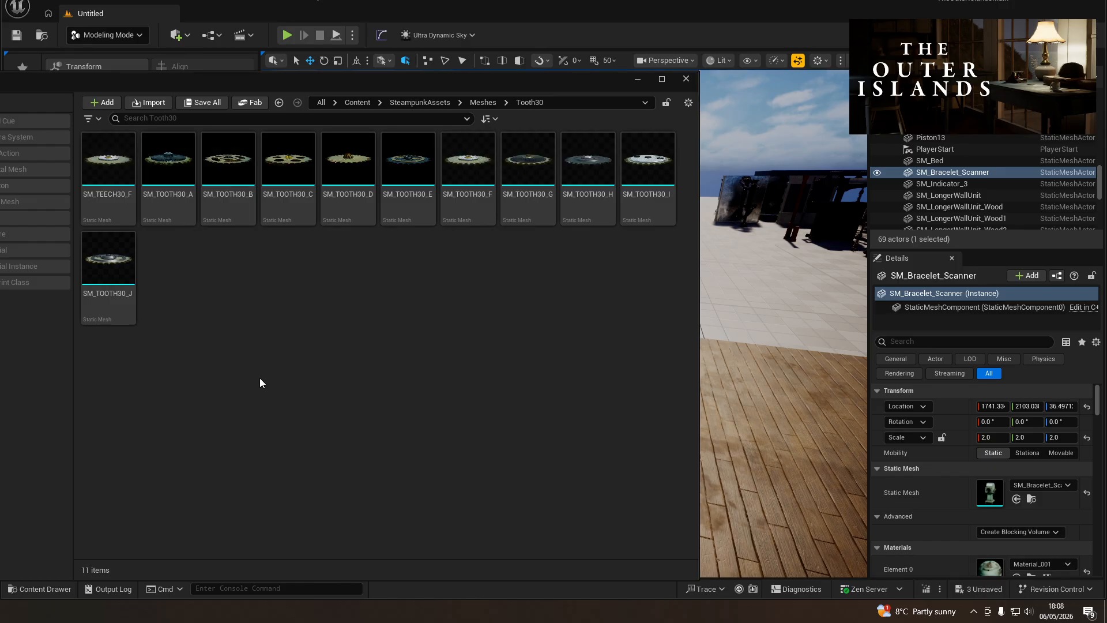
key(alt+Left)
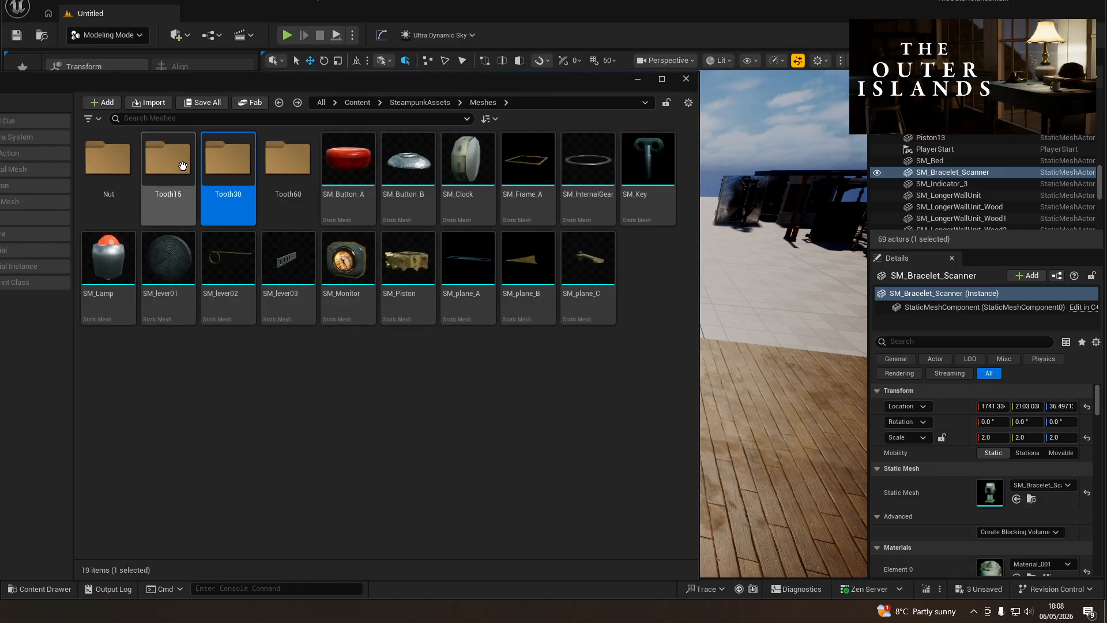
double_click(170, 167)
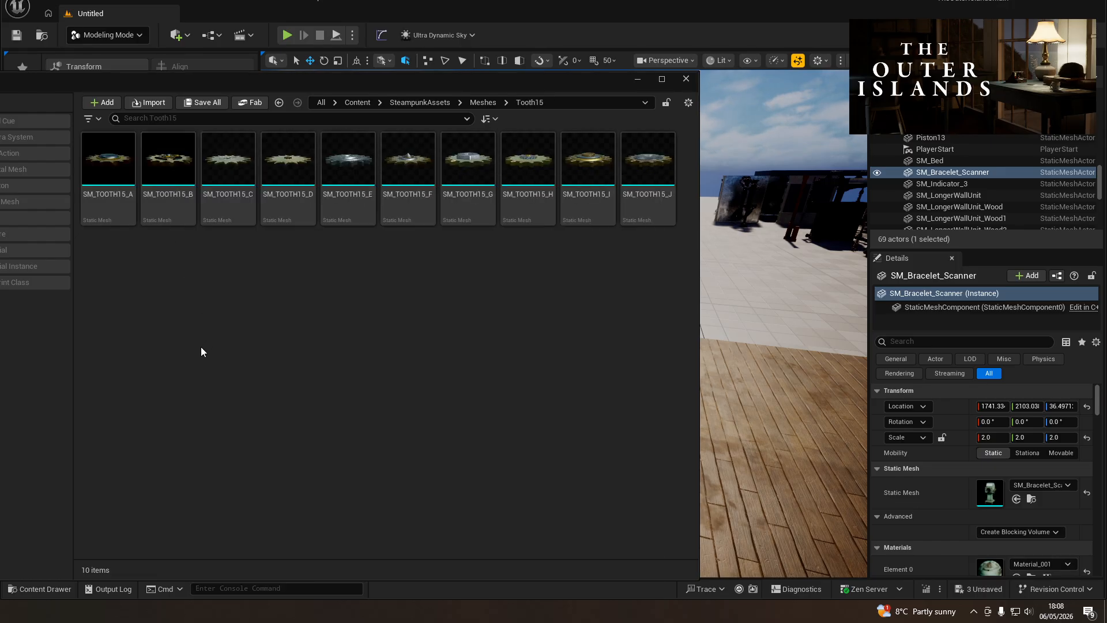
key(alt+Left)
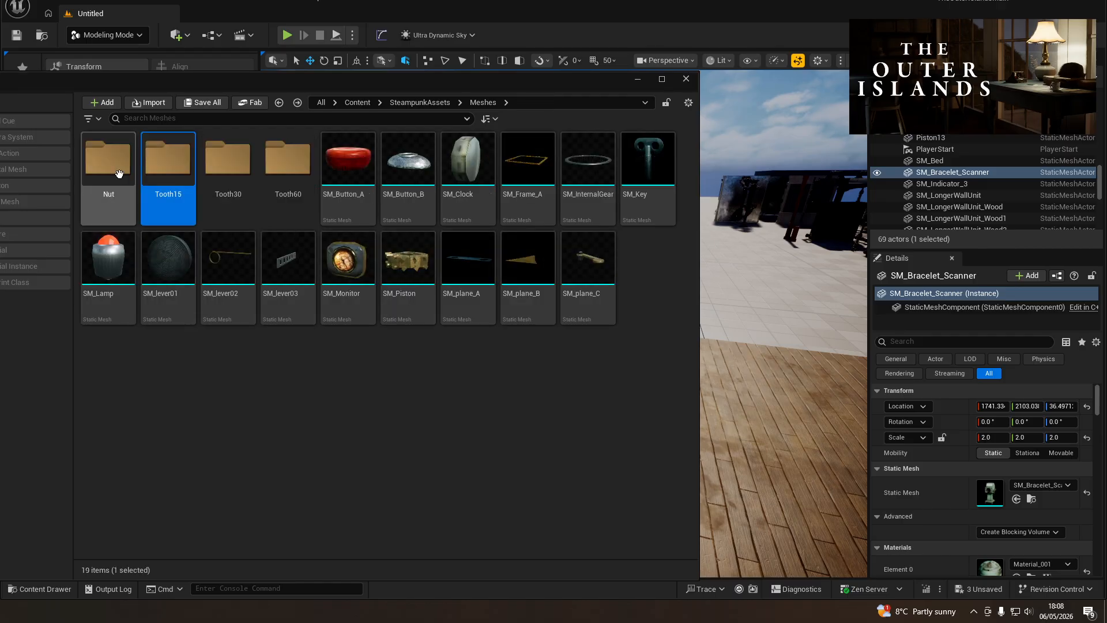
double_click(112, 170)
key(alt+Left)
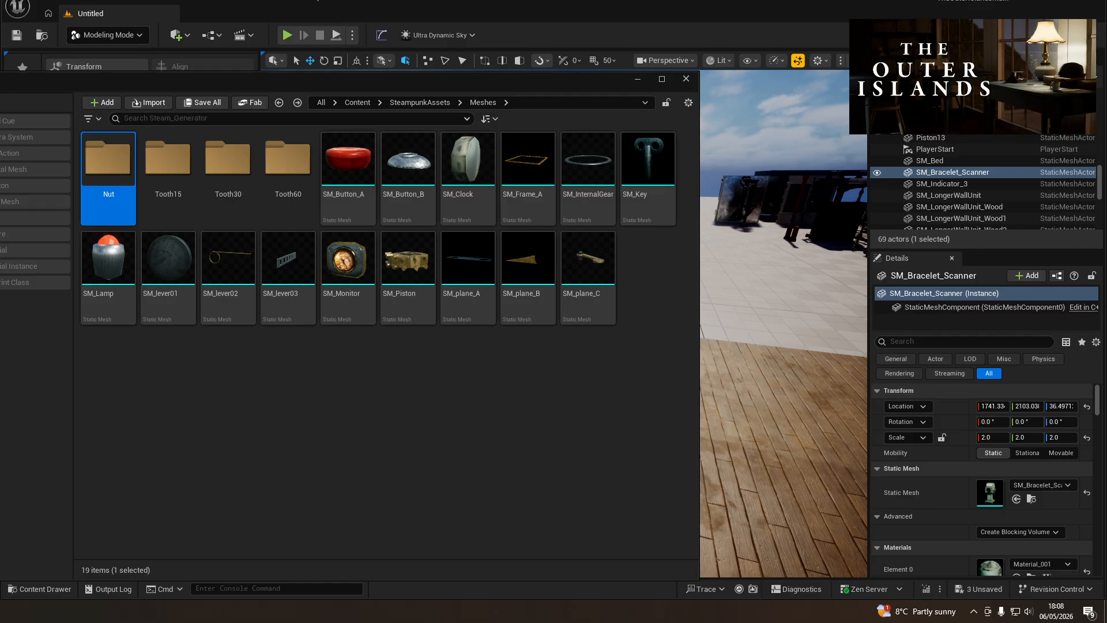
key(alt+Left)
key(alt+Left)
- Place the pipes_straight_small mesh from the steampunk_pack StaticMeshes folder in the level beside the scanner
double_click(245, 167)
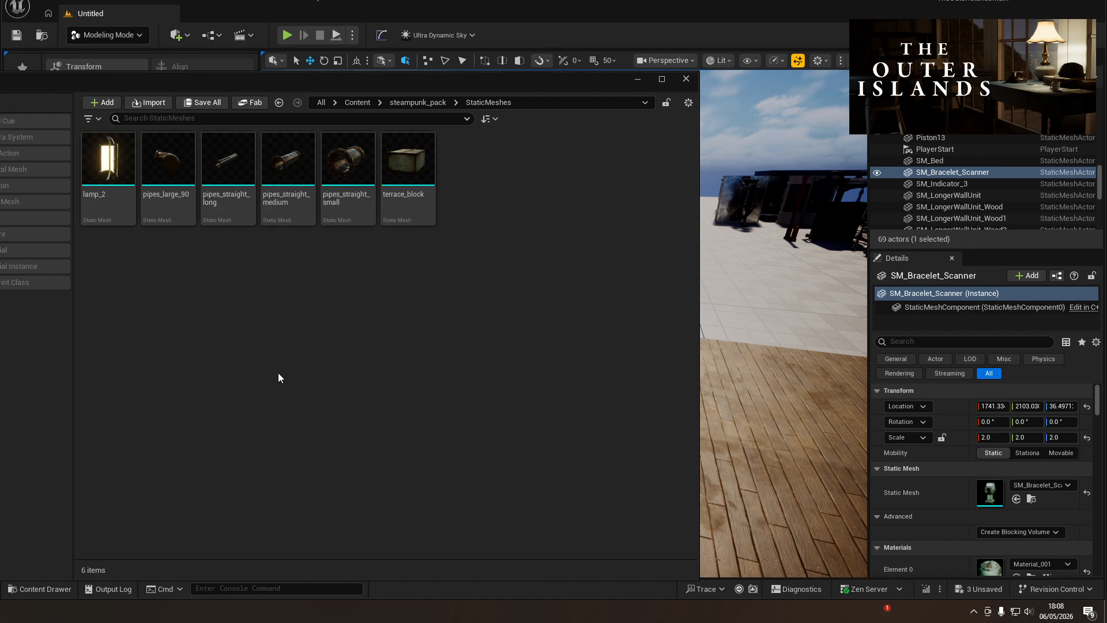
click(346, 168)
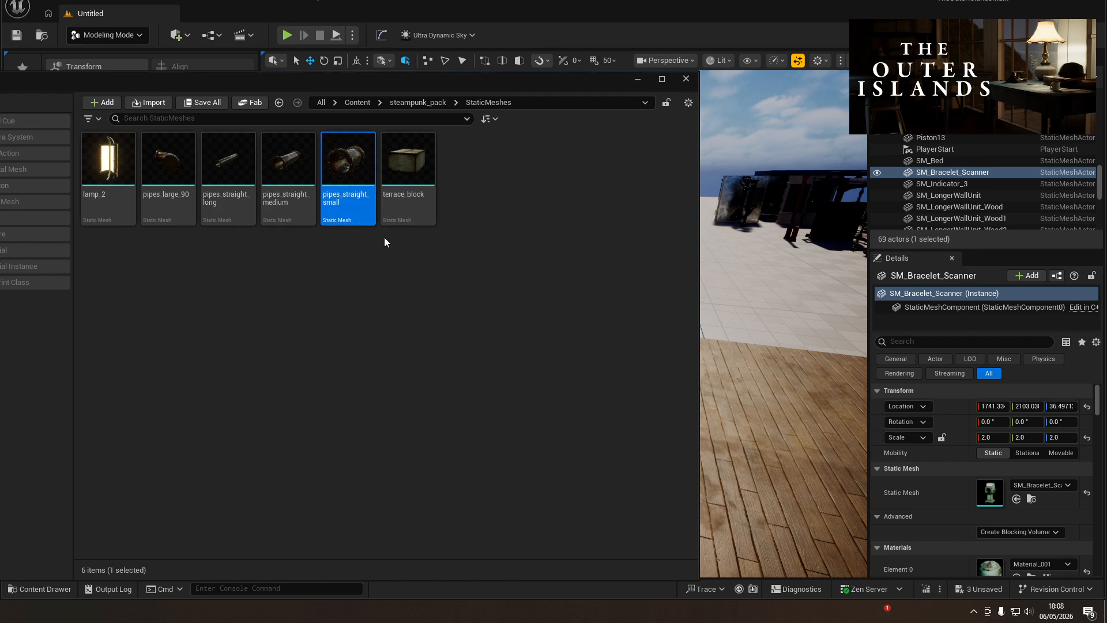
drag(321, 82, 0, 58)
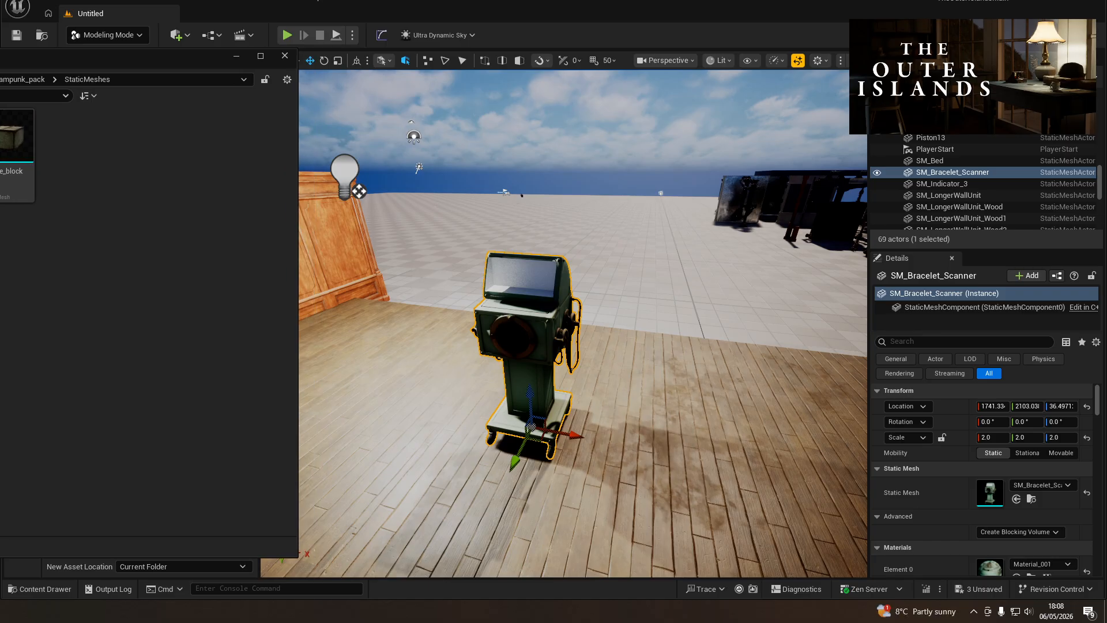
drag(413, 313, 520, 318)
- Scale the pipe uniformly to about 0.74 at the round opening on the scanner's front
right_drag(651, 404, 484, 375)
key(d)
right_drag(564, 346, 635, 317)
key(a)
key(w)
mouse_move(638, 381)
right_down()
mouse_move(709, 427)
mouse_move(638, 381)
right_up()
key(a)
key(w)
key(r)
drag(609, 349, 583, 363)
- Switch the viewport to Unlit shading and reduce the pipe's uniform scale to about 0.70 to fit the round opening
mouse_move(583, 363)
right_down()
mouse_move(585, 343)
mouse_move(590, 369)
right_up()
key(q)
key(e)
key(alt+3)
key(q)
key(e)
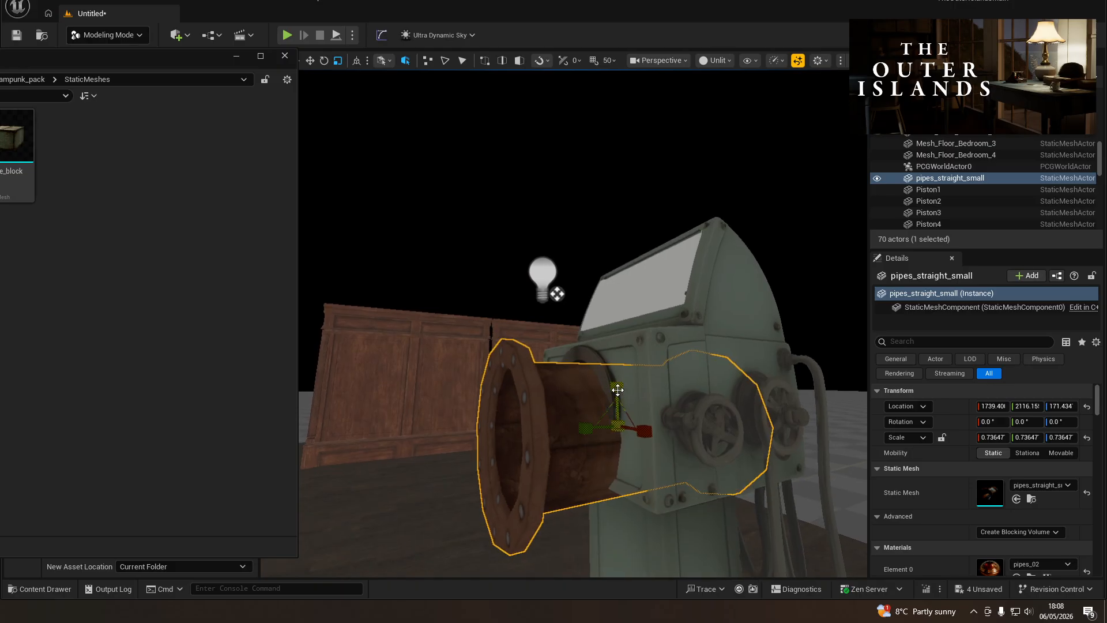
drag(615, 394, 643, 408)
key(a)
right_drag(643, 407, 910, 405)
key(r)
mouse_move(522, 387)
mouse_down()
mouse_move(503, 393)
mouse_move(513, 390)
mouse_up()
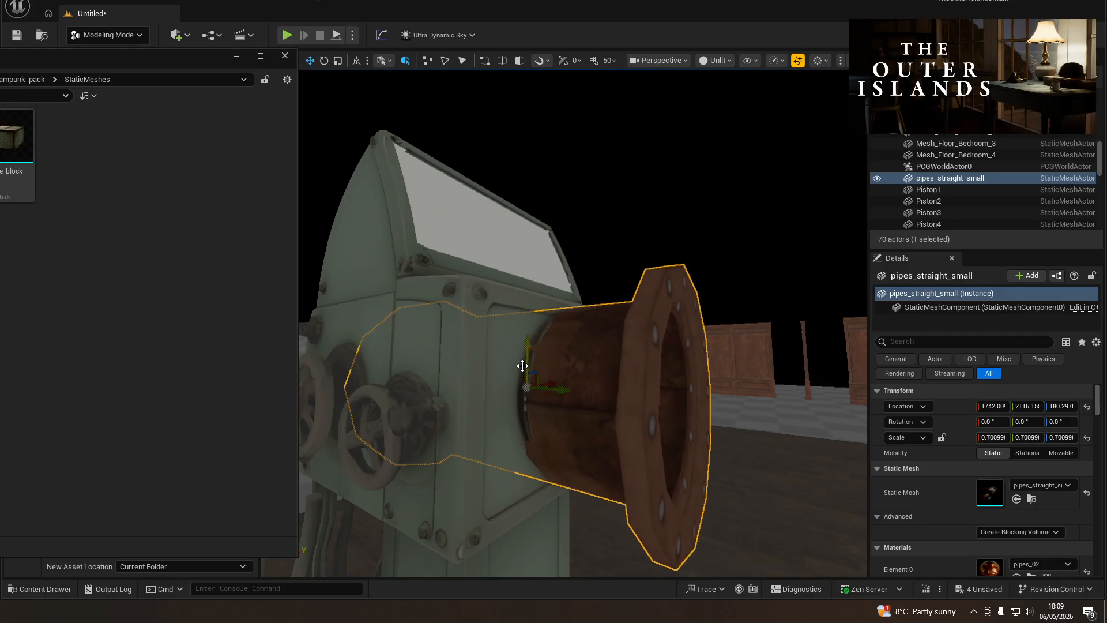
- Centre the pipe on the scanner's round opening at about X 1740.8 and Z 180.8
drag(530, 353, 533, 350)
right_drag(533, 350, 473, 404)
right_drag(604, 362, 556, 392)
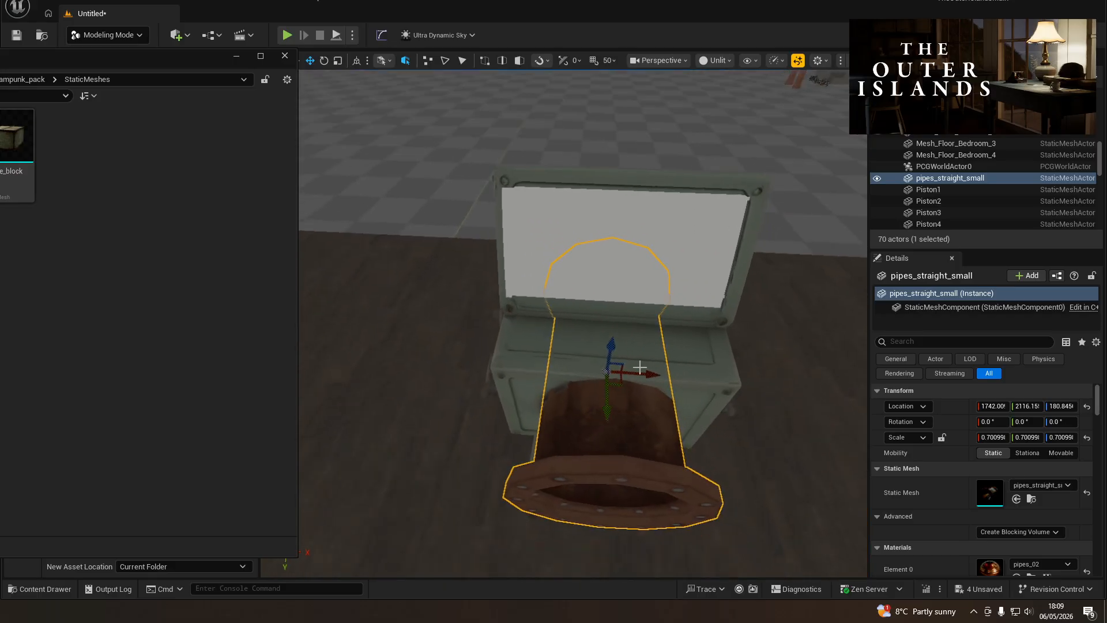
drag(642, 375, 638, 375)
- Push the pipe back into the scanner housing to about Y 2104.4 and shorten it to a Y scale of about 0.51
right_drag(529, 359, 686, 303)
right_drag(611, 346, 539, 365)
key(d)
key(d)
key(a)
key(w)
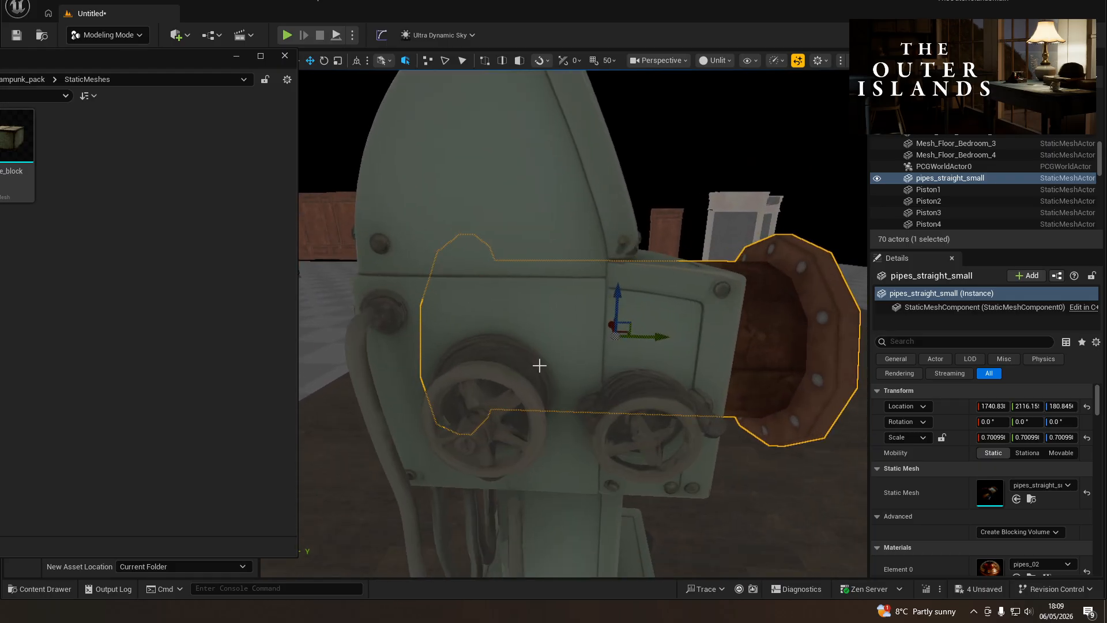
drag(649, 336, 613, 339)
right_drag(612, 339, 406, 295)
key(d)
key(q)
key(e)
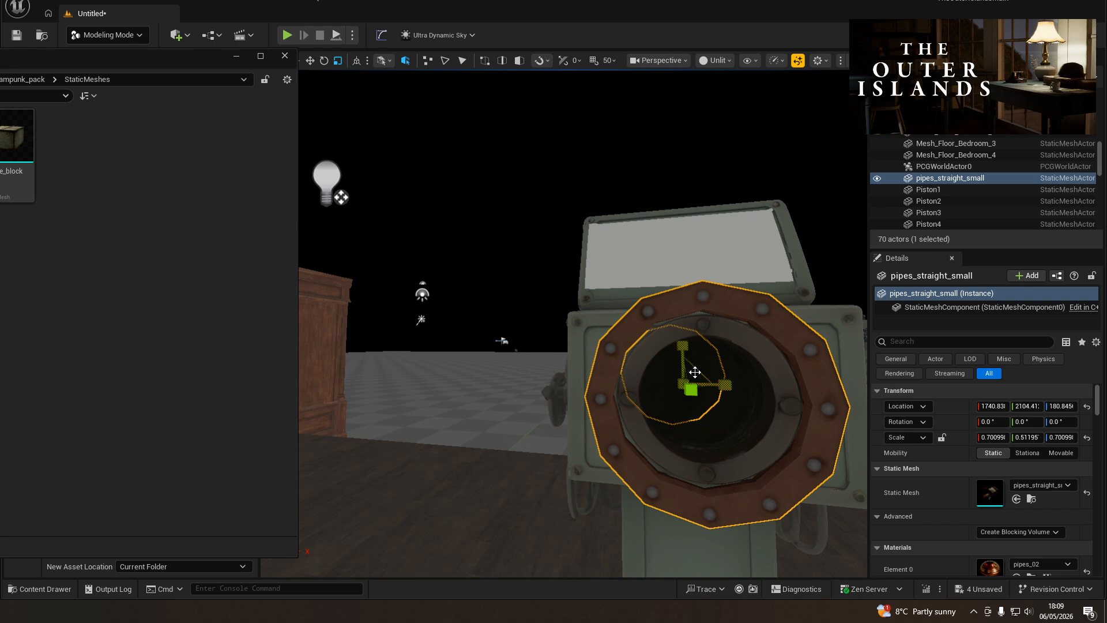
- Reduce the pipe's X and Z scale to about 0.54 to tighten it around the scanner's round opening
drag(697, 370, 682, 385)
right_drag(681, 385, 672, 427)
key(a)
key(d)
key(w)
key(s)
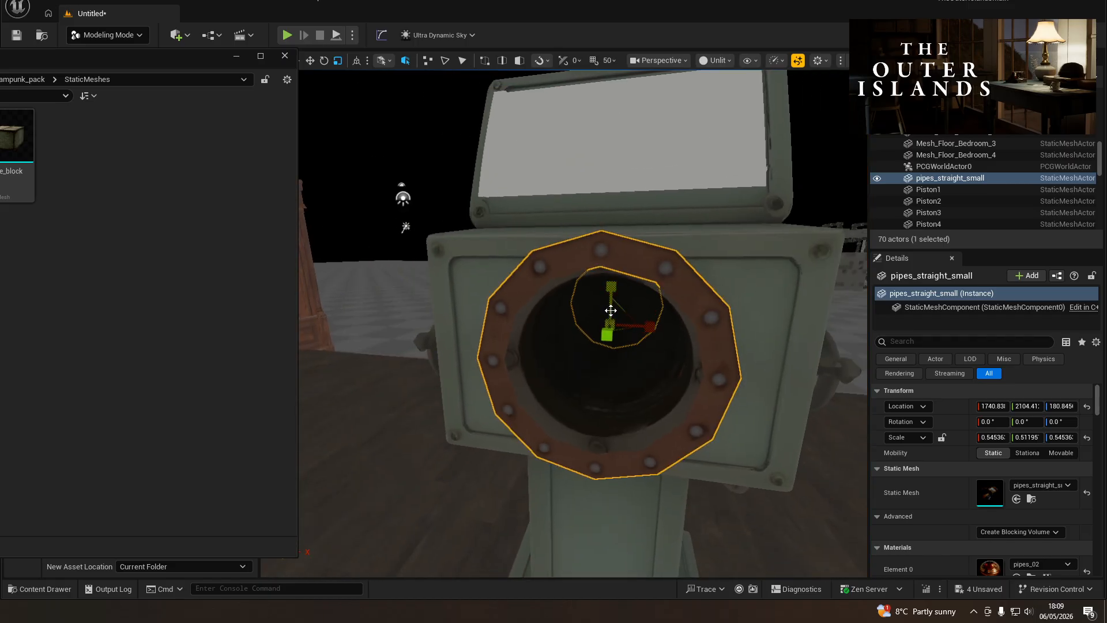
mouse_move(626, 310)
mouse_down()
mouse_move(617, 323)
mouse_move(632, 305)
mouse_move(623, 315)
mouse_up()
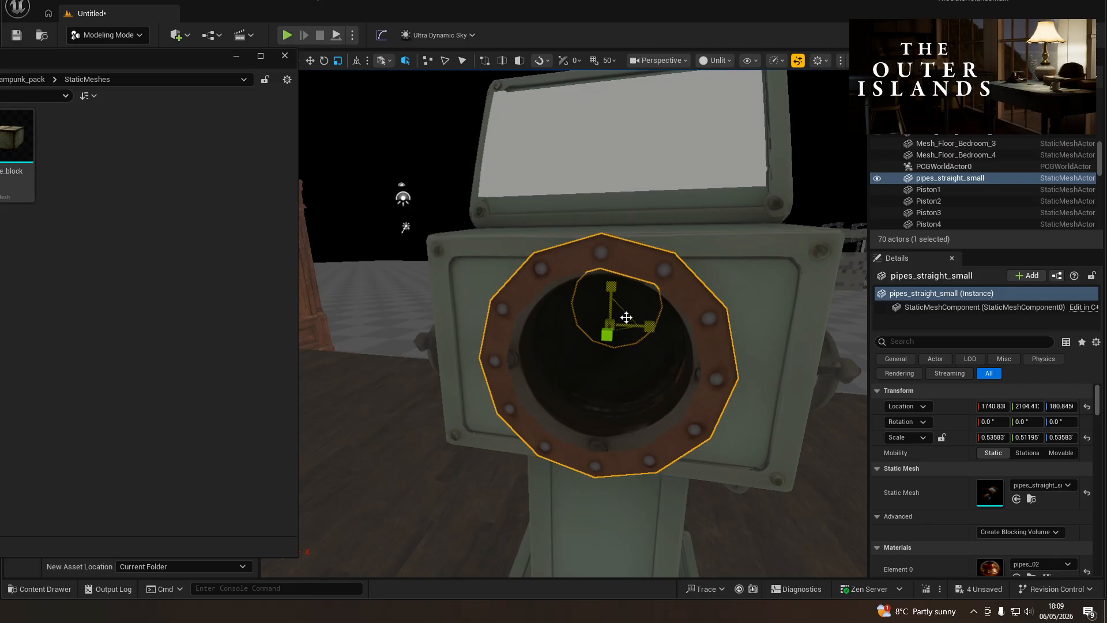
- Duplicate the pipe, shrink the copy's X and Z scale to about 0.42, and rotate it -15° about Y
key(ctrl+d)
drag(625, 312, 621, 319)
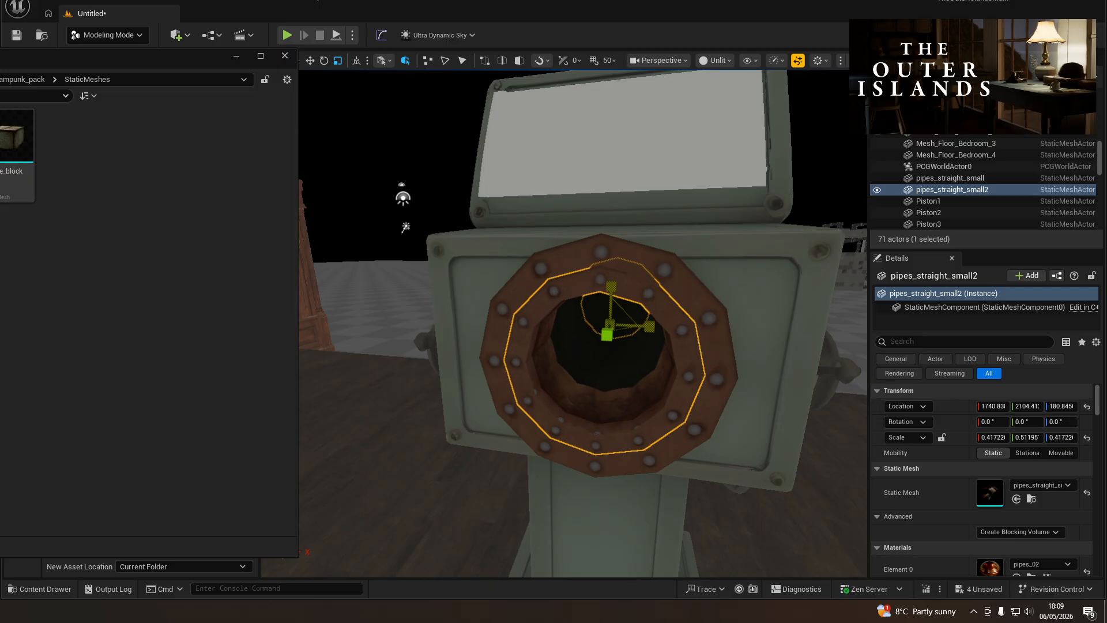
key(e)
drag(652, 285, 678, 343)
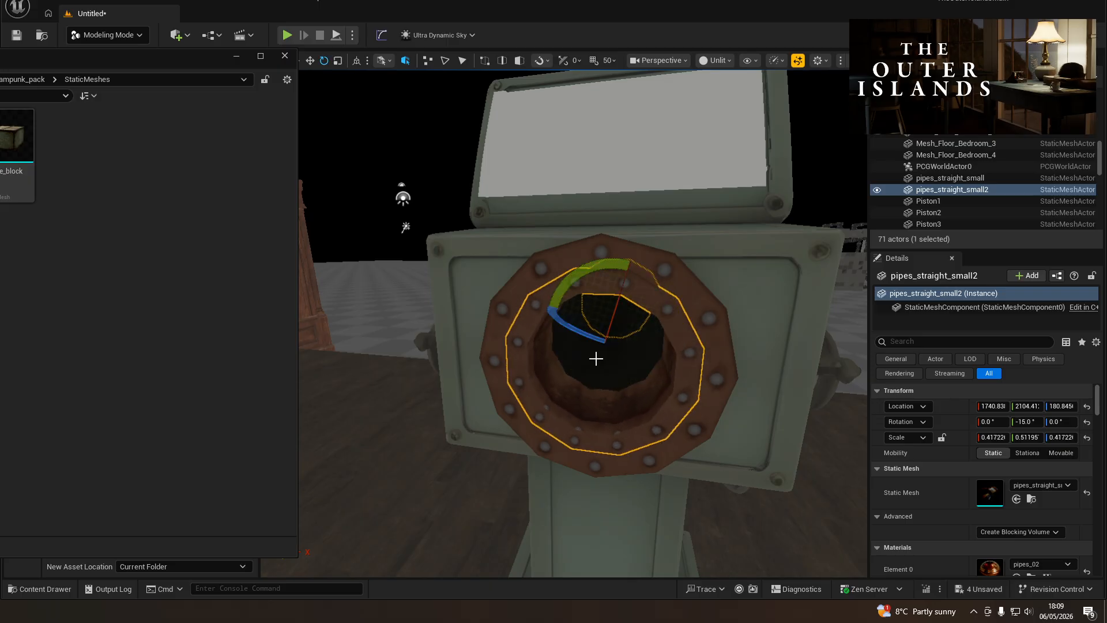
- Try to shift the smaller inner pipe to about X 1746.1 and Z 179.4, and undo the move
click(403, 471)
key(a)
right_drag(561, 377, 672, 375)
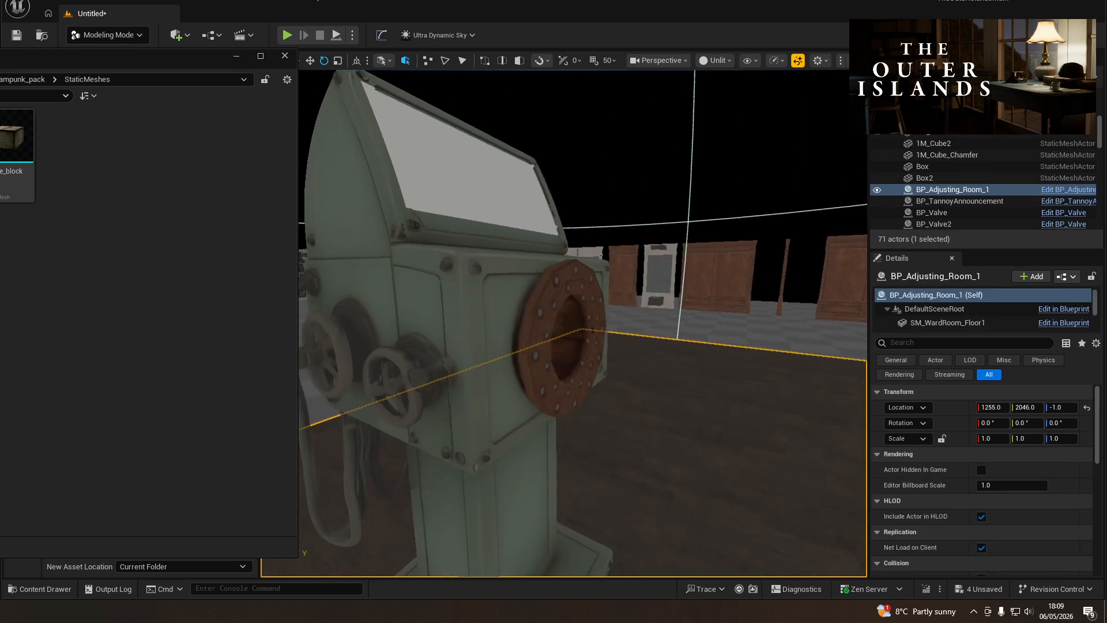
click(545, 348)
drag(513, 329, 524, 330)
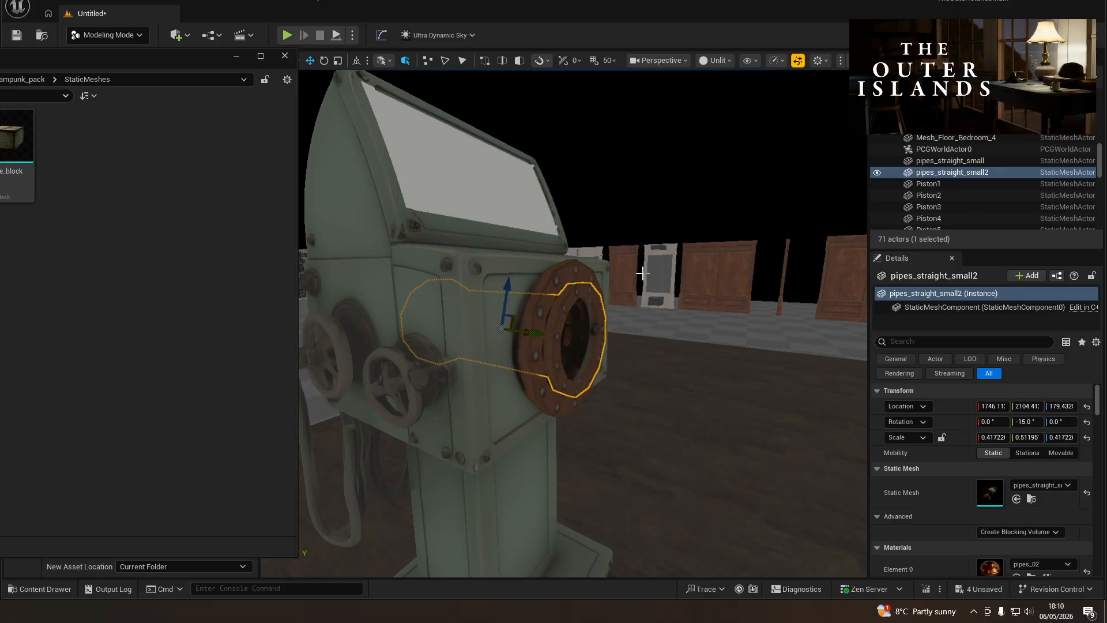
key(ctrl+z)
- Nudge the smaller inner pipe slightly within the larger pipe at the scanner's front opening
right_click(668, 319)
right_drag(618, 319, 617, 345)
key(e)
key(w)
drag(499, 395, 507, 395)
- Return the viewport to Lit shading and examine the nested pipes from the scanner's sides and front
right_drag(507, 396, 341, 339)
key(s)
key(d)
click(707, 354)
key(a)
right_drag(706, 353, 822, 333)
key(w)
right_drag(559, 366, 704, 372)
key(a)
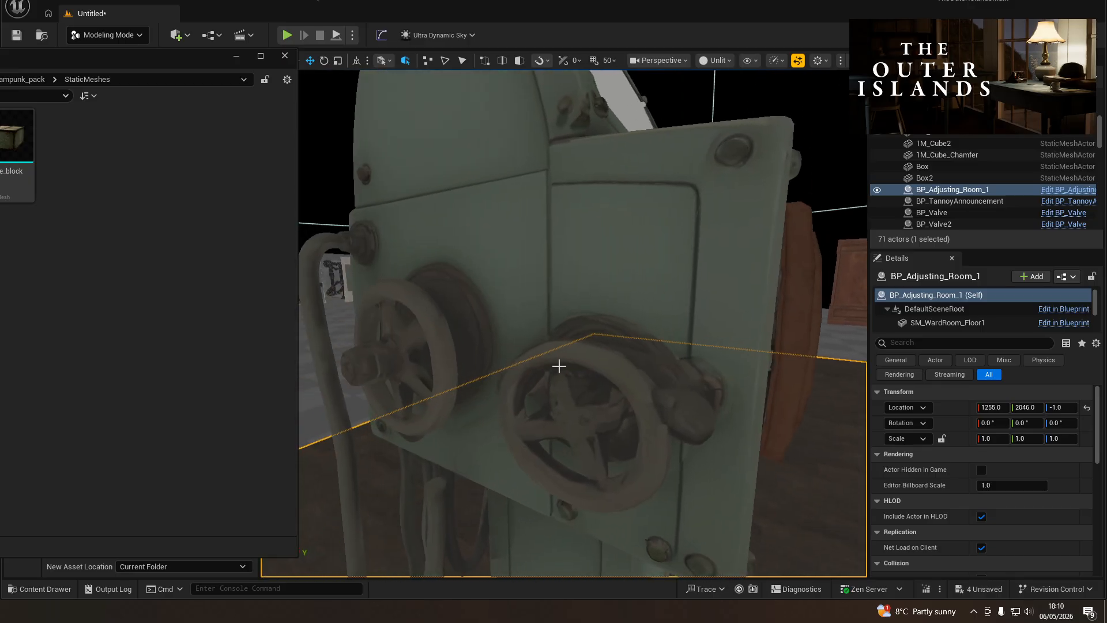
key(alt+4)
key(s)
right_drag(559, 366, 634, 337)
key(d)
key(d)
key(a)
key(a)
key(w)
key(e)
key(d)
key(s)
key(d)
key(s)
key(a)
key(a)
key(w)
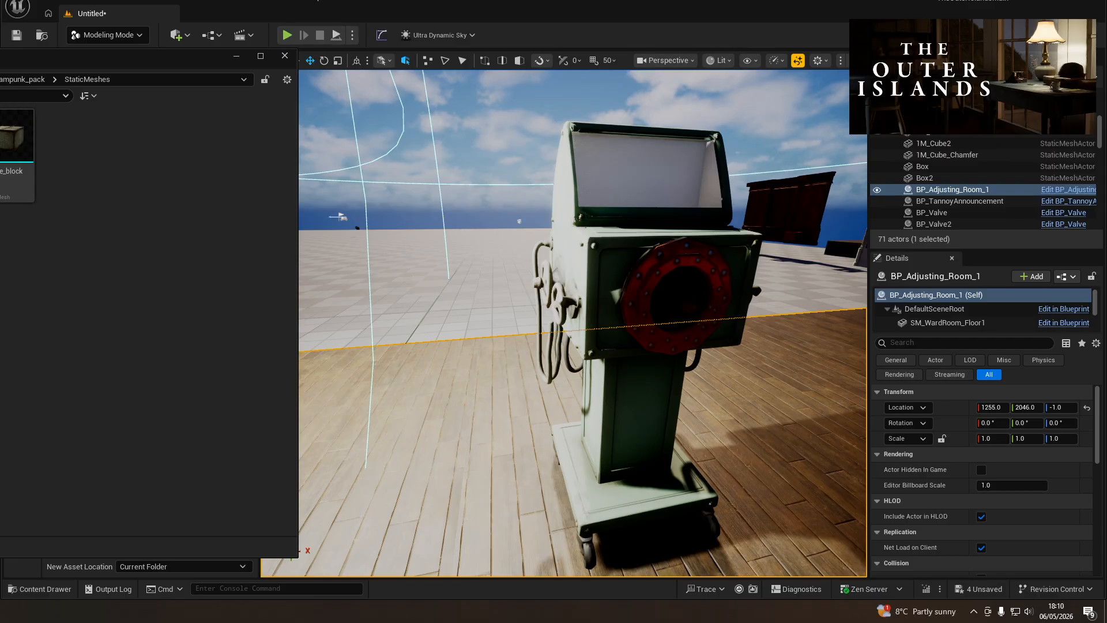
- Return the Content Browser to the Bracelet_Scanner StaticMeshes folder and save the SM_Bracelet_Scanner mesh
drag(9, 60, 513, 59)
key(alt+Left)
key(alt+Left)
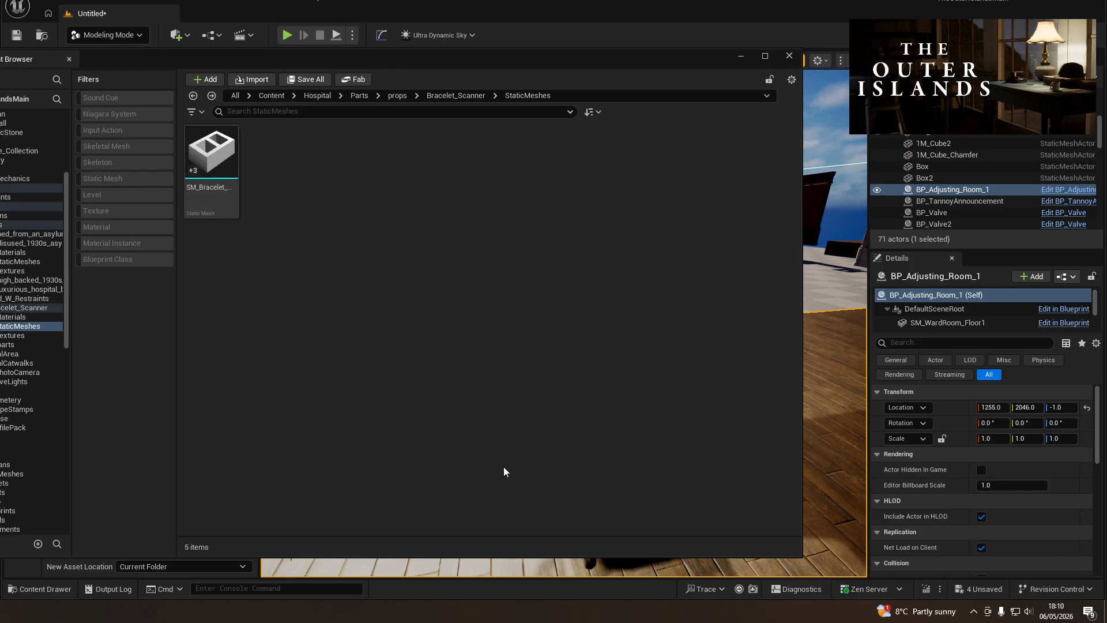
click(211, 167)
key(ctrl+s)
drag(339, 57, 0, 57)
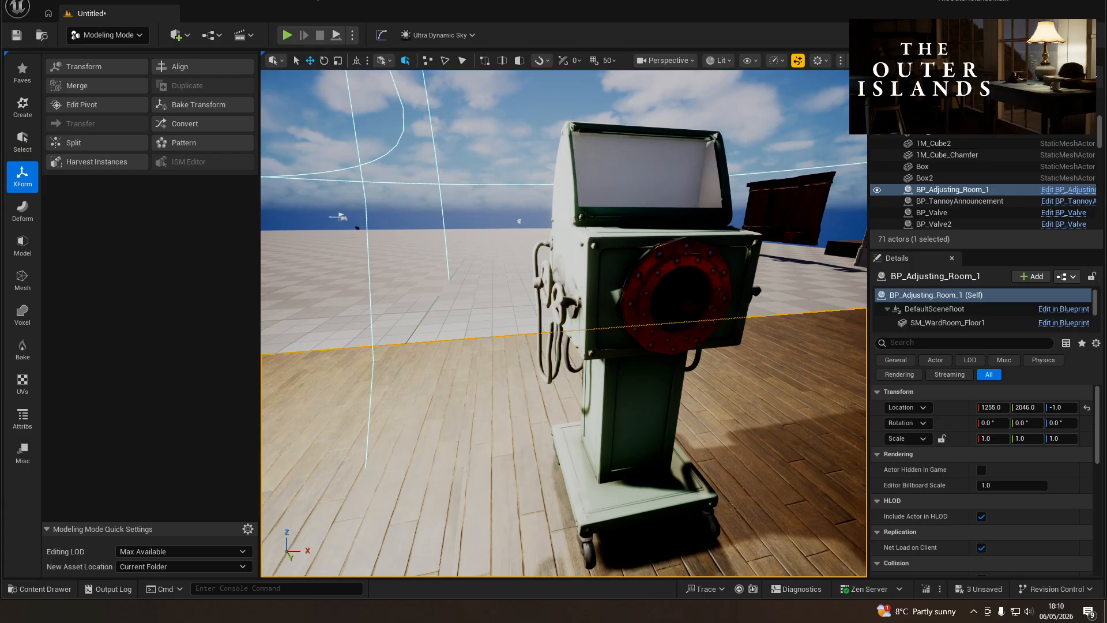
- Union the scanner and both nested pipes into one new mesh object, deleting the input objects
click(632, 271)
ctrl+click(645, 287)
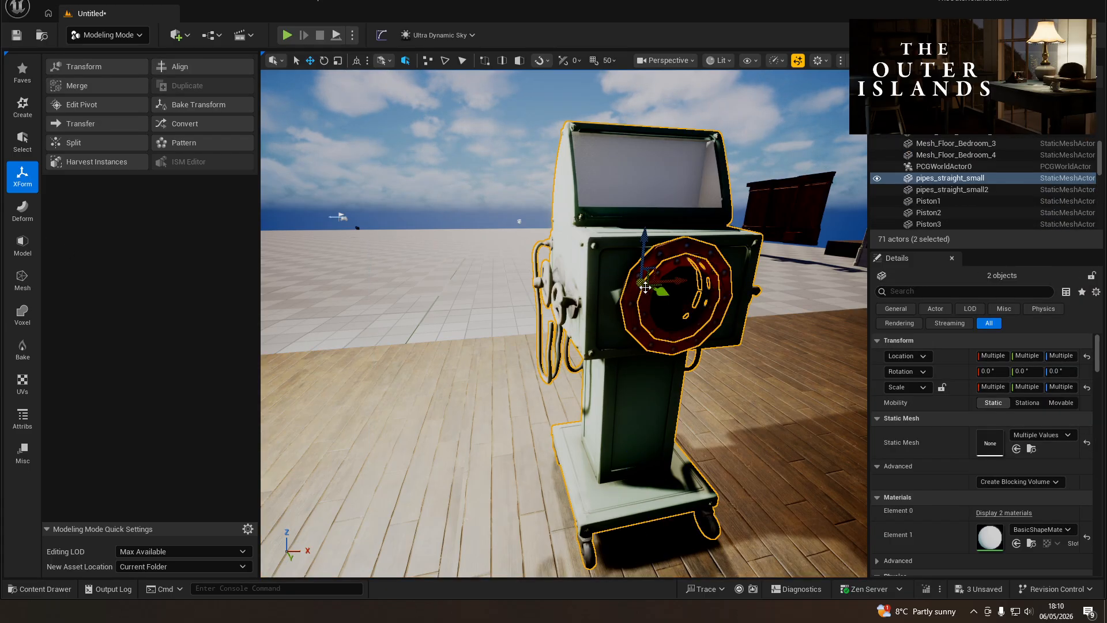
ctrl+click(646, 321)
click(22, 279)
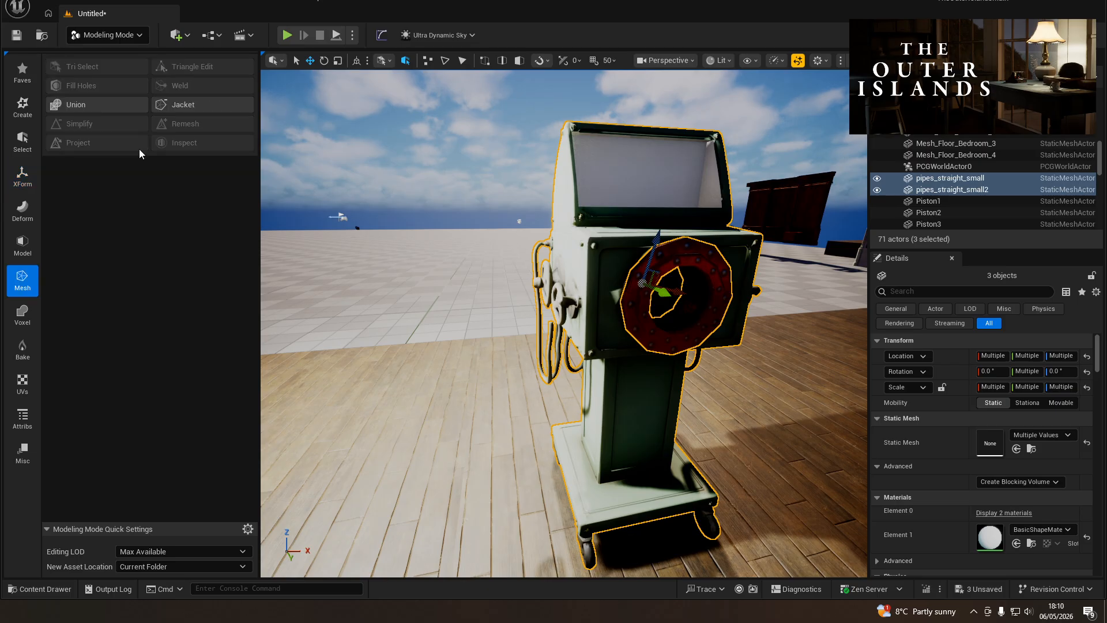
click(74, 105)
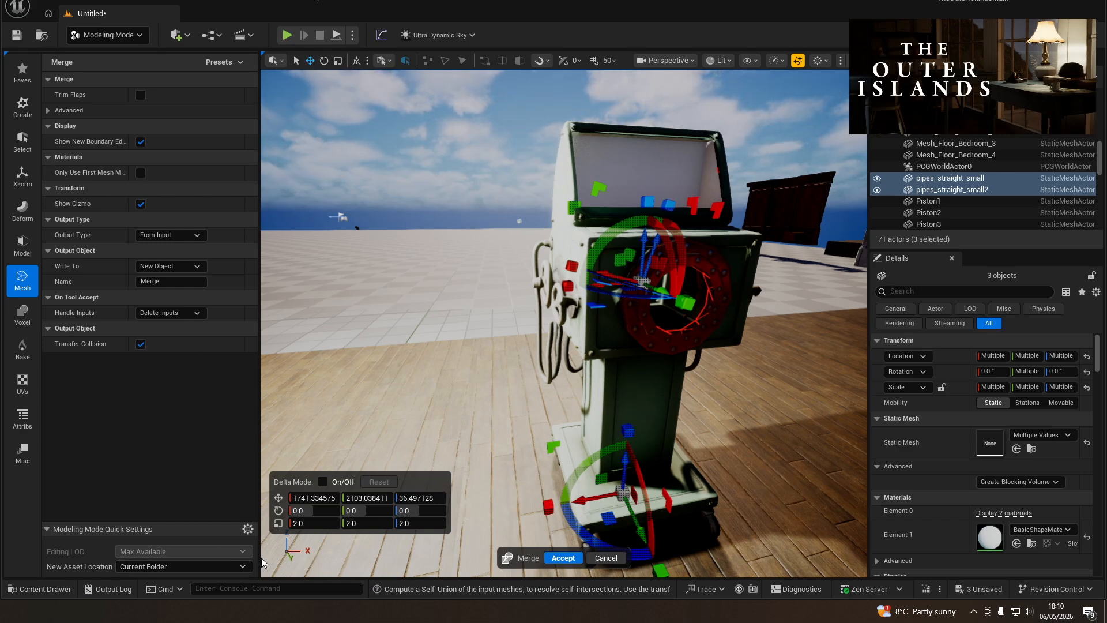
click(565, 555)
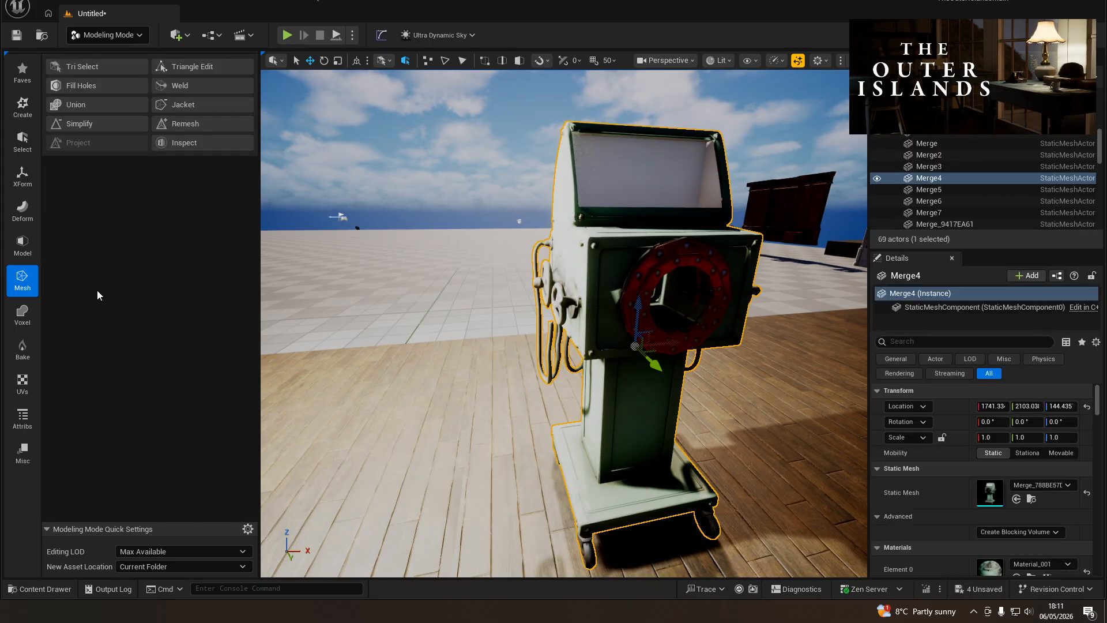
- Rename the merged scanner mesh asset as SM_Bracelet_Scanner_MK2
drag(0, 81, 404, 79)
click(223, 214)
key(F2)
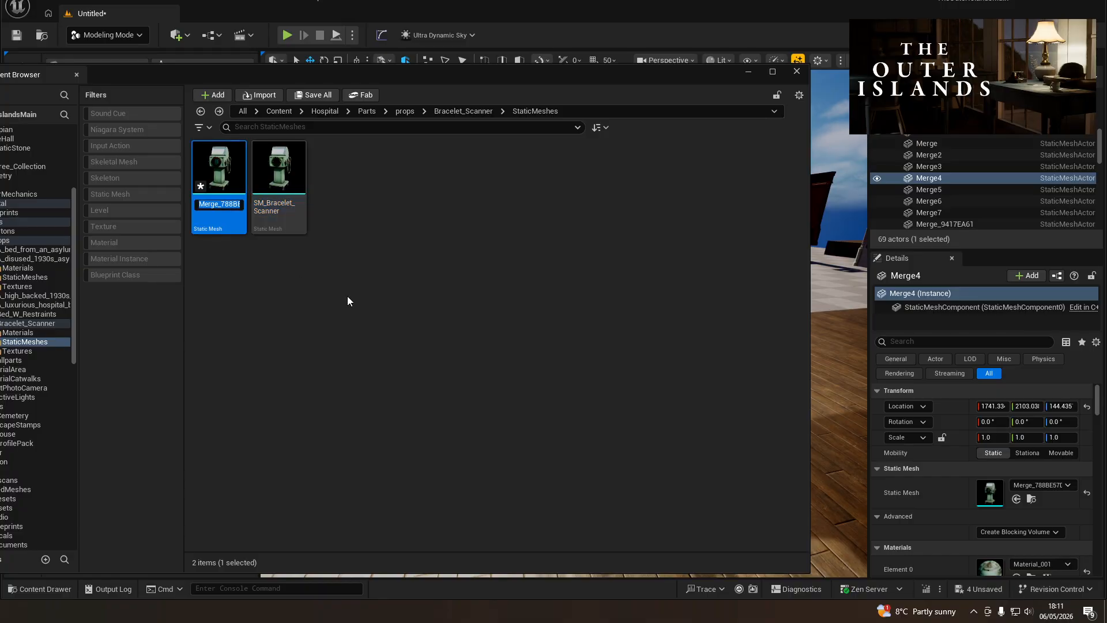
text(SM_Bracelet_Scan)
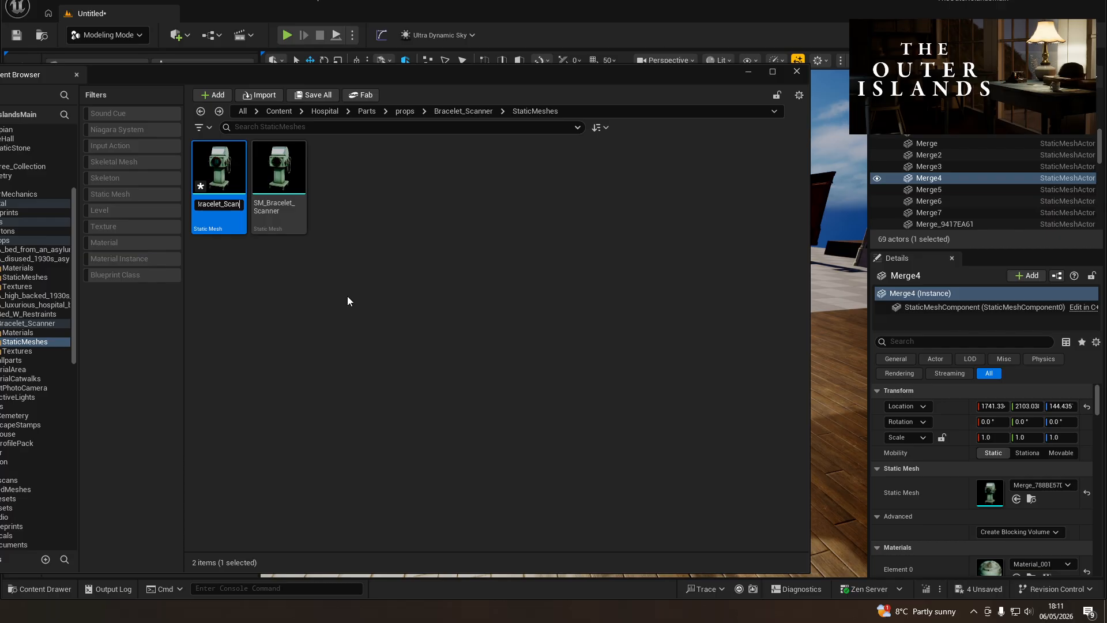
text(ner_MK2)
key(Return)
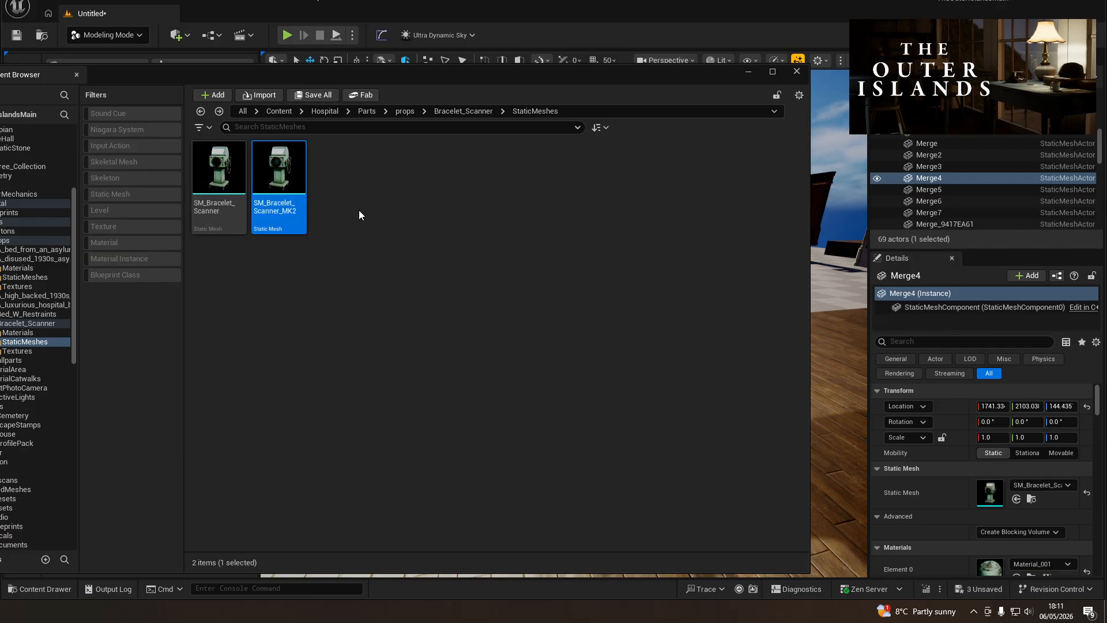
drag(250, 80, 0, 65)
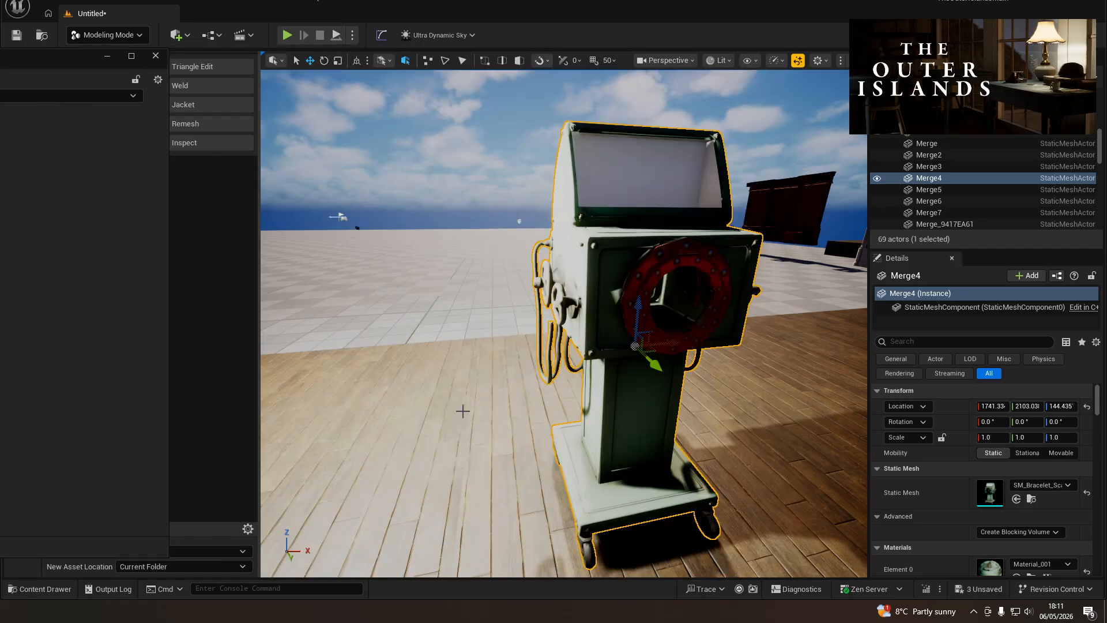
- Try moving the merged scanner along X to about 1662.5, and undo the move
drag(666, 341, 531, 373)
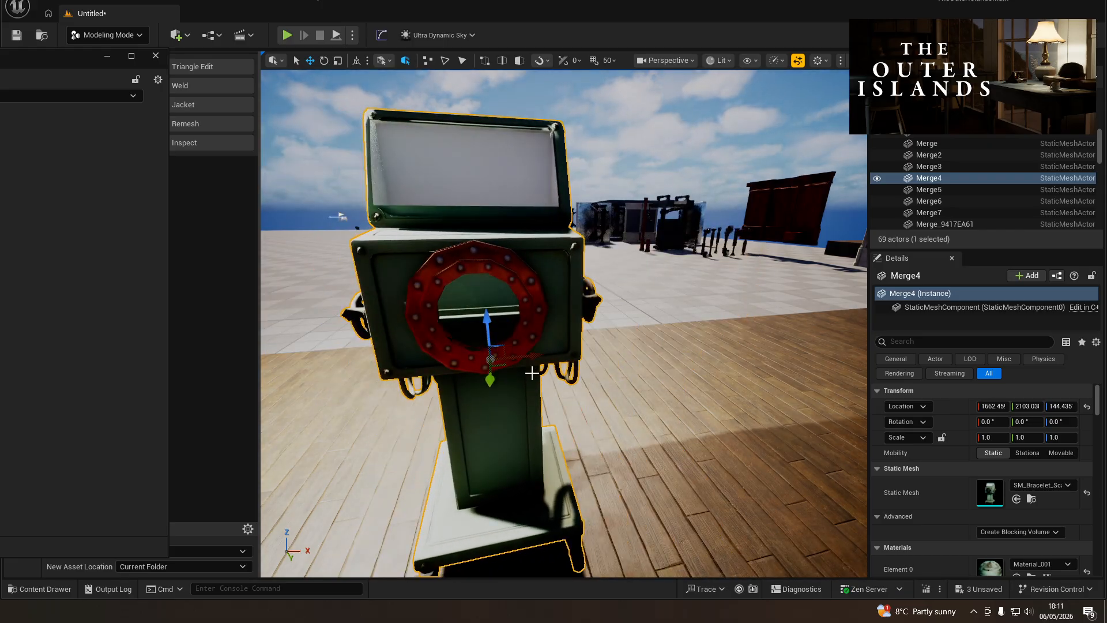
key(ctrl+z)
- Start a Plane Cut on the merged scanner and rotate the cutting plane to 90° about Y
key(a)
right_drag(531, 373, 517, 355)
key(d)
key(w)
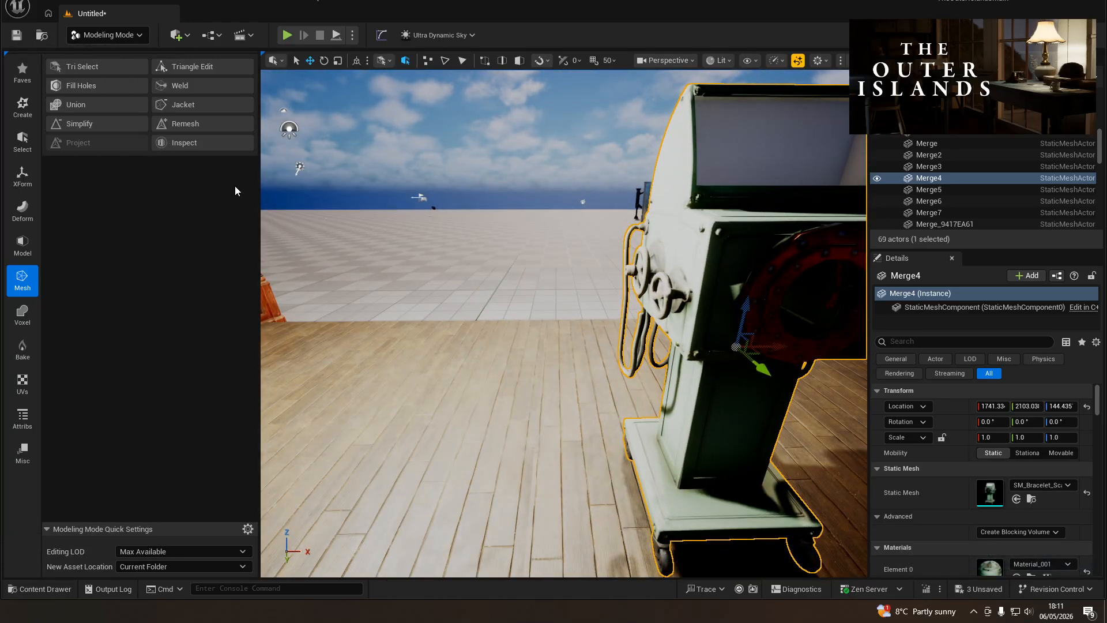
click(27, 248)
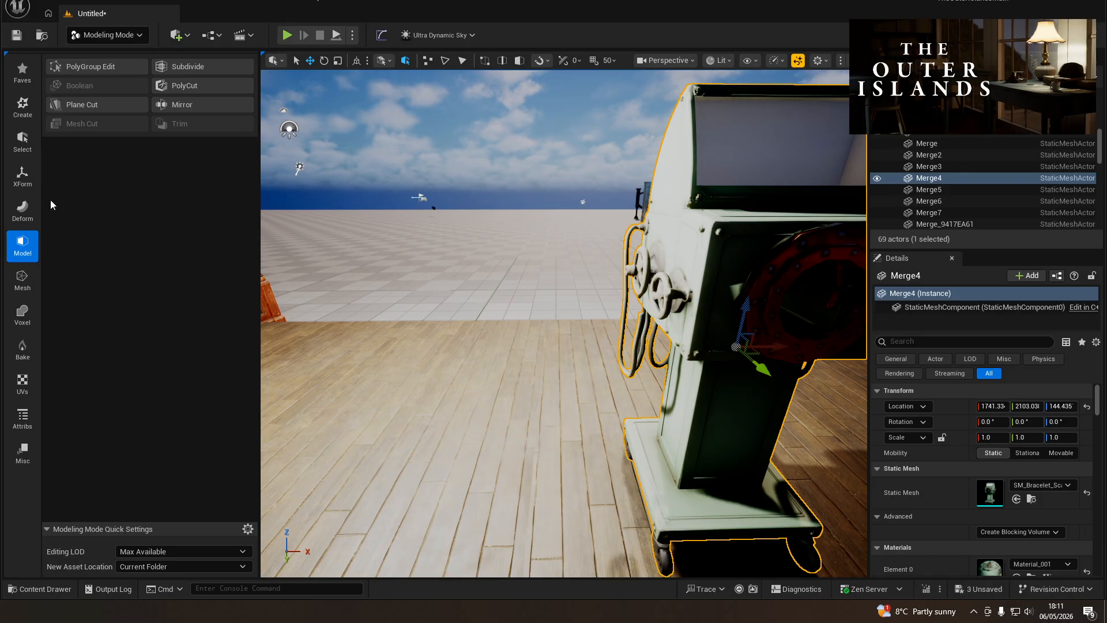
click(81, 104)
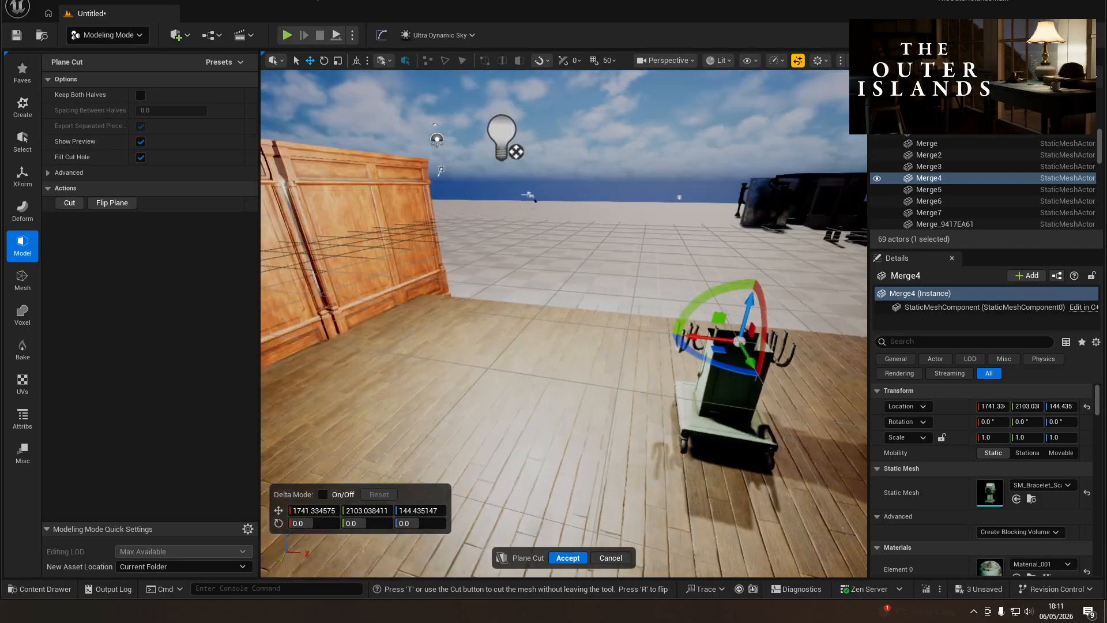
right_drag(634, 378, 658, 370)
key(e)
drag(630, 336, 392, 430)
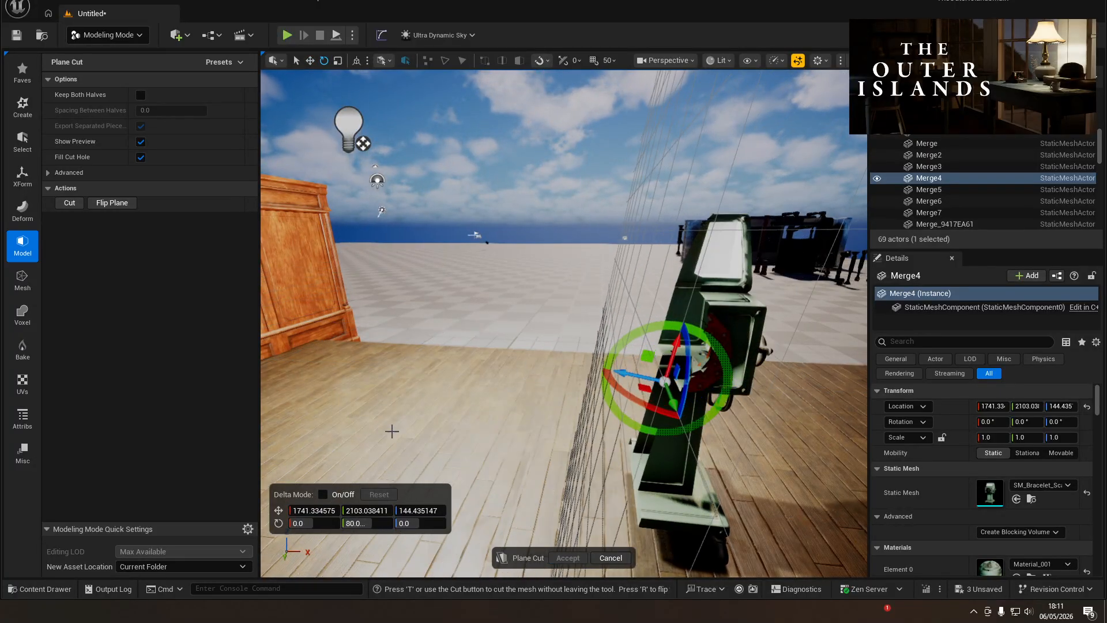
drag(343, 475, 352, 494)
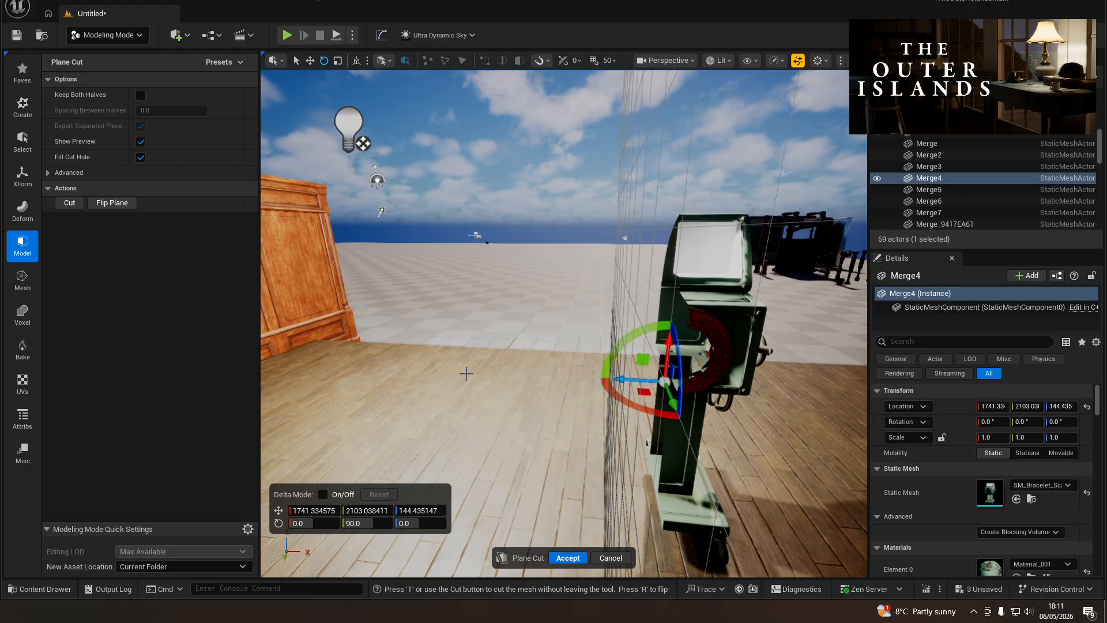
- Position the cutting plane at about X 1700.85 and cut the handwheels off that side of the scanner
right_drag(464, 375, 519, 369)
drag(542, 359, 490, 377)
key(a)
right_drag(490, 377, 542, 360)
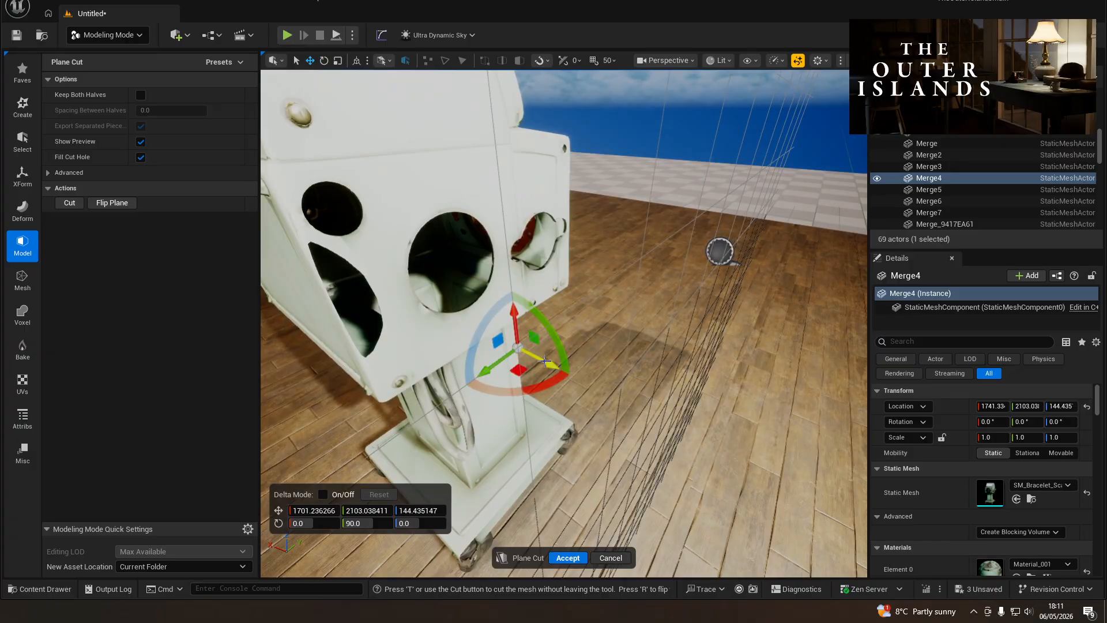
drag(542, 360, 546, 362)
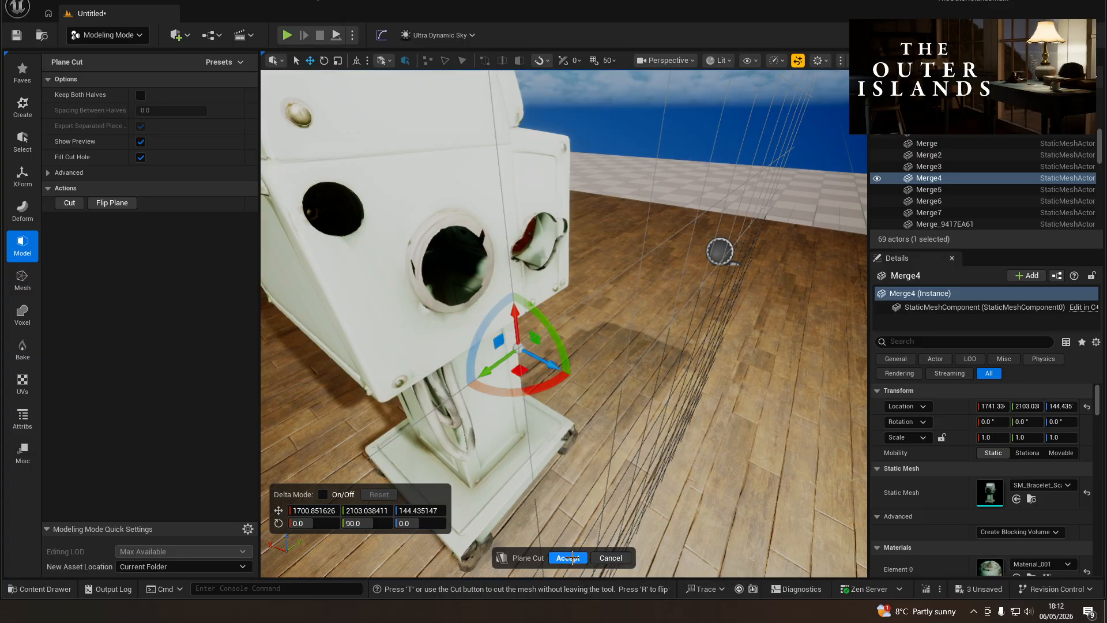
click(568, 558)
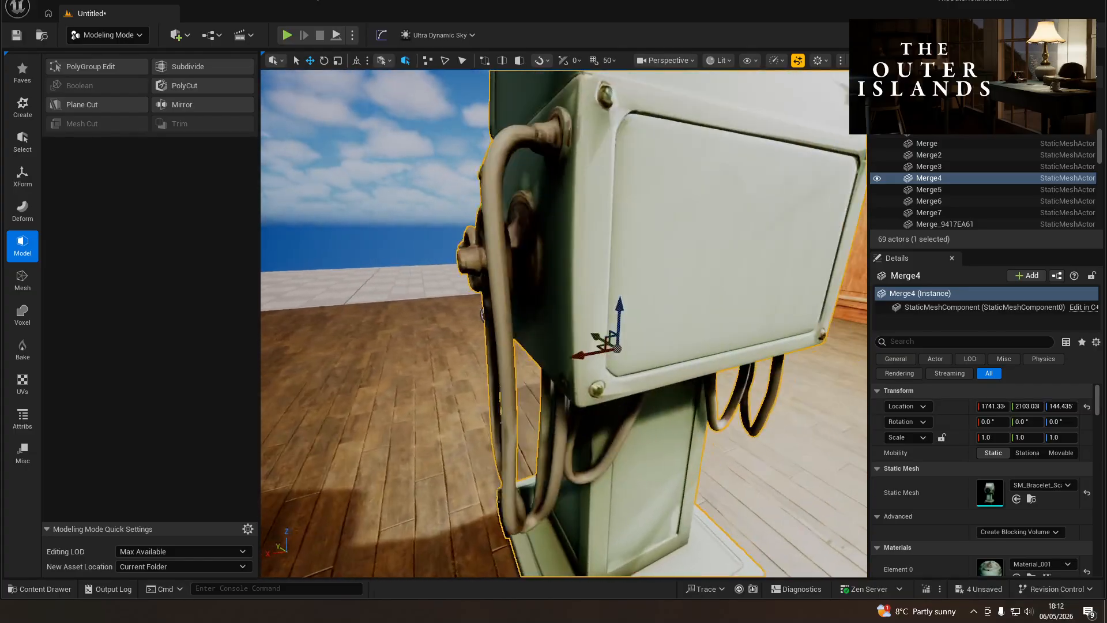
- Examine the cut scanner from the back, the front and the side that still has its handwheels
key(s)
right_drag(564, 323, 767, 400)
key(w)
key(s)
key(a)
key(w)
key(s)
key(w)
key(s)
key(w)
key(s)
key(a)
key(s)
key(w)
key(s)
key(a)
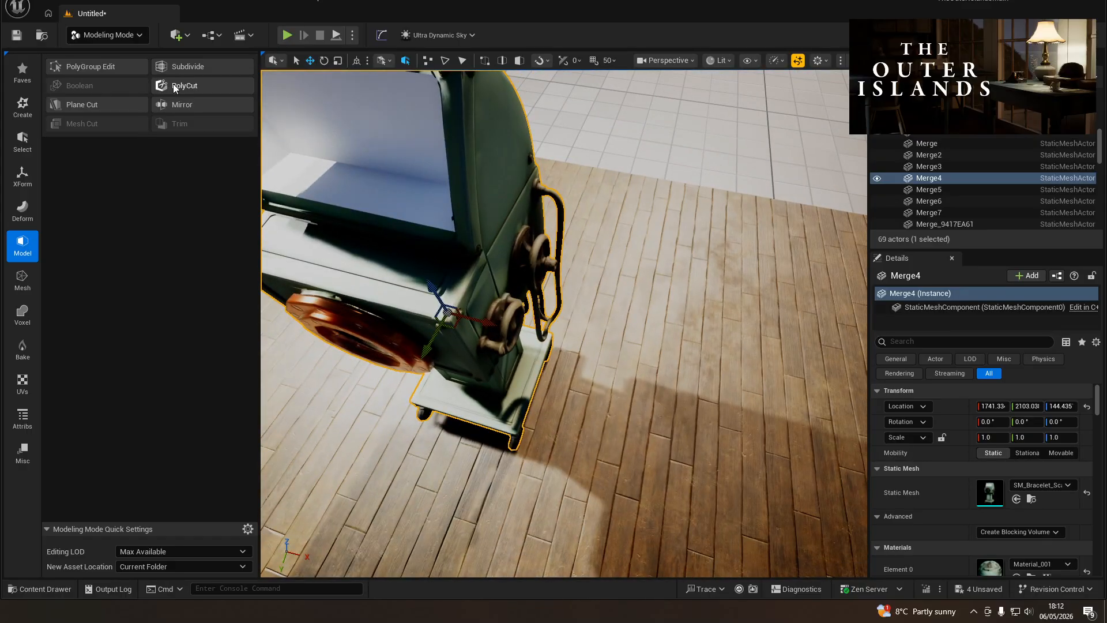
- Start a second Plane Cut on the scanner and rotate the cutting plane to -90° about Y
click(81, 104)
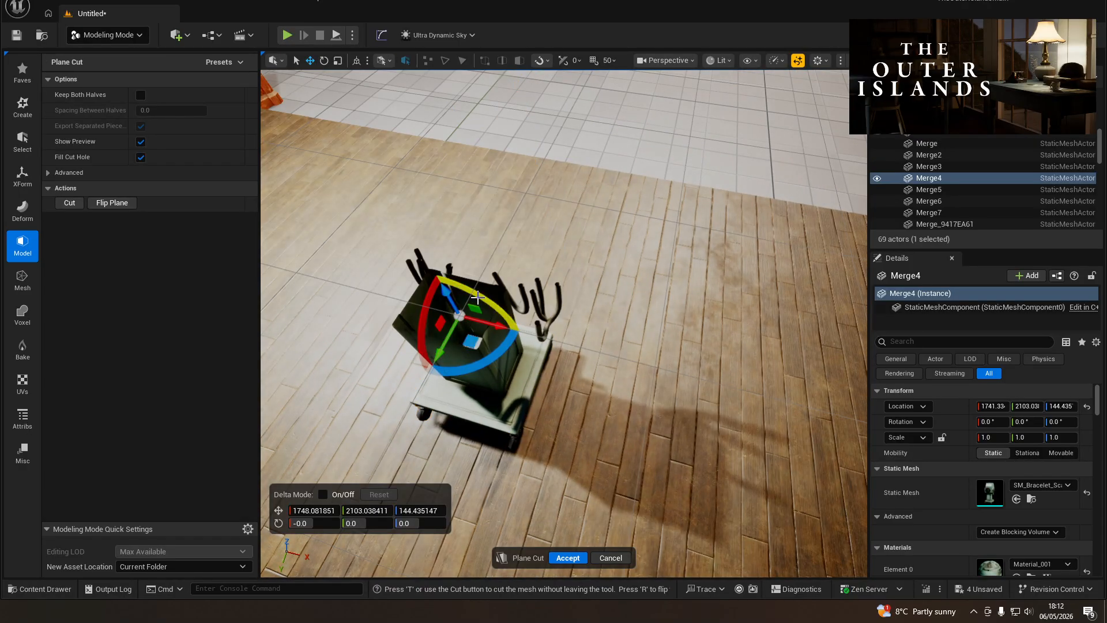
drag(619, 357, 671, 380)
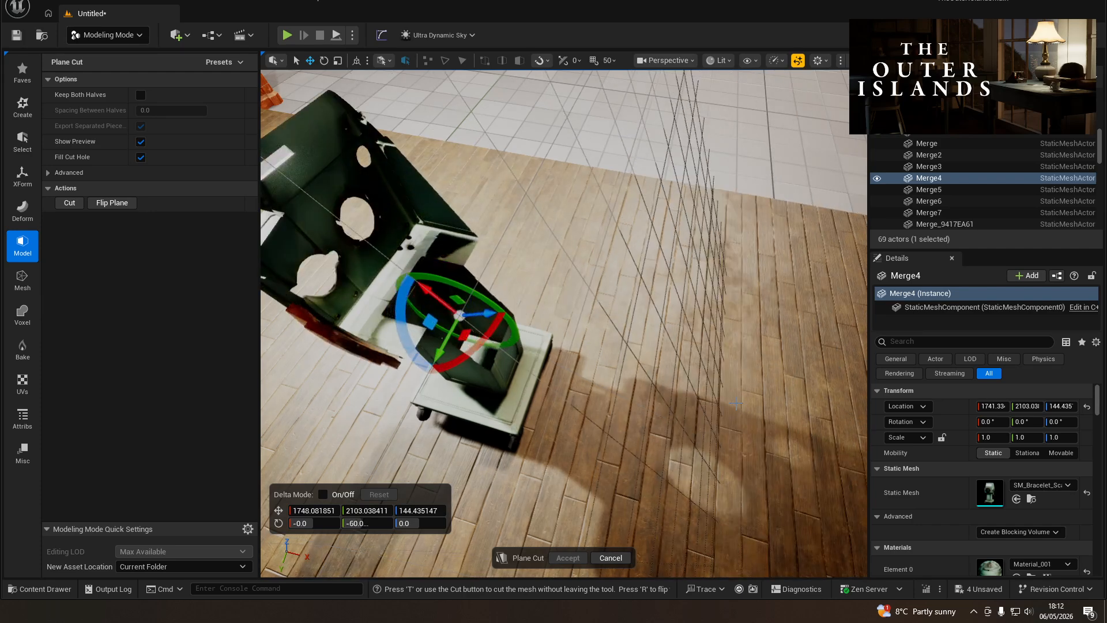
drag(840, 435, 895, 555)
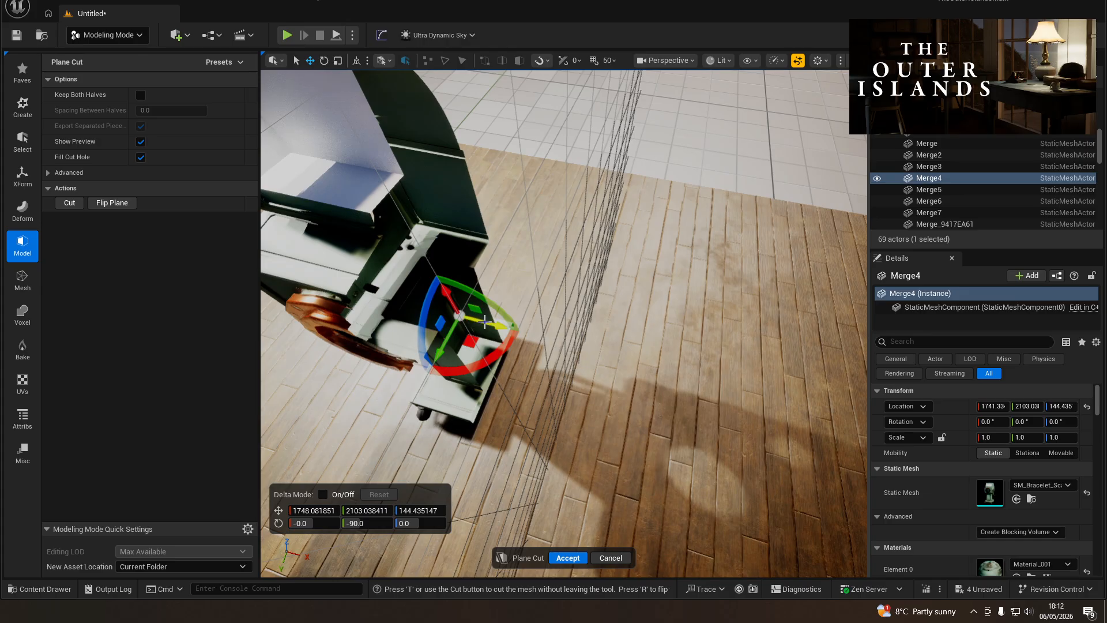
- Position the cutting plane at about X 1781.7 and cut the handwheels off the scanner's remaining side
drag(484, 321, 500, 325)
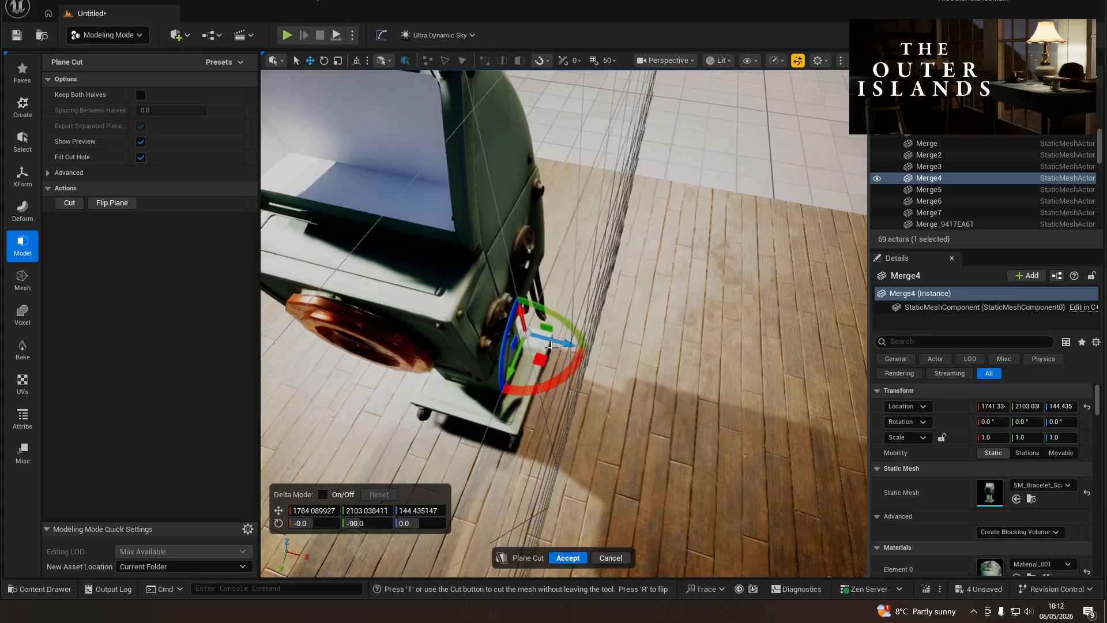
drag(547, 353, 548, 351)
right_drag(547, 354, 323, 297)
right_drag(599, 304, 578, 323)
drag(507, 310, 521, 314)
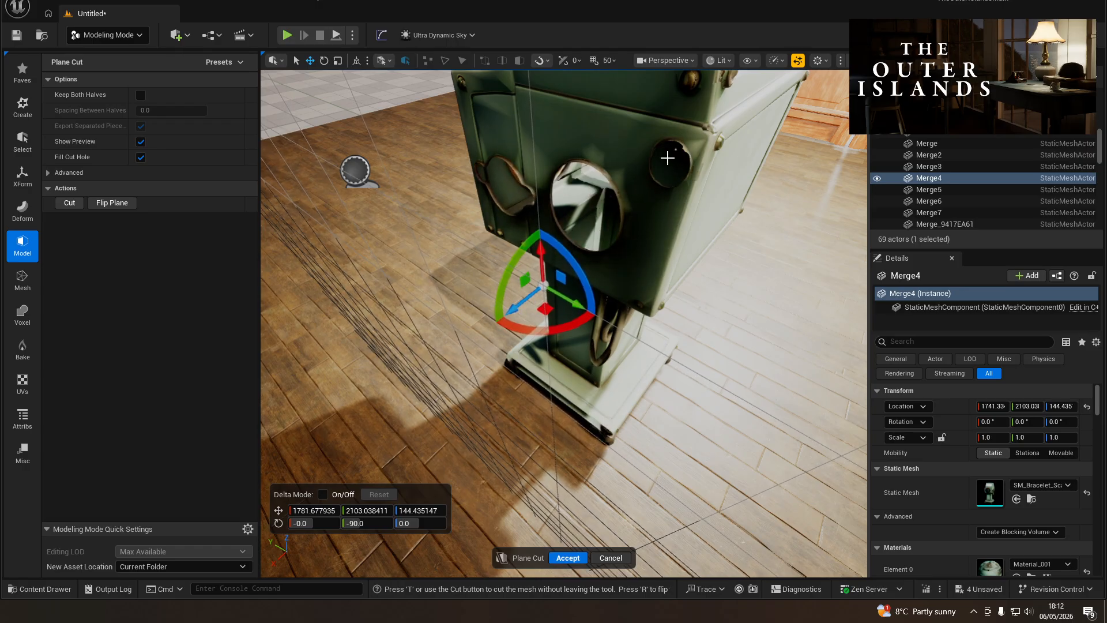
click(568, 558)
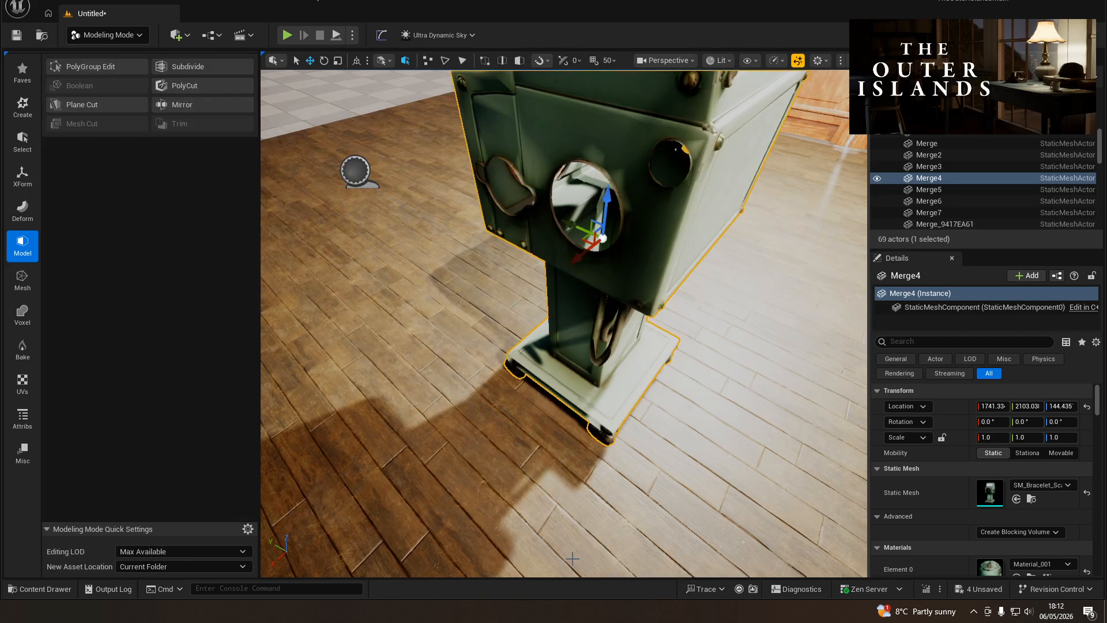
- Deselect the scanner and examine the side of its housing where the handwheels were cut off
click(567, 496)
right_drag(568, 496, 680, 458)
key(w)
key(s)
key(a)
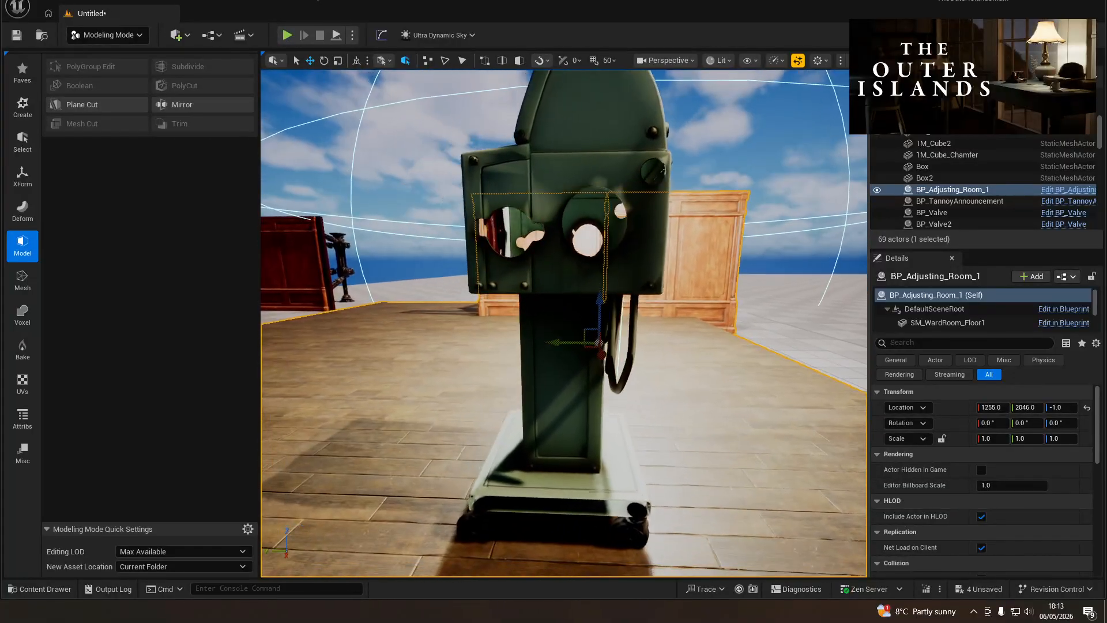
- Place a Cube beside the scanner and move it into the scanner's housing at about X 1748.5
right_drag(563, 323, 724, 329)
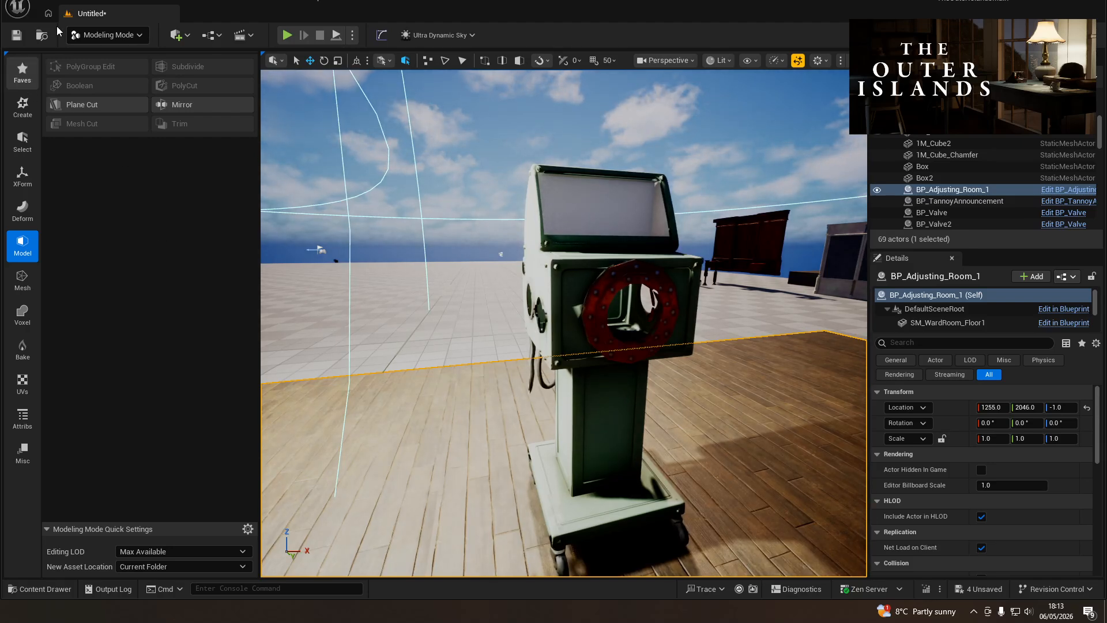
click(105, 3)
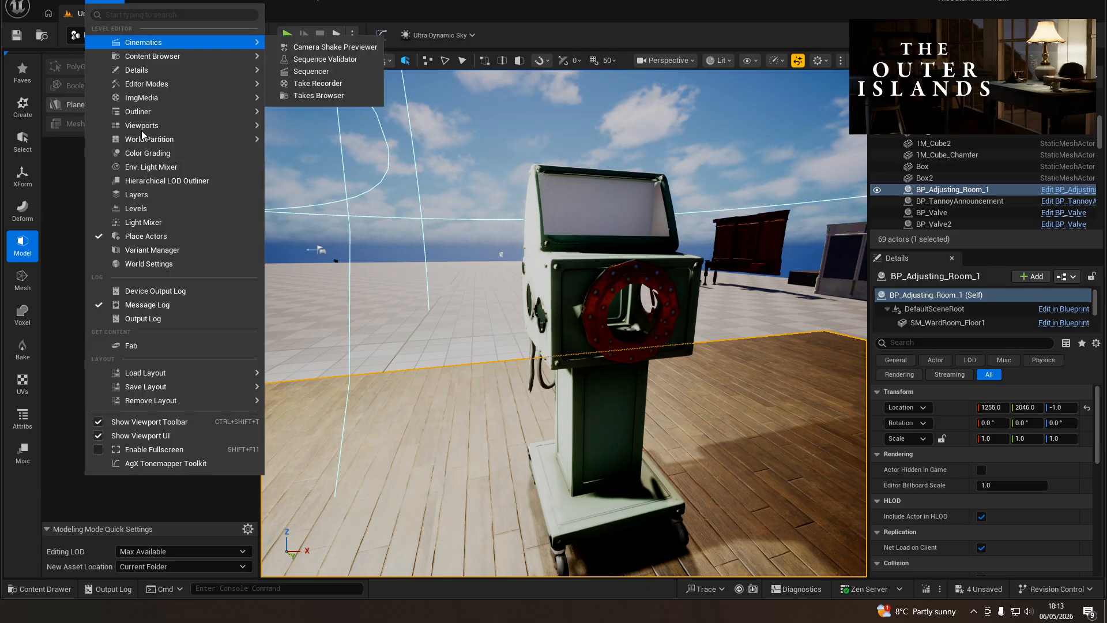
click(151, 237)
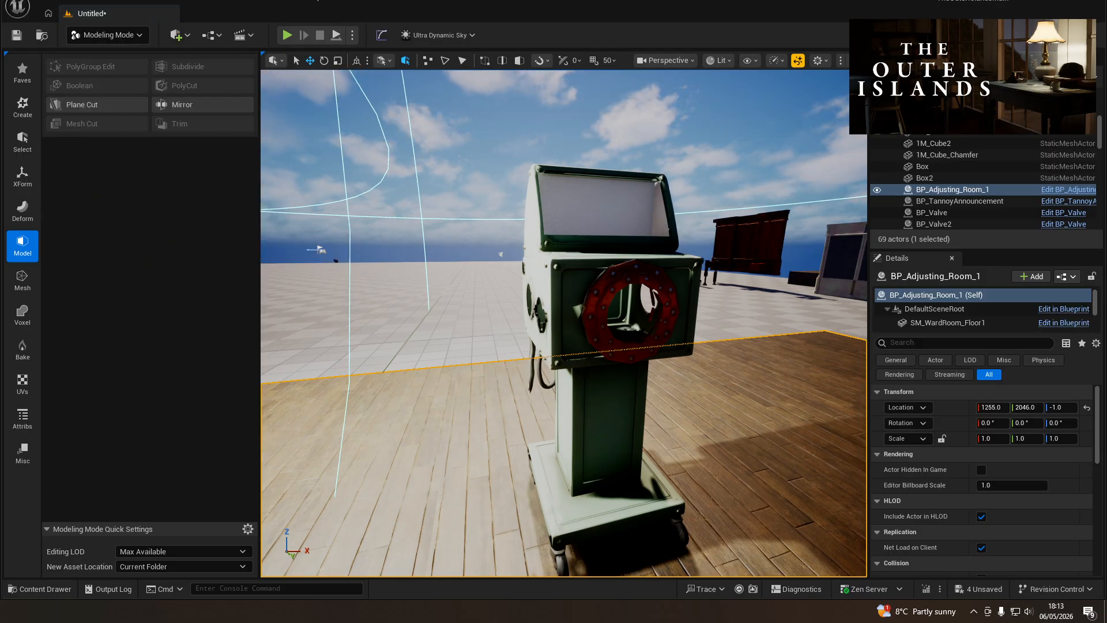
drag(422, 455, 448, 255)
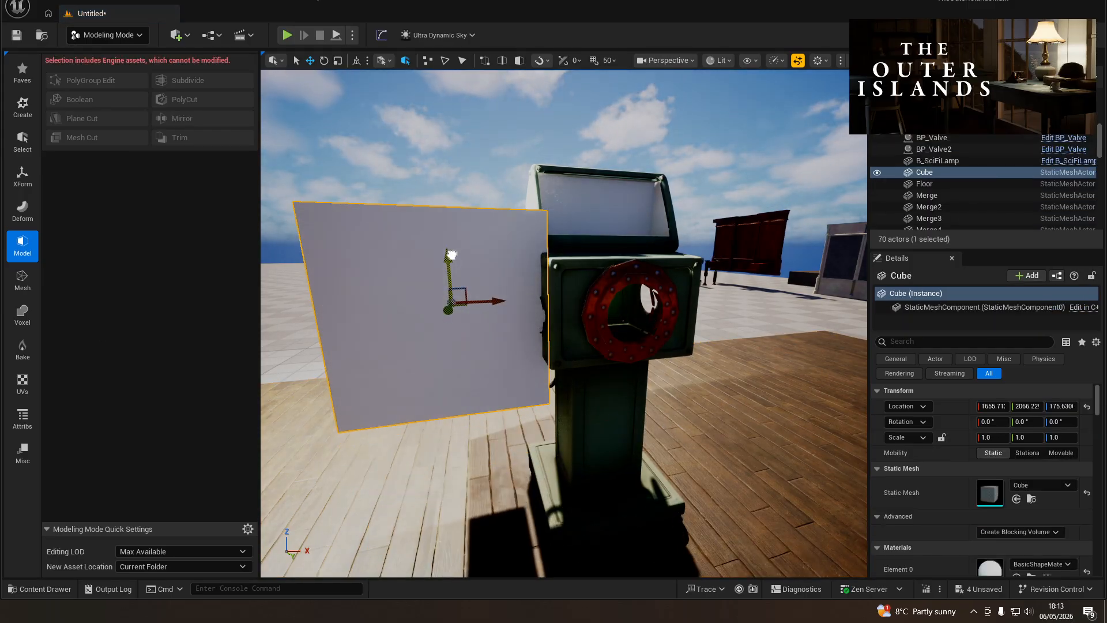
drag(491, 301, 623, 293)
- Shrink the cube to a scale of about 0.44 in Y and Z and position it at about Y 2095.9, Z 182.2
key(d)
right_drag(672, 324, 672, 324)
key(r)
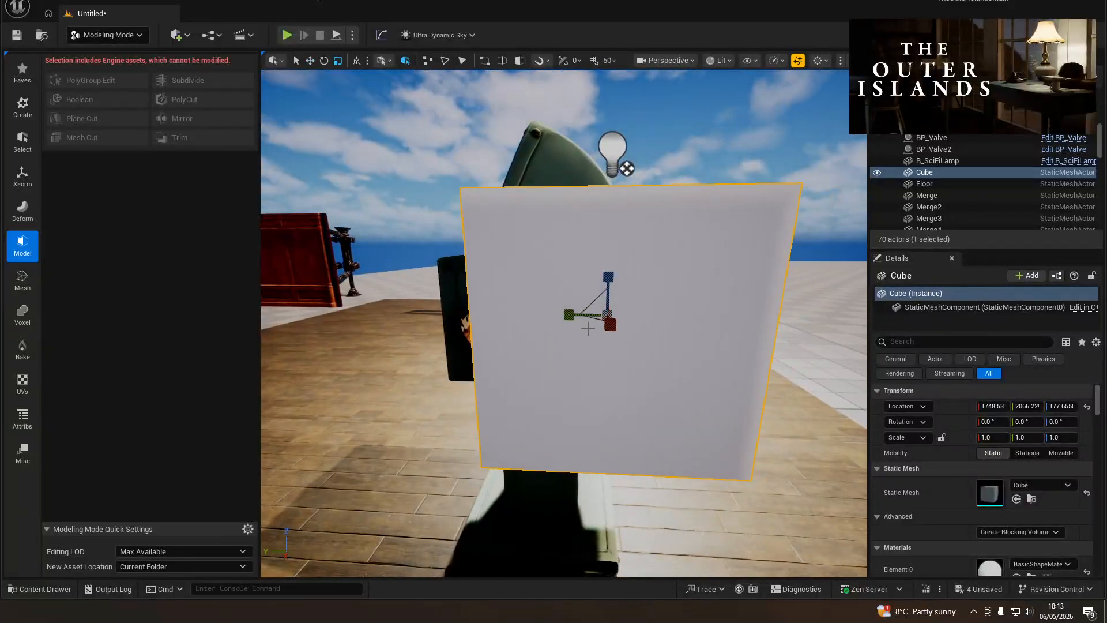
drag(570, 315, 537, 296)
mouse_move(538, 296)
right_down()
mouse_move(450, 294)
mouse_move(435, 277)
mouse_move(432, 224)
mouse_move(427, 231)
mouse_move(426, 278)
mouse_move(529, 277)
right_up()
key(q)
key(e)
key(a)
key(a)
right_drag(576, 306, 581, 335)
key(e)
key(r)
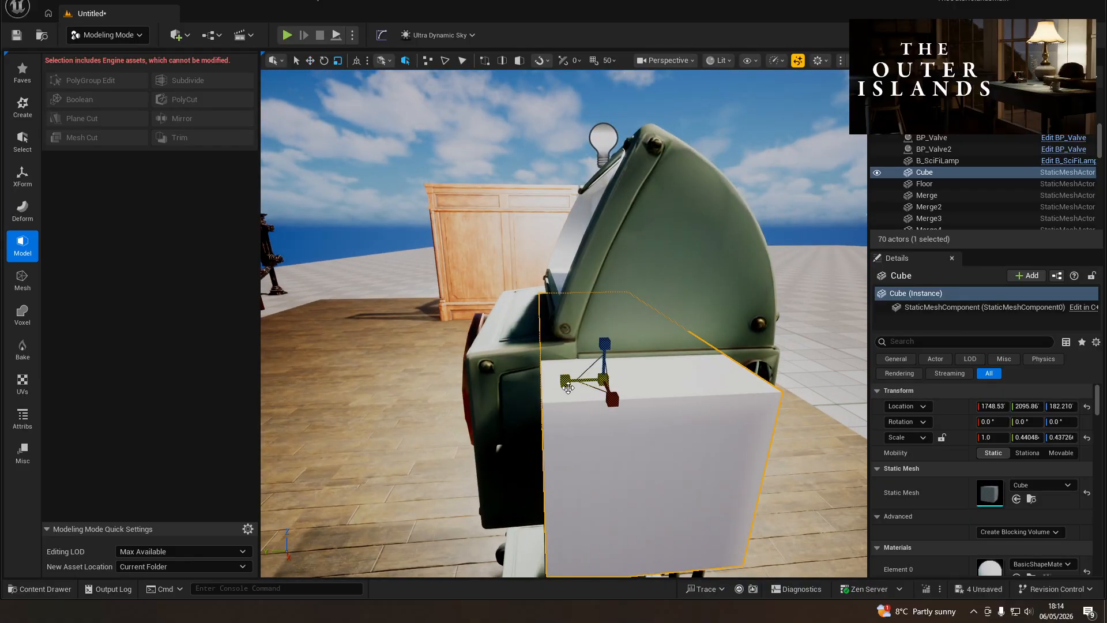
- Lengthen the cube to a Y scale of about 0.71 and raise it to about Z 183.3
mouse_move(573, 376)
mouse_down()
mouse_move(532, 378)
mouse_move(565, 380)
mouse_up()
key(w)
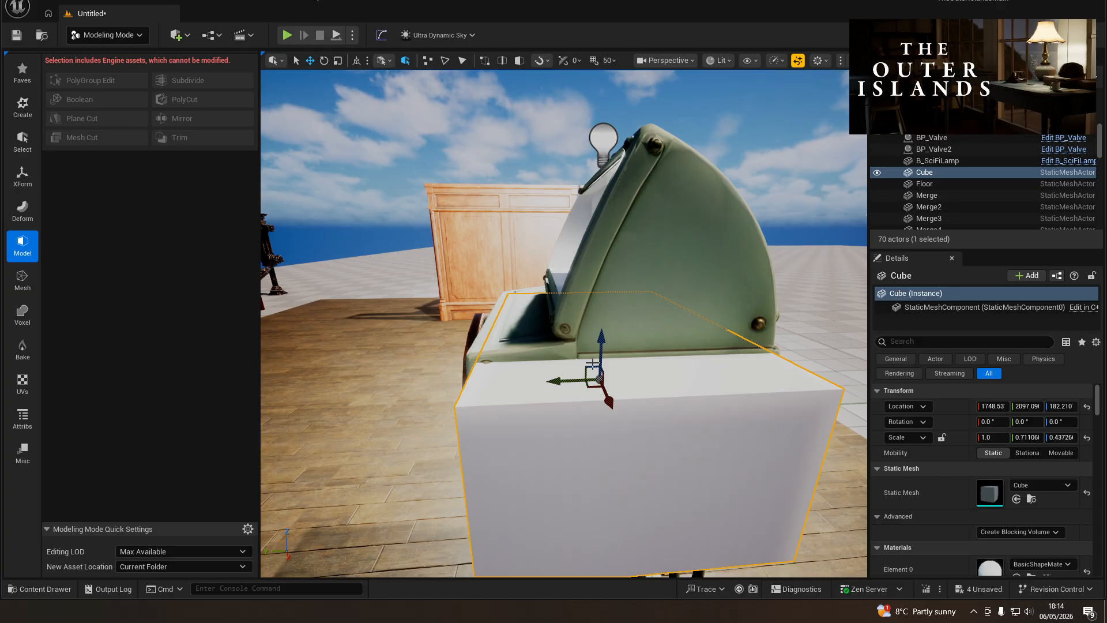
drag(603, 348, 603, 344)
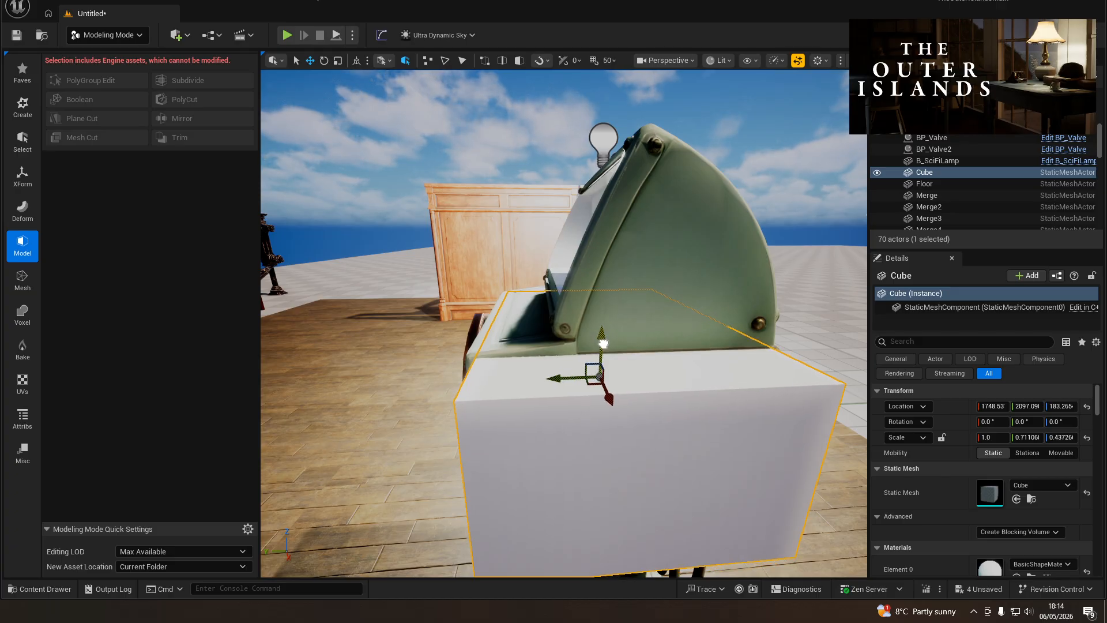
- Thin the cube to a slab with an X scale of about 0.16
mouse_move(603, 344)
right_down()
mouse_move(807, 353)
mouse_move(600, 358)
right_up()
key(a)
key(s)
key(w)
key(r)
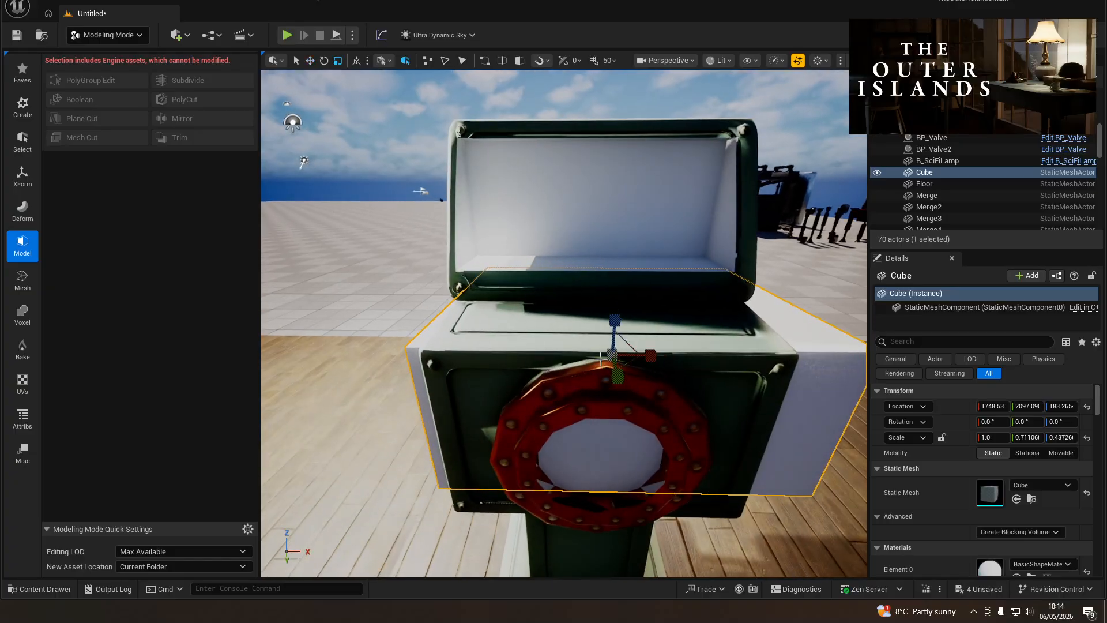
drag(650, 356, 530, 358)
key(w)
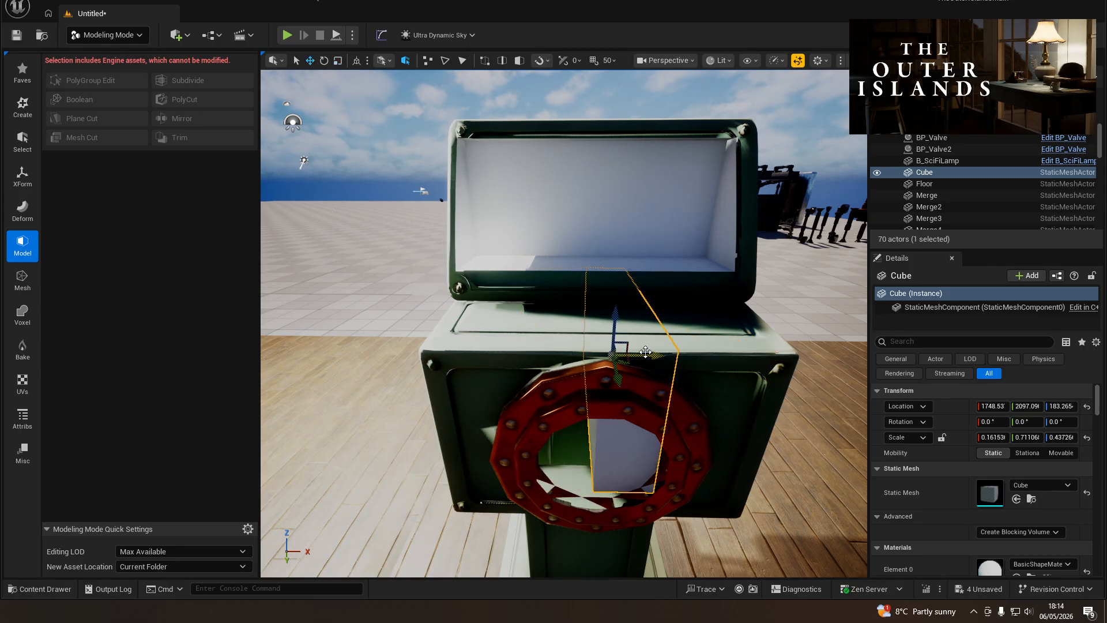
- Move the slab against one side of the scanner's housing and place a duplicate on the opposite side
drag(646, 353, 725, 354)
alt+shift+drag(538, 354, 538, 354)
mouse_move(538, 354)
right_down()
mouse_move(767, 334)
mouse_move(808, 306)
mouse_move(824, 346)
mouse_move(533, 353)
right_up()
key(a)
key(q)
key(e)
key(w)
- Select both side panels and adjust their height against the scanner's housing
click(487, 410)
right_drag(486, 410, 771, 406)
key(a)
key(s)
key(w)
shift+click(583, 339)
right_drag(582, 339, 424, 351)
key(d)
key(s)
key(a)
key(w)
right_drag(757, 390, 725, 379)
key(s)
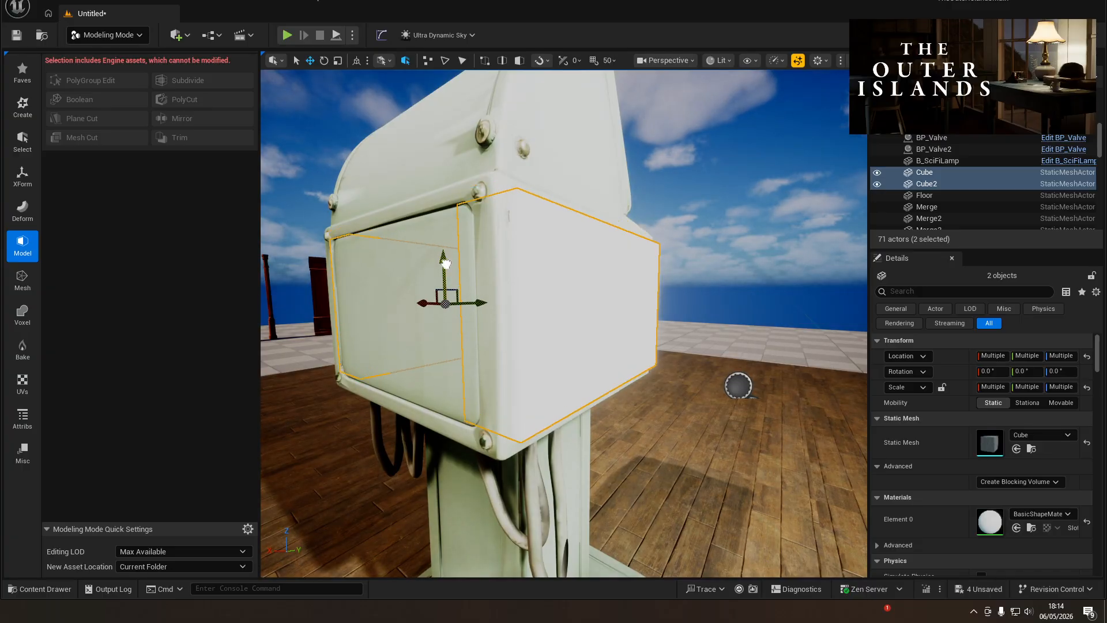
- Scale both side panels vertically to fit the housing's sides, checking the fit from the back and front
key(f)
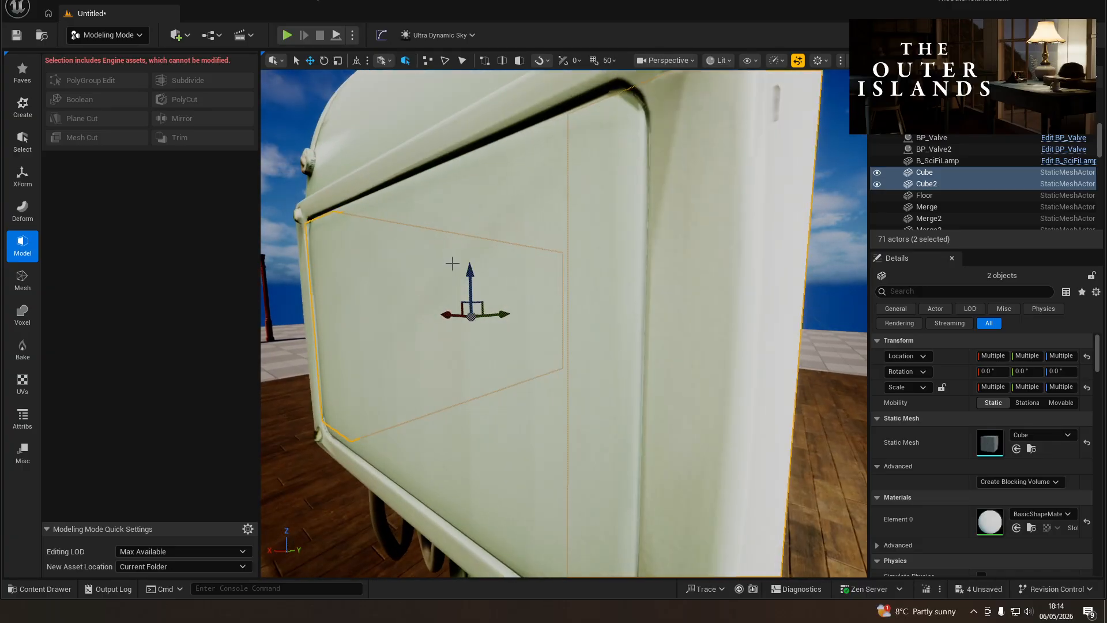
scroll(452, 262, down, 6)
key(r)
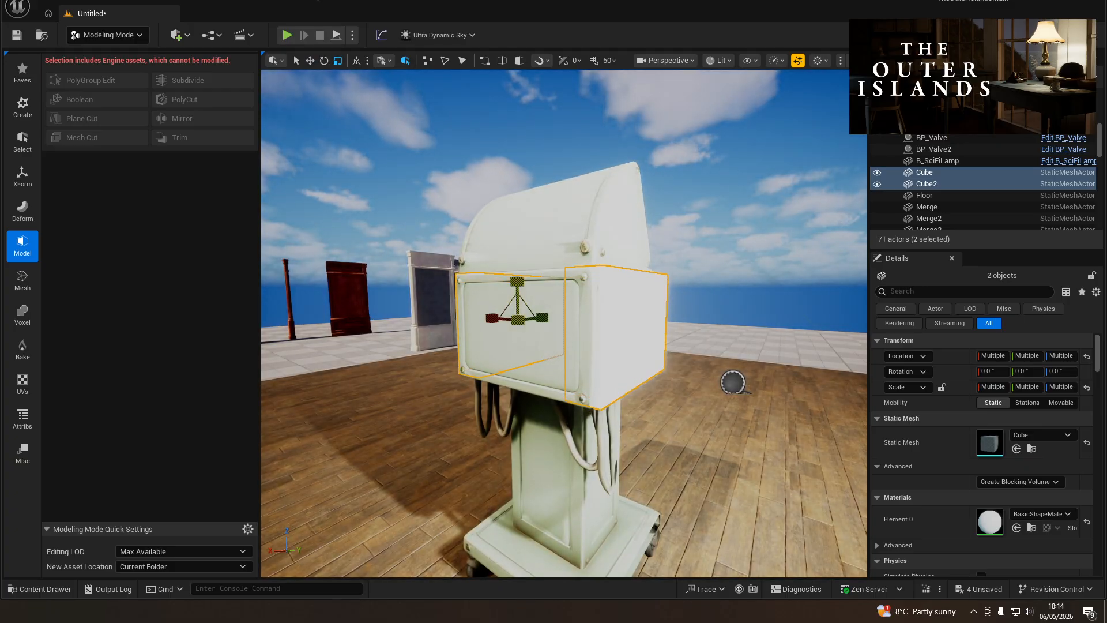
key(d)
mouse_move(534, 284)
right_down()
mouse_move(173, 291)
mouse_move(554, 292)
right_up()
key(d)
key(a)
key(d)
key(a)
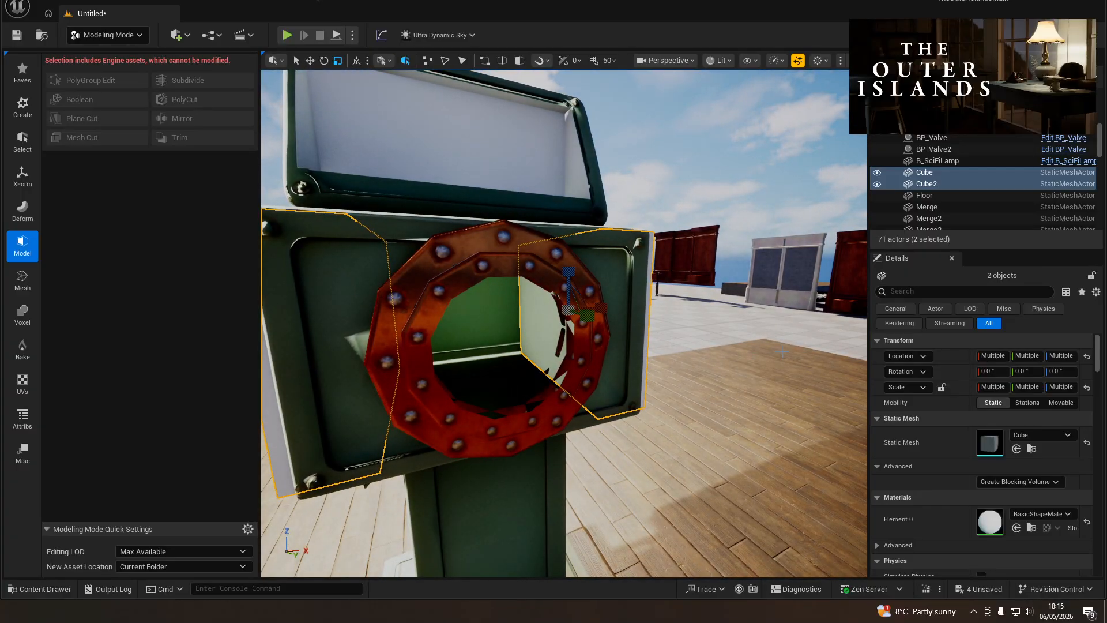
- Select the scanner together with both side panel cubes
click(684, 361)
key(s)
right_drag(690, 372, 773, 441)
key(a)
key(e)
click(559, 417)
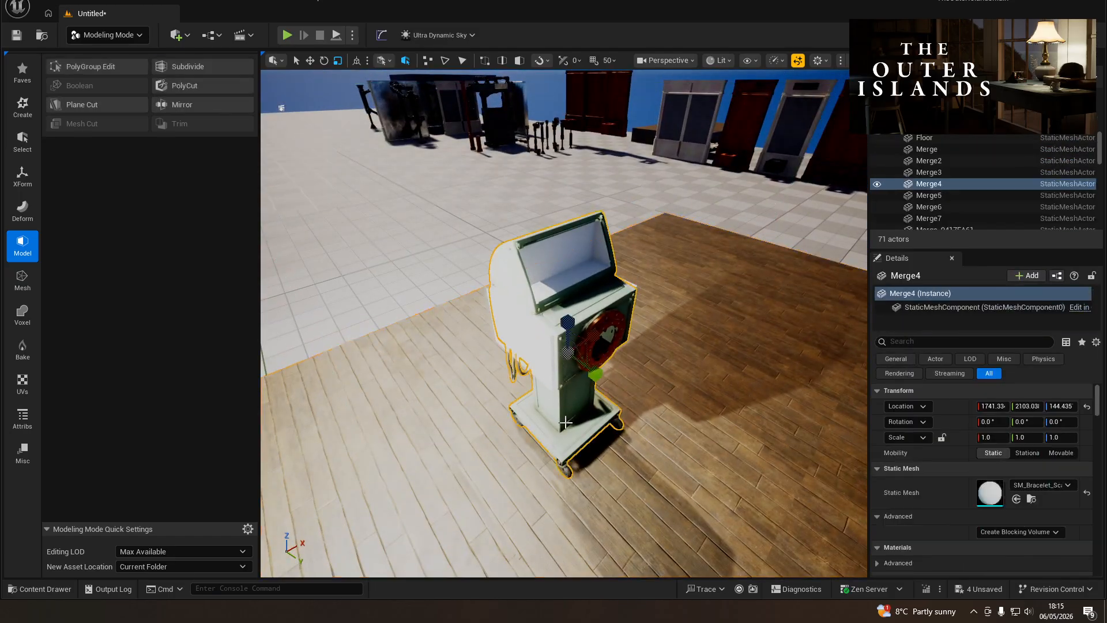
shift+click(506, 301)
key(d)
right_drag(709, 346, 627, 332)
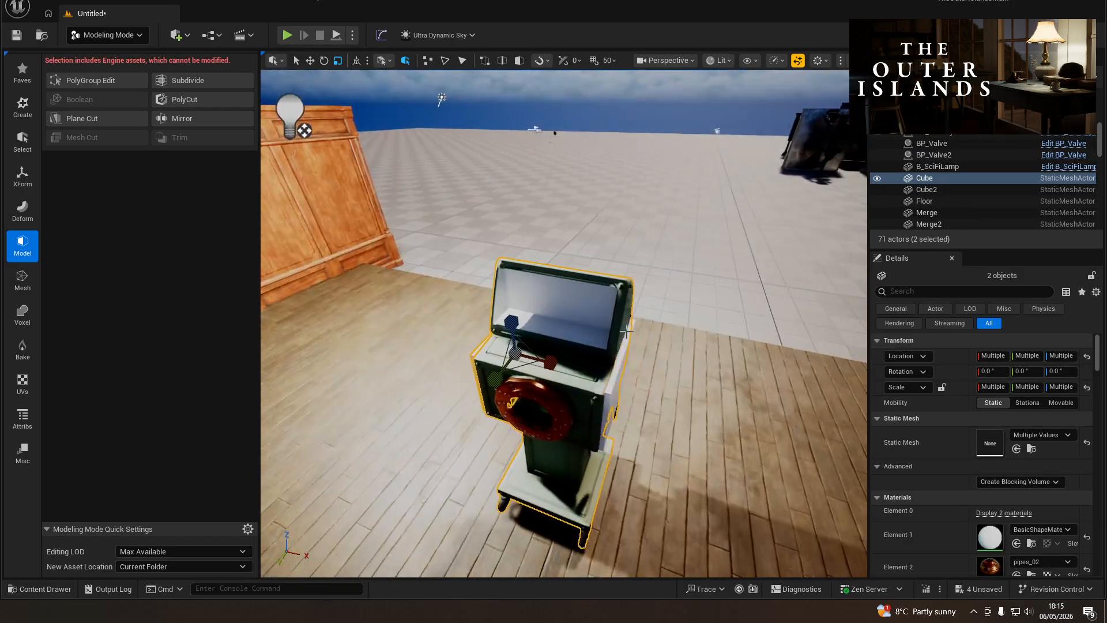
shift+click(614, 403)
key(f)
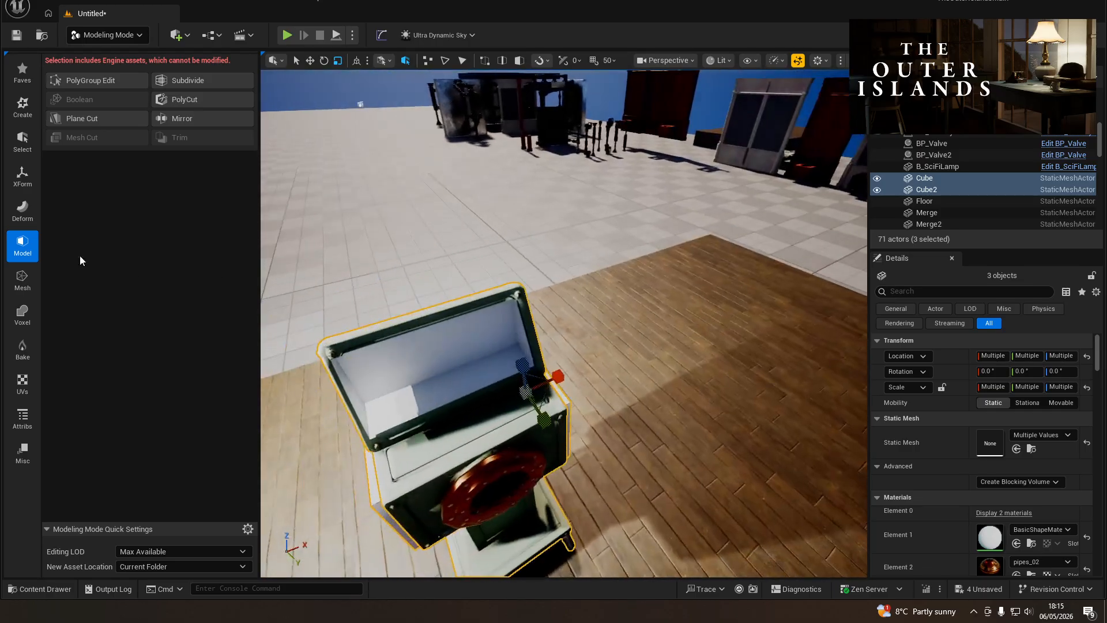
- Union the scanner and both side panels into one new mesh object, deleting the input meshes
click(22, 280)
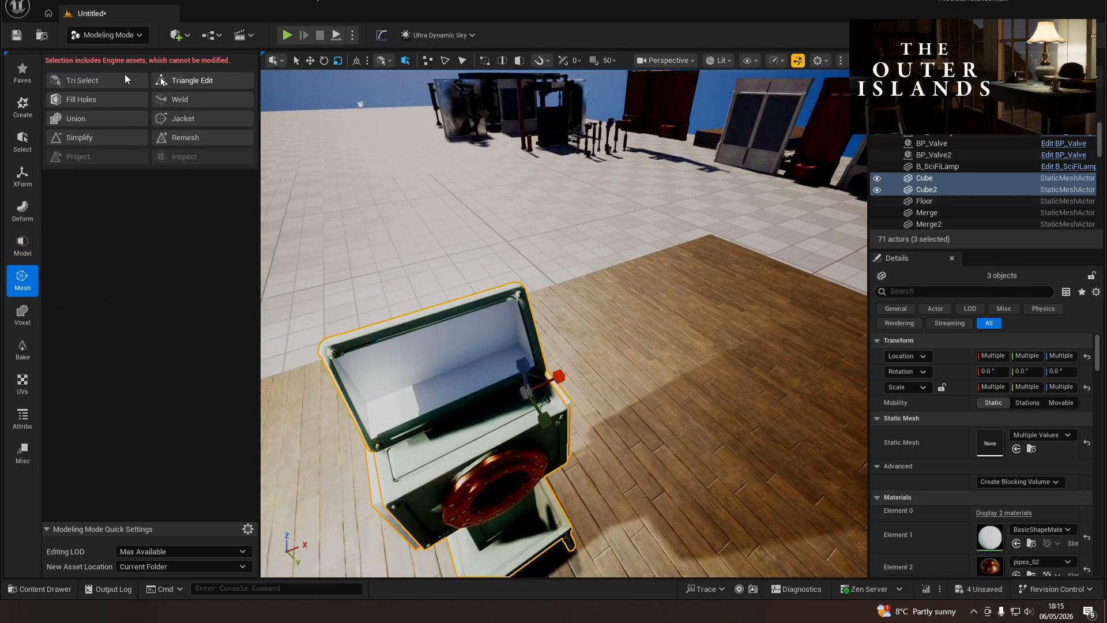
click(71, 117)
right_drag(532, 289, 533, 225)
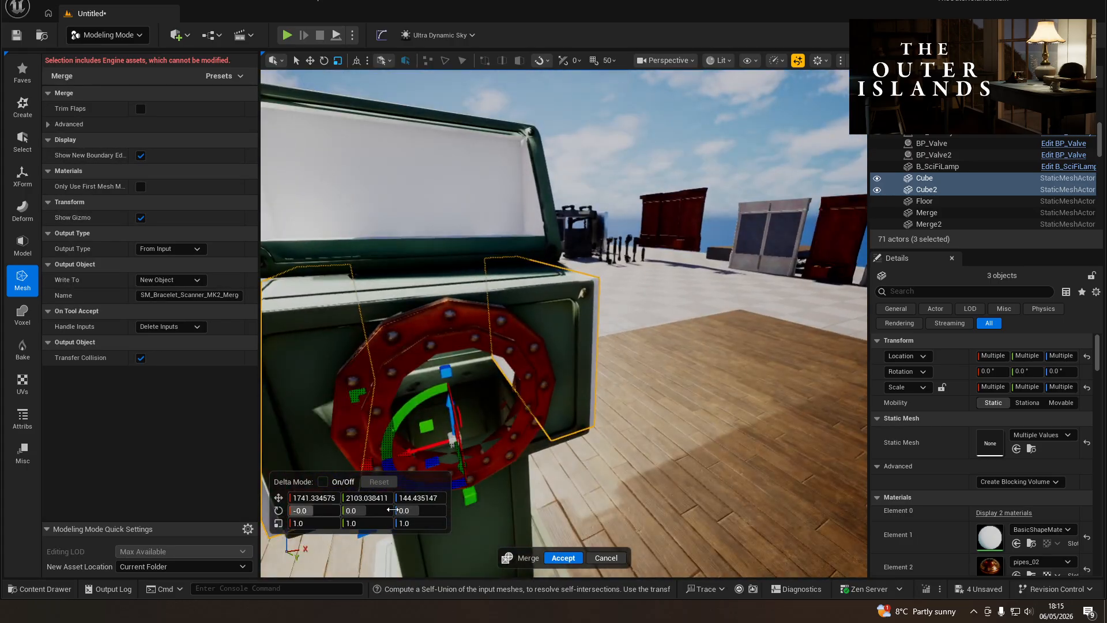
click(562, 558)
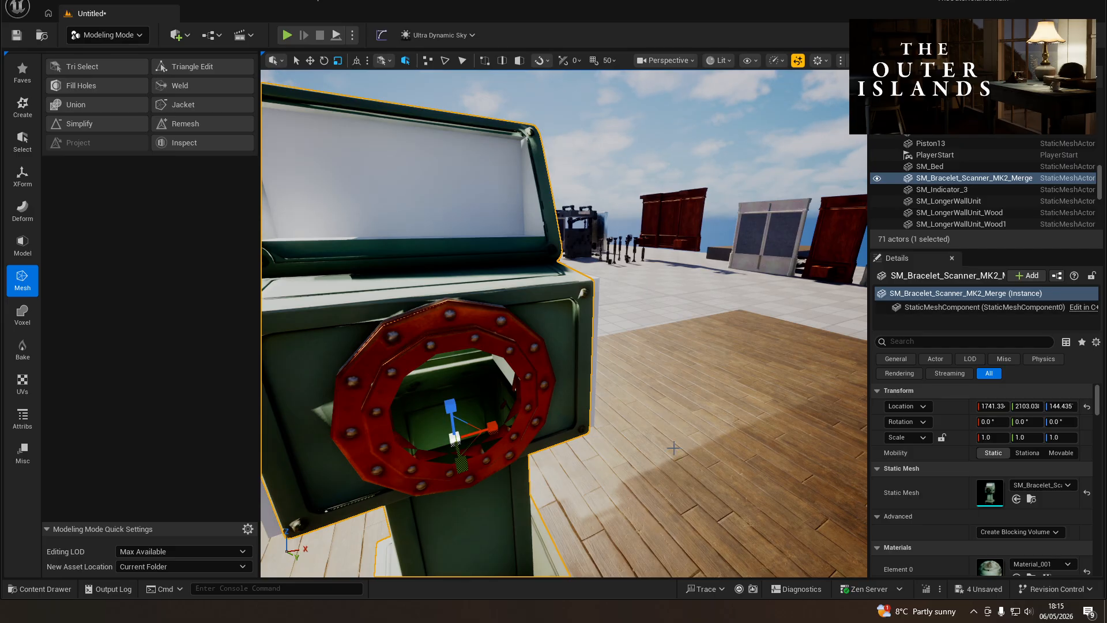
- Place a pipes_straight_small mesh in the scene and line it up with the scanner's opening at about X 1742.2, Z 178.6
key(s)
right_drag(626, 371, 671, 398)
key(a)
key(w)
key(d)
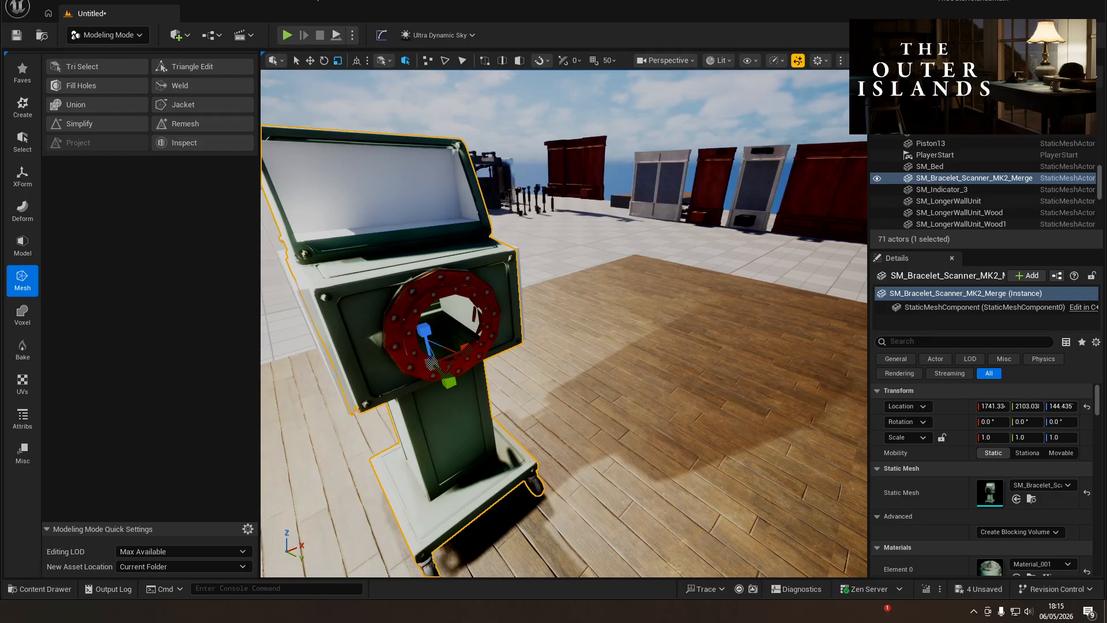
drag(1, 415, 609, 507)
scroll(611, 496, down, 5)
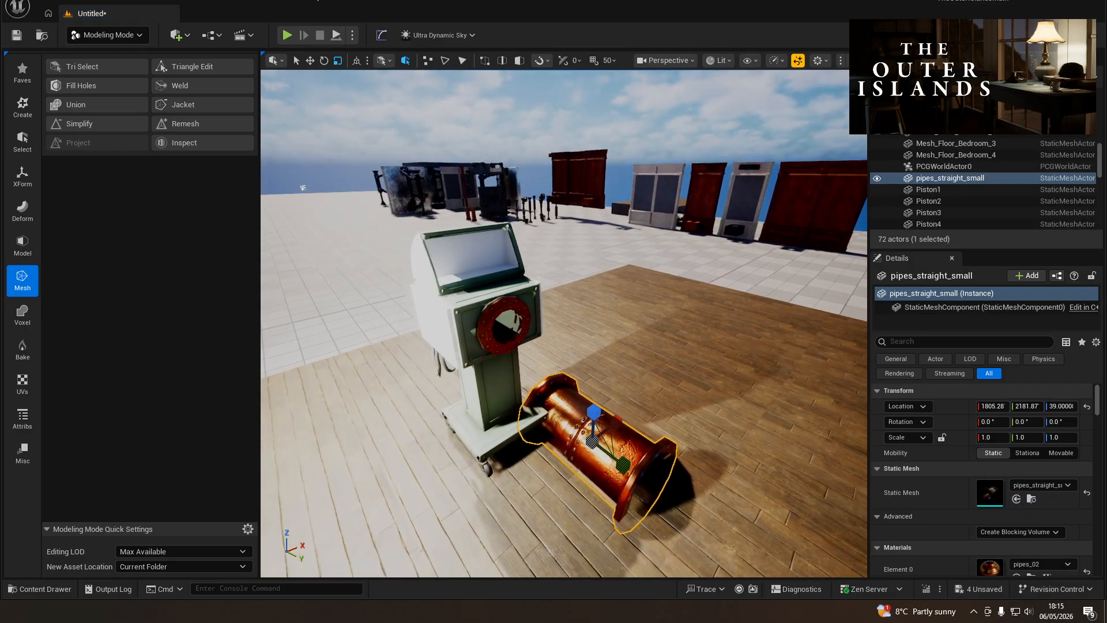
key(w)
drag(616, 413, 599, 234)
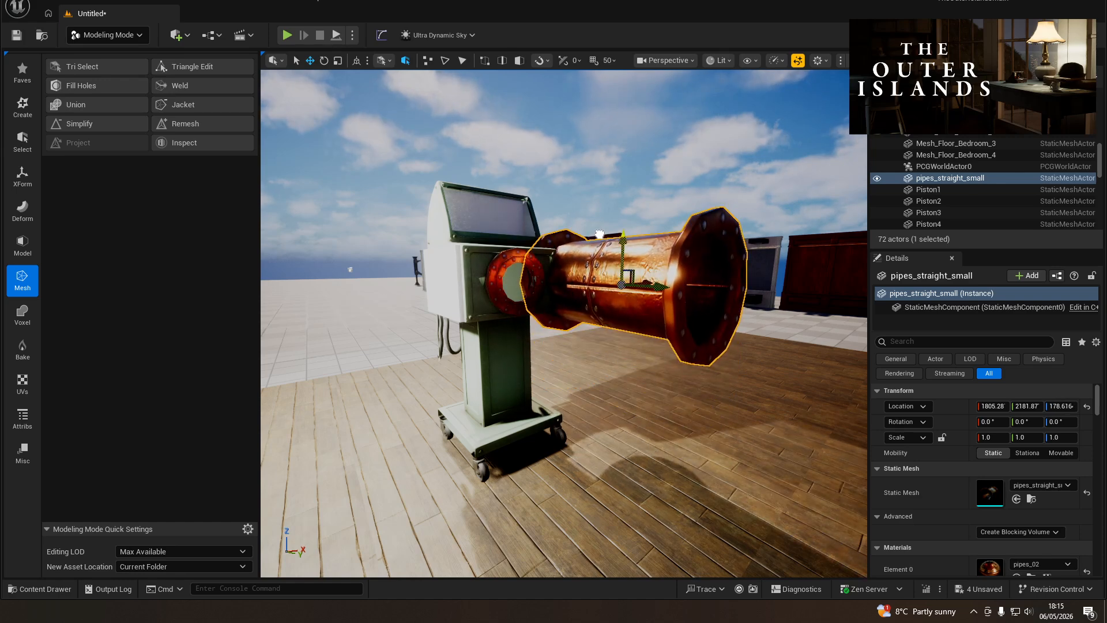
right_drag(671, 262, 646, 343)
drag(679, 271, 618, 306)
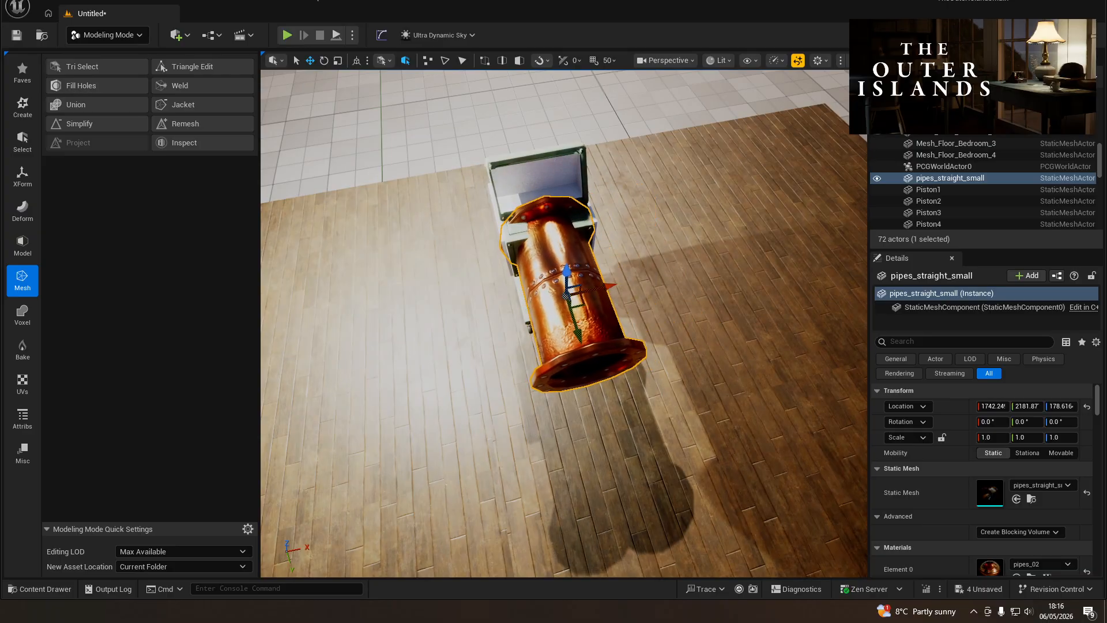
- Scale the pipe uniformly to about 0.573 and move it toward the scanner's opening, to about Y 2142.6
right_drag(435, 313, 565, 190)
key(s)
key(r)
drag(645, 338, 603, 336)
key(w)
right_drag(604, 336, 441, 398)
key(d)
key(e)
key(w)
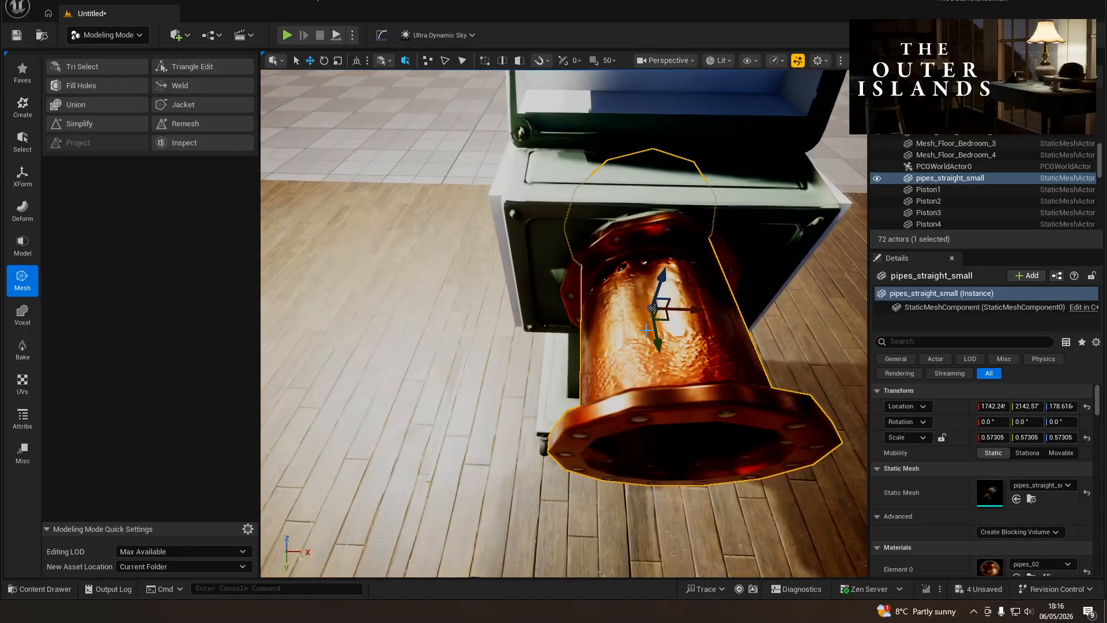
- In unlit view, rotate the pipe to -15° about Y and push it into the opening at about X 1741.4, Y 2115.3, Z 179.6
key(alt+3)
drag(688, 309, 667, 298)
key(e)
key(w)
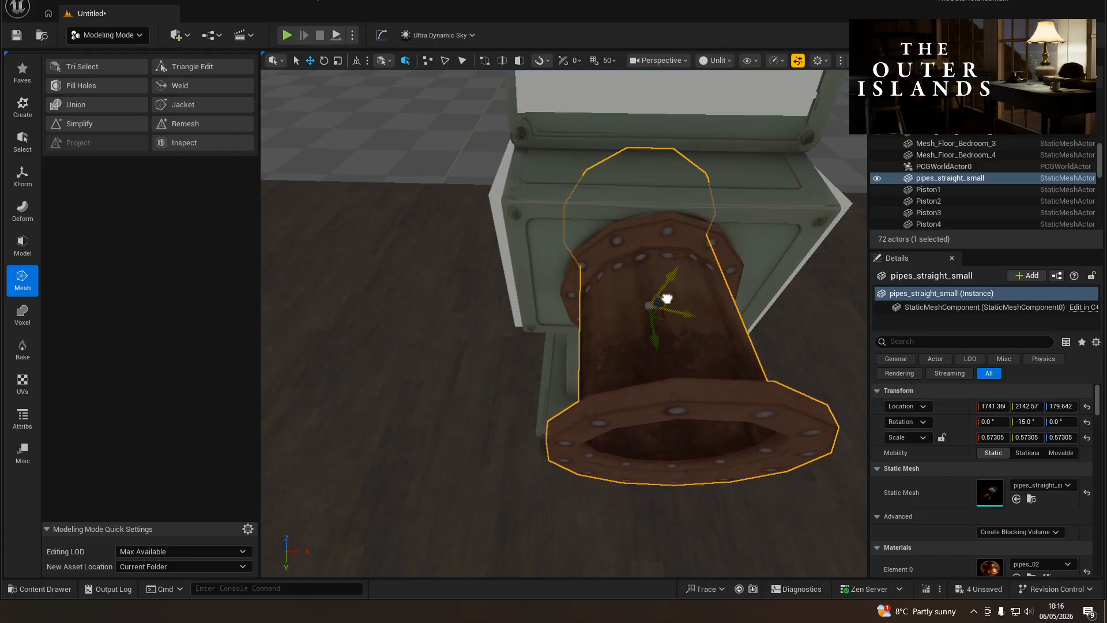
right_drag(618, 330, 616, 330)
drag(627, 326, 542, 326)
right_drag(561, 348, 560, 349)
click(639, 364)
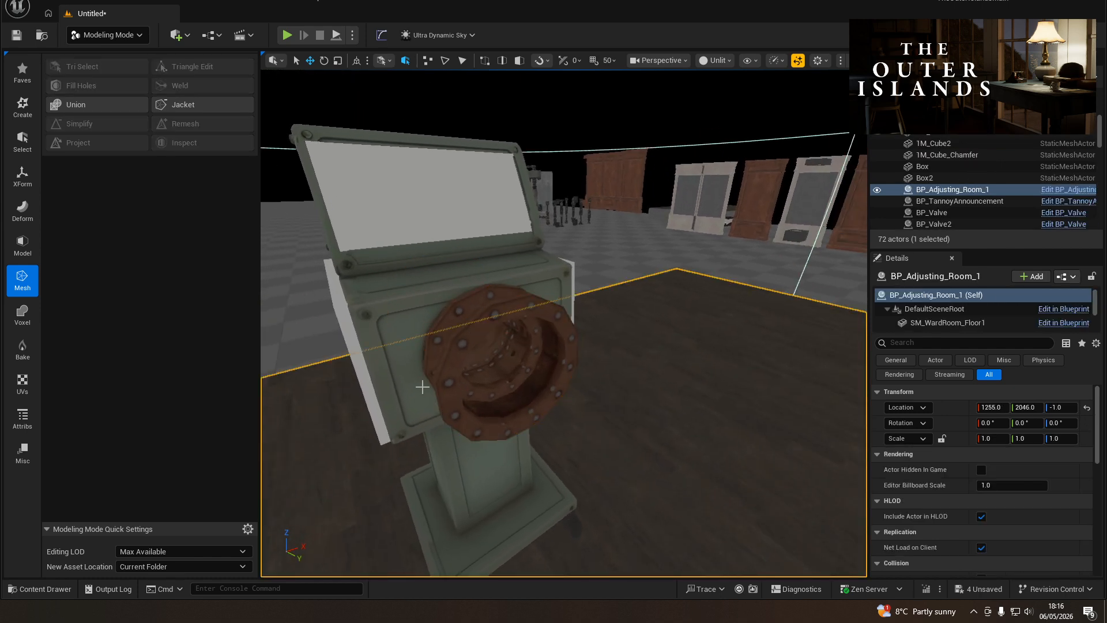
- Select the scanner and the pipe together, undoing the accidental move
click(402, 394)
ctrl+click(483, 387)
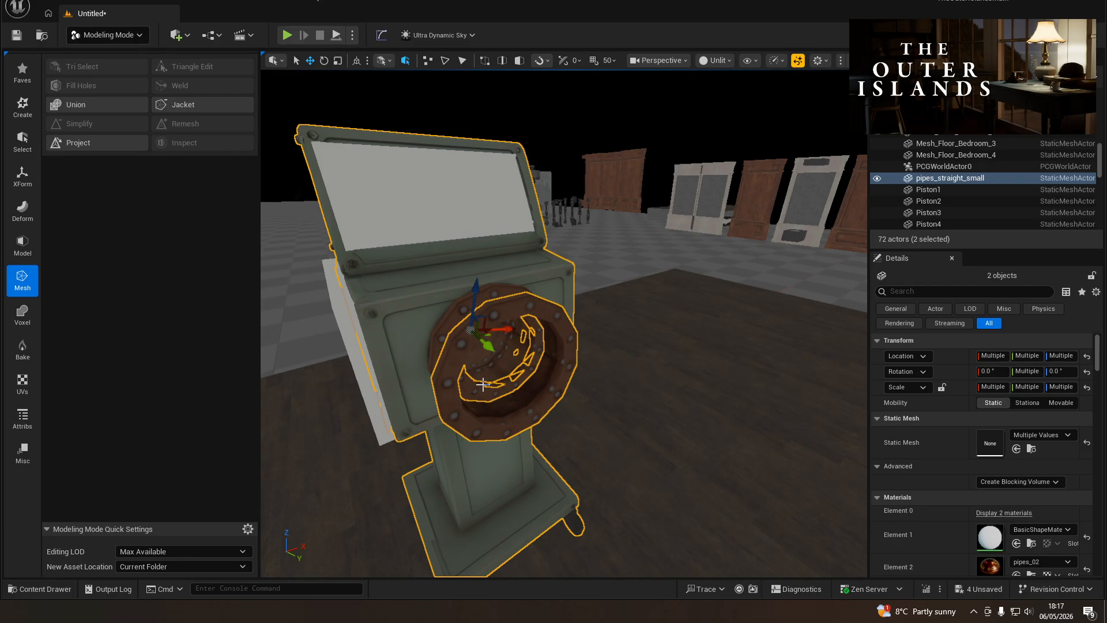
key(ctrl+z)
ctrl+click(462, 424)
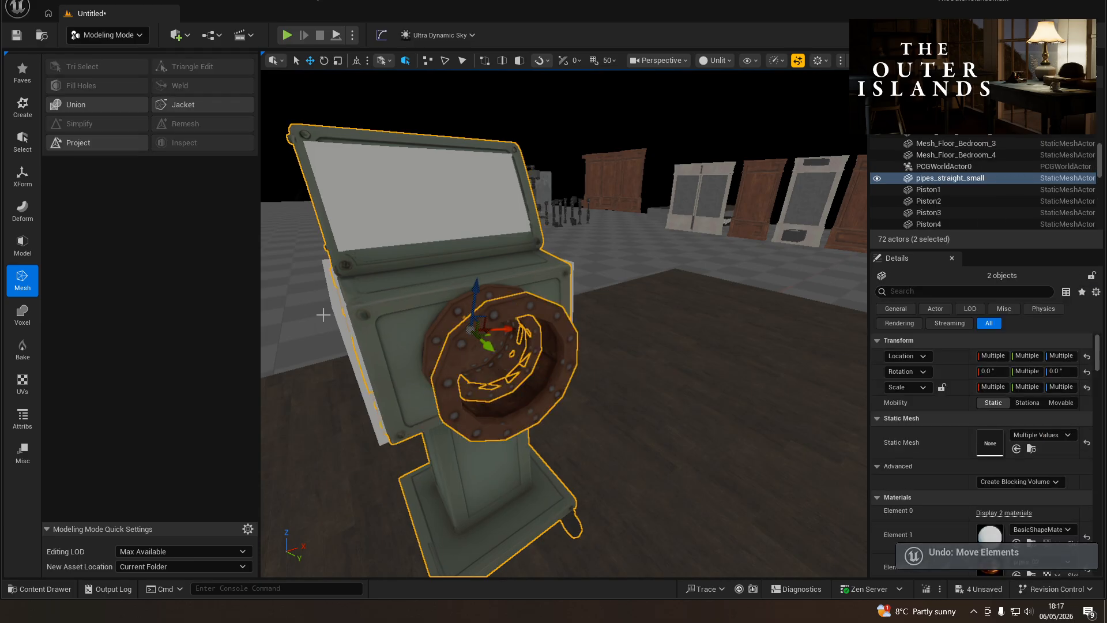
- Combine the scanner and the pipe into a new object with a Boolean set to Union
click(22, 248)
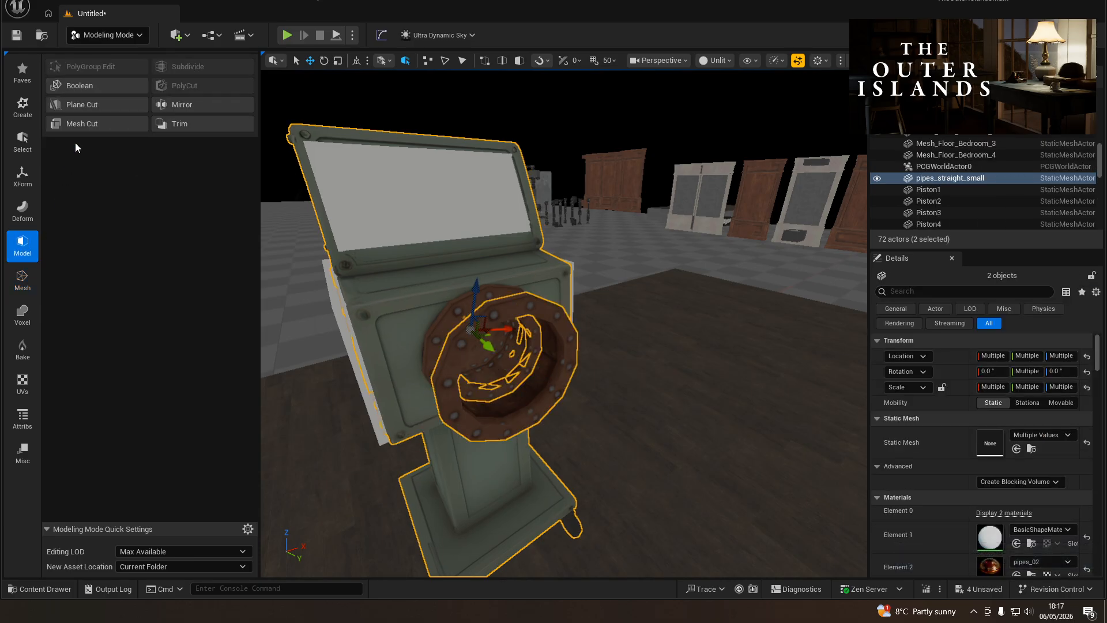
click(89, 85)
click(164, 94)
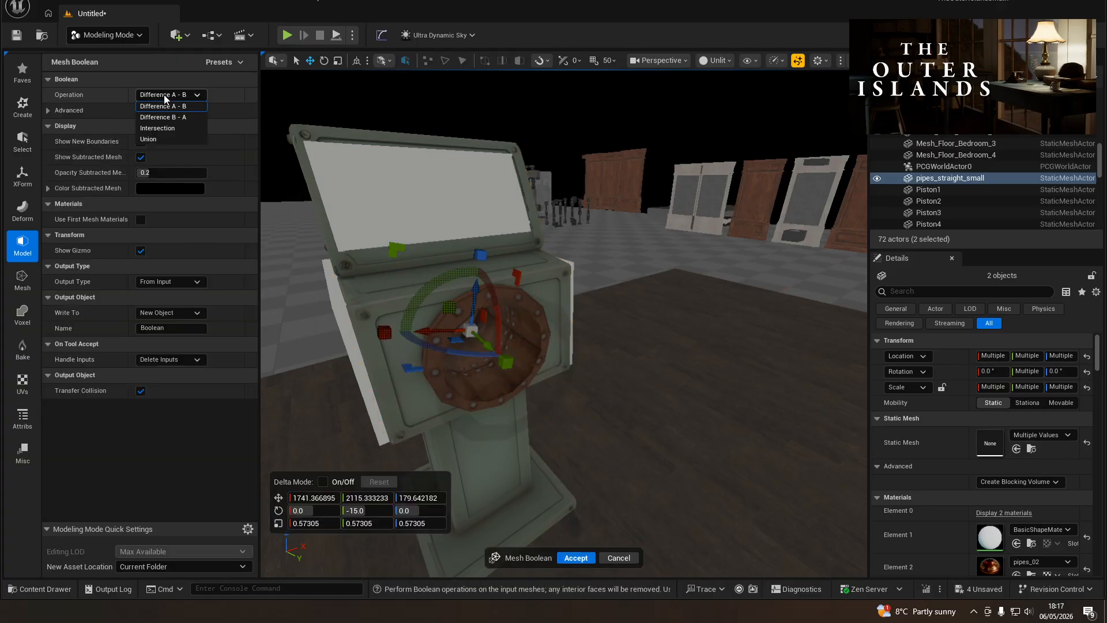
click(158, 139)
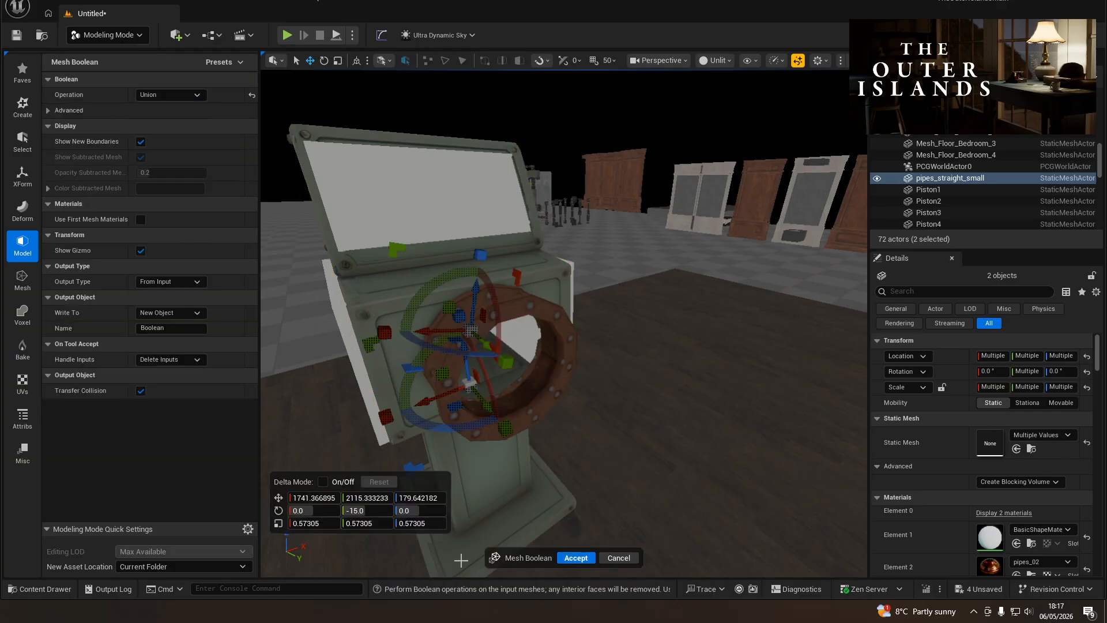
click(576, 558)
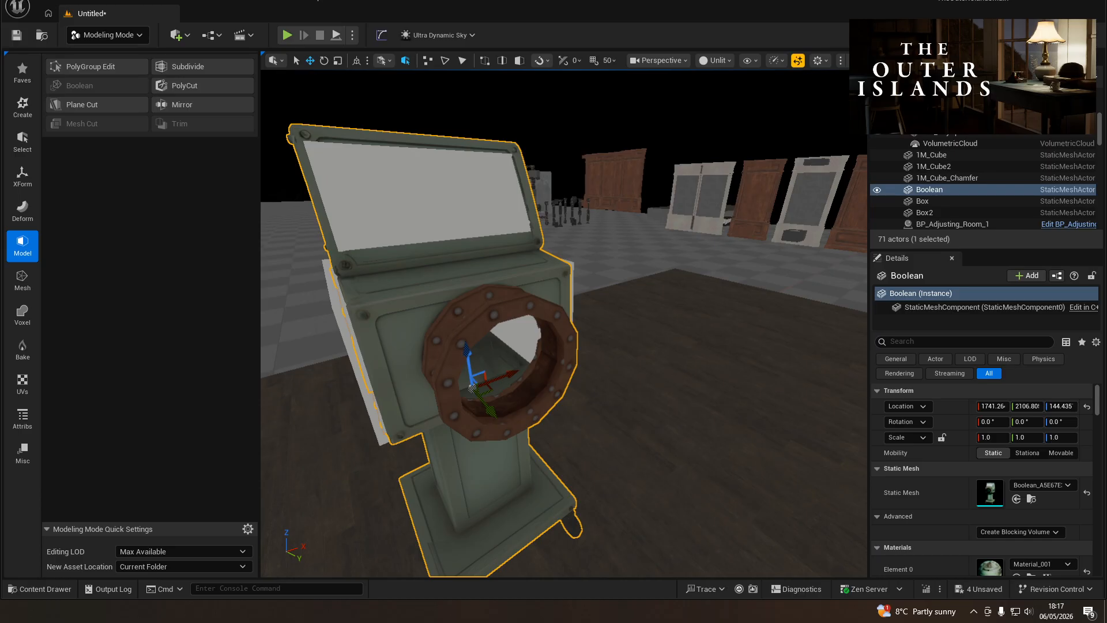
- Return to lit view and examine the combined scanner from the front and from the side with the new panel
key(d)
right_drag(637, 429, 616, 441)
key(alt+4)
key(s)
key(w)
key(a)
key(s)
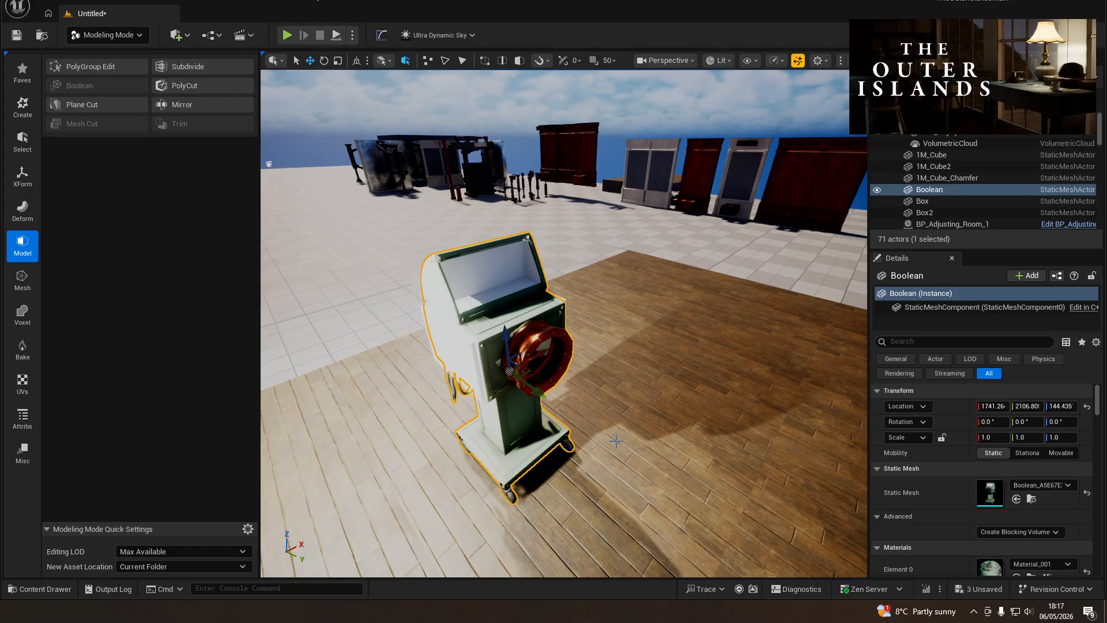
key(d)
right_drag(581, 481, 363, 369)
key(w)
key(d)
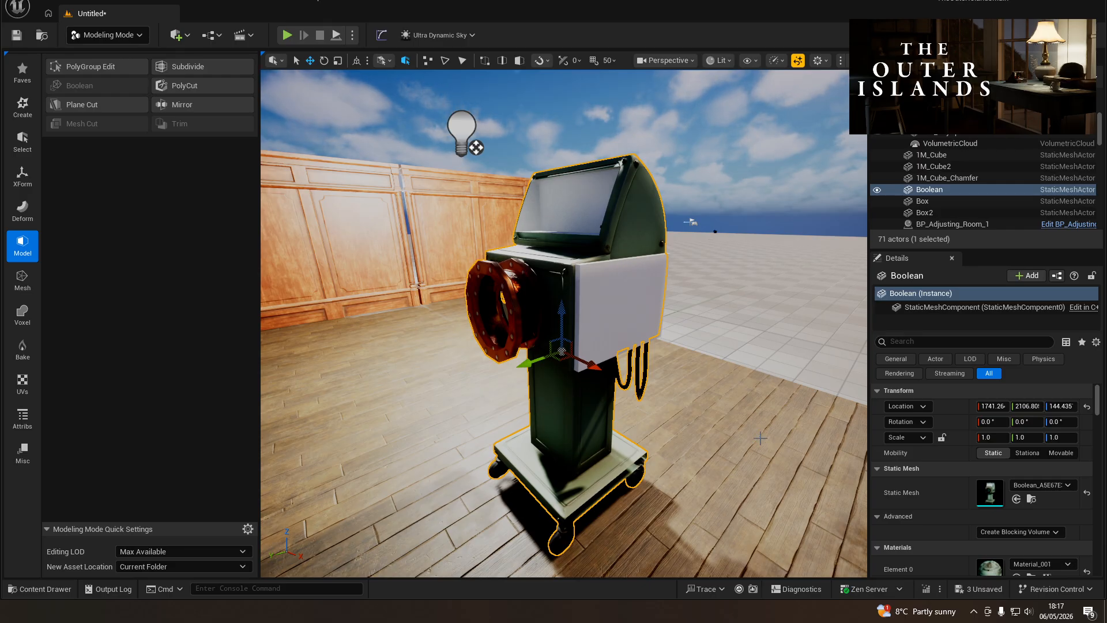
click(582, 308)
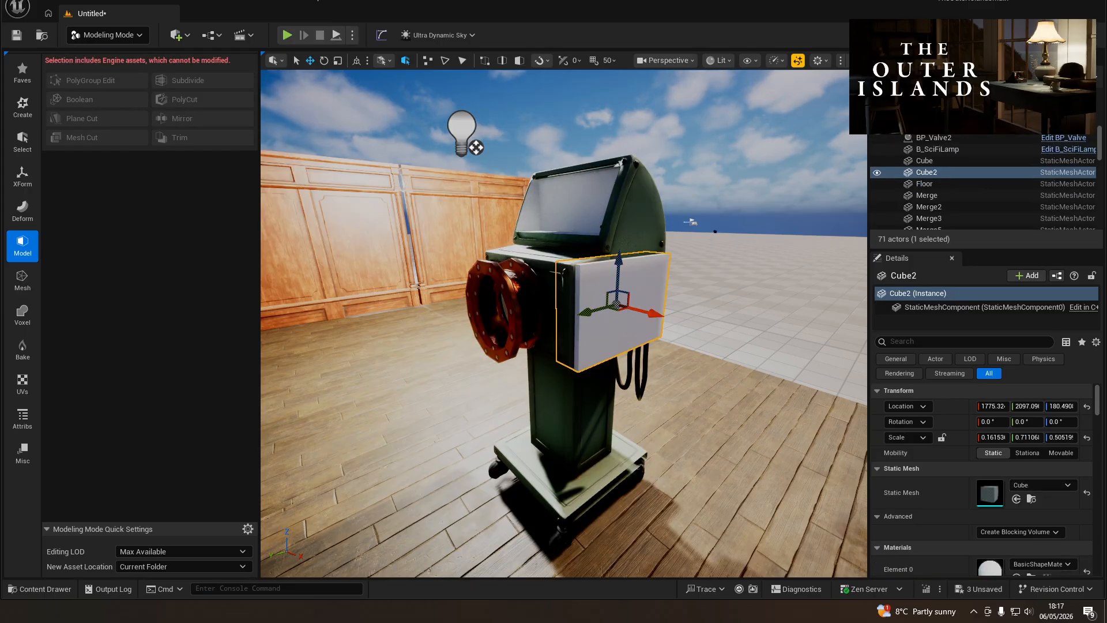
click(542, 315)
right_drag(544, 346, 571, 353)
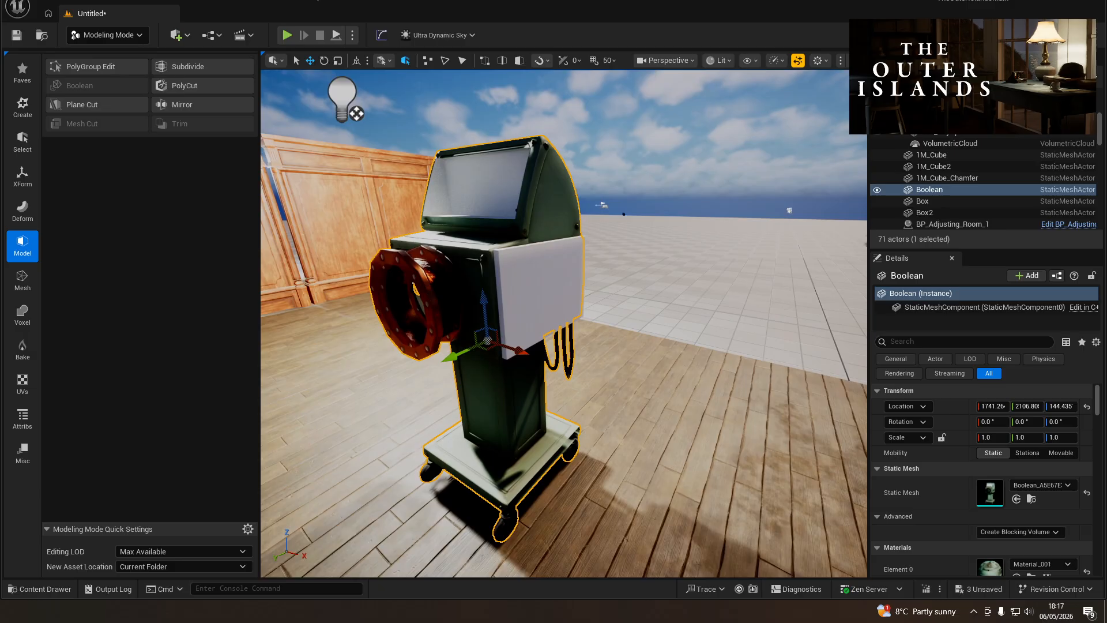
ctrl+click(532, 304)
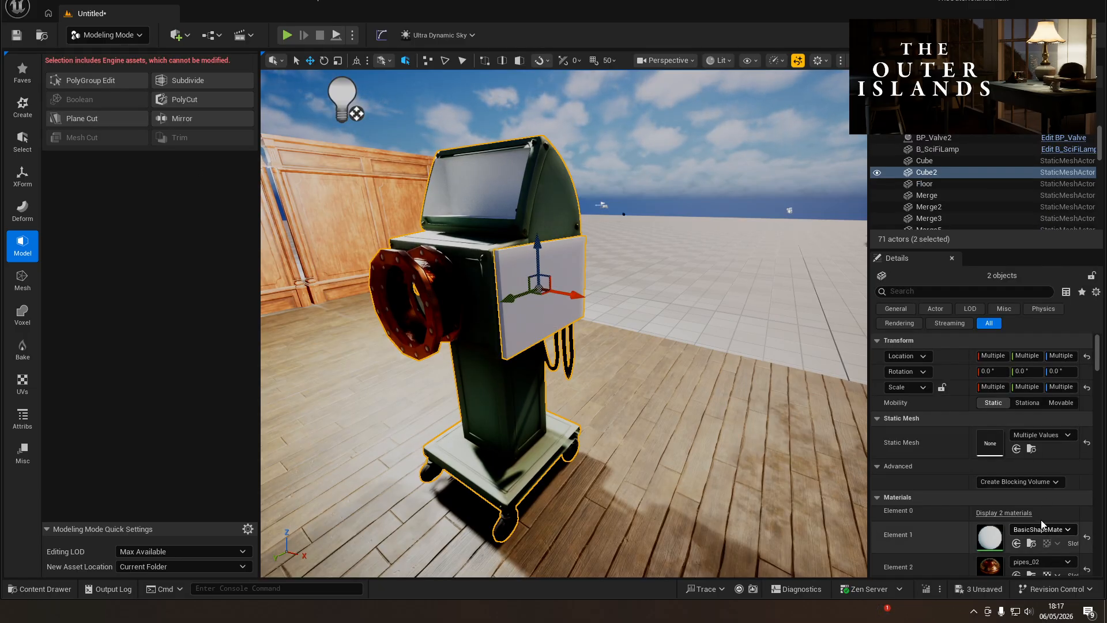
- Select the scanner's white side panel and copy its engine Cube mesh into the project's assets
click(547, 301)
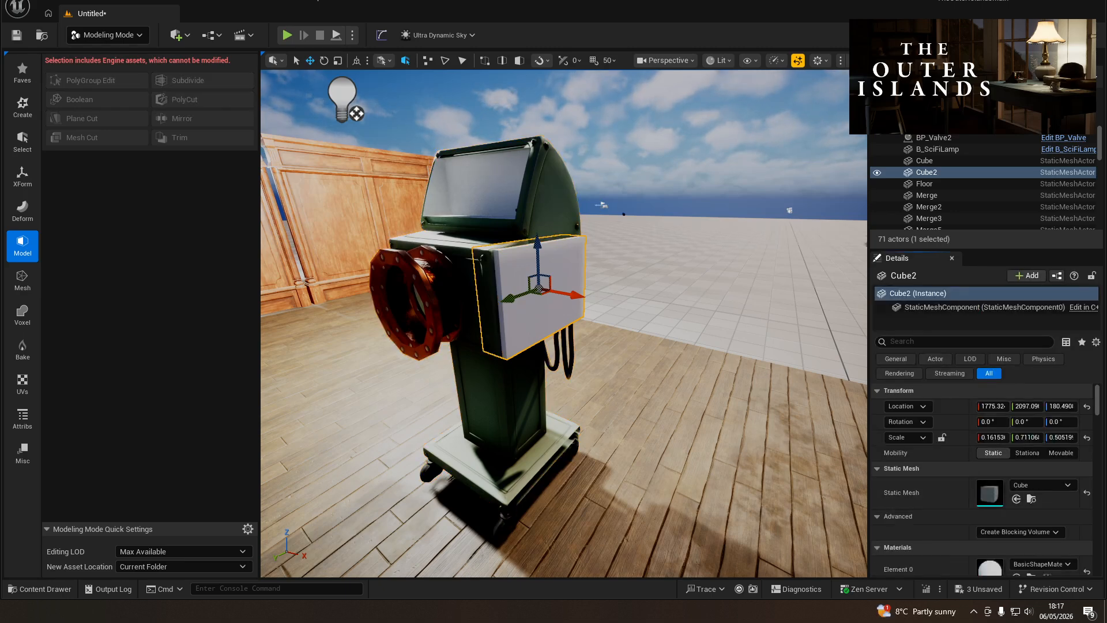
key(ctrl+c)
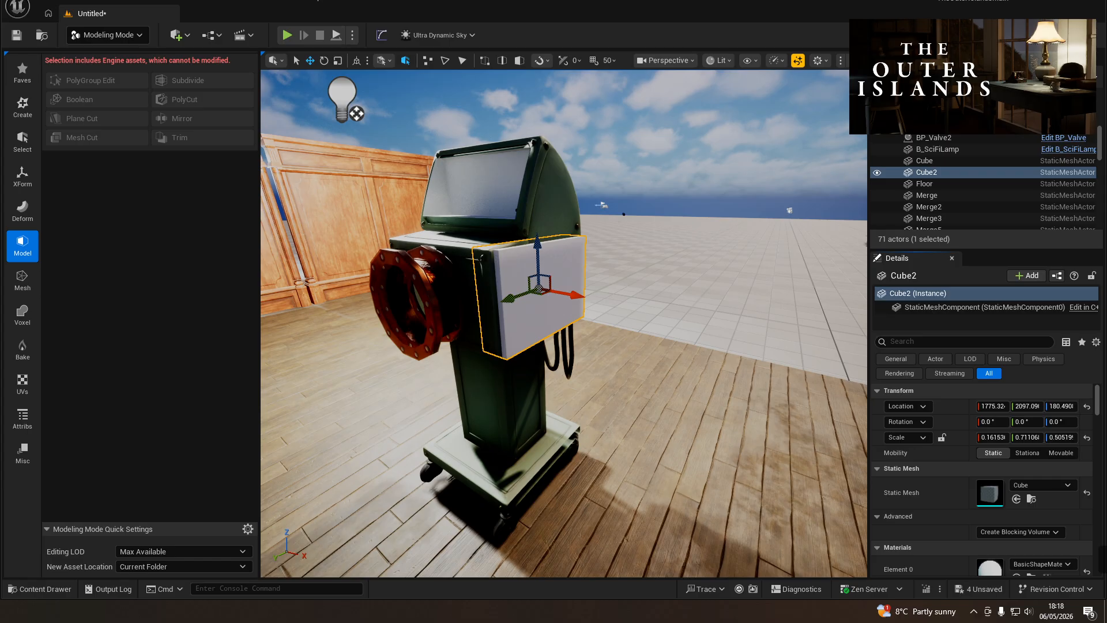
drag(0, 119, 0, 122)
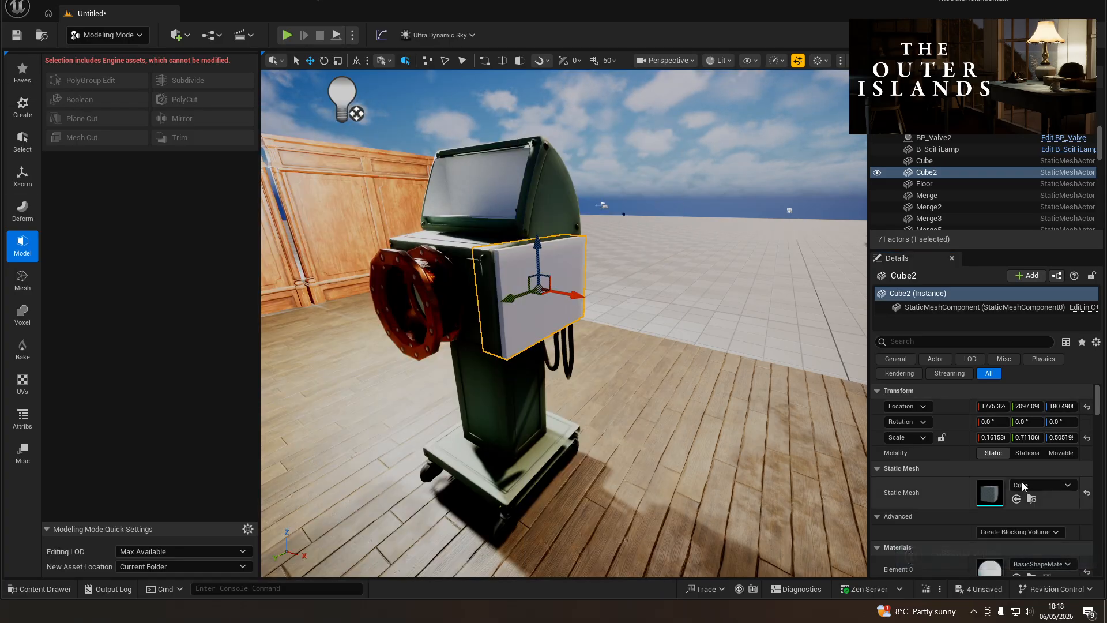
- Try to select the scanner and its side panel together for a Boolean, then undo the last two actions
right_drag(505, 353, 544, 408)
click(544, 408)
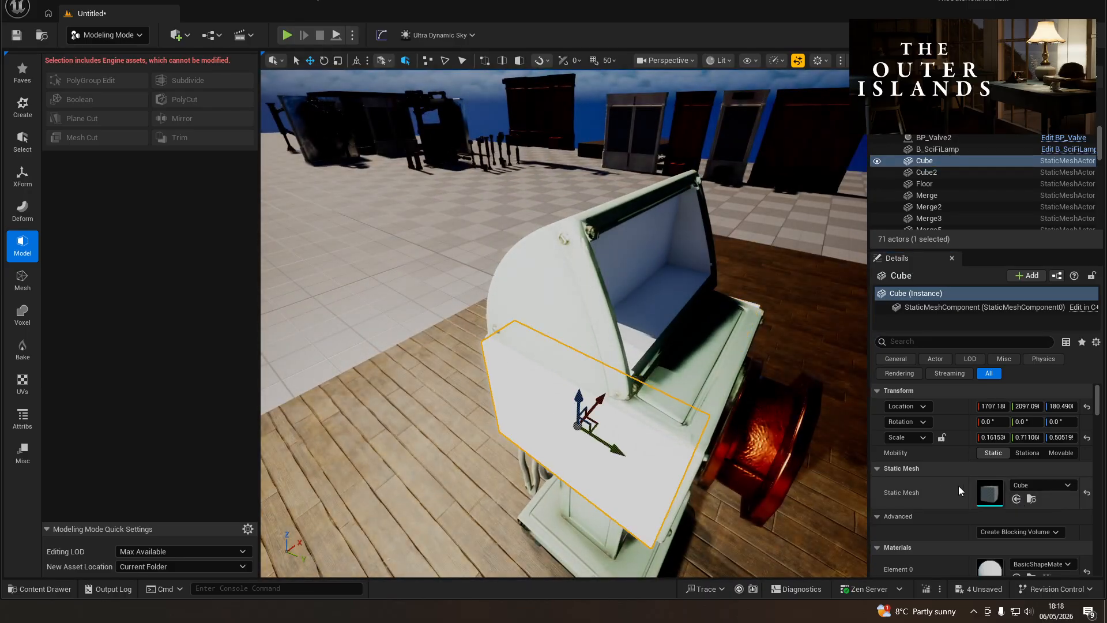
right_drag(848, 365, 663, 363)
right_drag(327, 372, 321, 389)
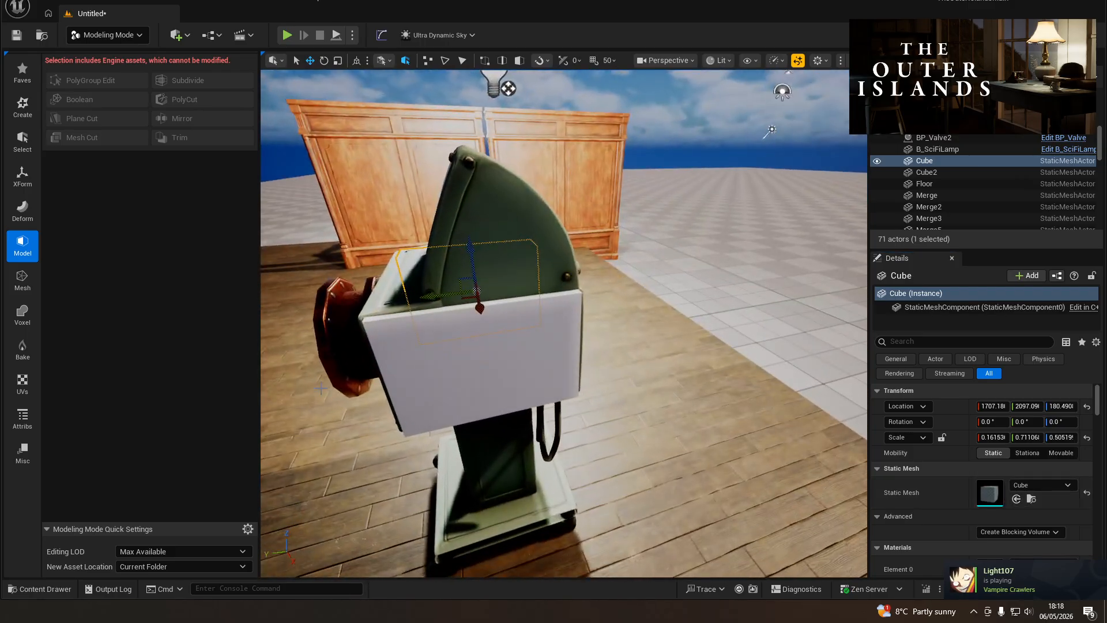
click(495, 271)
shift+click(507, 362)
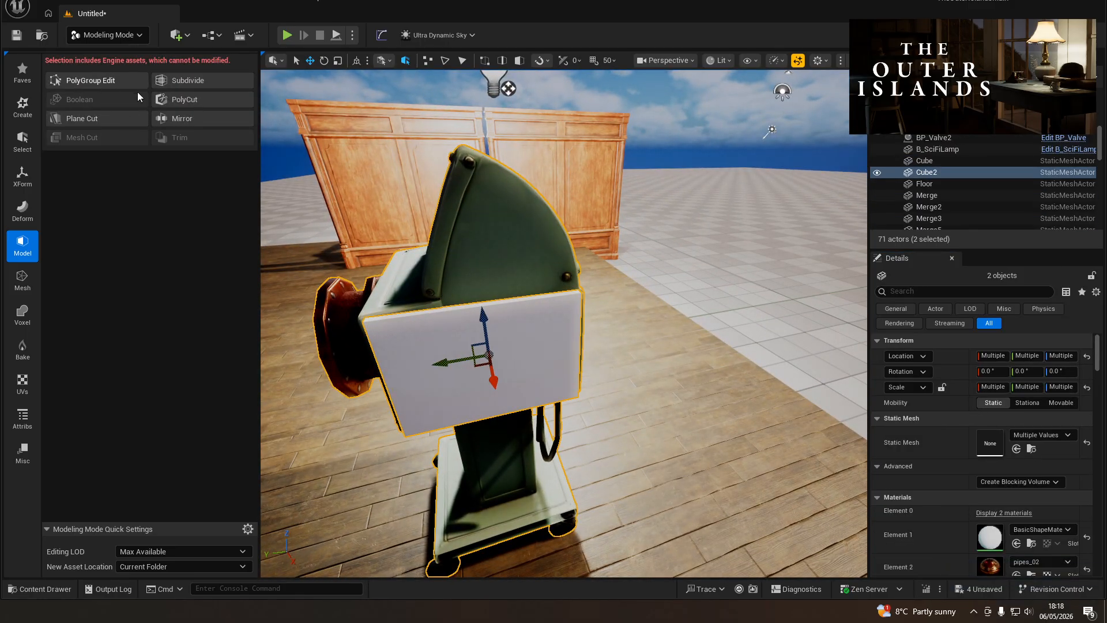
click(402, 351)
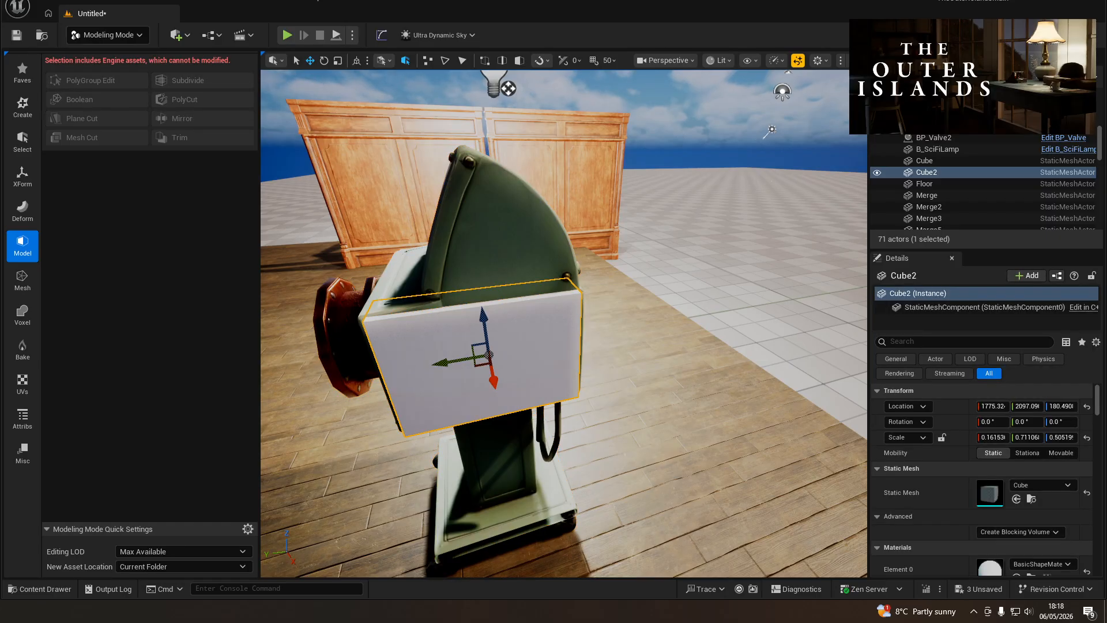
click(493, 372)
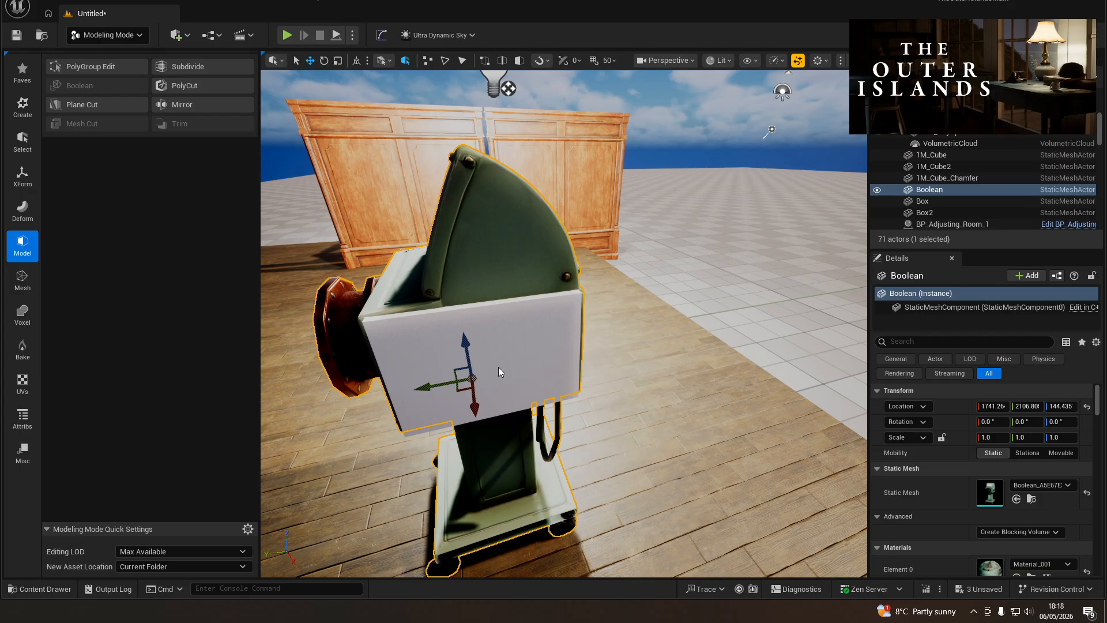
shift+click(499, 367)
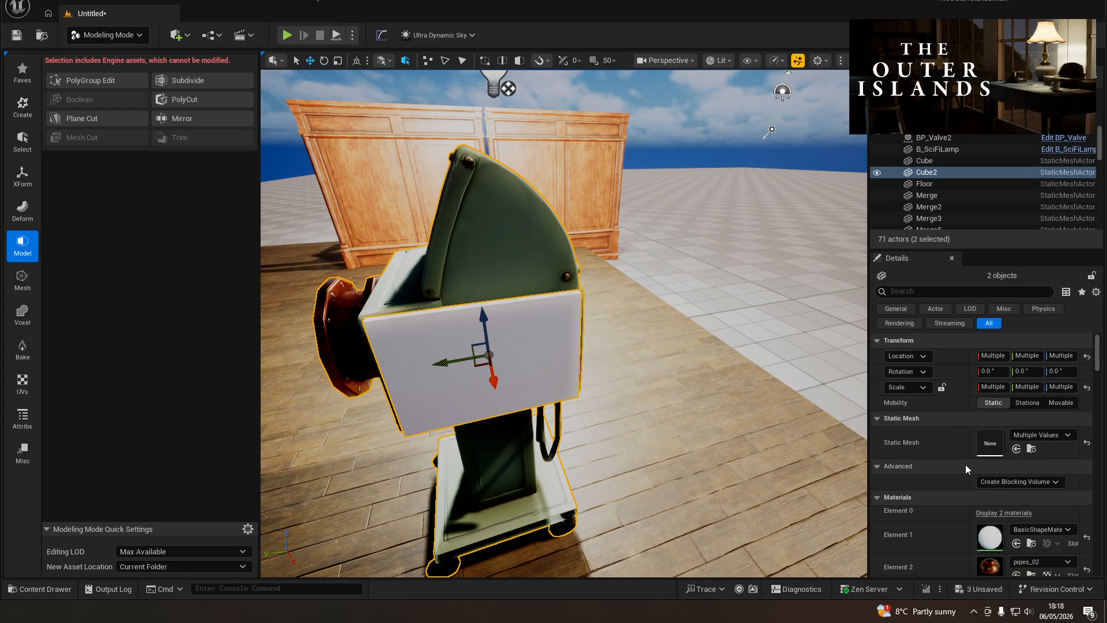
key(ctrl+z)
key(ctrl+z)
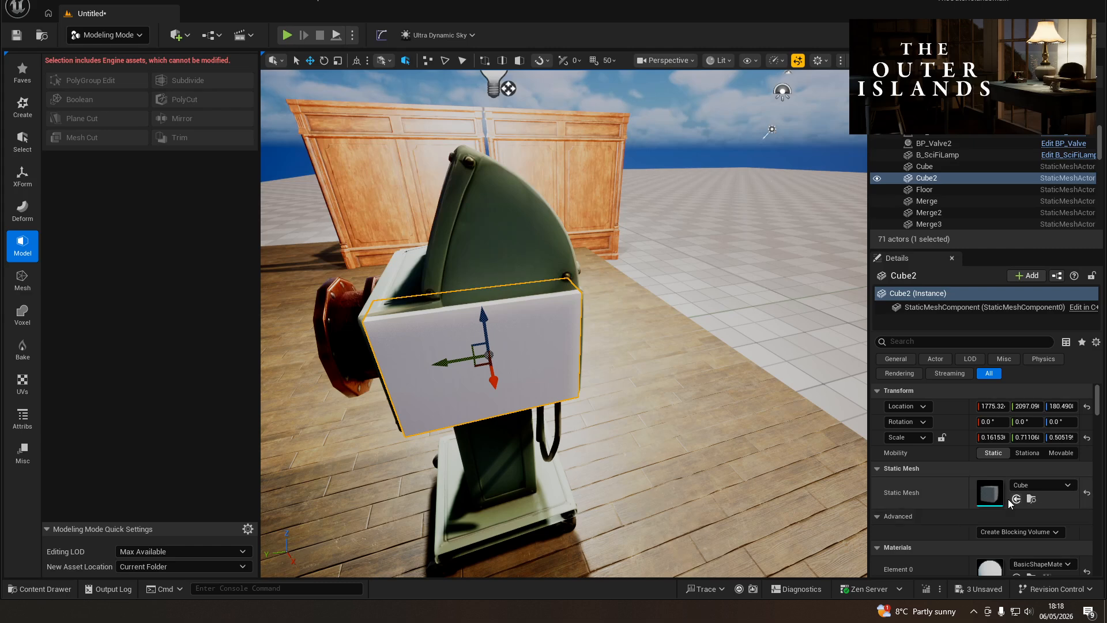
- Assign the project's Cube copy to the side panel and merge the panel with the scanner into a new object using a Boolean Union
click(1015, 498)
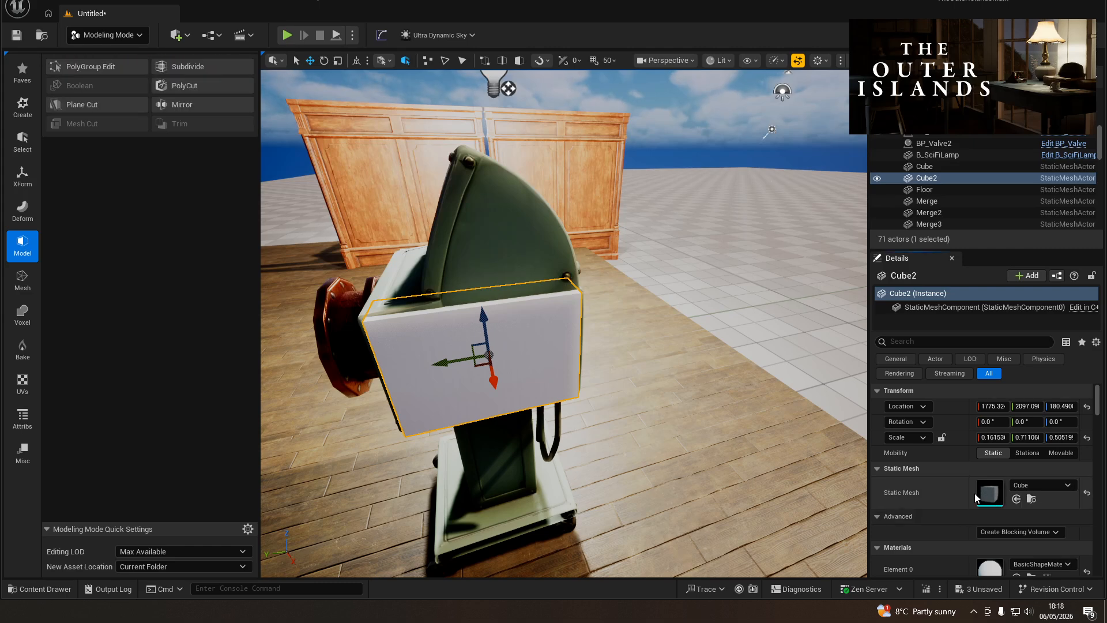
click(519, 282)
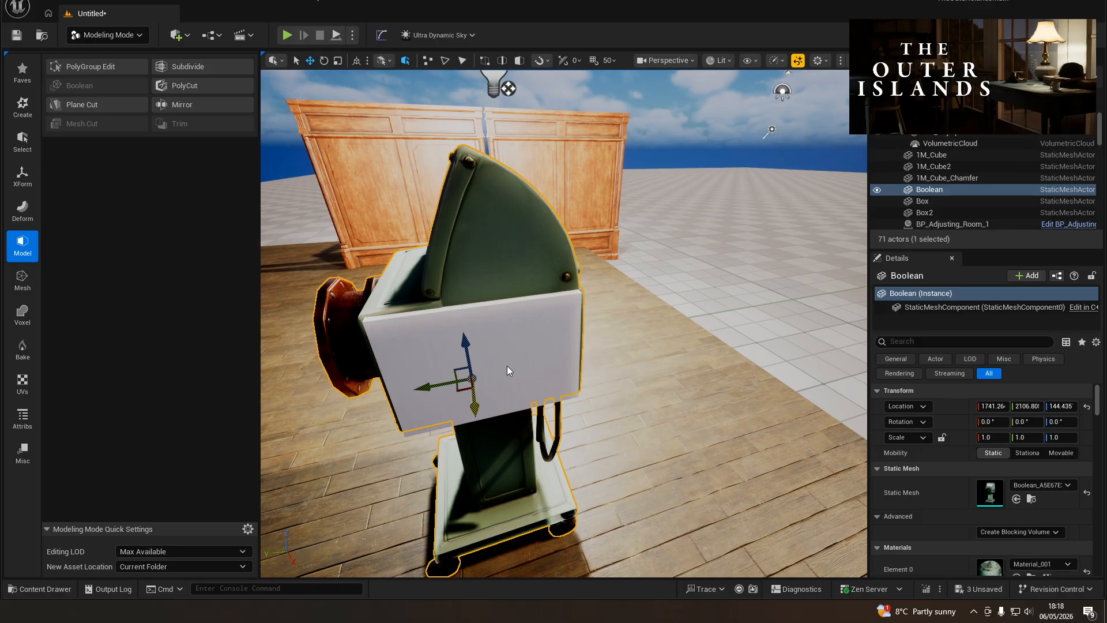
ctrl+click(507, 366)
click(85, 85)
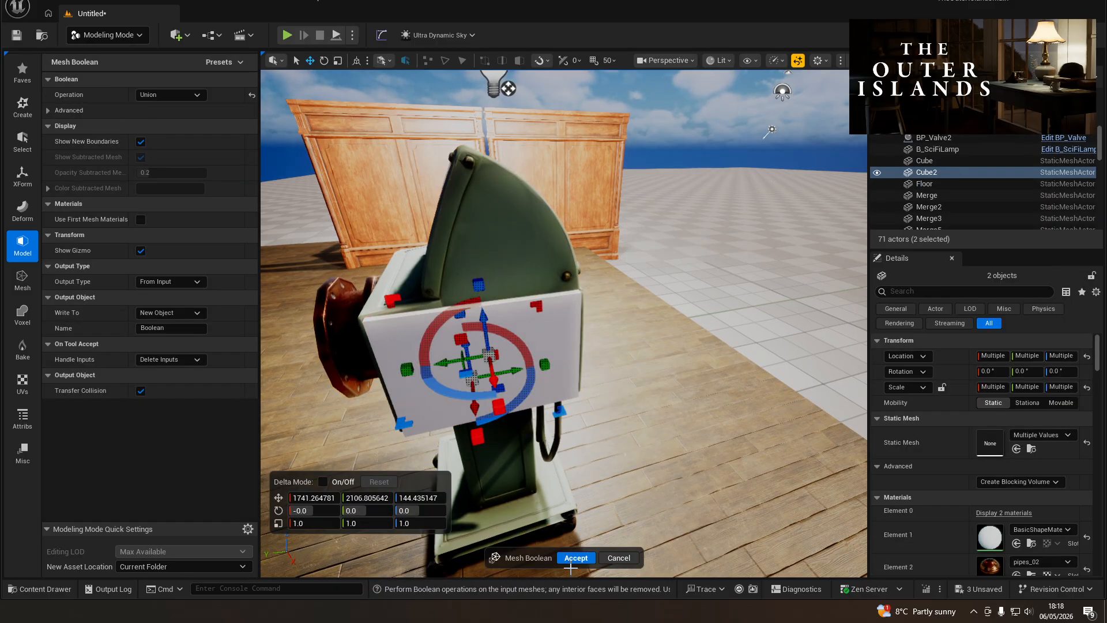
click(574, 556)
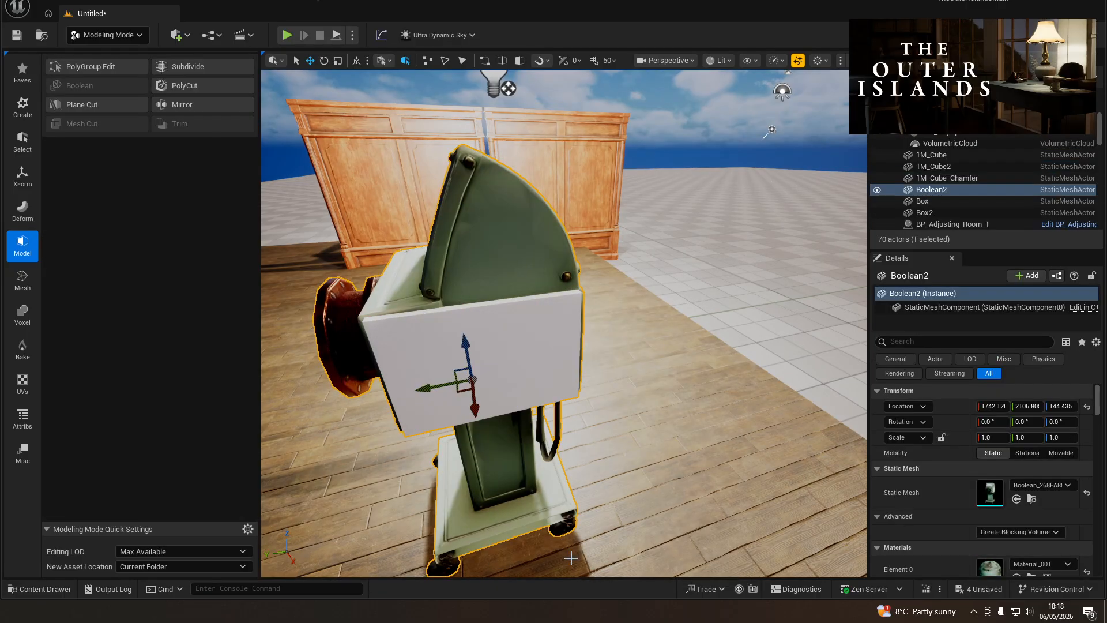
- Assign the project's copy of the Cube mesh to the panel on the scanner's opposite side
key(a)
right_drag(490, 498, 513, 396)
click(514, 392)
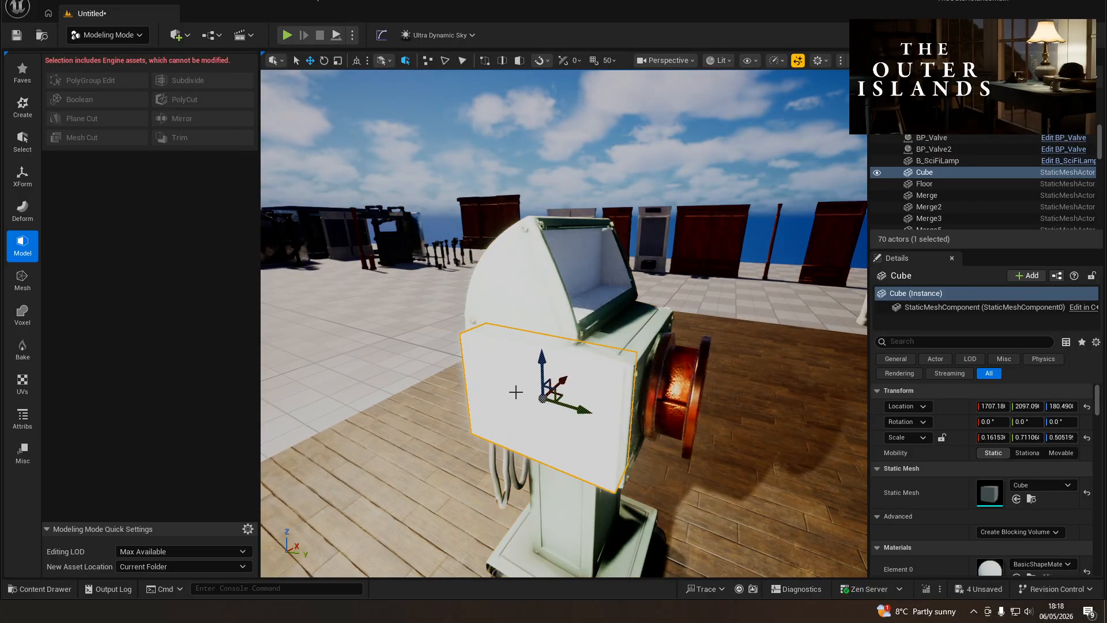
click(528, 271)
ctrl+click(545, 404)
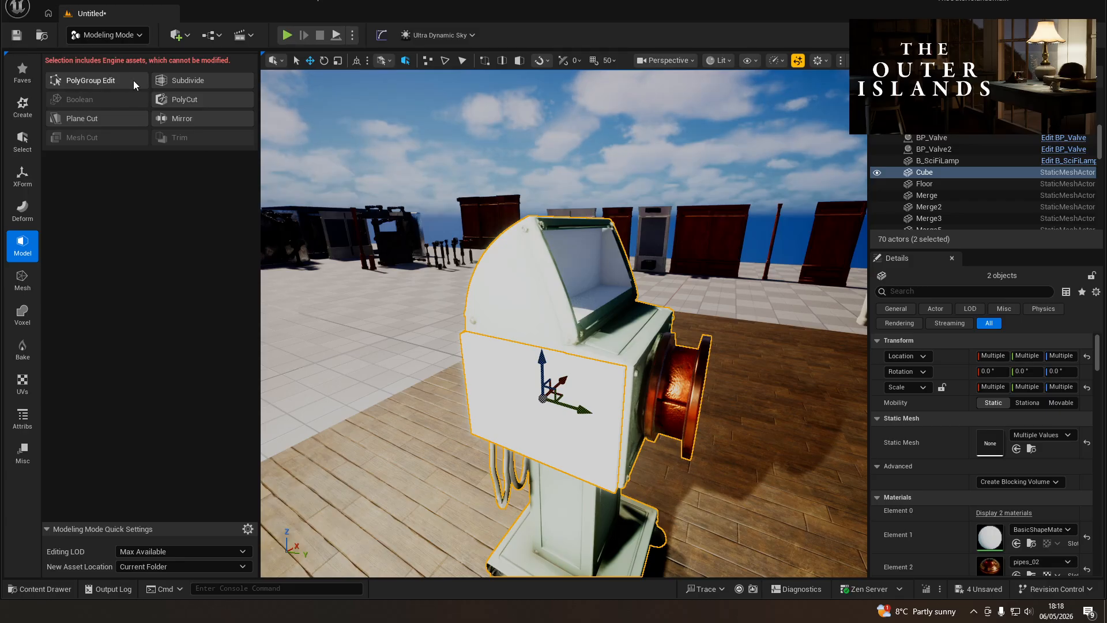
click(530, 398)
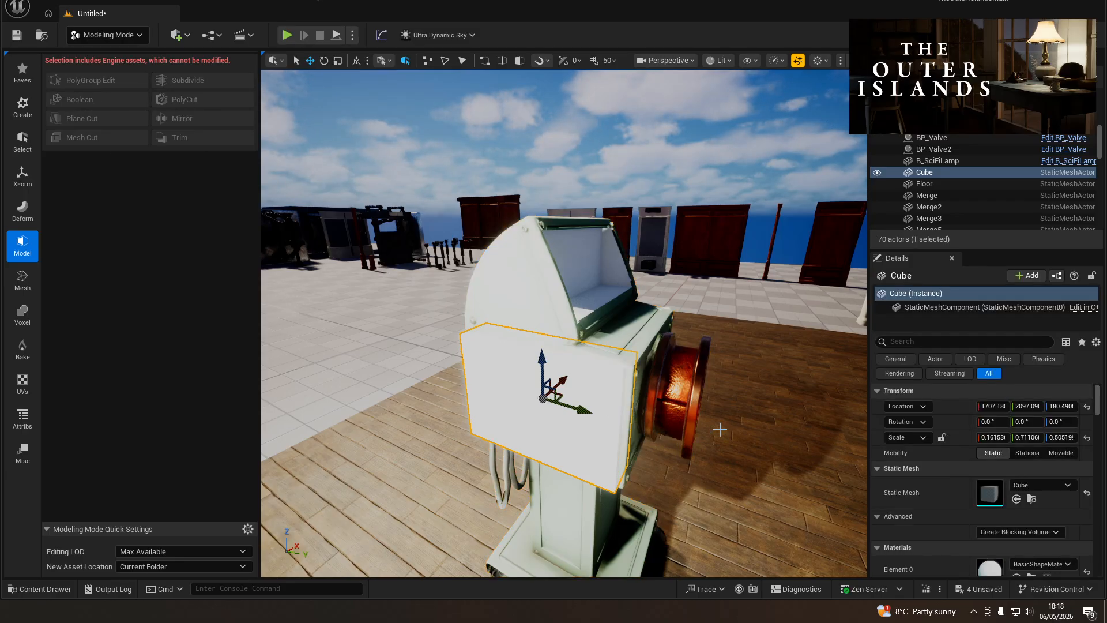
click(1017, 499)
- Combine the scanner and the remaining side panel into a new object with a Boolean set to Union
click(560, 341)
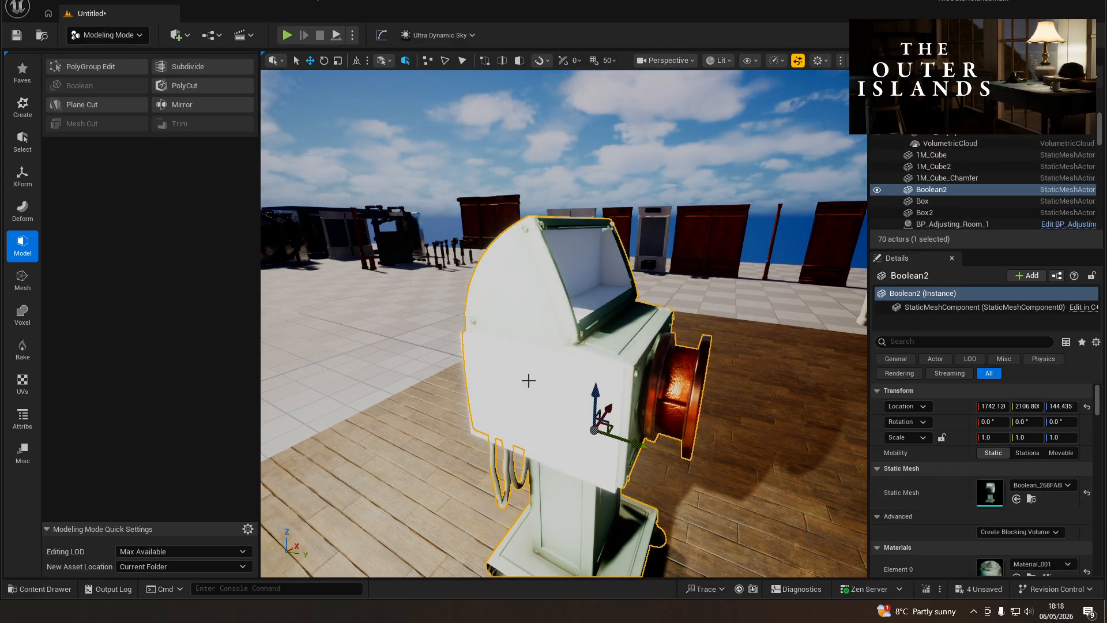
shift+click(525, 381)
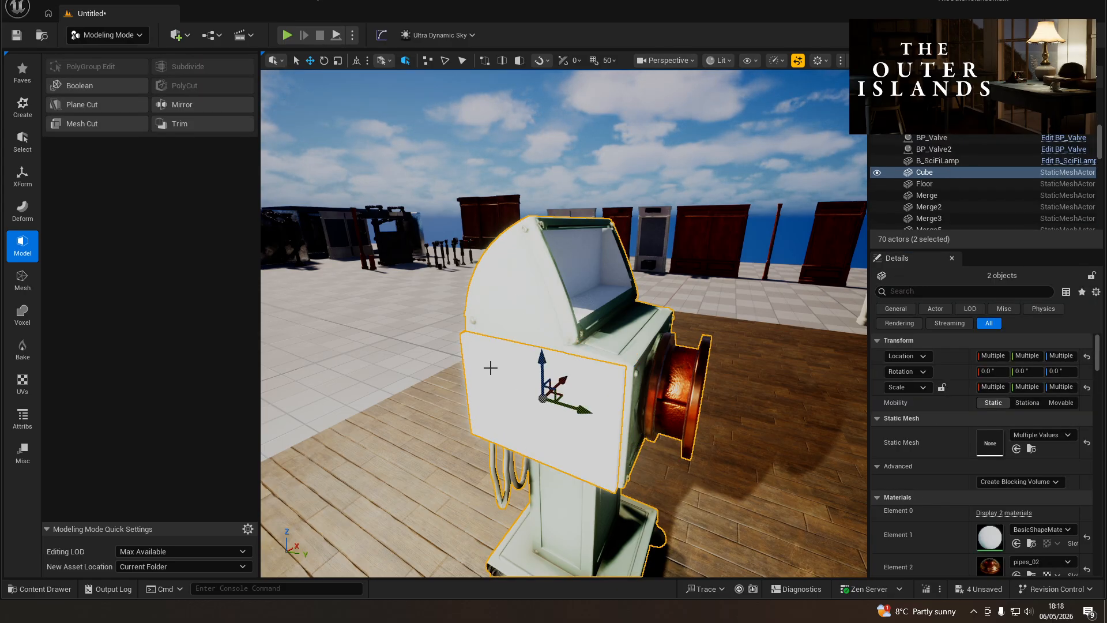
click(57, 86)
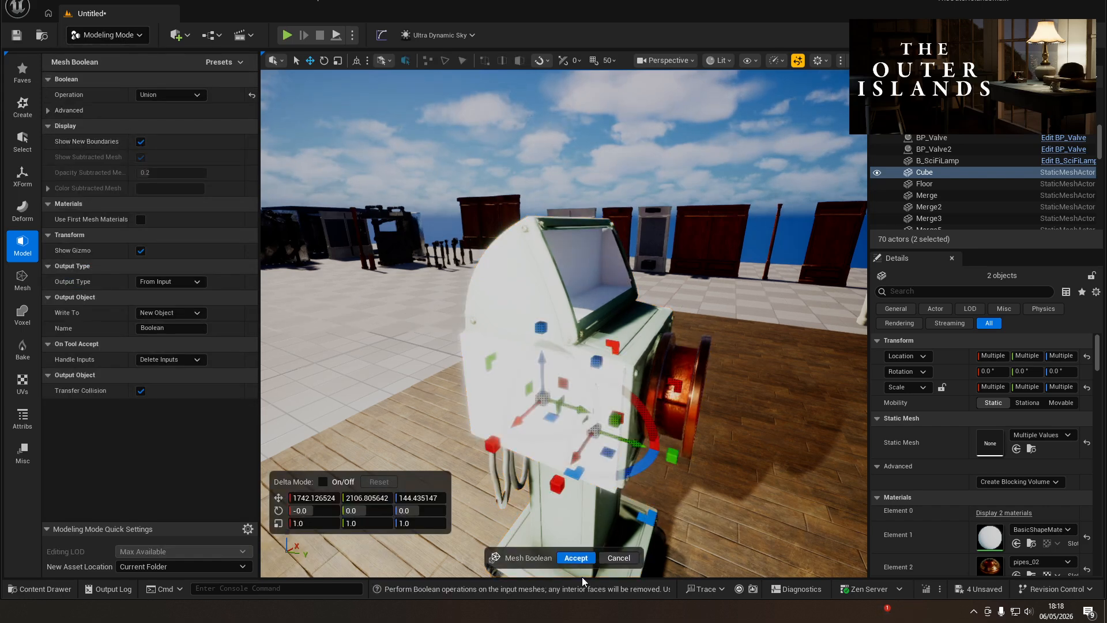
click(576, 558)
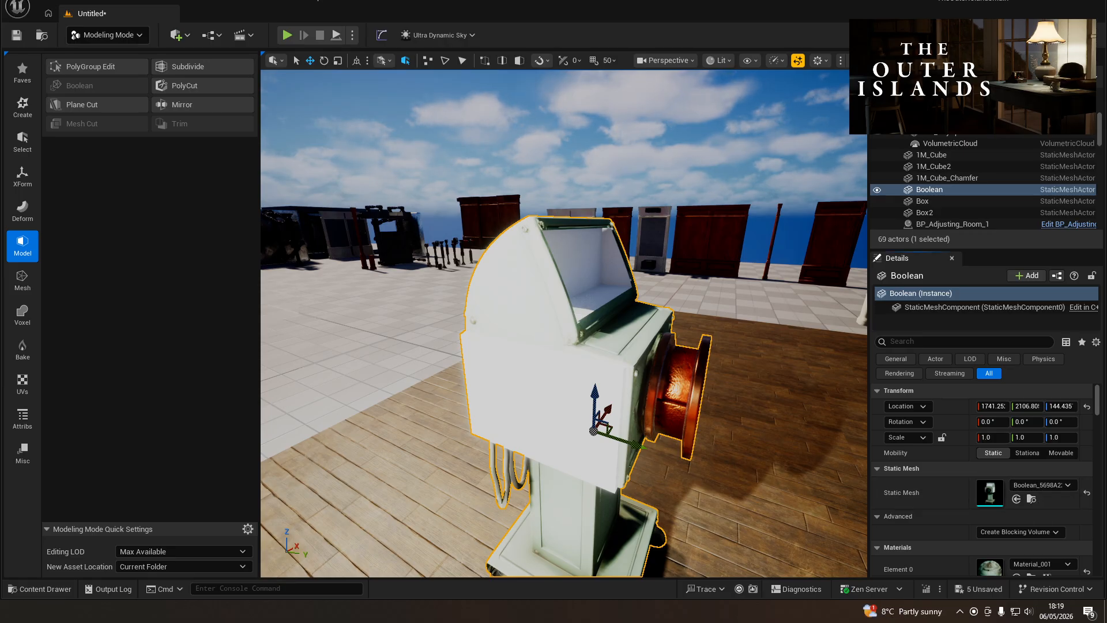
- Force-delete the superseded meshes from the scanner's StaticMeshes folder
drag(0, 155, 0, 151)
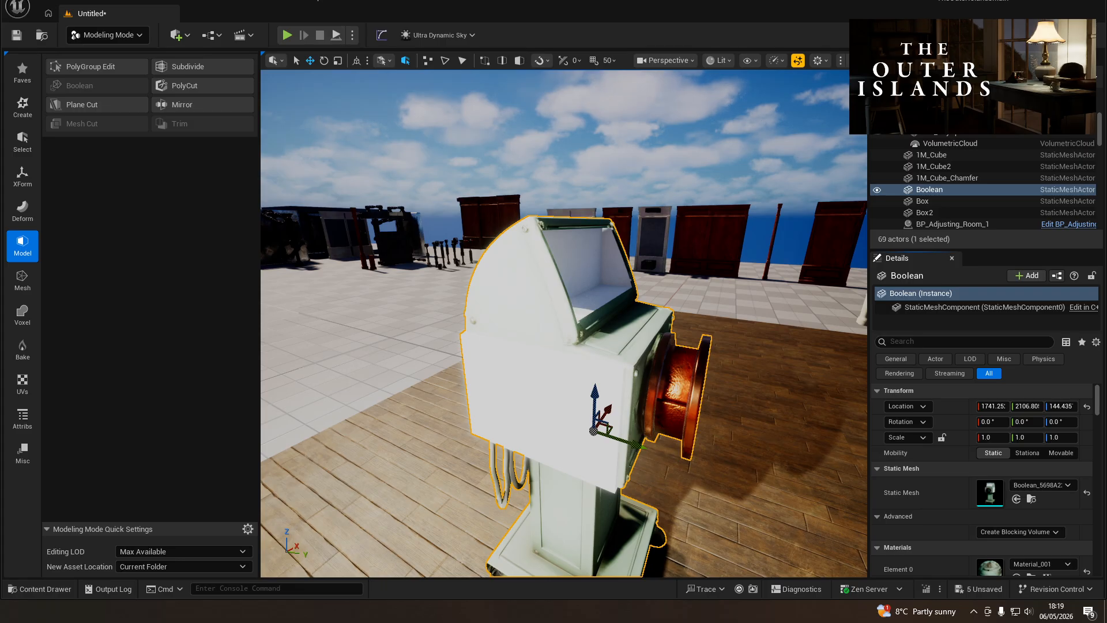
key(Delete)
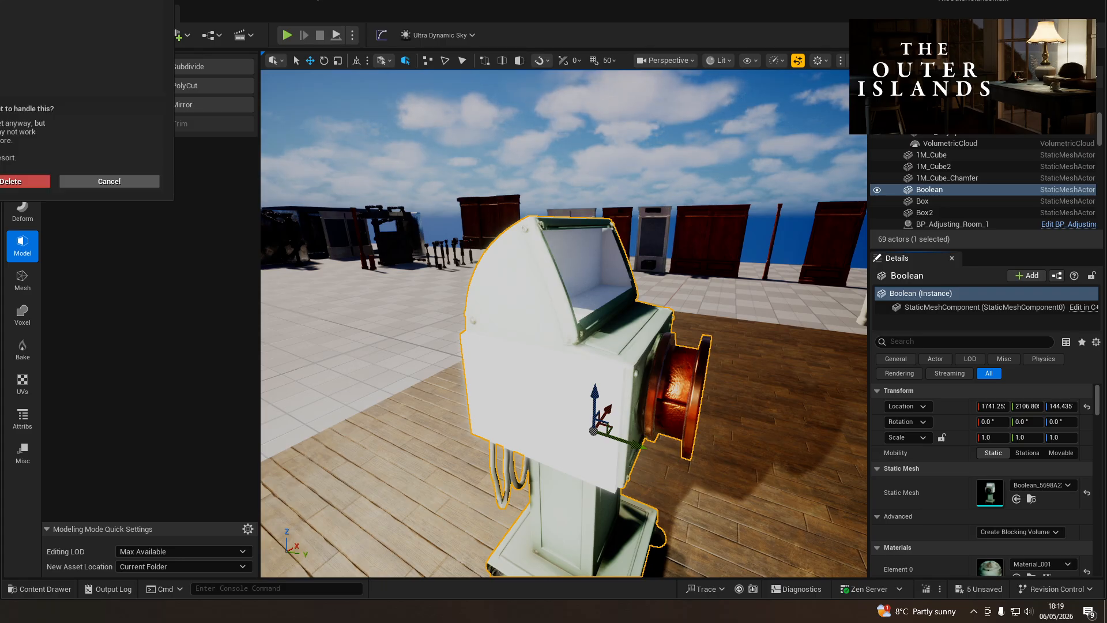
click(10, 181)
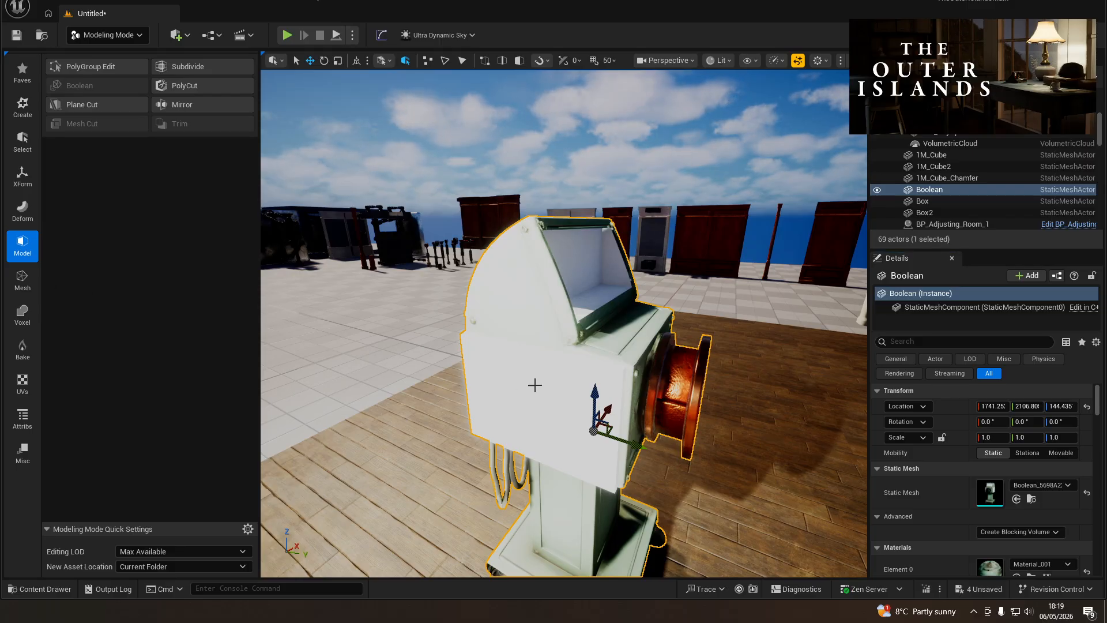
- Set the merged scanner's pivot to the bottom of its bounding box and save the level
key(d)
right_drag(586, 441, 323, 445)
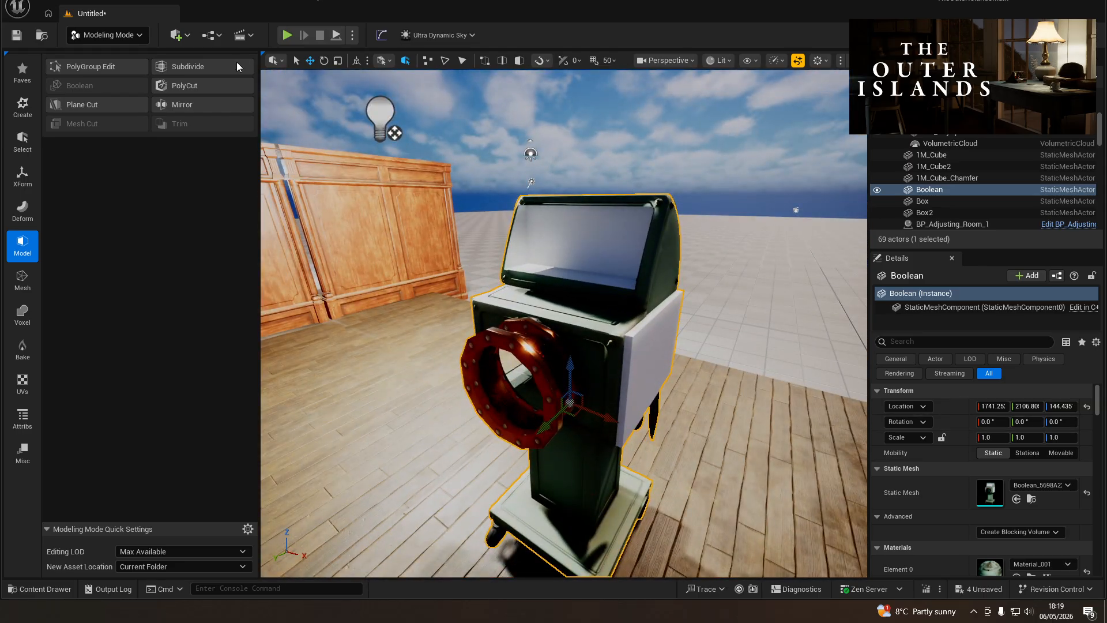
click(23, 176)
click(80, 104)
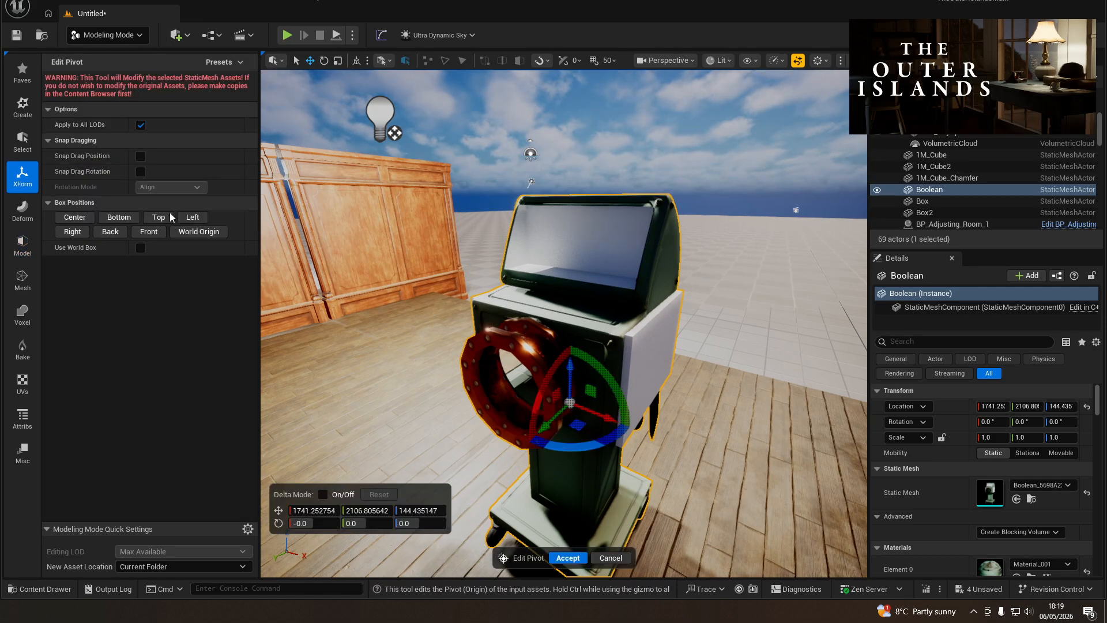
click(119, 217)
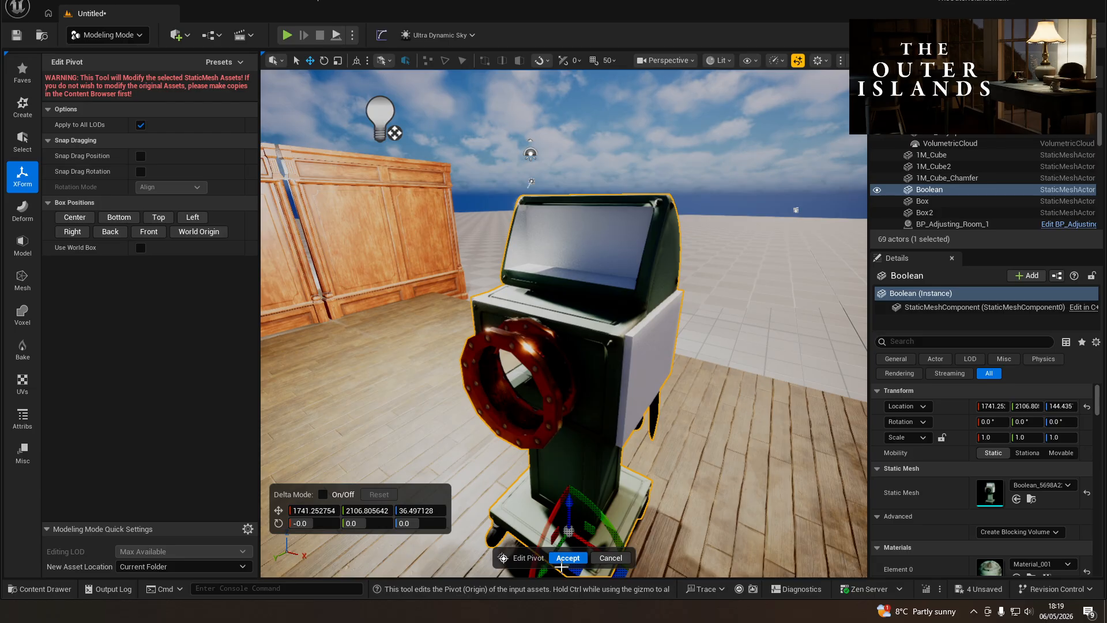
click(568, 558)
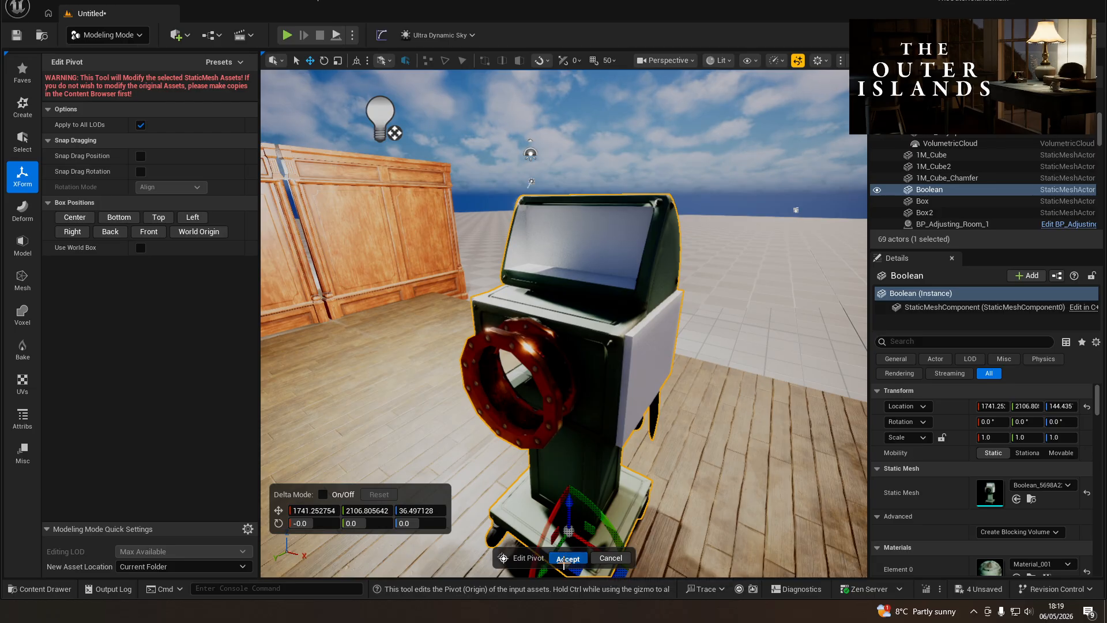
click(17, 35)
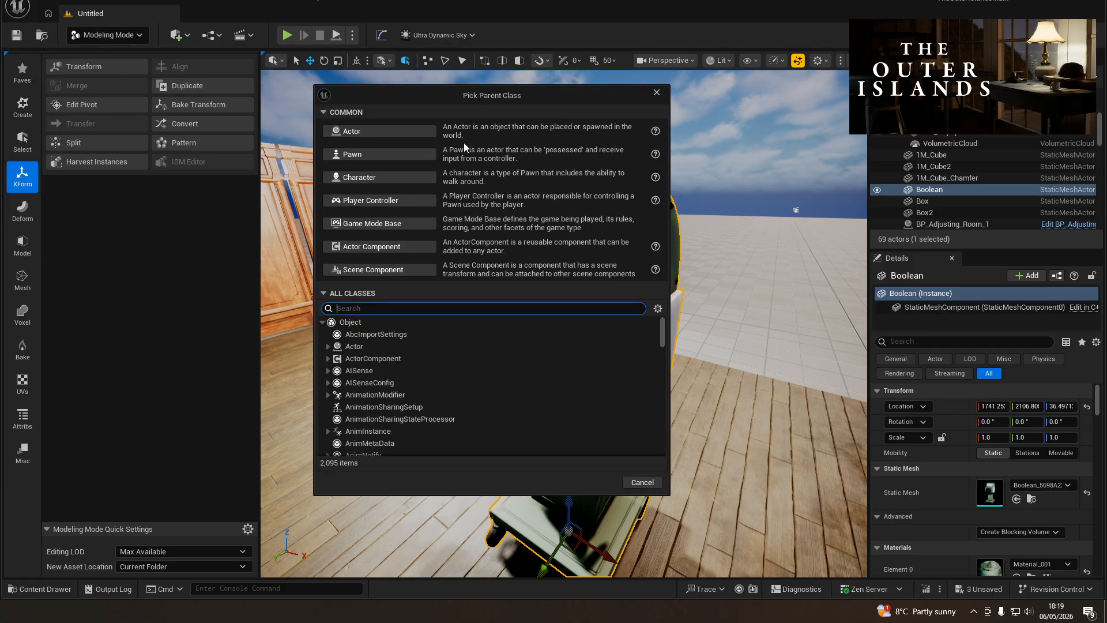
- Create a Blueprint class with Actor as its parent in the StaticMeshes folder and name it BP_Bracelet_Scanner
click(392, 133)
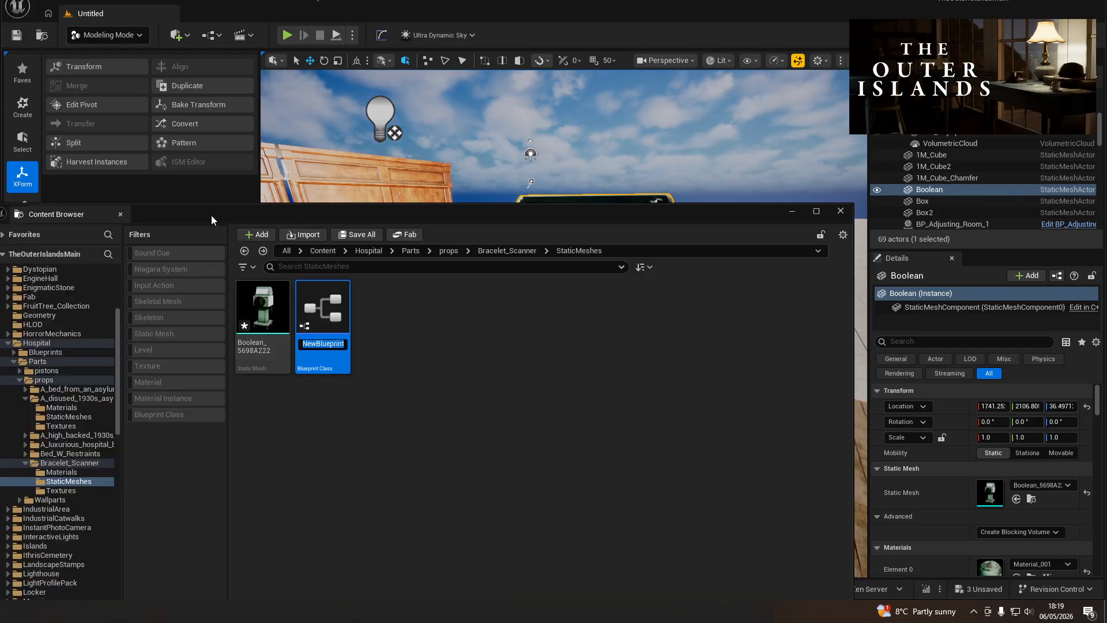
text(BP_)
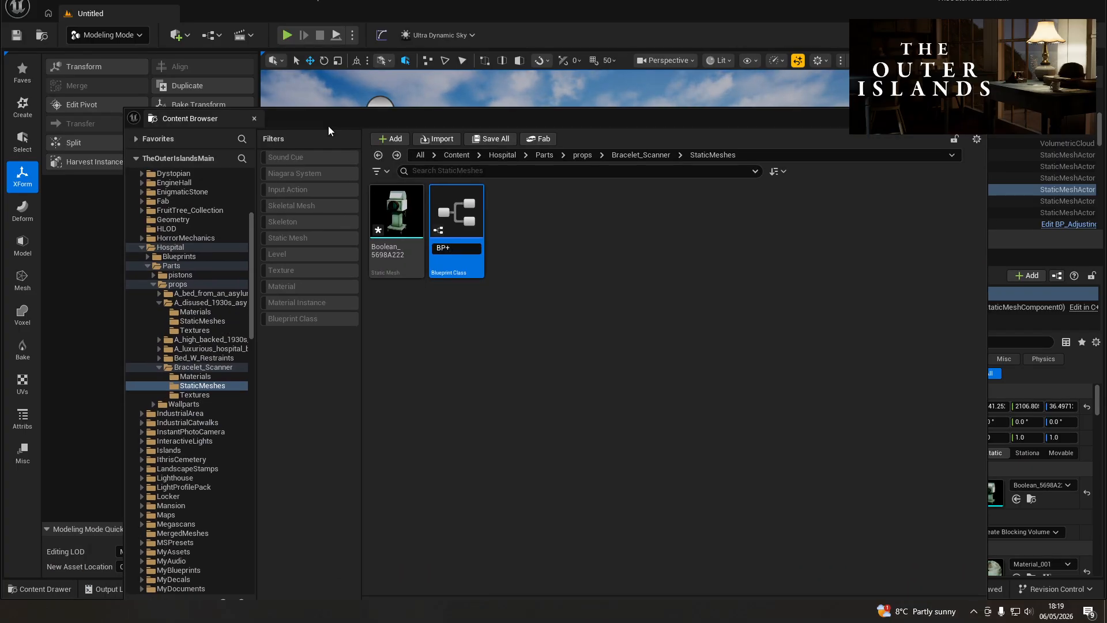
text(Br)
text(acelet_Scanner)
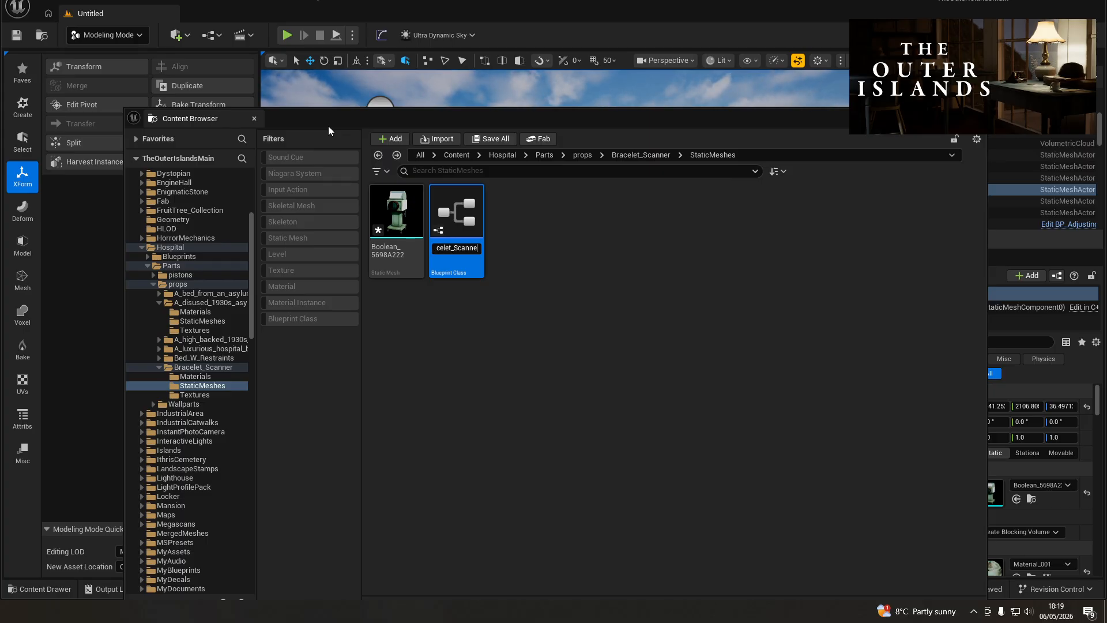
- Confirm the BP_Bracelet_Scanner name and rename the merged scanner's static mesh as SM_Bracelet_Scanner
key(Return)
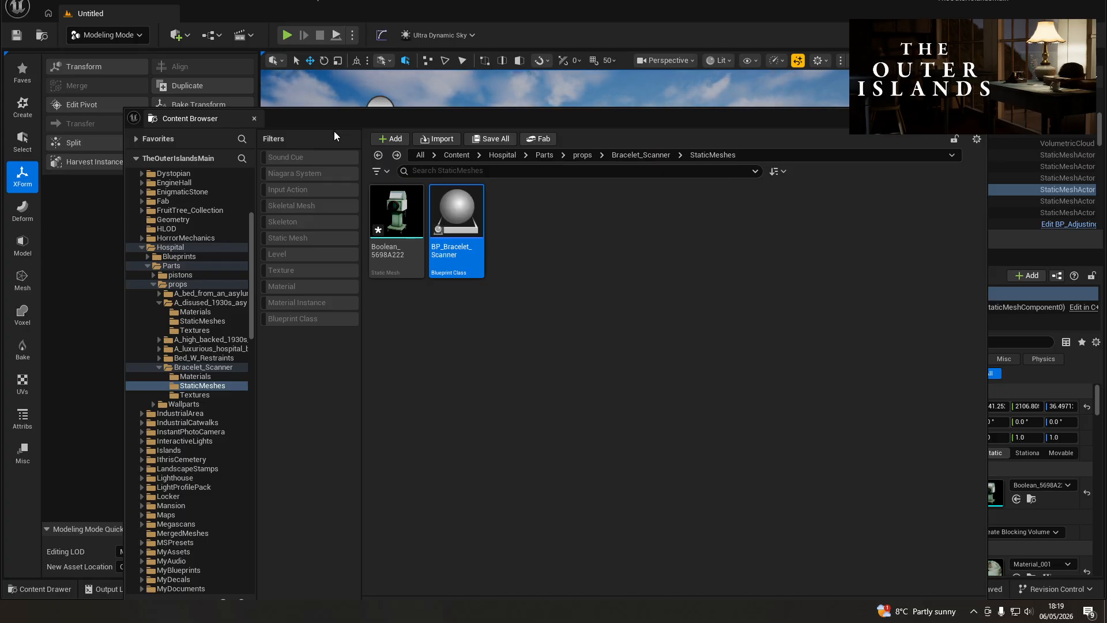
click(398, 246)
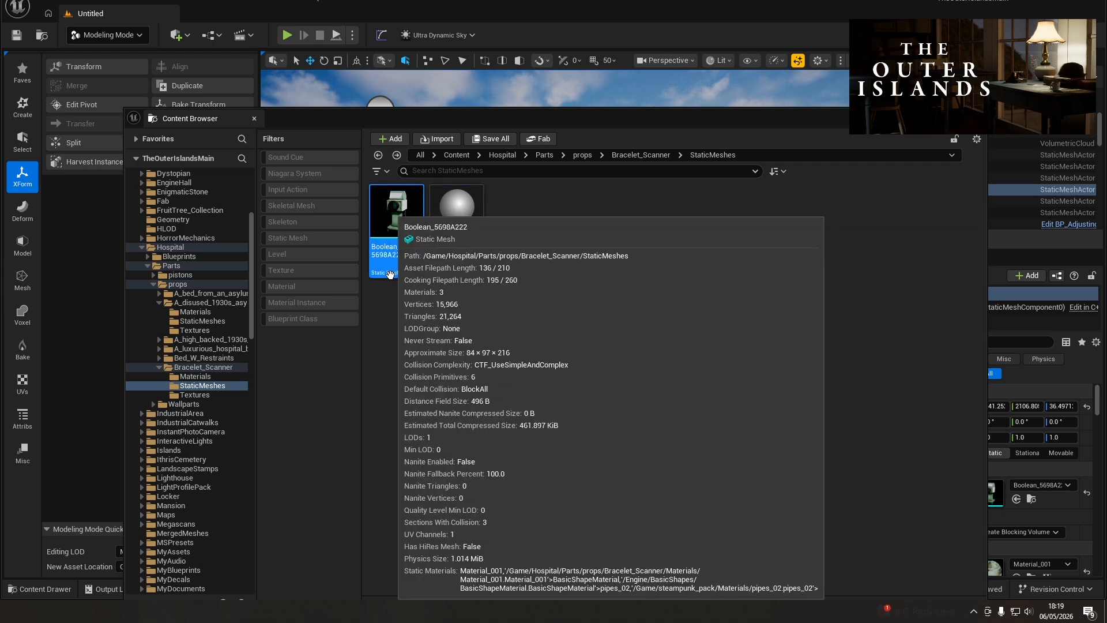
click(406, 256)
text(SM_Bracelet_Scanner)
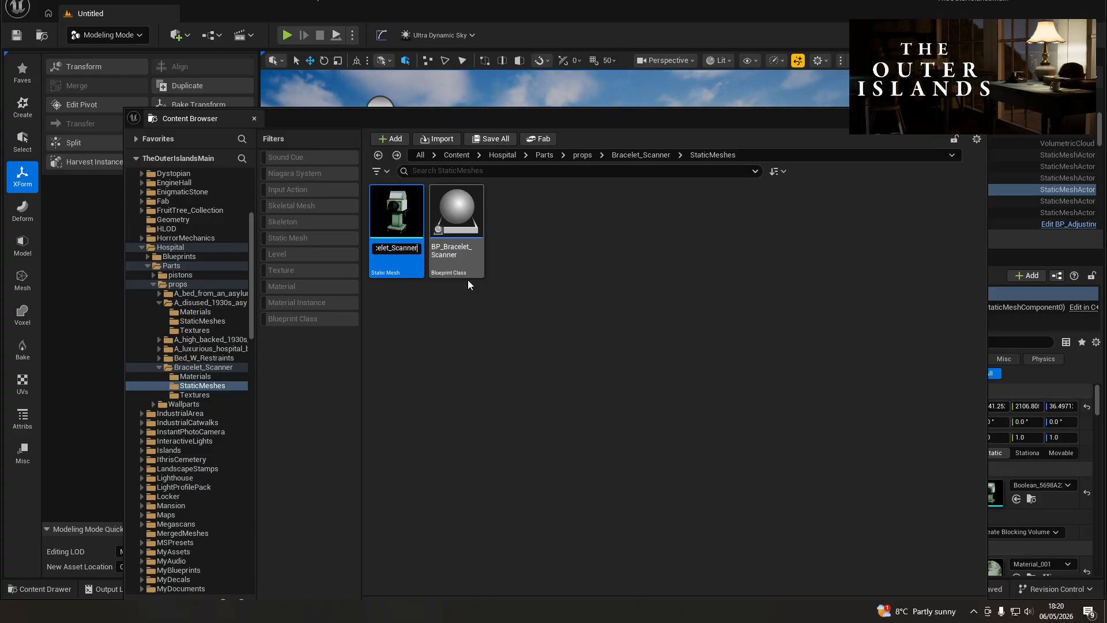
key(Return)
- Open the BP_Bracelet_Scanner Blueprint in a maximized editor and enlarge its viewport
click(383, 241)
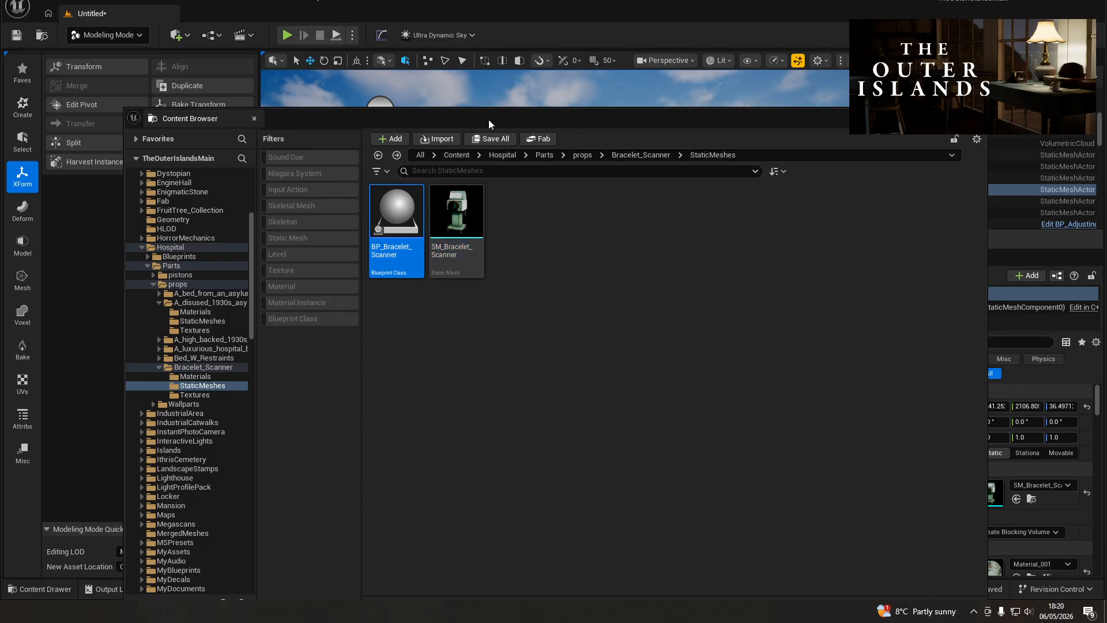
drag(489, 119, 489, 0)
drag(0, 144, 431, 59)
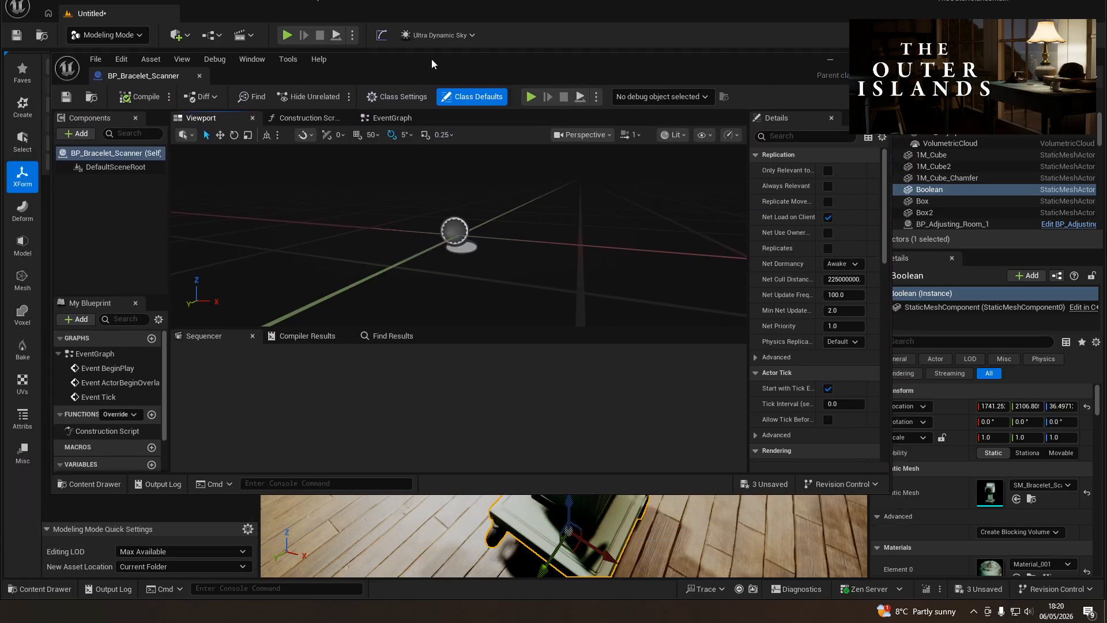
double_click(431, 58)
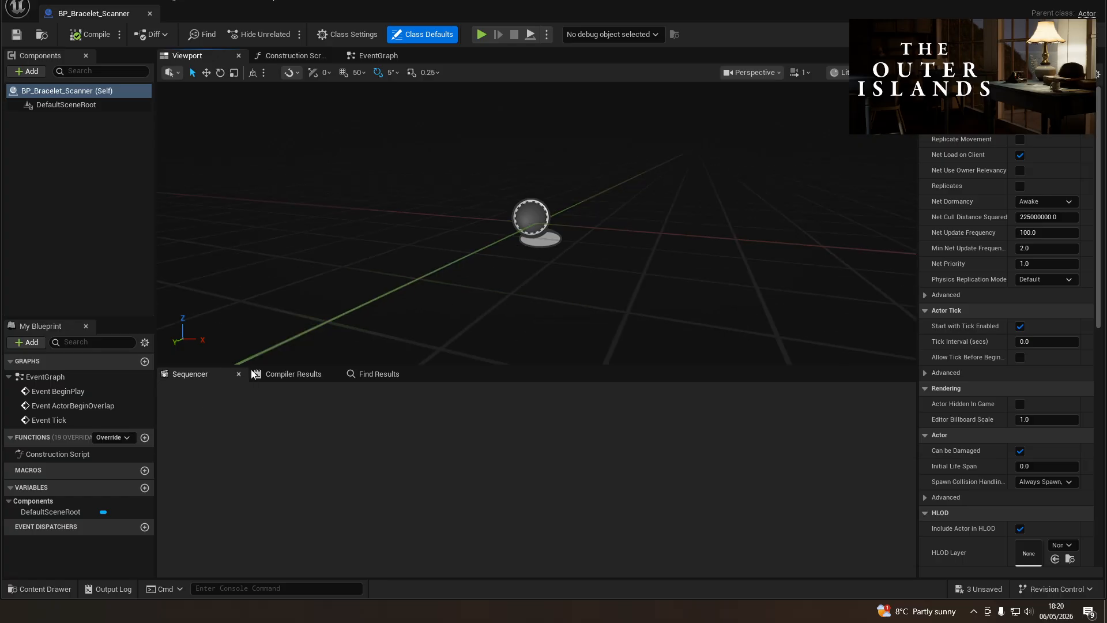
drag(264, 366, 276, 497)
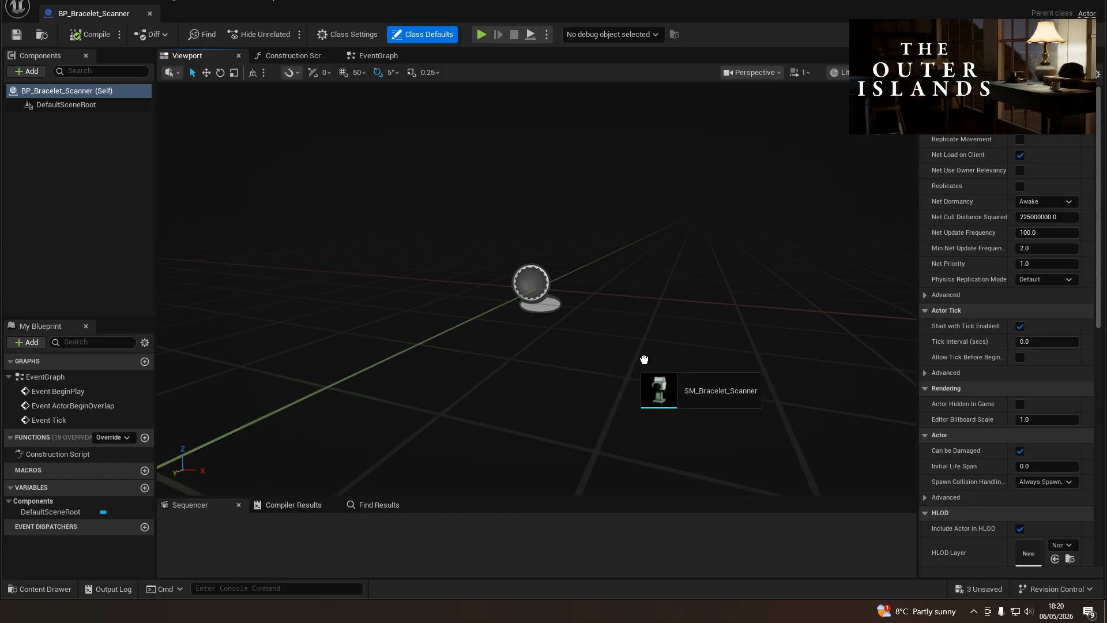
- Add the SM_Bracelet_Scanner mesh as a component under DefaultSceneRoot, and save and compile the Blueprint
drag(649, 358, 649, 358)
mouse_move(621, 378)
right_down()
mouse_move(632, 412)
mouse_move(629, 353)
mouse_move(629, 367)
right_up()
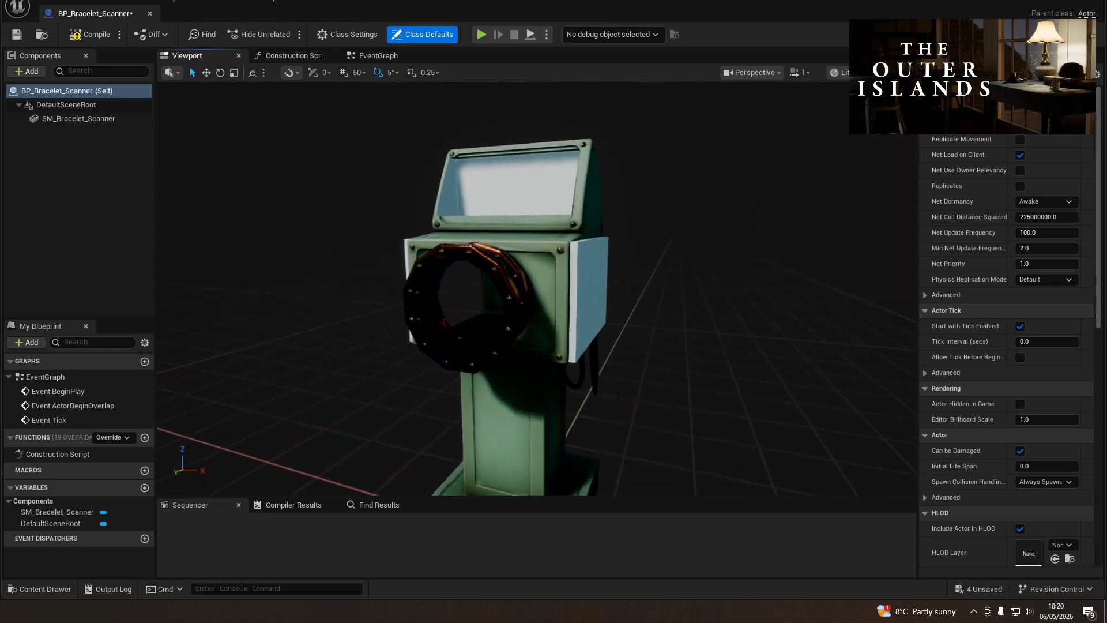
click(17, 34)
click(90, 33)
- Add the BP_Component01 gear Blueprint to the bracelet scanner as a child actor component
click(268, 332)
right_drag(268, 332, 429, 332)
key(a)
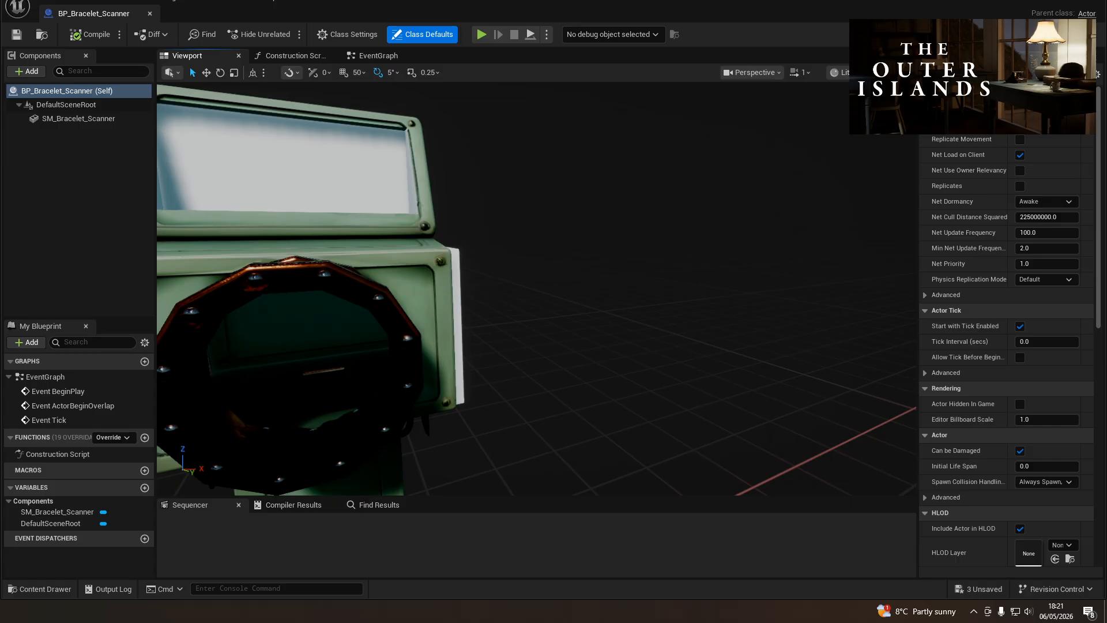
key(s)
right_drag(353, 353, 345, 353)
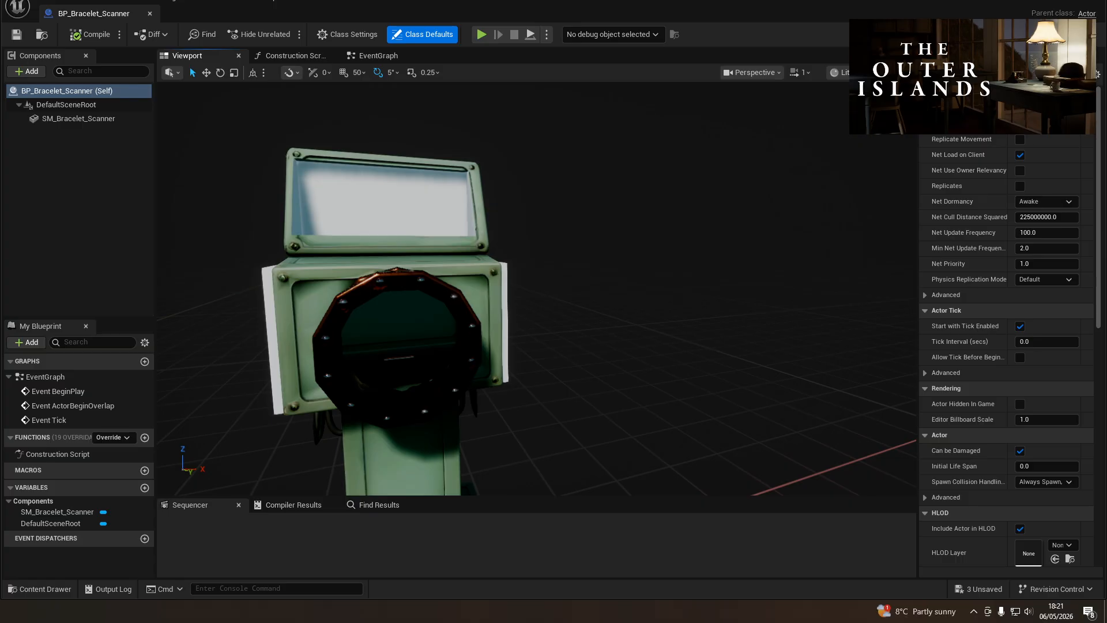
drag(401, 369, 392, 326)
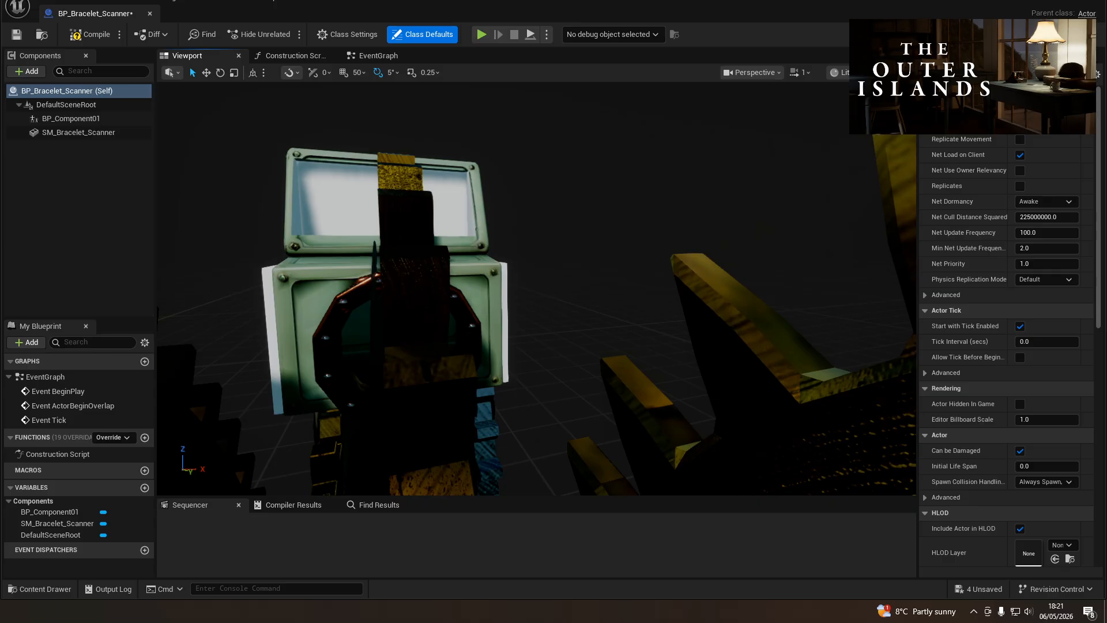
right_drag(648, 232, 656, 236)
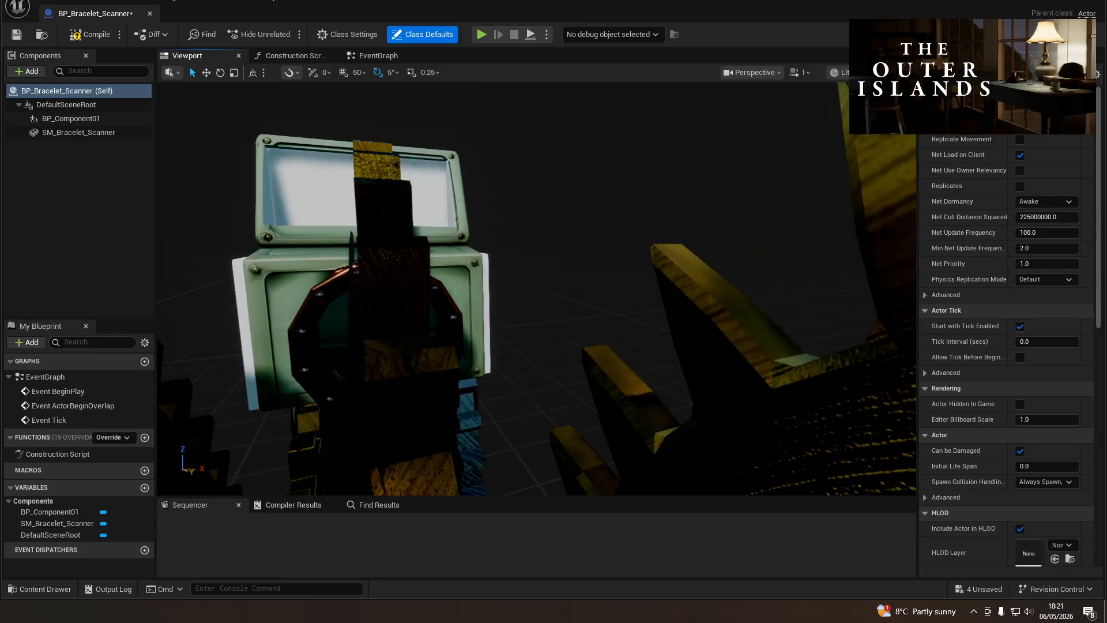
- Lock the scale proportions of the BP_Component01 gear component and shrink it uniformly to about 0.11
click(716, 299)
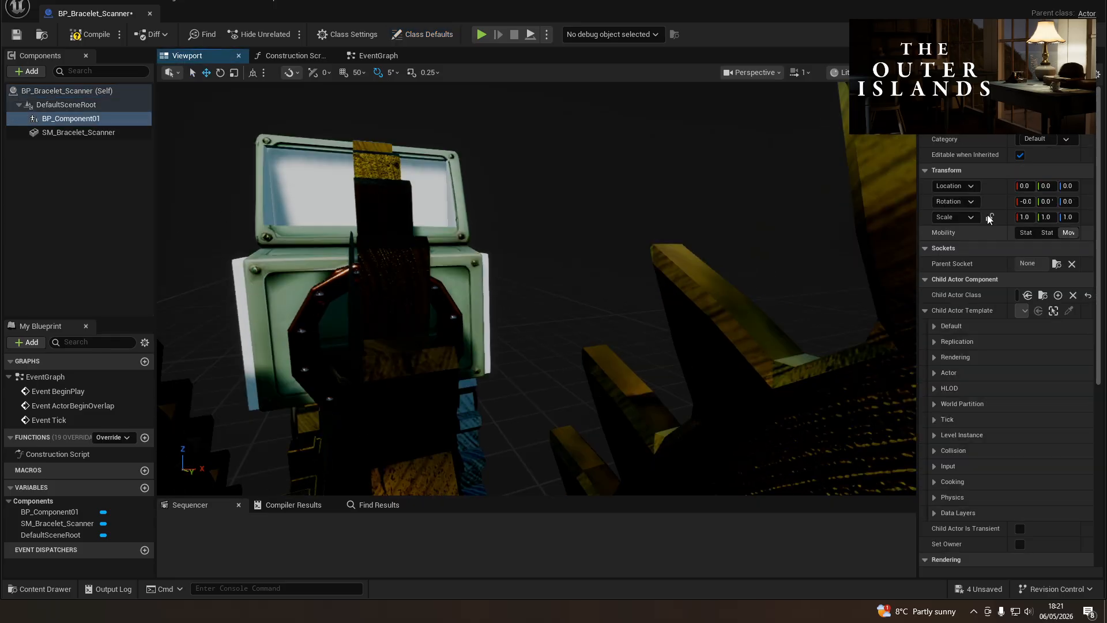
click(989, 217)
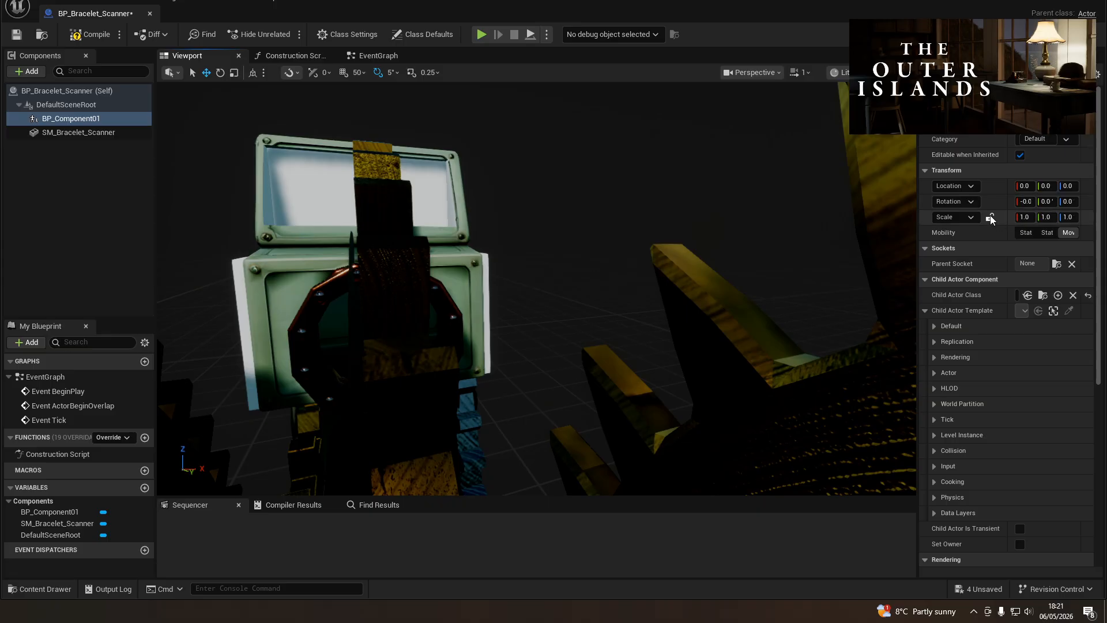
drag(1026, 217, 985, 216)
key(s)
right_drag(670, 267, 504, 316)
key(d)
key(w)
- Rotate the gear component about -89 degrees around Z so it faces the scanner's front opening
key(r)
drag(557, 310, 623, 330)
key(e)
right_drag(501, 323, 605, 320)
key(a)
key(w)
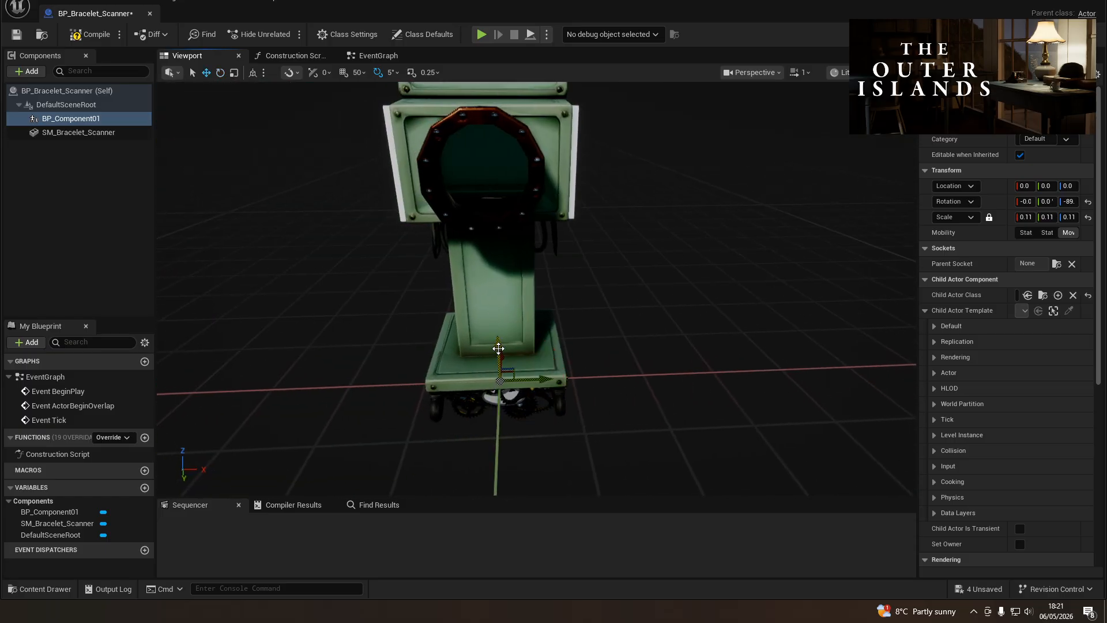
- Raise the gear component to a Z location of about 143, level with the scanner's round porthole
drag(499, 348, 510, 104)
mouse_move(510, 103)
right_down()
mouse_move(415, 107)
mouse_move(381, 95)
mouse_move(357, 126)
mouse_move(518, 124)
mouse_move(536, 141)
mouse_move(523, 108)
right_up()
key(d)
key(s)
key(a)
key(w)
key(w)
- Set the gear component's uniform scale to 0.1 so it fits inside the porthole
click(1021, 217)
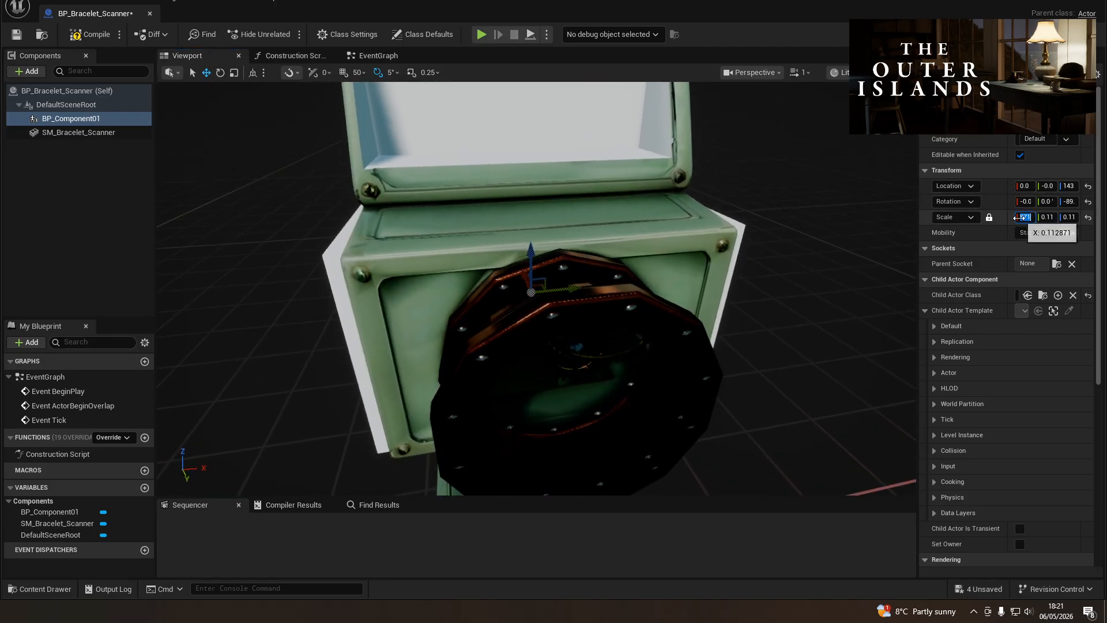
text(0.1)
key(Tab)
right_drag(499, 145, 441, 135)
key(s)
key(d)
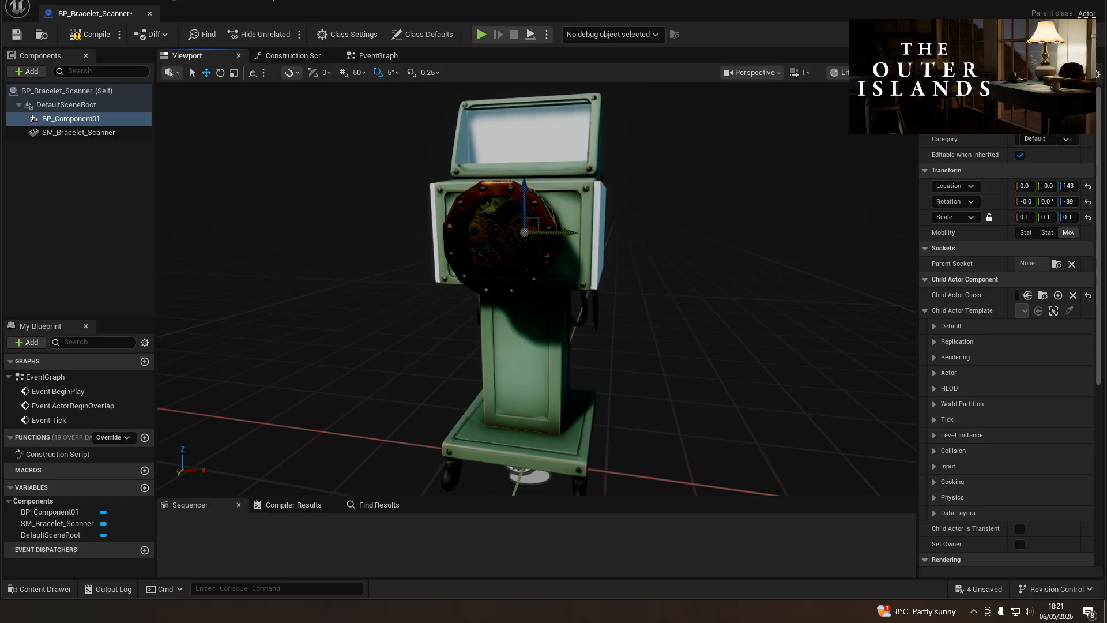
- Set the Set Timer by Event time in BP_Component01 to 0.02, and compile and save both it and BP_Bracelet_Scanner
double_click(33, 119)
click(508, 208)
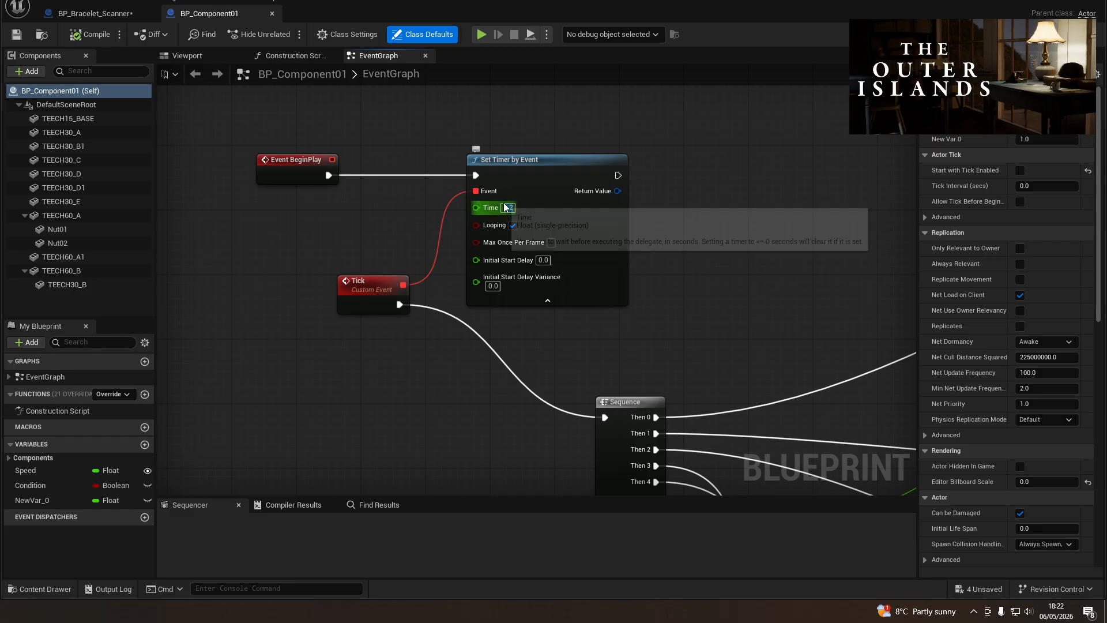
text(0.02)
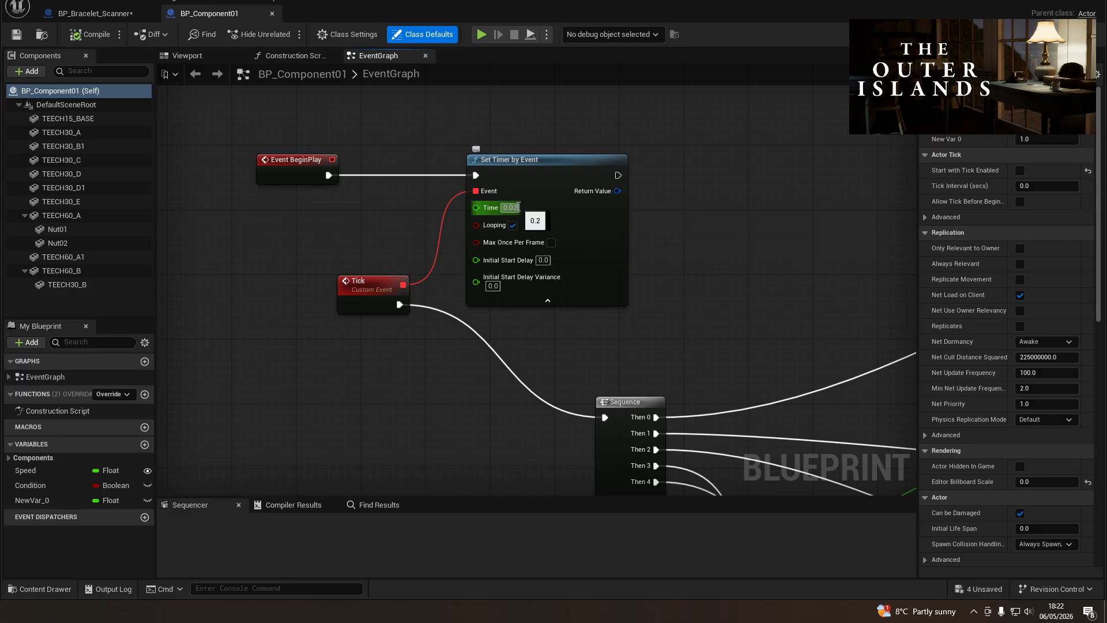
key(Return)
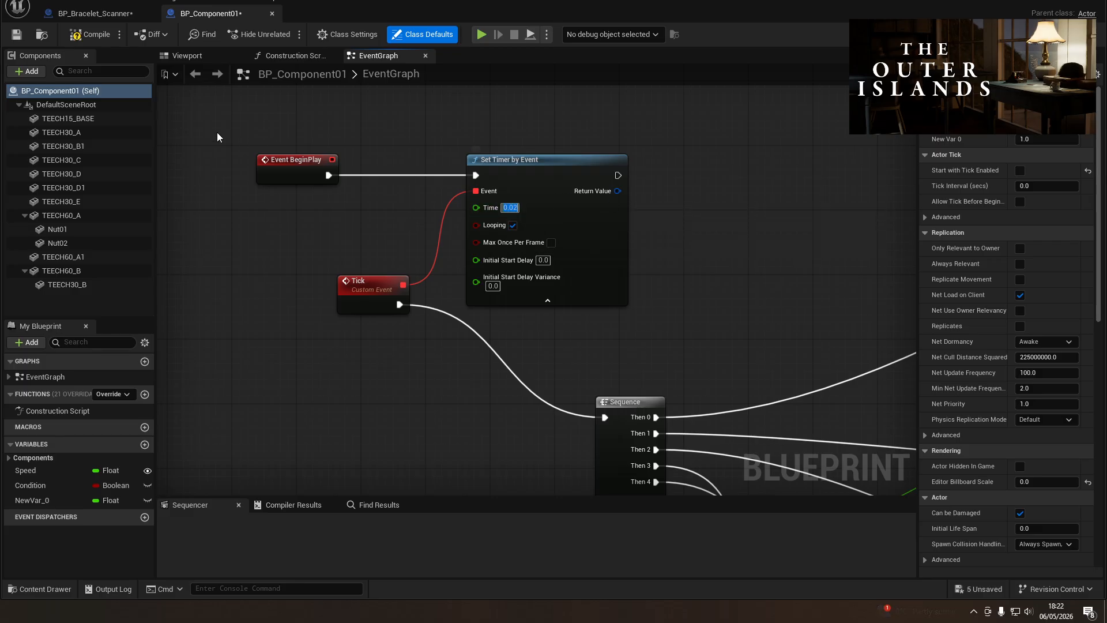
click(81, 36)
click(18, 37)
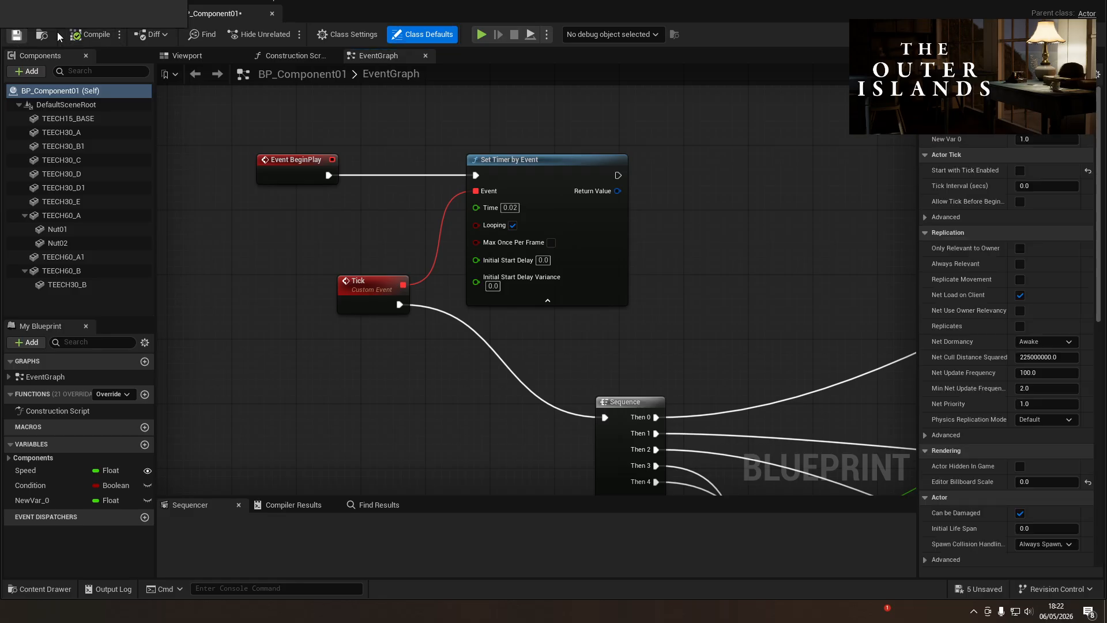
middle_click(216, 17)
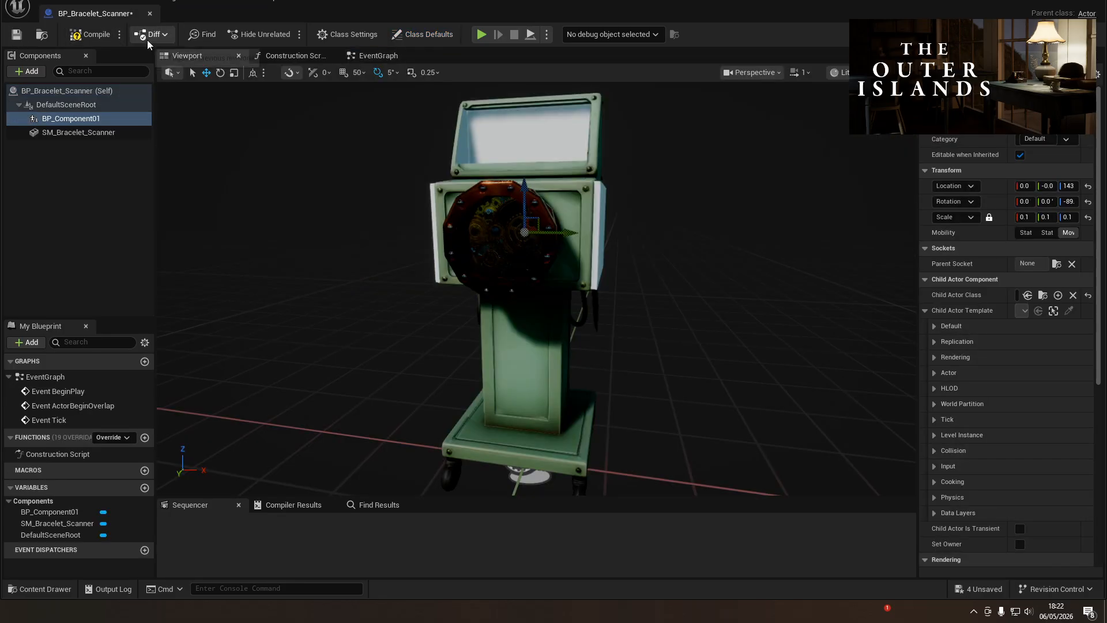
click(81, 34)
click(17, 35)
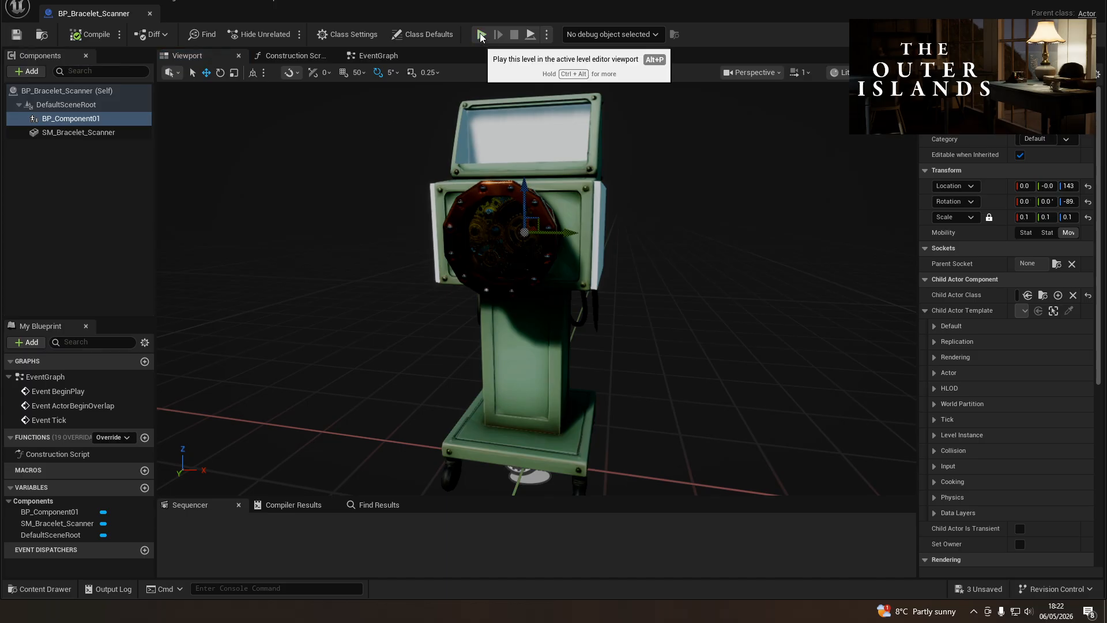
- Delete the Boolean scanner actor from the level and place BP_Bracelet_Scanner on the wooden floor instead
drag(508, 7, 0, 0)
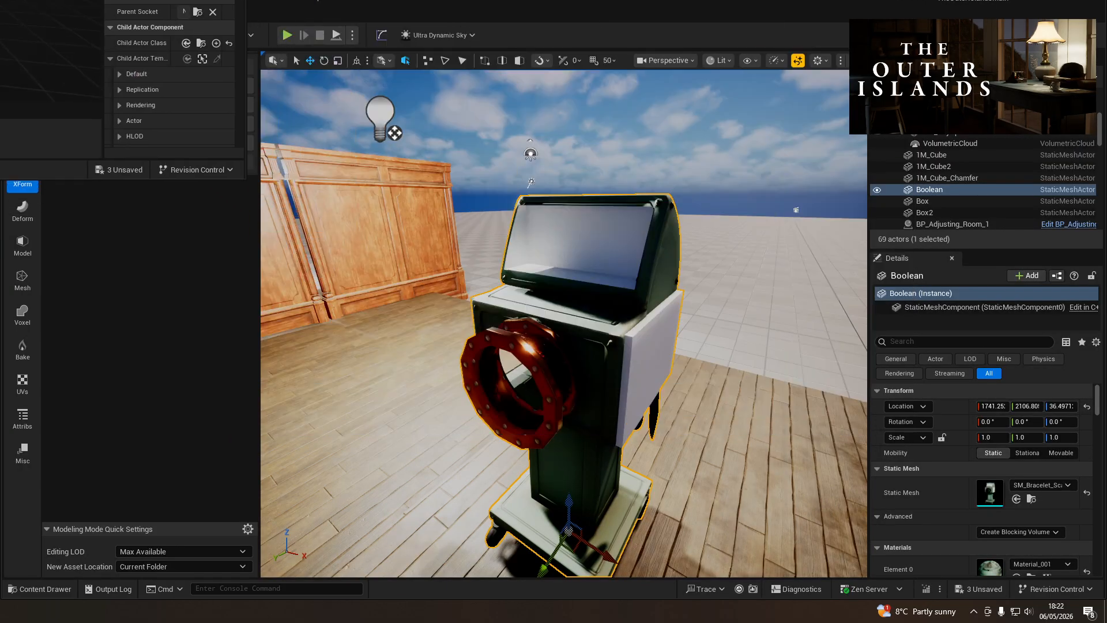
right_drag(564, 323, 657, 285)
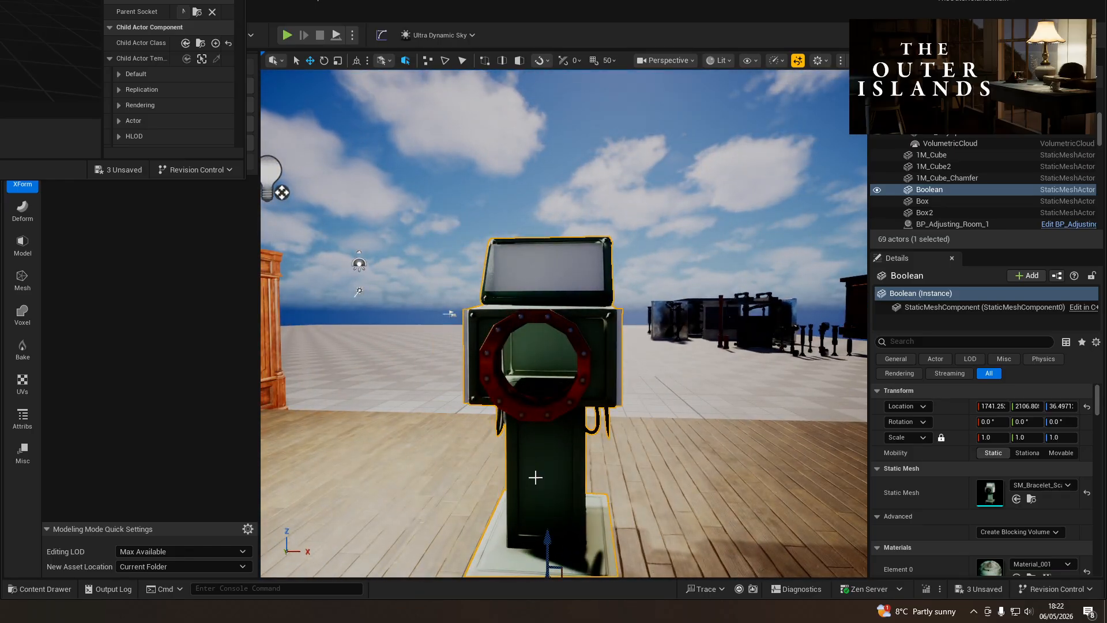
key(Delete)
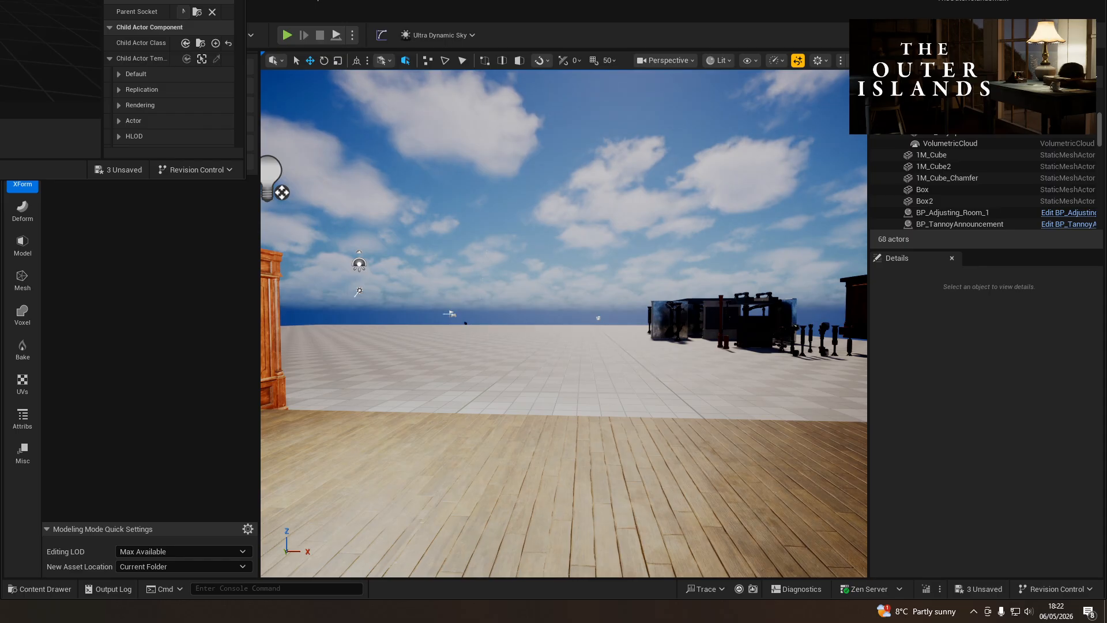
drag(123, 0, 110, 0)
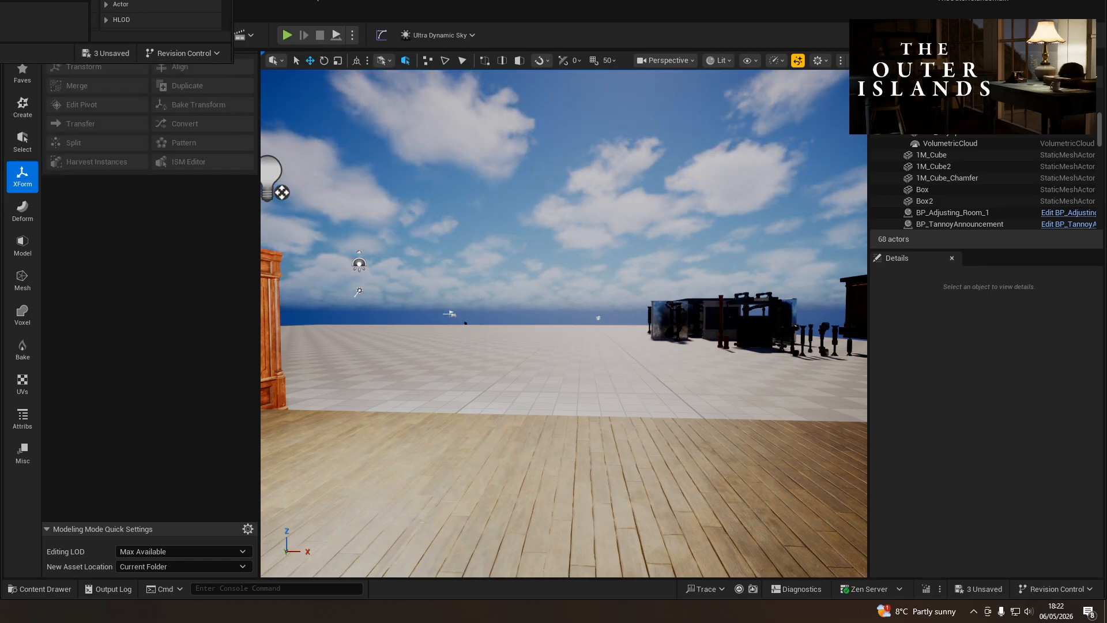
drag(432, 483, 582, 546)
- Play the level from the floor in front of the scanner and examine its gears from both sides
right_drag(581, 546, 556, 572)
key(s)
right_click(574, 538)
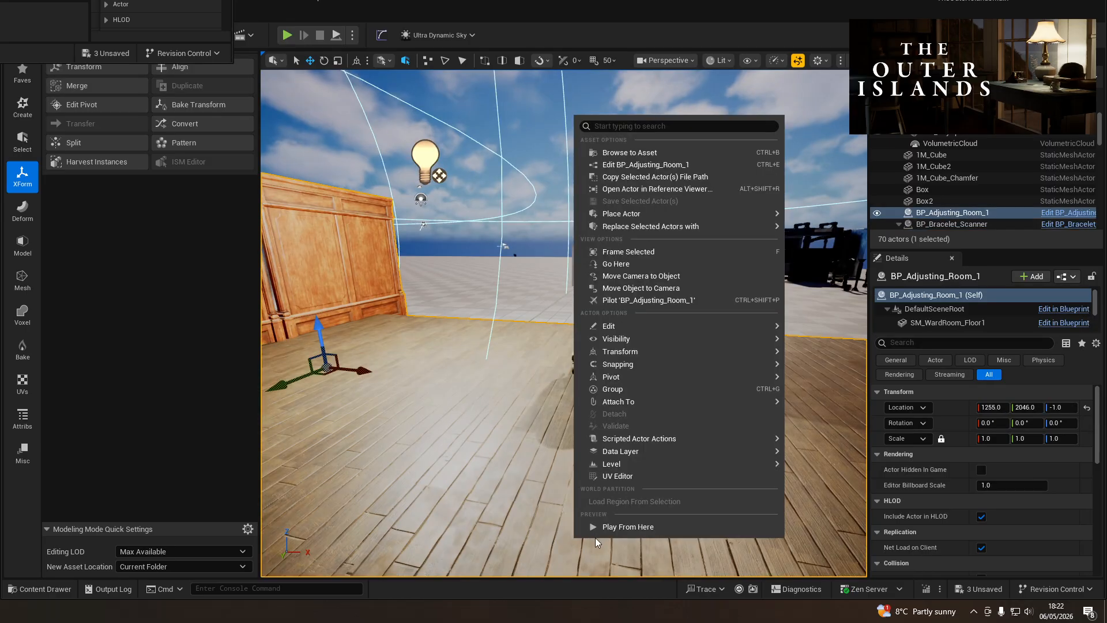
click(604, 527)
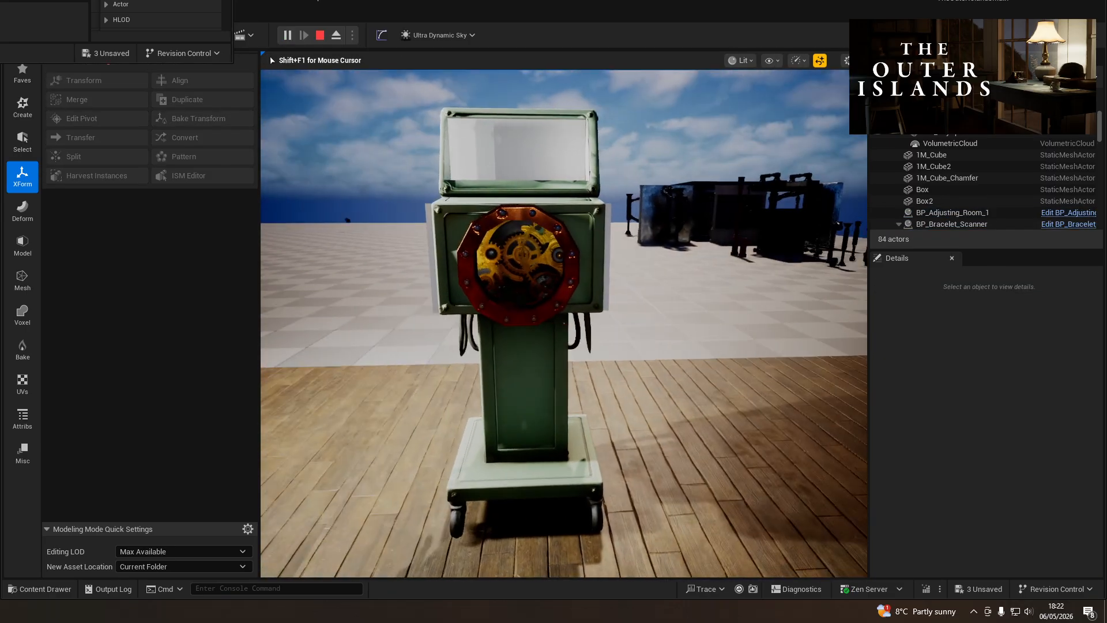
key(w)
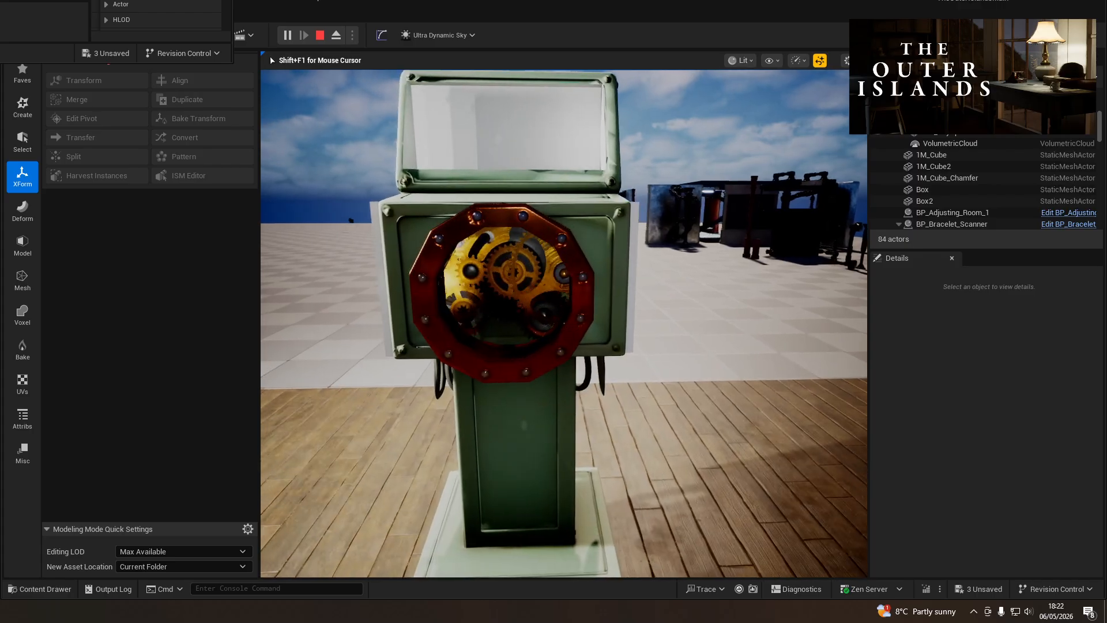
key(d)
key(a)
key(d)
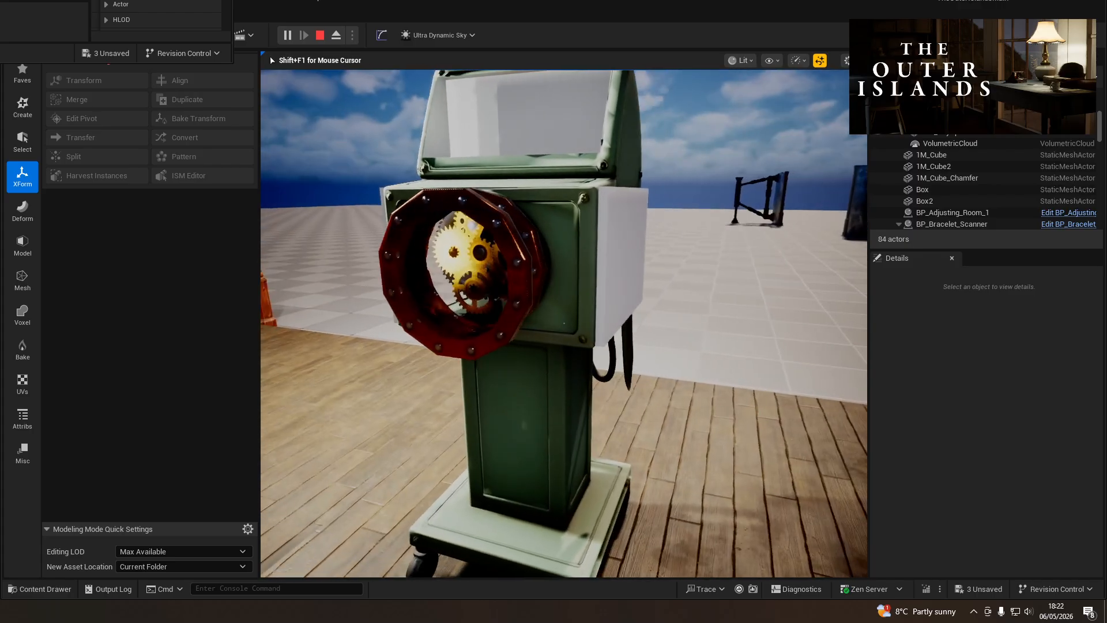
key(a)
key(a)
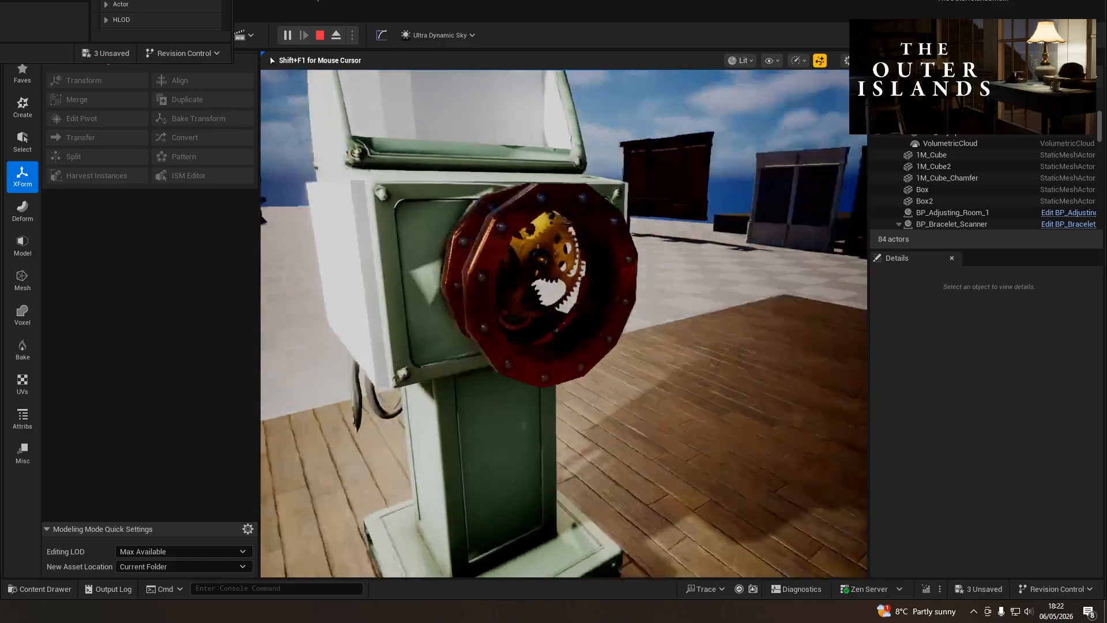
key(d)
key(d)
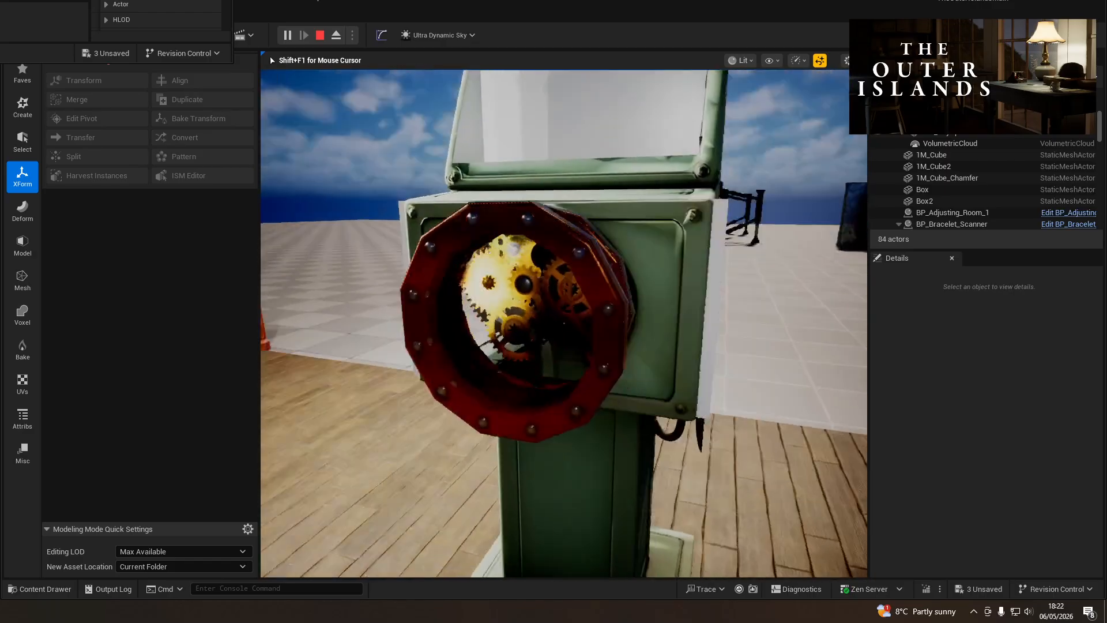
key(a)
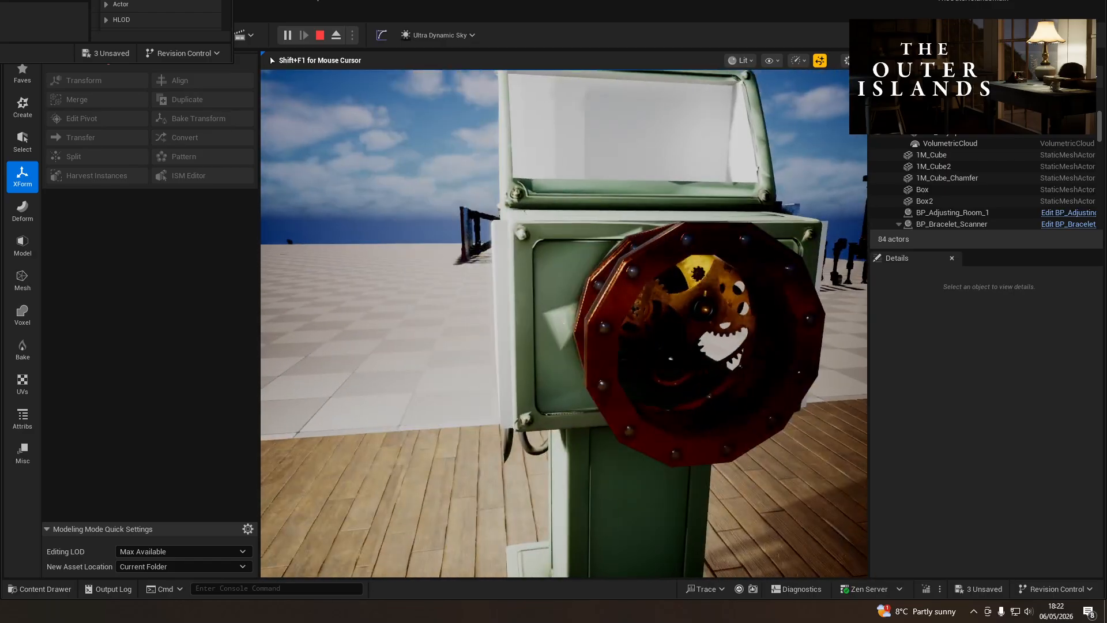
key(Escape)
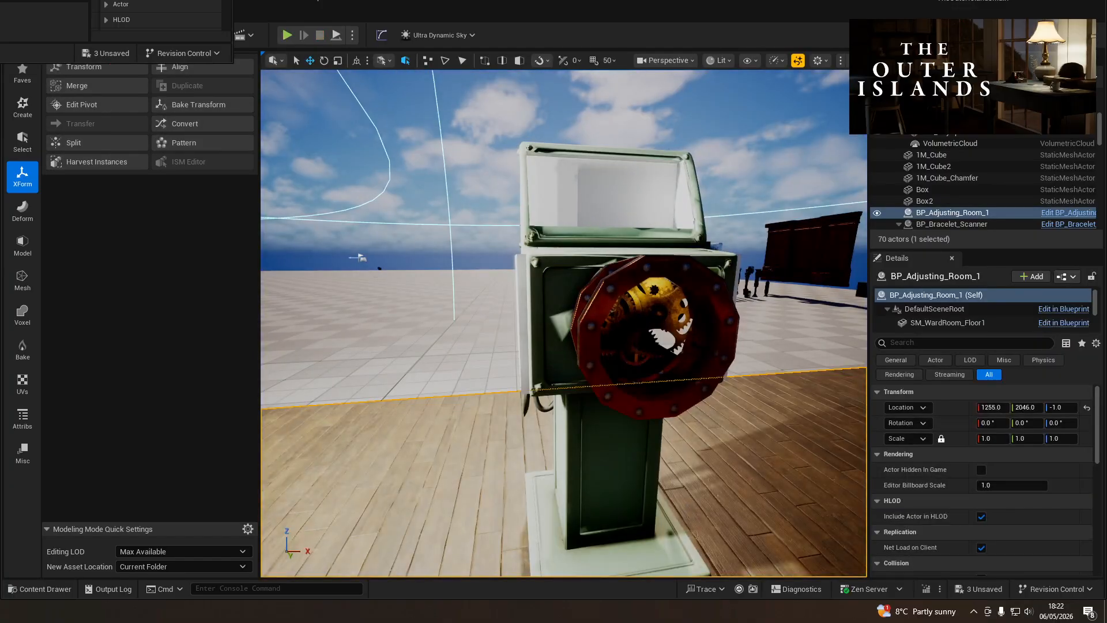
- In the BP_Bracelet_Scanner Blueprint, open Material_001 from the Element 0 slot of the SM_Bracelet_Scanner component
click(951, 224)
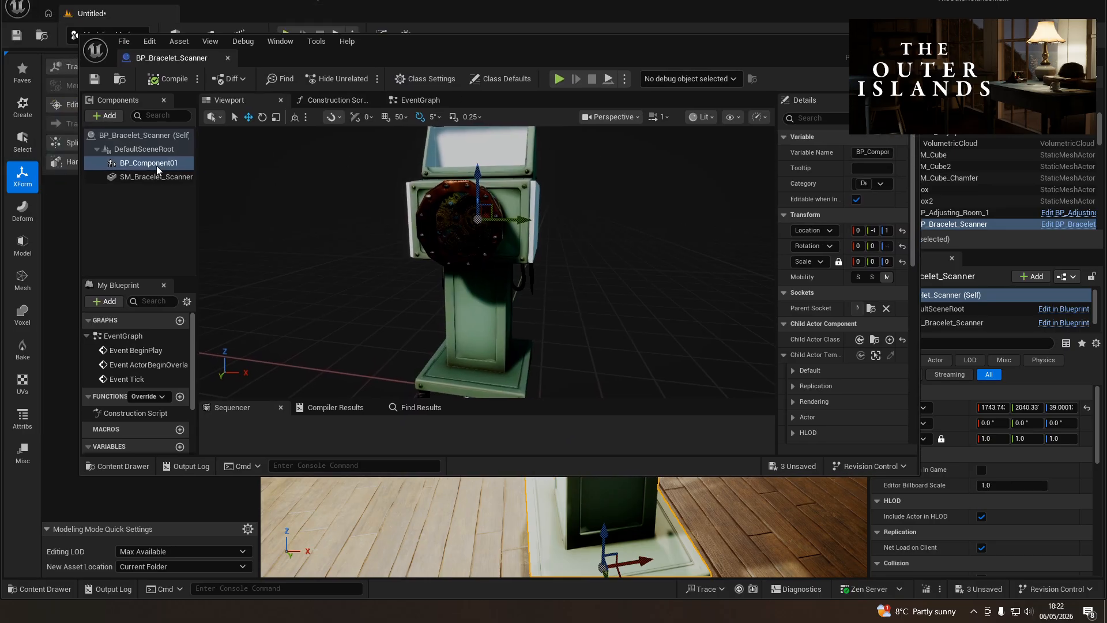
click(155, 147)
click(157, 164)
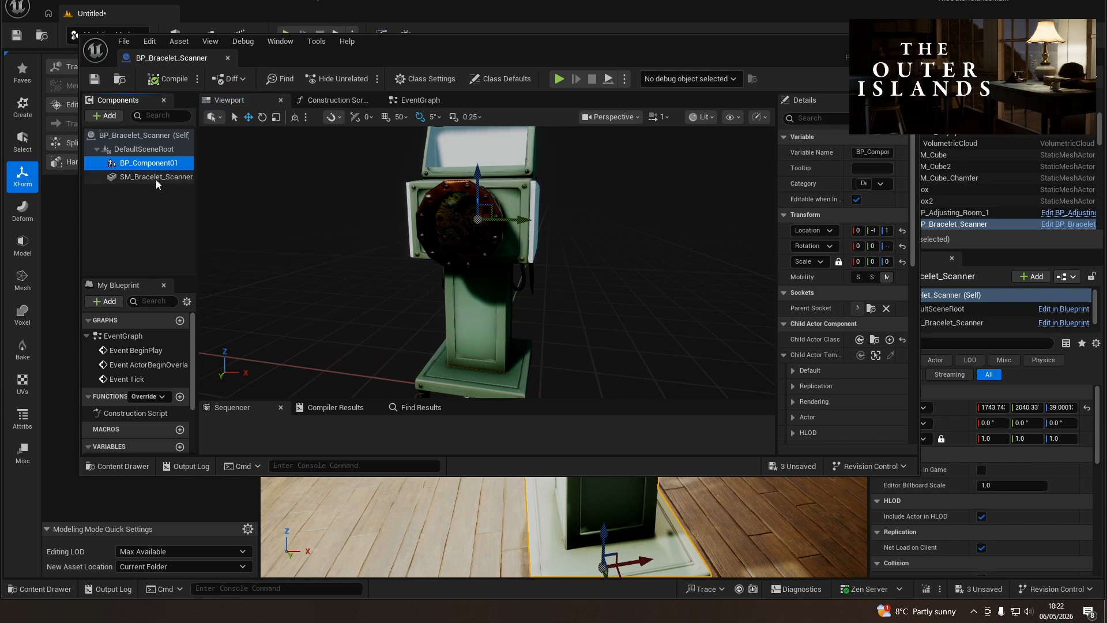
click(156, 177)
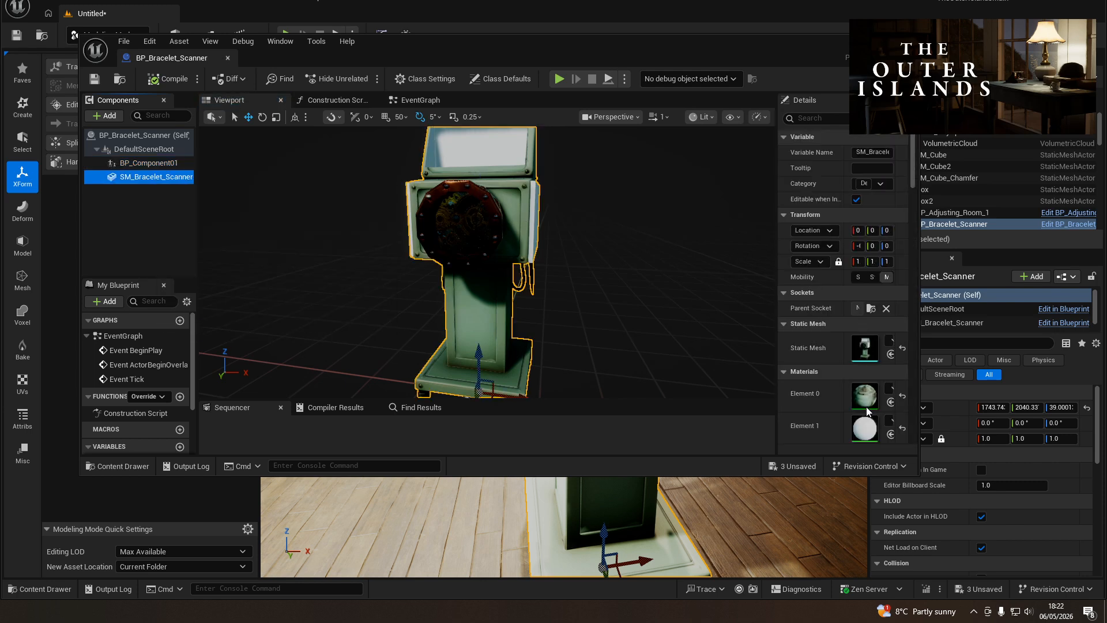
scroll(866, 406, down, 3)
click(859, 319)
double_click(858, 319)
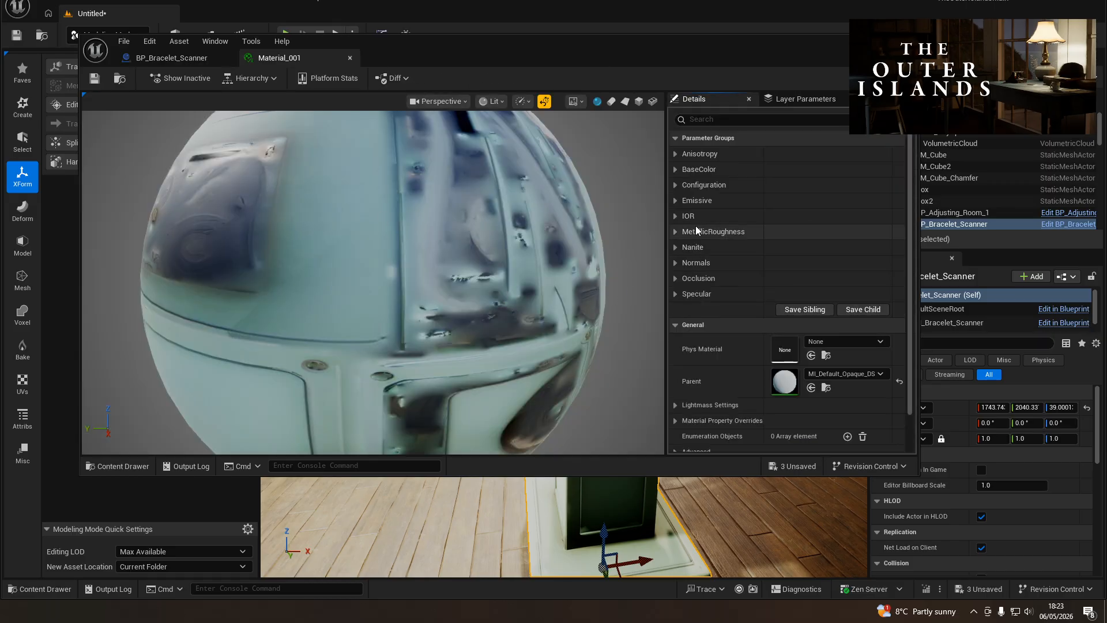
- Search the Material_001 instance for a two-sided setting and look through its parameter groups and property overrides
text(dou)
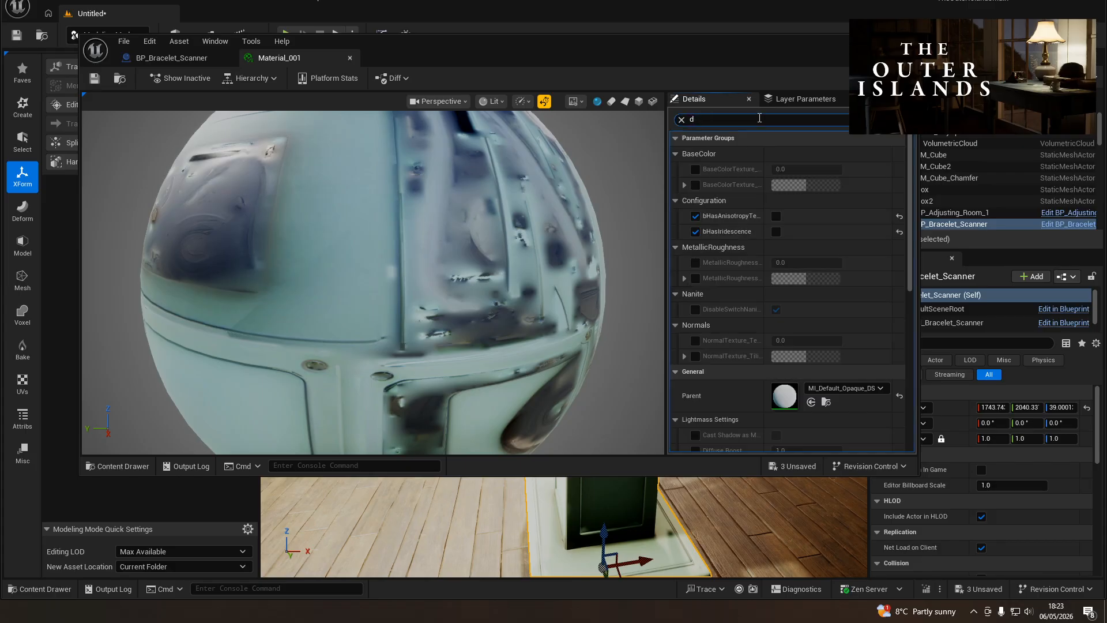
click(681, 121)
text(2 s)
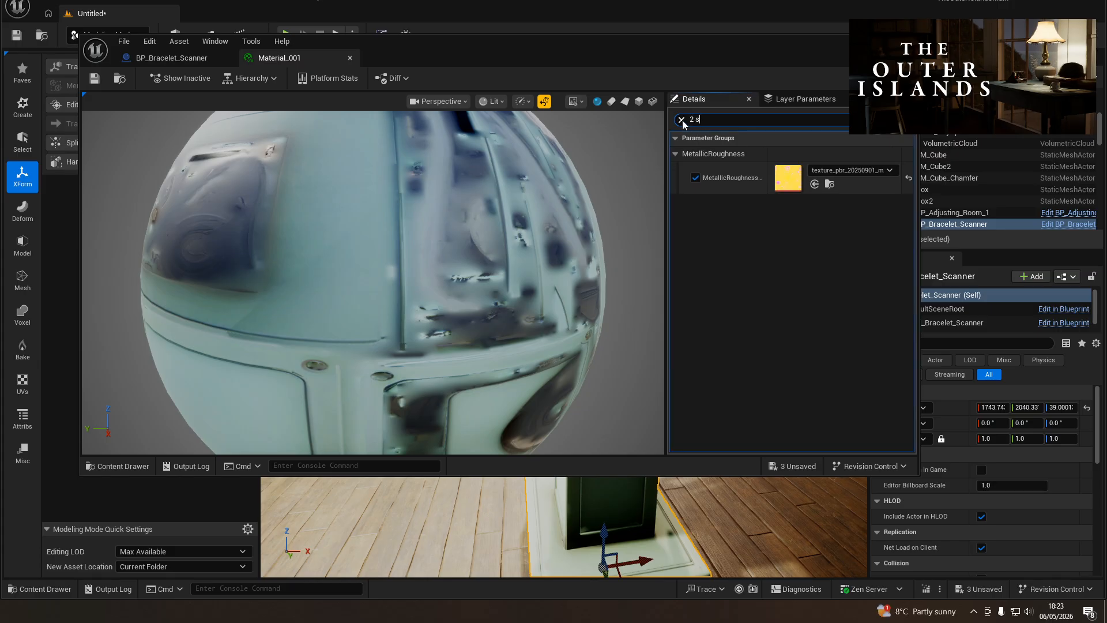
click(682, 120)
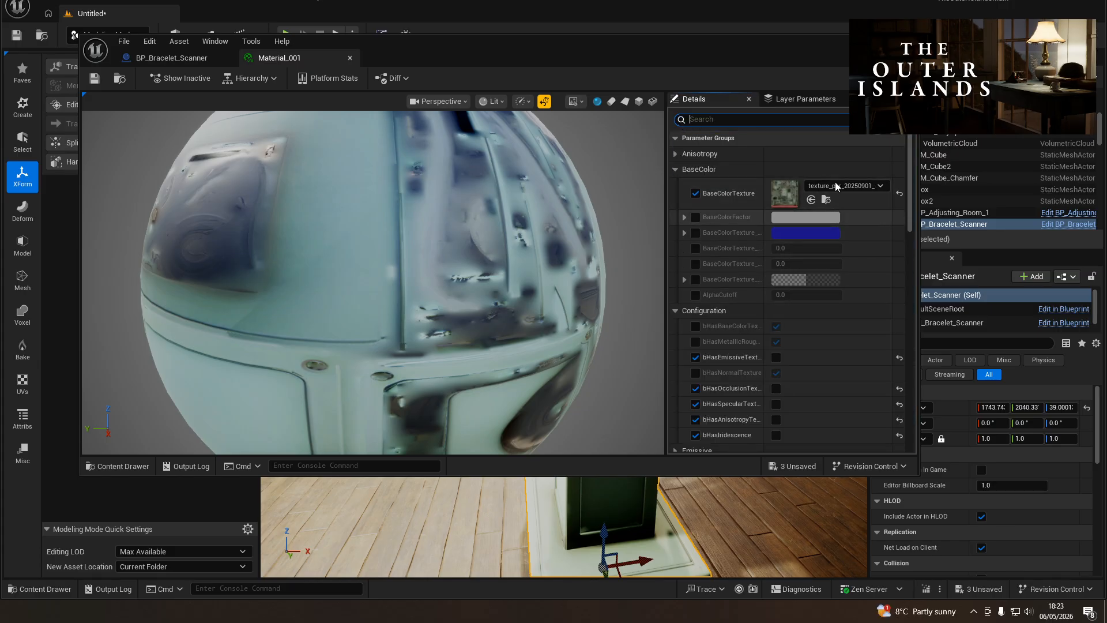
click(675, 169)
scroll(767, 316, down, 5)
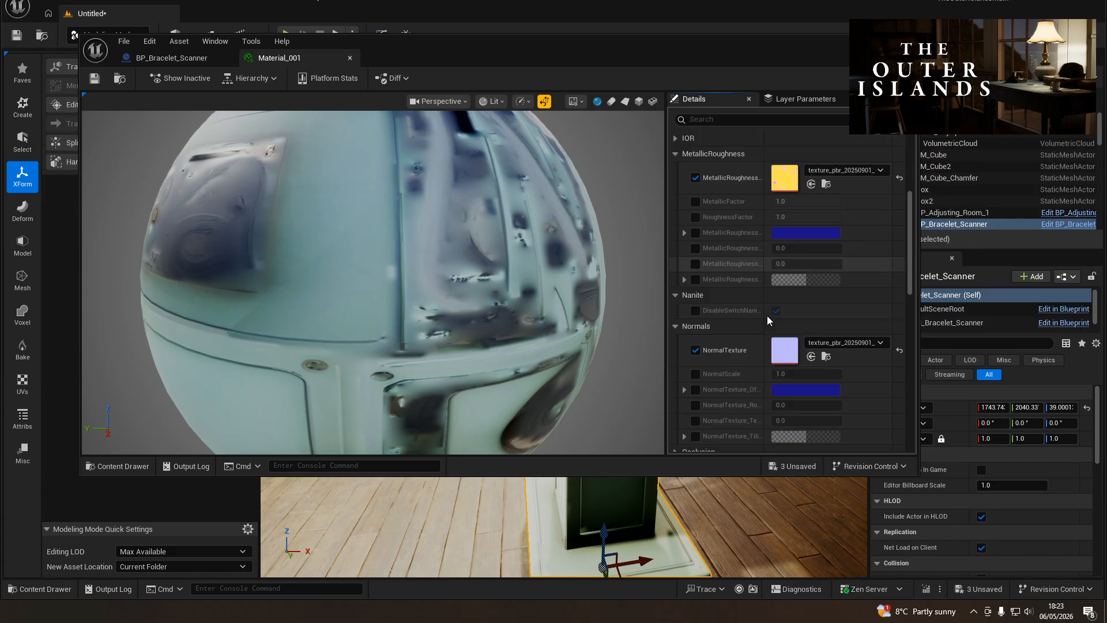
drag(911, 254, 916, 407)
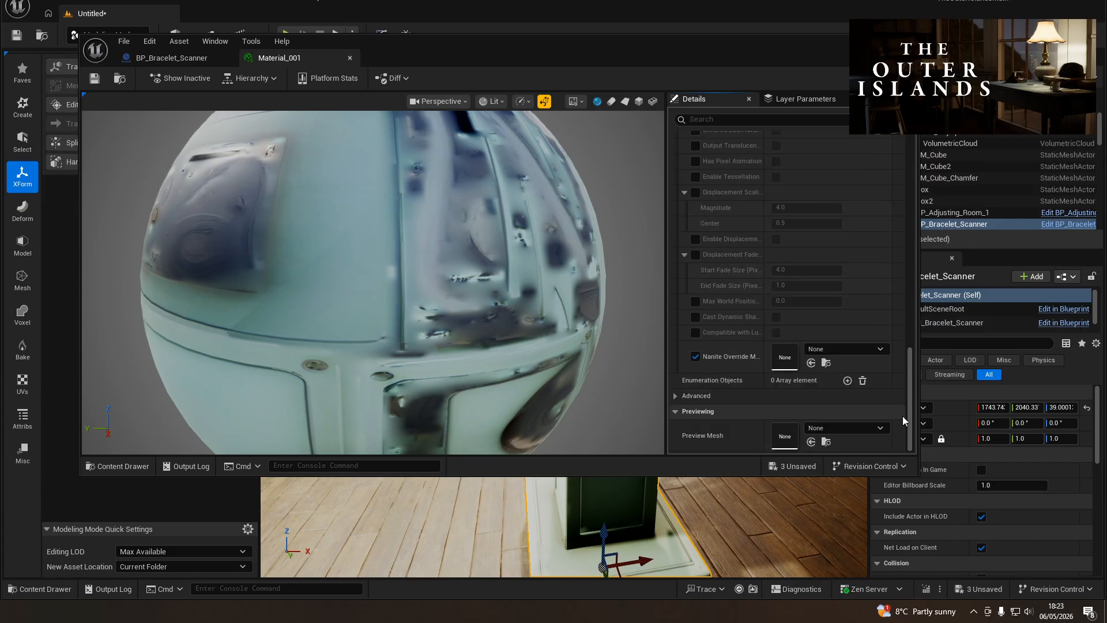
scroll(797, 384, up, 8)
scroll(798, 380, up, 3)
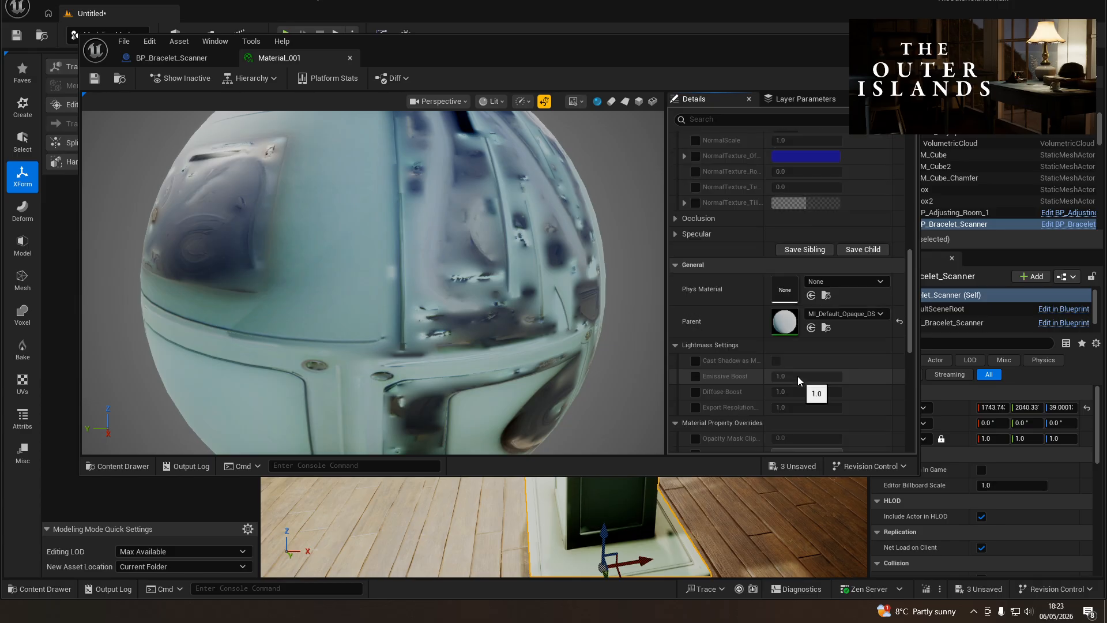
- Open the parent instance MI_Default_Opaque_DS and search it for a two-sided setting, down to its own parent material
double_click(789, 324)
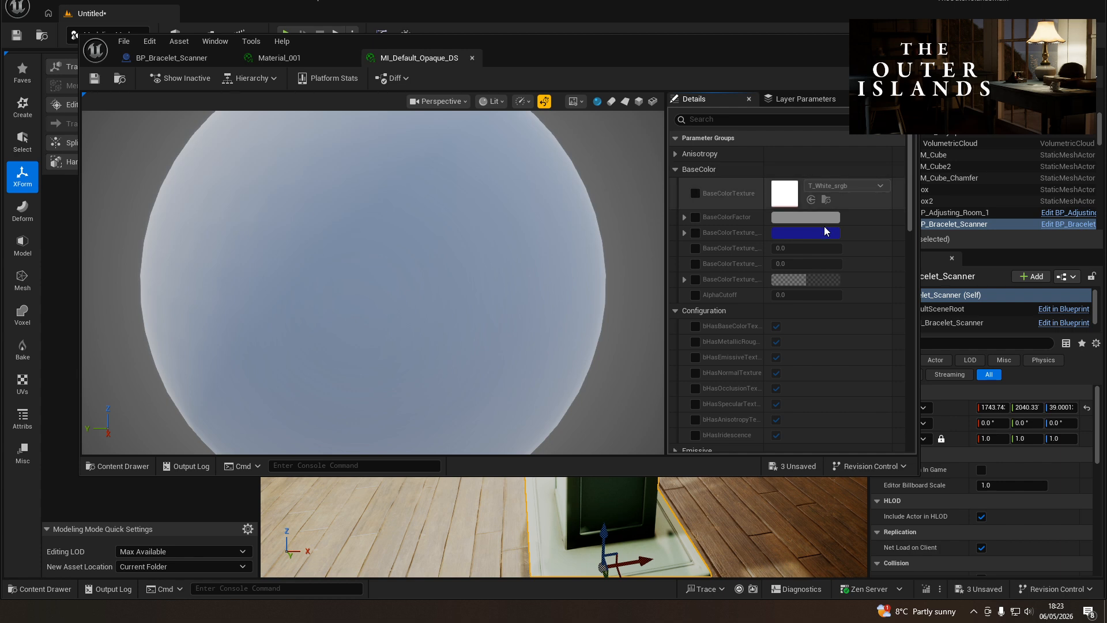
click(712, 119)
text(2 s)
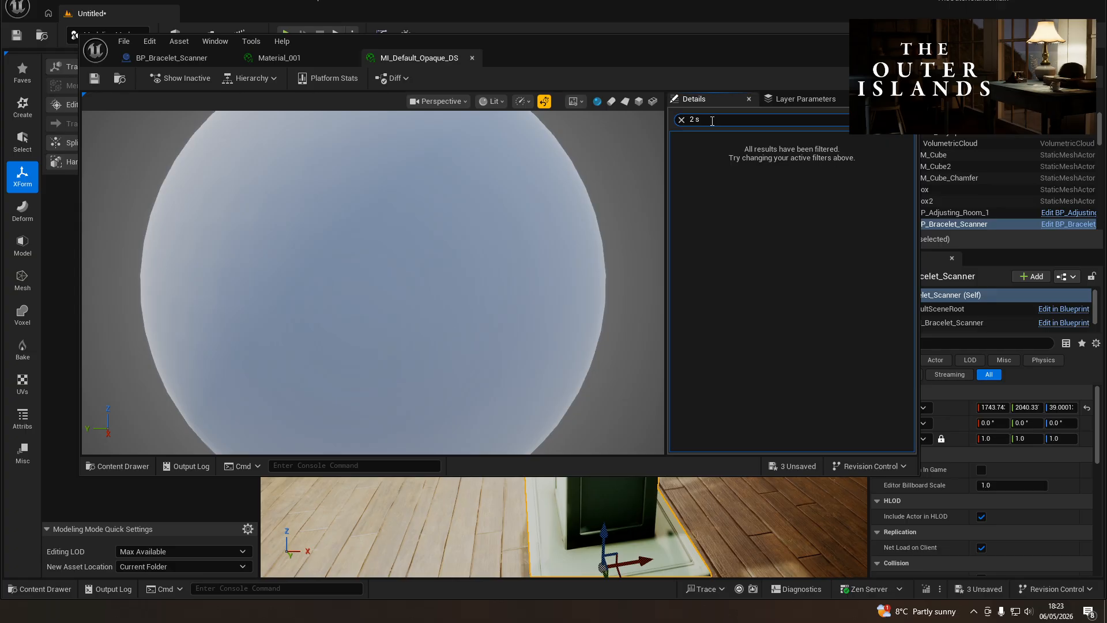
click(681, 120)
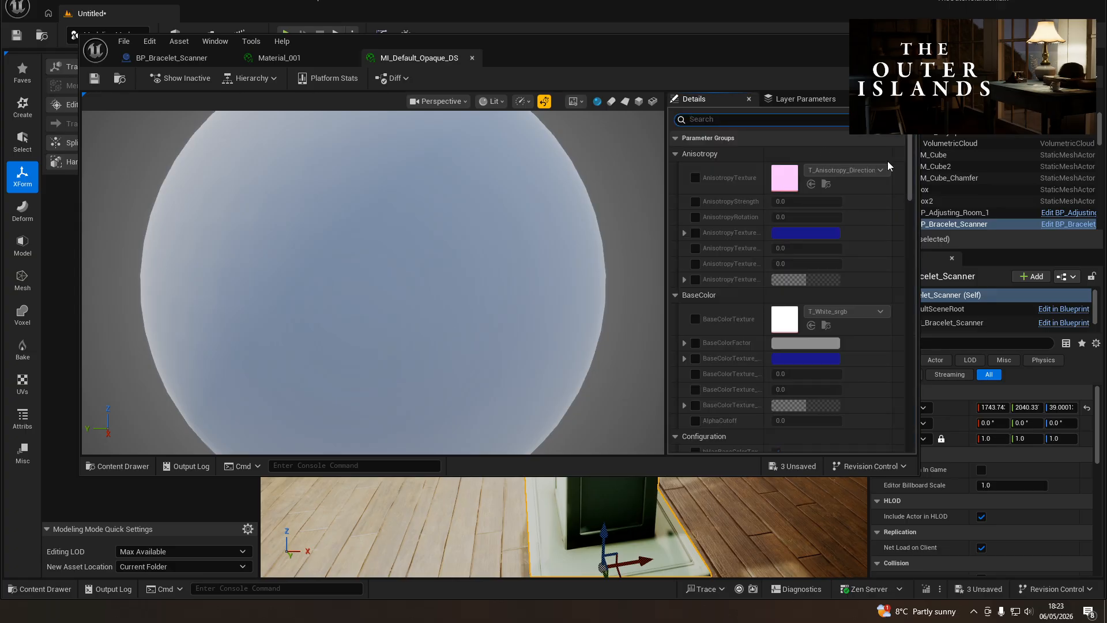
drag(907, 192, 906, 359)
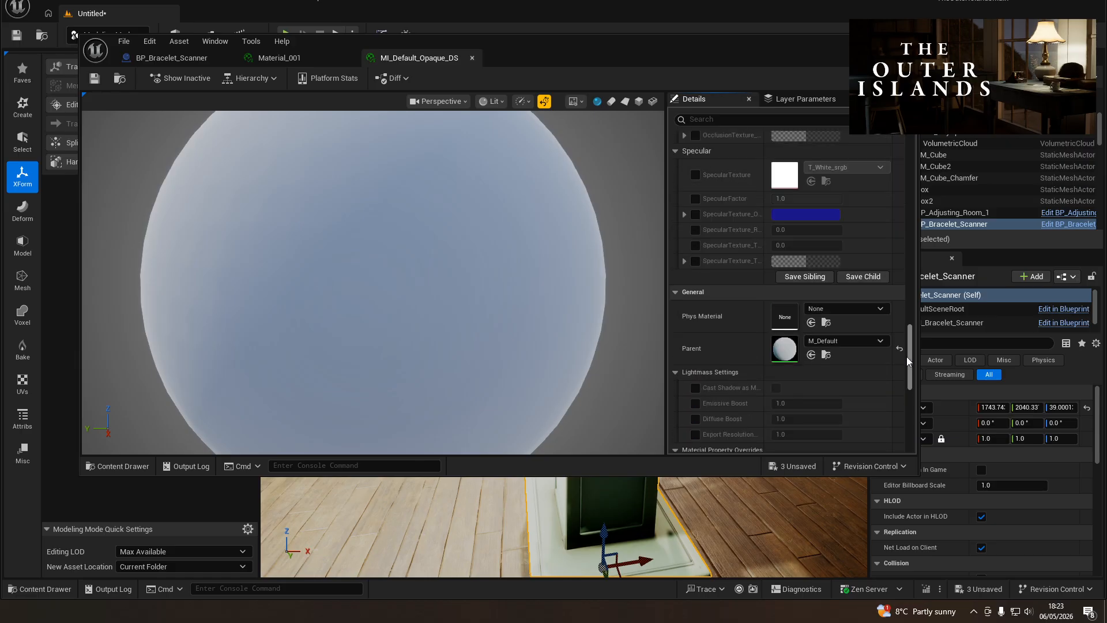
- Open the parent material M_Default, enable Two Sided, close it and check the scanner in the level
double_click(783, 355)
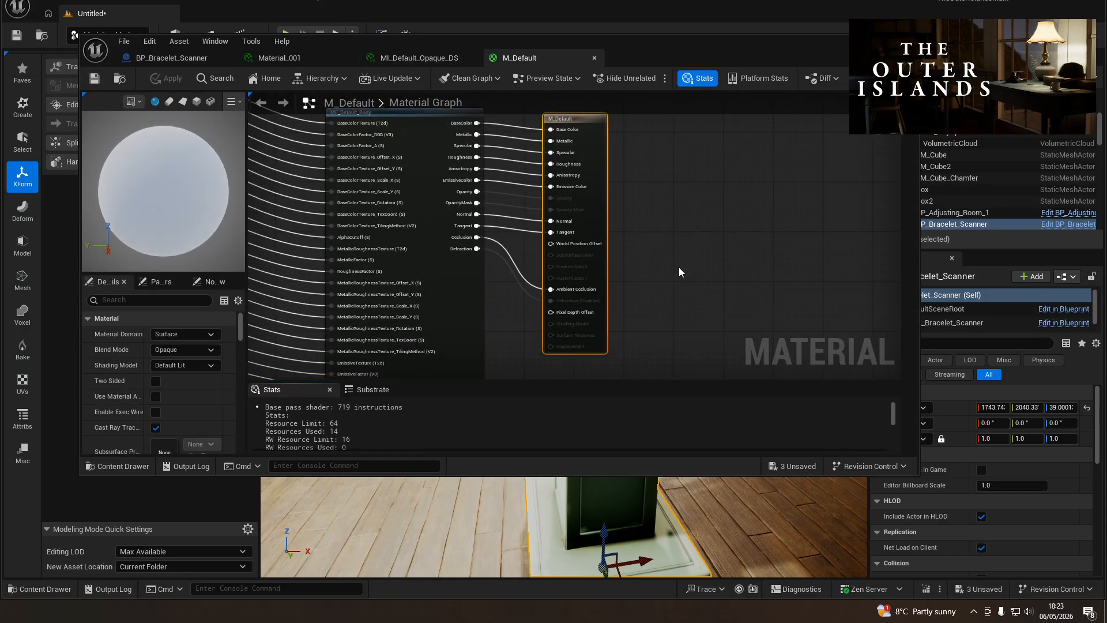
scroll(574, 233, down, 3)
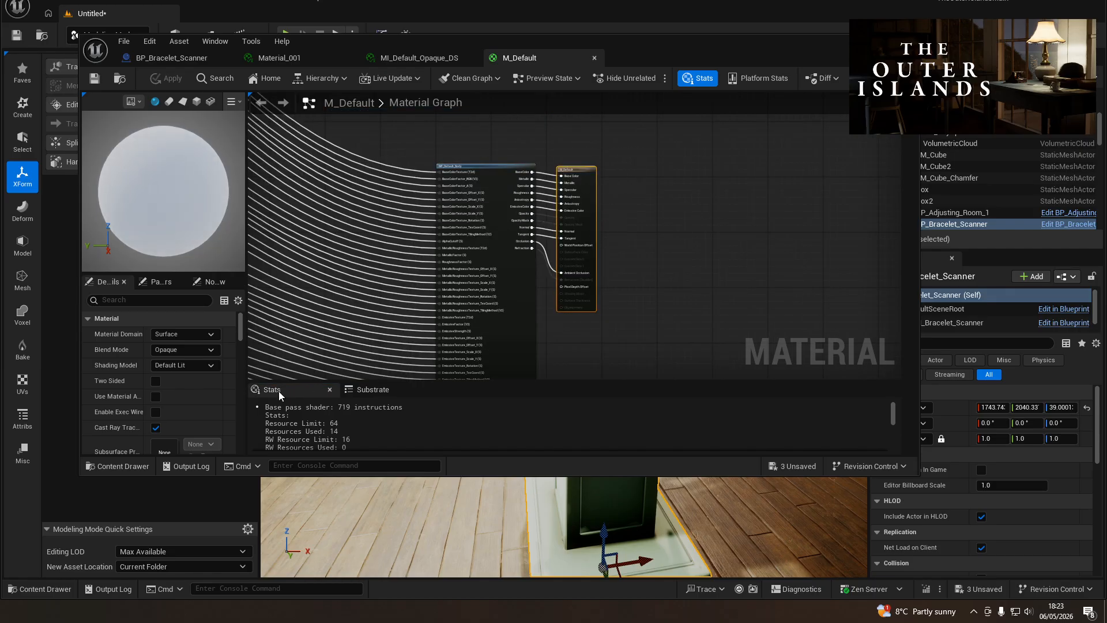
click(156, 381)
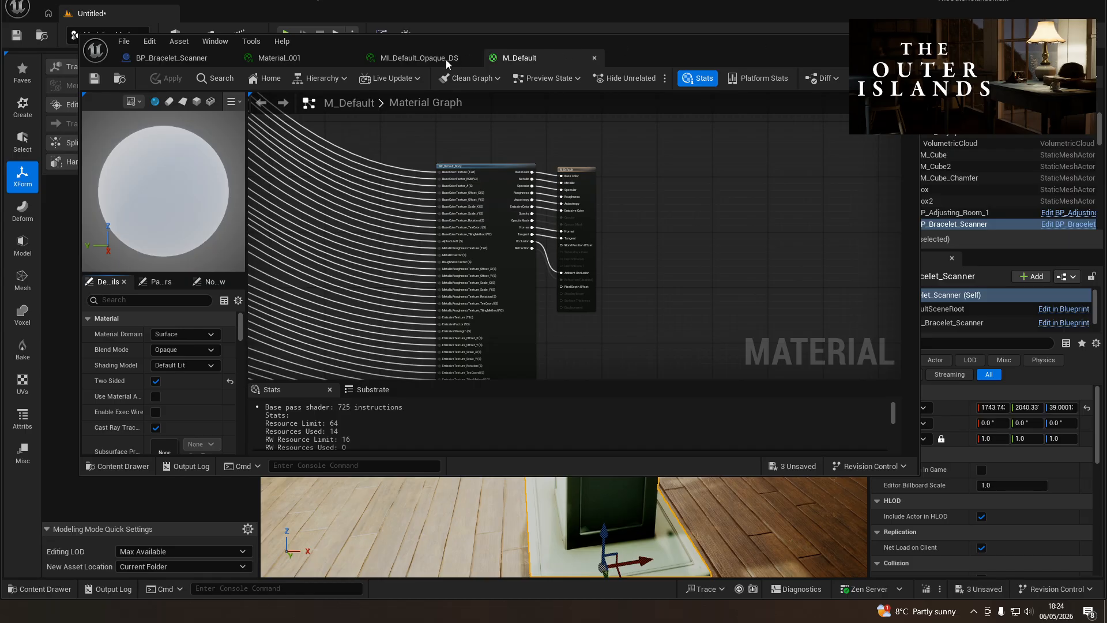
click(593, 58)
drag(612, 49, 0, 66)
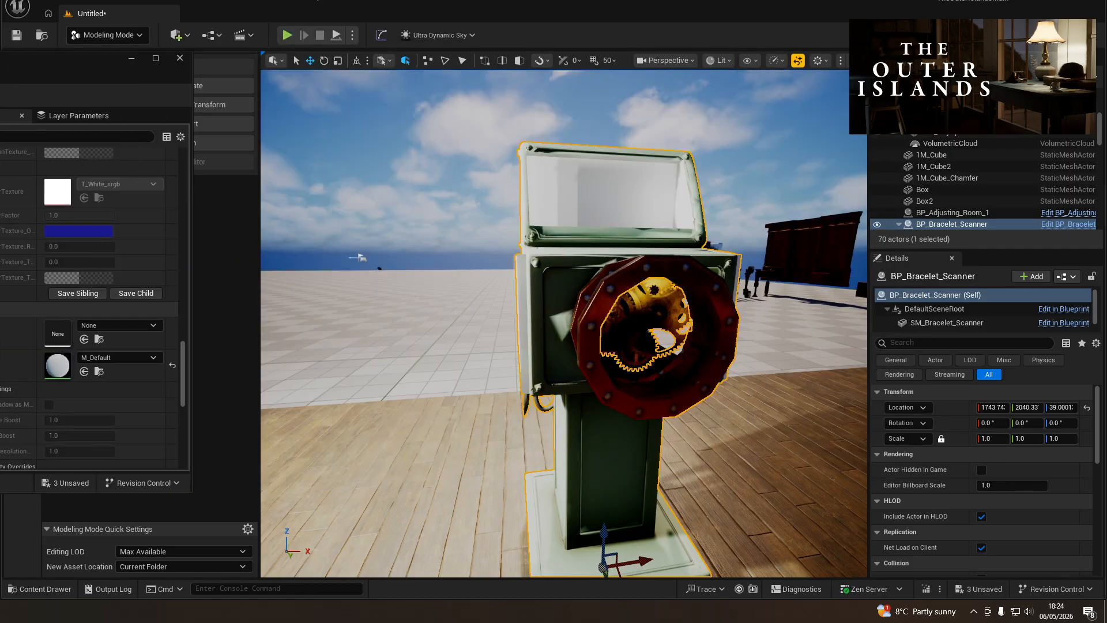
drag(52, 71, 609, 61)
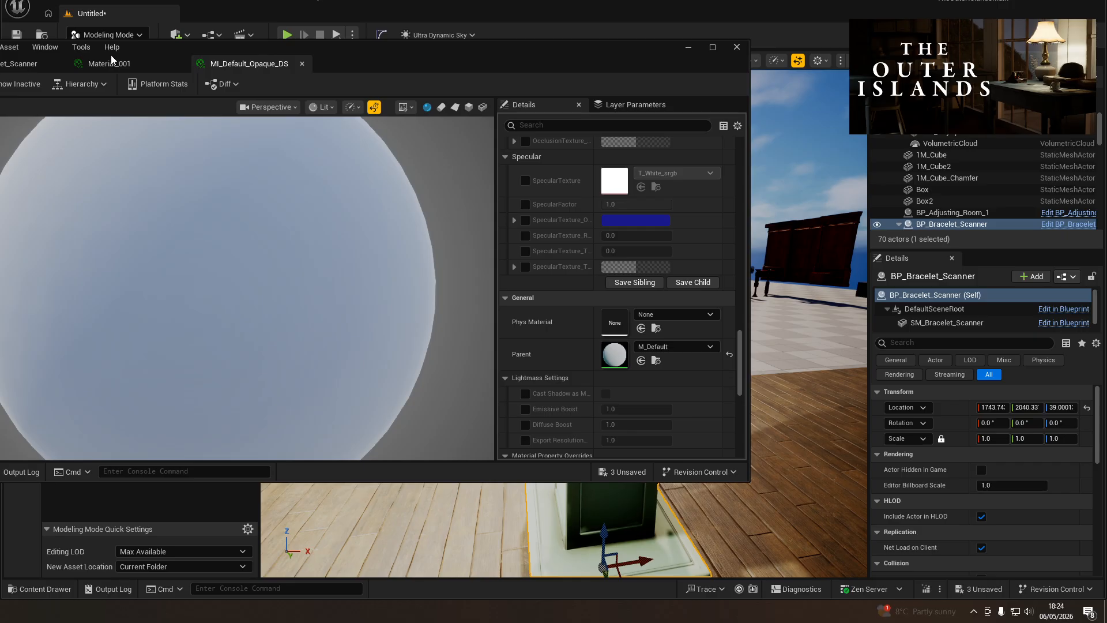
drag(360, 47, 140, 72)
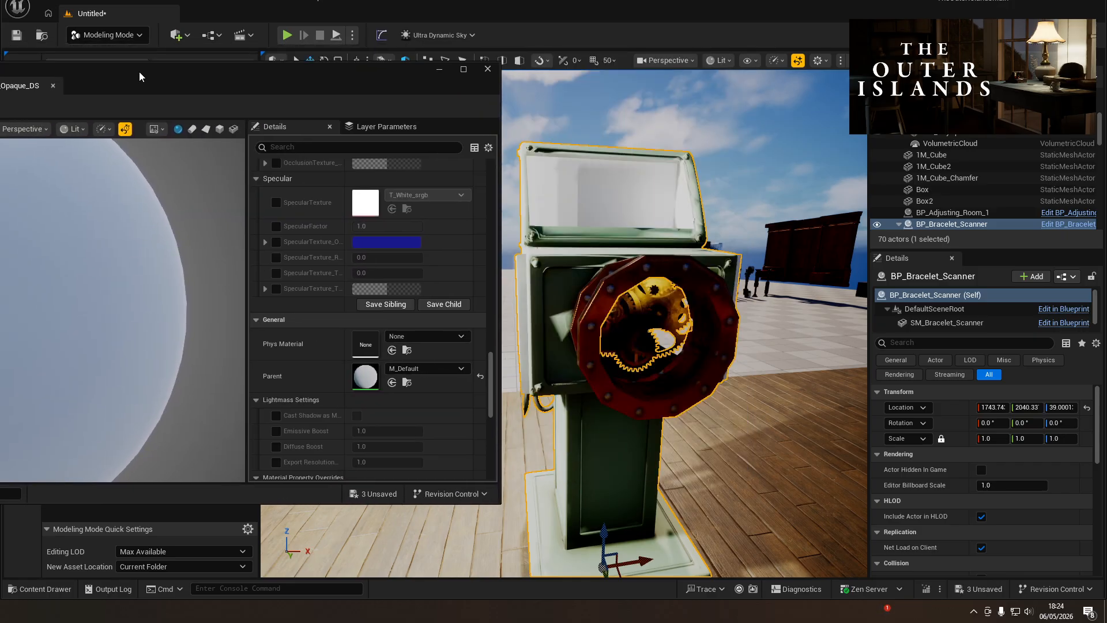
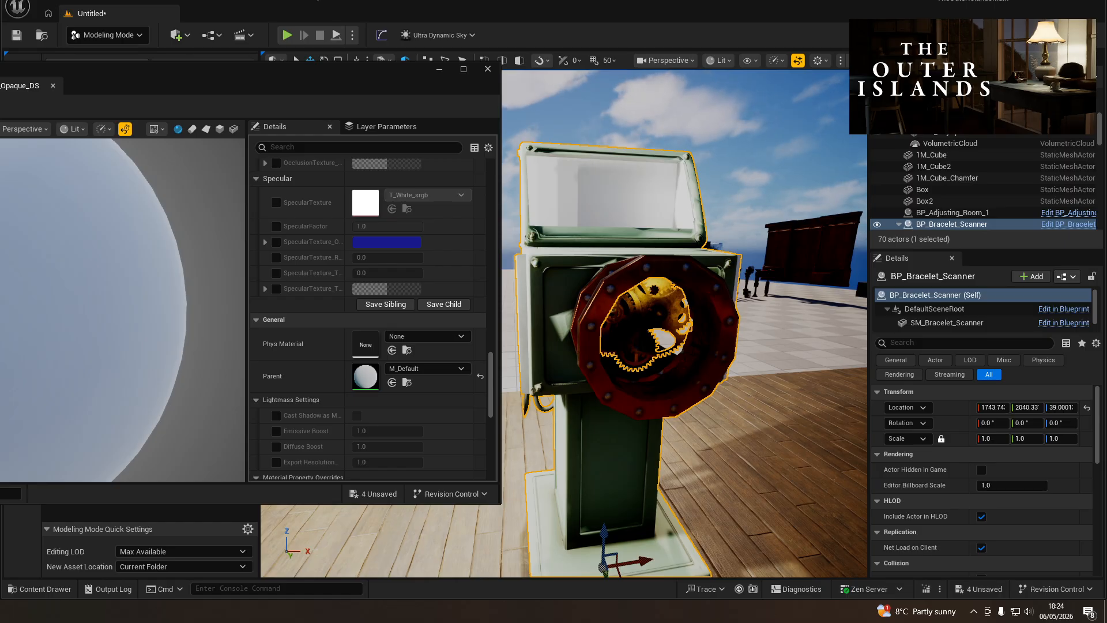
- Make the Mat_Bracelet_Scanner material two-sided, add the base colour texture and connect its RGB output to Base Color
drag(0, 23, 483, 90)
click(130, 430)
drag(0, 230, 347, 194)
click(521, 188)
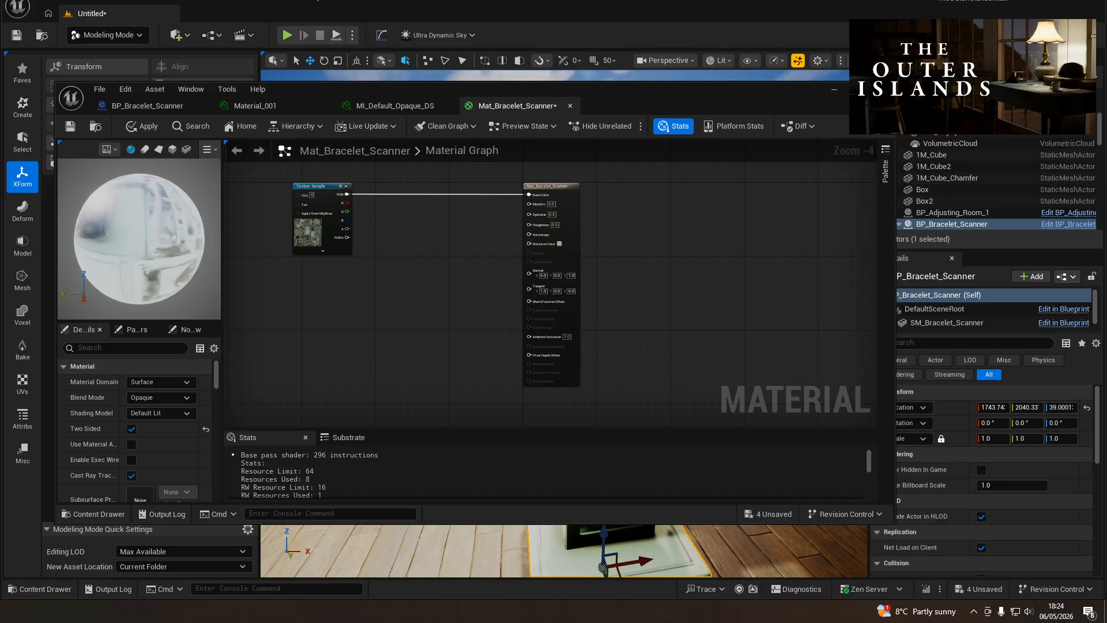
- Add the yellow metallic-roughness texture and wire its R, G and B outputs into the material, with R to Roughness and B to Ambient Occlusion
drag(0, 253, 295, 263)
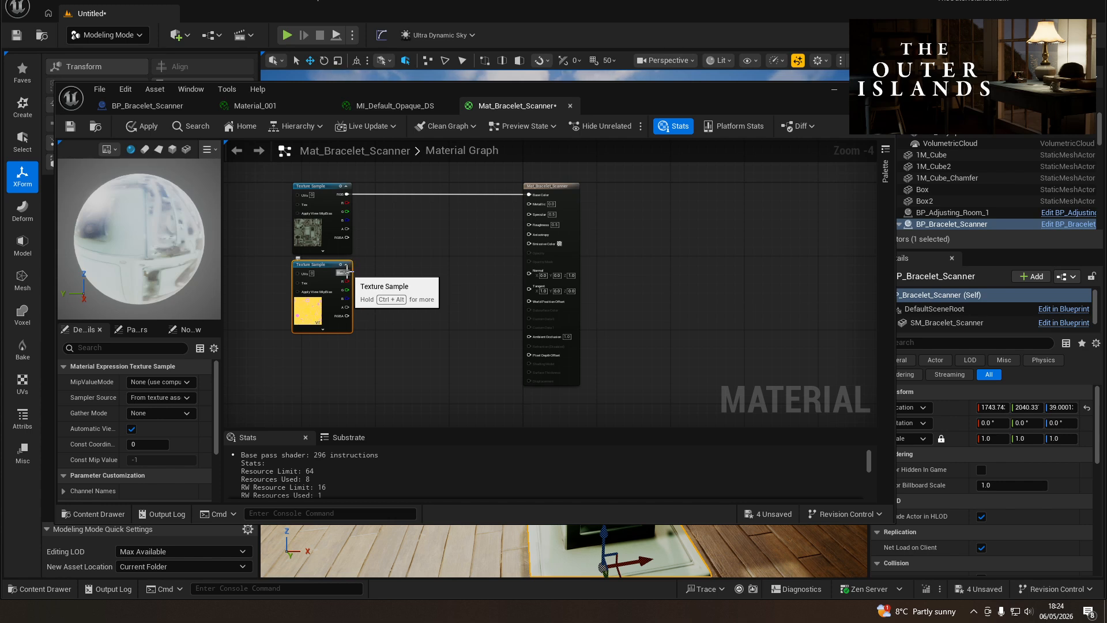
drag(347, 280, 505, 226)
scroll(549, 225, up, 4)
right_drag(410, 324, 510, 283)
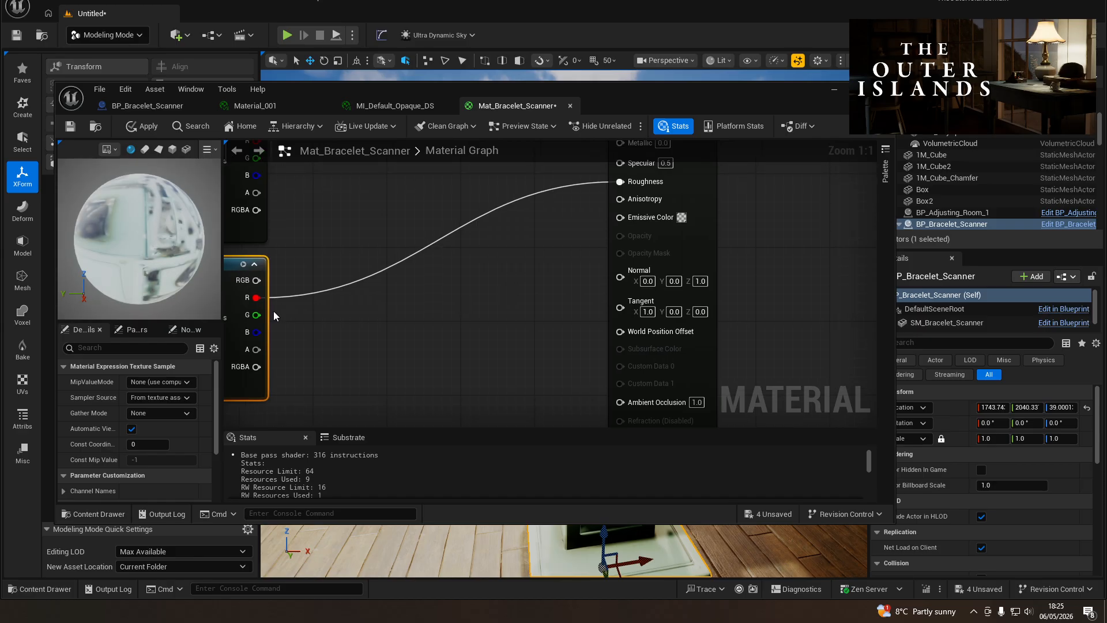
drag(256, 315, 623, 213)
right_drag(527, 365, 582, 230)
drag(321, 272, 703, 258)
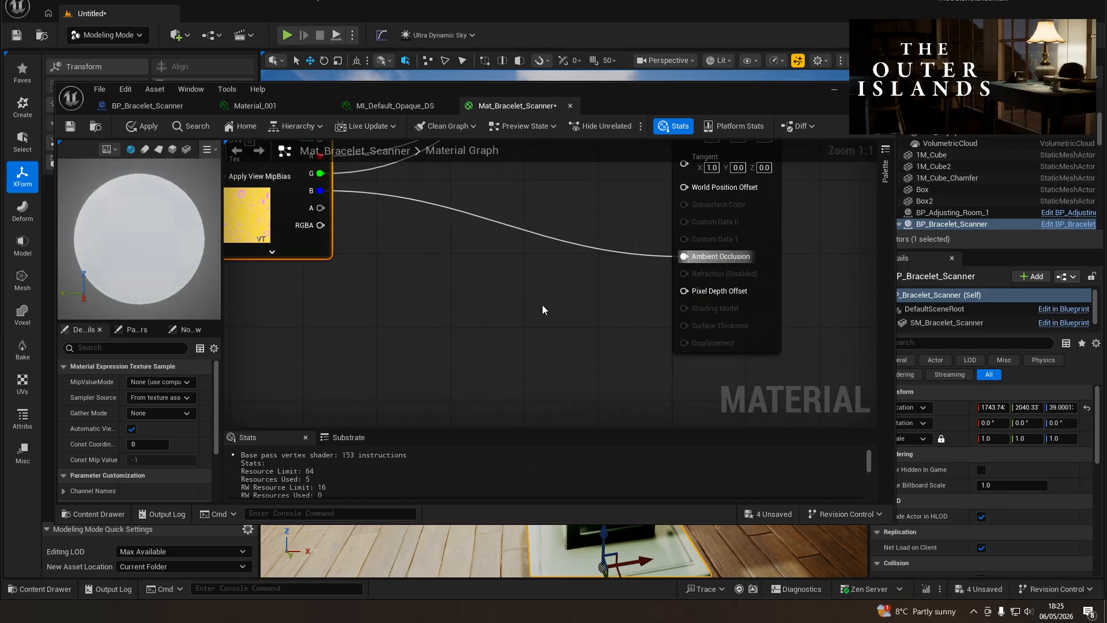
- Add the normal texture, connect its RGB output to Normal, and save Mat_Bracelet_Scanner
drag(0, 207, 254, 310)
drag(357, 332, 686, 217)
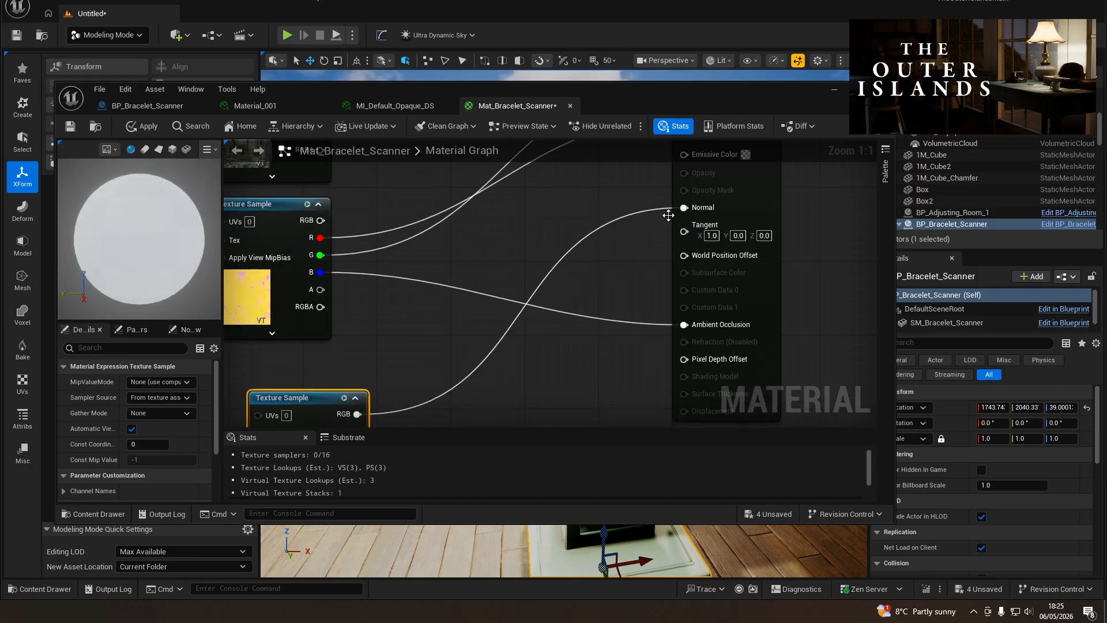
click(69, 127)
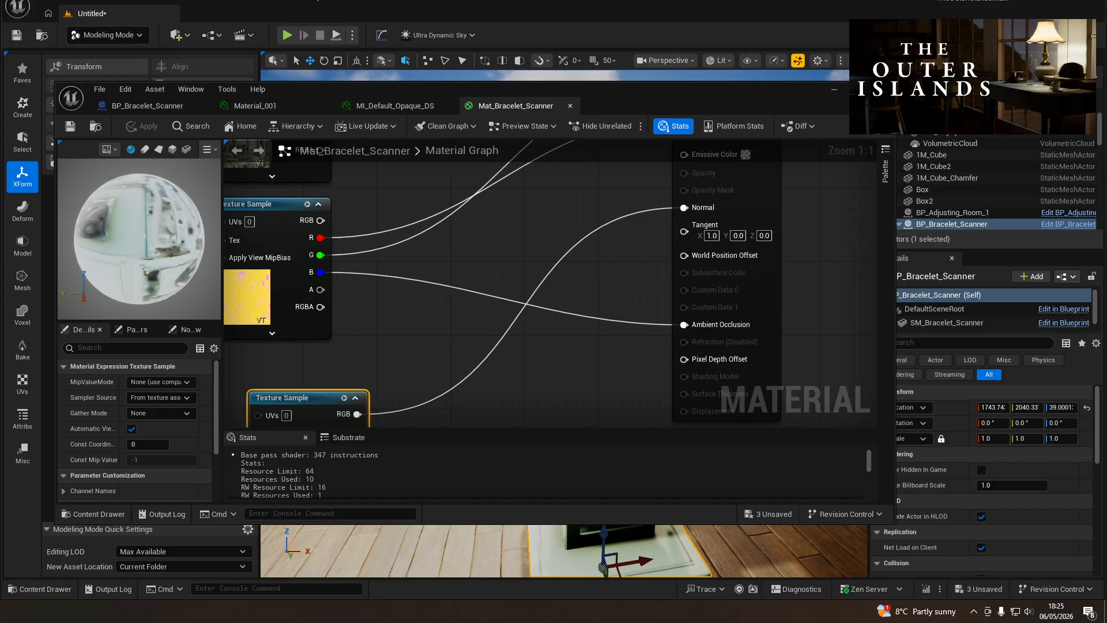
- Open the SM_Bracelet_Scanner mesh, assign Mat_Bracelet_Scanner to material Element 0, and bring the level back into view
drag(468, 95, 273, 0)
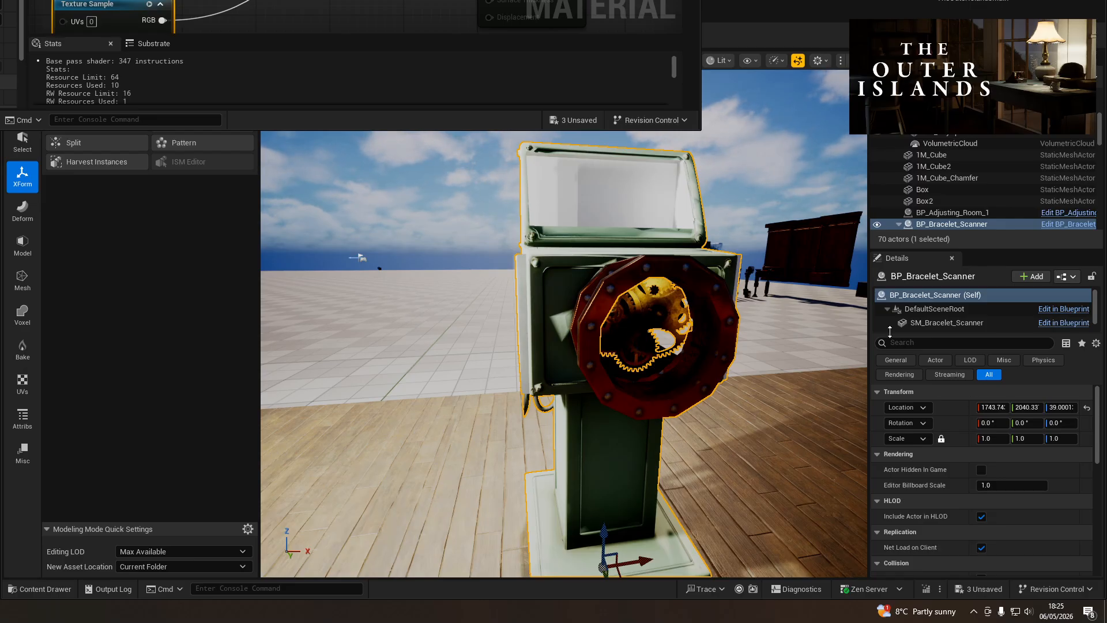
click(945, 323)
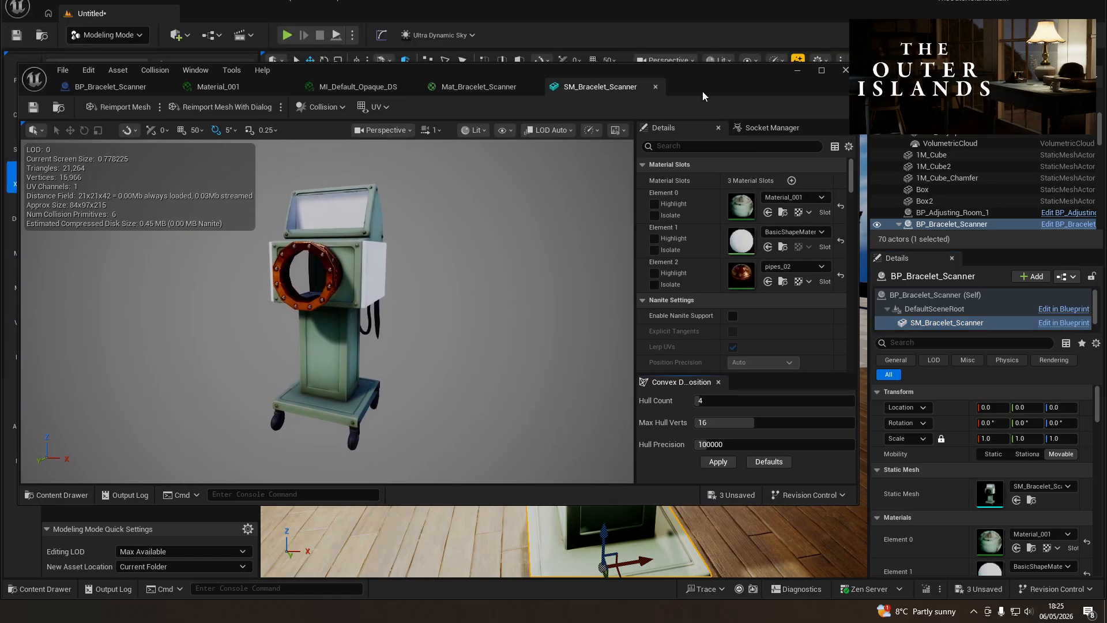
click(767, 213)
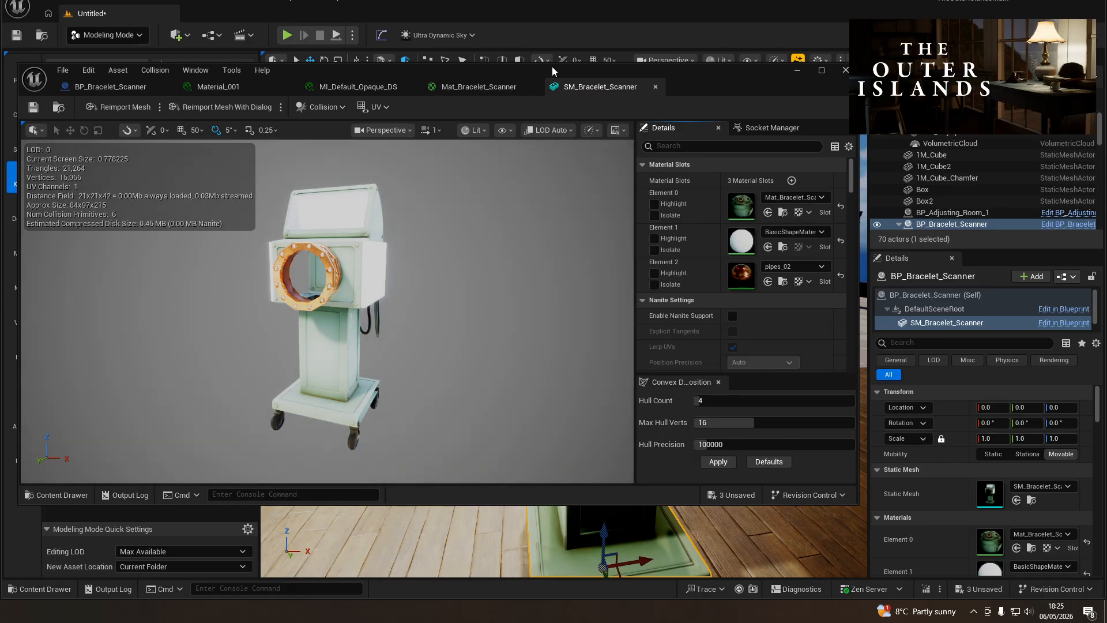
middle_click(584, 80)
drag(687, 75, 306, 0)
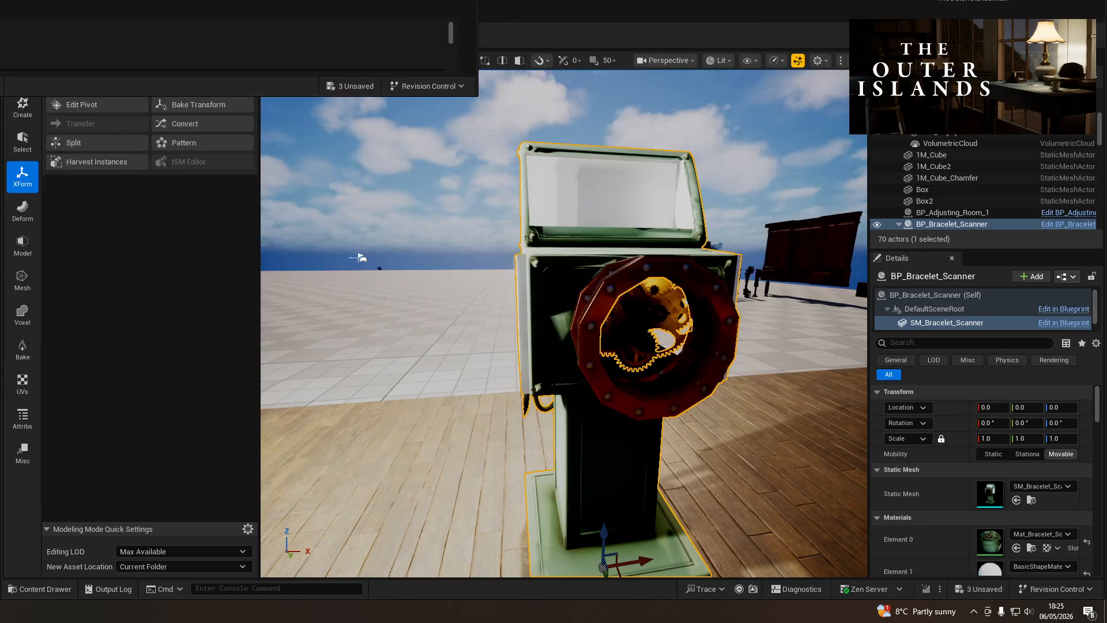
- Close the Mat_Bracelet_Scanner, MI_Default_Opaque_DS and Material_001 editors, leaving the BP_Bracelet_Scanner blueprint open
right_drag(564, 323, 691, 340)
key(d)
key(a)
key(s)
key(a)
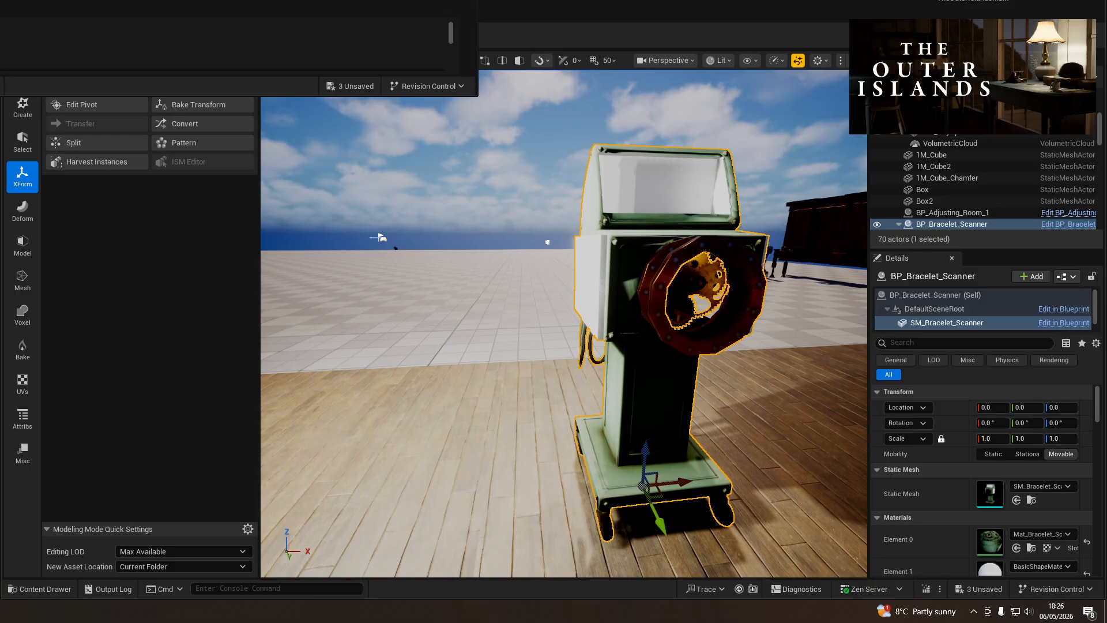
drag(102, 0, 455, 98)
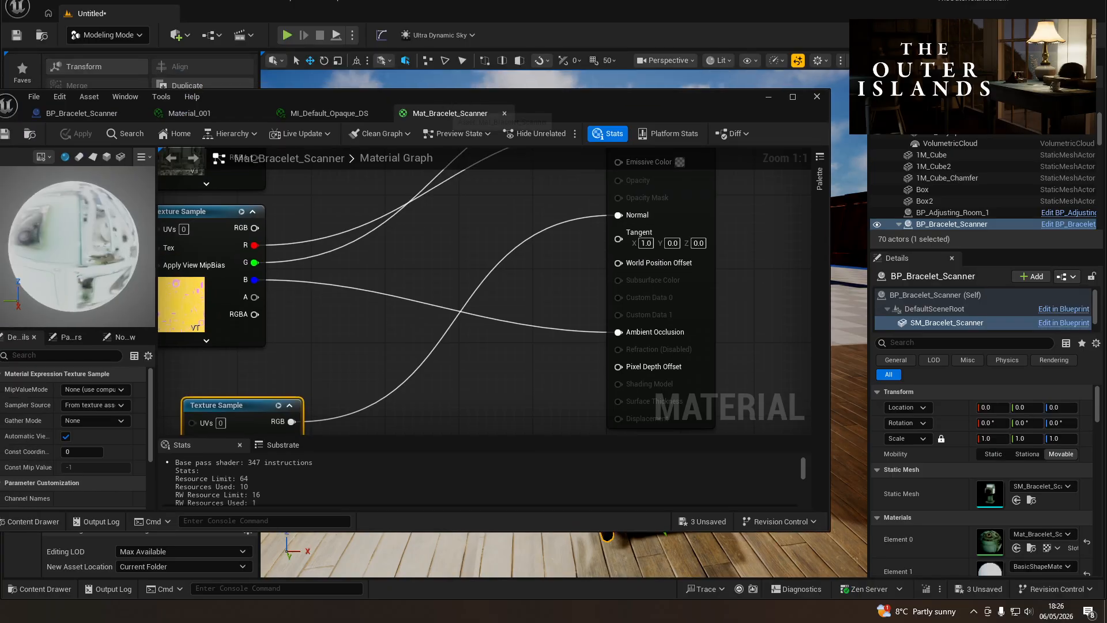
middle_click(445, 108)
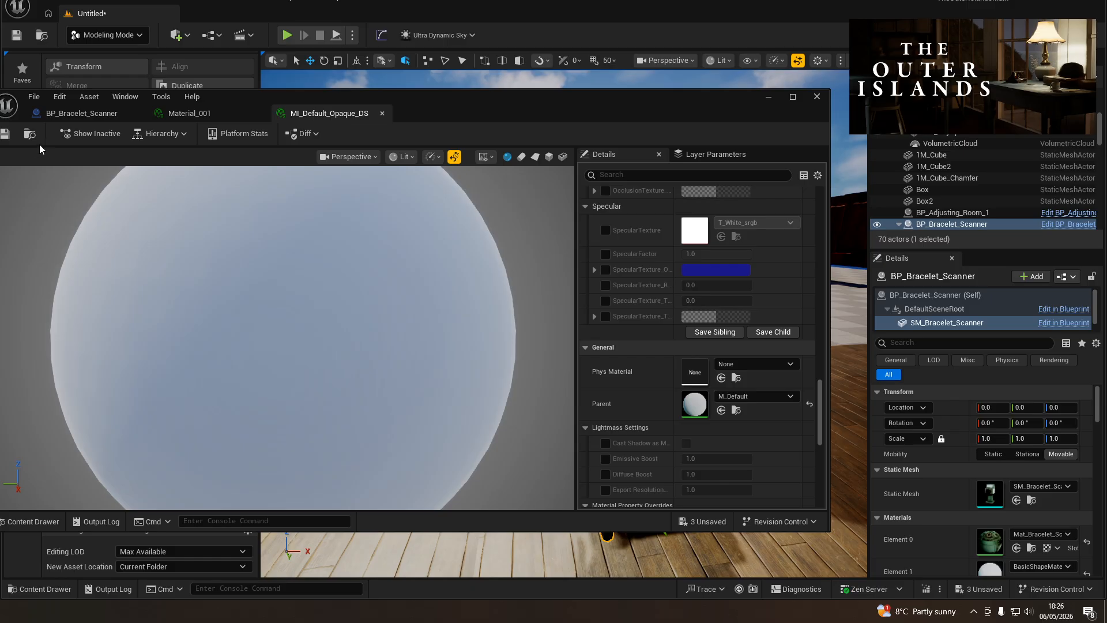
middle_click(313, 115)
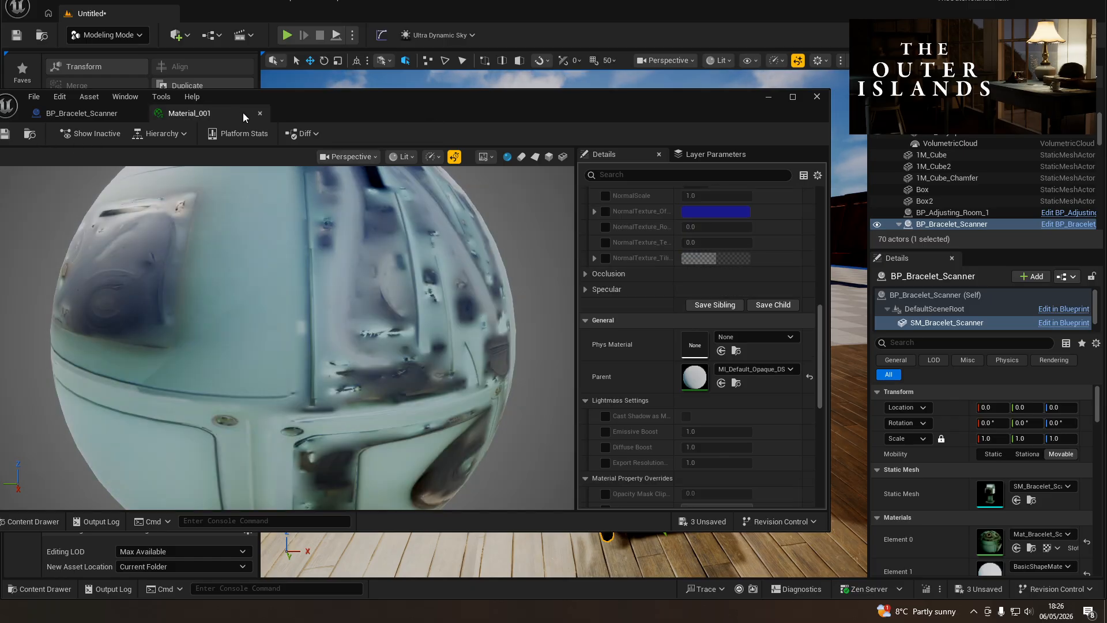
middle_click(240, 116)
- Add BP_Component03 as a child actor component of the bracelet scanner blueprint
right_drag(521, 339, 438, 338)
key(d)
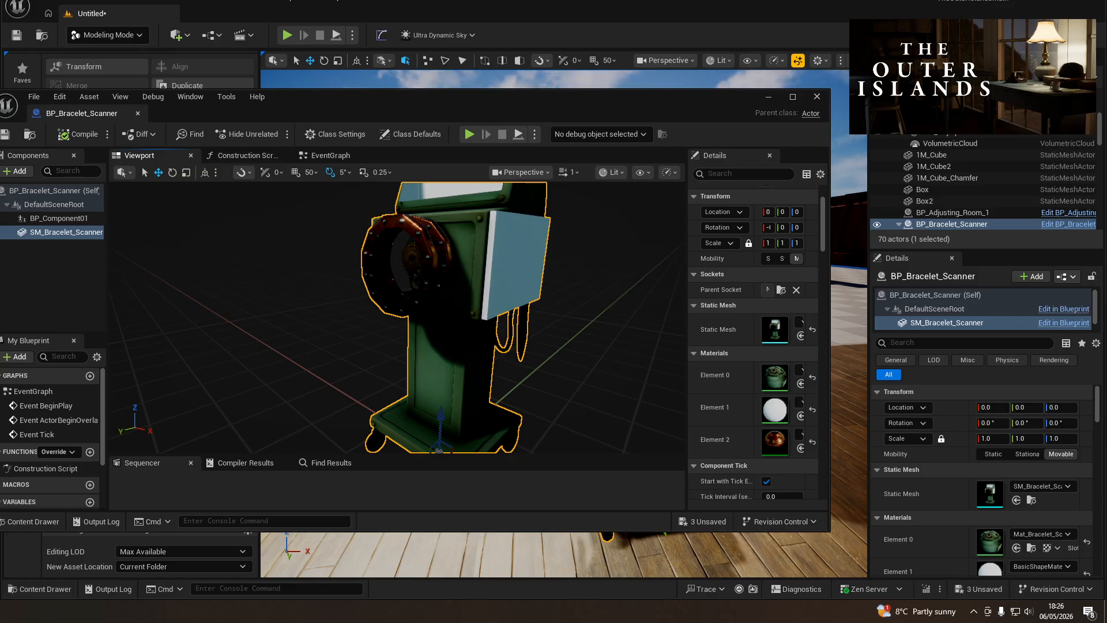
drag(290, 415, 315, 413)
- Try to scale the SM_Bracelet_Scanner component uniformly to 0.1
click(767, 243)
text(0.1)
key(Tab)
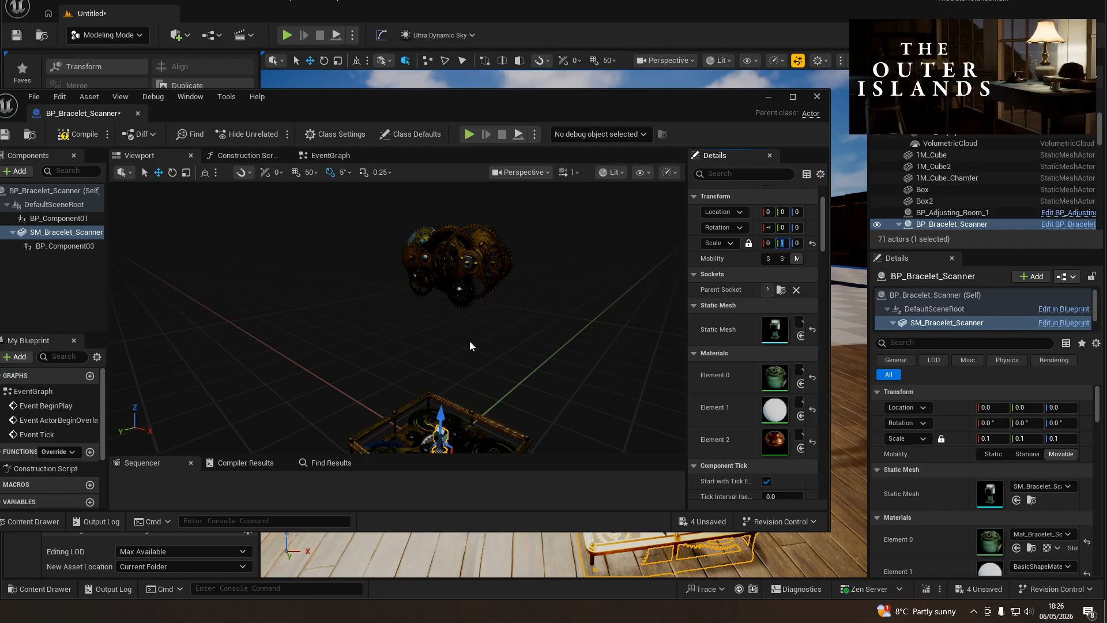
- Maximize the blueprint editor window and reset the SM_Bracelet_Scanner component's scale to its default
click(516, 370)
drag(554, 102, 694, 80)
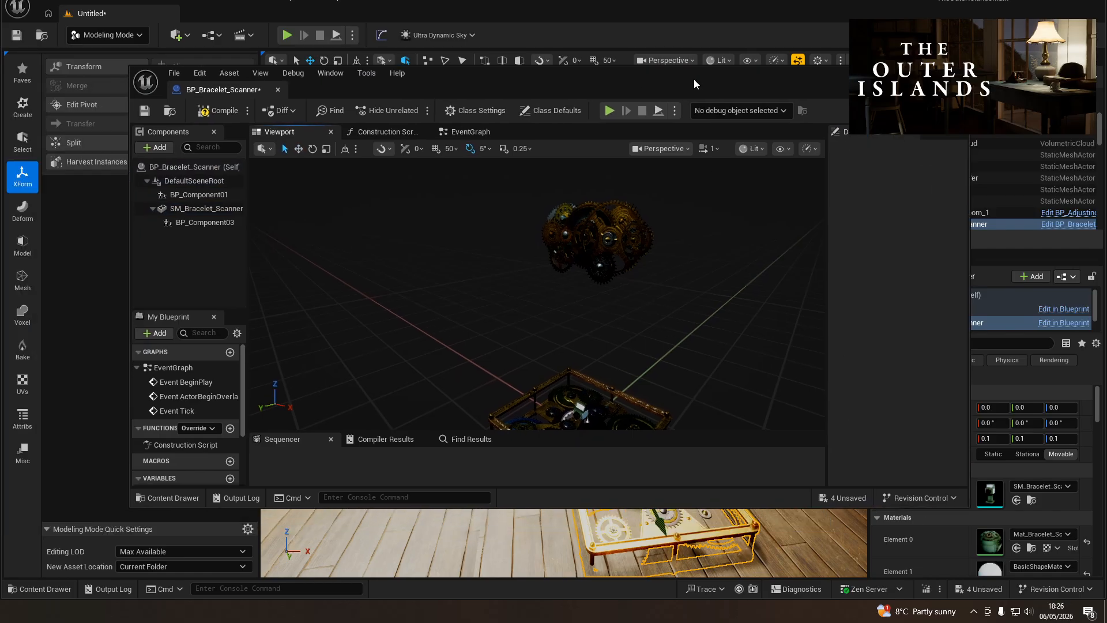
double_click(689, 95)
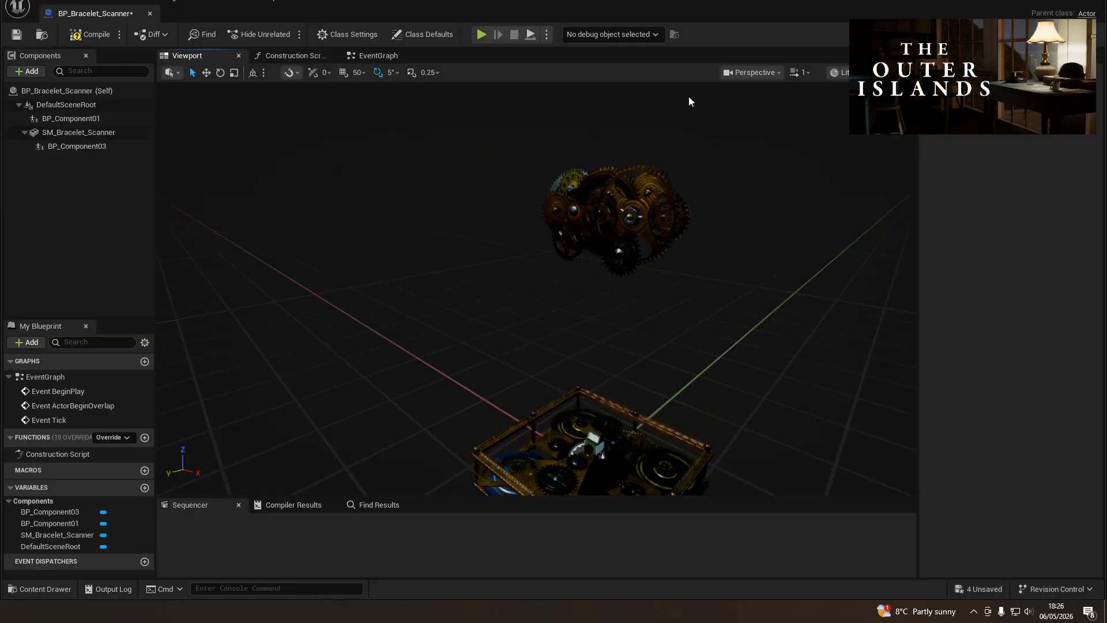
click(57, 134)
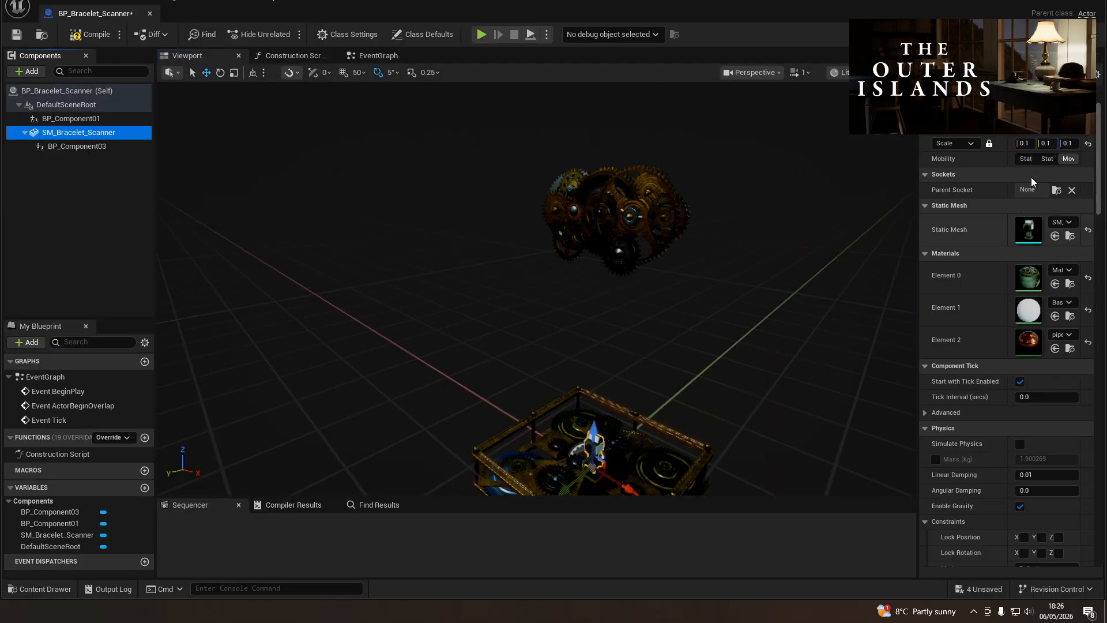
click(1088, 143)
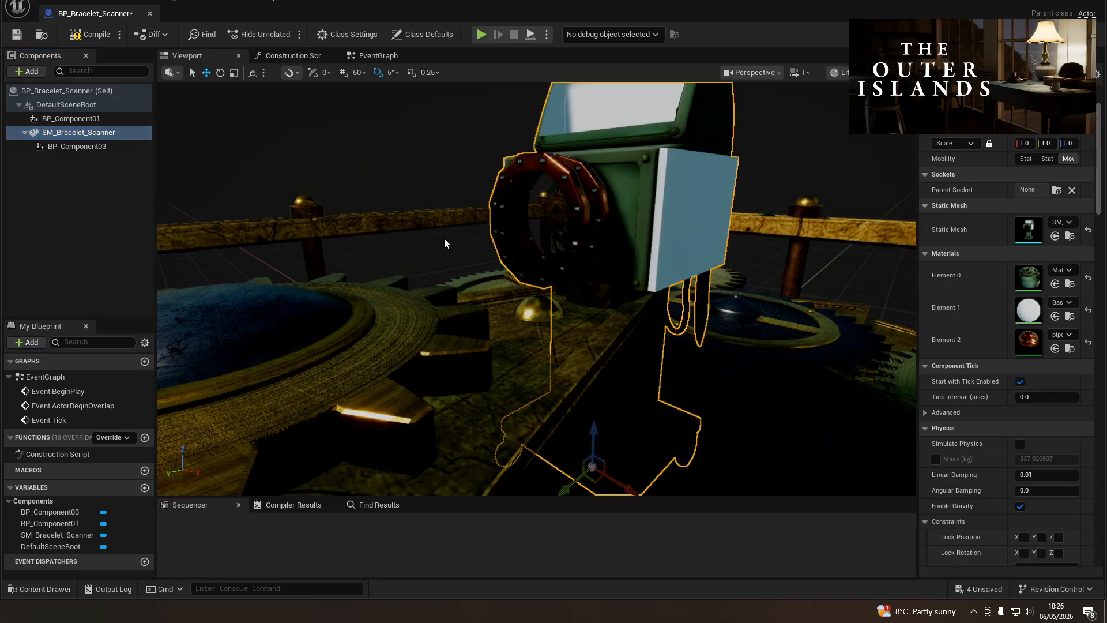
- Reparent BP_Component03 under DefaultSceneRoot and set its uniform scale to 0.05
click(425, 216)
drag(74, 146, 67, 144)
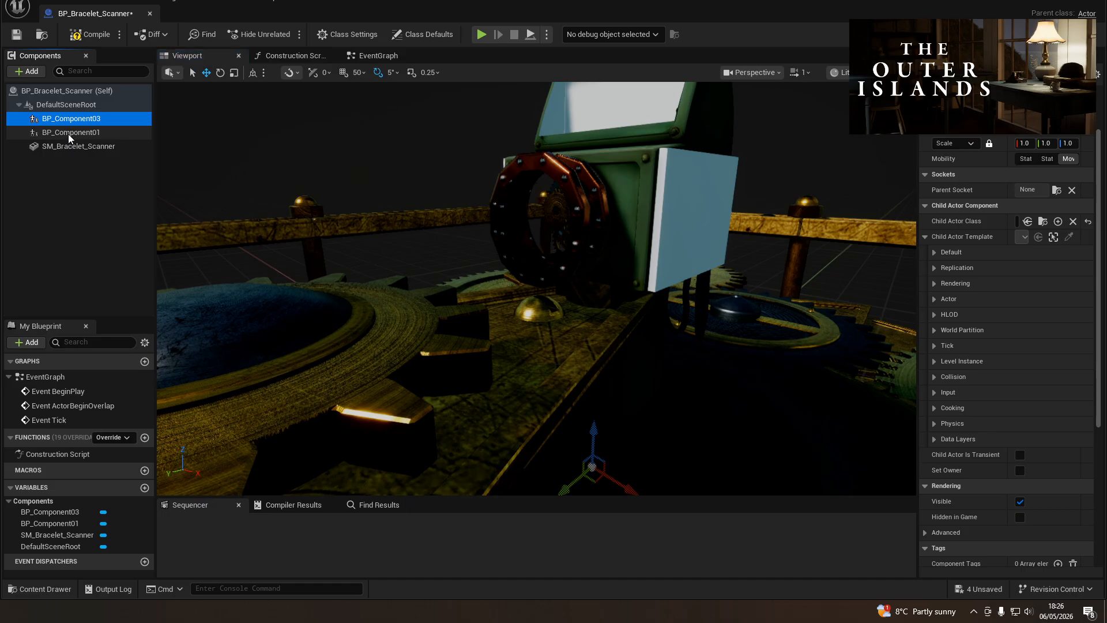
click(1025, 143)
text(0.0)
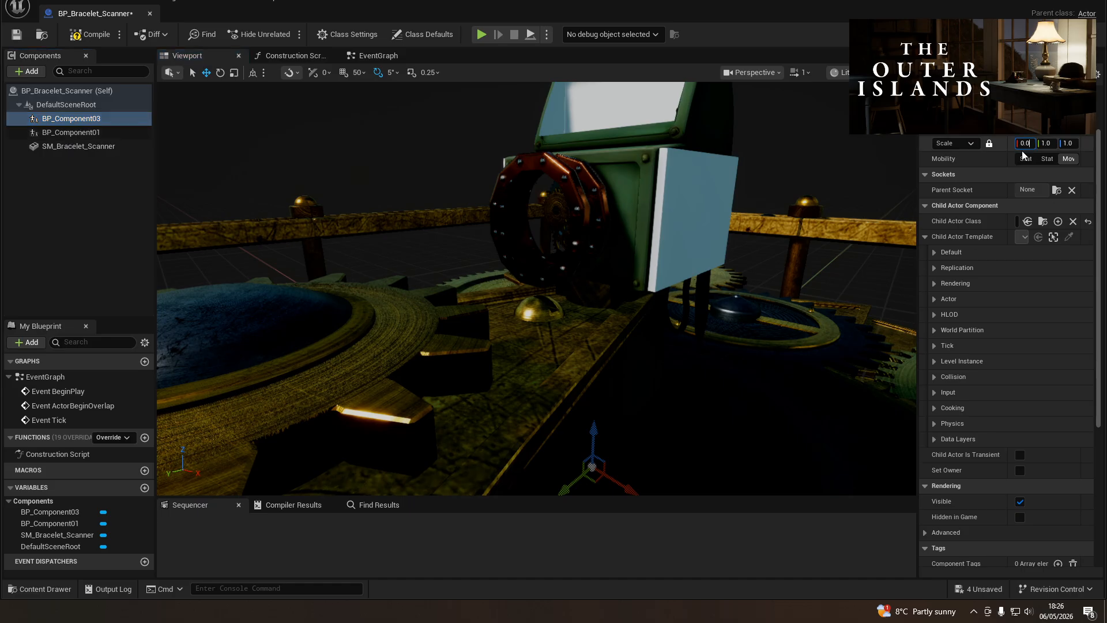
text(5)
key(Return)
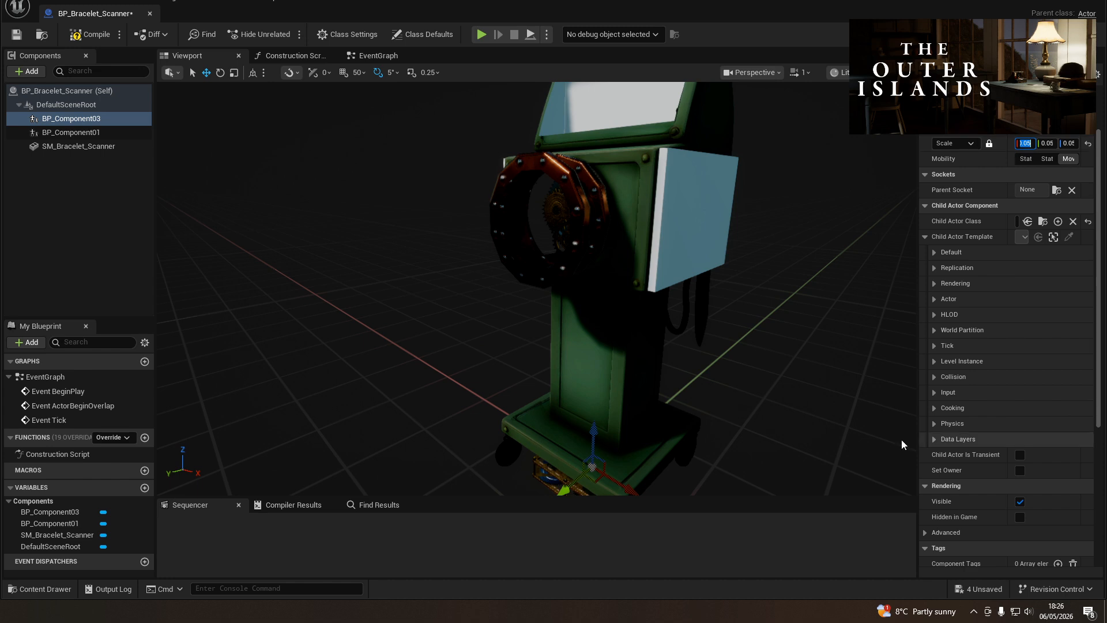
- Rotate the BP_Component03 gear frame upright and move it against the flat panel on the scanner's side
drag(591, 440, 650, 226)
key(e)
key(w)
drag(574, 231, 659, 251)
right_drag(659, 251, 717, 259)
drag(570, 302, 595, 259)
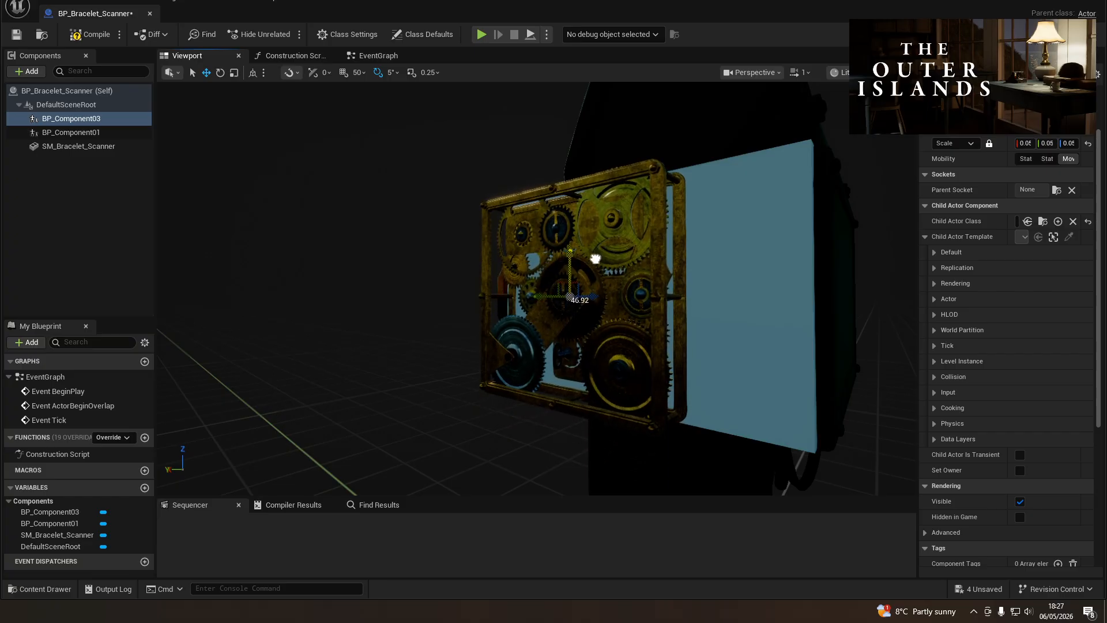
drag(533, 299, 599, 302)
- Duplicate the BP_Component03 gear frame and move the copy about 144 units to the scanner's opposite side panel
right_drag(538, 295, 729, 389)
key(a)
key(e)
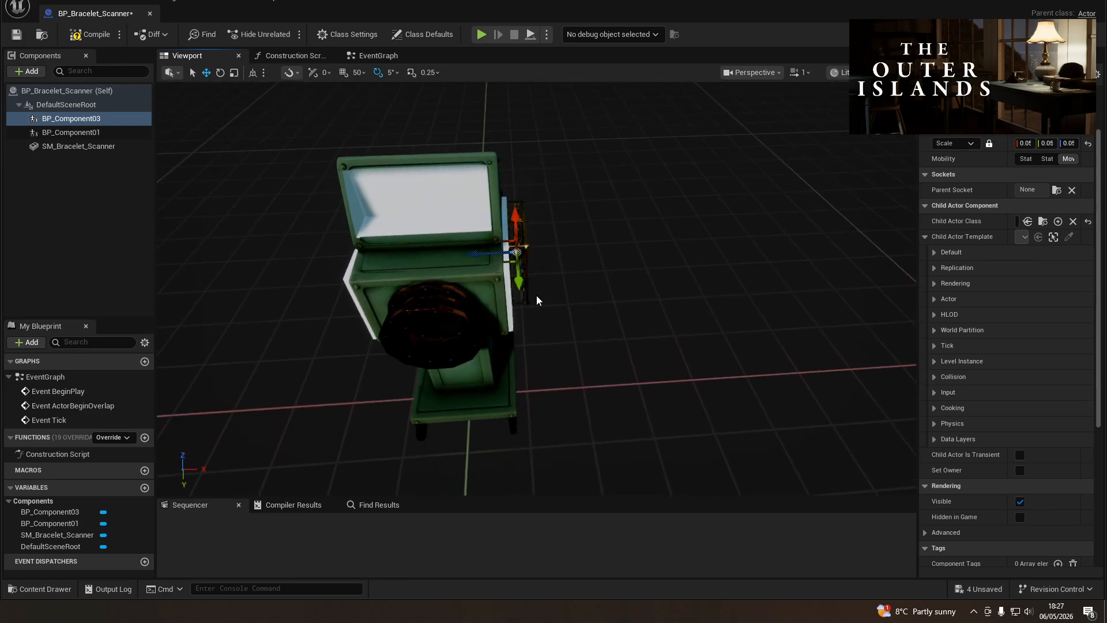
key(ctrl+d)
key(a)
right_drag(407, 317, 513, 320)
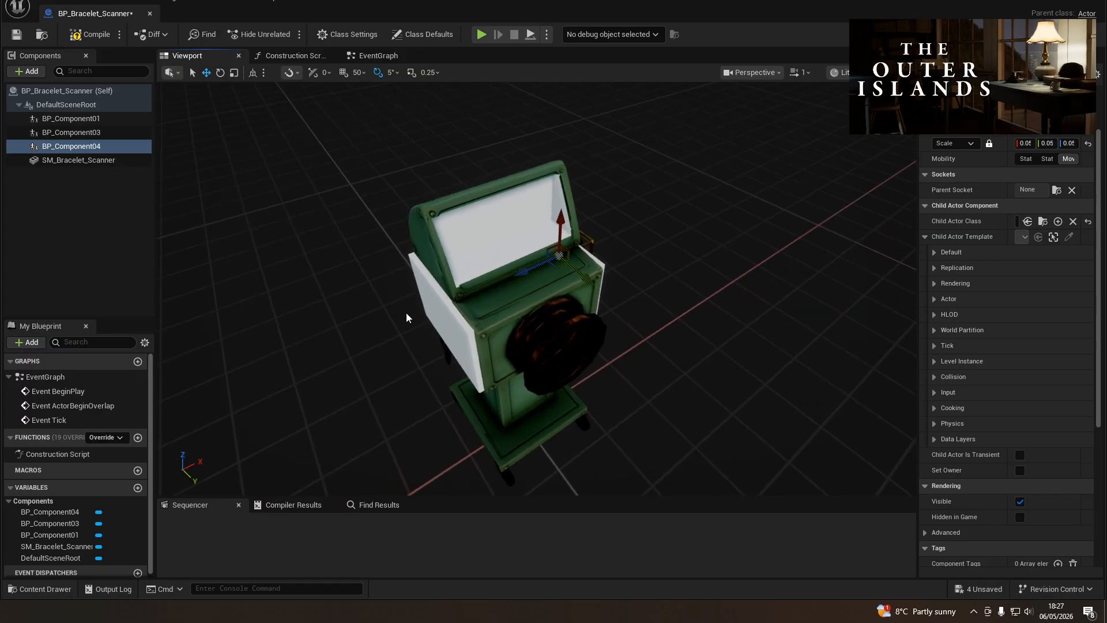
drag(521, 273, 373, 343)
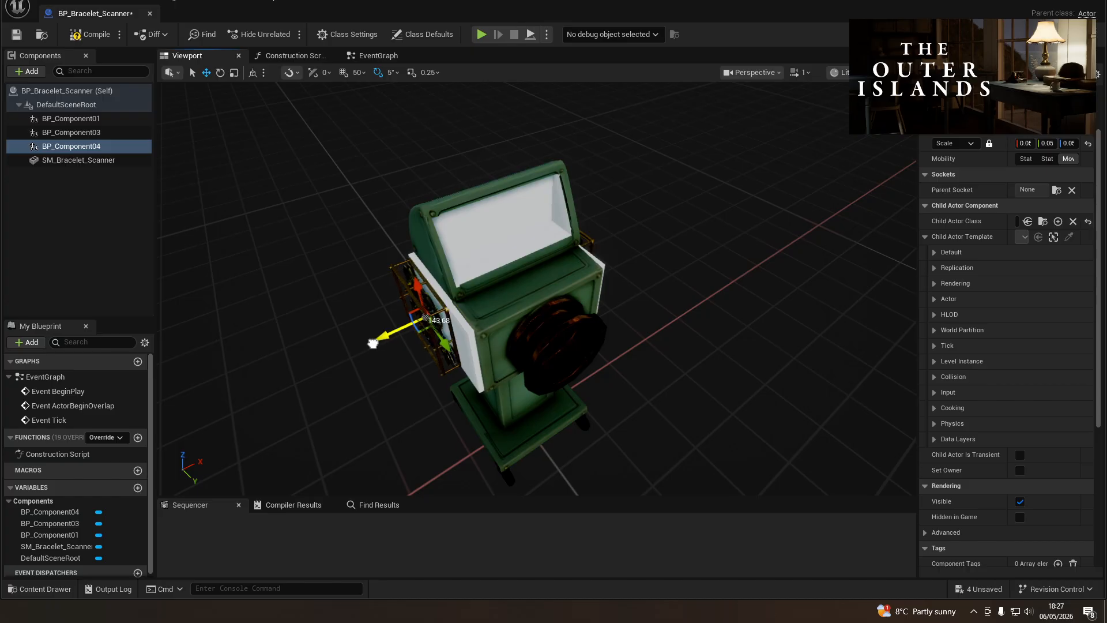
- Rotate the duplicated gear frame, BP_Component04, on the opposite side panel
right_drag(382, 468, 376, 463)
key(e)
drag(624, 269, 645, 320)
right_drag(679, 257, 625, 297)
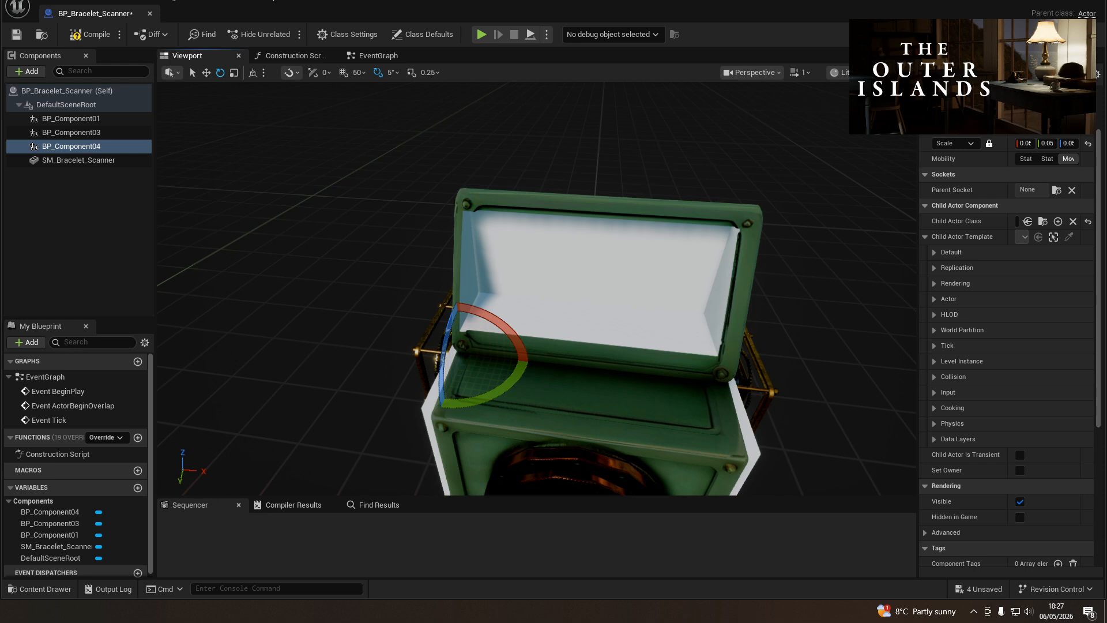
- Add BP_monitor to the blueprint under DefaultSceneRoot and set its uniform scale to 0.05
drag(59, 241, 63, 231)
drag(63, 165, 66, 148)
click(65, 160)
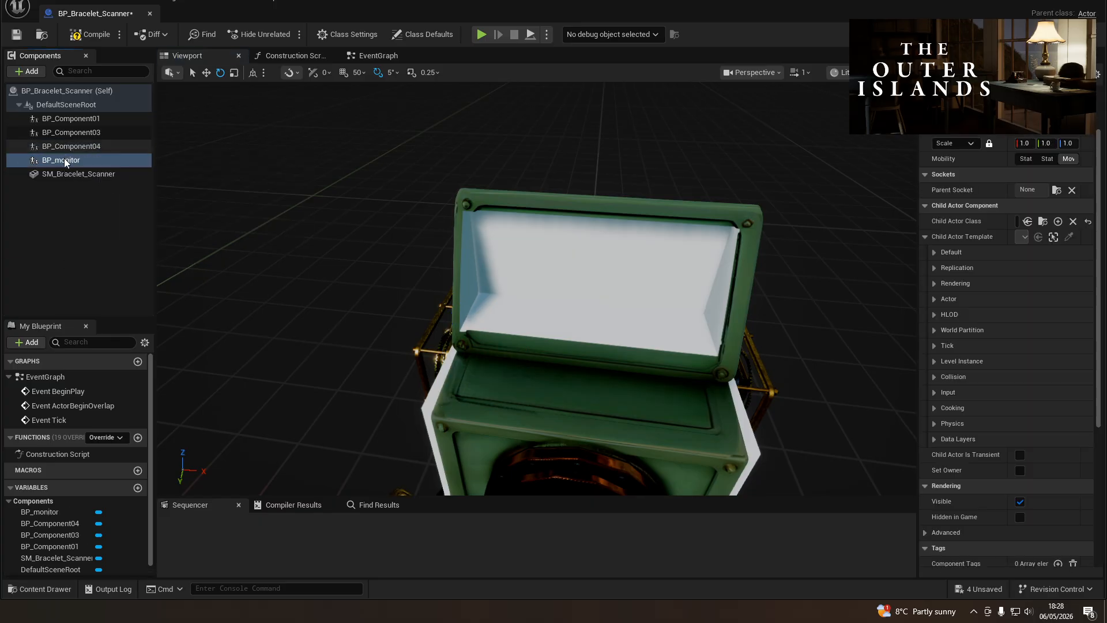
right_drag(583, 368, 623, 309)
click(1024, 143)
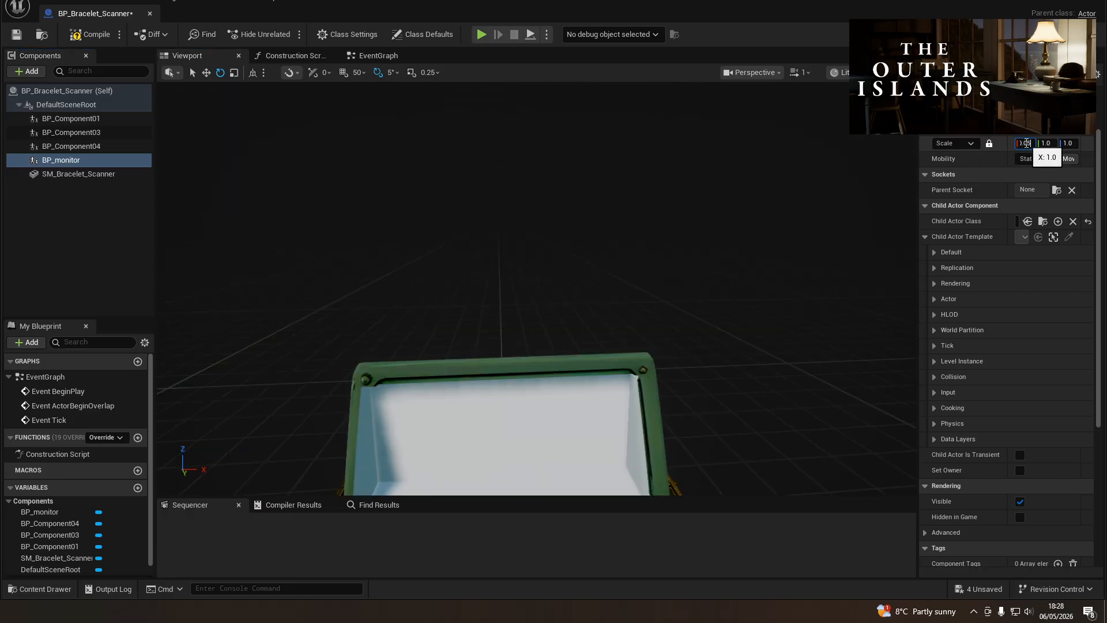
- Move BP_monitor up to the middle of the recessed screen opening on the scanner's head
key(s)
right_drag(633, 292, 671, 318)
key(a)
key(w)
drag(556, 361, 592, 206)
key(w)
right_drag(577, 269, 629, 255)
key(s)
key(w)
key(s)
key(q)
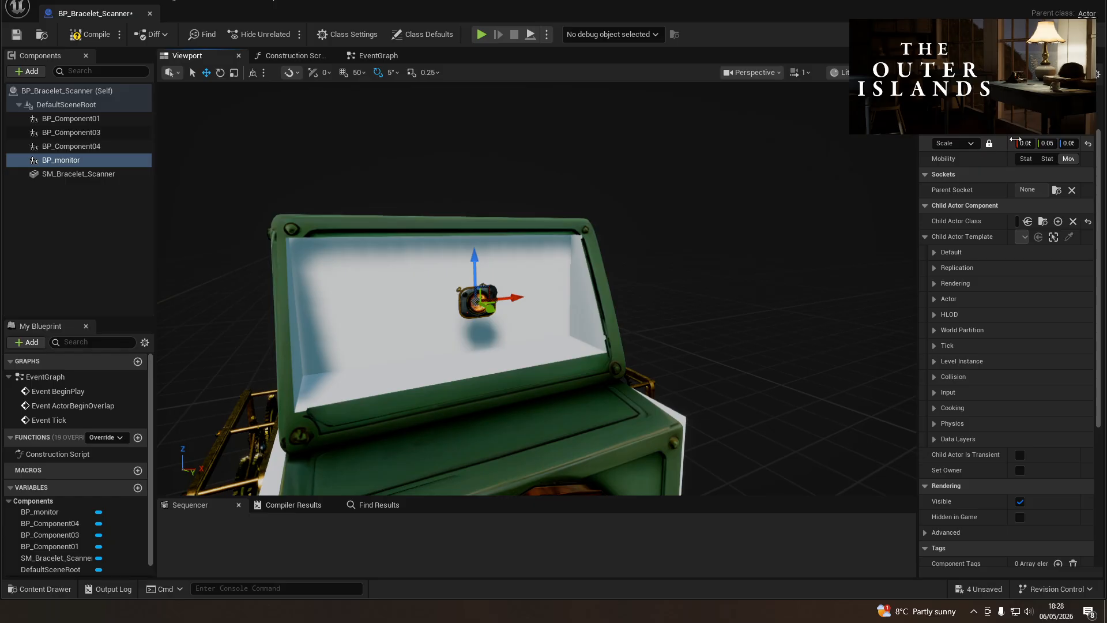
- Enlarge BP_monitor to a uniform scale of about 0.24 and roll it by -20 degrees to follow the slanted screen opening
drag(1025, 144, 1061, 143)
right_drag(696, 301, 882, 300)
key(a)
right_drag(552, 338, 551, 338)
key(d)
key(a)
key(e)
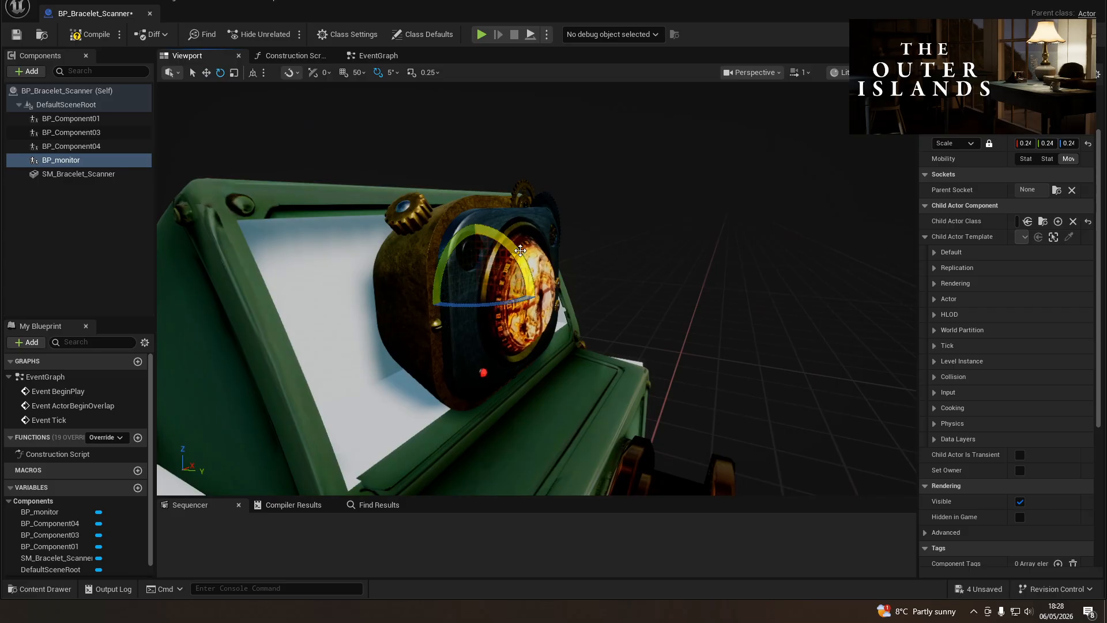
drag(516, 256, 510, 283)
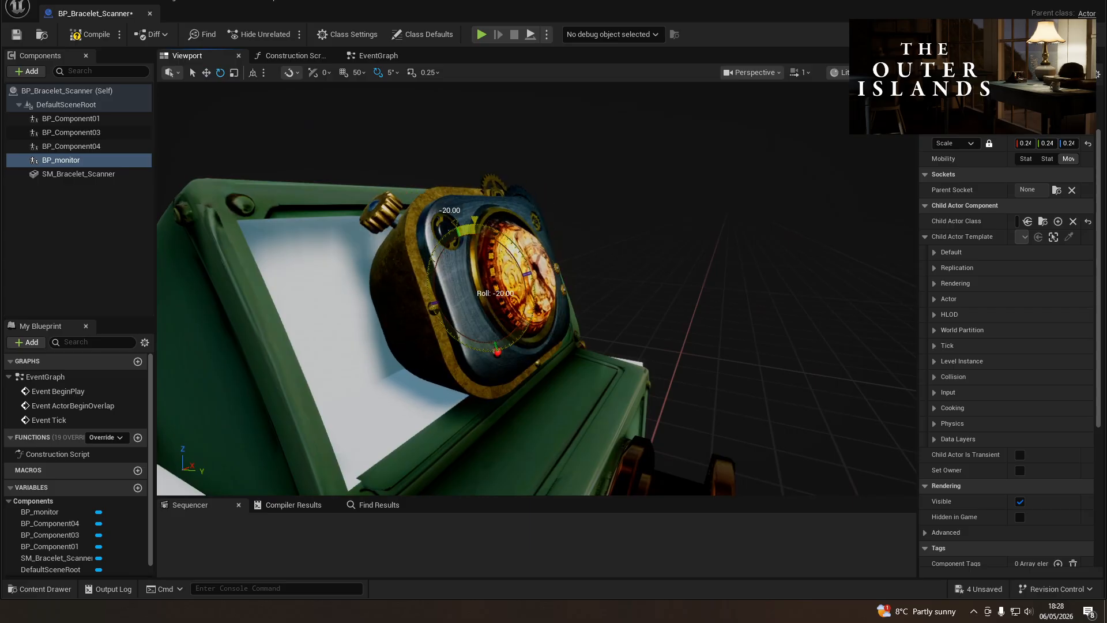
- Push BP_monitor back into the recessed screen opening of the scanner's head
key(a)
right_drag(532, 298, 629, 298)
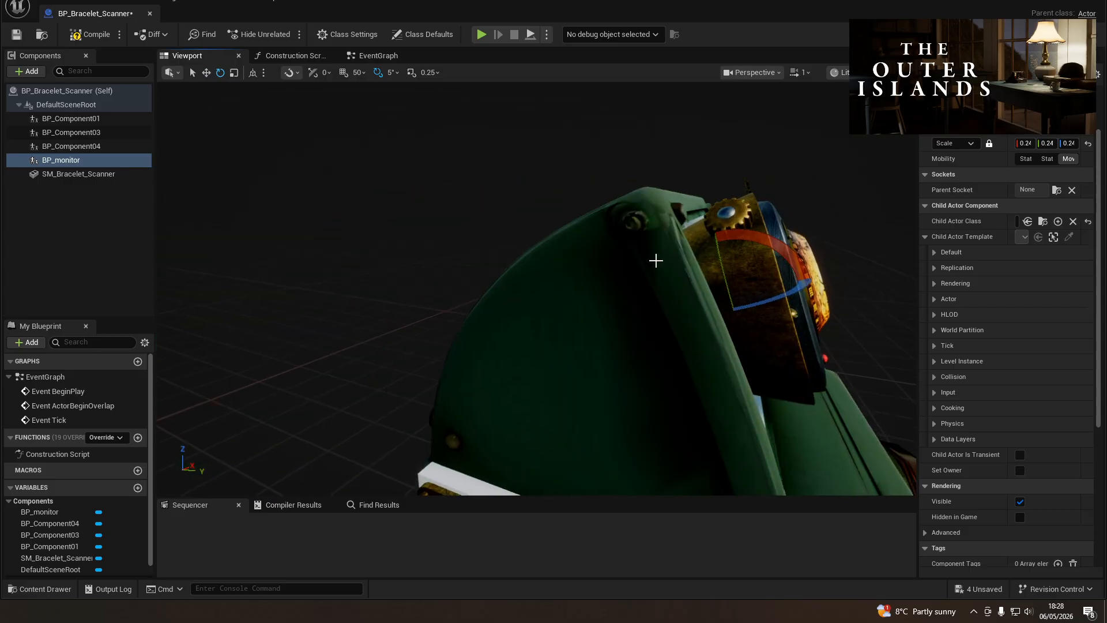
drag(780, 252, 712, 297)
key(w)
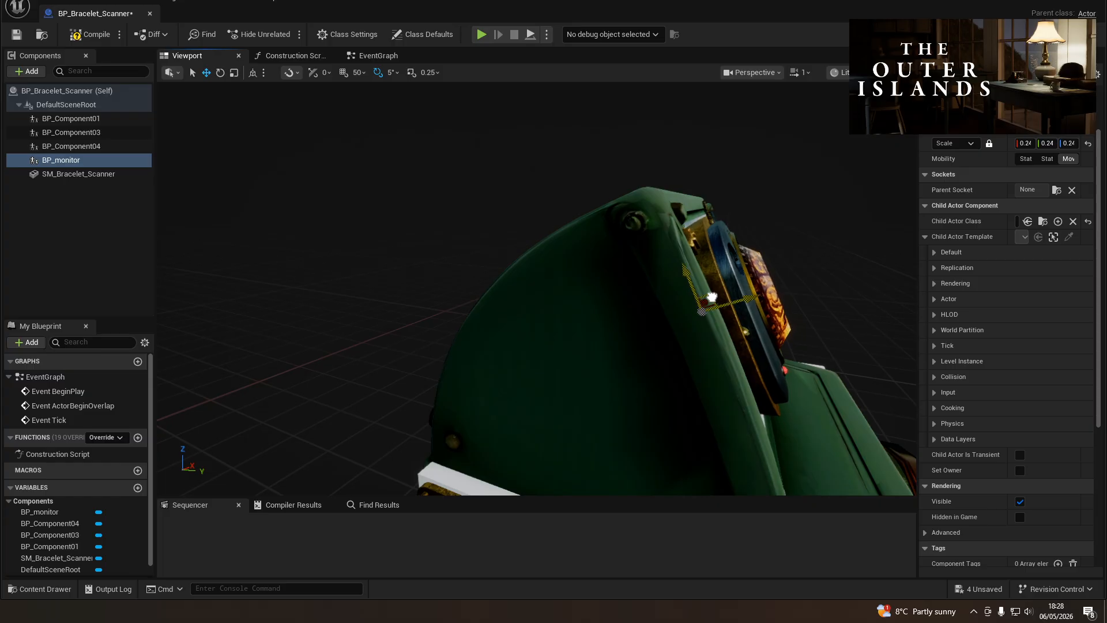
- Shift BP_monitor sideways to the right-hand part of the screen opening and fine-tune its placement there
key(d)
right_drag(712, 297, 567, 309)
key(s)
key(d)
key(a)
key(w)
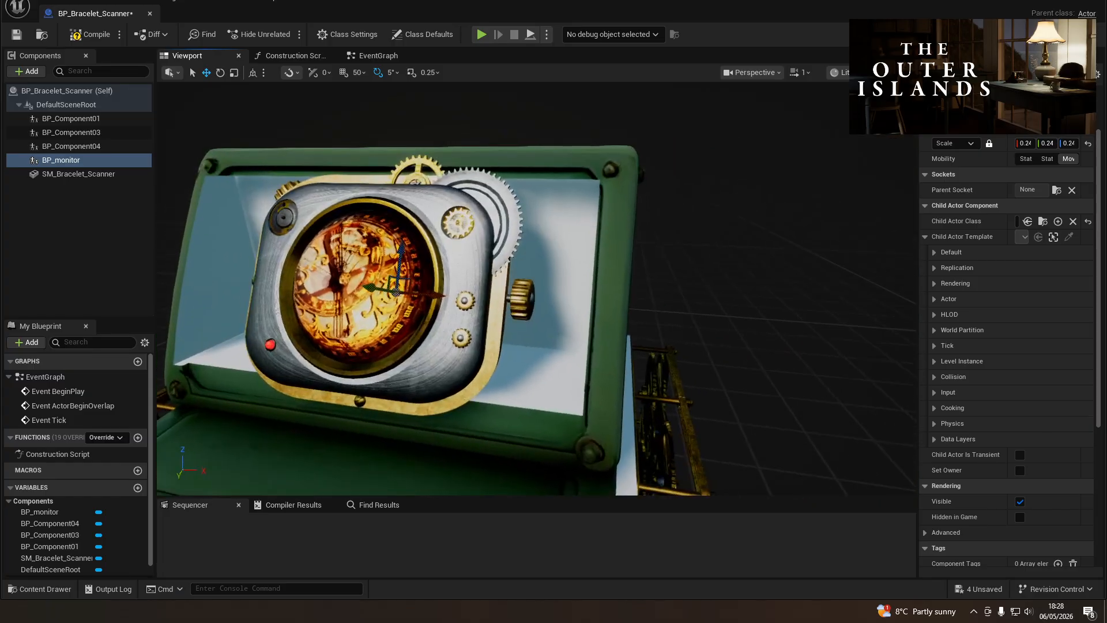
drag(432, 295, 505, 299)
key(a)
right_drag(434, 289, 533, 289)
drag(578, 243, 586, 234)
right_drag(586, 235, 519, 289)
- Assign the MI_Brass material to Element 1 of SM_Bracelet_Scanner, searching the materials for "brass" instead of "chrome"
key(a)
key(d)
key(a)
key(s)
key(d)
key(a)
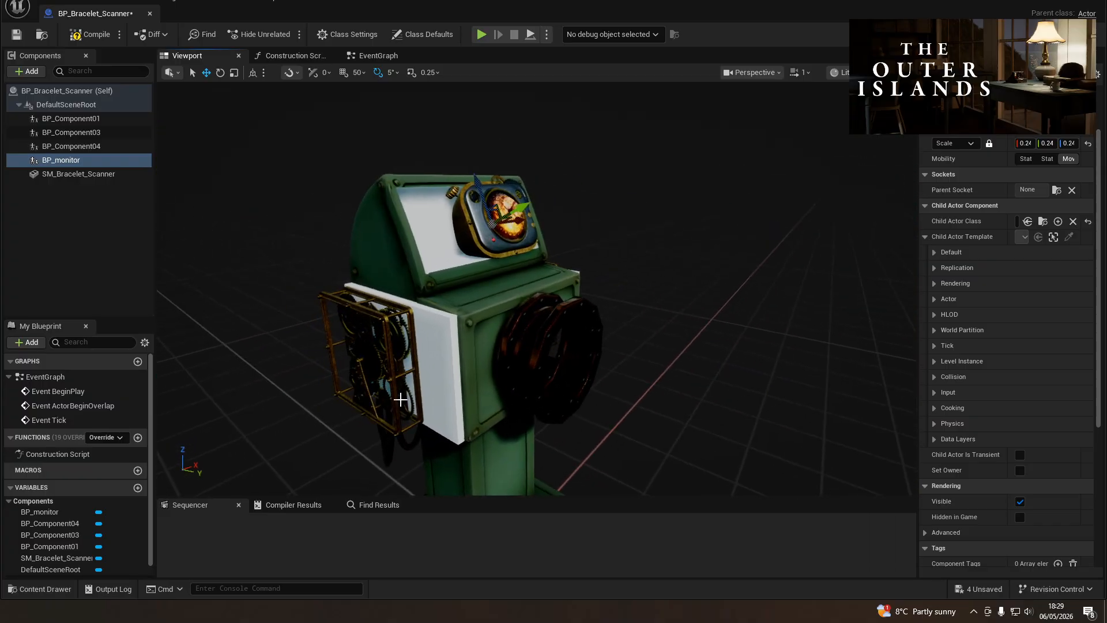
click(453, 364)
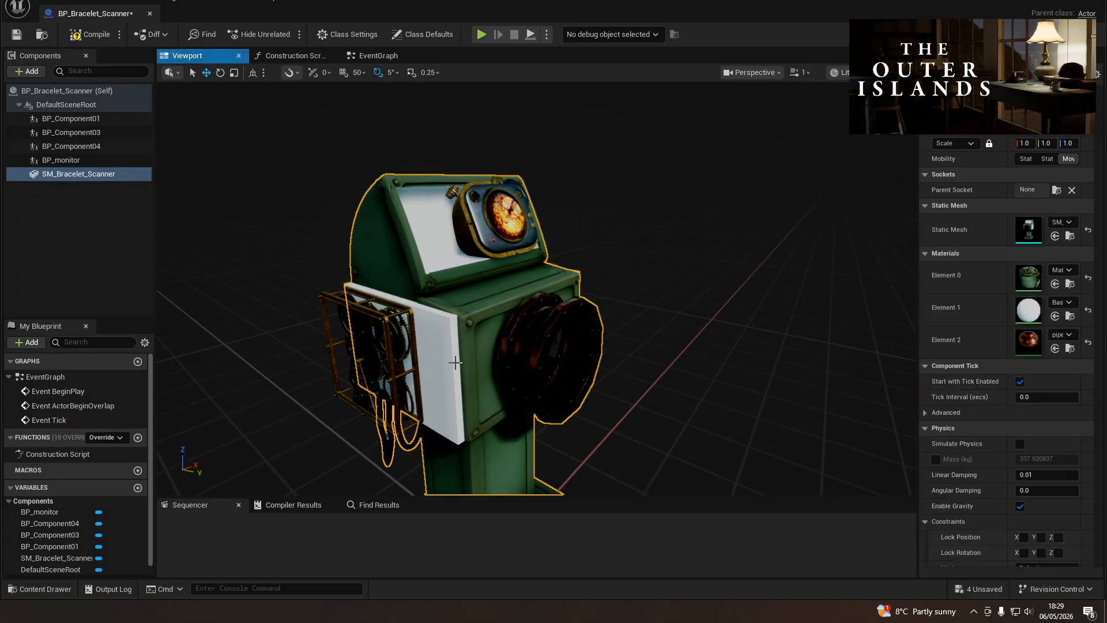
click(1059, 302)
text(chrome)
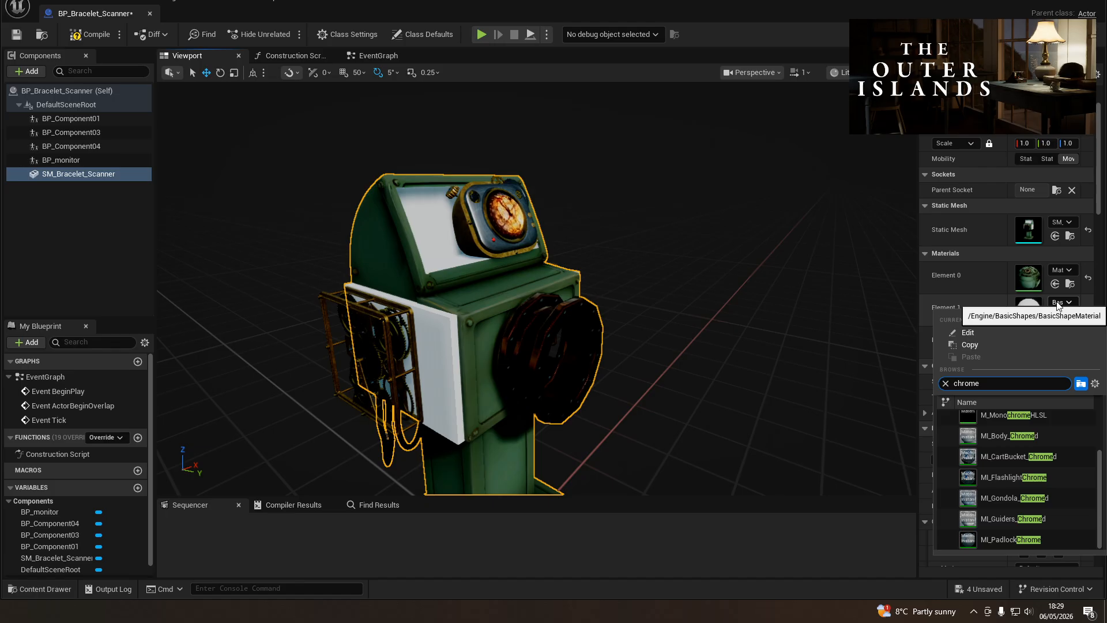
text(ss)
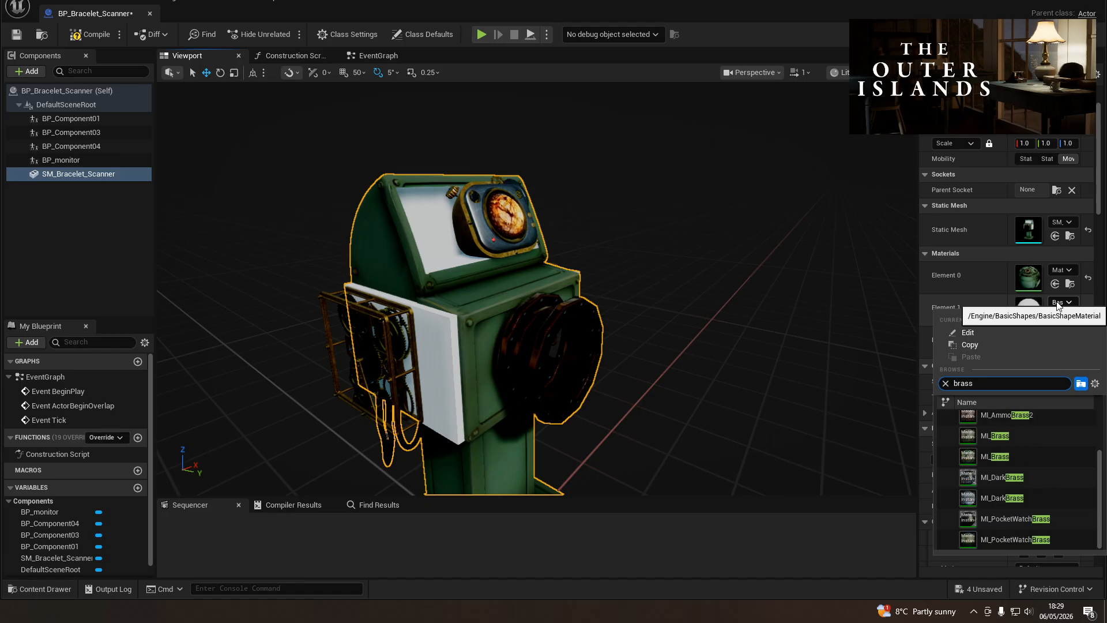
click(981, 457)
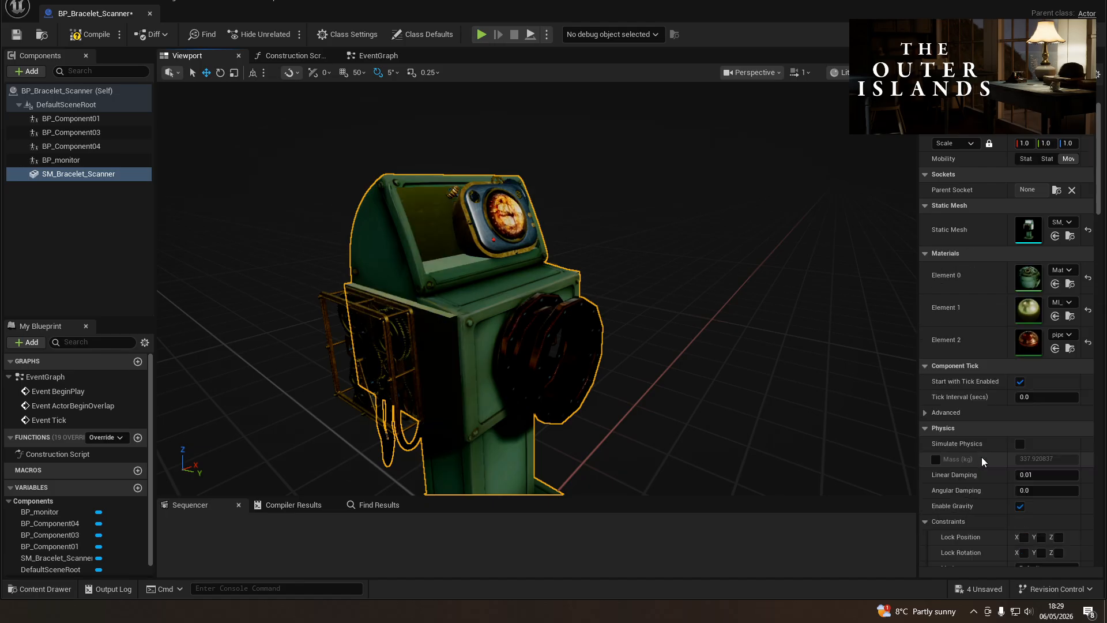
- Save the BP_Bracelet_Scanner blueprint and view the whole scanner from the front
click(751, 404)
right_drag(752, 405, 607, 398)
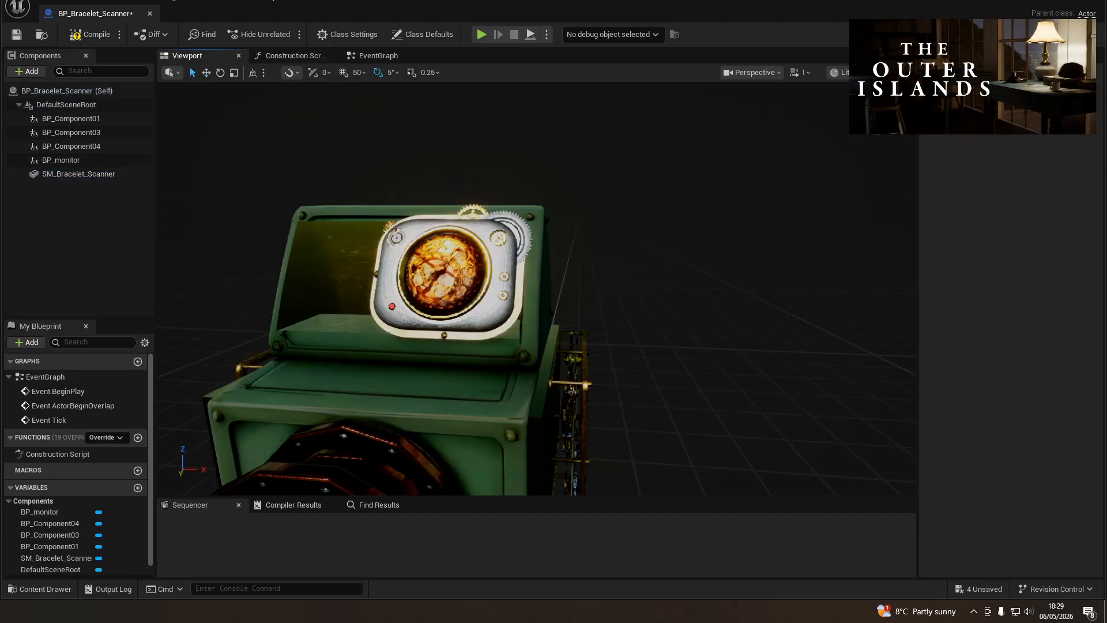
key(d)
key(a)
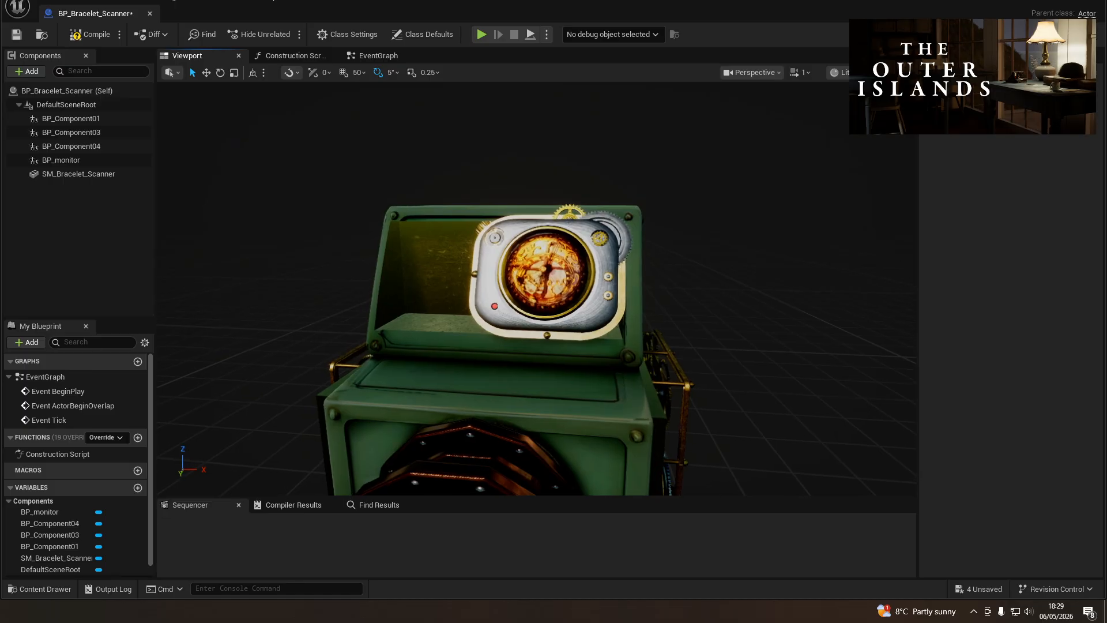
key(ctrl+s)
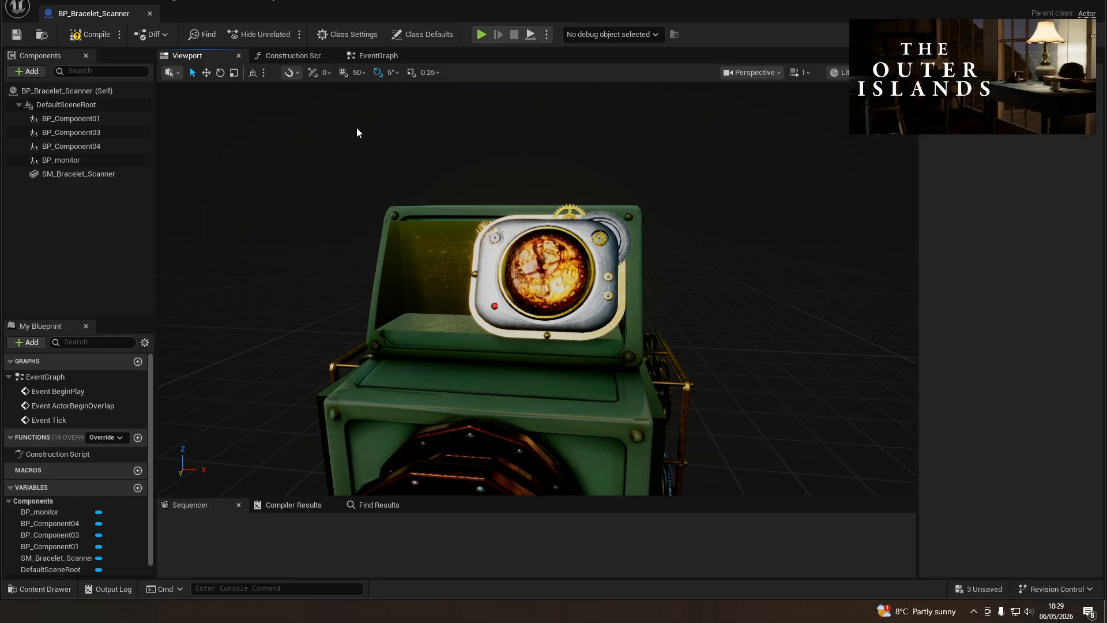
right_drag(277, 288, 266, 282)
key(s)
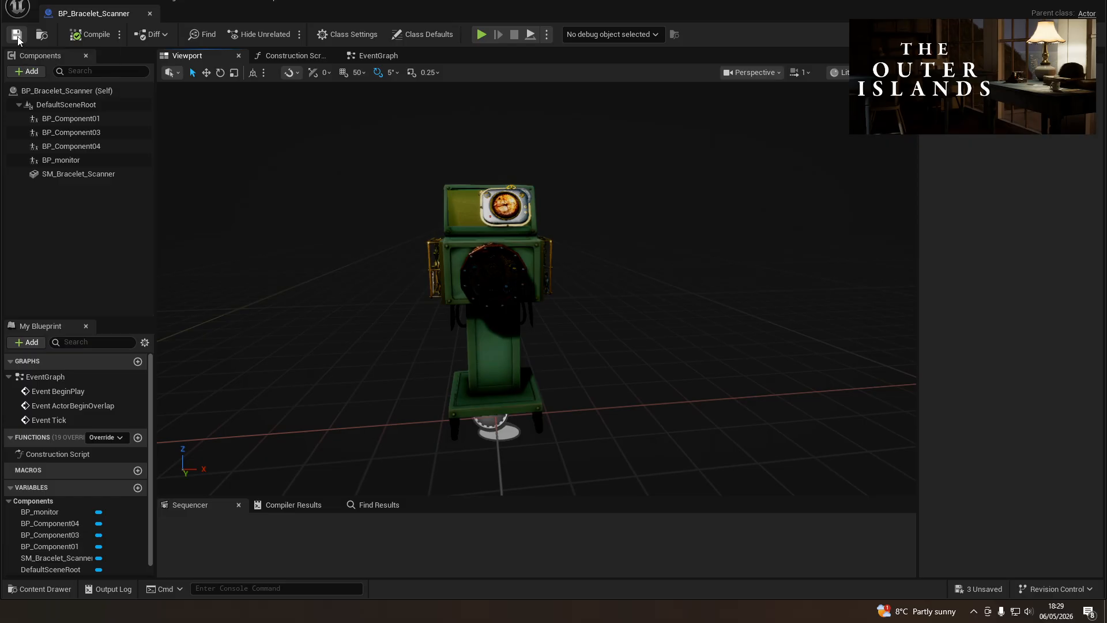
- Close the BP_Bracelet_Scanner blueprint and look at the finished scanner in the level from further back
middle_click(80, 19)
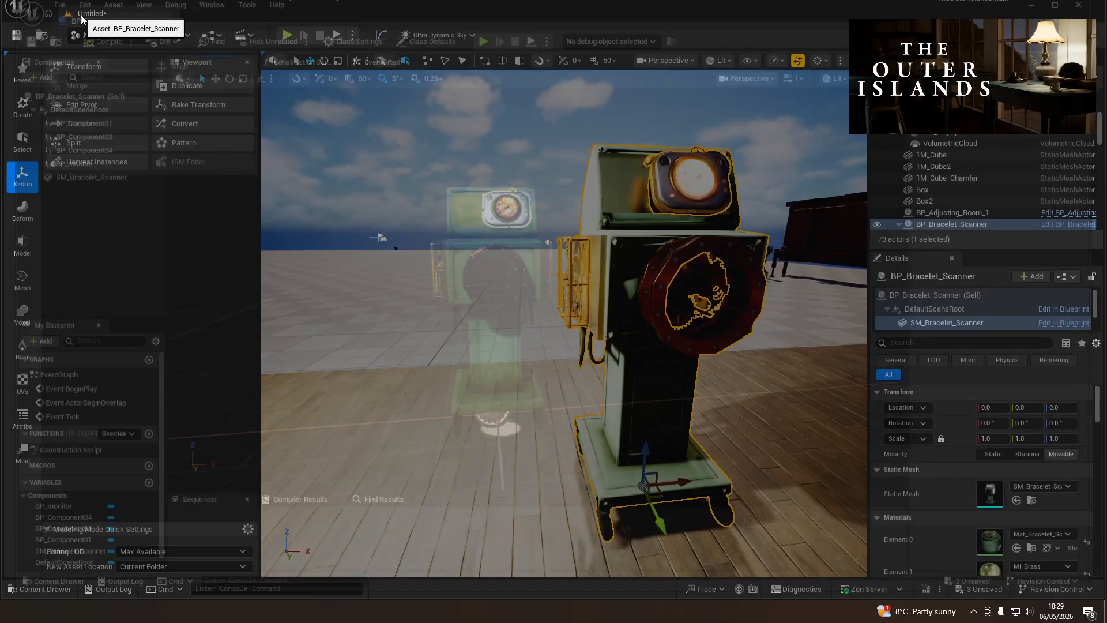
key(s)
right_drag(507, 312, 534, 312)
key(d)
right_drag(535, 354, 507, 358)
- Duplicate the scanner's mesh component beside the original at about -313 on X, turned about -90 degrees around Z
key(e)
alt+drag(530, 416, 296, 380)
key(w)
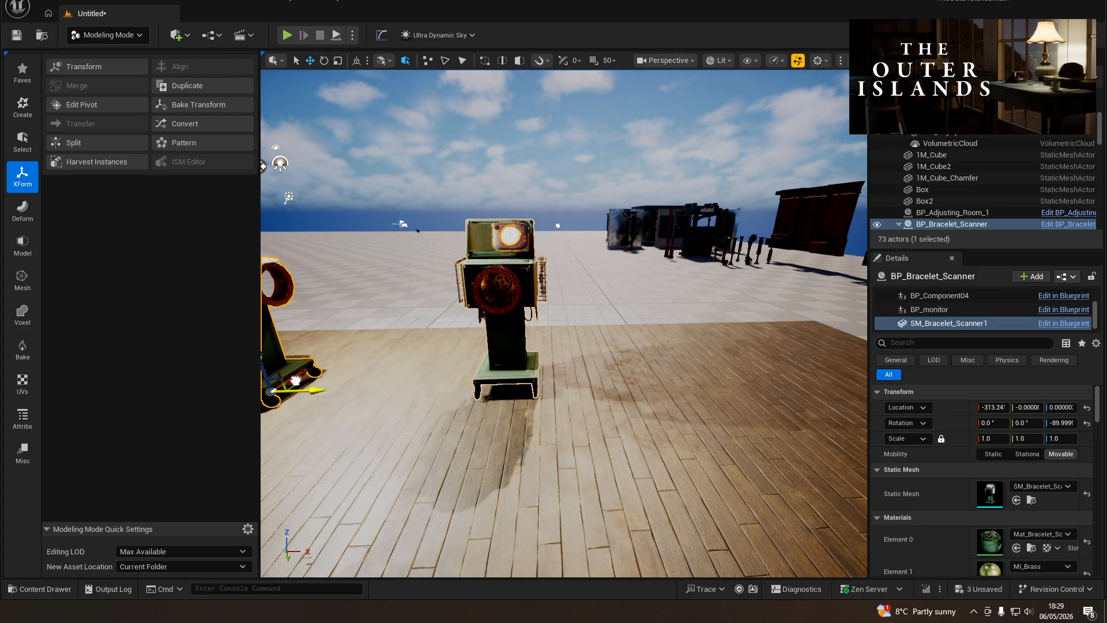
- Play the level from the wooden floor and walk around to compare the detailed scanner with its plain duplicate, and stop the session
right_click(389, 522)
click(411, 511)
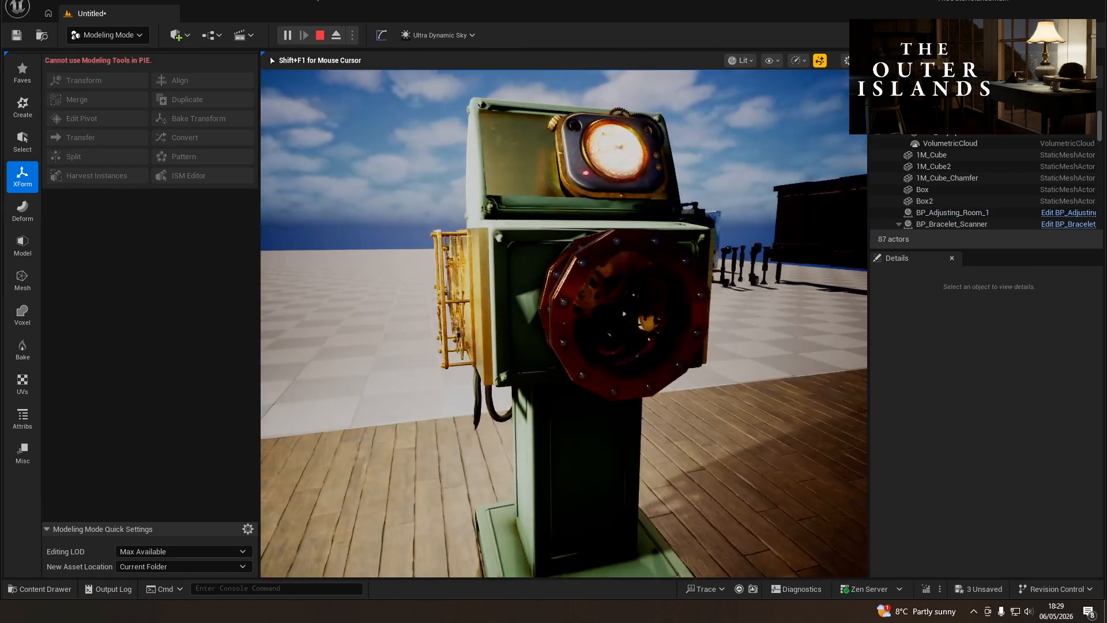
key(d)
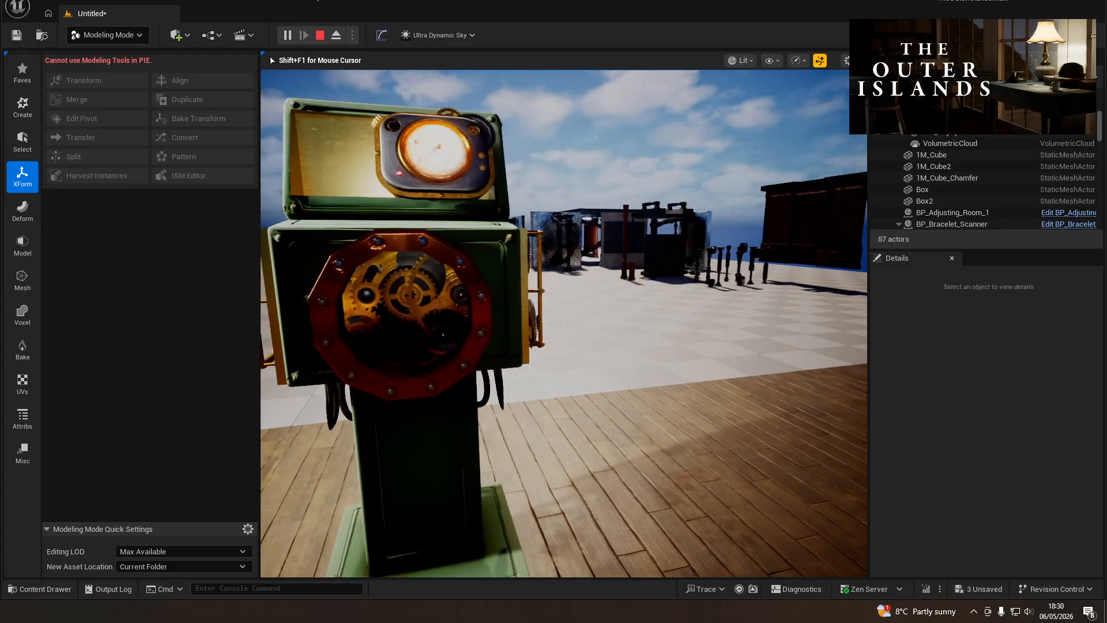
key(a)
key(d)
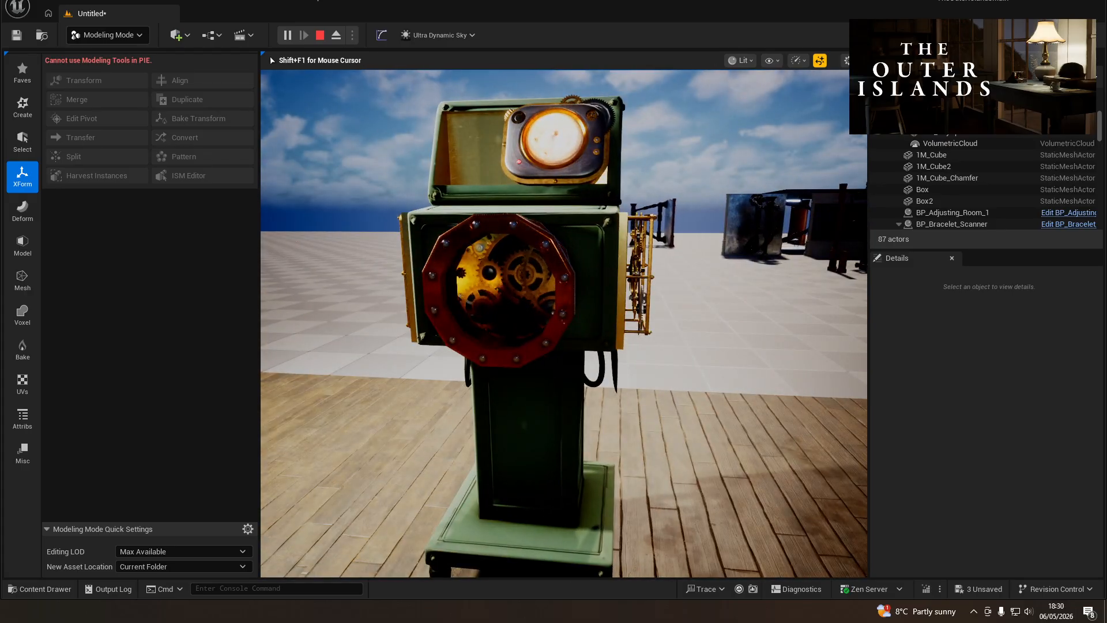
key(d)
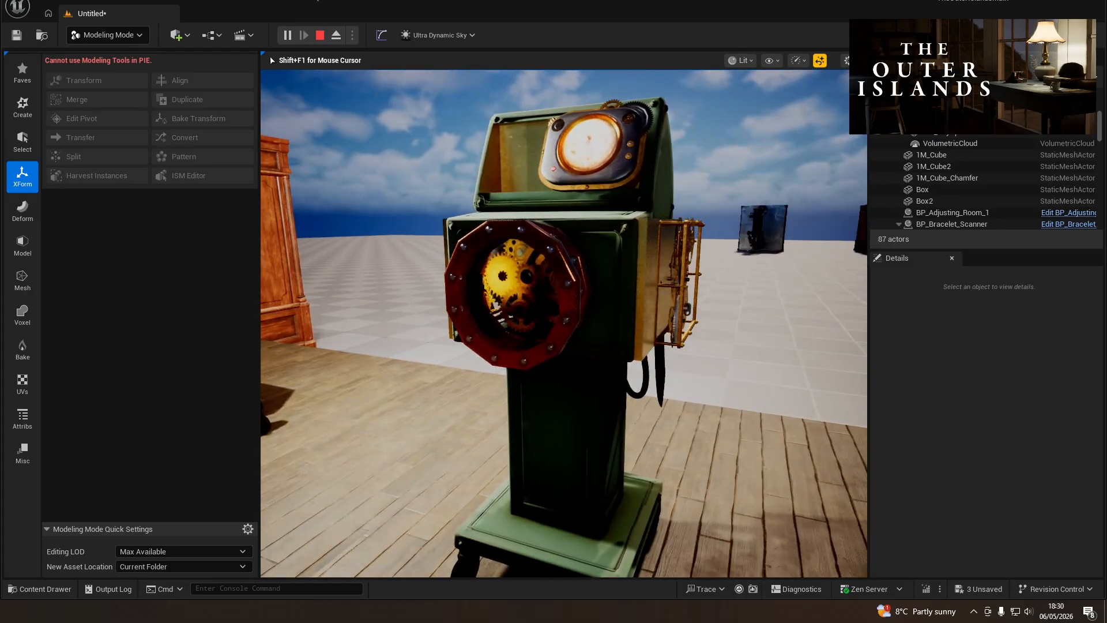
key(s)
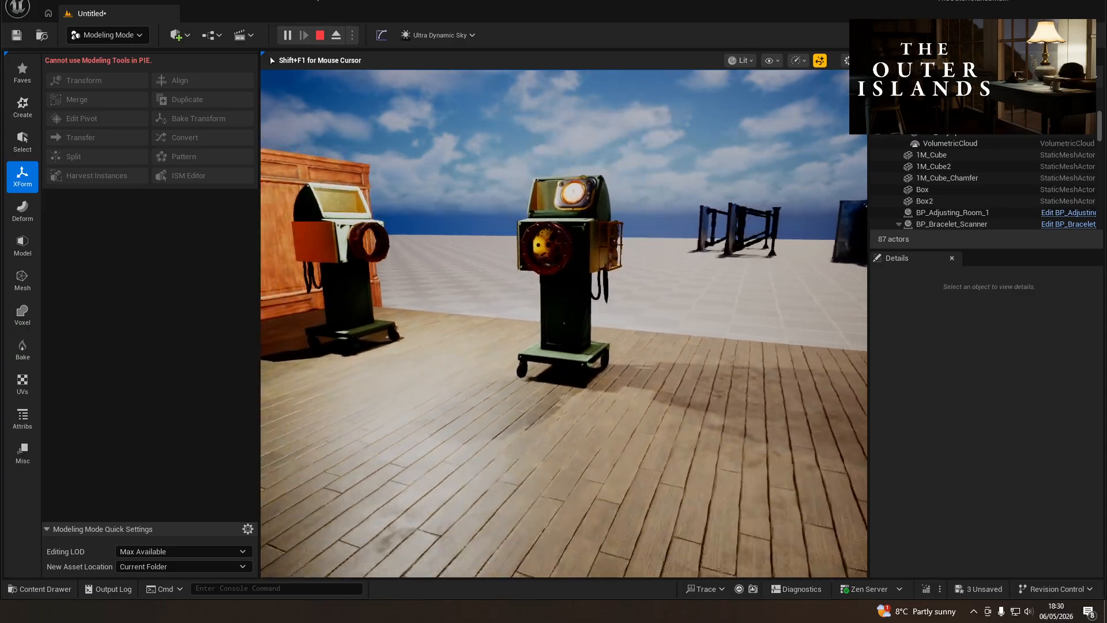
key(w)
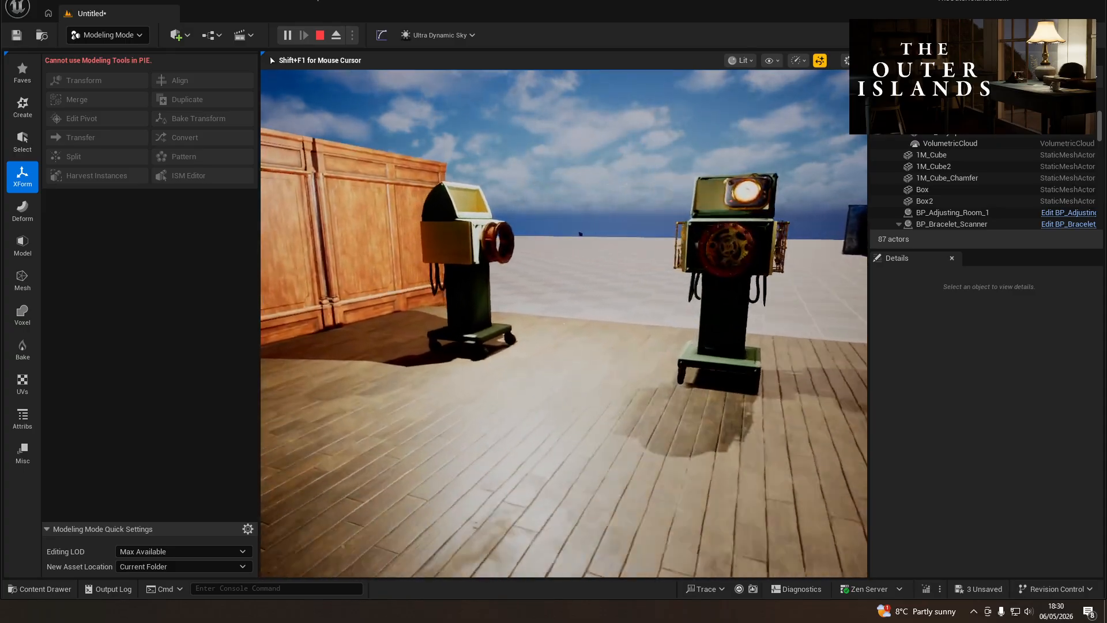
key(w)
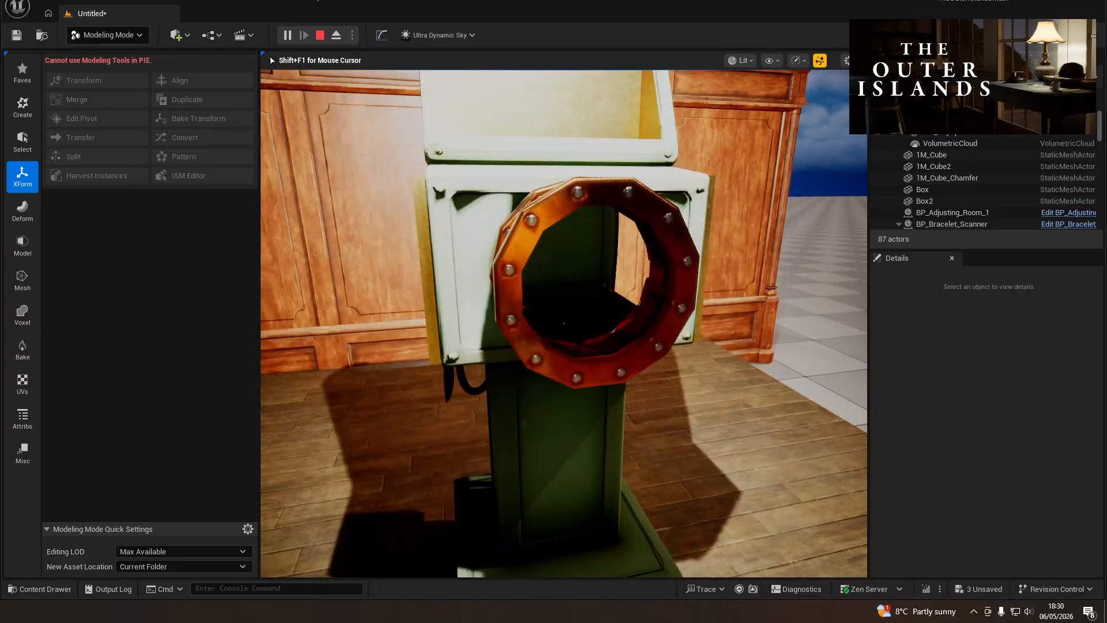
key(s)
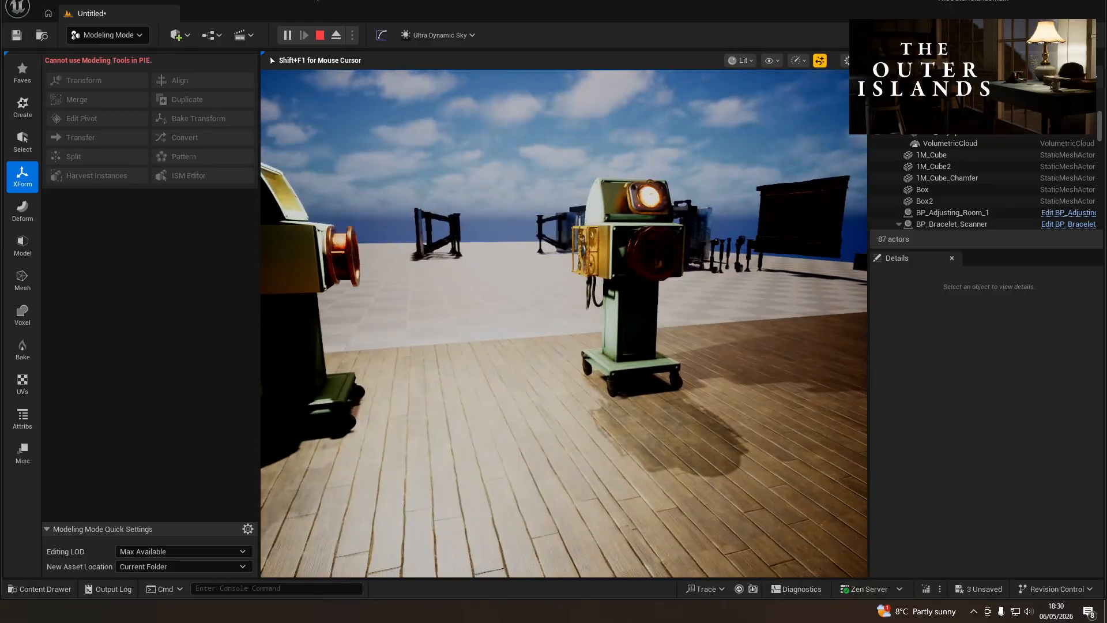
key(w)
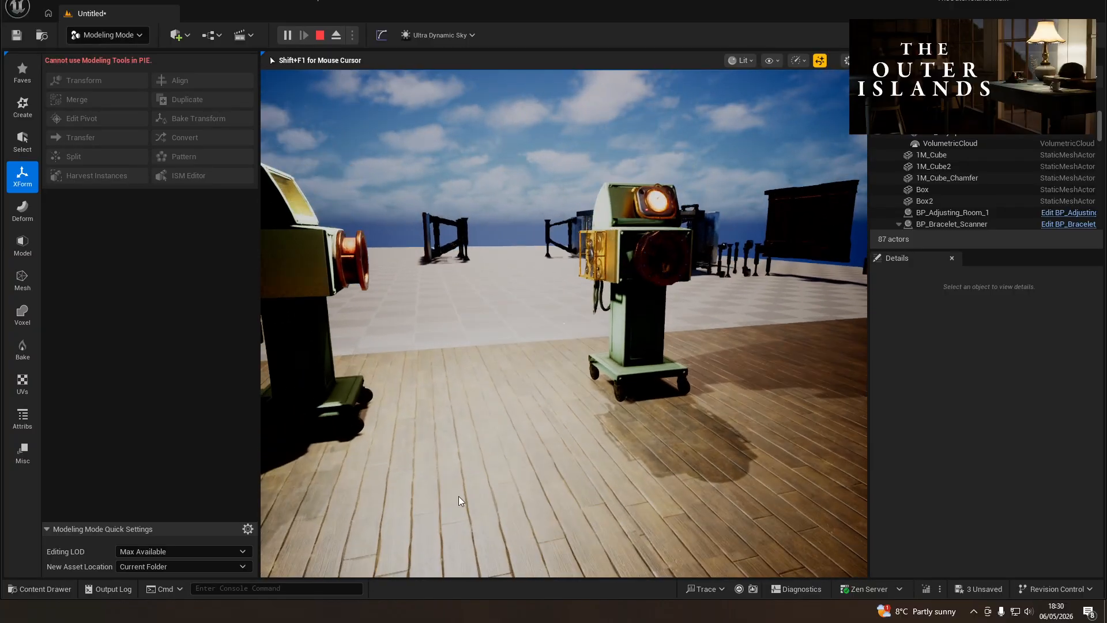
key(Escape)
key(ctrl+z)
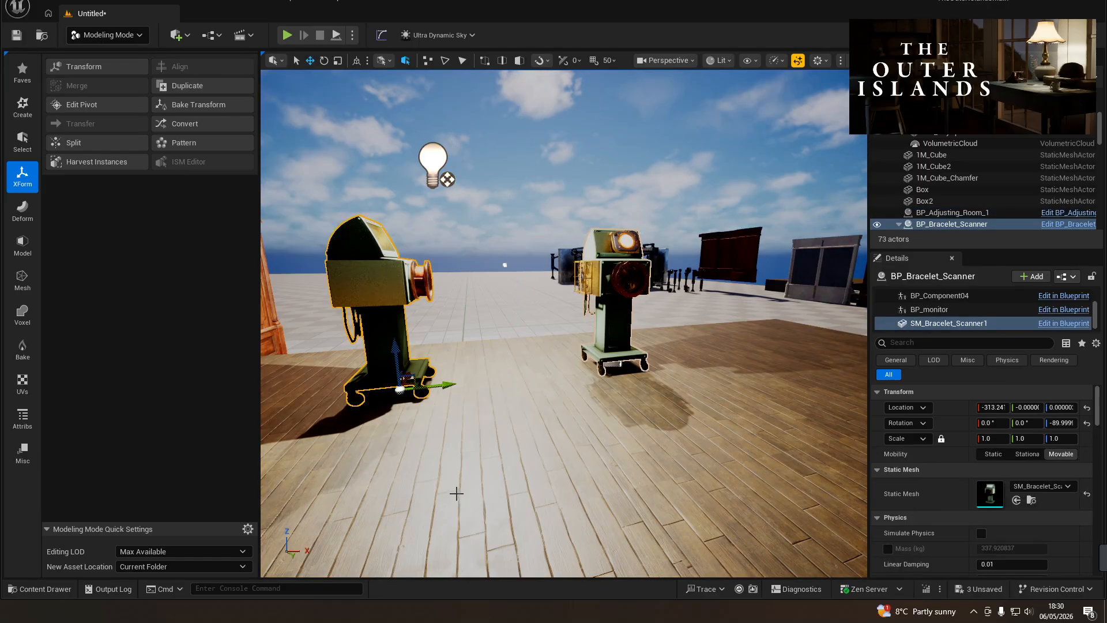
- Delete the plain duplicate mesh SM_Bracelet_Scanner1 from the level
mouse_move(537, 365)
right_down()
mouse_move(579, 398)
mouse_move(538, 387)
right_up()
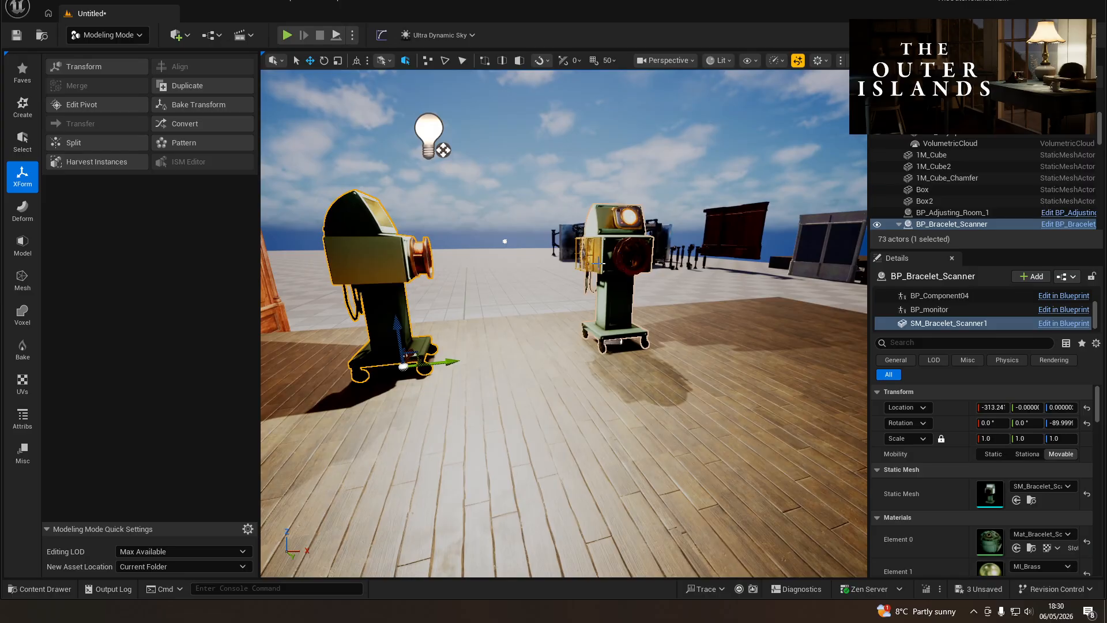
click(620, 254)
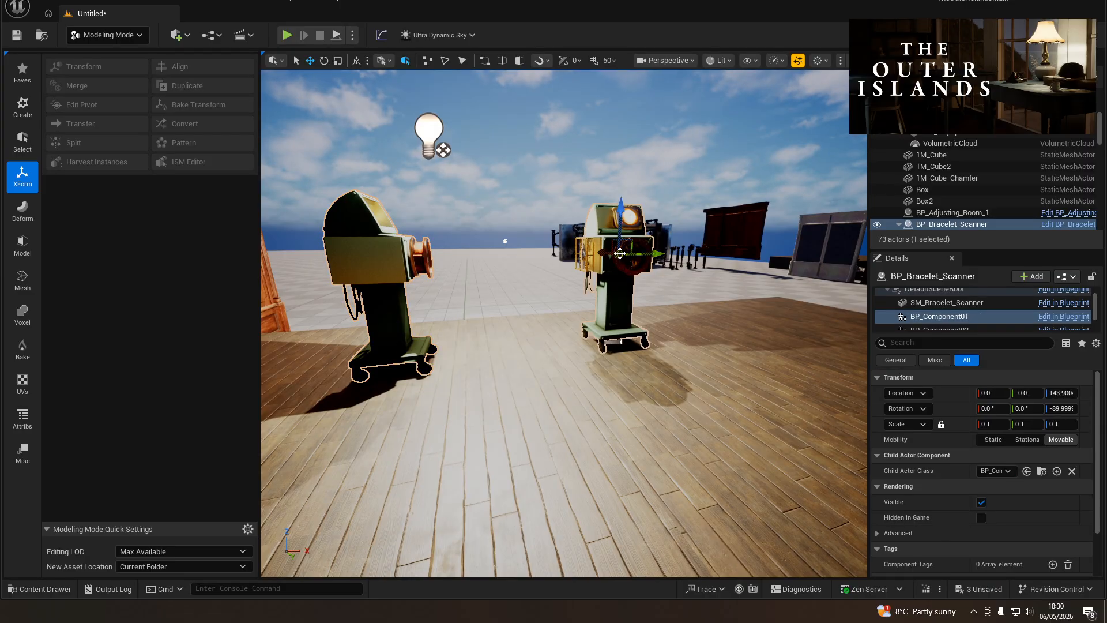
click(378, 272)
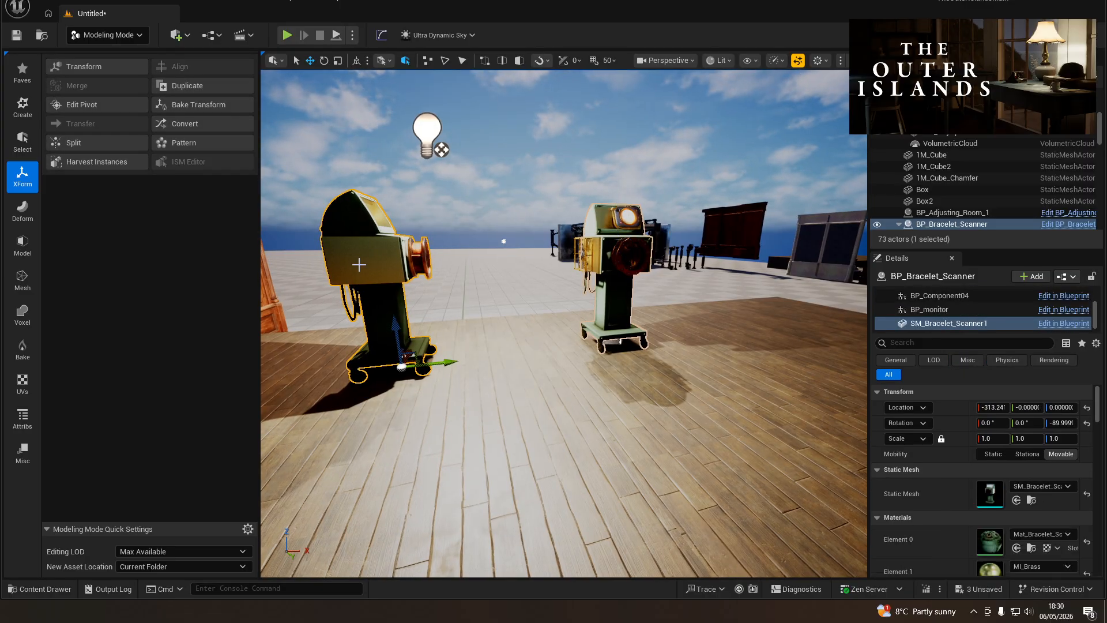
key(Delete)
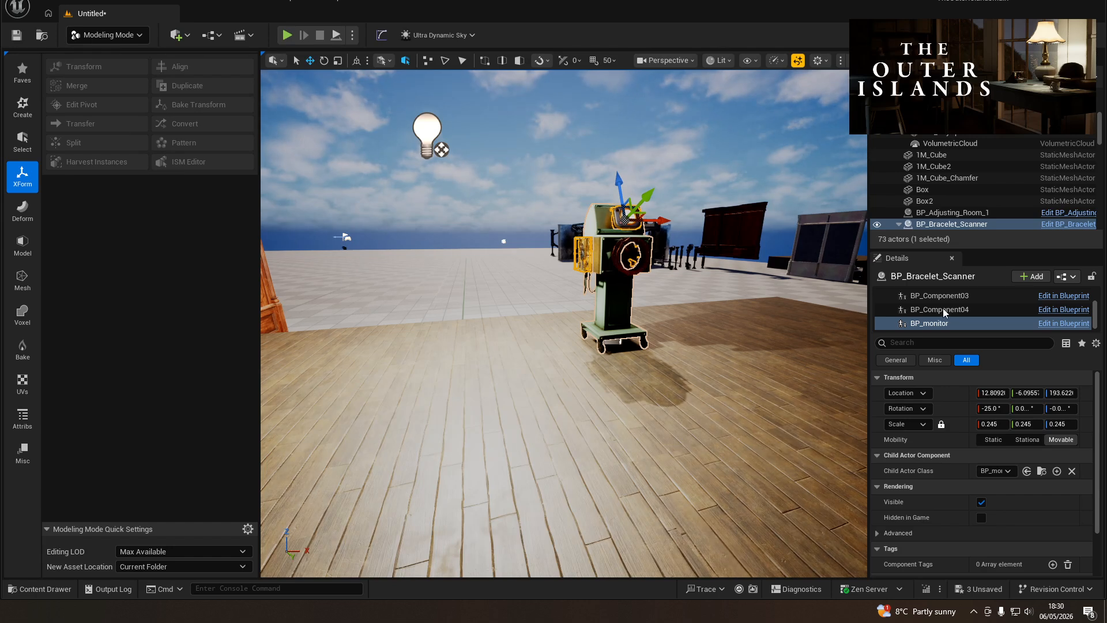
- Select the whole BP_Bracelet_Scanner actor and save the level
scroll(944, 312, up, 3)
click(973, 295)
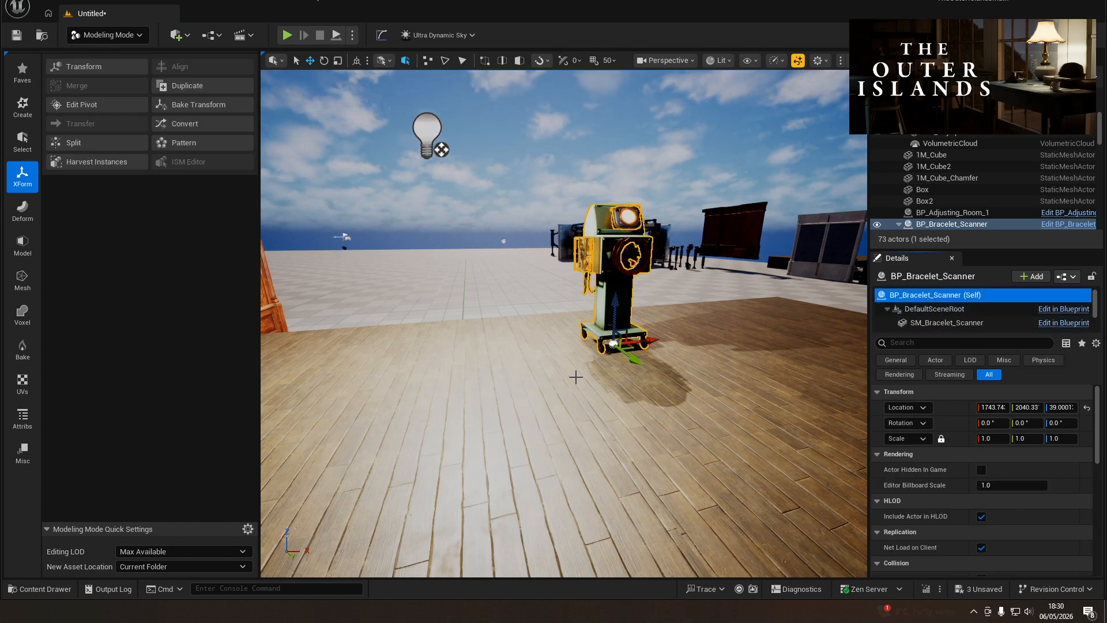
key(ctrl+s)
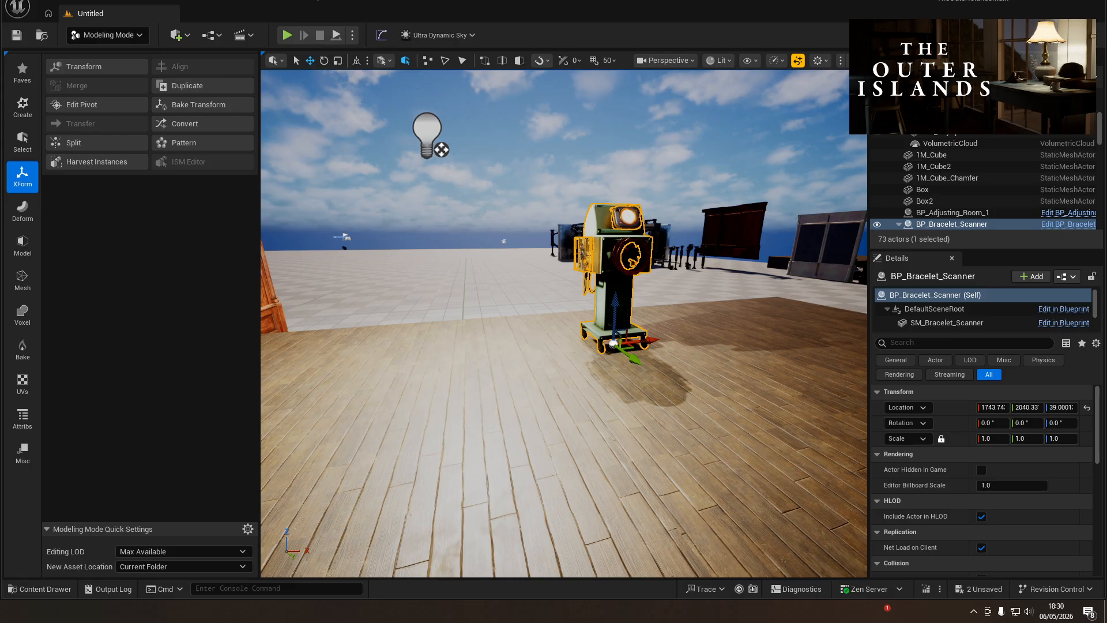
- Play the level from the wooden floor, inspect the remaining scanner's monitor, gears and side frames from several angles, and stop the session
right_click(635, 456)
click(674, 447)
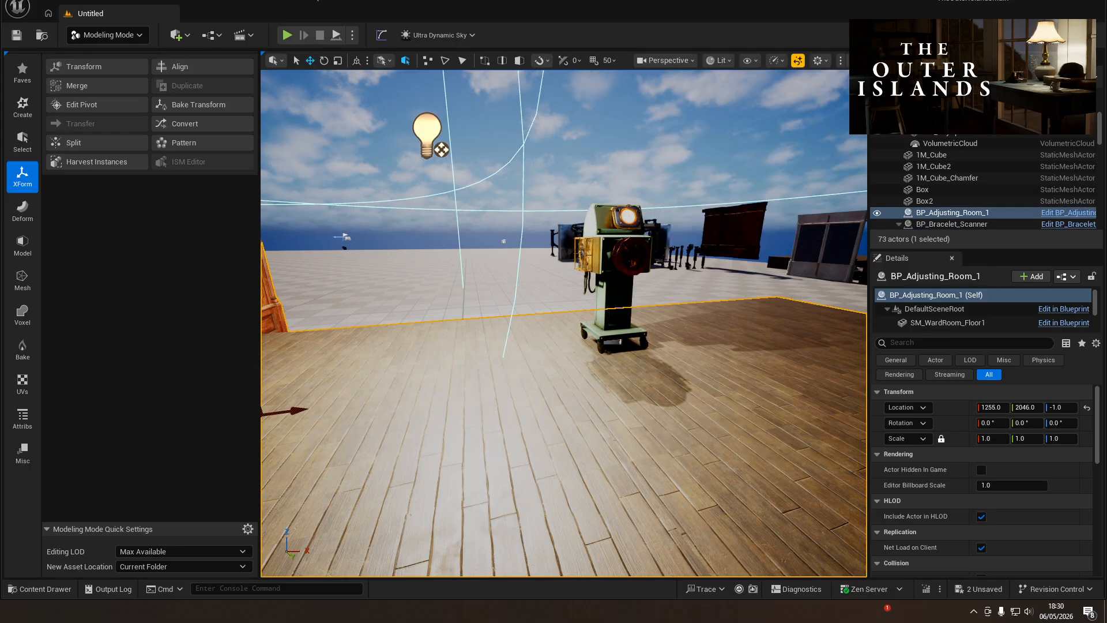
key(d)
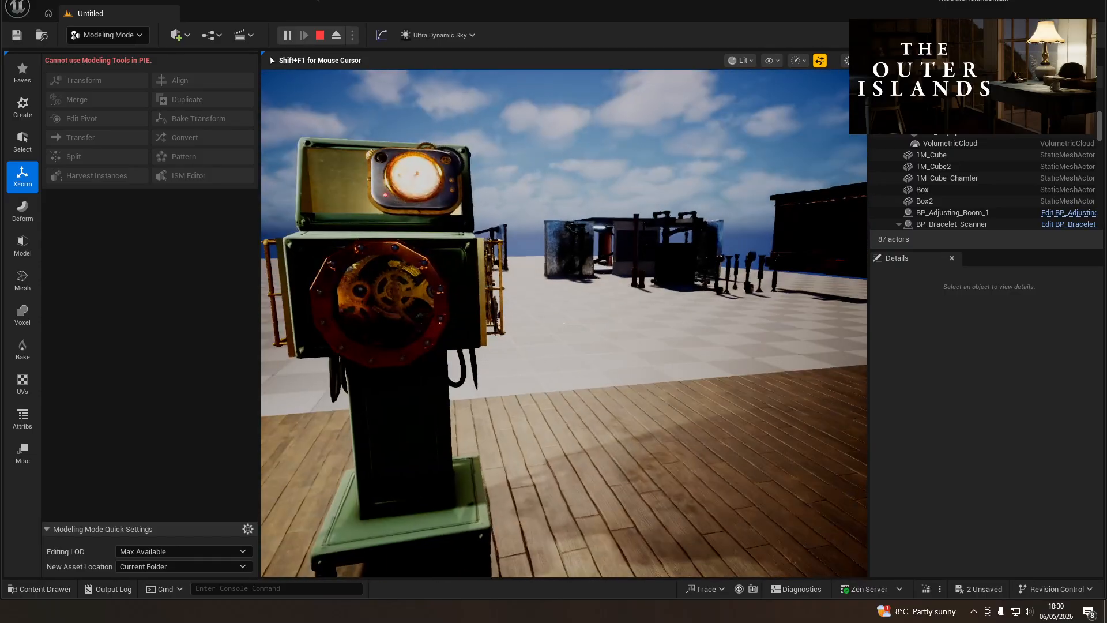
key(s)
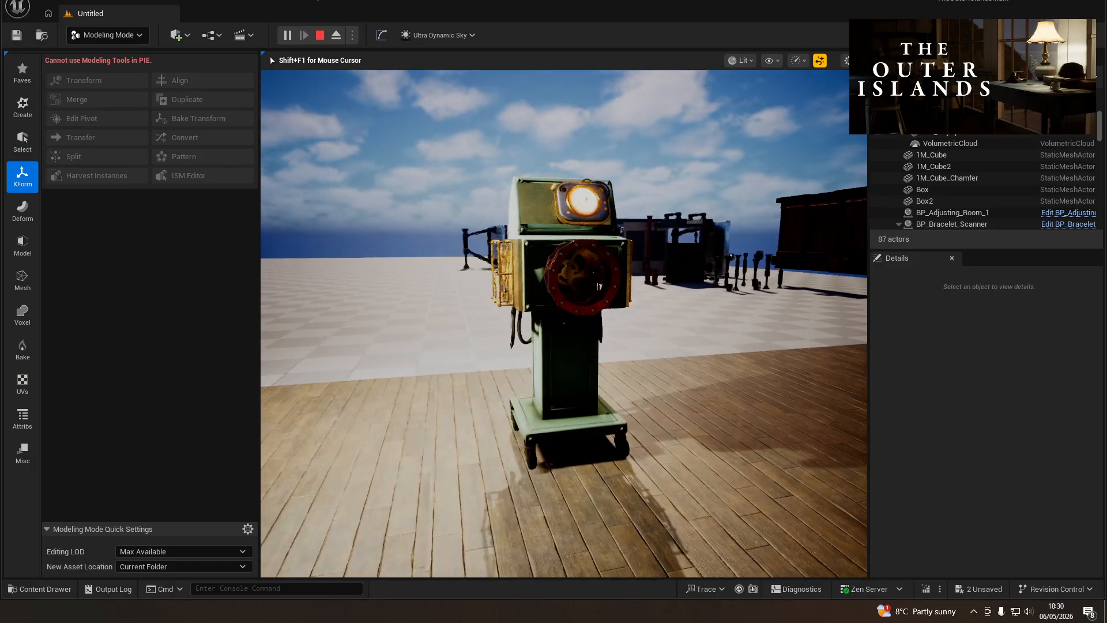
key(w)
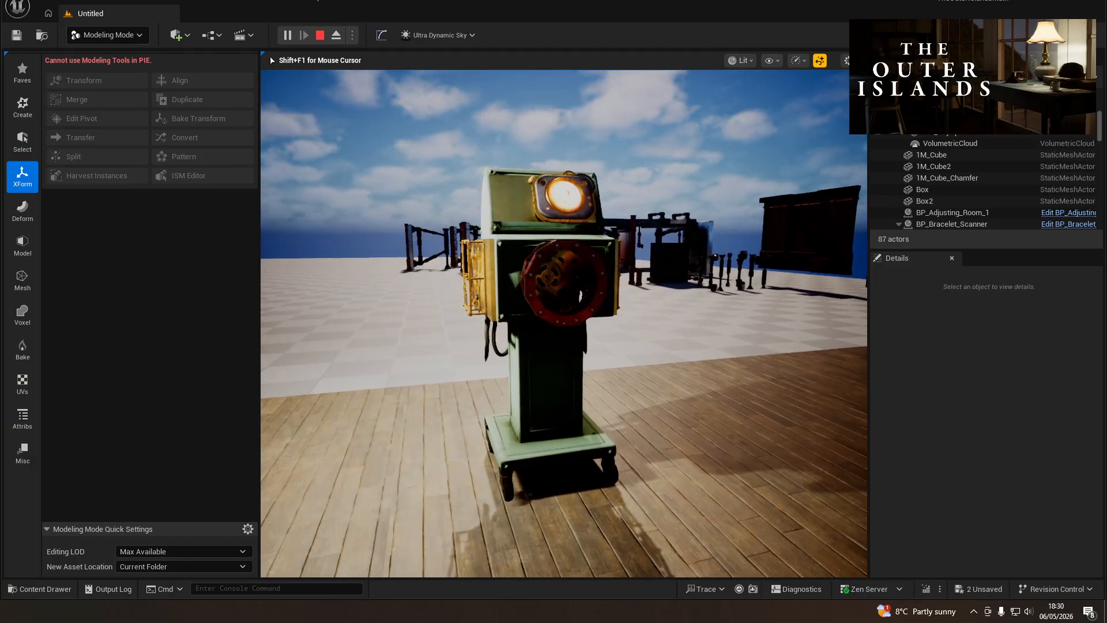
key(w)
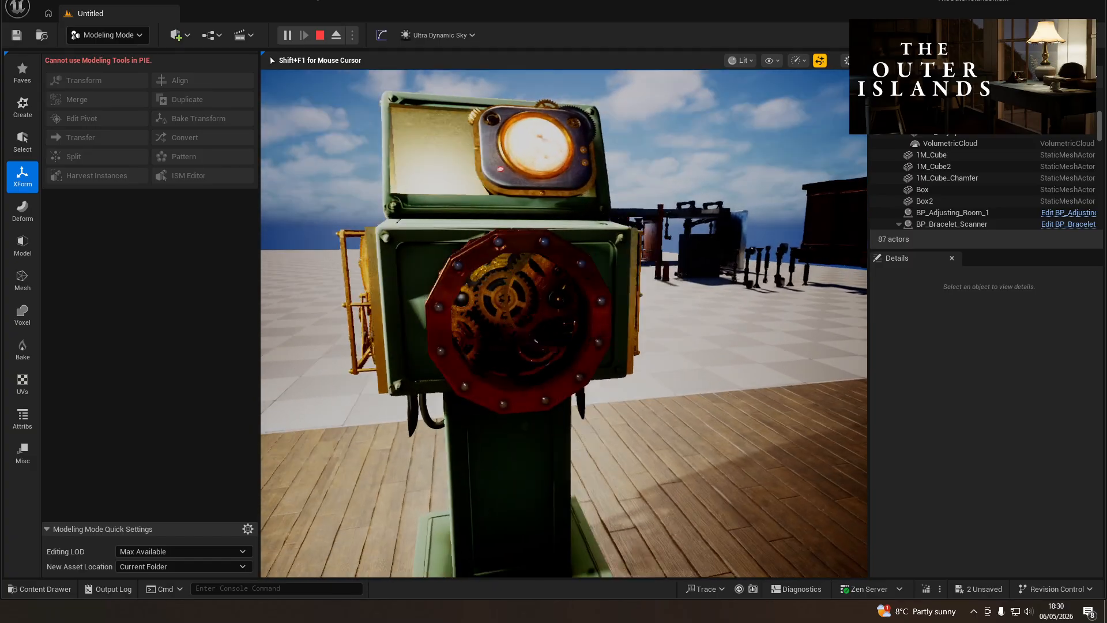
key(d)
key(s)
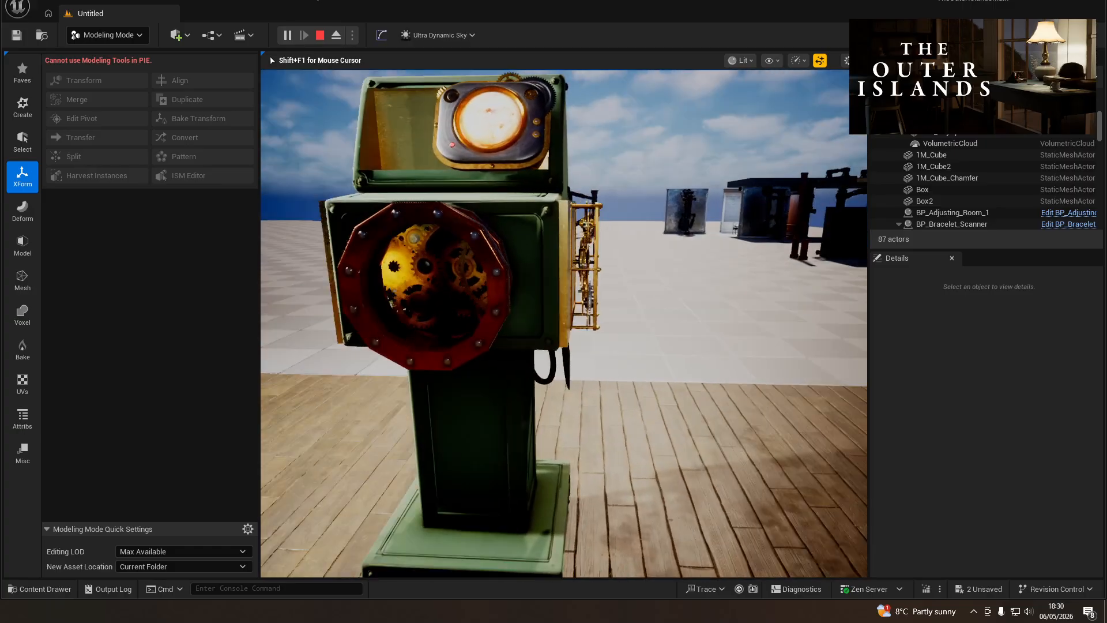
key(d)
key(d)
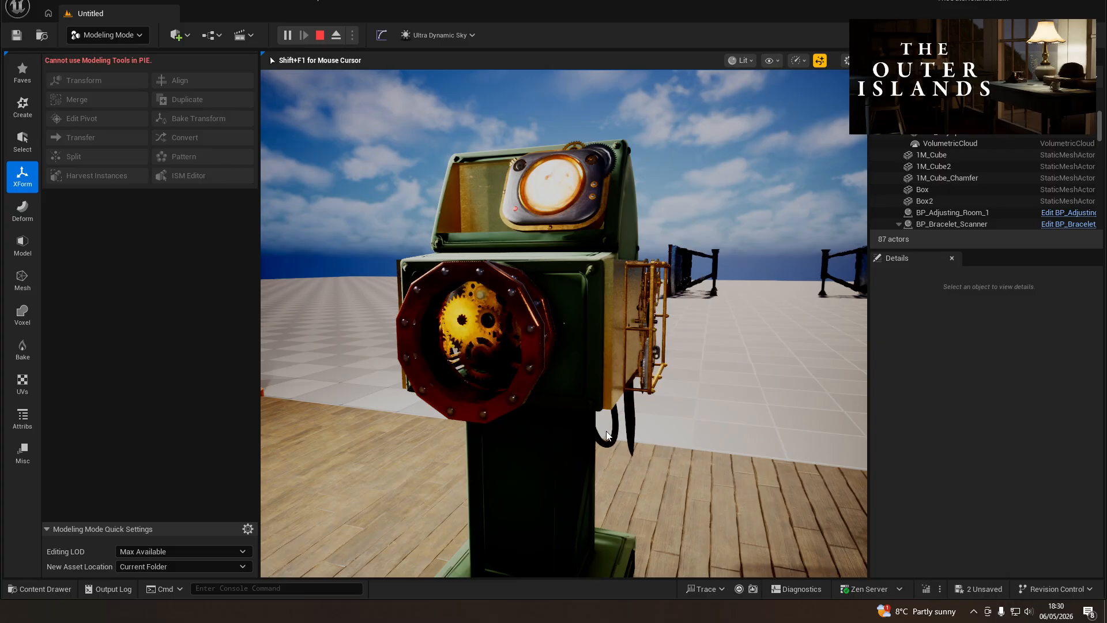
key(Escape)
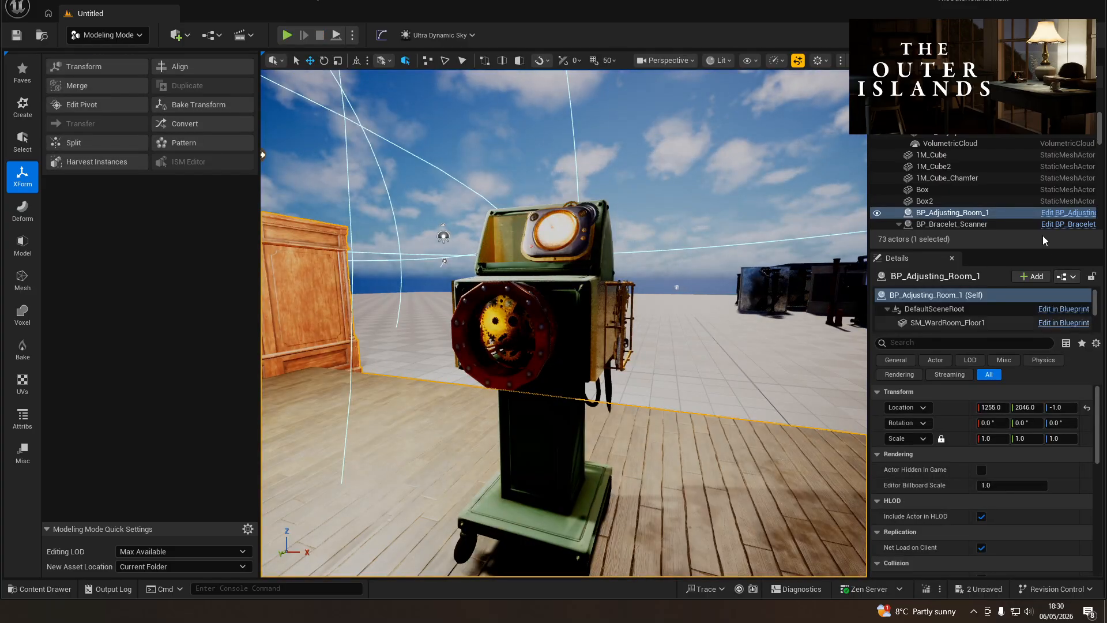
- Open the BP_Bracelet_Scanner blueprint in its own window, delete the BP_monitor component, and compile and save the blueprint
click(563, 270)
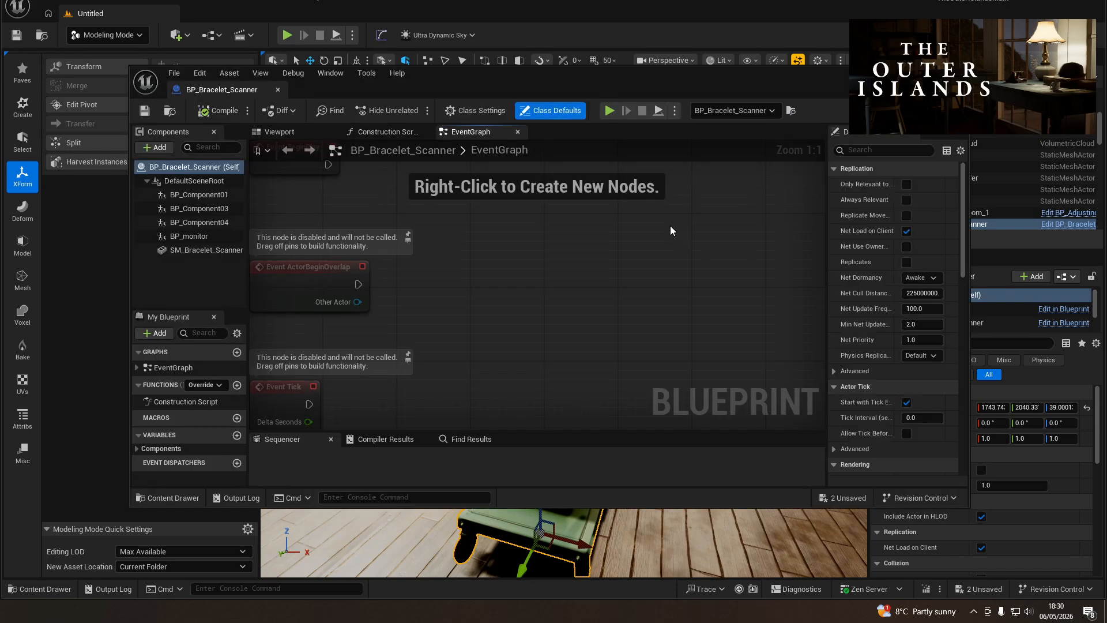
click(299, 135)
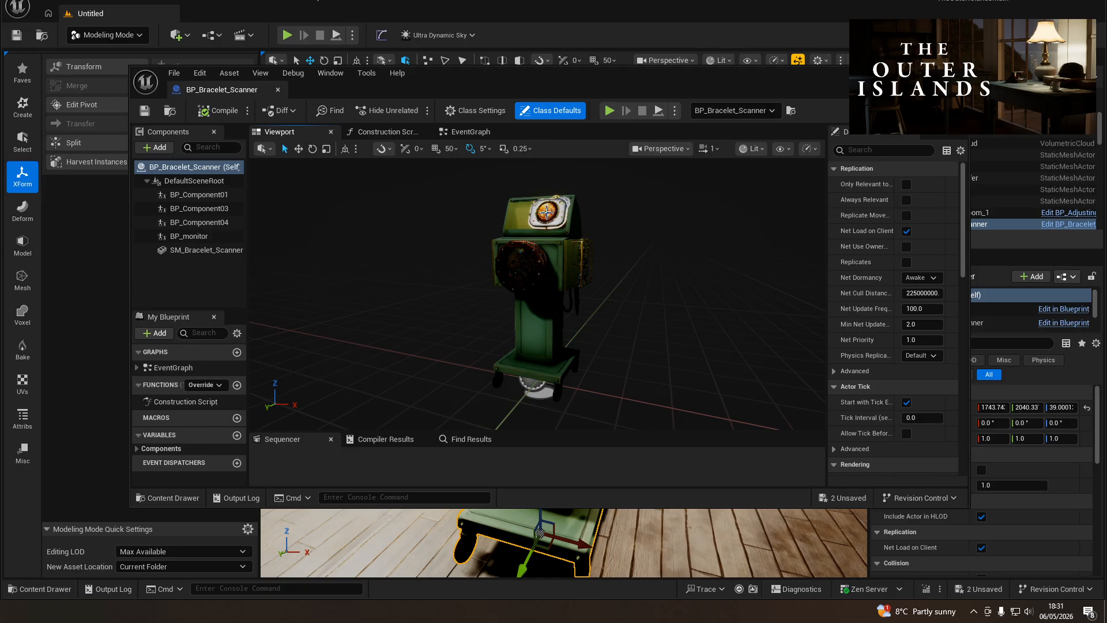
click(547, 212)
key(Delete)
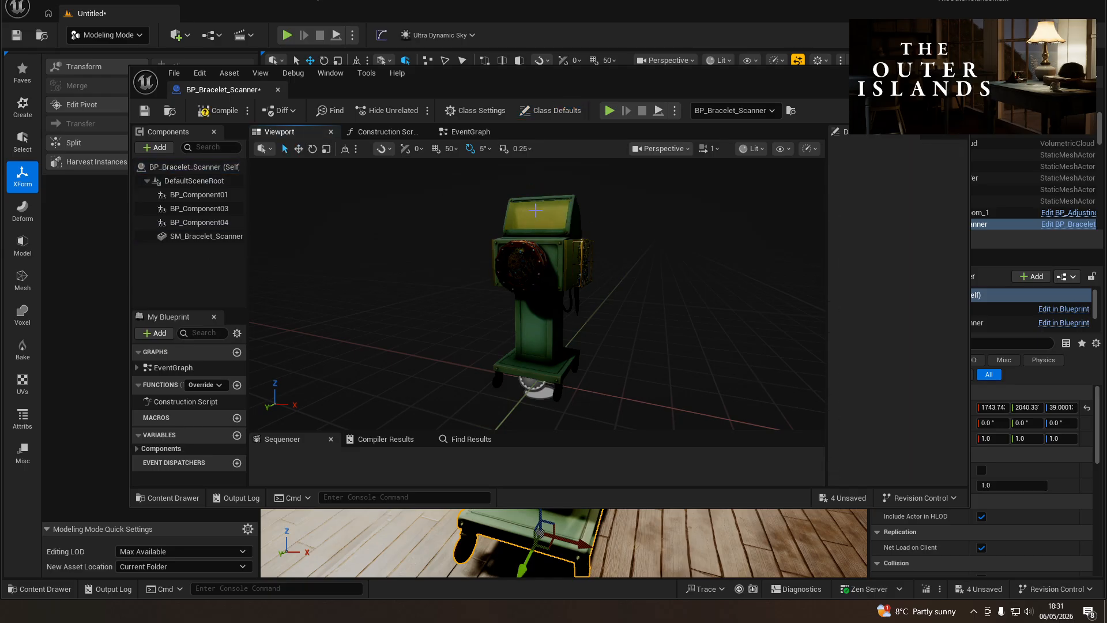
click(210, 115)
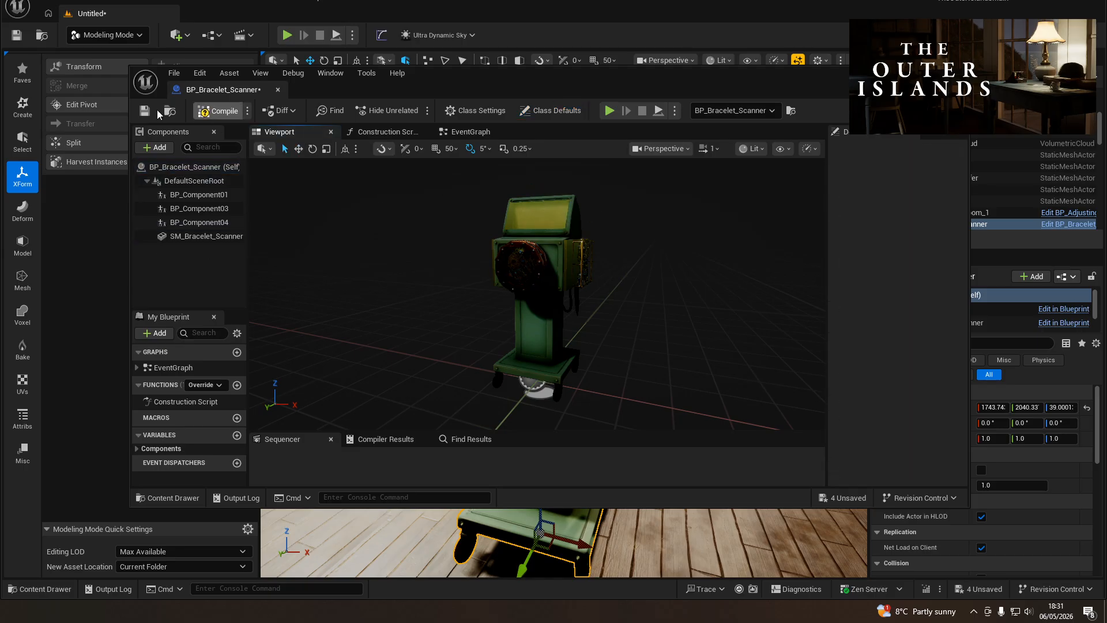
click(146, 111)
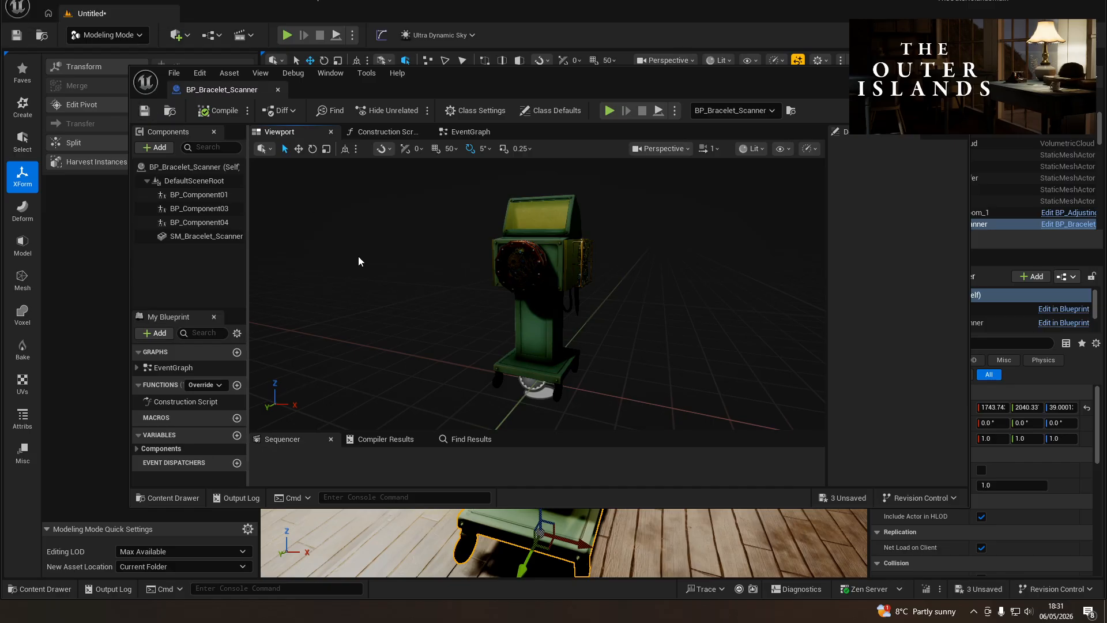
- Move the blueprint window aside to reveal the level and delete the gear-frame components from both sides of the scanner
drag(441, 88, 2, 86)
right_drag(605, 278, 510, 275)
key(d)
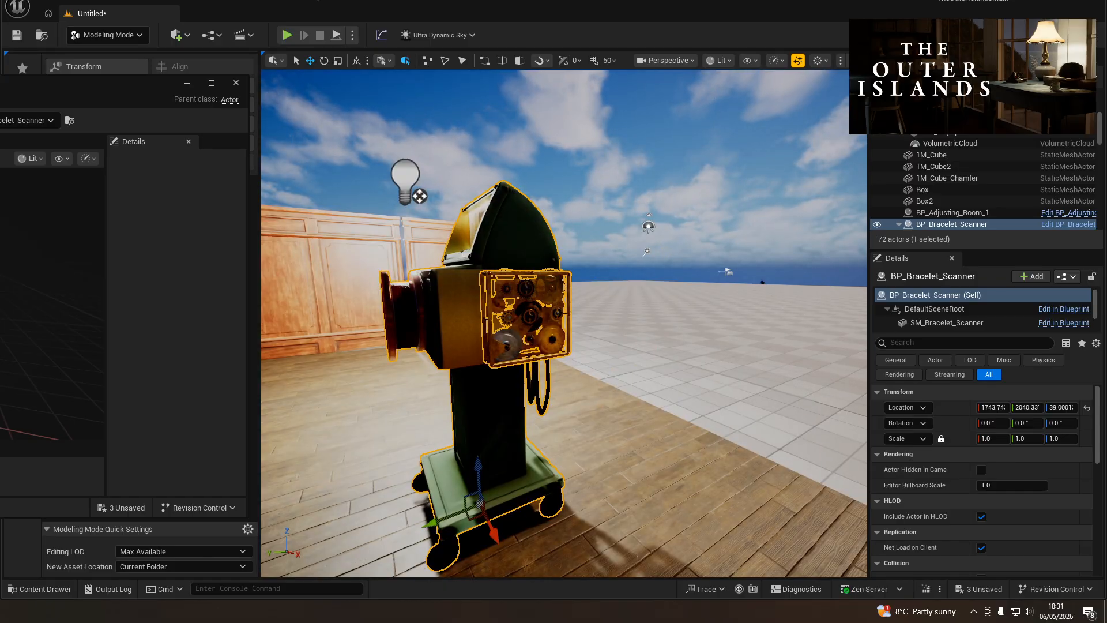
key(Delete)
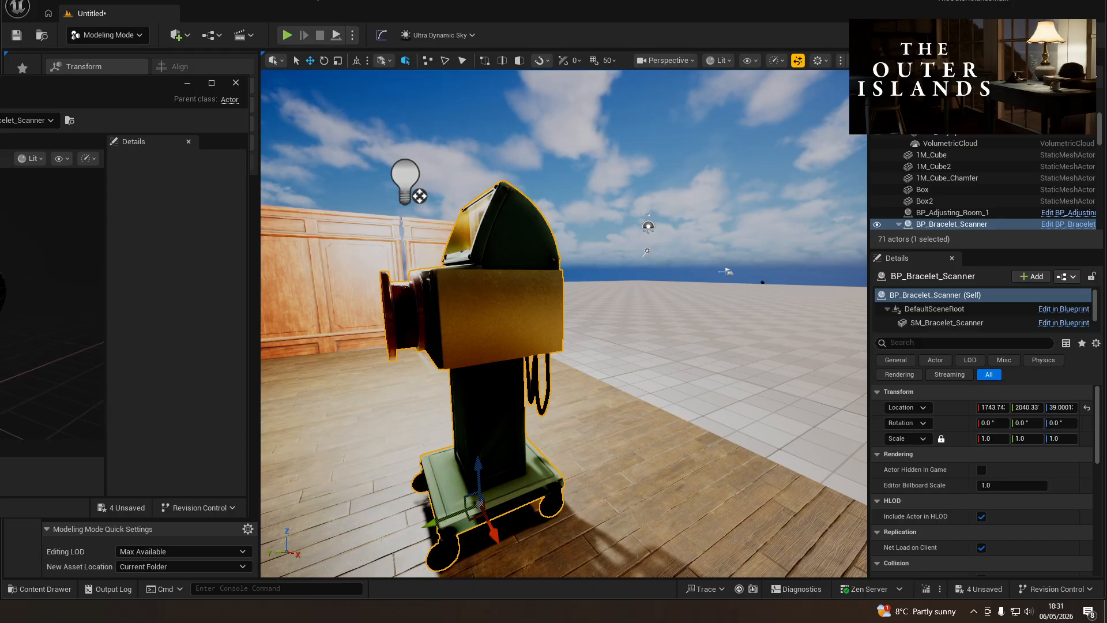
middle_drag(1, 294, 40, 294)
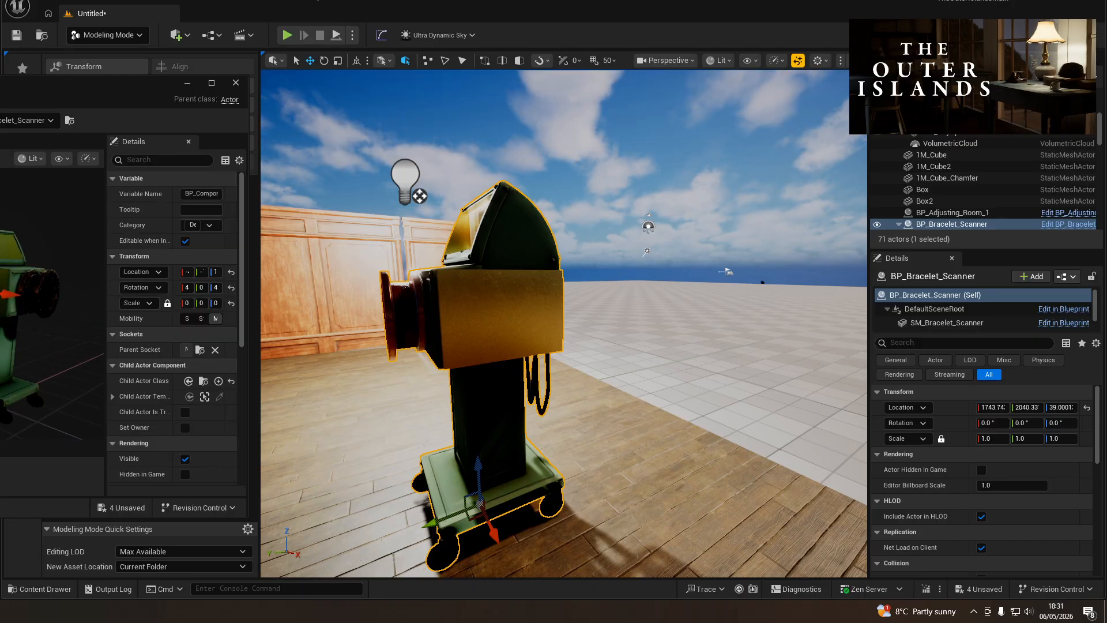
key(Delete)
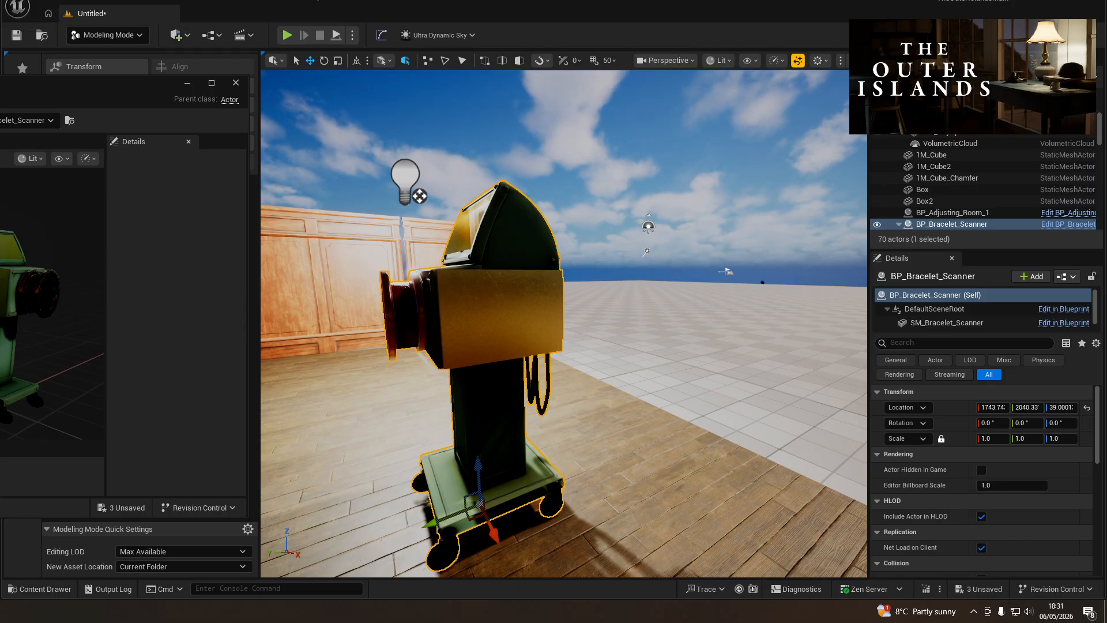
- Close the blueprint window, play the level from the wooden floor, inspect the stripped scanner from several angles, and stop the session
click(236, 83)
key(a)
right_drag(470, 517, 471, 517)
right_click(539, 549)
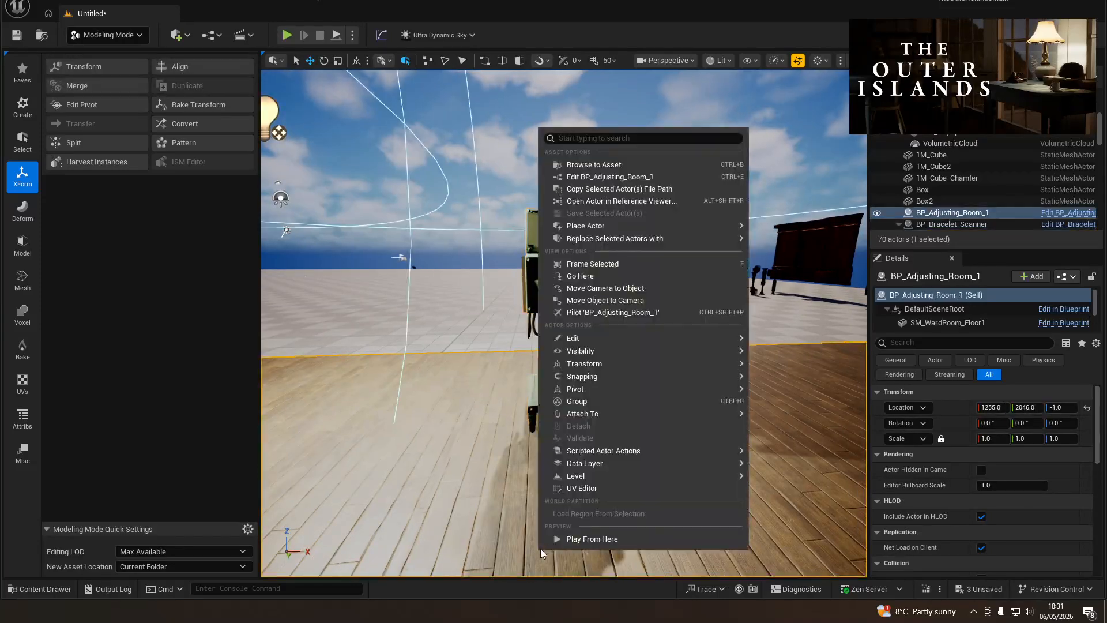
click(566, 536)
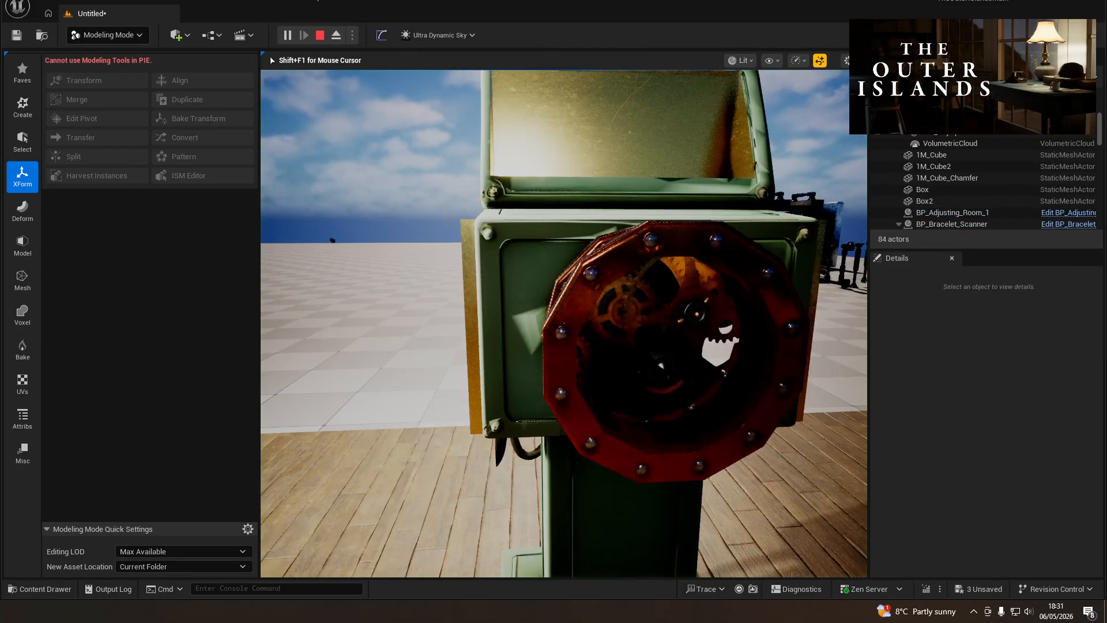
key(d)
key(a)
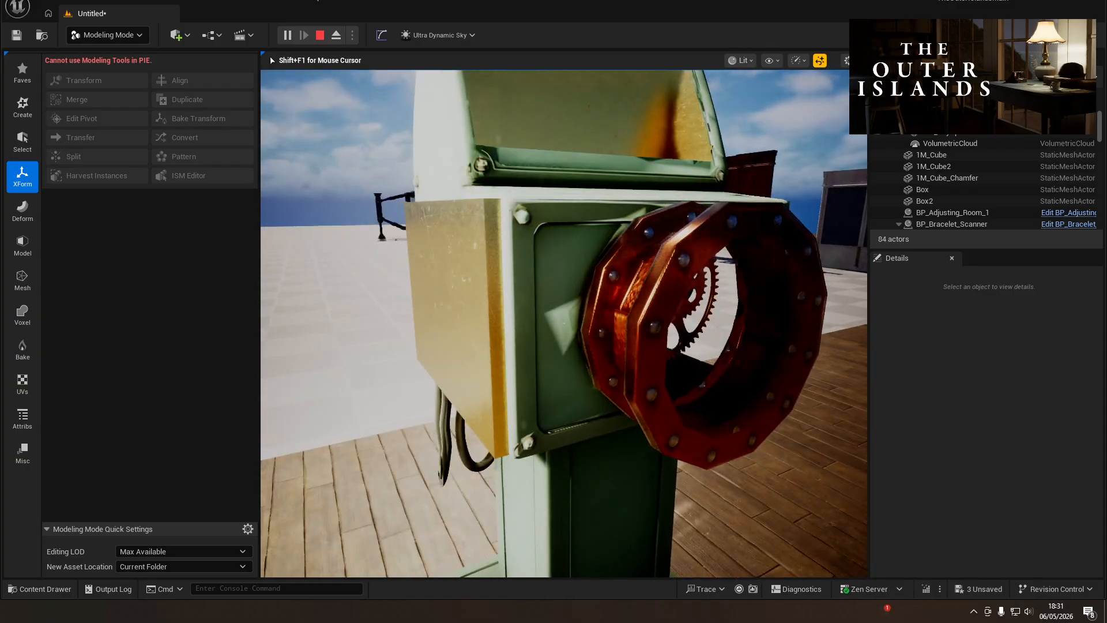
key(d)
key(d)
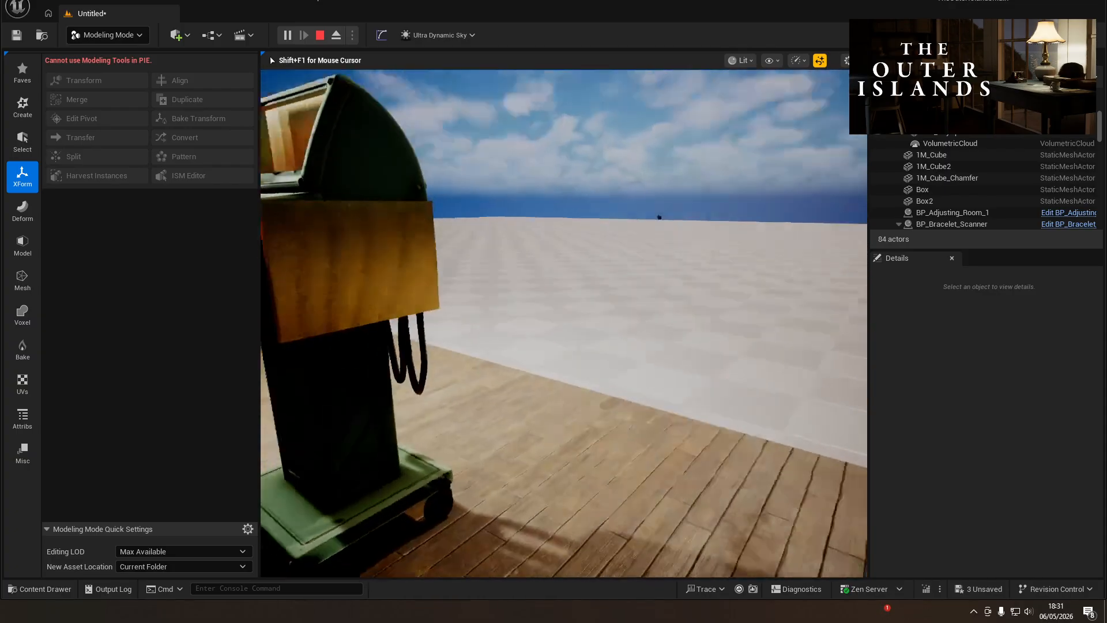
key(a)
key(a)
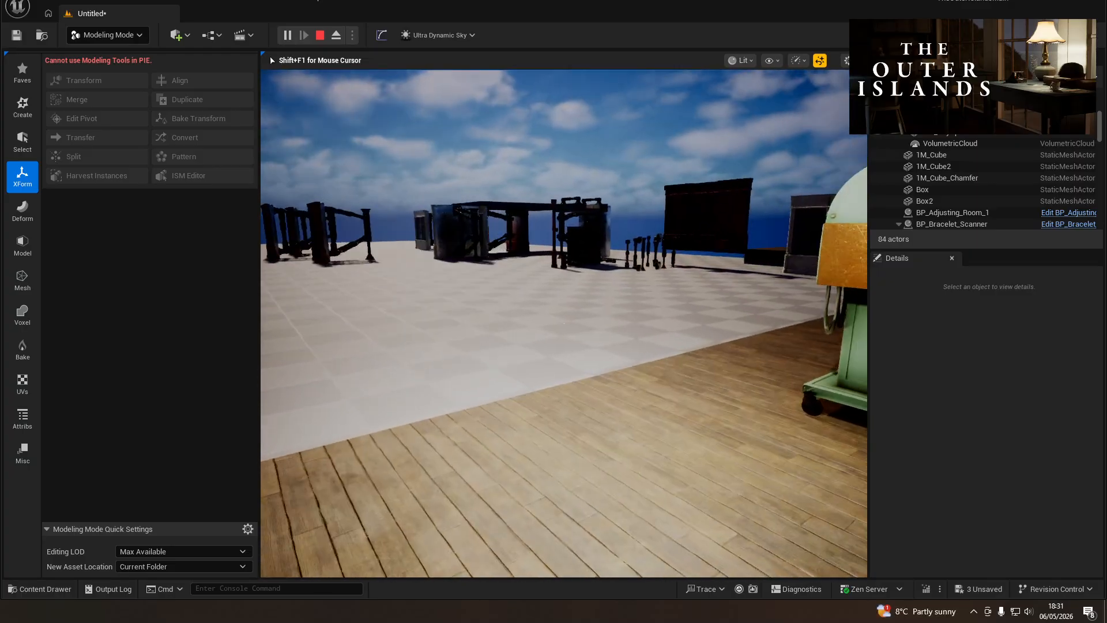
key(d)
key(w)
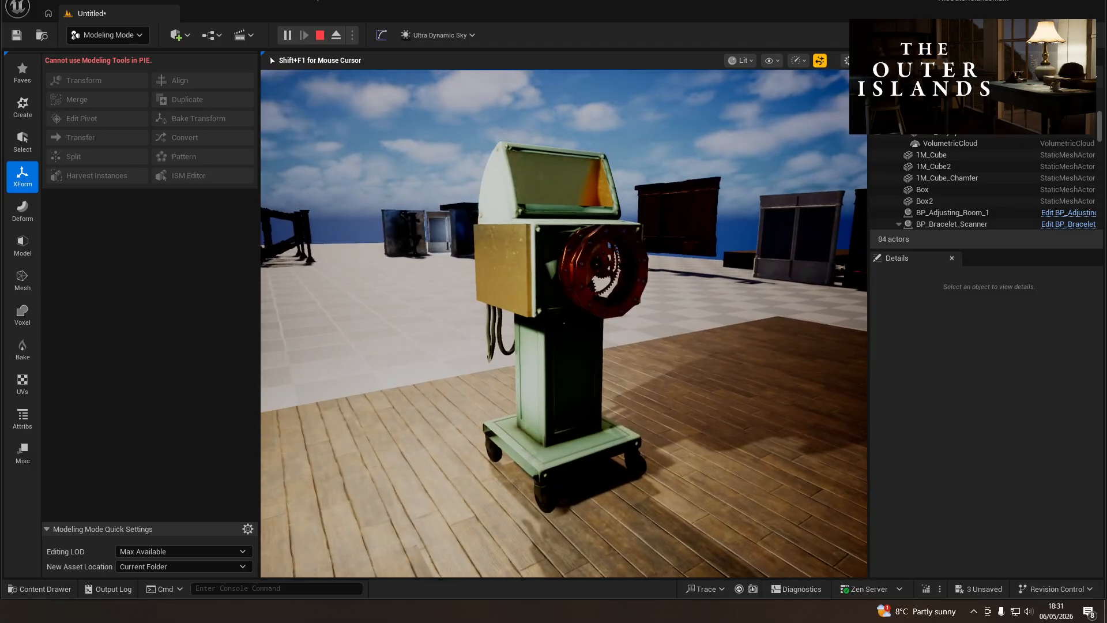
key(Escape)
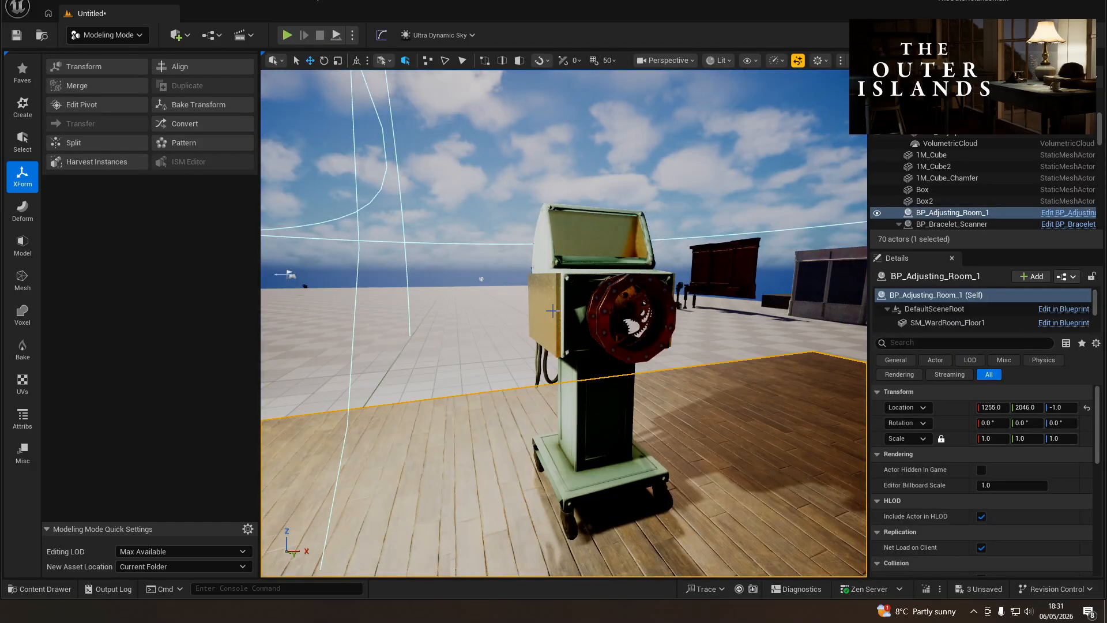
- Open the MI_Brass material instance from the SM_Bracelet_Scanner component's materials and search its parameters for the two-sided option
click(553, 310)
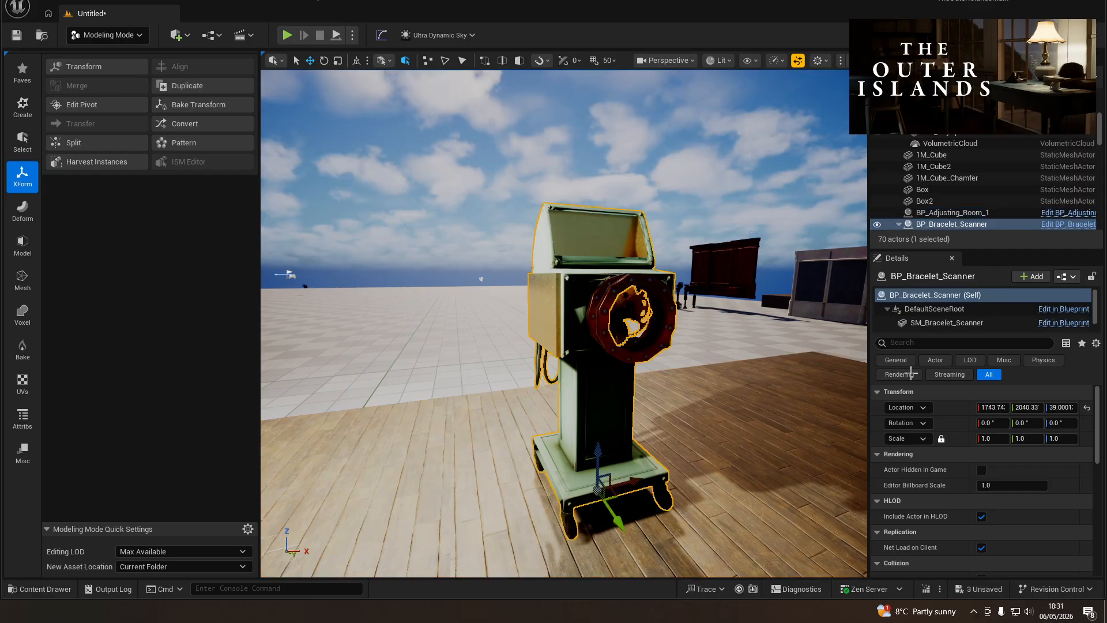
click(948, 323)
scroll(1022, 565, down, 2)
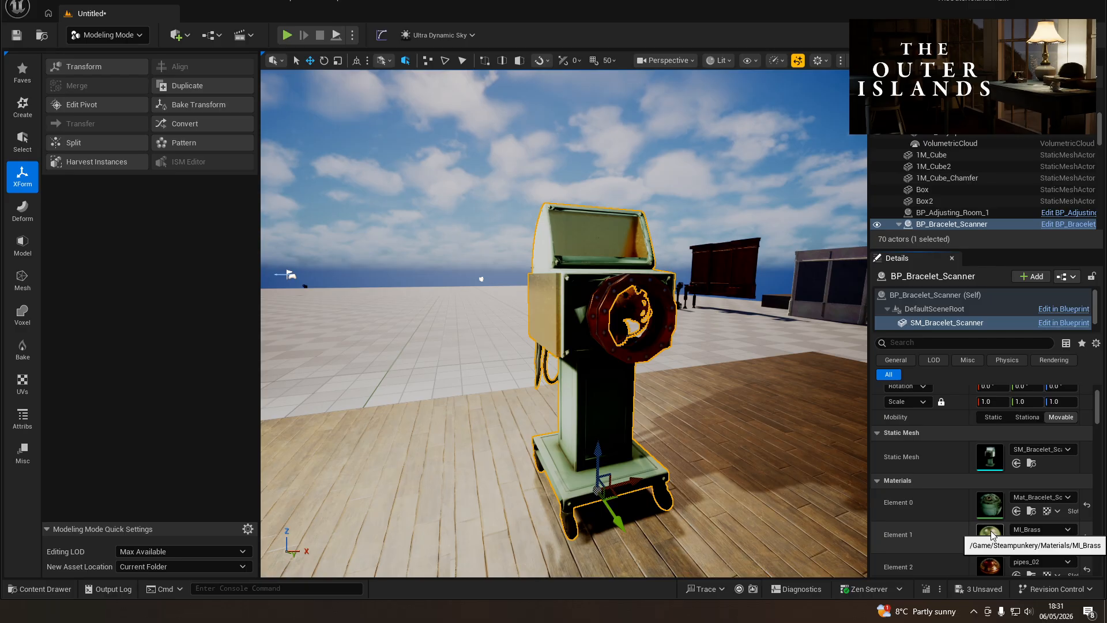
double_click(991, 535)
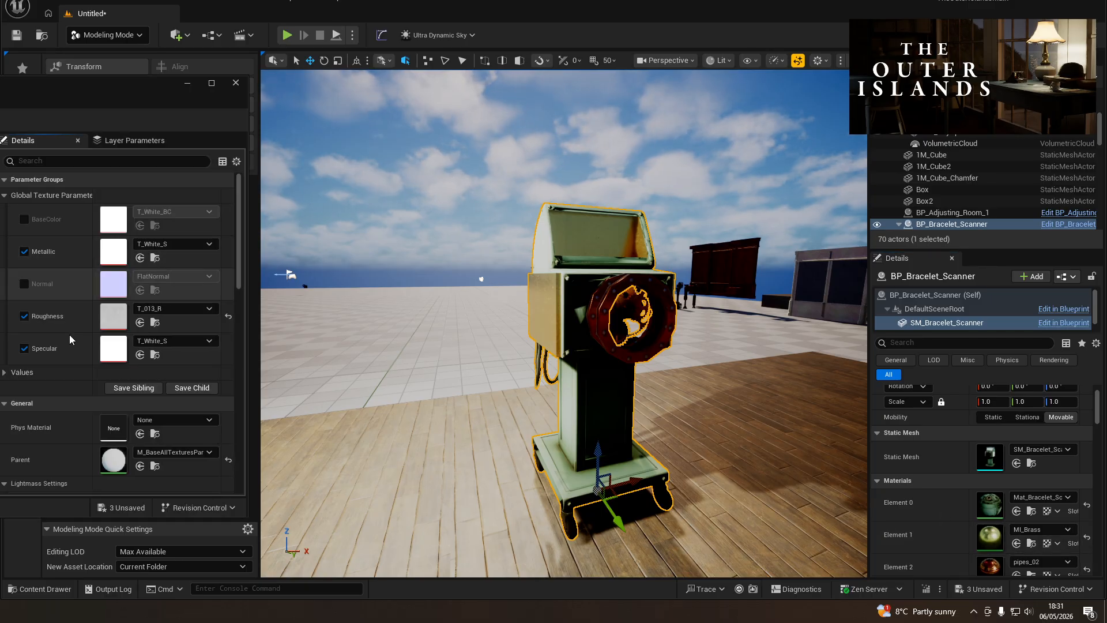
text(2s)
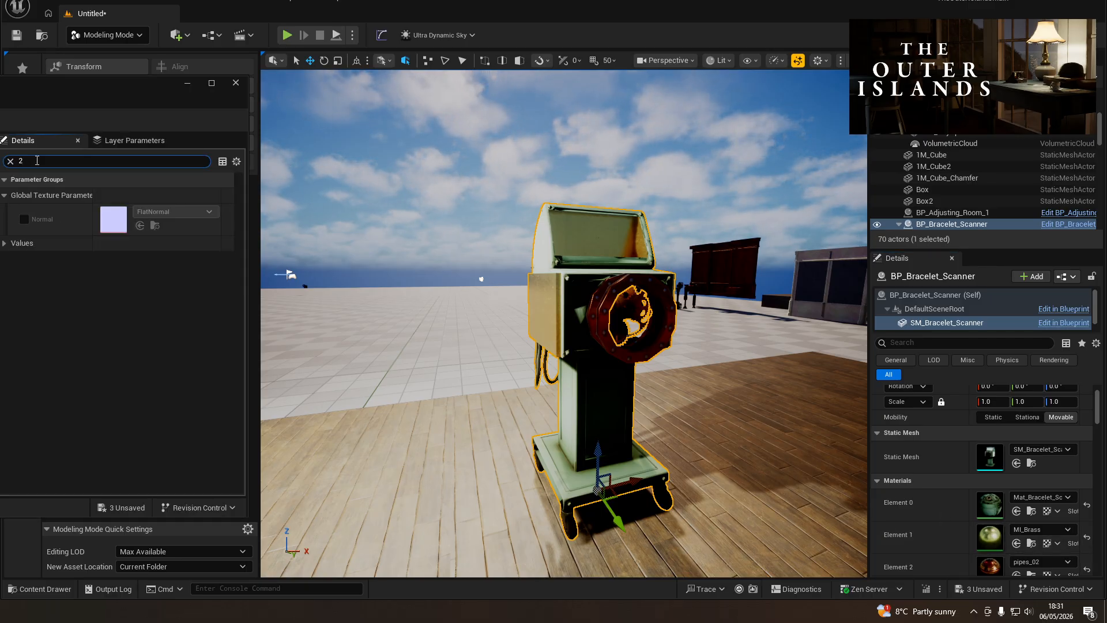
key(BackSpace)
key(BackSpace)
key(BackSpace)
- Open the parent material M_BaseAllTexturesParameters, make it two-sided, apply the change, and move the editor aside to reveal the level
drag(26, 101, 556, 123)
scroll(653, 399, down, 6)
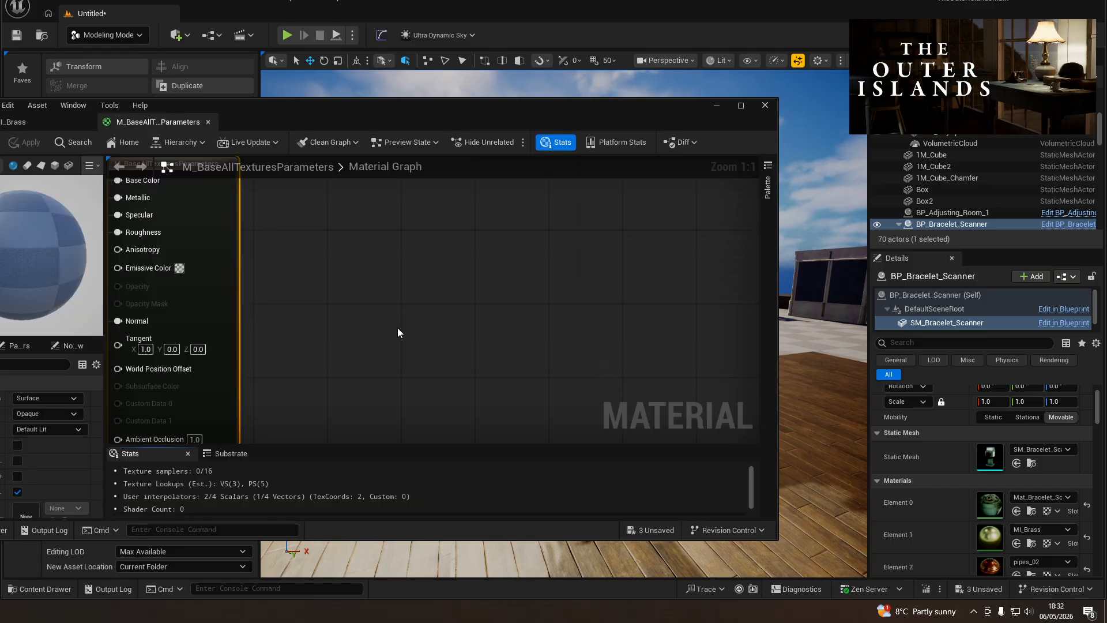
scroll(369, 329, down, 3)
right_drag(120, 337, 323, 297)
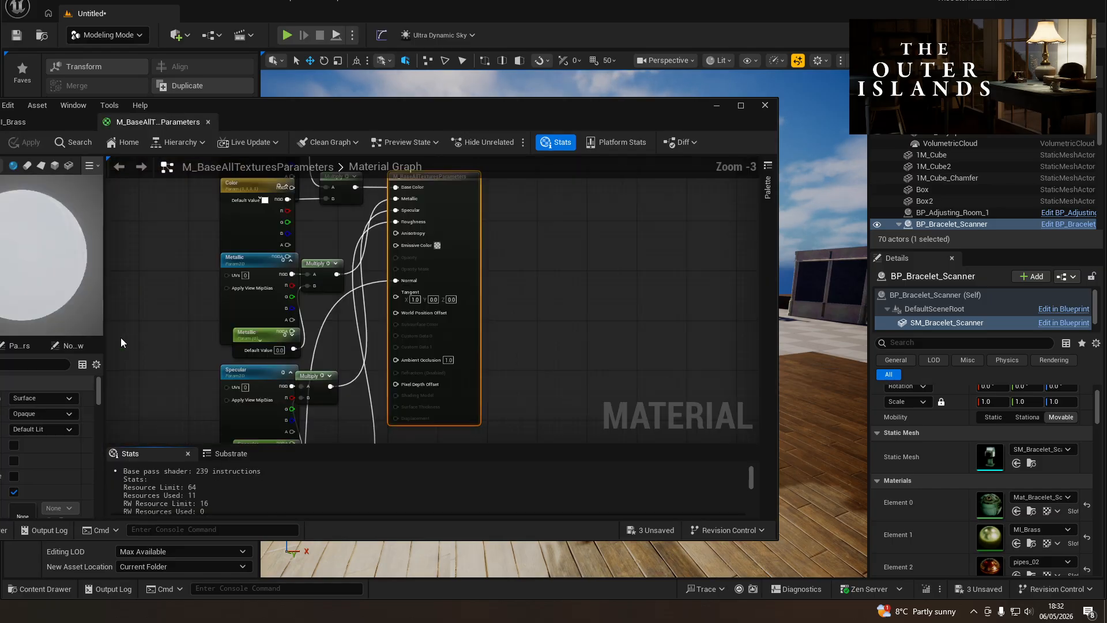
click(14, 446)
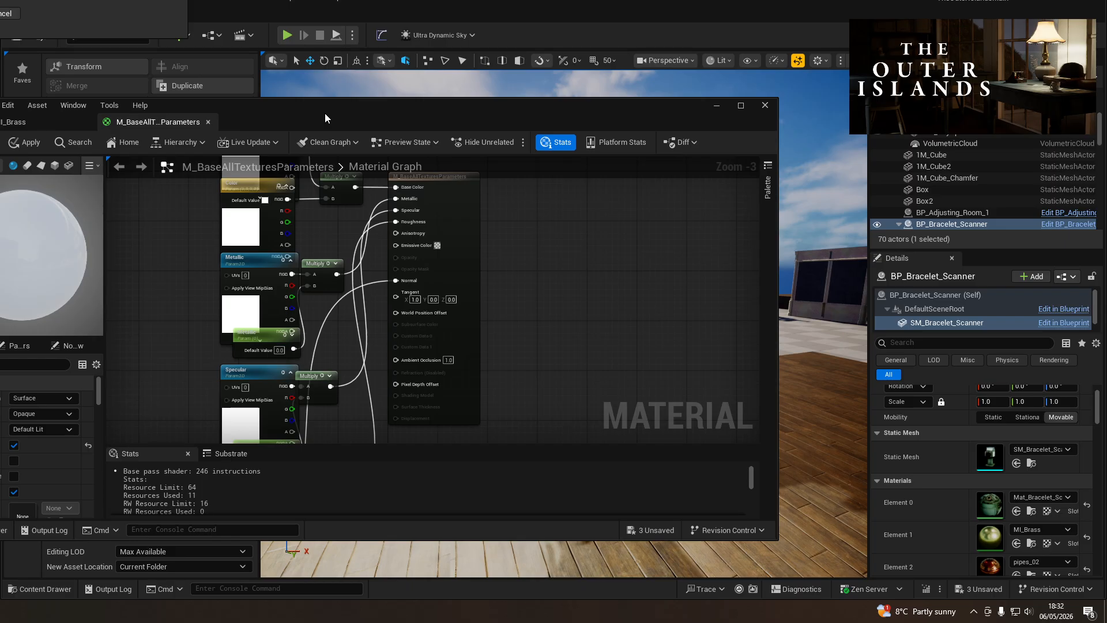
drag(403, 112, 0, 81)
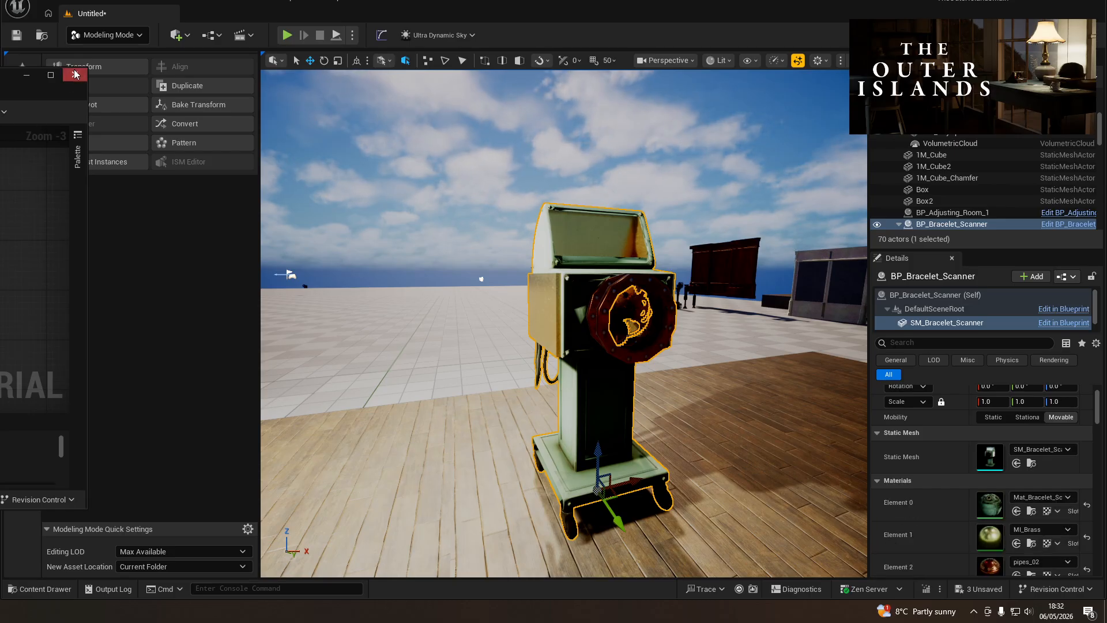
- Deselect the scanner and examine its gears and brass parts close up and from across the wooden floor
click(403, 262)
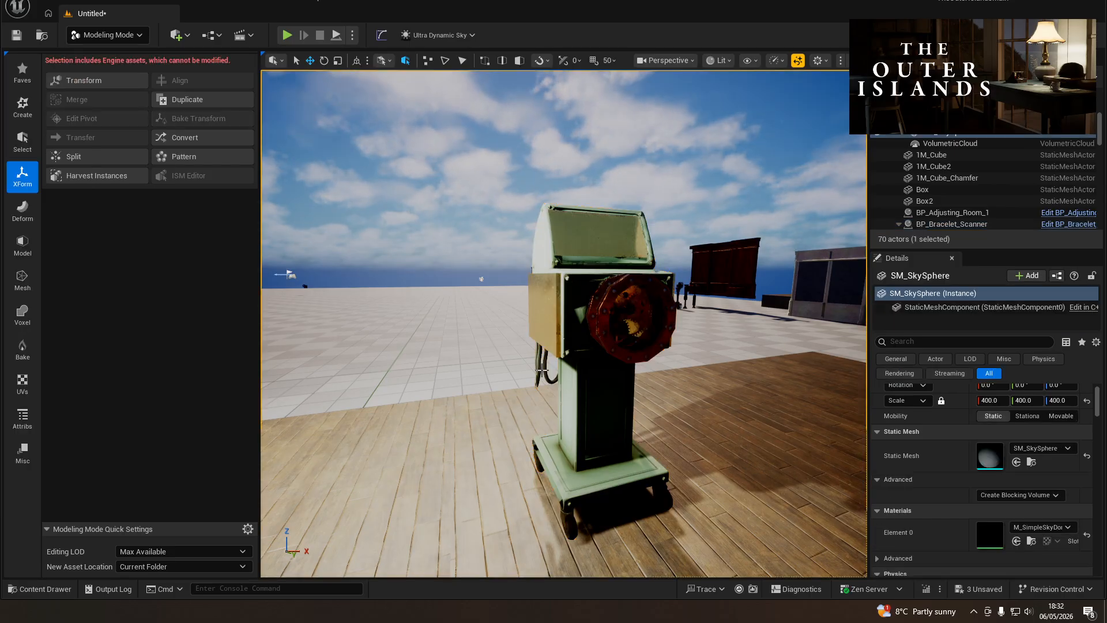
mouse_move(402, 262)
right_down()
mouse_move(449, 276)
mouse_move(416, 256)
mouse_move(373, 257)
mouse_move(398, 261)
mouse_move(386, 260)
right_up()
key(w)
key(w)
key(s)
key(d)
key(a)
key(d)
key(s)
key(a)
key(s)
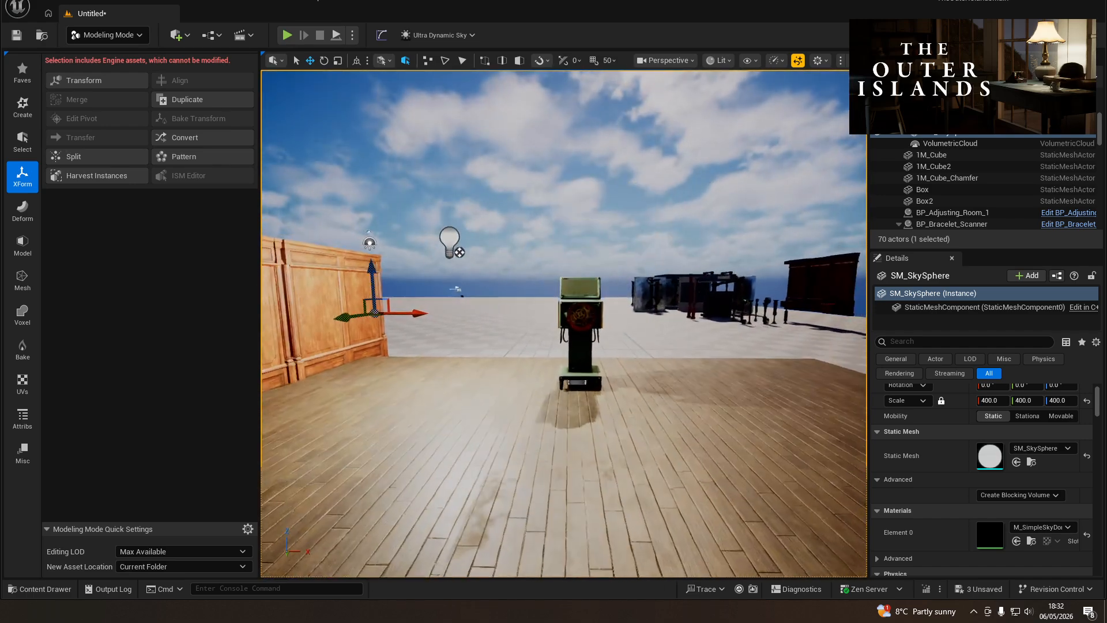
- Go to the area with the old mechanical parts and delete the test_parts1 level sequence actor
right_drag(613, 321, 614, 321)
key(a)
key(w)
mouse_move(720, 231)
right_down()
mouse_move(720, 277)
mouse_move(721, 231)
right_up()
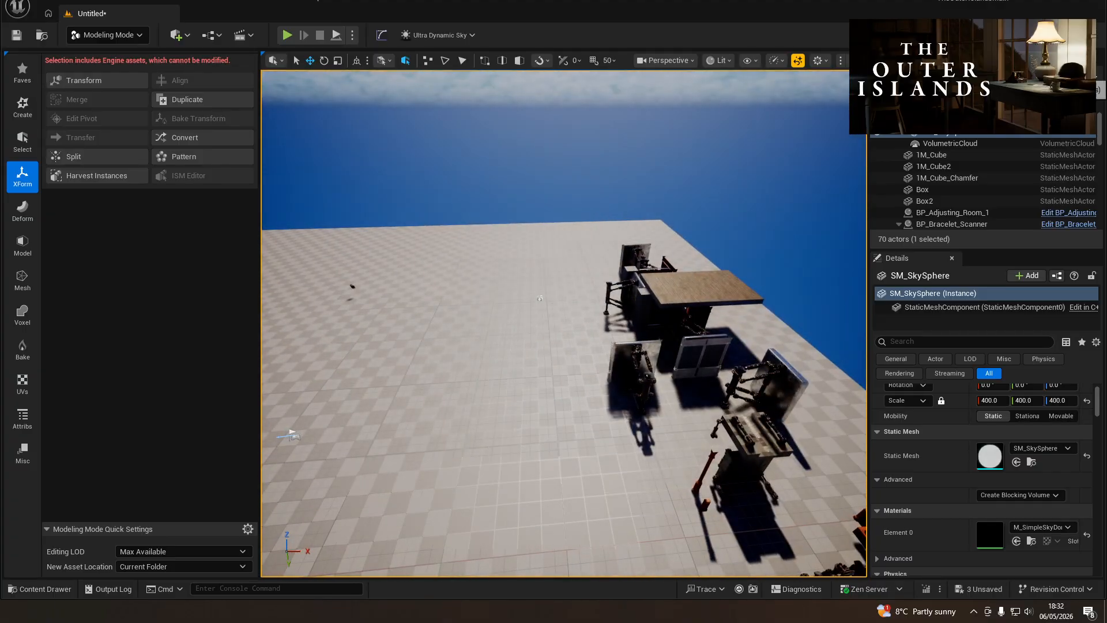
click(540, 298)
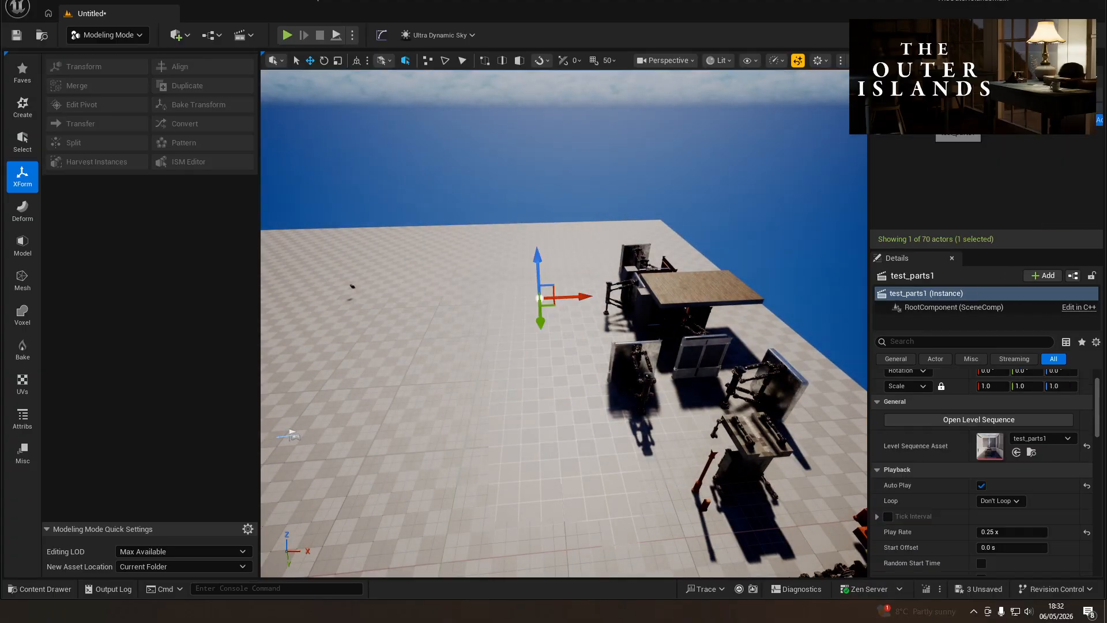
key(Delete)
- Delete the Mesh_Floor_Bedroom_4, Merge6 and SM_Moving_Wall_Unit_2 actors from the level
click(669, 292)
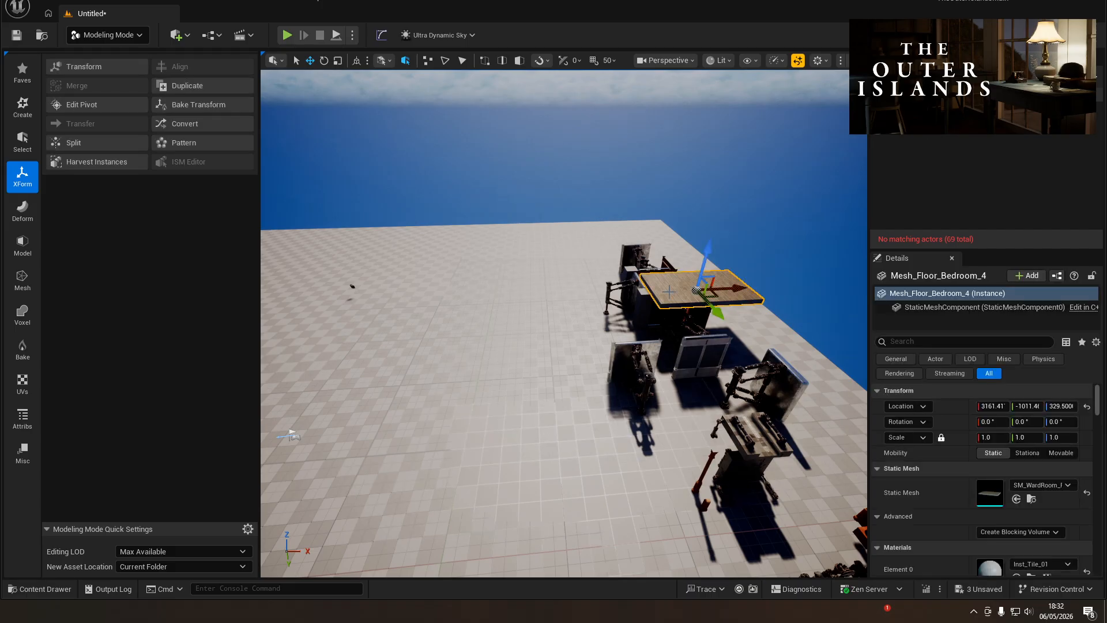
key(Delete)
click(654, 309)
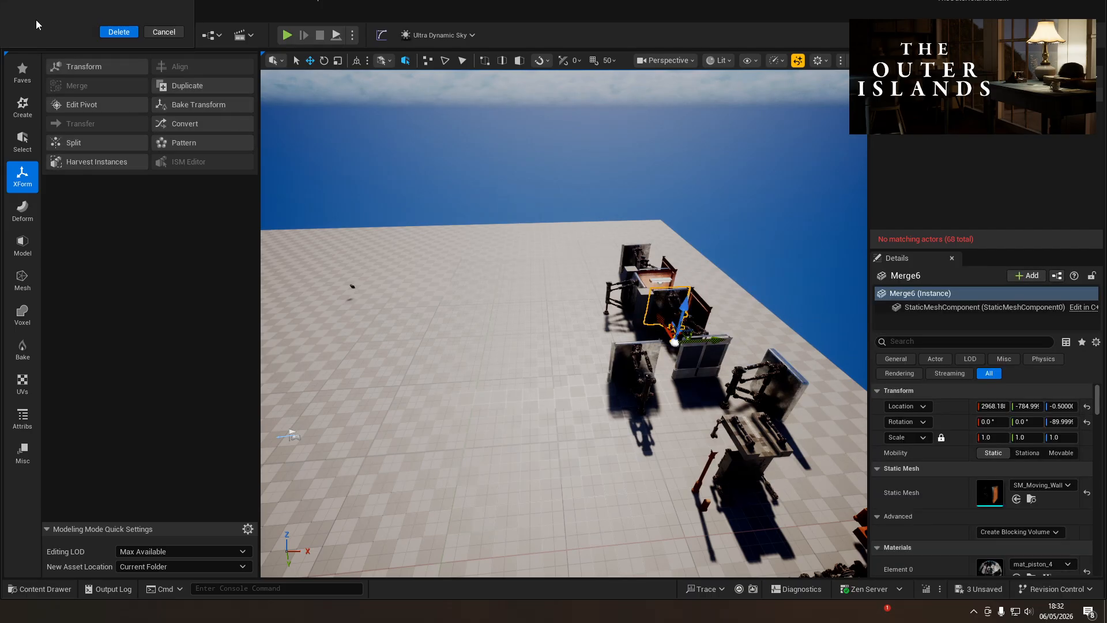
click(118, 32)
click(645, 362)
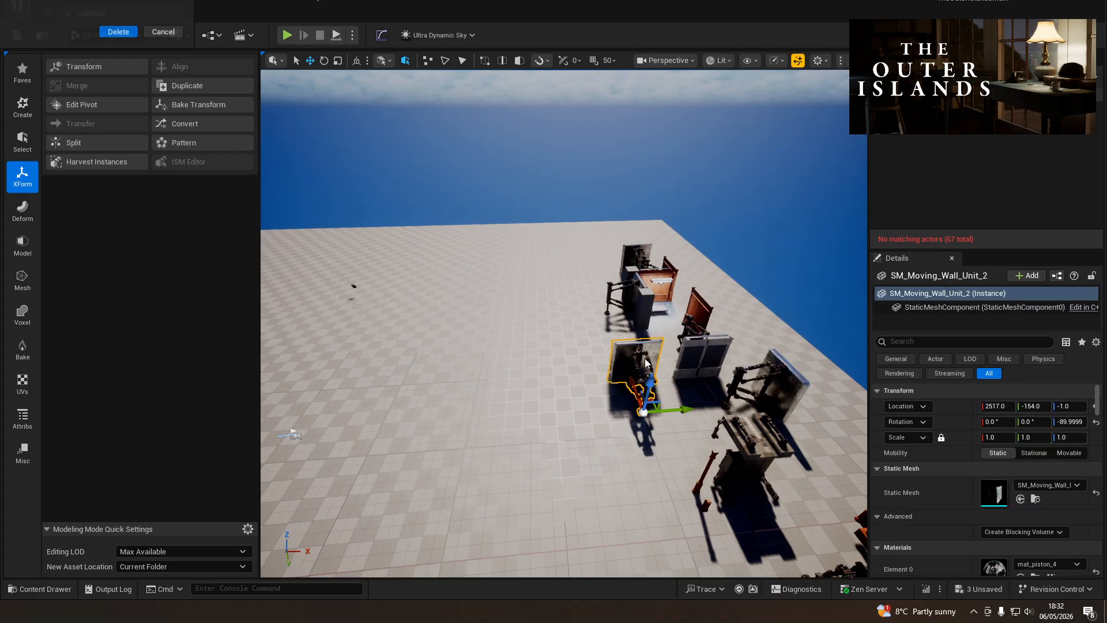
click(118, 31)
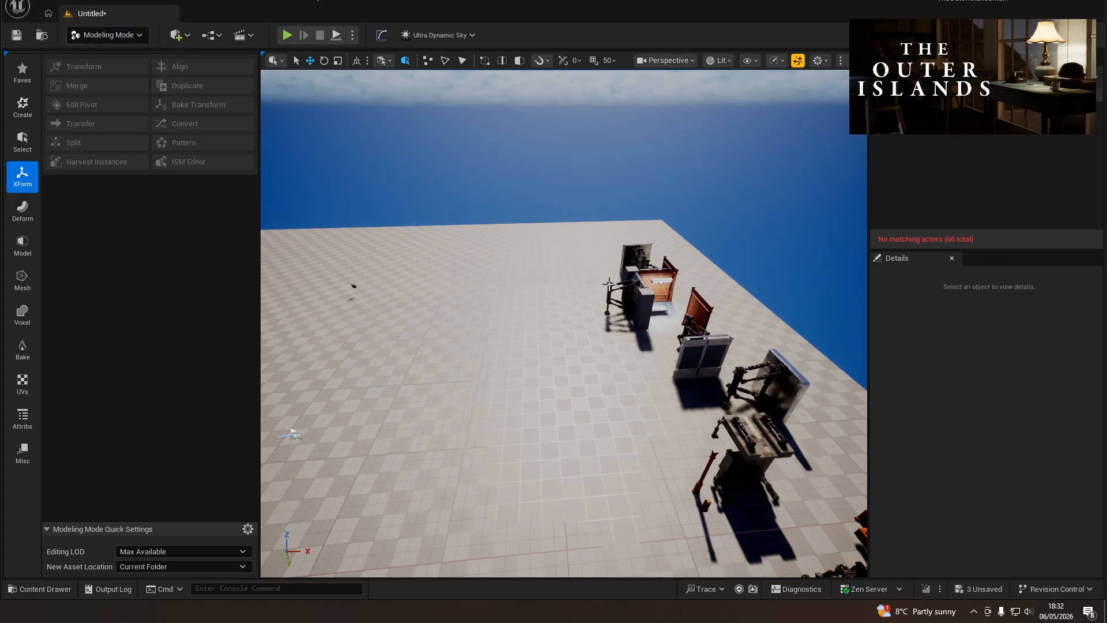
- Select all merged mesh actors from Merge to Merge_9417EA62 and delete them together
click(606, 313)
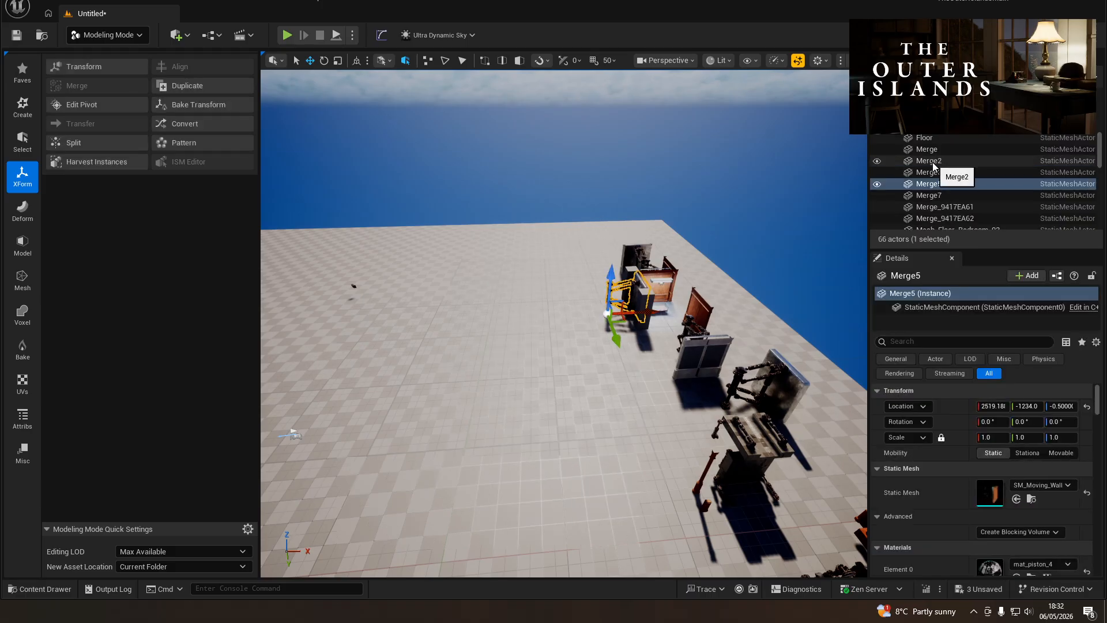
click(928, 149)
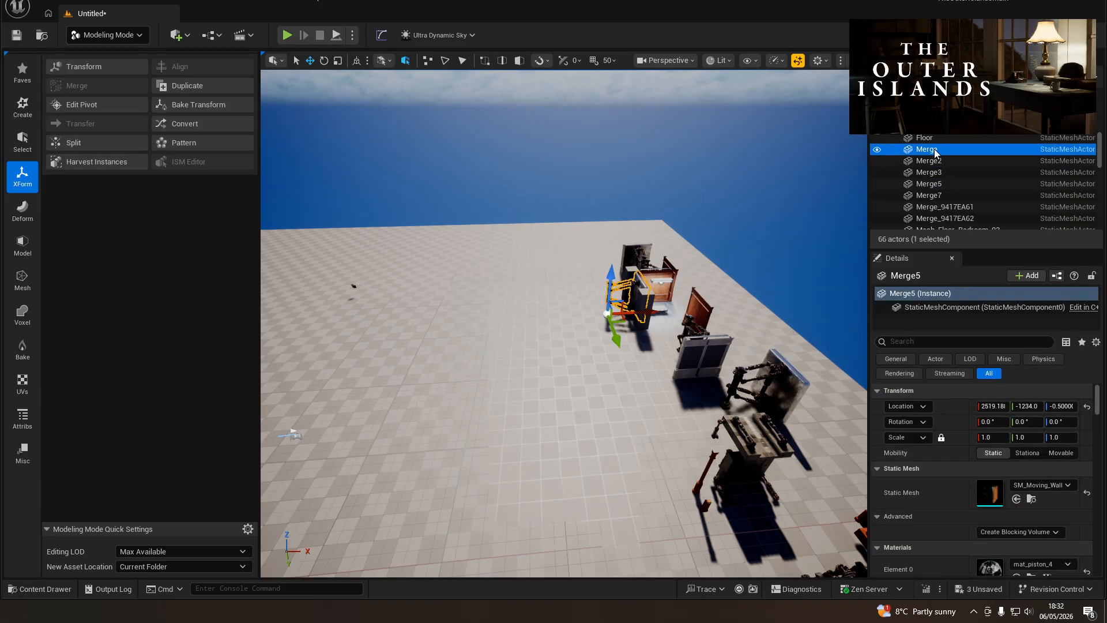
shift+click(947, 219)
key(Delete)
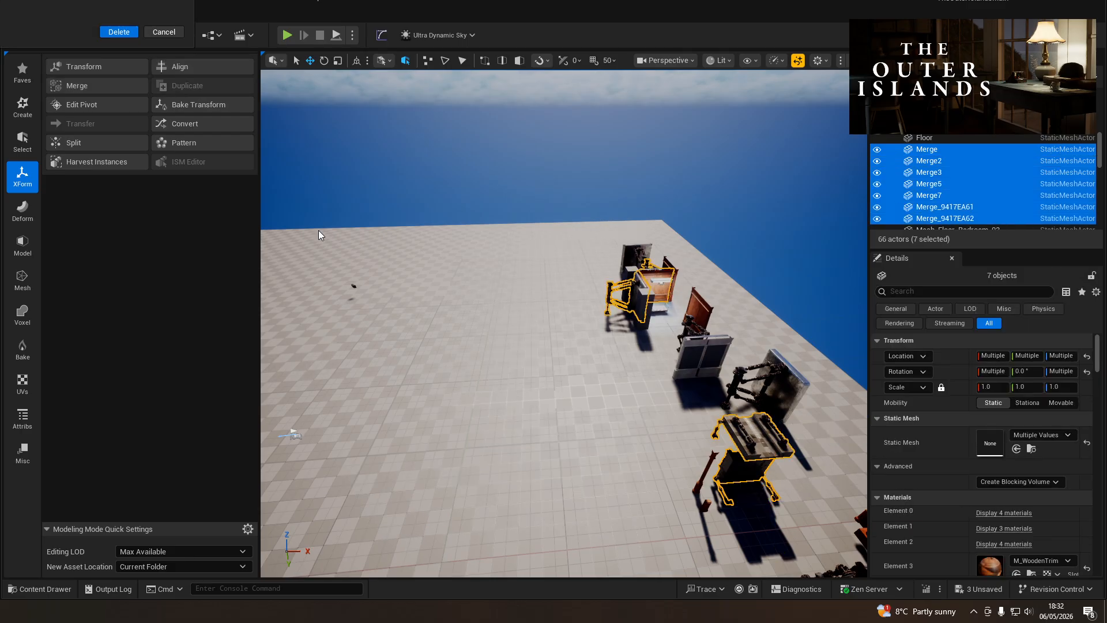
click(116, 34)
- Replace the cluttered level with a new one containing a grid floor, sky and player start
right_drag(440, 248, 836, 283)
key(w)
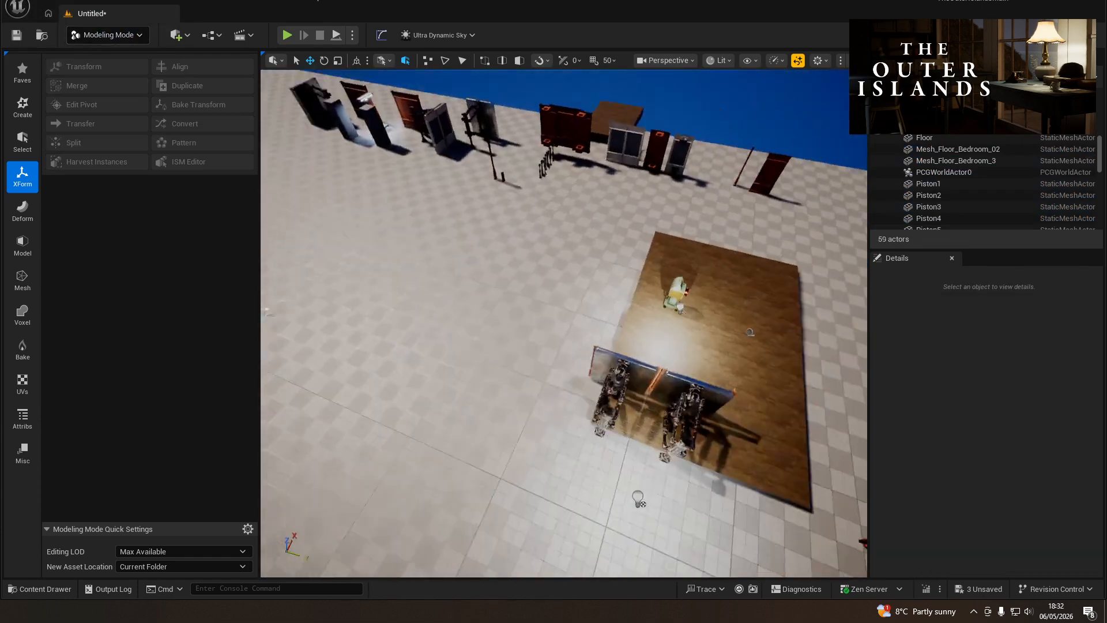
key(s)
click(46, 2)
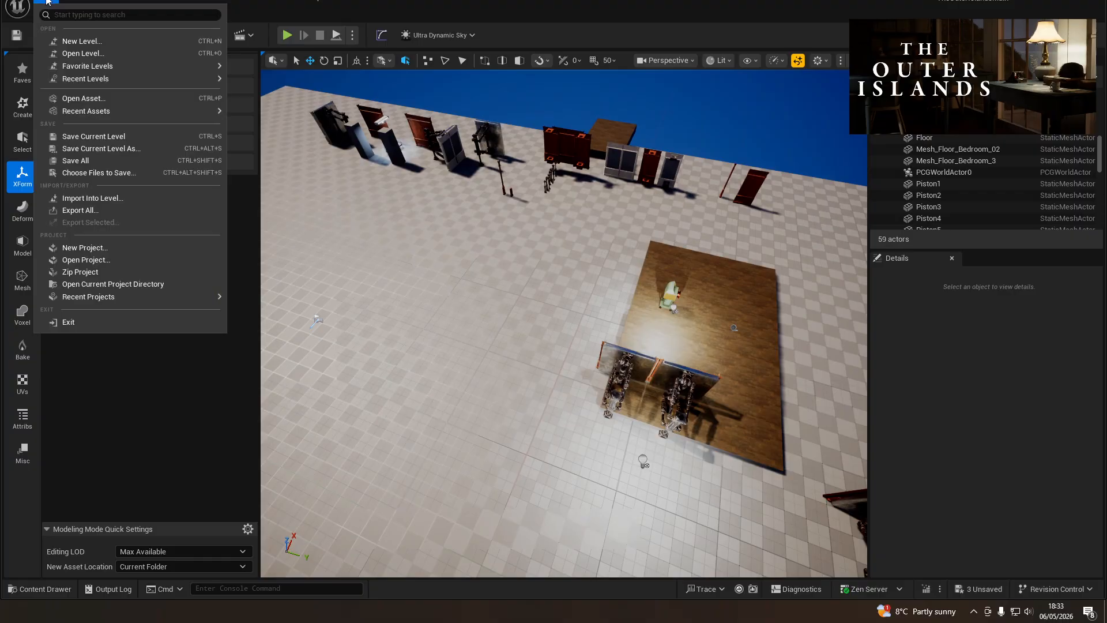
click(70, 45)
click(73, 103)
click(55, 126)
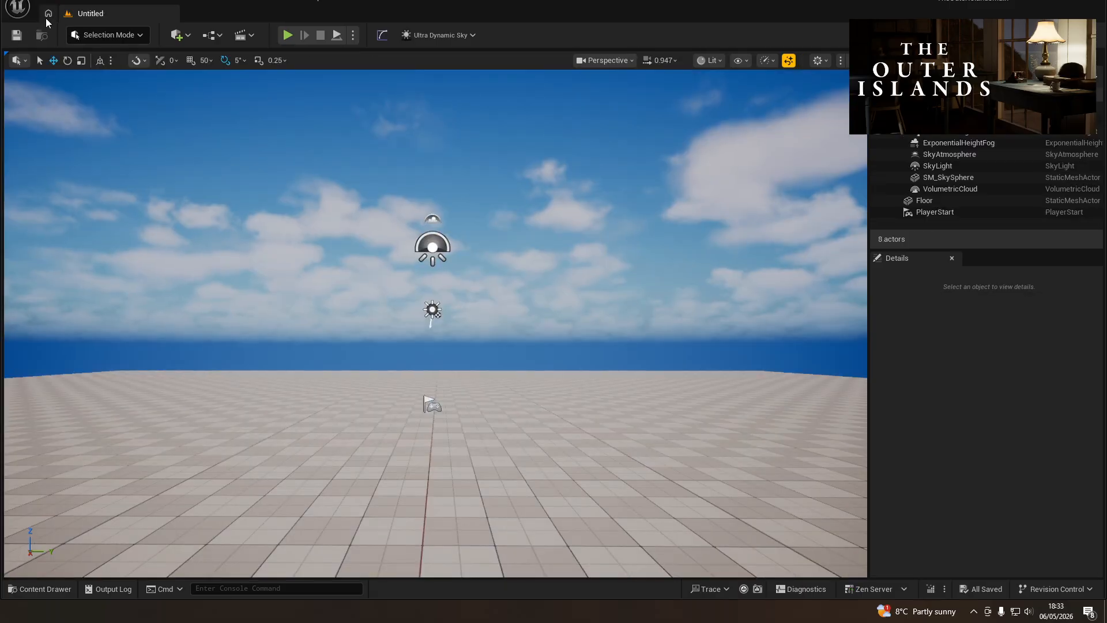
- Save the new level as Untitled, overwriting the existing level of that name
click(46, 4)
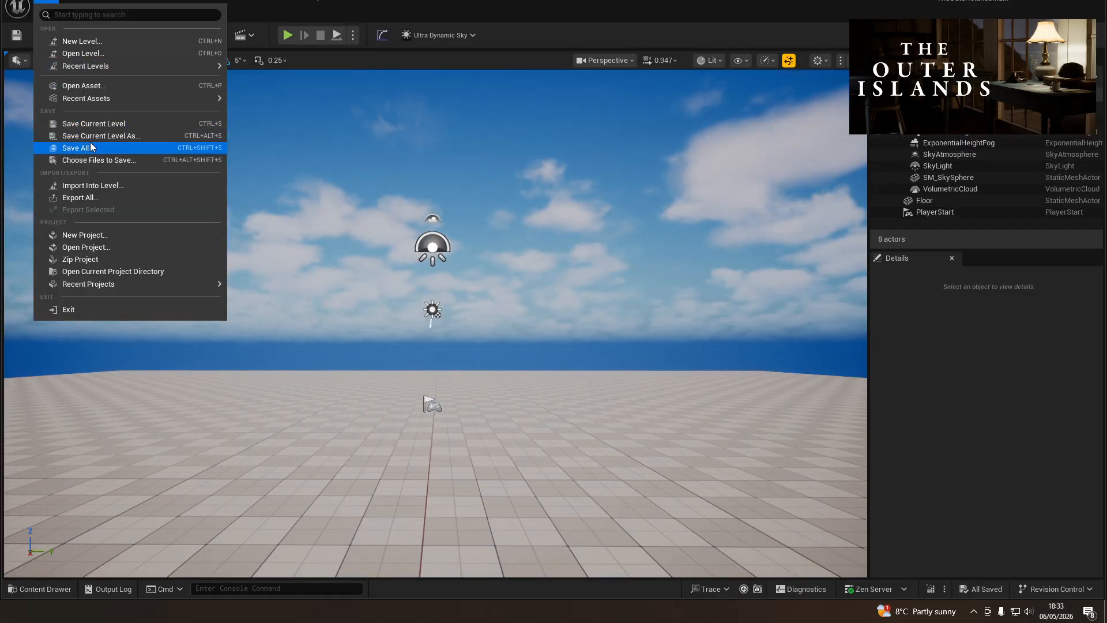
click(110, 135)
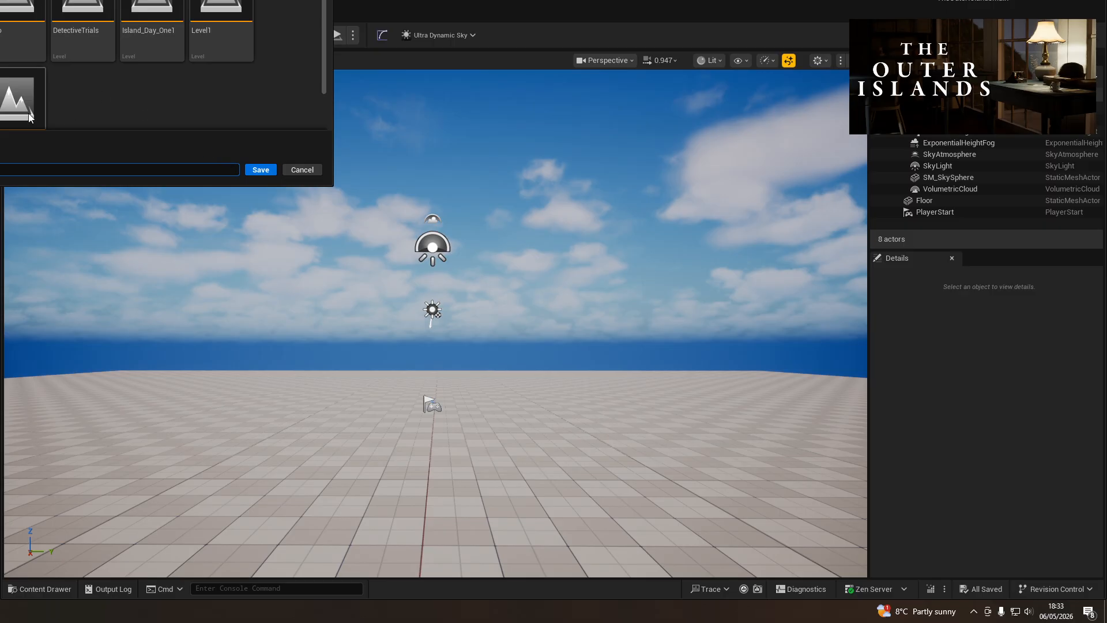
scroll(79, 84, down, 3)
double_click(8, 94)
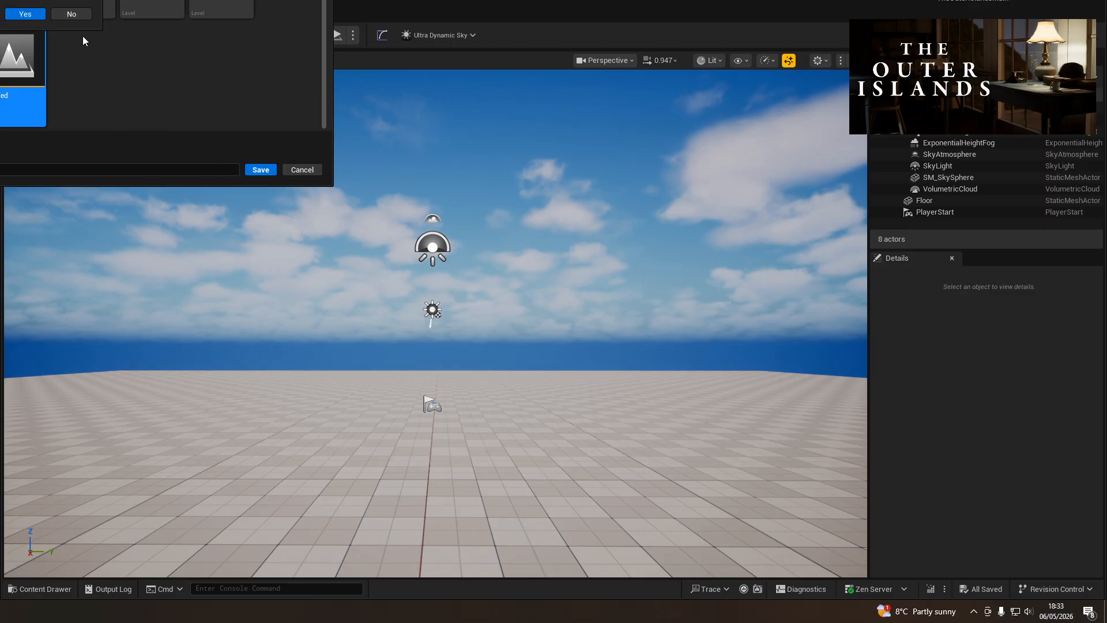
click(25, 14)
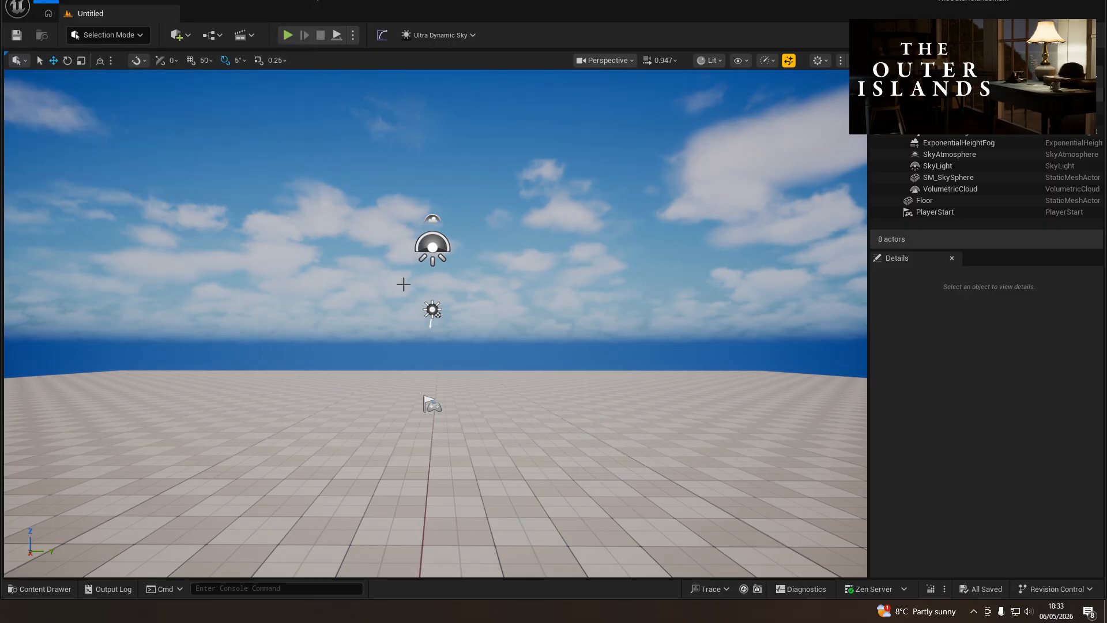
- Place BP_Bracelet_Scanner on the level floor and start playing from a floor spot near it
right_drag(404, 285, 406, 289)
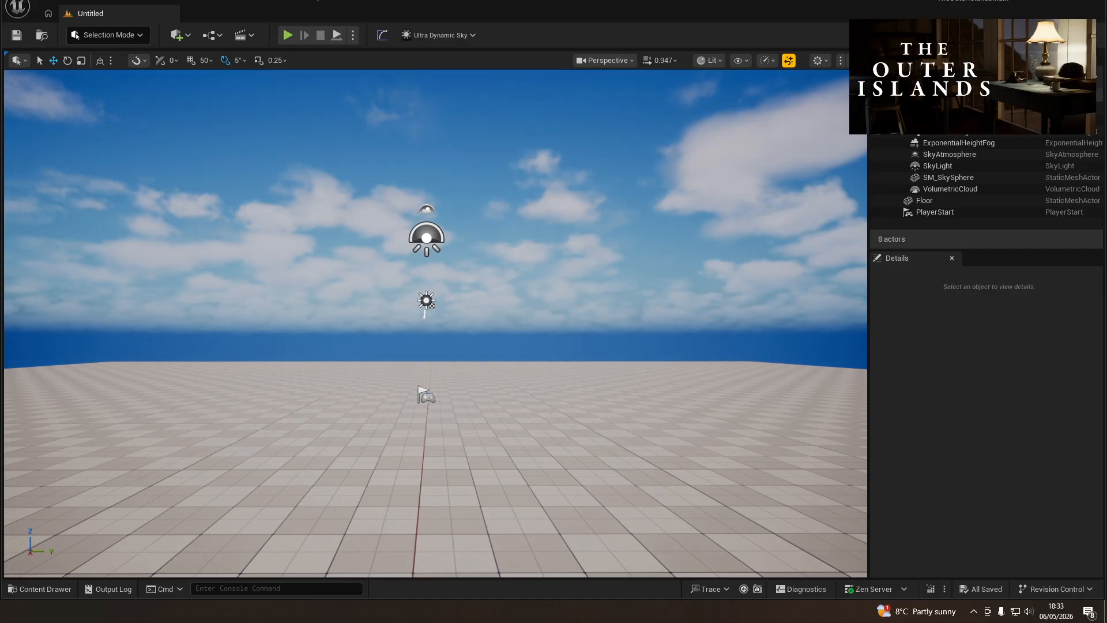
drag(24, 327, 511, 449)
right_click(555, 119)
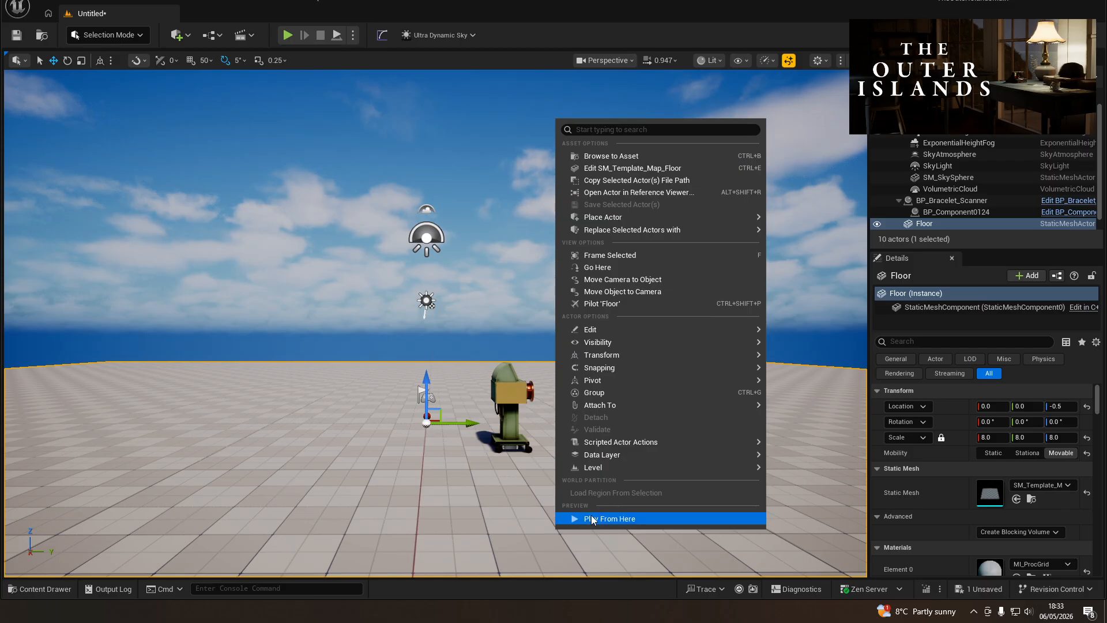
click(579, 522)
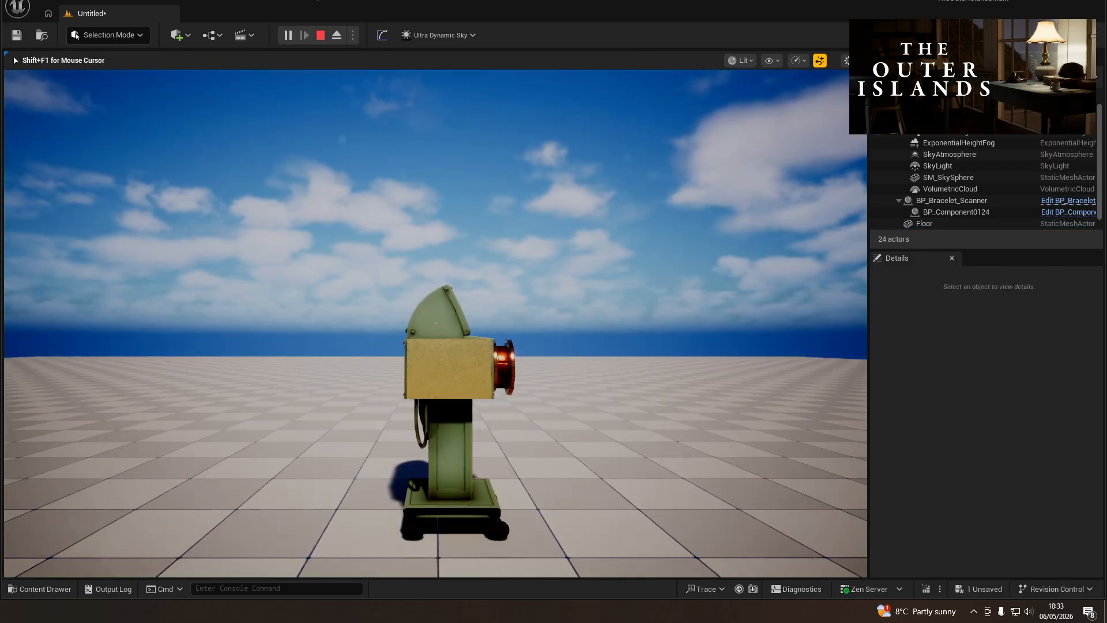
- Walk around the bracelet scanner in play mode, examine its gear window and side panels, and end the play session
key(d)
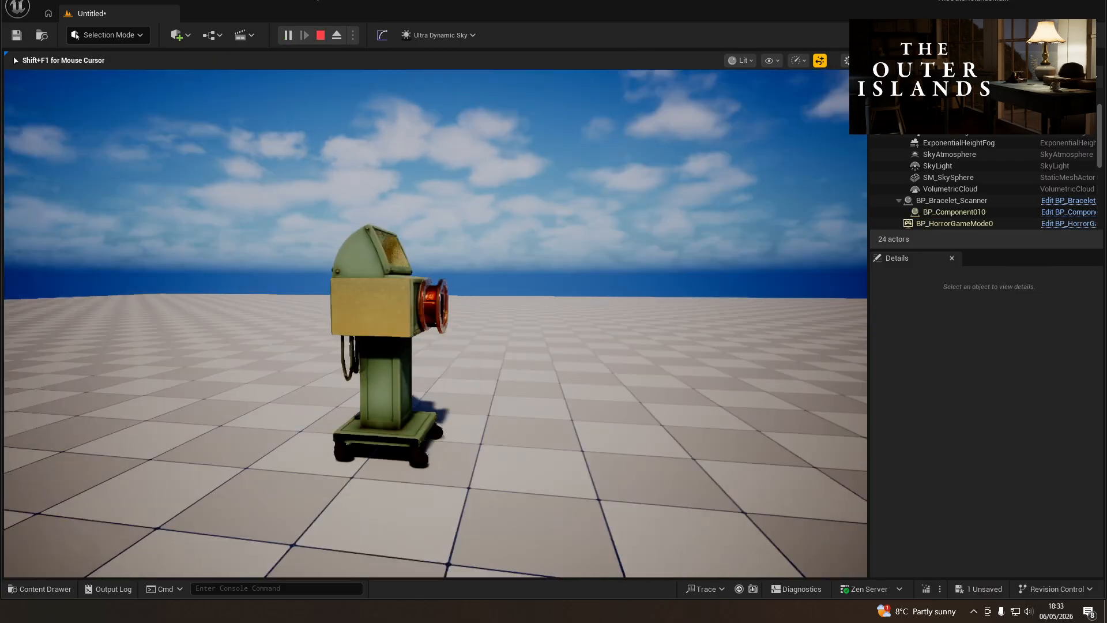
key(s)
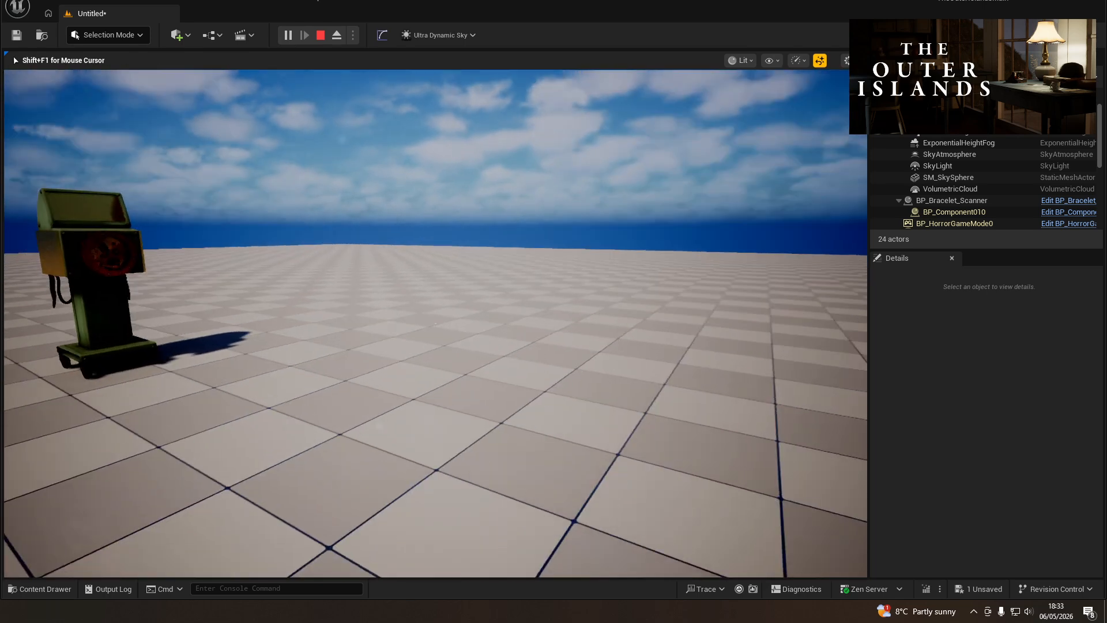
key(d)
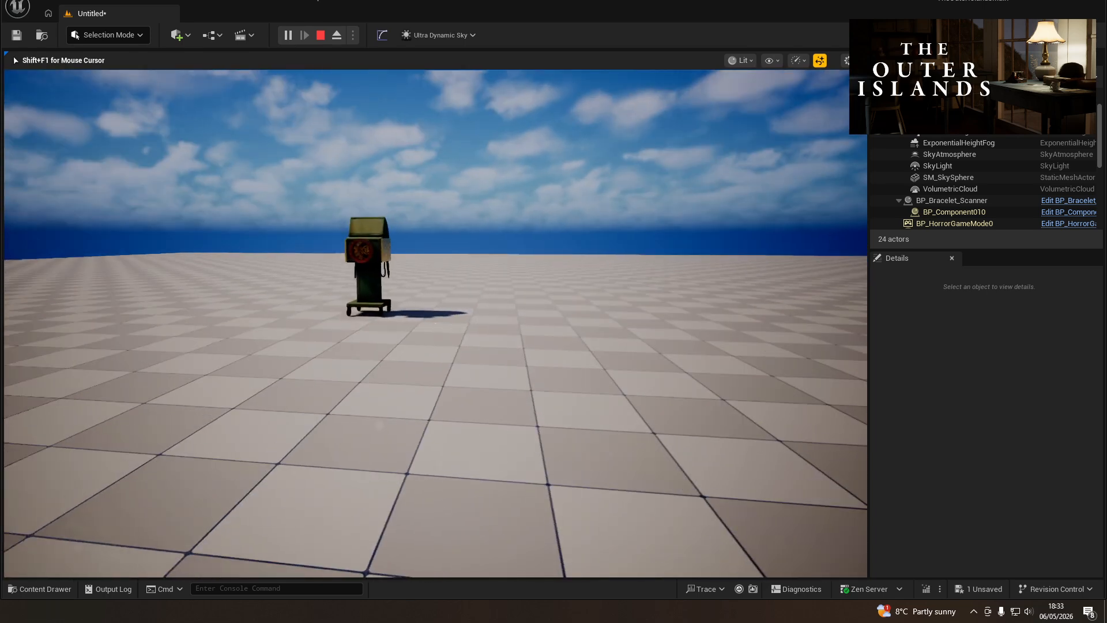
key(a)
key(w)
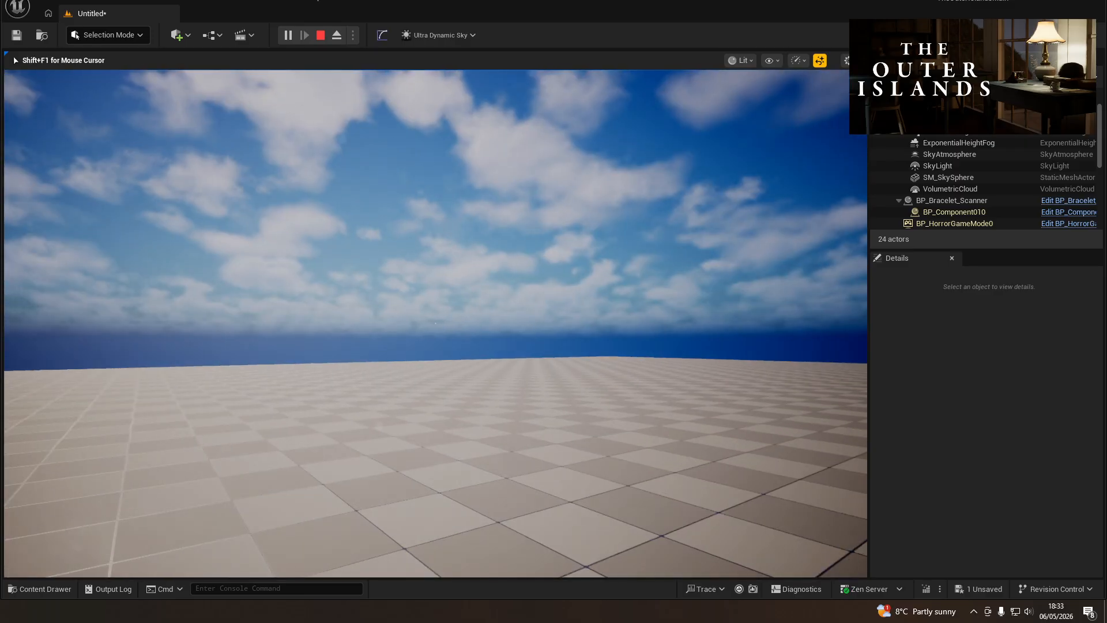
key(w)
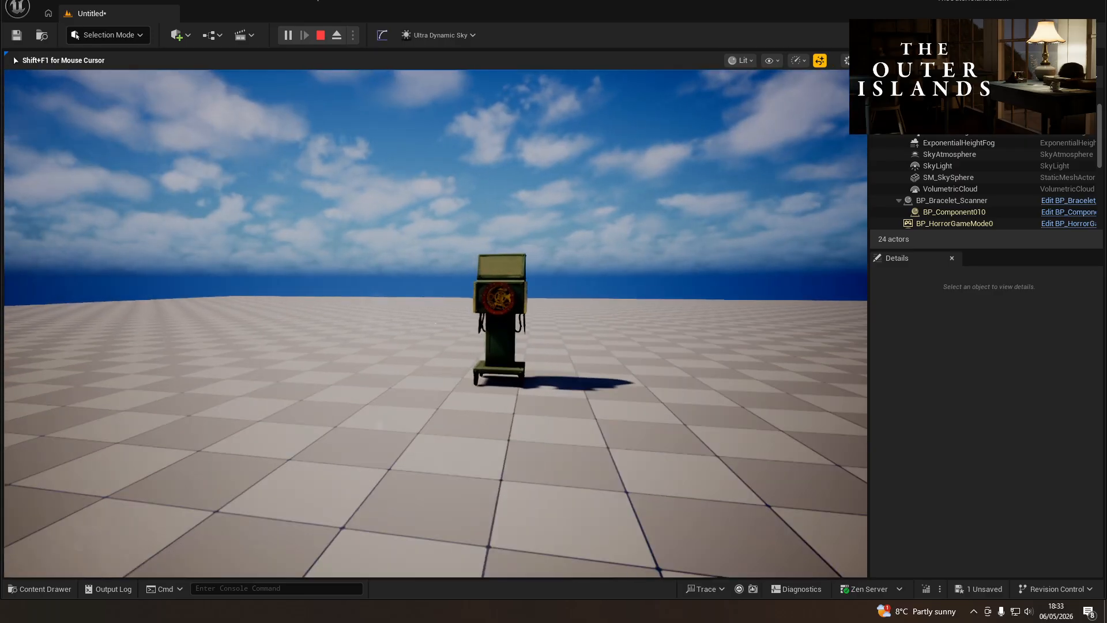
key(s)
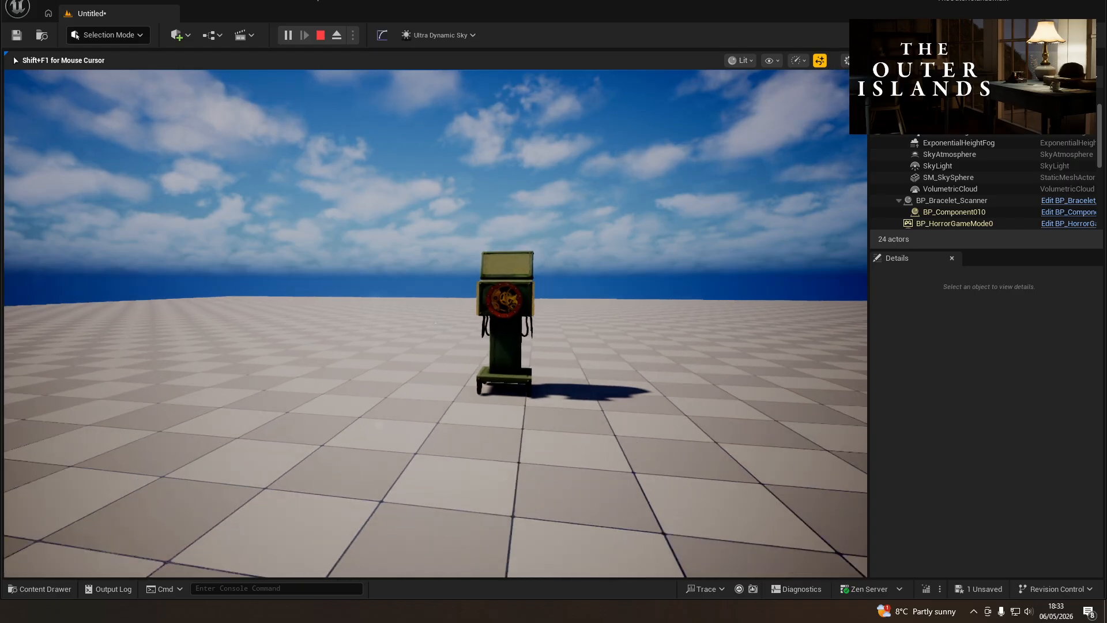
key(w)
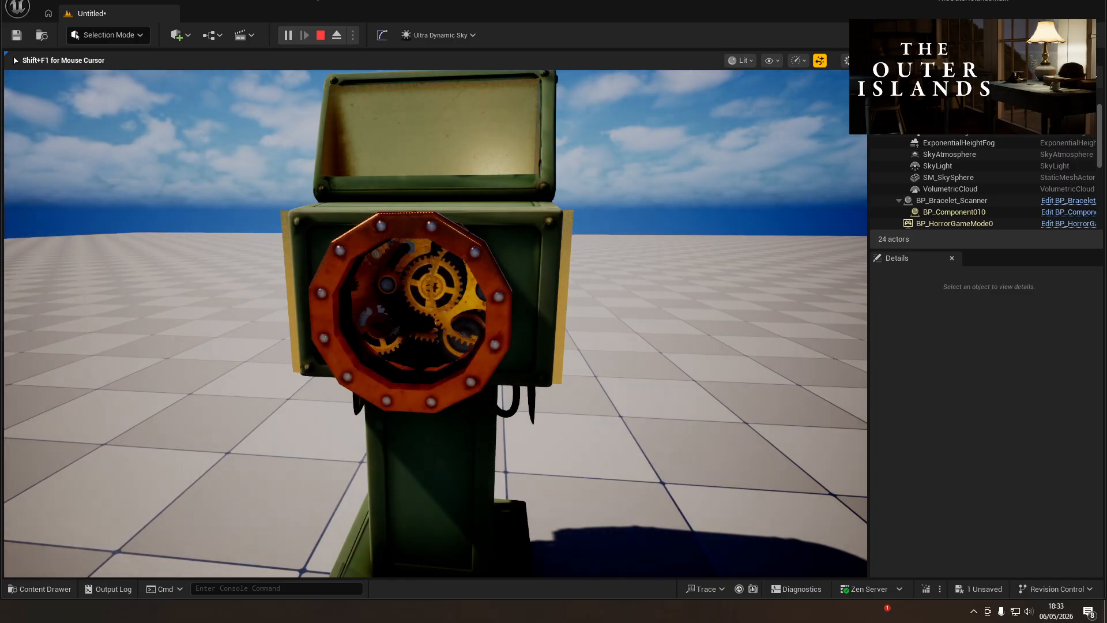
key(s)
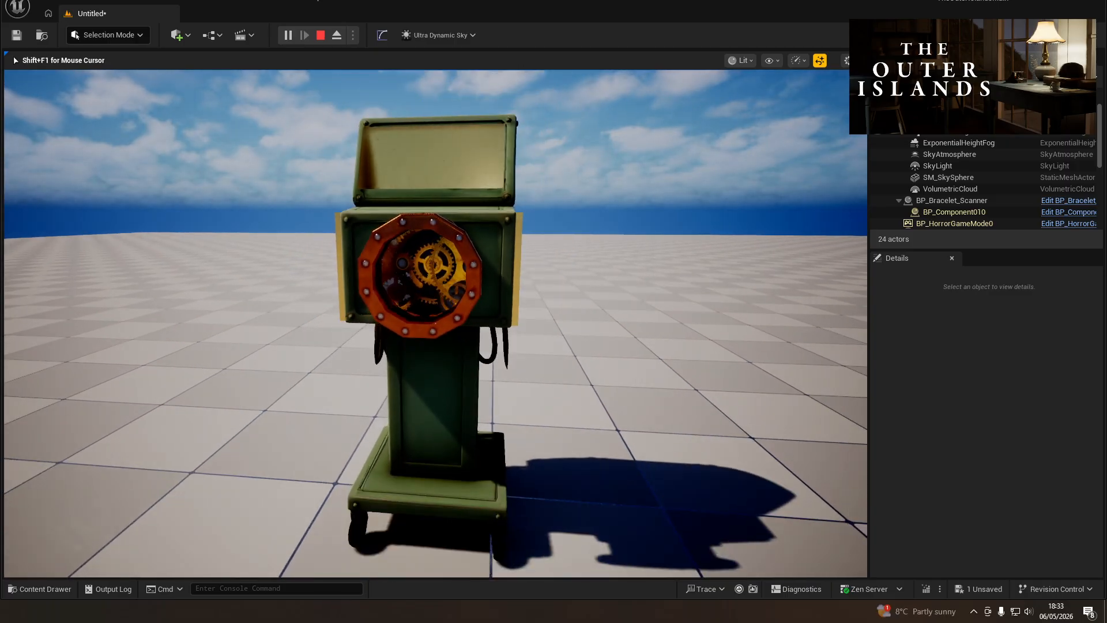
key(d)
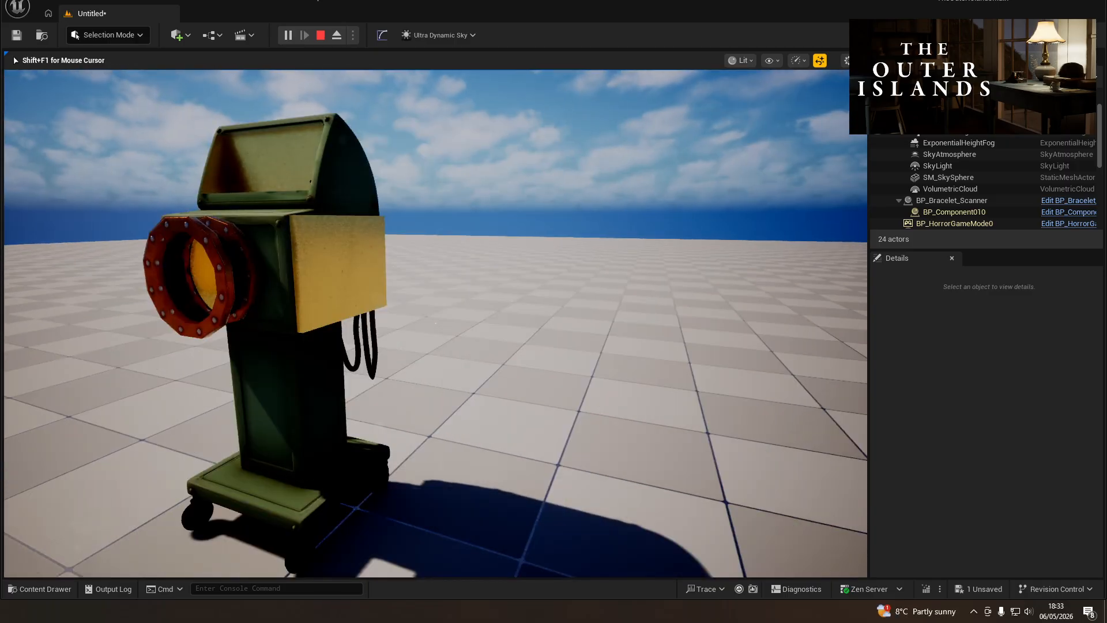
key(a)
key(a)
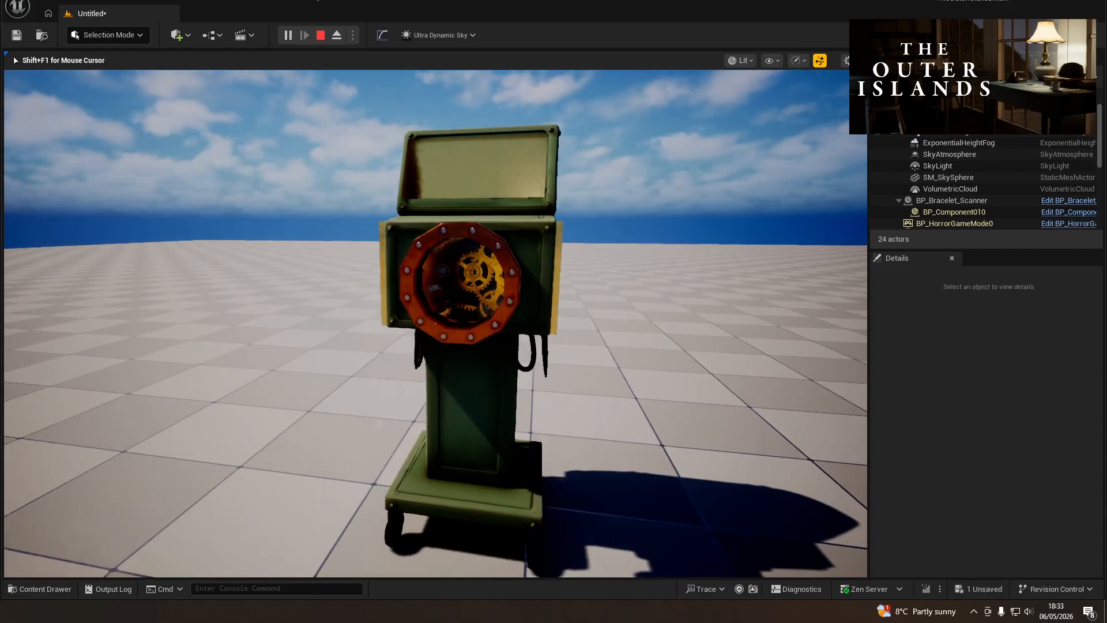
key(a)
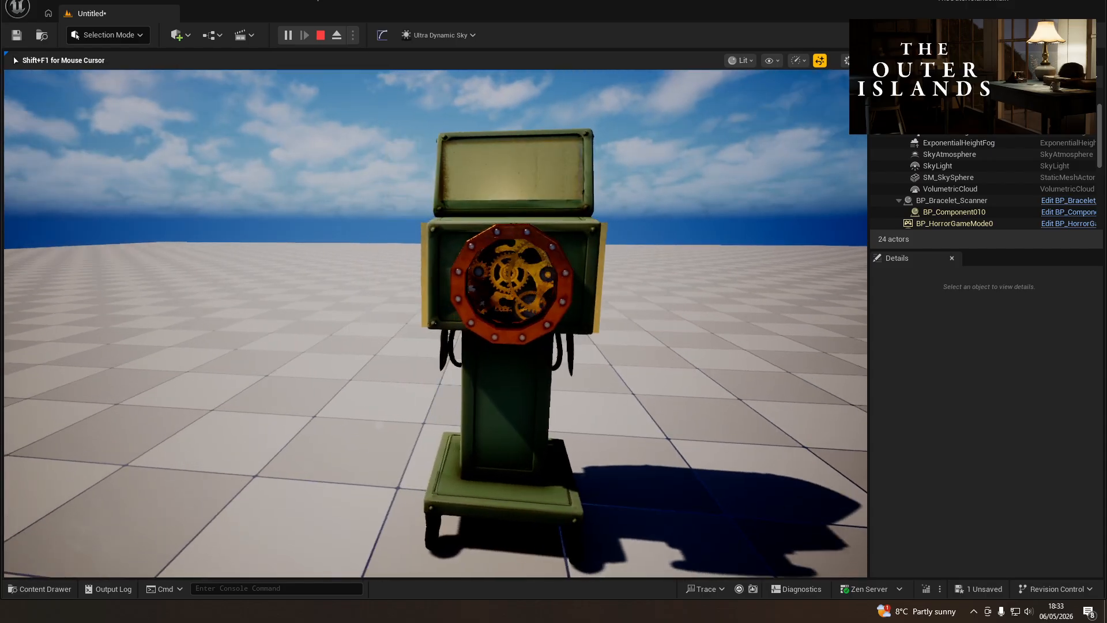
key(d)
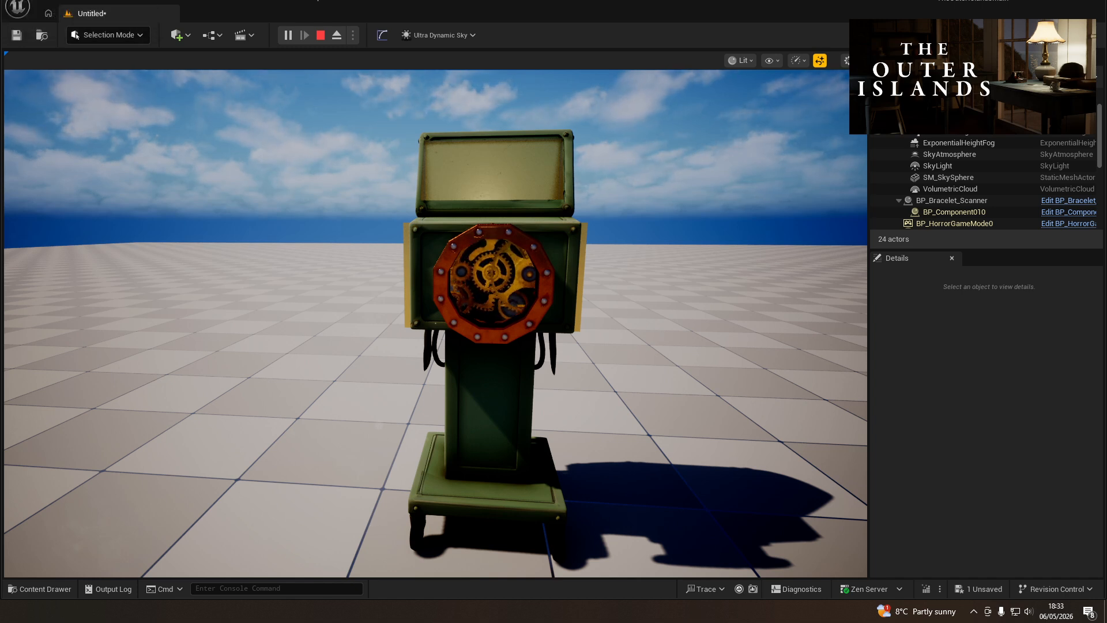
click(466, 303)
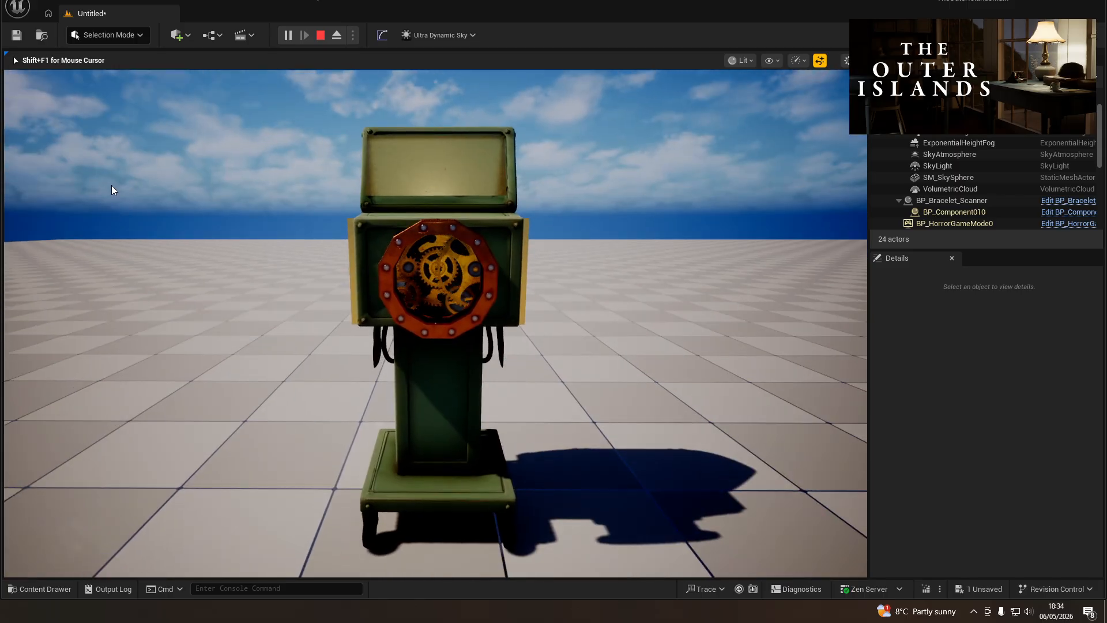
key(Escape)
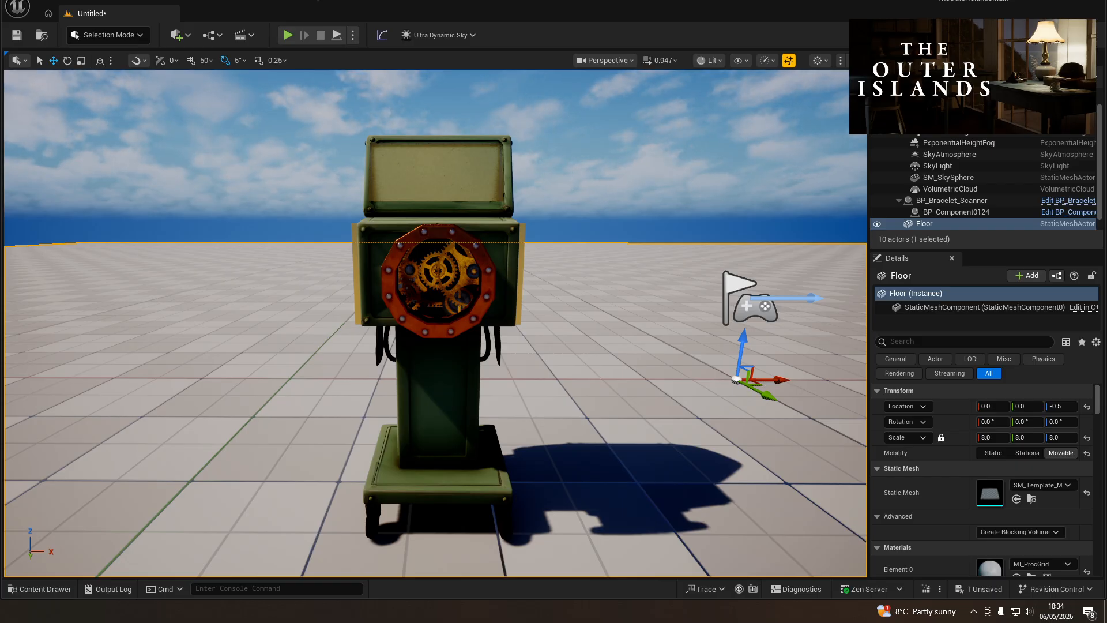
- Try out the SM_TrainRing mesh at different scales around the scanner, and delete it from the level
drag(1, 305, 279, 430)
right_drag(303, 448, 333, 440)
key(s)
key(r)
drag(344, 380, 342, 381)
key(ctrl+z)
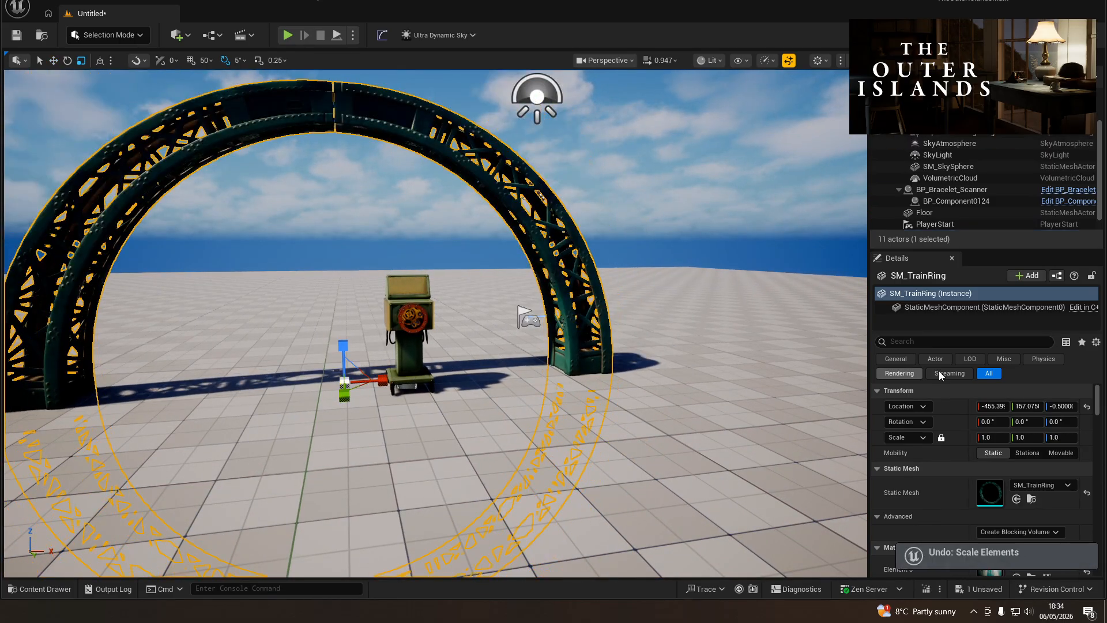
drag(993, 438, 804, 438)
key(Delete)
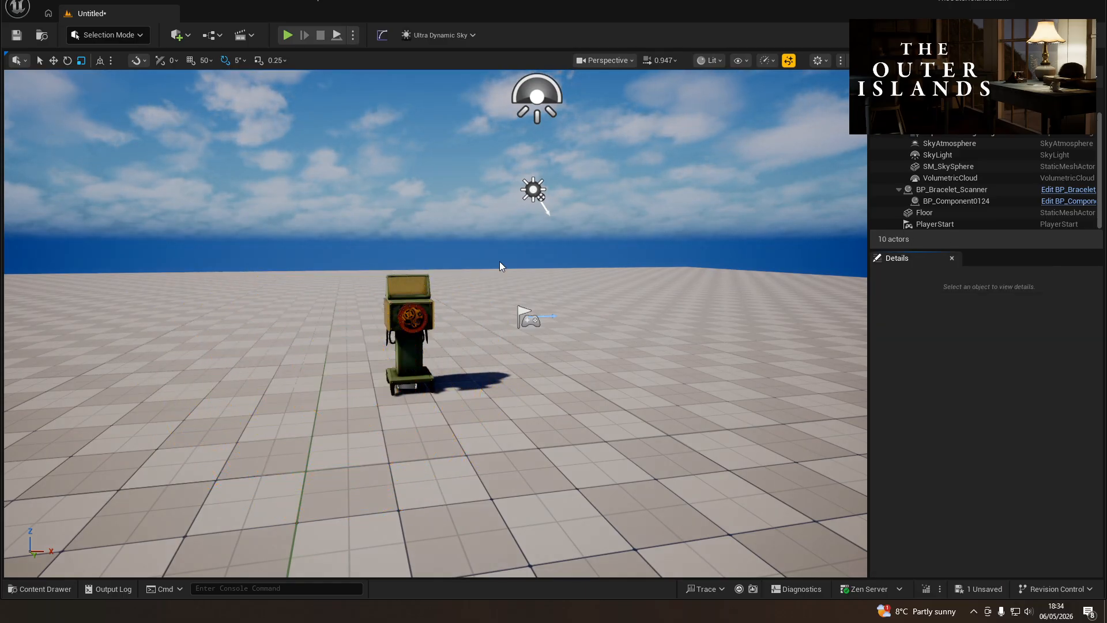
- Play the level from a floor spot in front of the scanner, examine its gear mechanism up close, and stop playing
mouse_move(436, 322)
right_down()
mouse_move(445, 332)
mouse_move(428, 331)
mouse_move(441, 317)
right_up()
key(w)
key(w)
key(w)
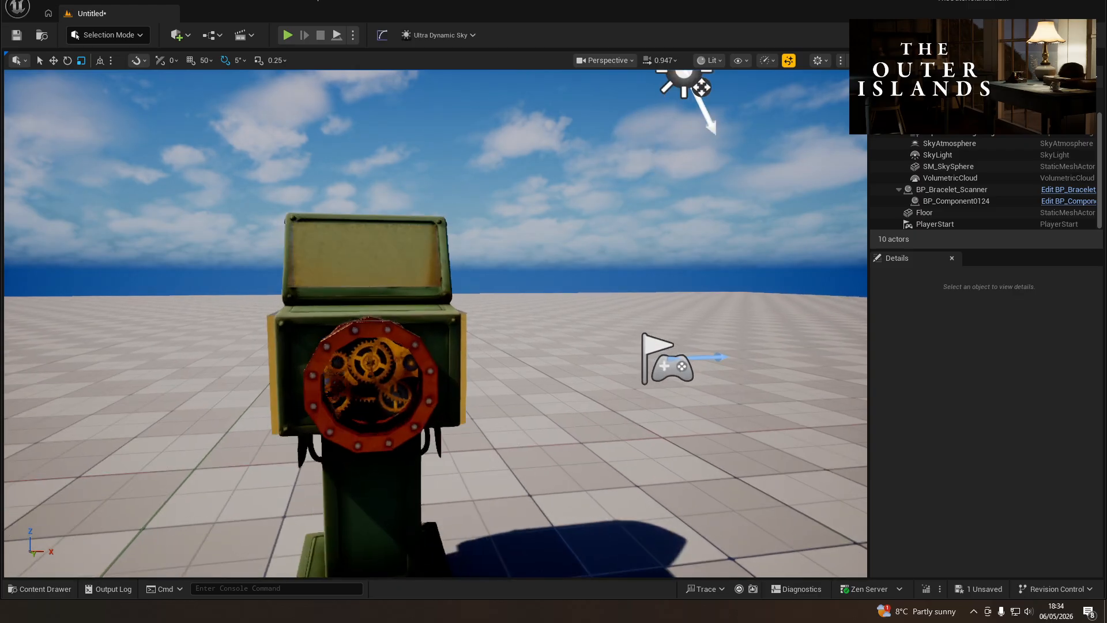
key(w)
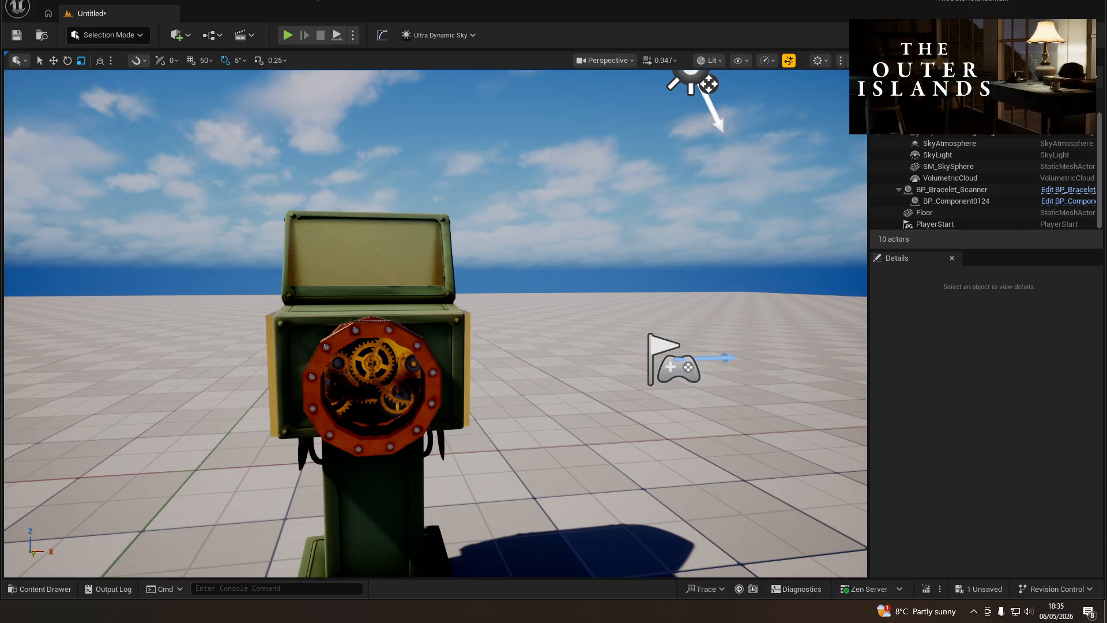
right_drag(290, 269, 848, 374)
right_click(230, 276)
click(271, 477)
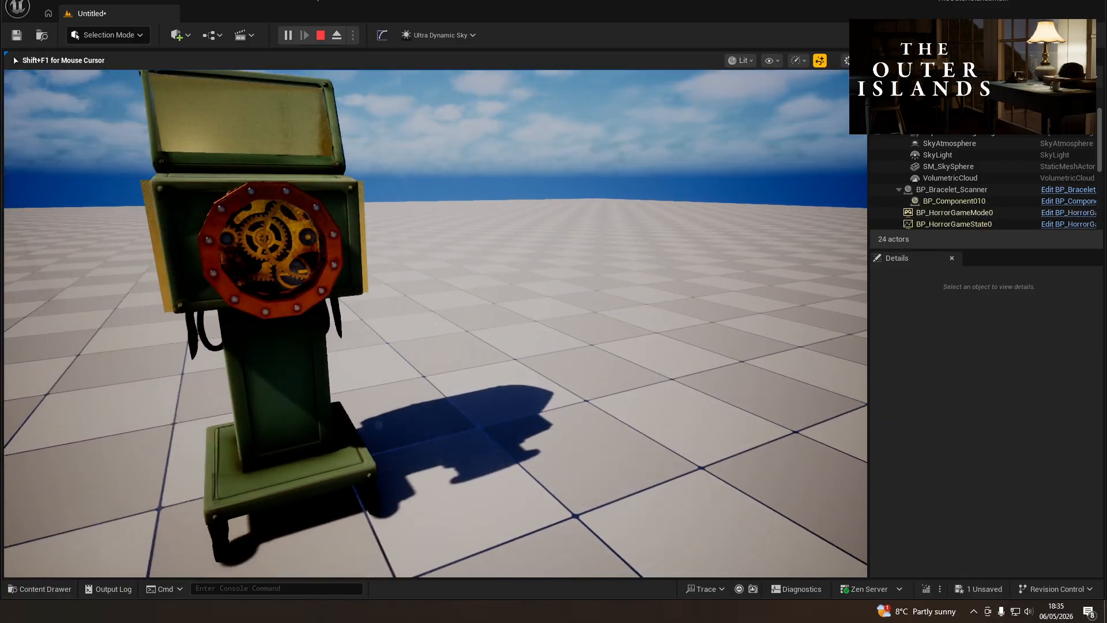
key(w)
key(w)
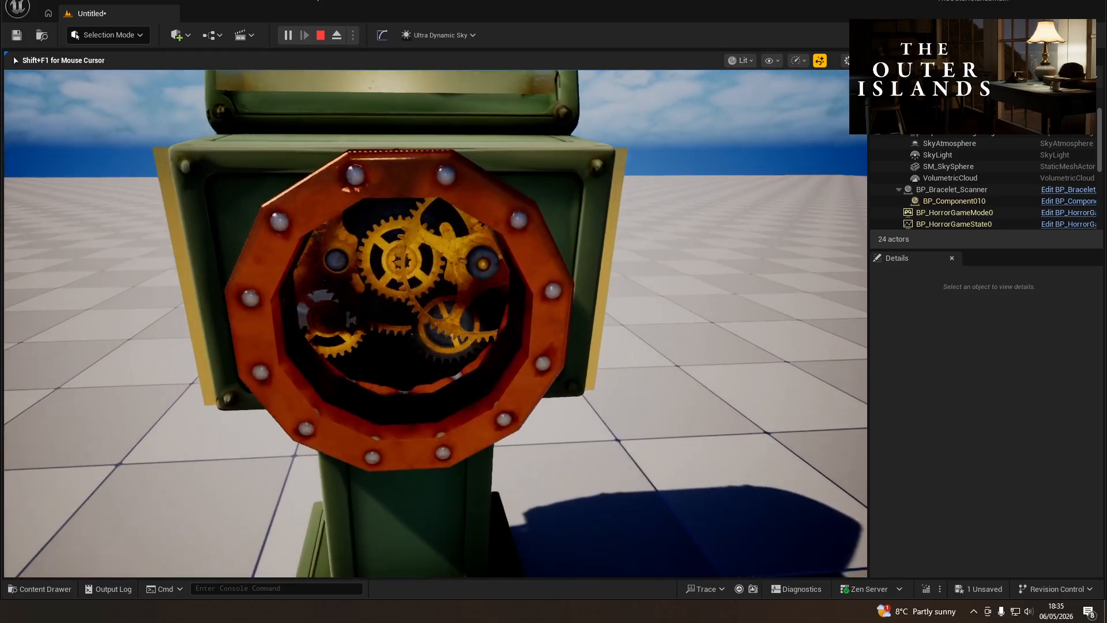
key(s)
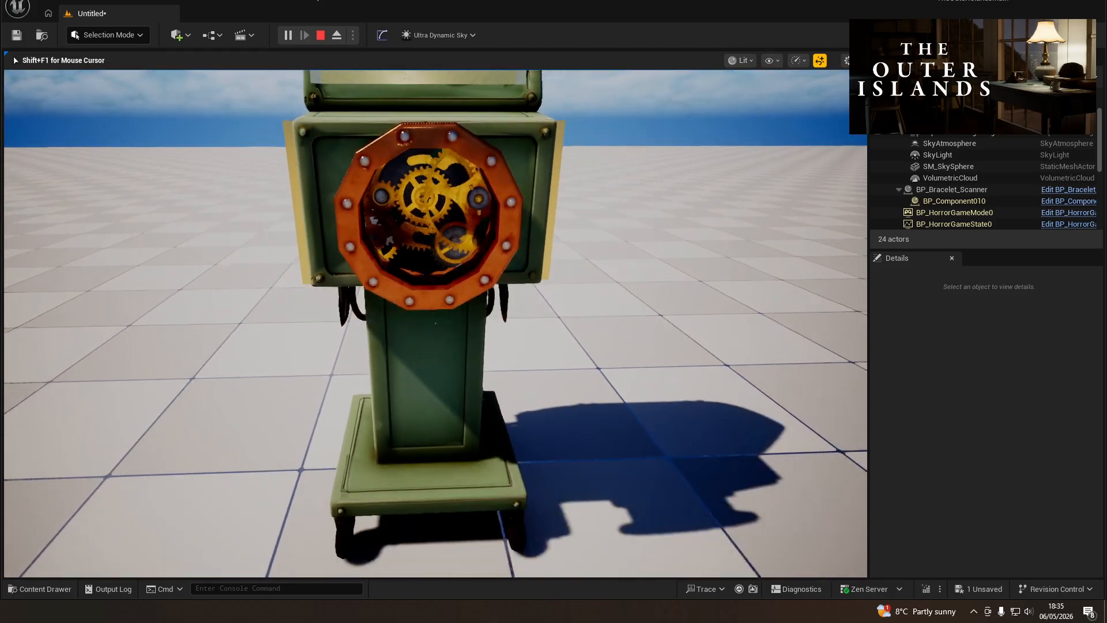
key(Escape)
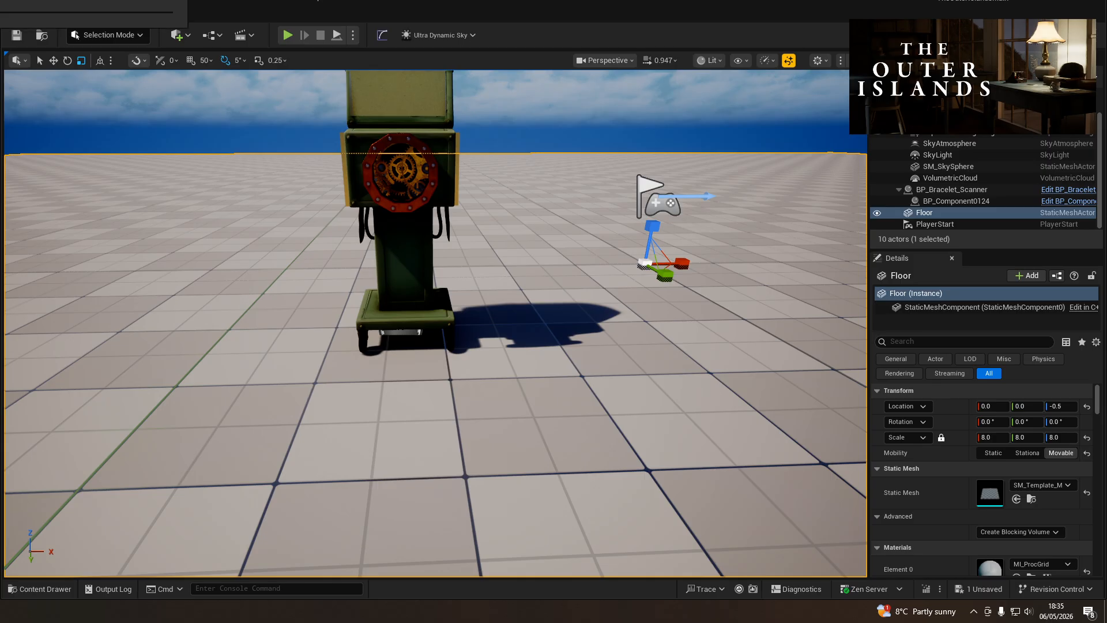
- Compile the BP_Bracelet_Scanner blueprint in an enlarged editor window and show its class settings
drag(0, 91, 479, 145)
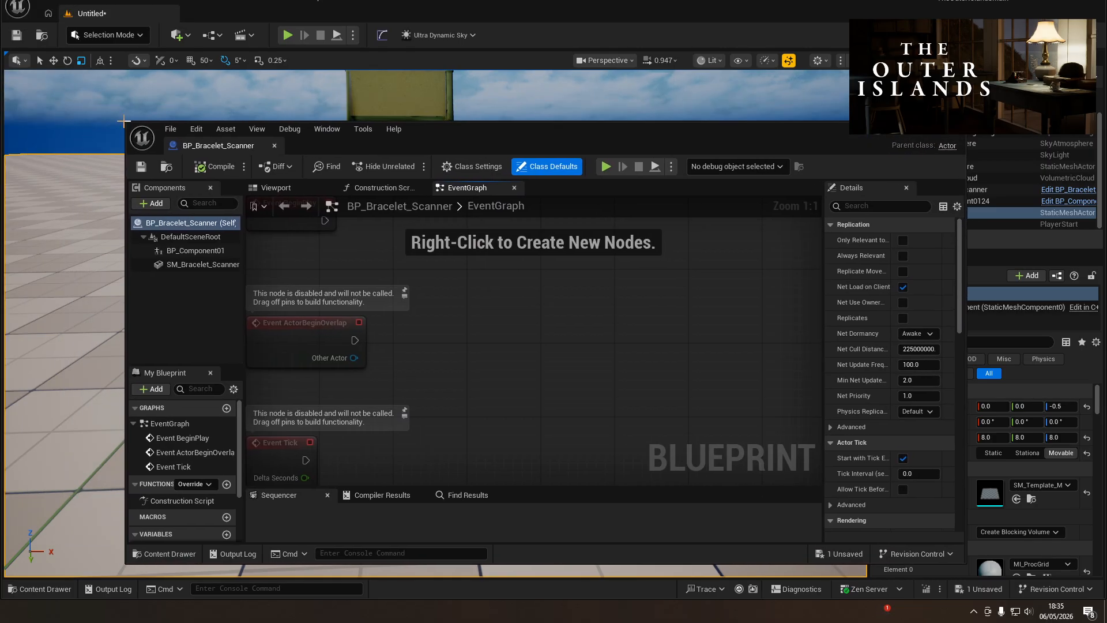
drag(123, 120, 8, 4)
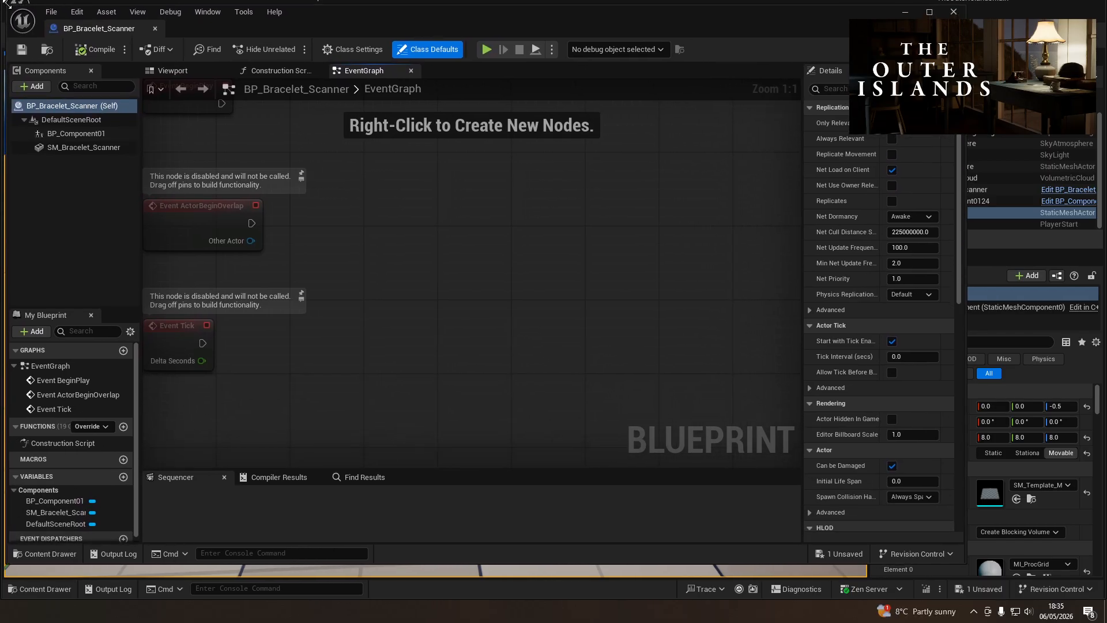
drag(330, 33, 352, 31)
drag(342, 42, 343, 40)
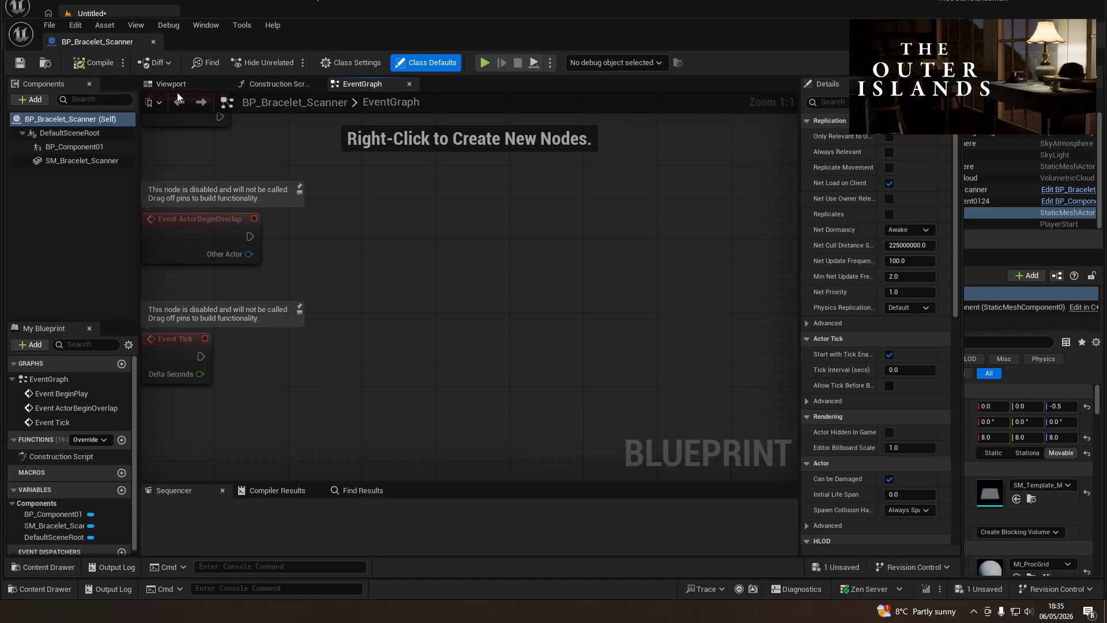
click(87, 64)
drag(388, 24, 383, 7)
click(351, 62)
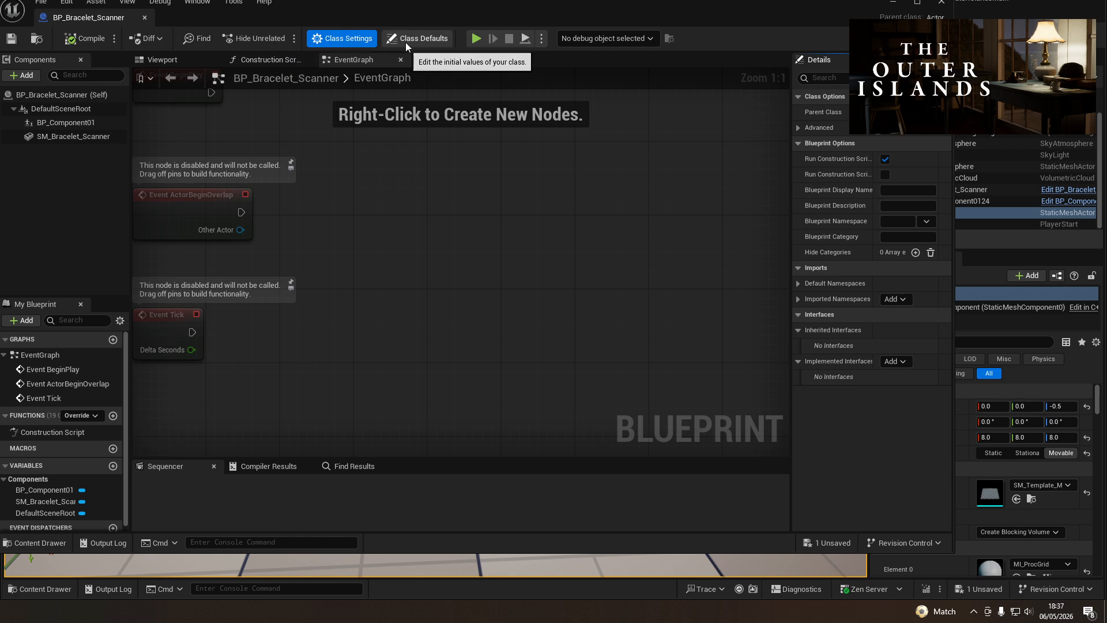
- Implement the BP Interact Interface on the bracelet scanner blueprint and save it
click(893, 360)
text(interactio)
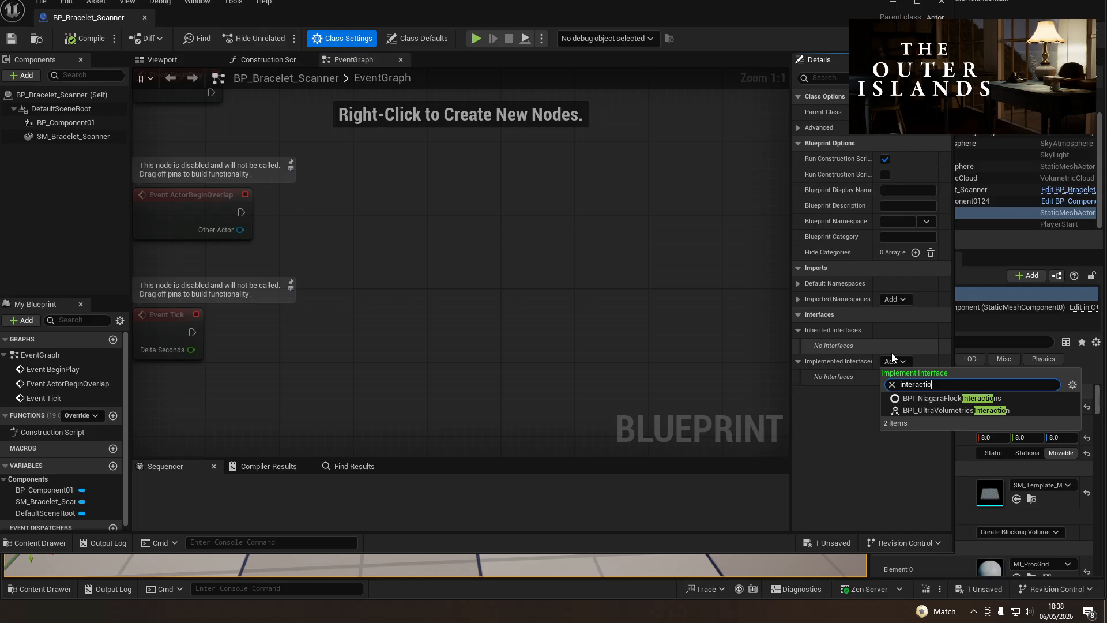
key(BackSpace)
key(BackSpace)
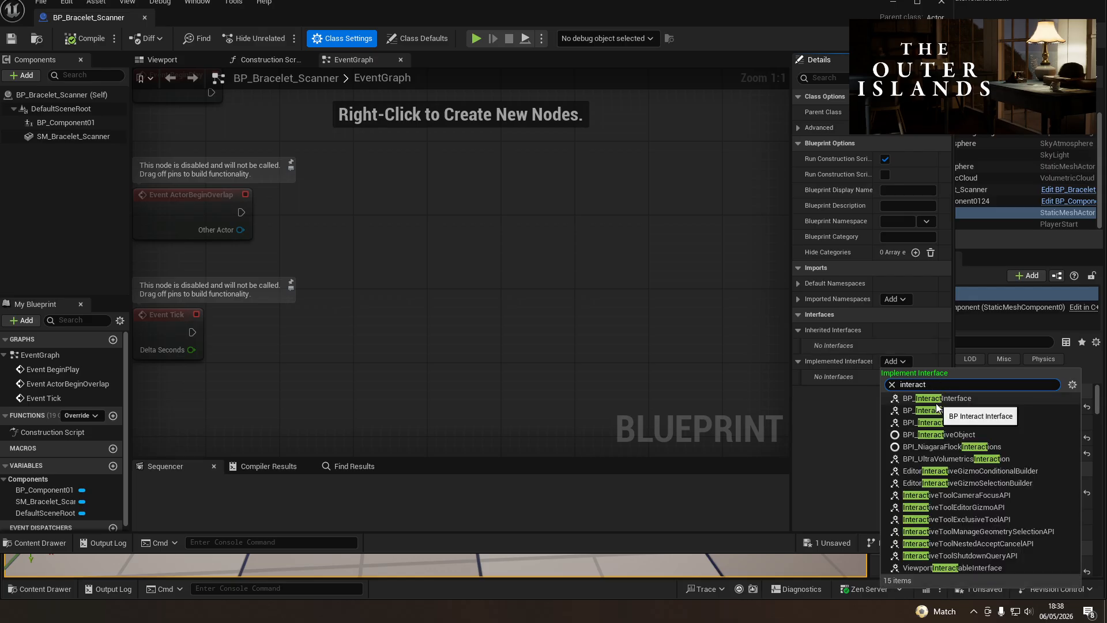
click(945, 399)
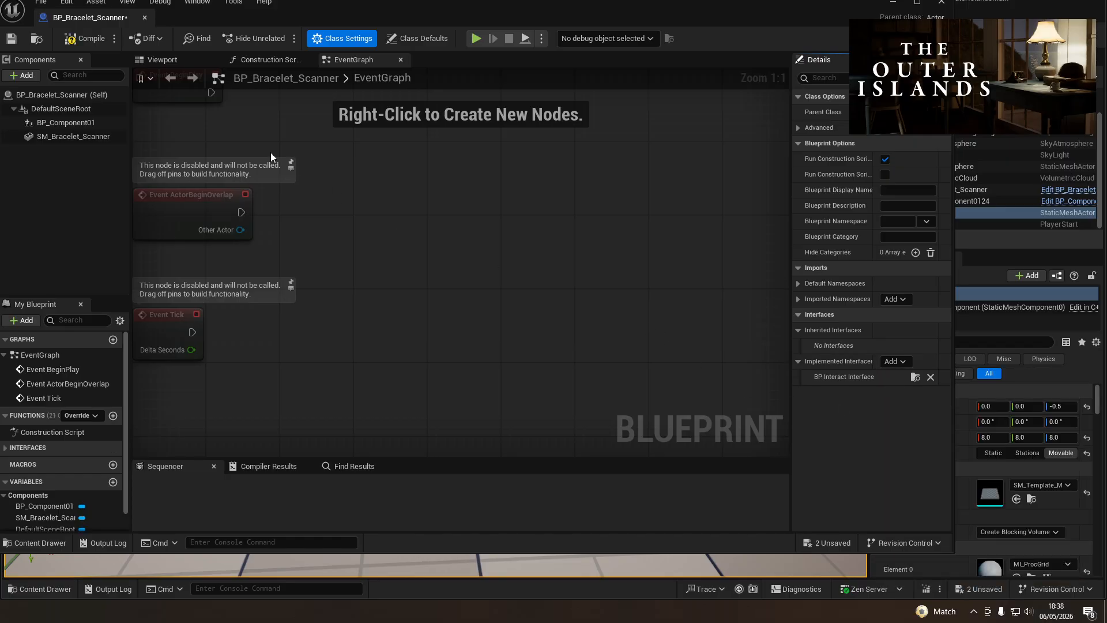
click(10, 39)
- Look up the "event interact" nodes for the event graph, and remove BP Interact Interface without transferring its functions
right_click(376, 284)
text(event interact)
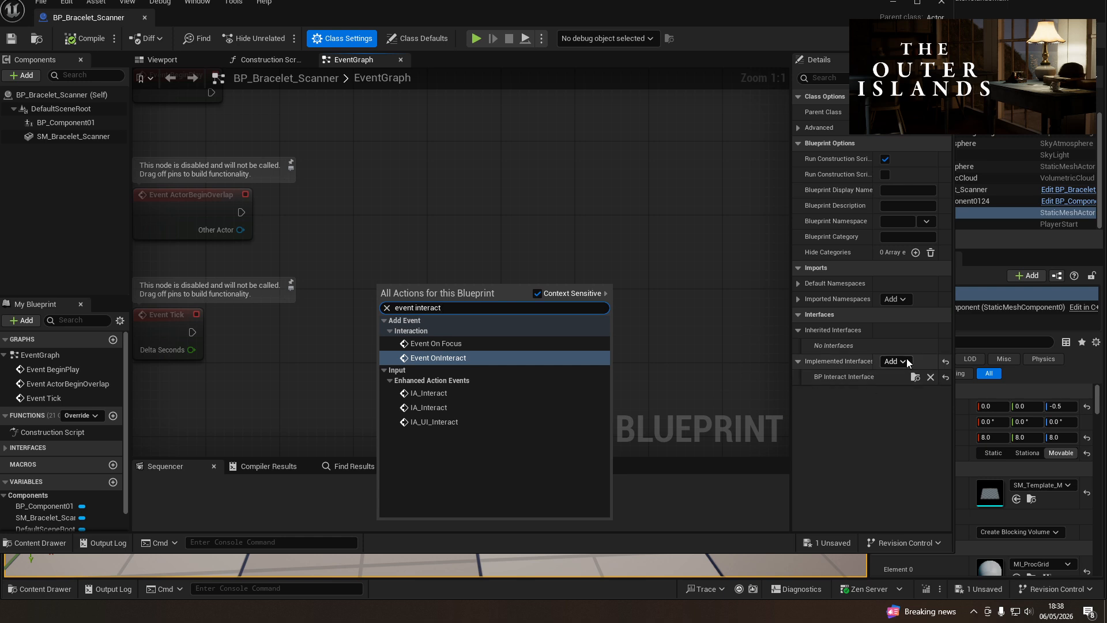
click(930, 377)
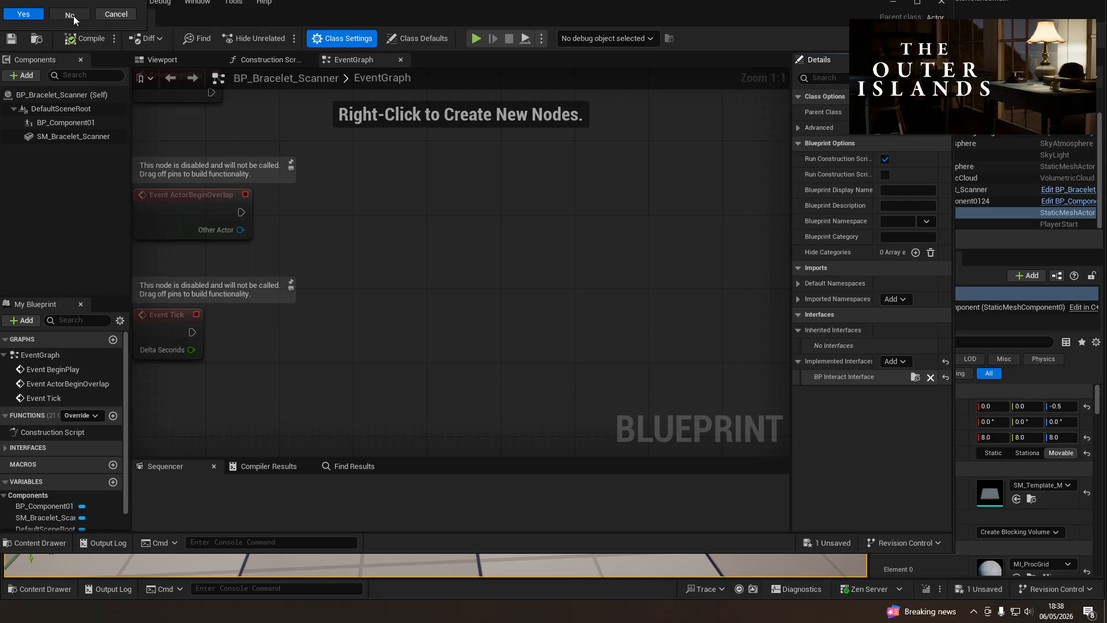
click(69, 14)
- Implement the BP_Interactive interface on the bracelet scanner blueprint and compile it
click(893, 362)
text(intera)
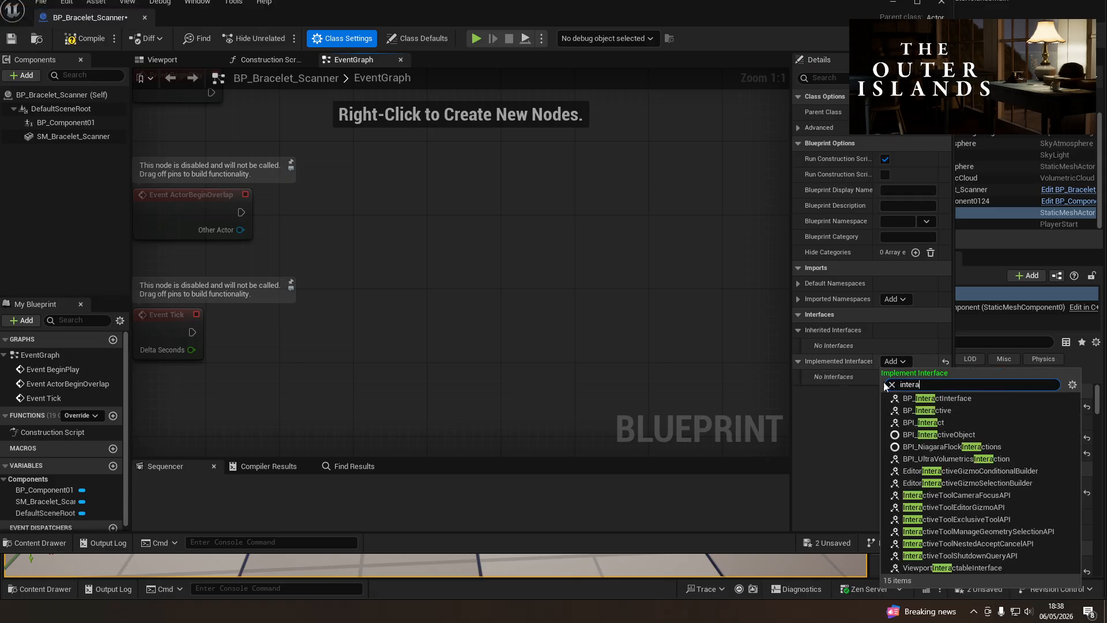
click(927, 410)
click(67, 42)
- Add an Event Interaction node to the event graph and delete the disabled default event nodes, placing the new node in the freed space
right_click(359, 329)
text(event intera)
key(Return)
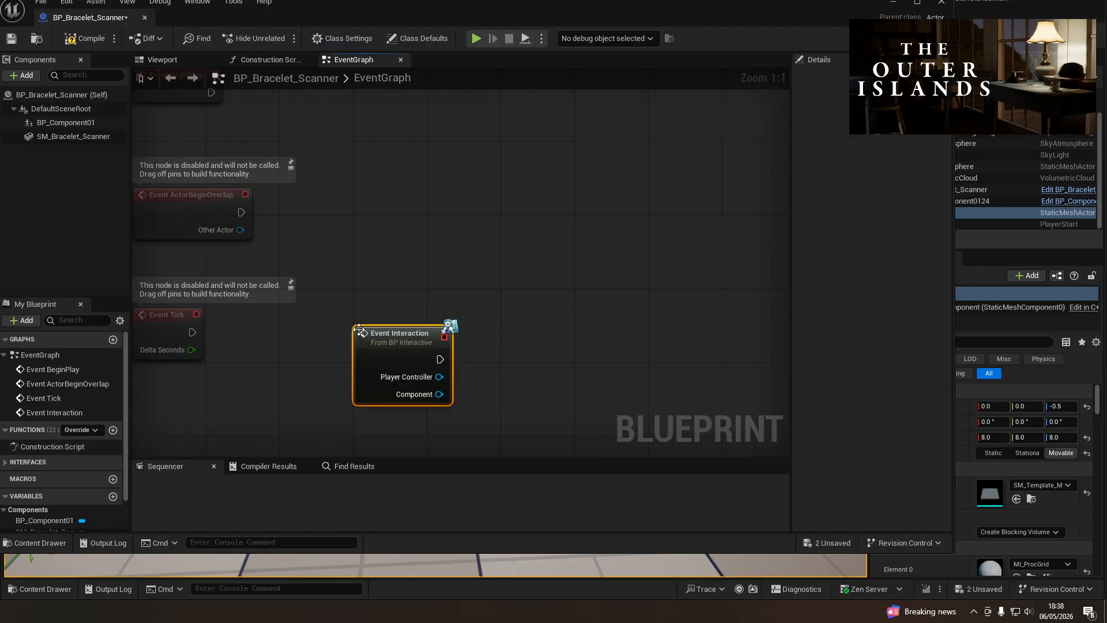
drag(237, 384, 190, 96)
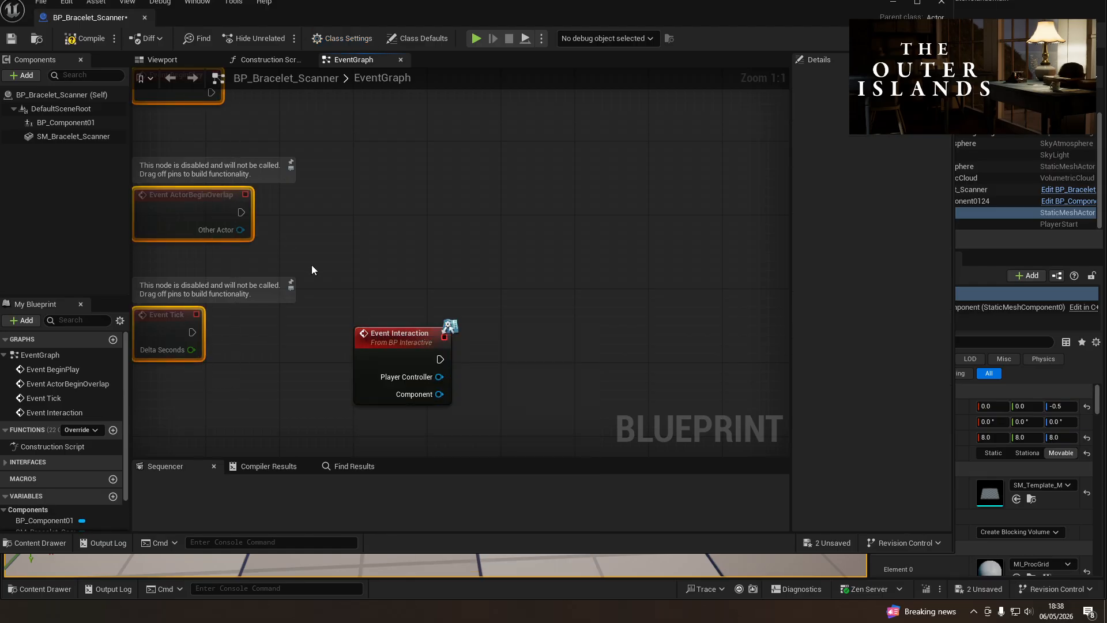
key(Delete)
drag(371, 326, 205, 147)
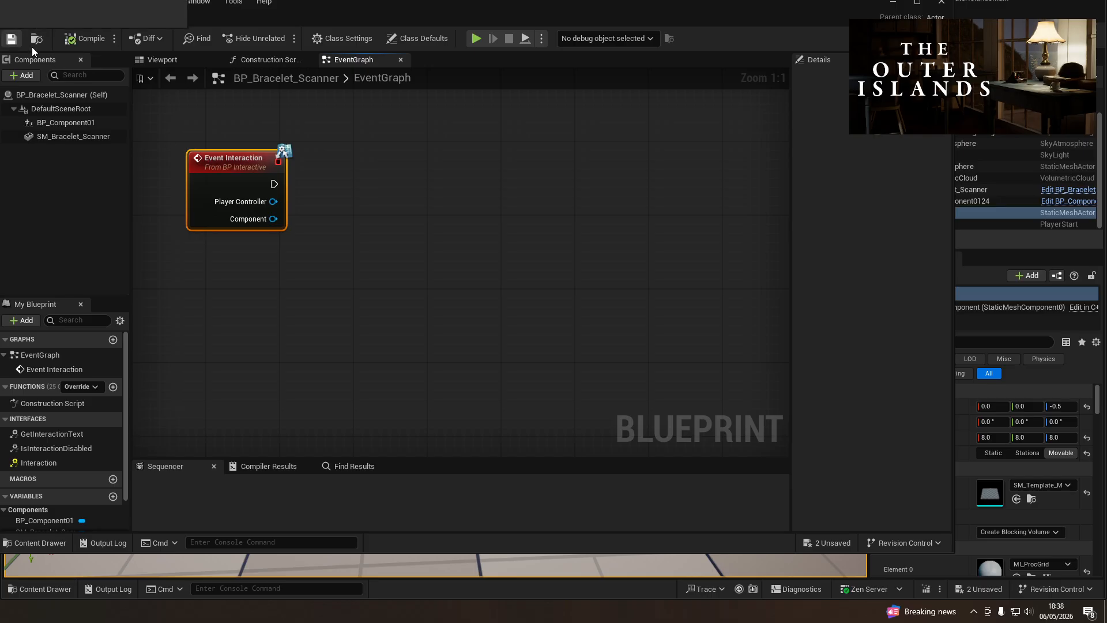
- Add a Print String node run by Event Interaction, save the blueprint, and bring the level back into view
right_click(386, 177)
text(print)
key(Return)
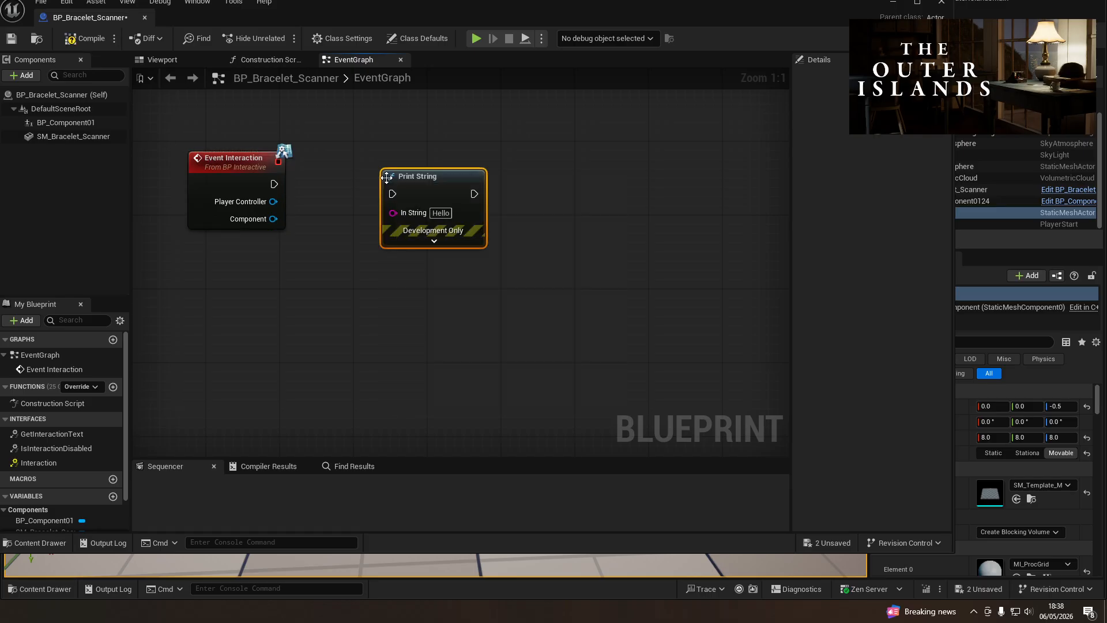
drag(274, 184, 387, 196)
click(14, 42)
drag(312, 11, 0, 17)
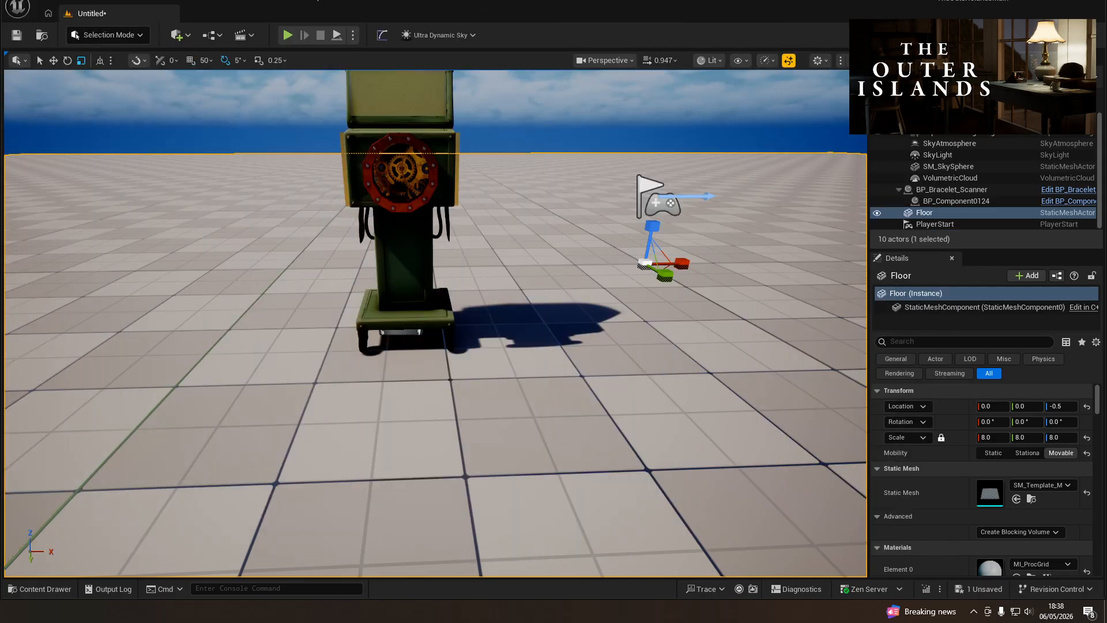
- Play the level from the floor in front of the scanner, interact with the scanner repeatedly, and stop playing
right_click(314, 529)
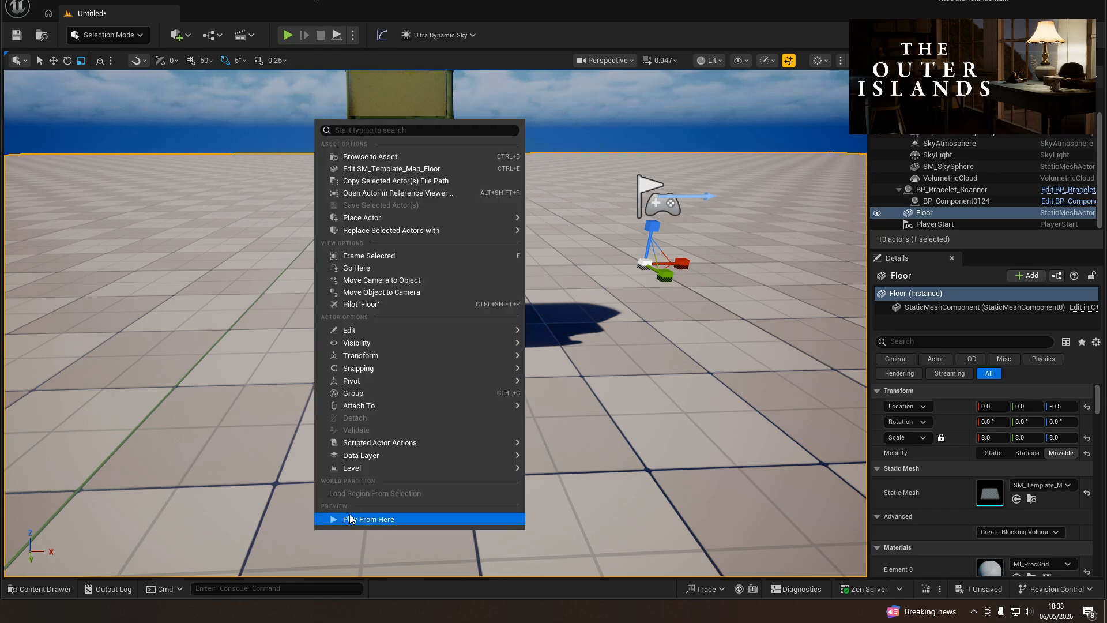
click(381, 518)
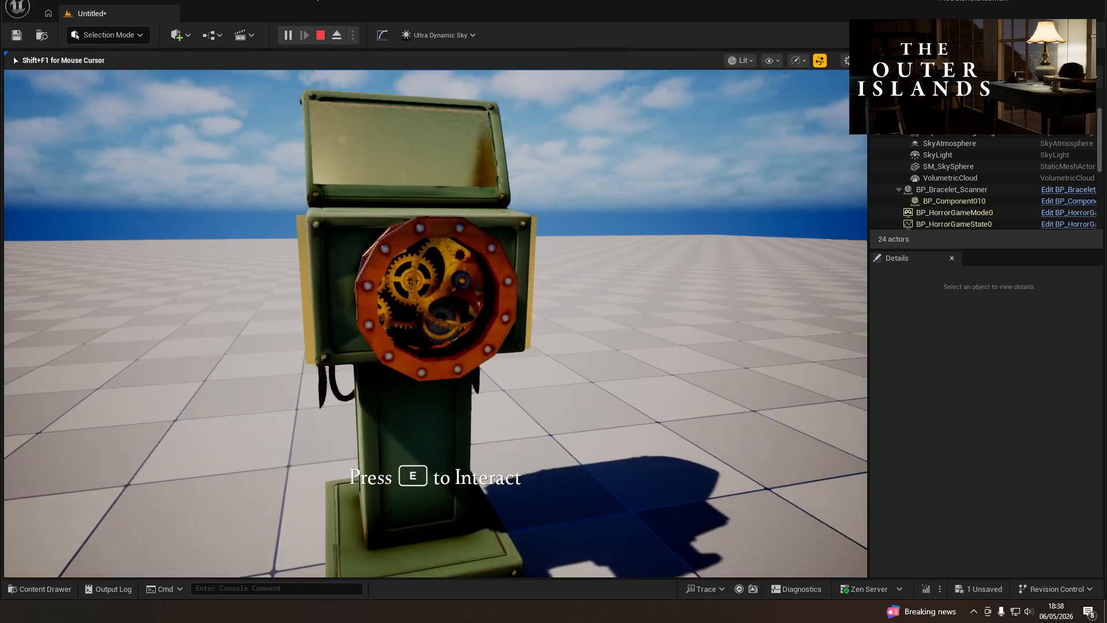
key(e)
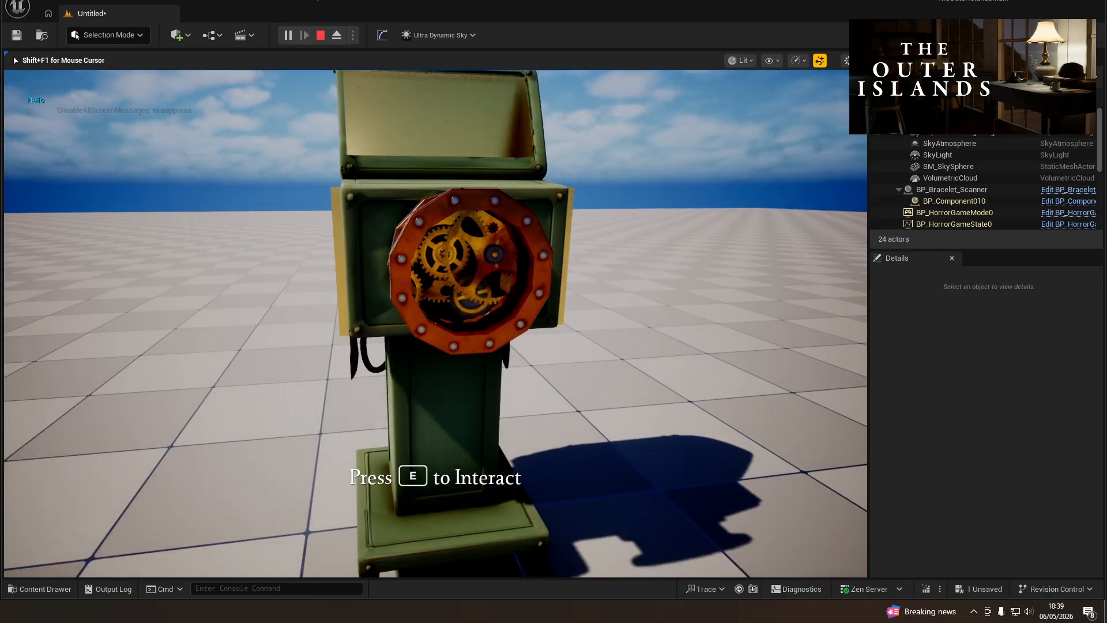
key(e)
key(e)
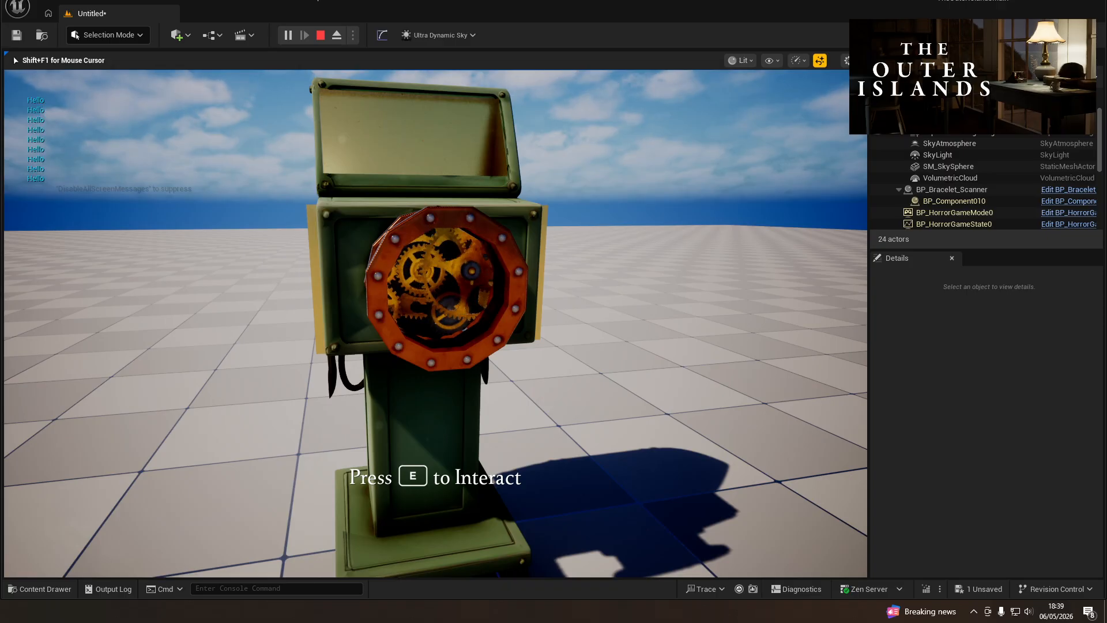
key(Escape)
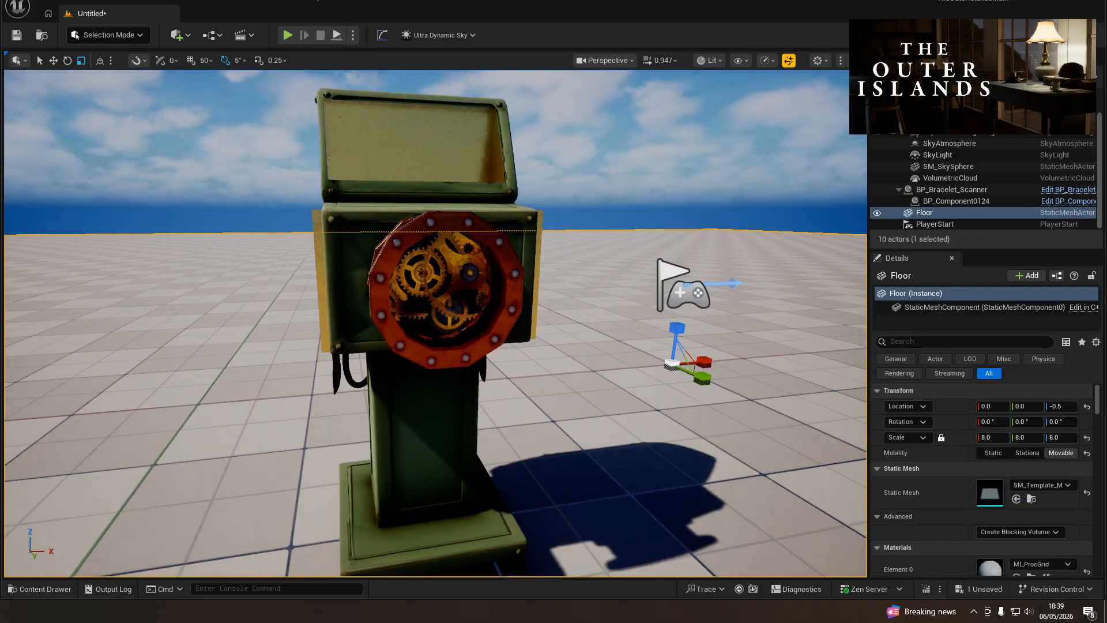
- Try an Aimed At message node from BPI Interact in the scanner's event graph, placed well below the existing nodes
drag(526, 8, 527, 26)
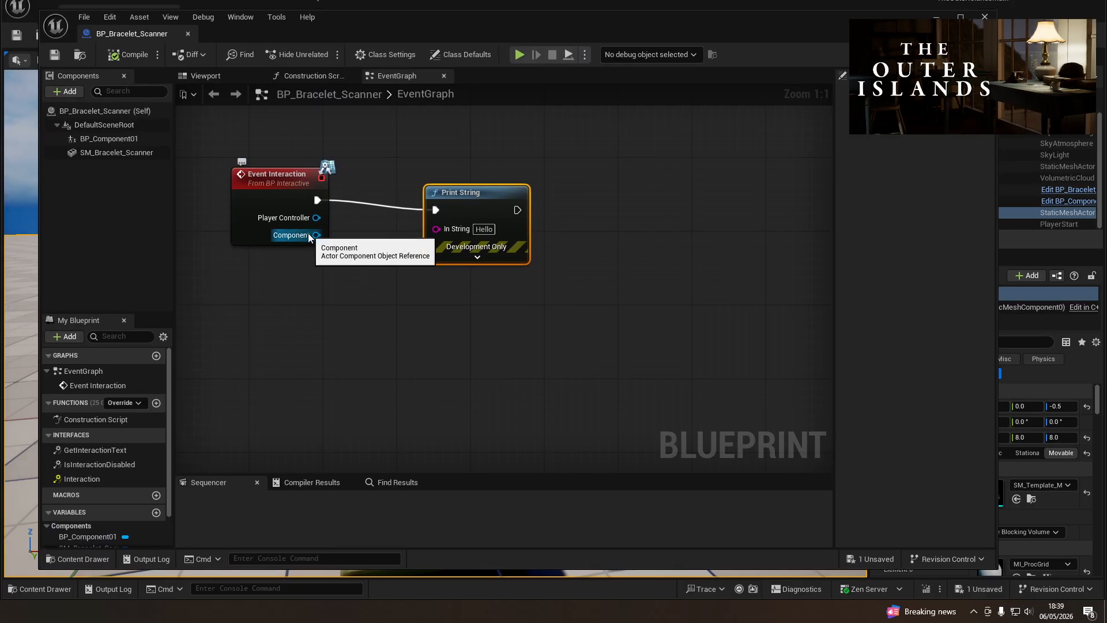
right_click(257, 344)
text(interact)
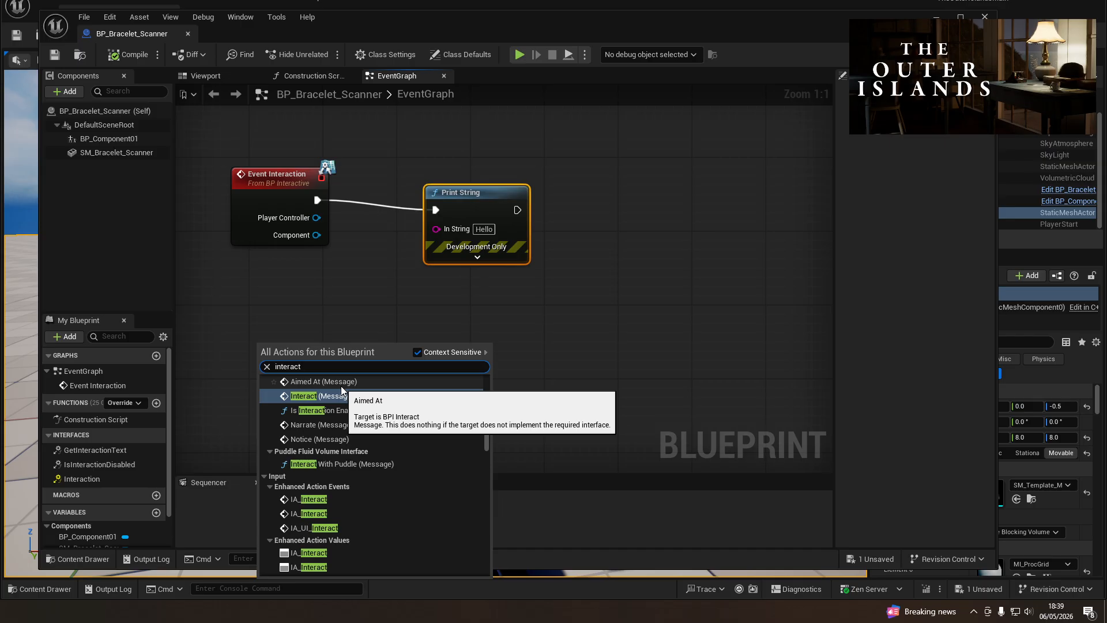
scroll(341, 386, up, 1)
click(330, 416)
right_click(330, 416)
click(288, 320)
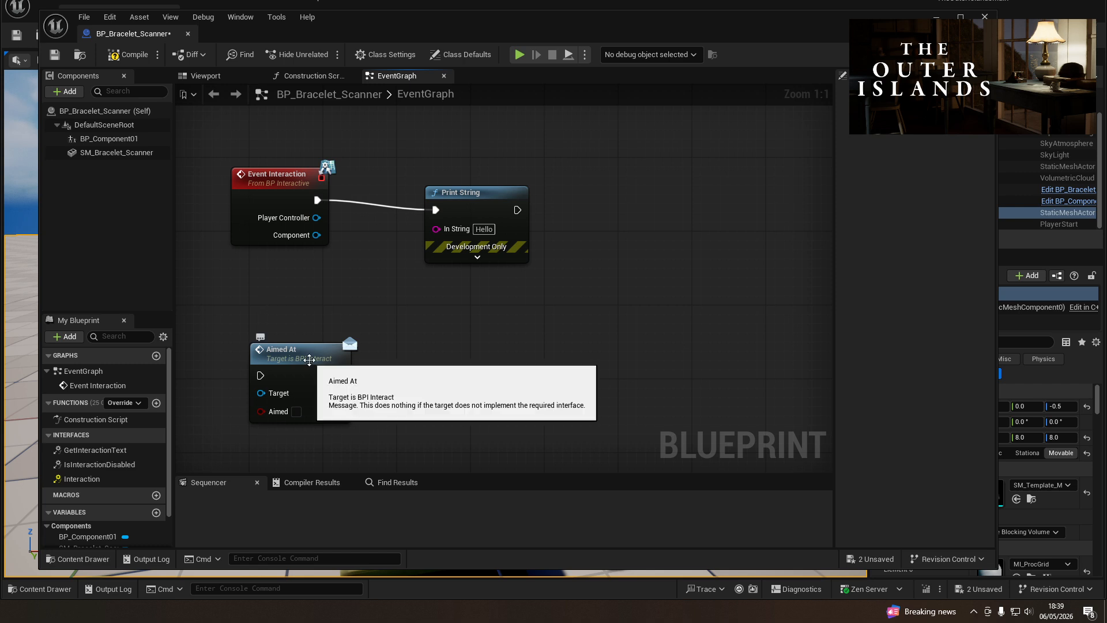
click(298, 410)
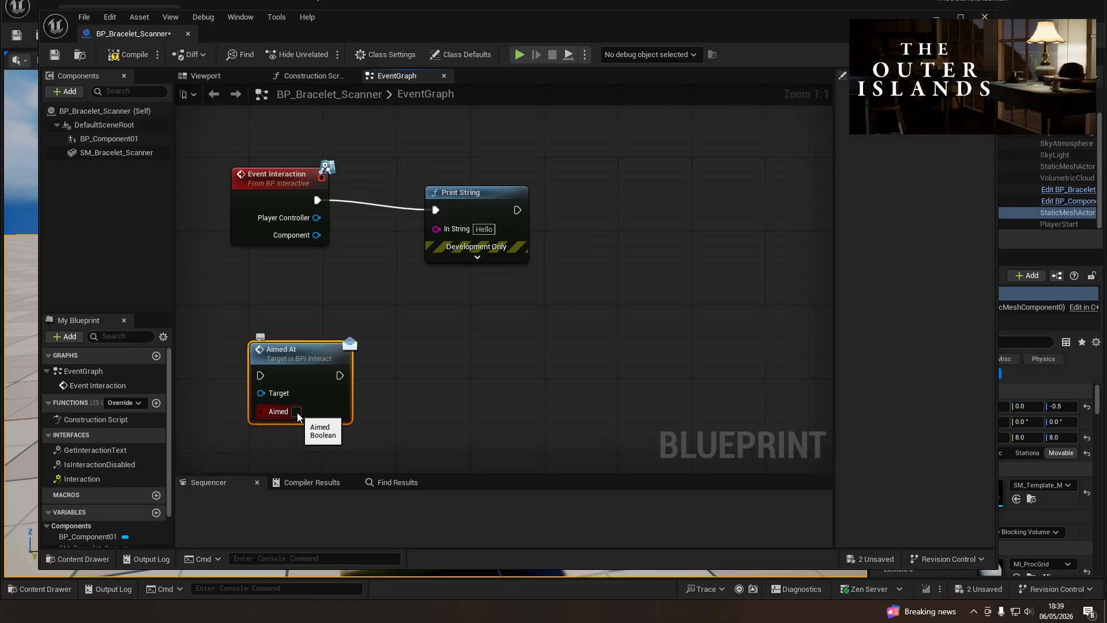
drag(287, 354, 407, 429)
- Try a Get Interaction Text node from BP Interactive, placed just below the Event Interaction node
right_click(323, 338)
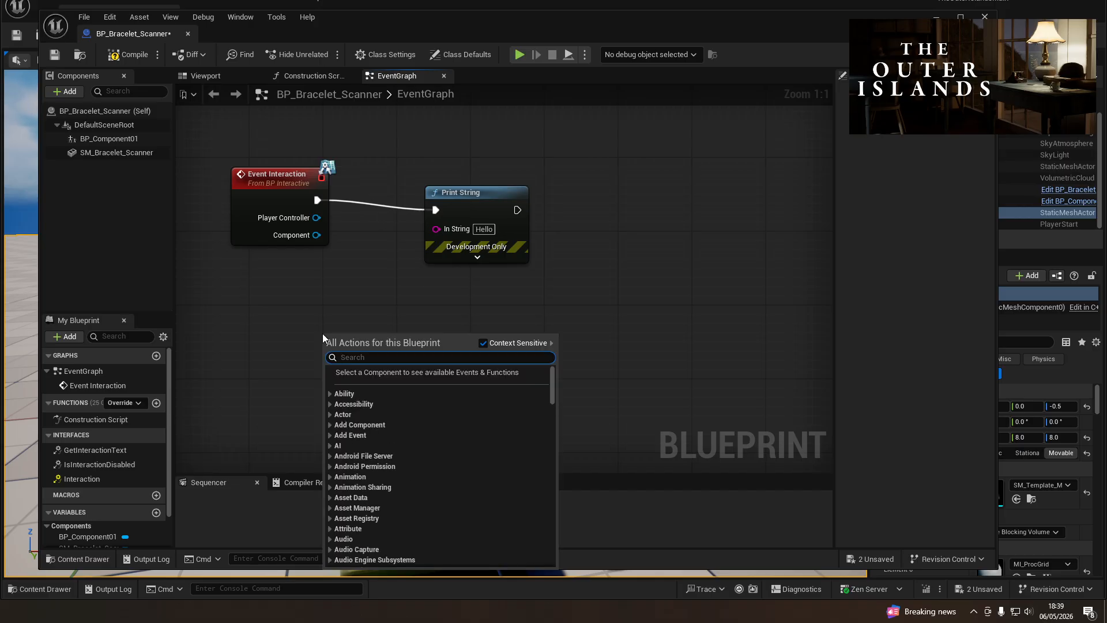
text(interact)
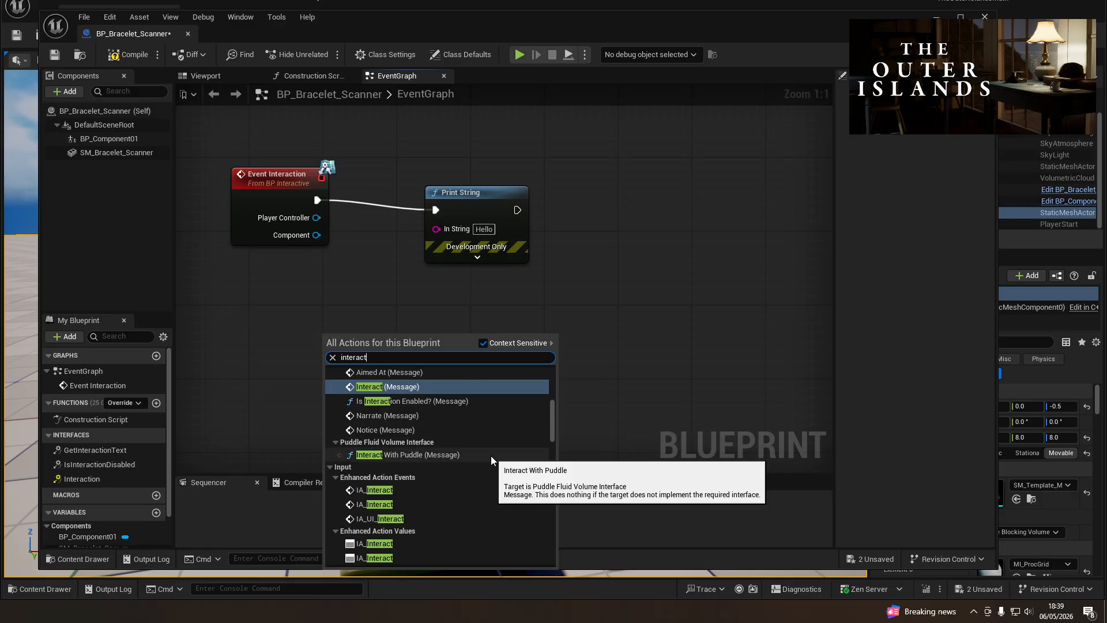
scroll(459, 490, up, 4)
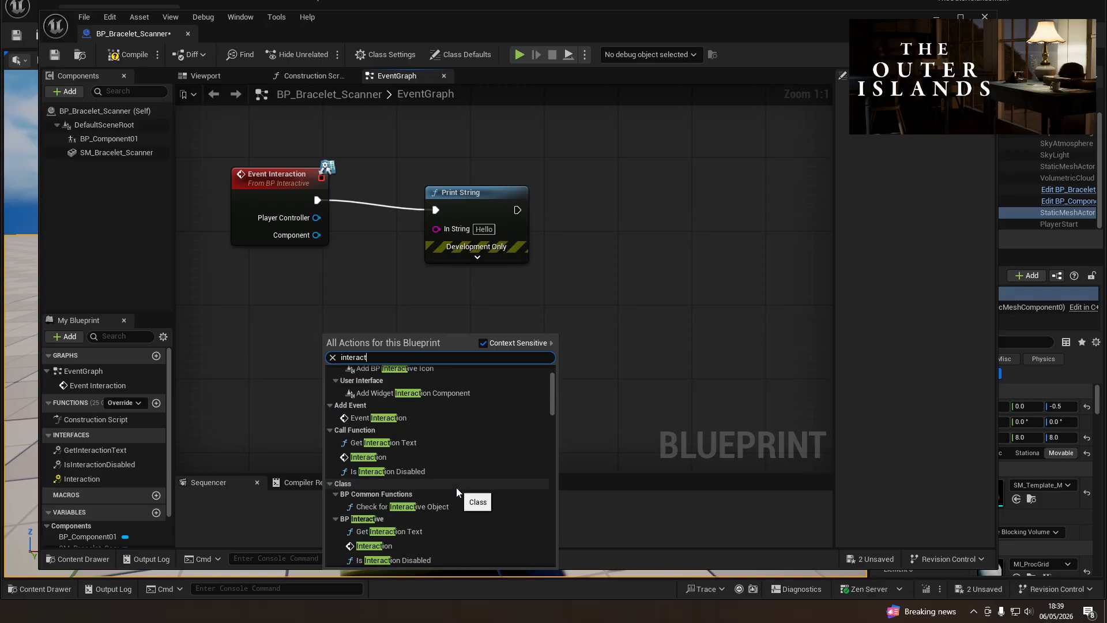
text(ive)
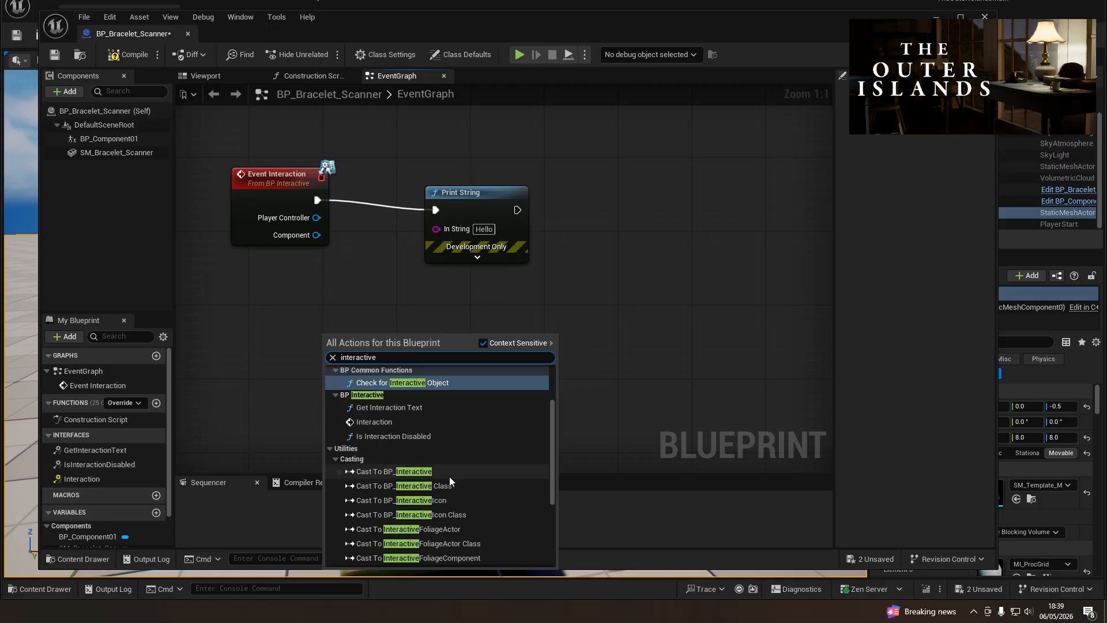
scroll(500, 437, up, 2)
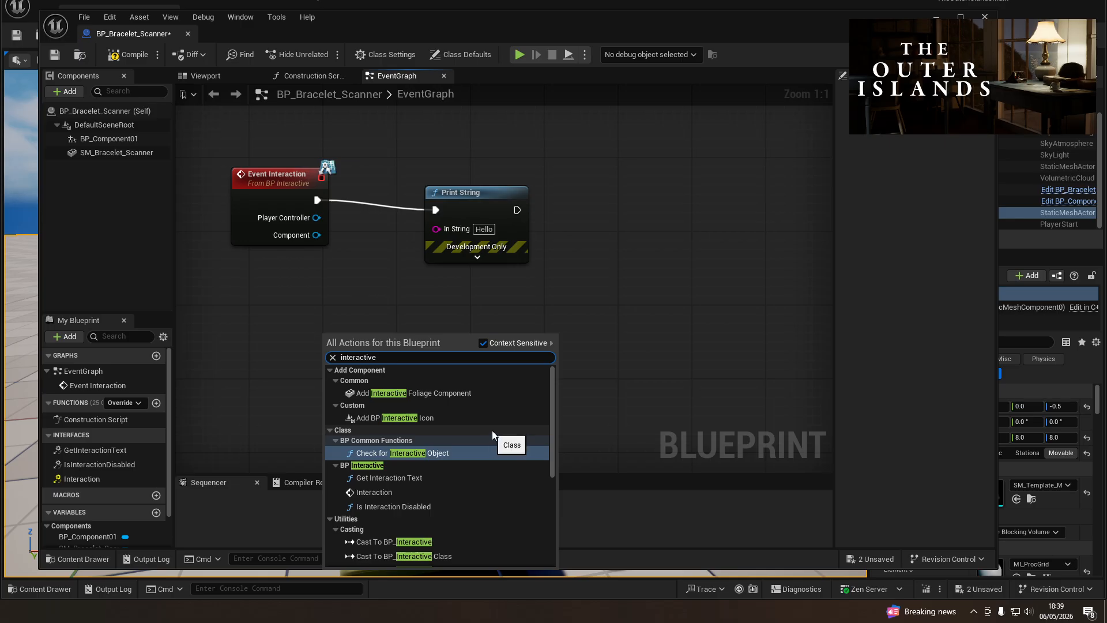
click(396, 479)
drag(363, 344, 381, 297)
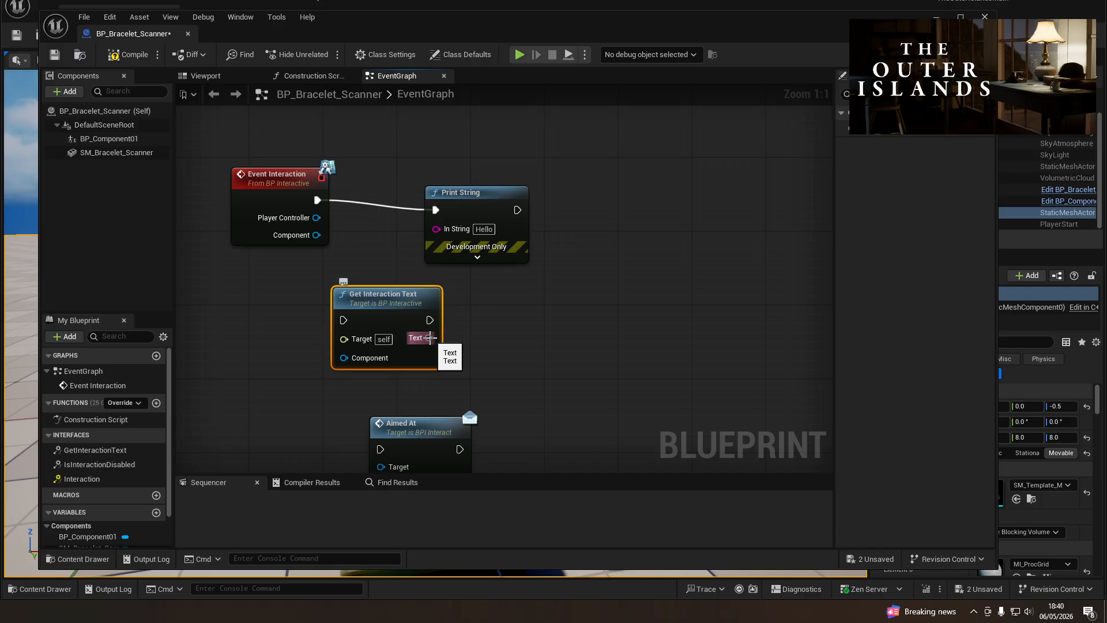
- Delete the Get Interaction Text, Aimed At and Print String nodes from the event graph
drag(271, 288, 372, 345)
key(Delete)
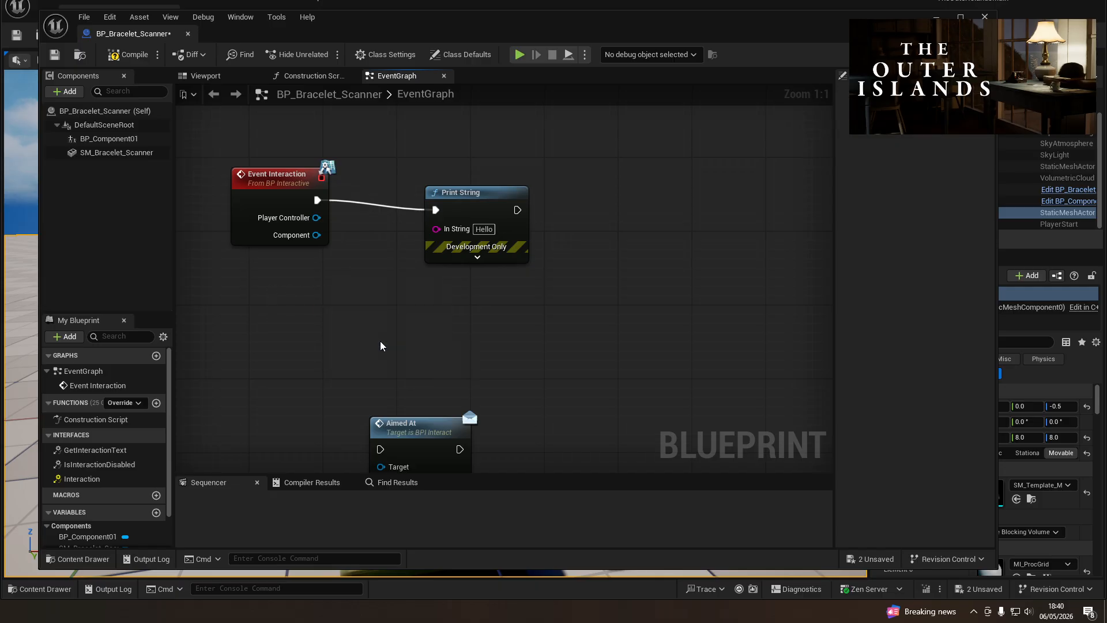
click(443, 446)
key(Delete)
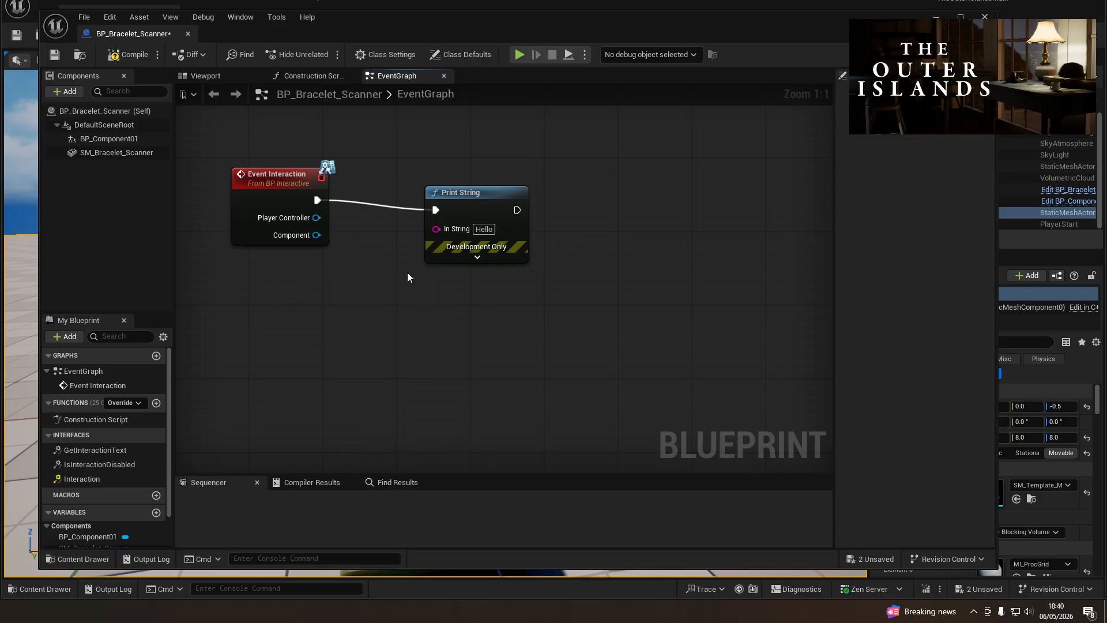
click(463, 207)
key(Delete)
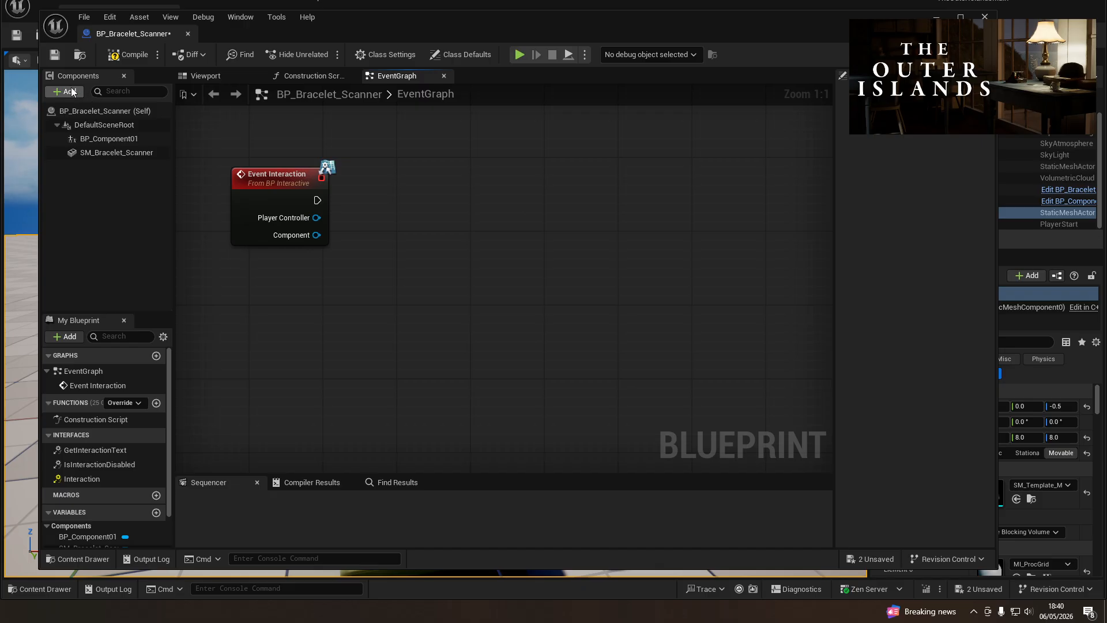
- Add a Scene component to the bracelet scanner and move it along the Y axis to a floor spot in front of the machine
click(190, 77)
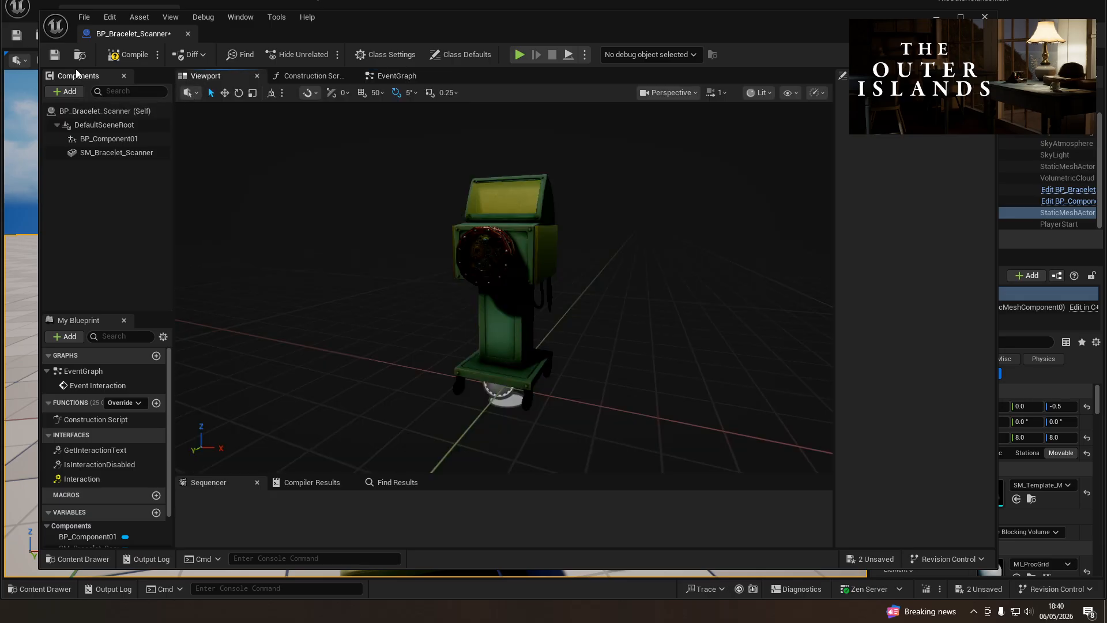
click(65, 92)
text(compo)
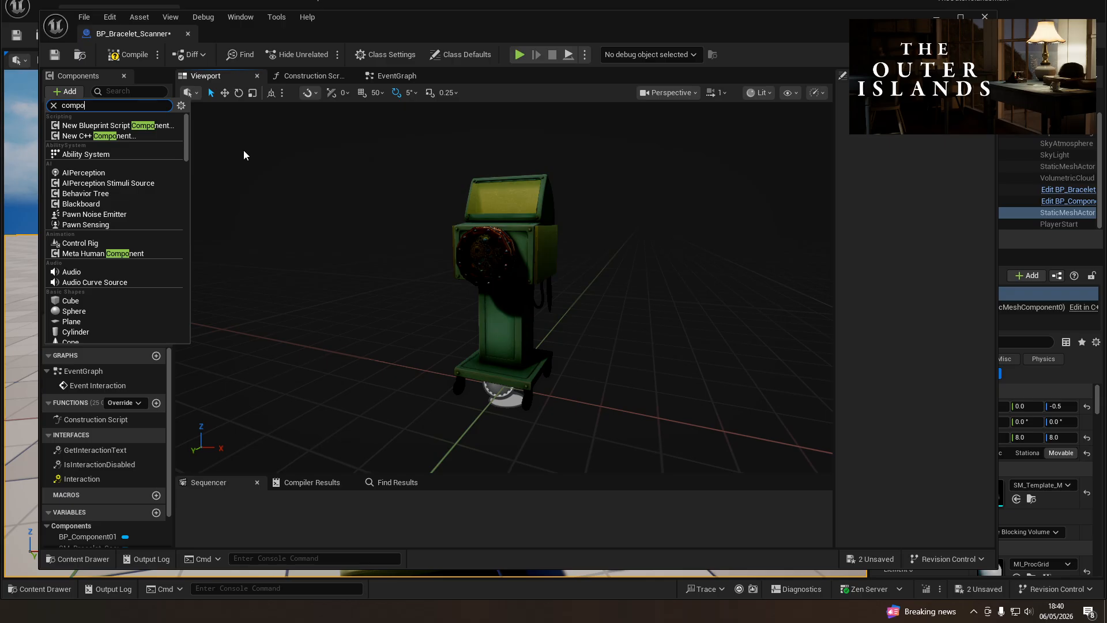
key(ctrl+a)
text(scene com)
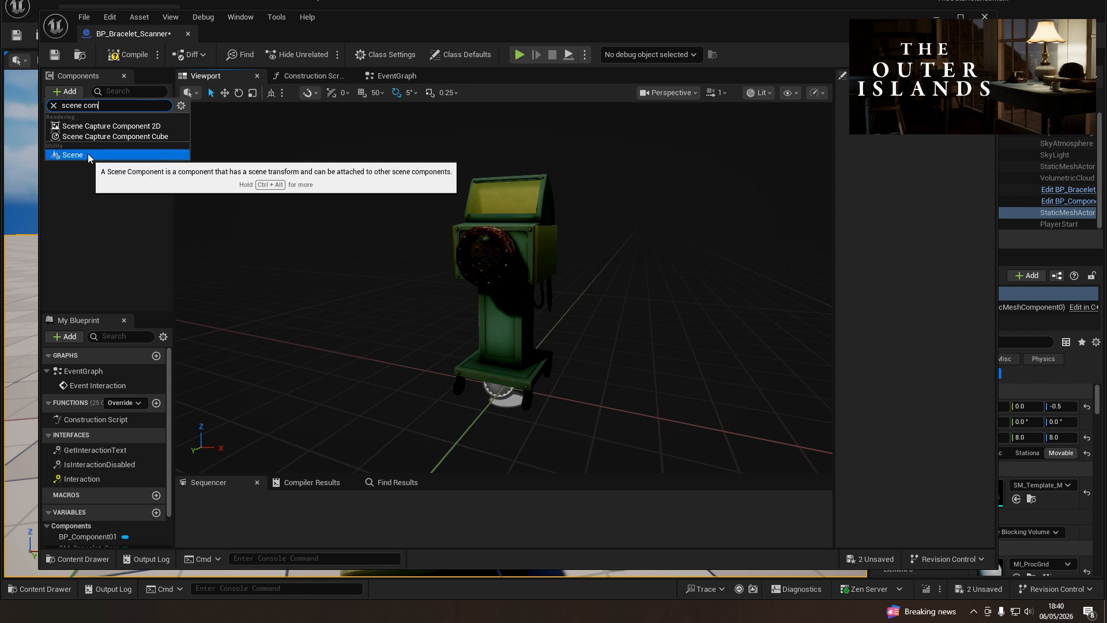
key(Escape)
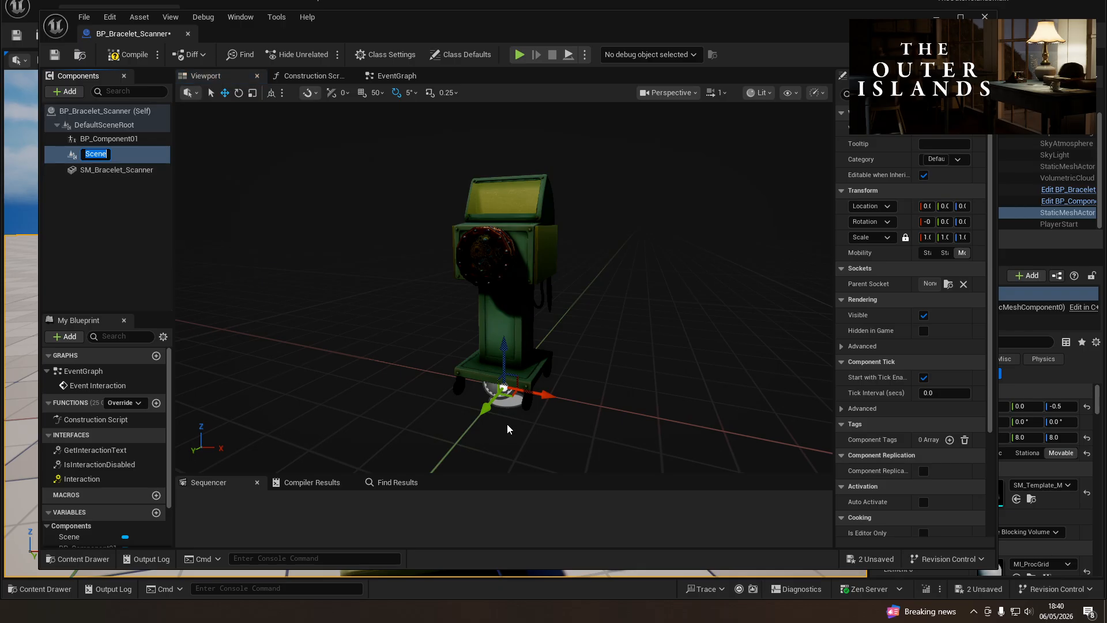
drag(486, 409, 433, 468)
right_drag(569, 407, 547, 433)
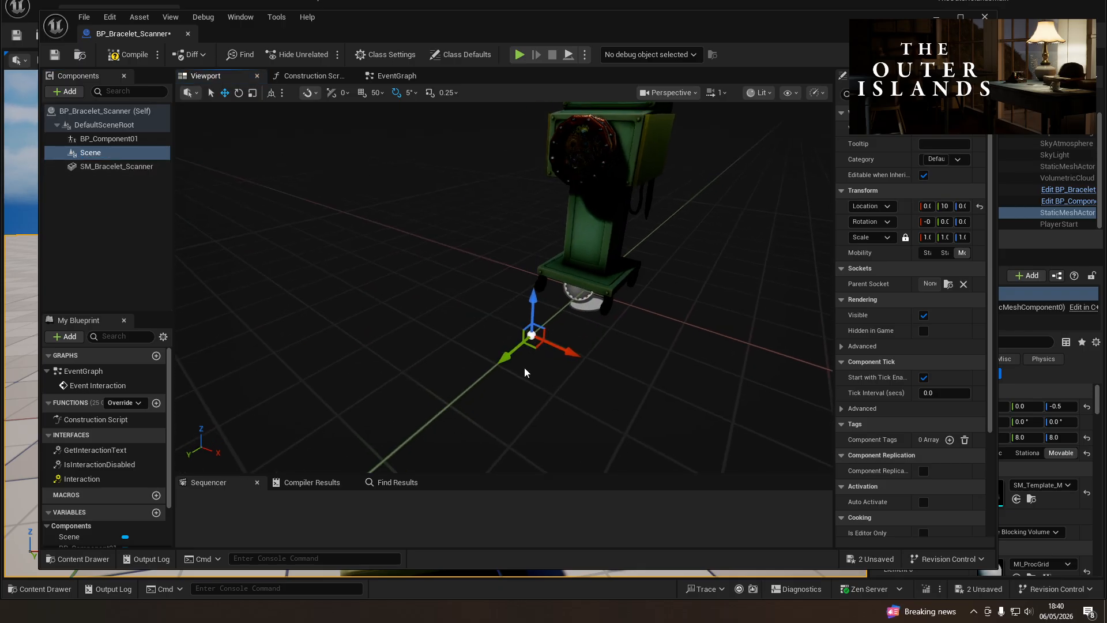
drag(507, 357, 496, 378)
- Rename the Scene component as Player_Loc_Set, then compile and save the blueprint
click(105, 153)
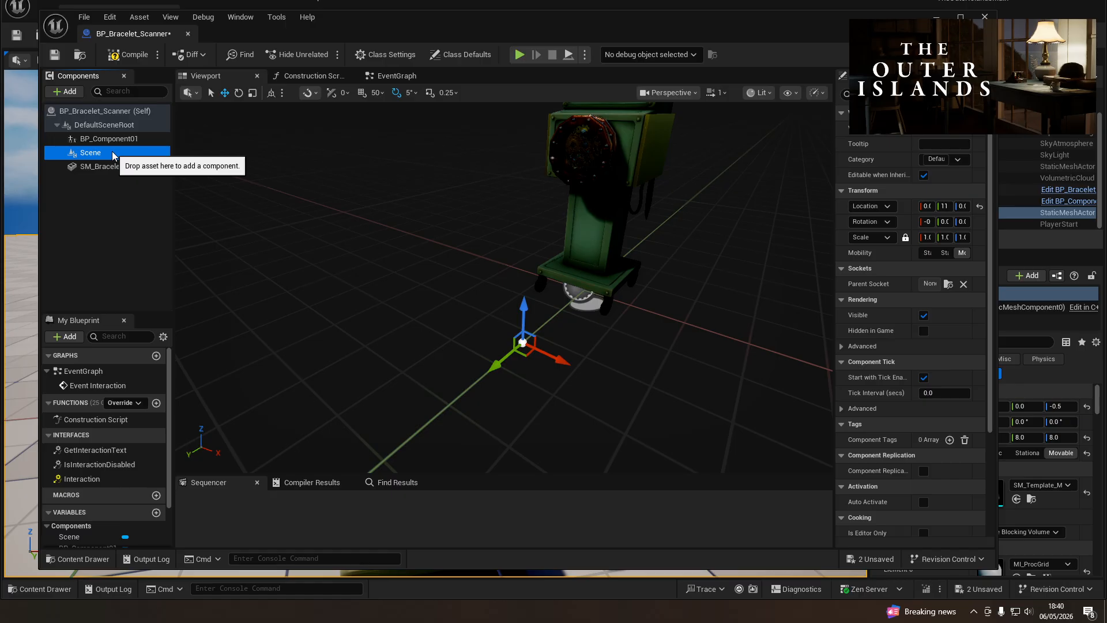
click(99, 150)
text(Pl)
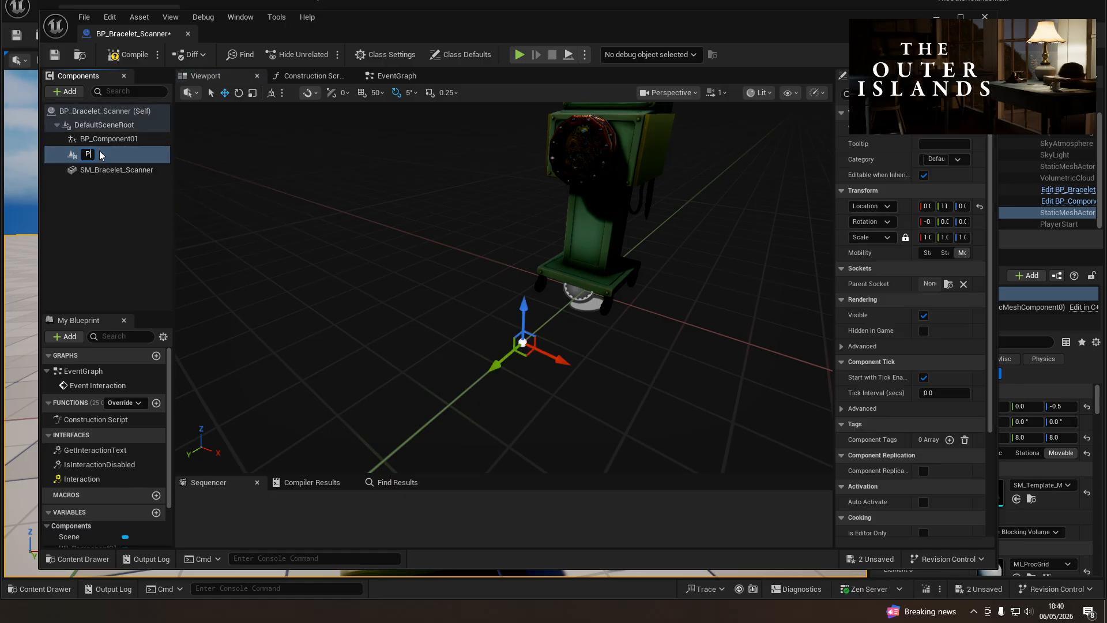
text(ayerLoc)
key(BackSpace)
key(BackSpace)
key(BackSpace)
text(Loc)
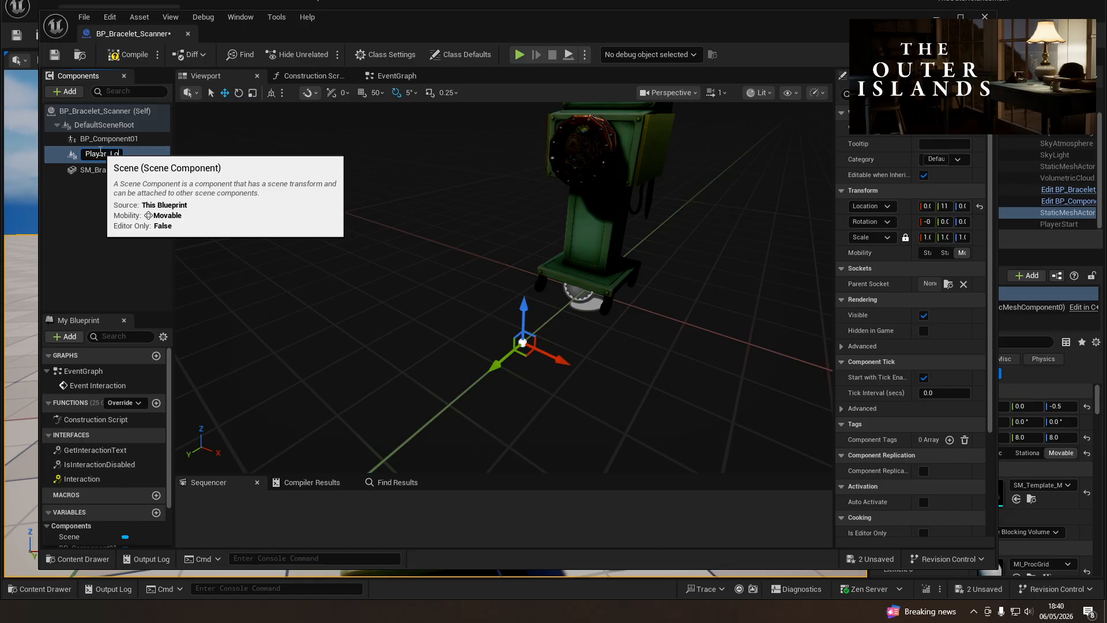
text(_Set)
key(Return)
click(125, 55)
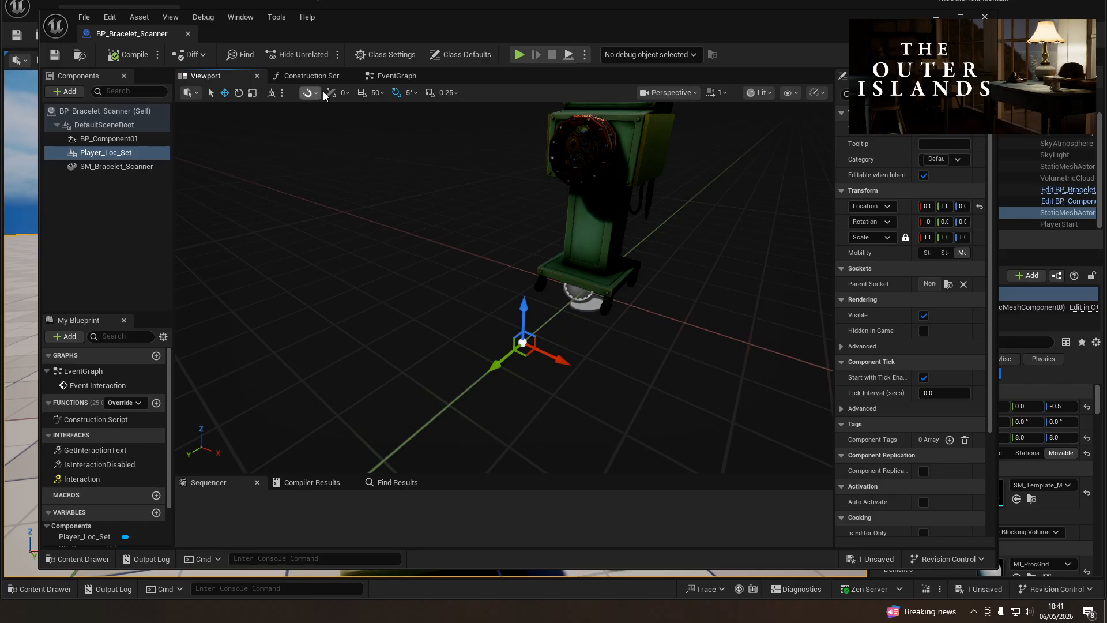
- Add a Get Player Character node to the scanner's event graph, below the Event Interaction node
click(391, 79)
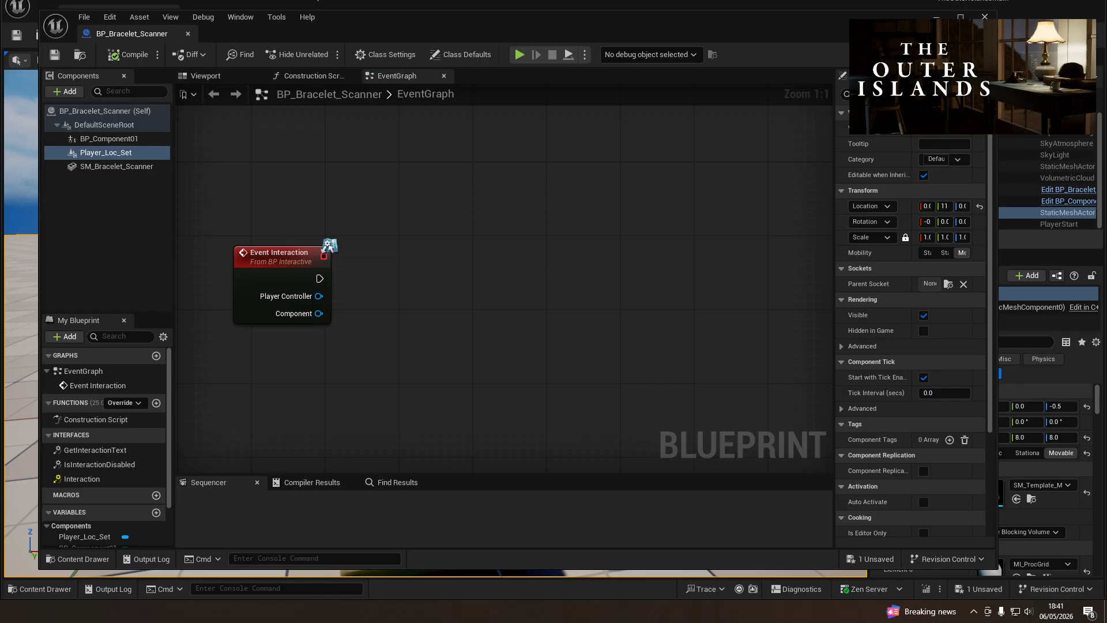
right_drag(460, 307, 410, 312)
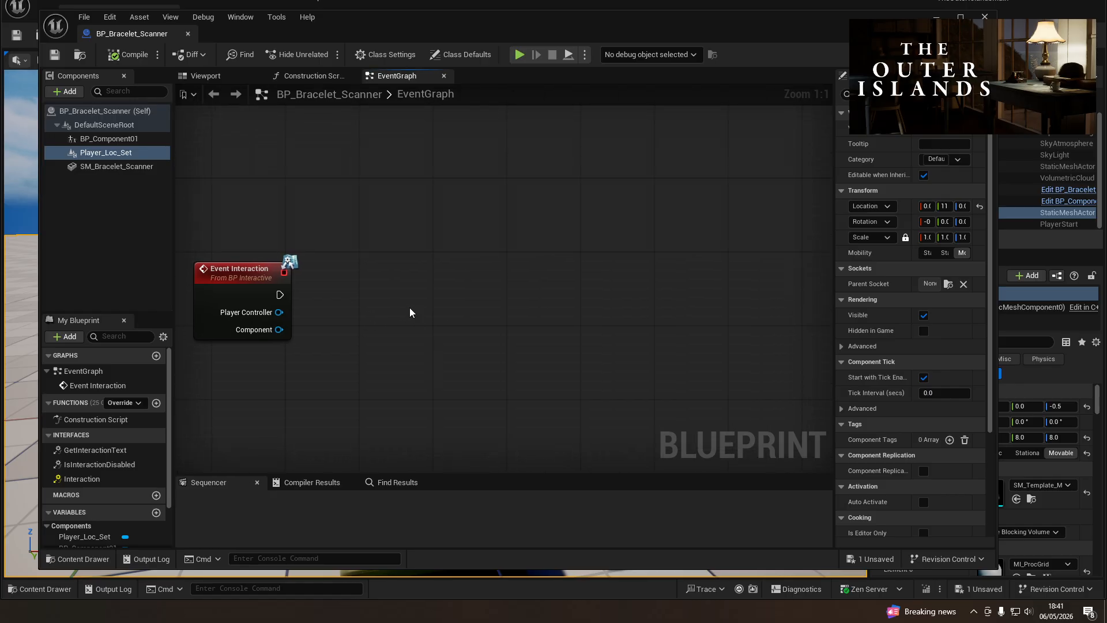
right_click(319, 392)
text(get player charact)
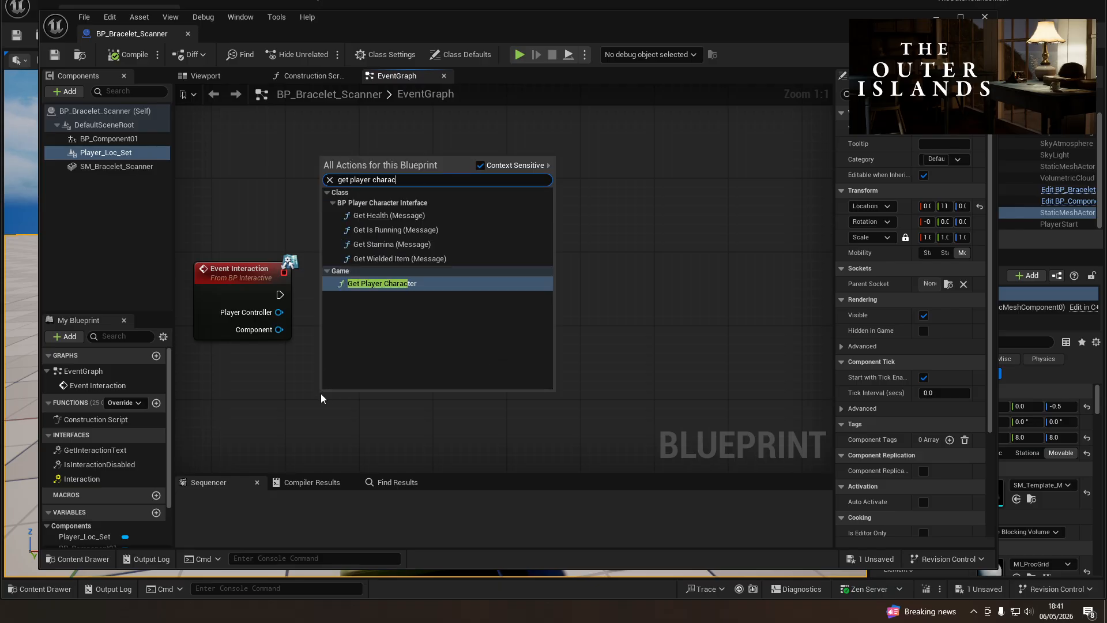
key(Return)
right_drag(362, 320, 351, 289)
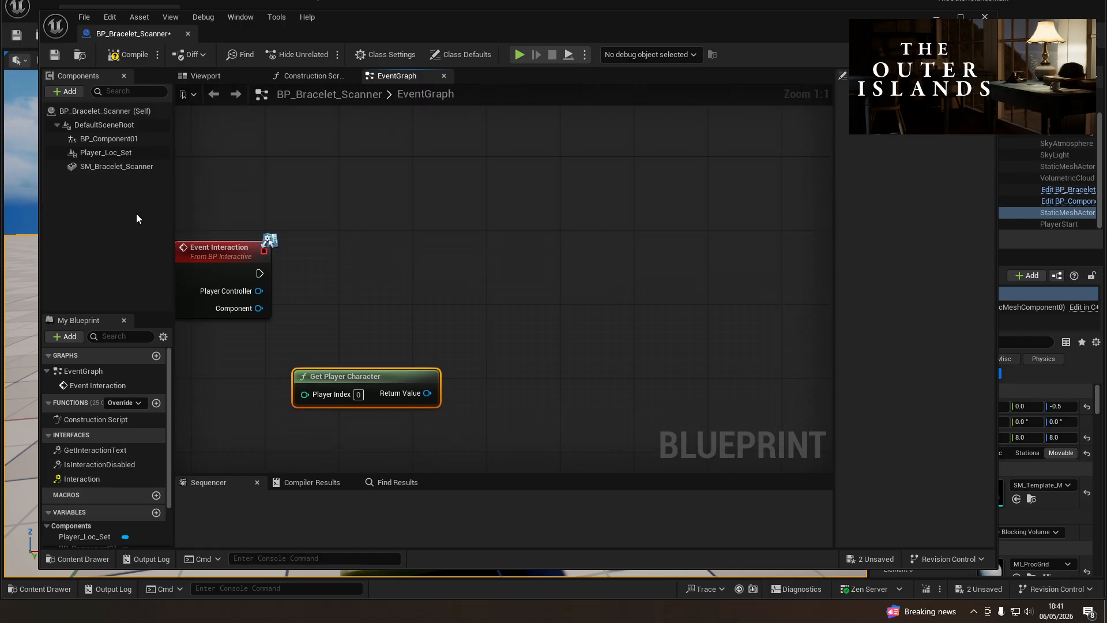
- Place a Player_Loc_Set reference above the Event Interaction node and add a Get World Location node fed by it
click(109, 154)
drag(108, 157, 460, 188)
text(get world location)
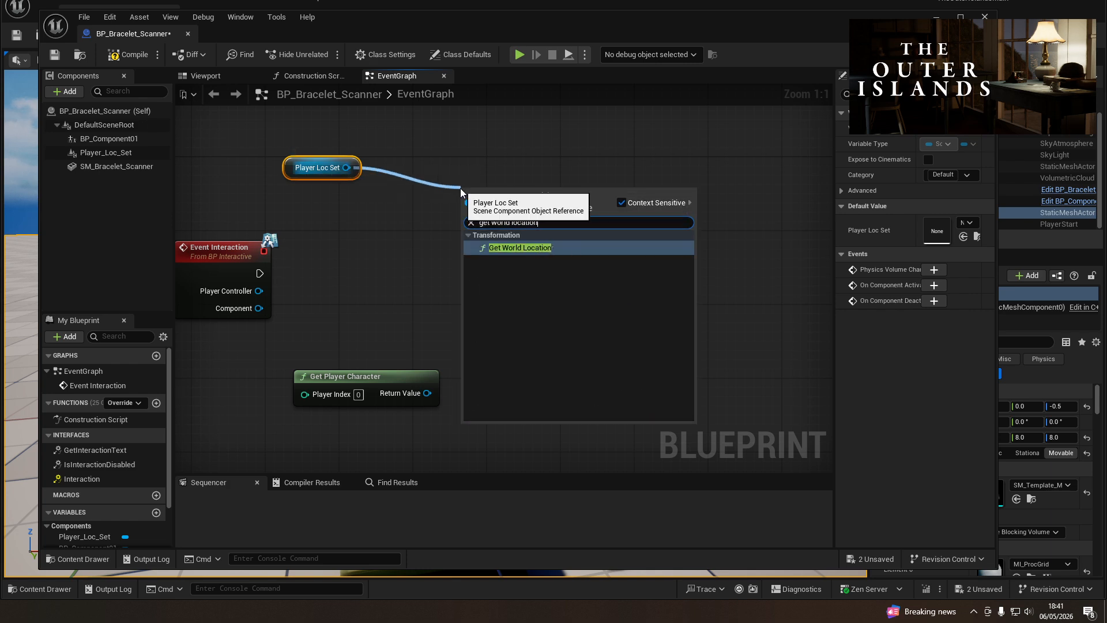
key(Return)
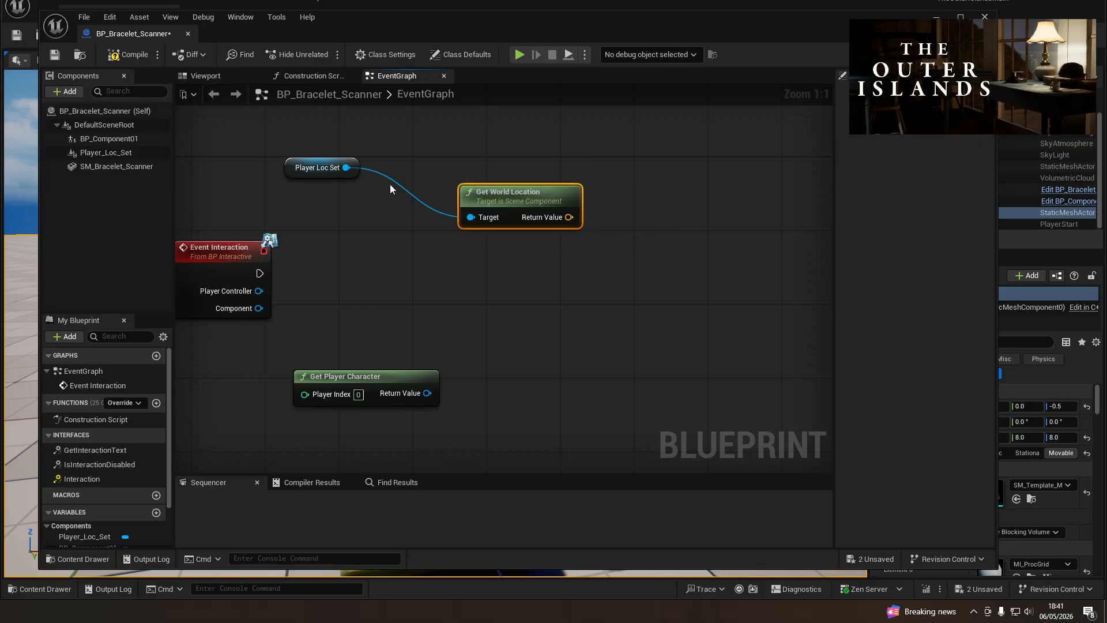
- Add a Get World Rotation node from the Player Loc Set reference and align it just below Get World Location
drag(347, 168, 463, 258)
text(get )
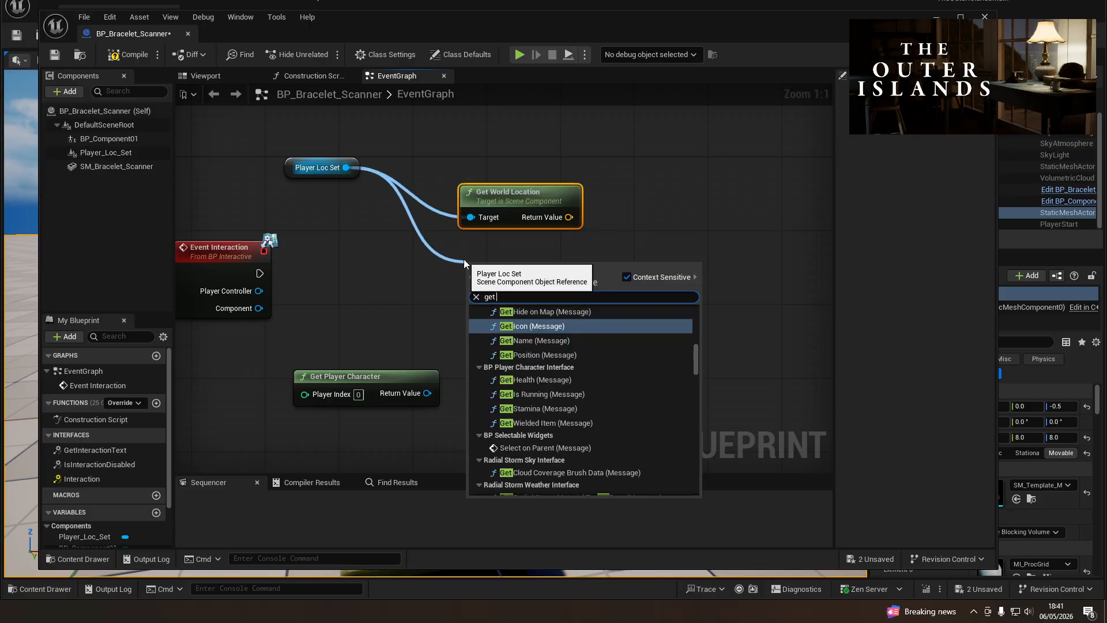
text(world rotation)
key(Return)
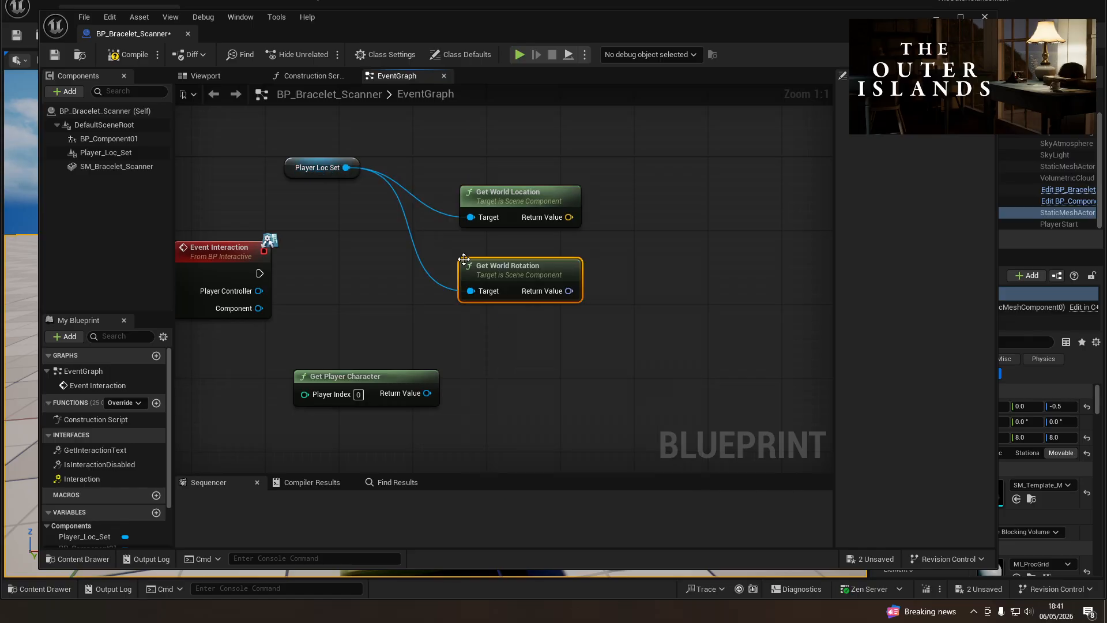
drag(478, 262, 482, 234)
right_drag(546, 361, 526, 302)
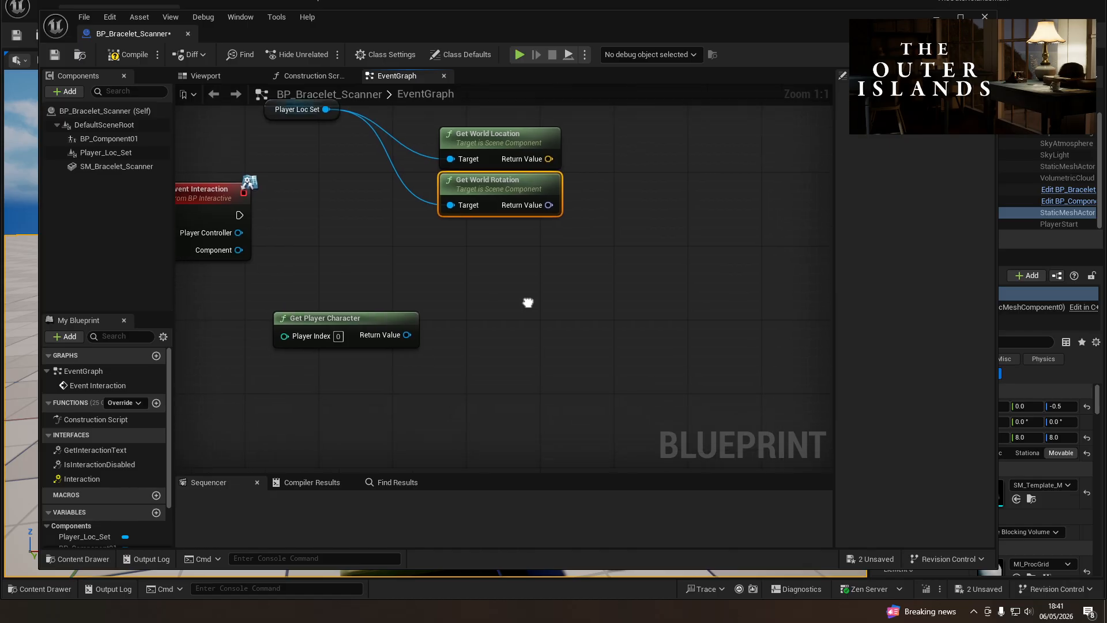
- Add a Set Actor Location And Rotation node targeting the player character and run it from Event Interaction
drag(408, 331, 517, 325)
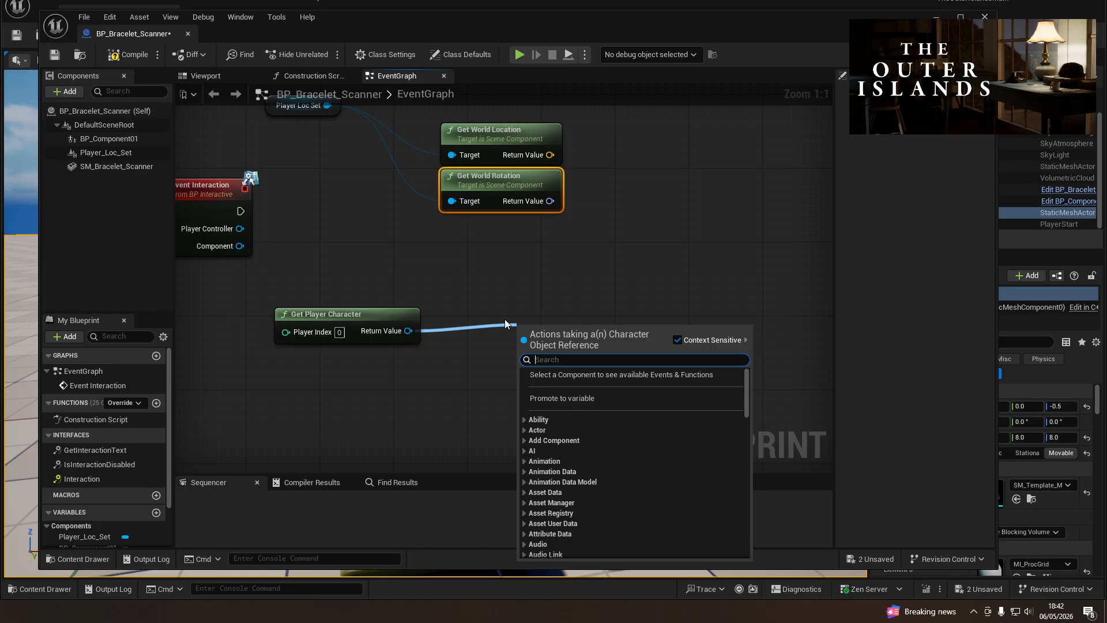
text(set loc)
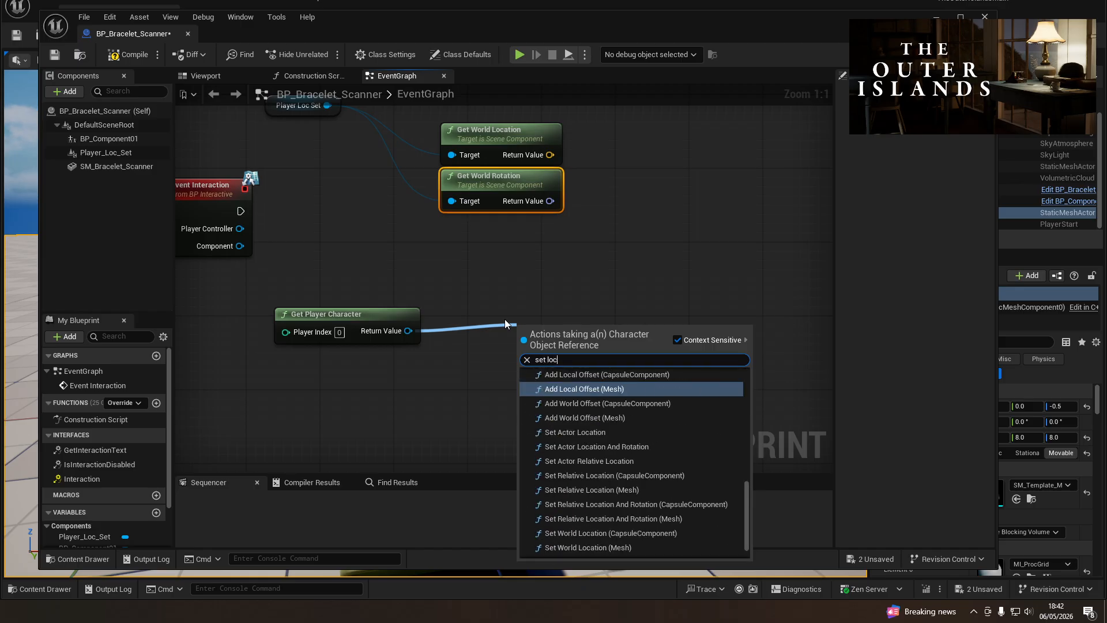
text(ation and rotation)
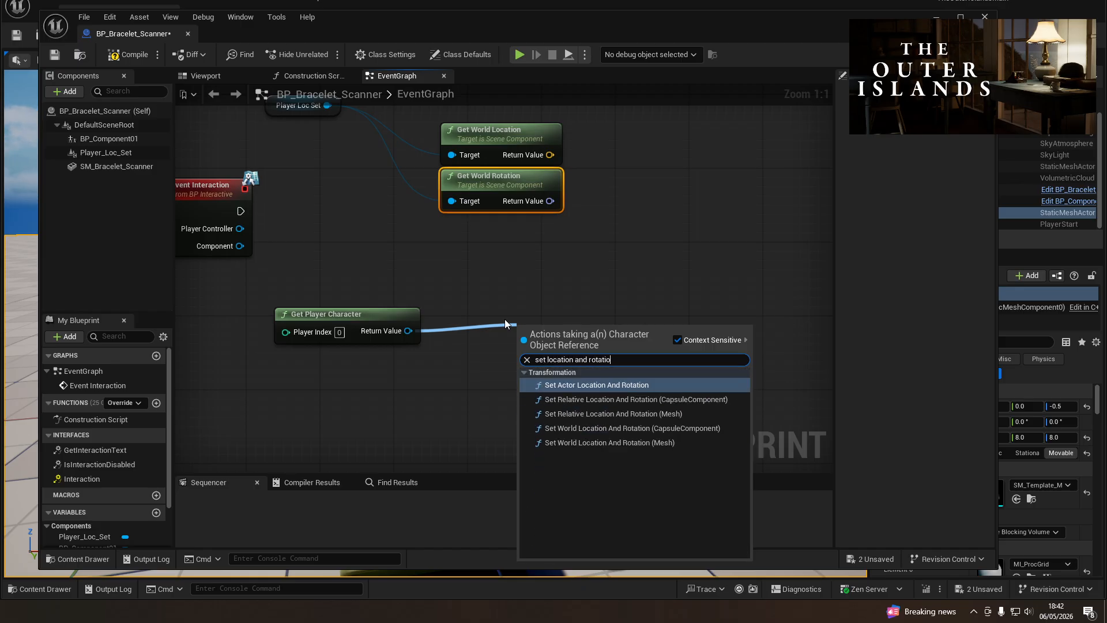
key(Return)
drag(571, 320, 700, 248)
drag(240, 211, 658, 267)
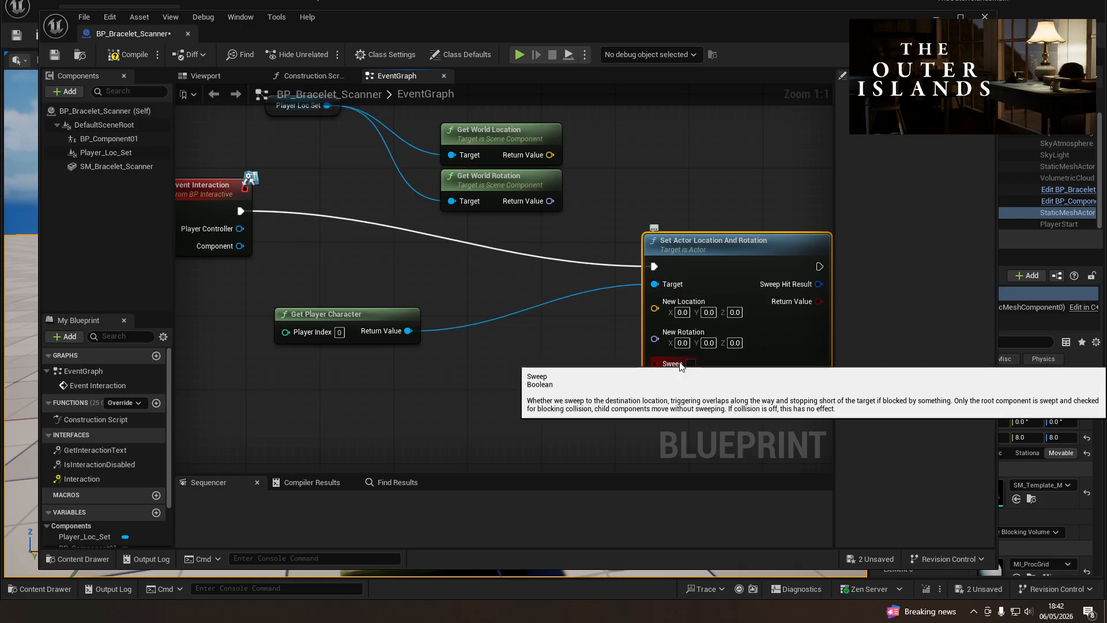
- Enable Sweep, connect the world location and rotation to New Location and New Rotation, and save the blueprint
click(690, 364)
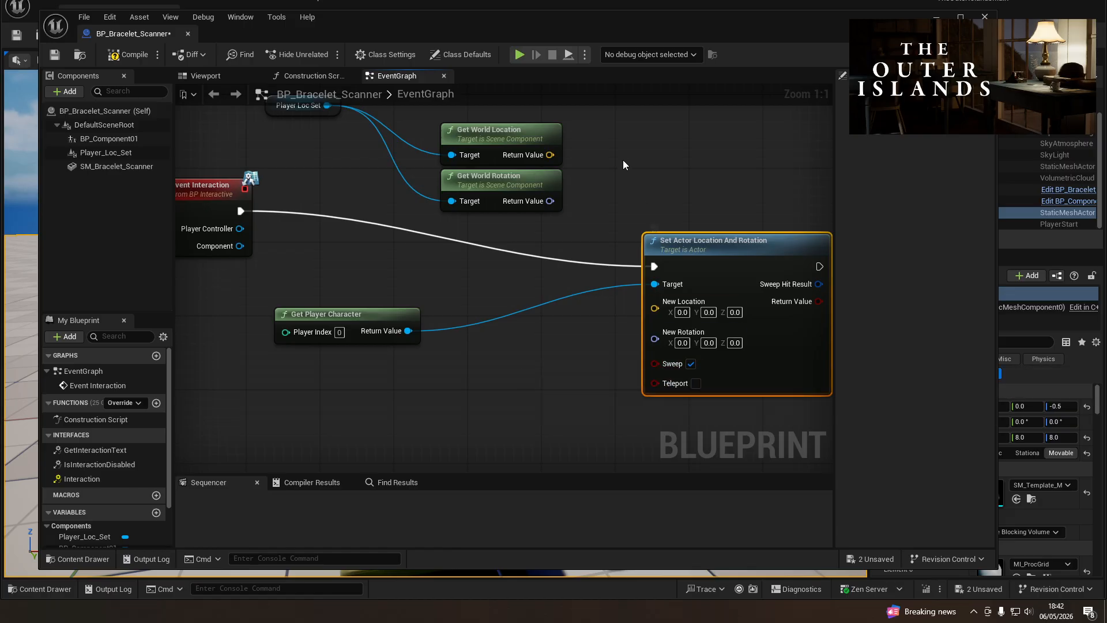
drag(549, 154, 550, 201)
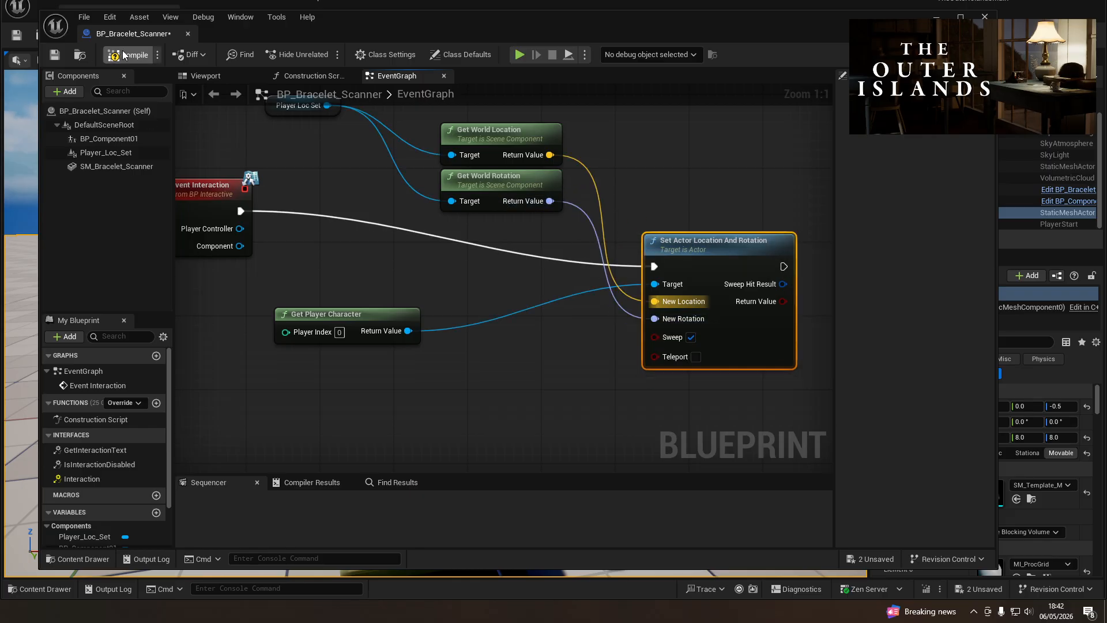
click(54, 57)
- Play the level from the floor in front of the scanner and walk up to it to test the interaction
click(936, 18)
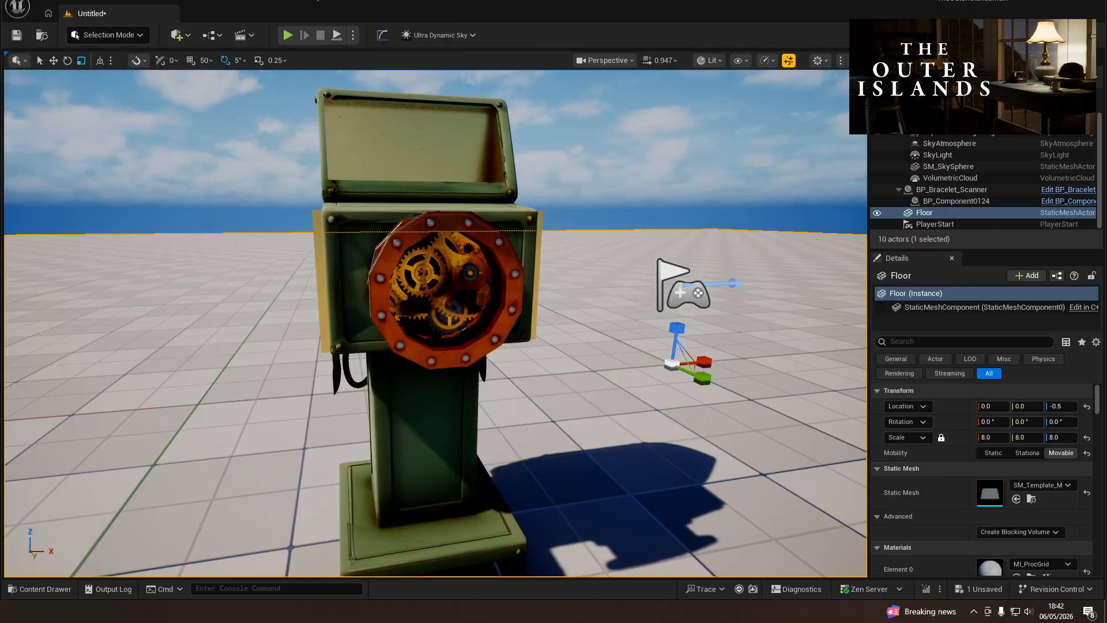
scroll(168, 457, down, 5)
right_click(371, 511)
click(370, 511)
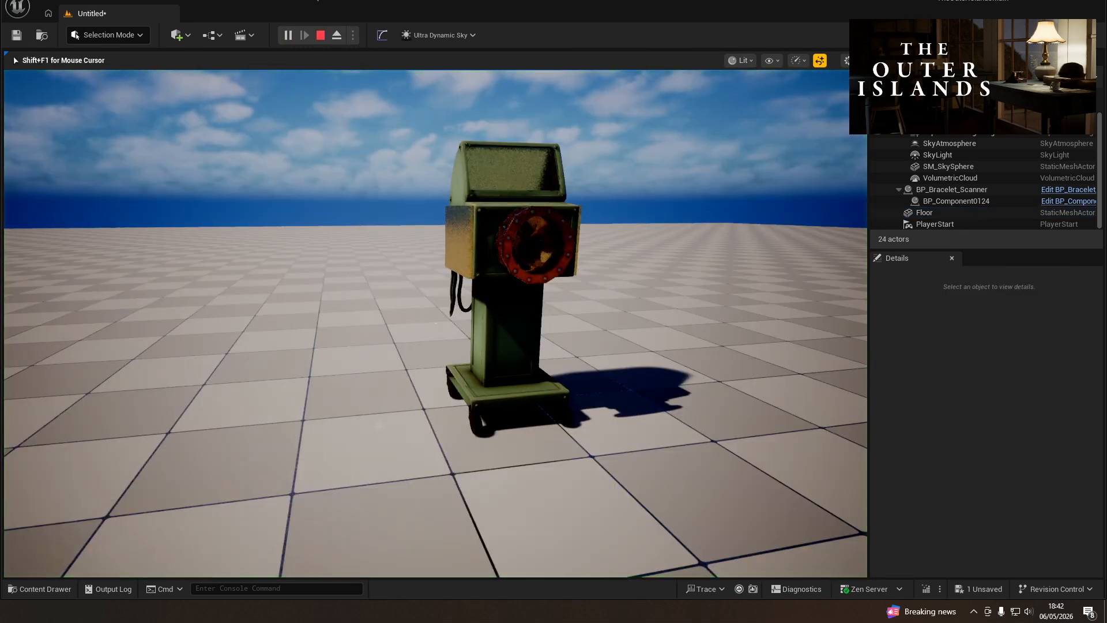
key(w)
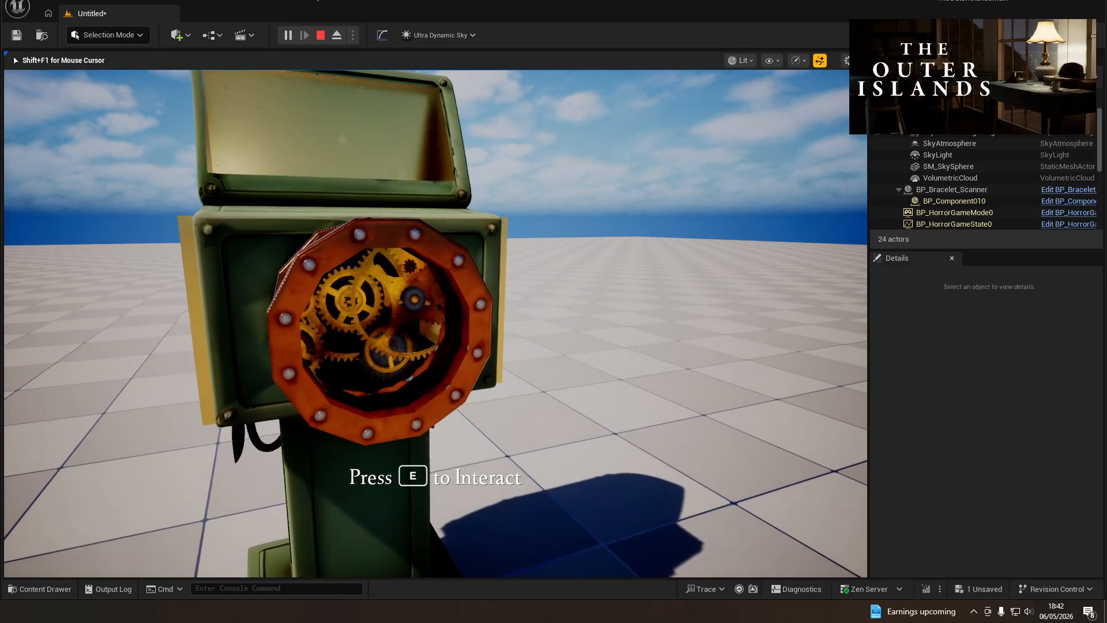
key(Escape)
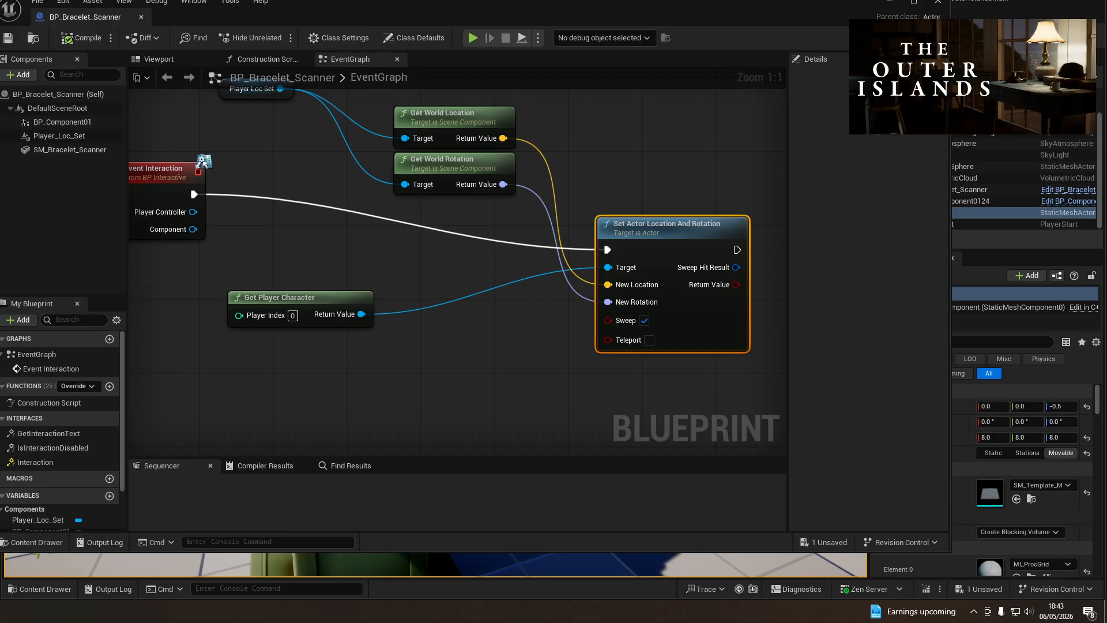
- Disable Sweep on the Set Actor Location And Rotation node and save the blueprint
right_drag(457, 368, 445, 370)
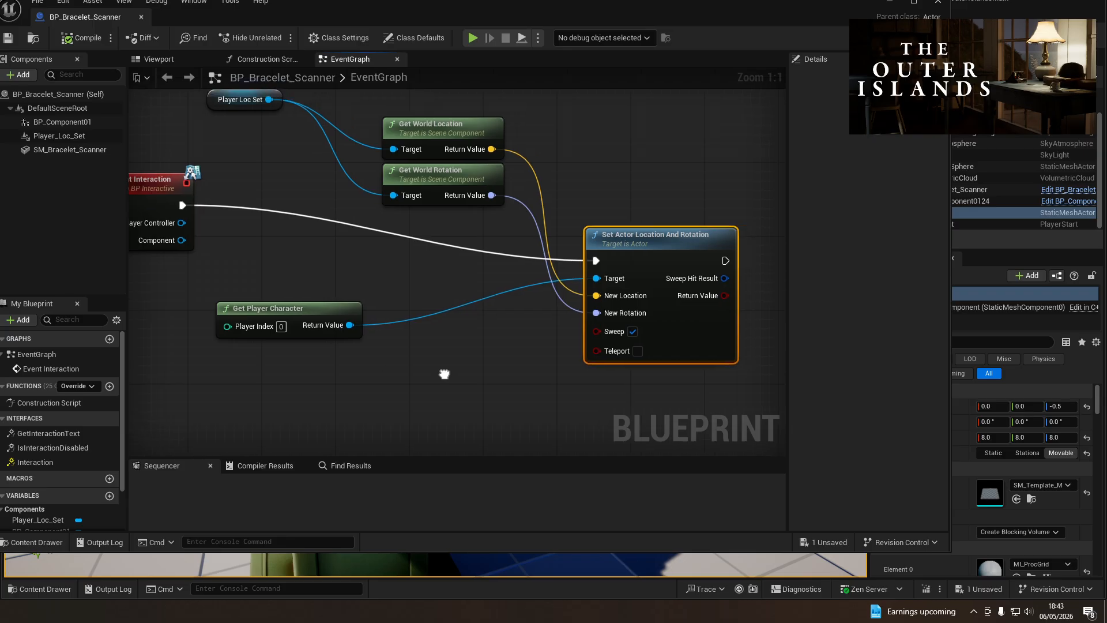
click(633, 324)
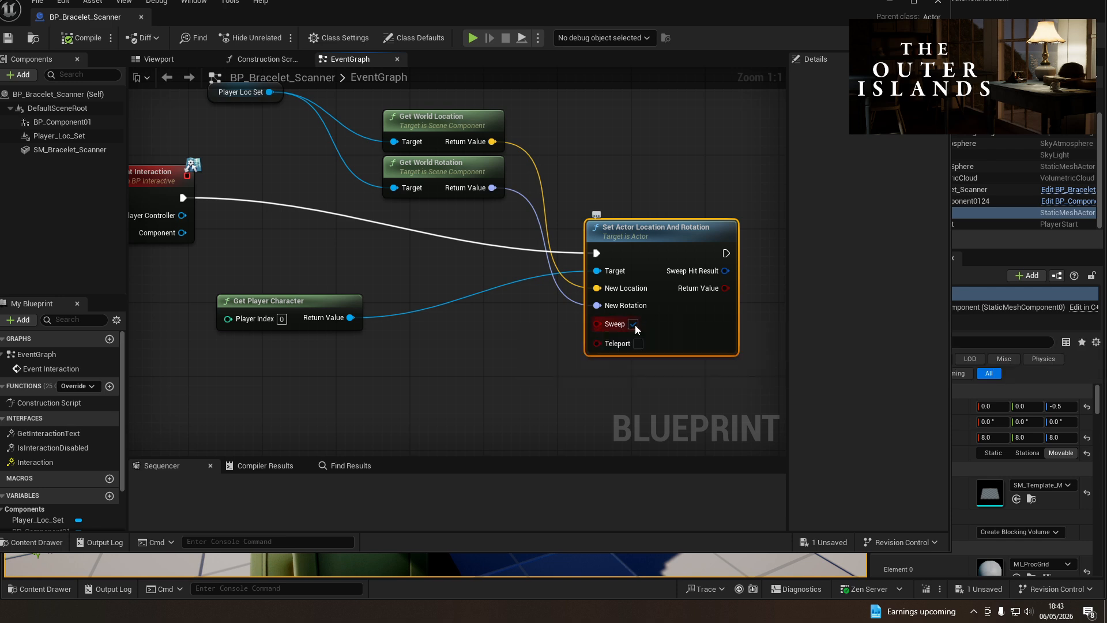
click(8, 37)
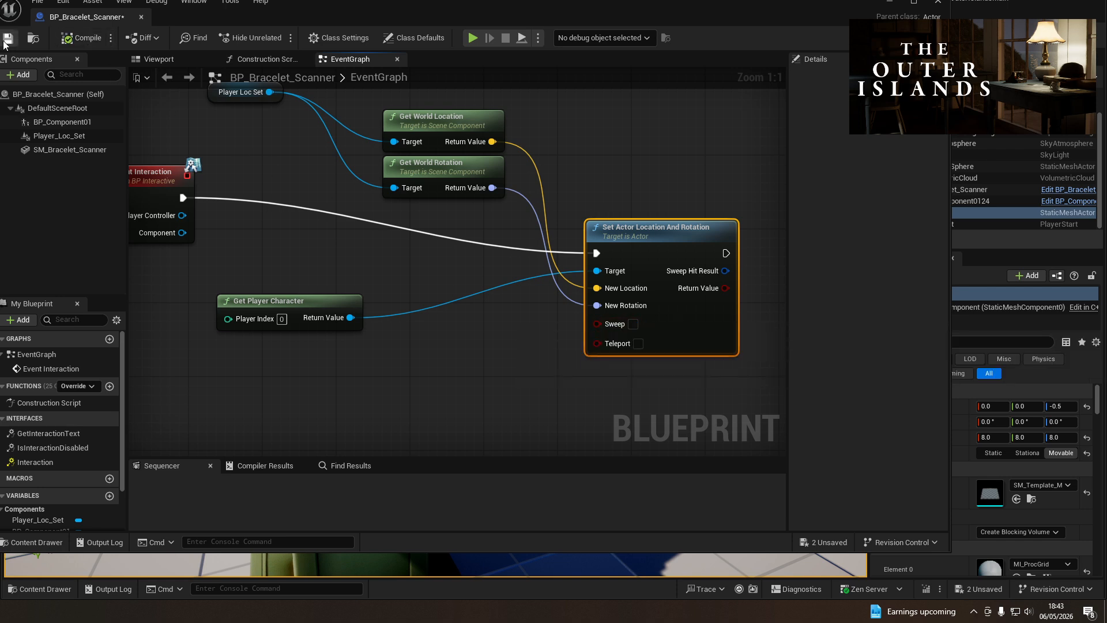
- Play the level again from the floor near the scanner to test the interaction with Sweep disabled
drag(427, 13, 0, 44)
right_drag(413, 333, 404, 306)
key(s)
right_click(502, 571)
click(520, 565)
key(w)
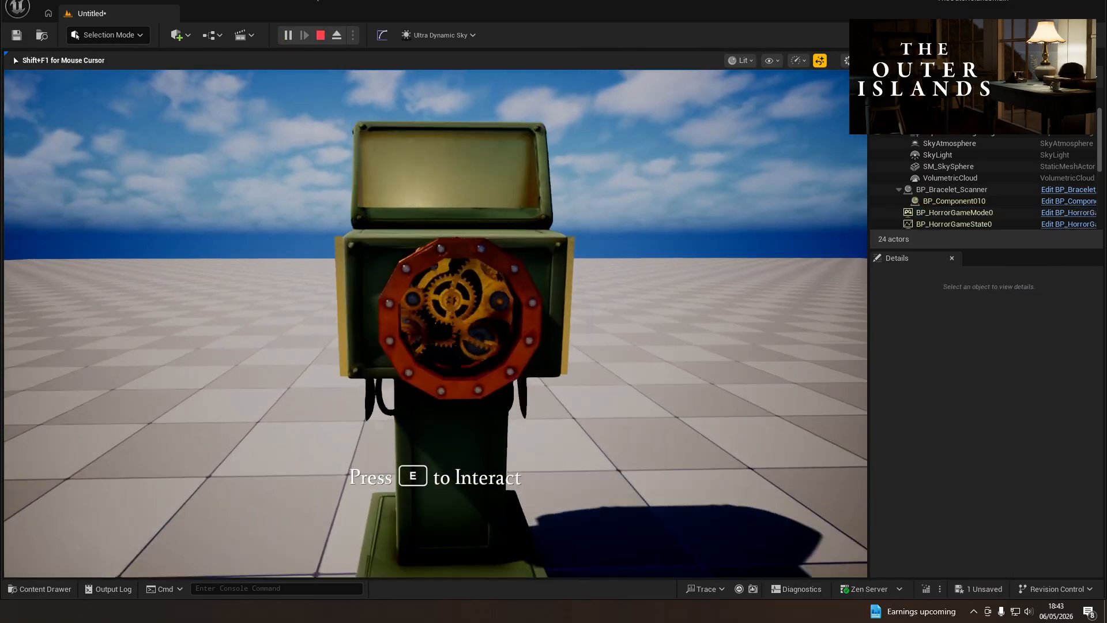
key(w)
key(a)
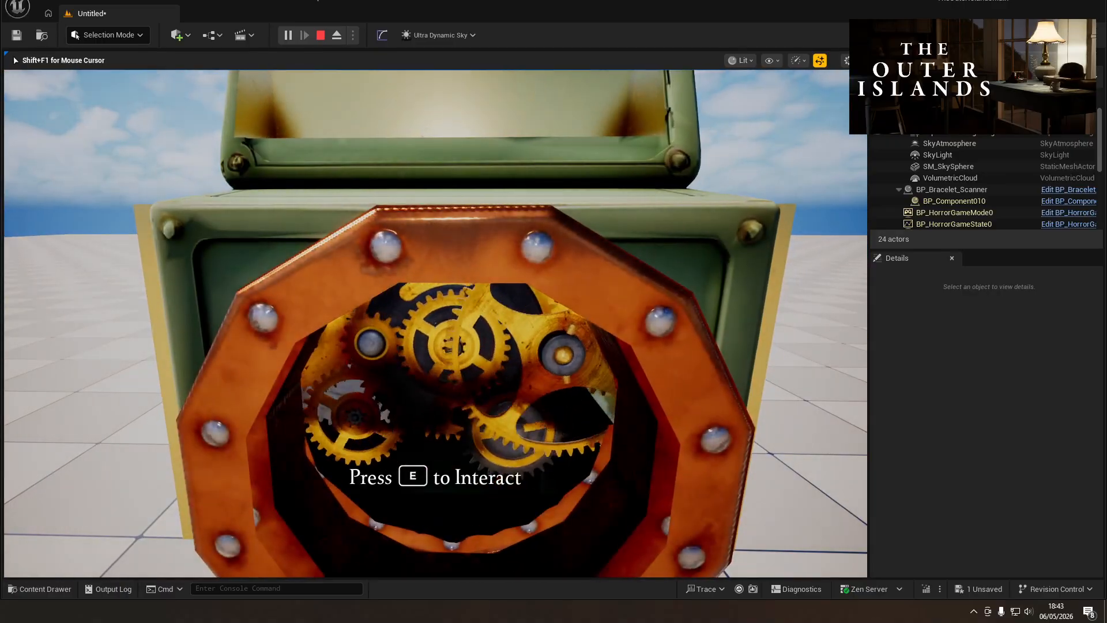
key(Escape)
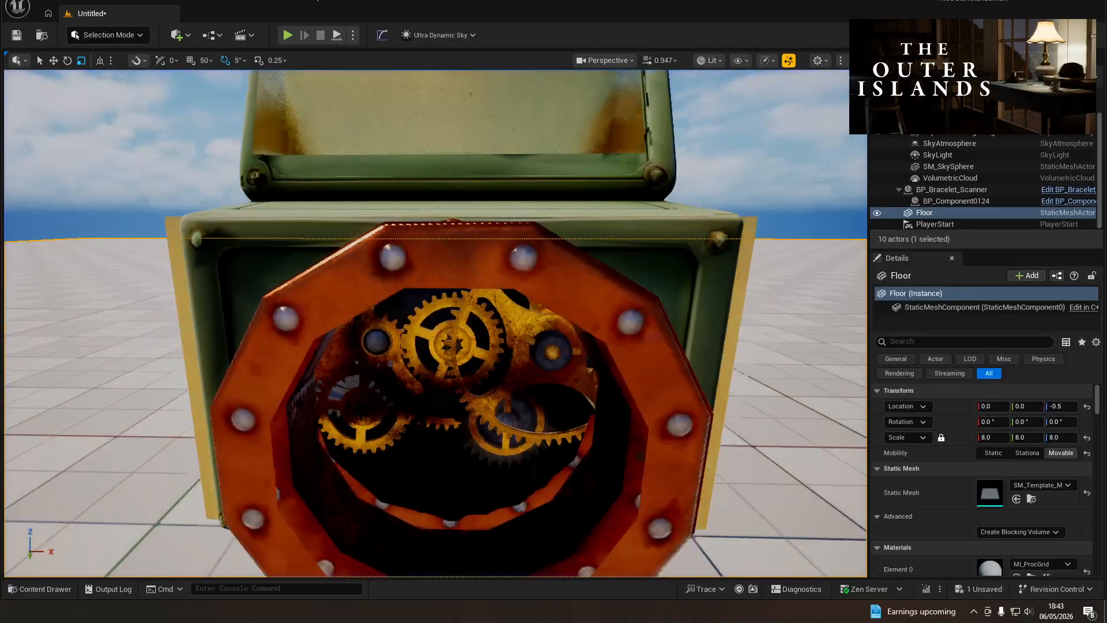
- Play the level from the floor in front of the scanner and test interacting with it from off-centre and farther positions
scroll(396, 525, down, 12)
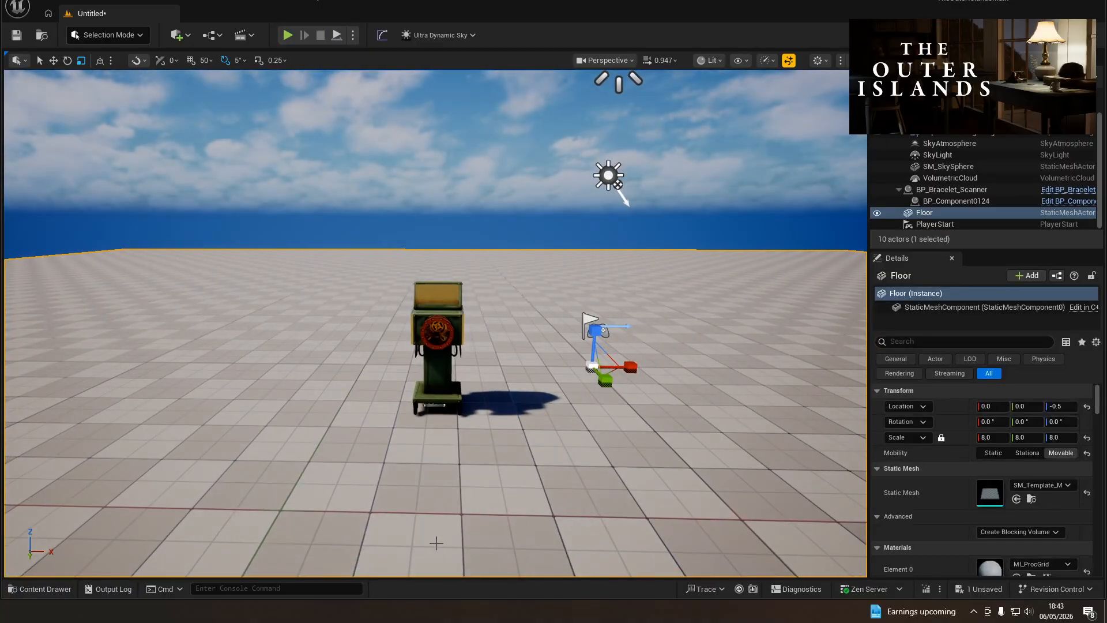
right_click(437, 542)
click(462, 533)
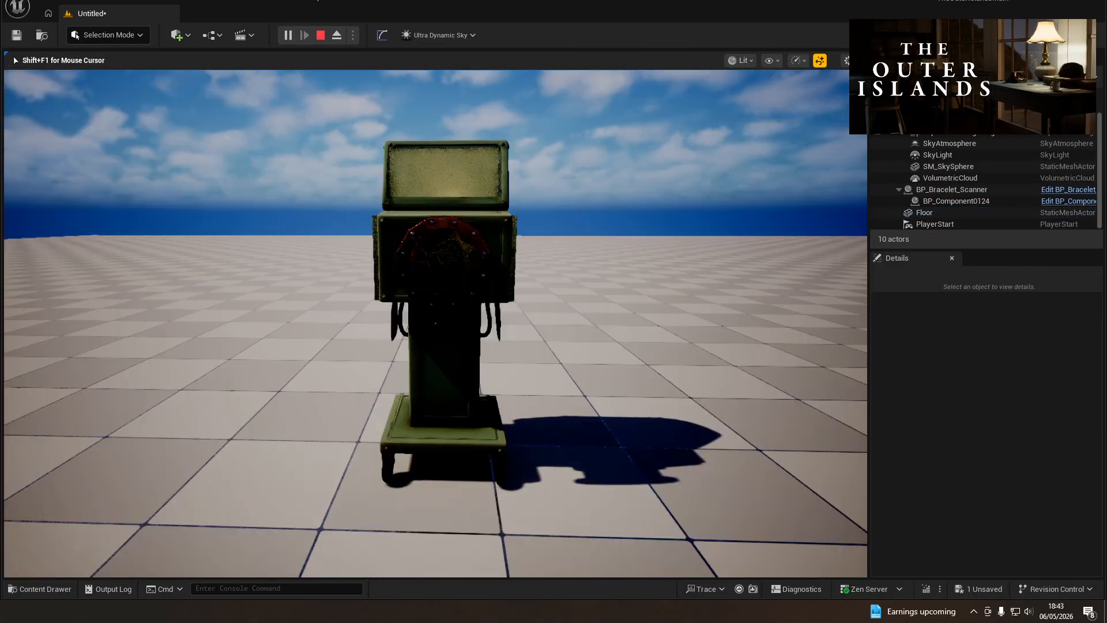
key(w)
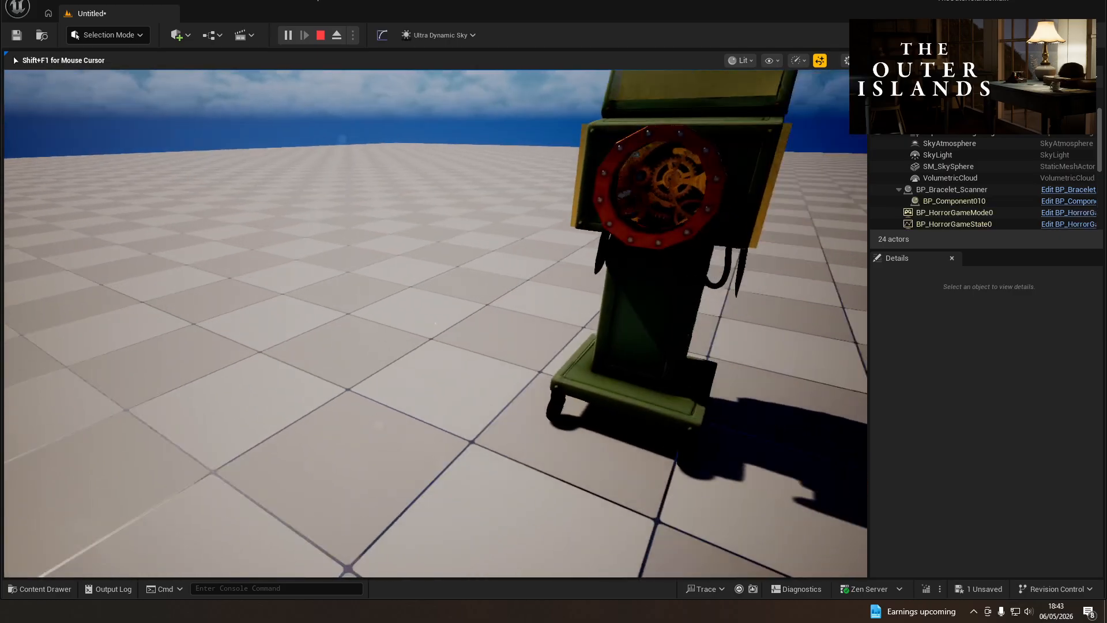
key(a)
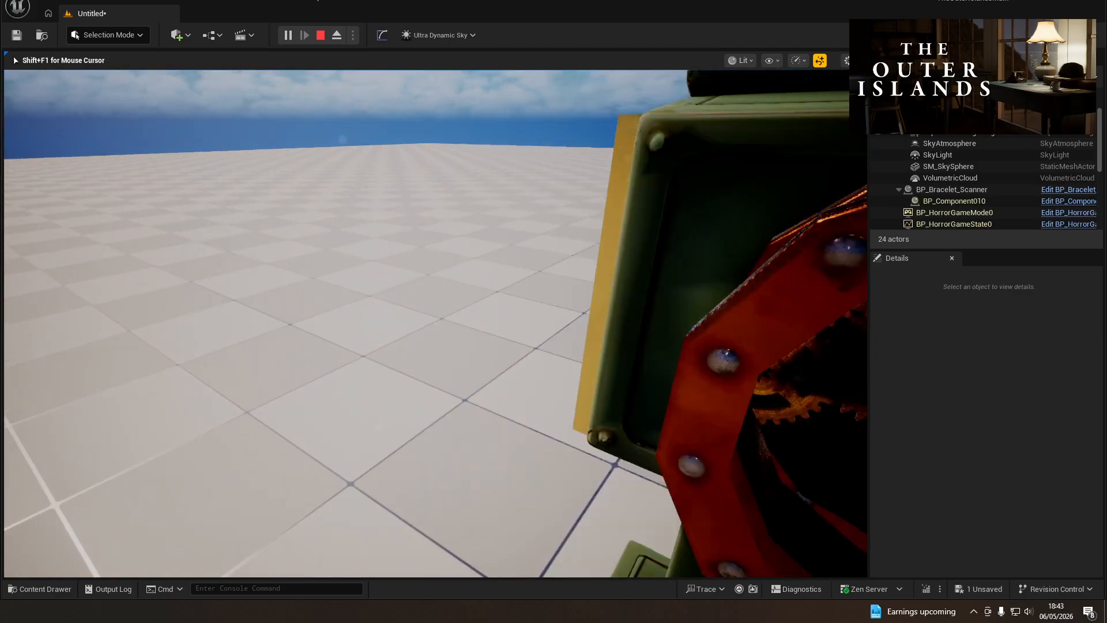
key(d)
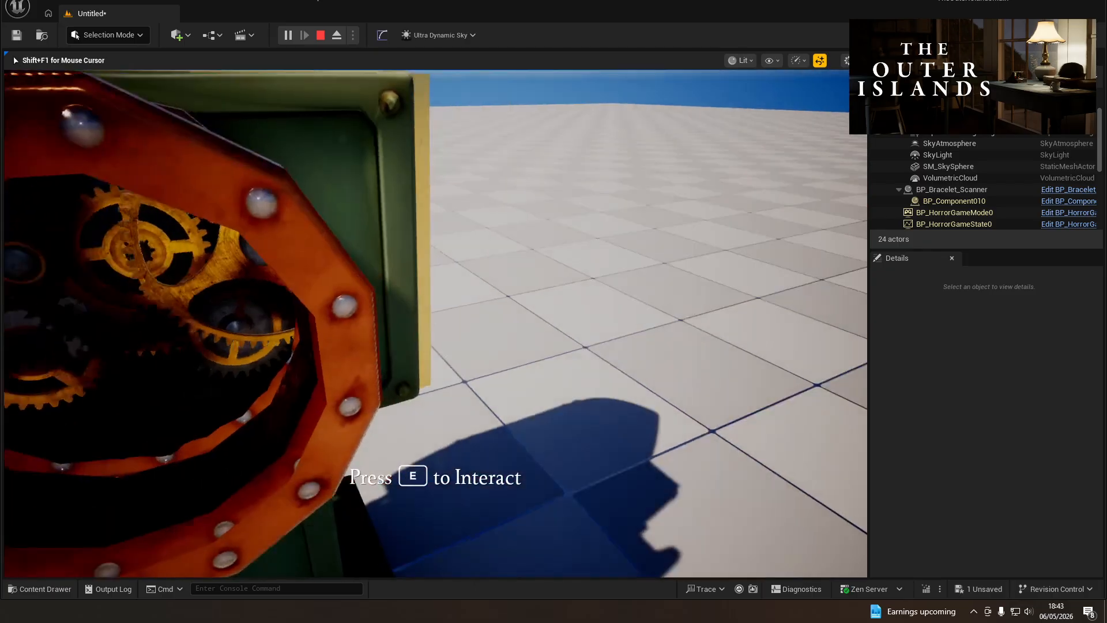
key(a)
key(s)
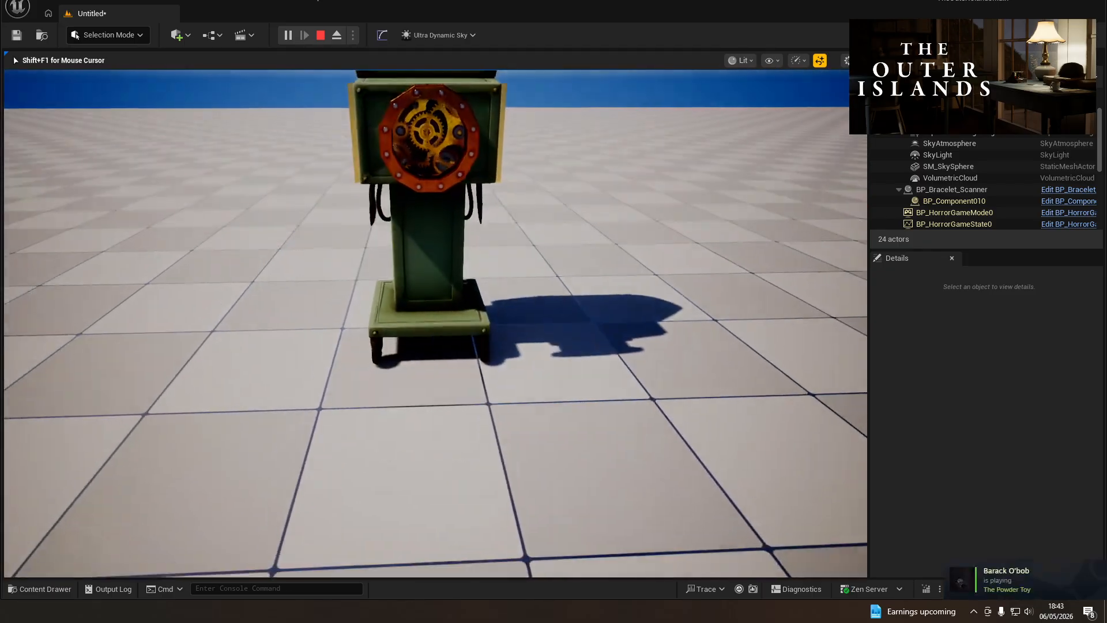
key(w)
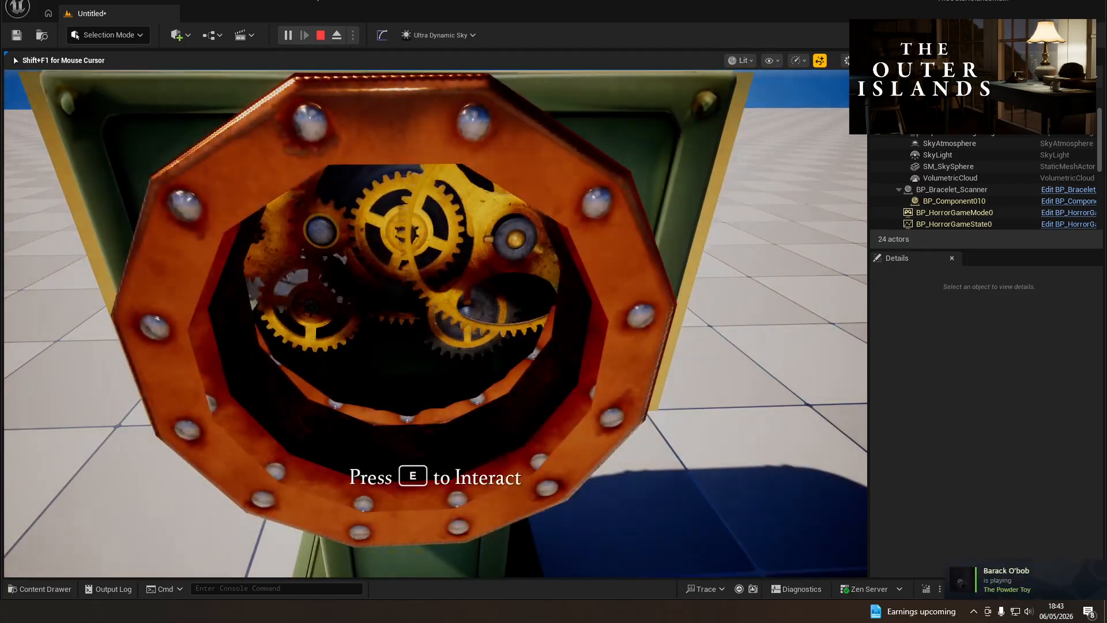
key(s)
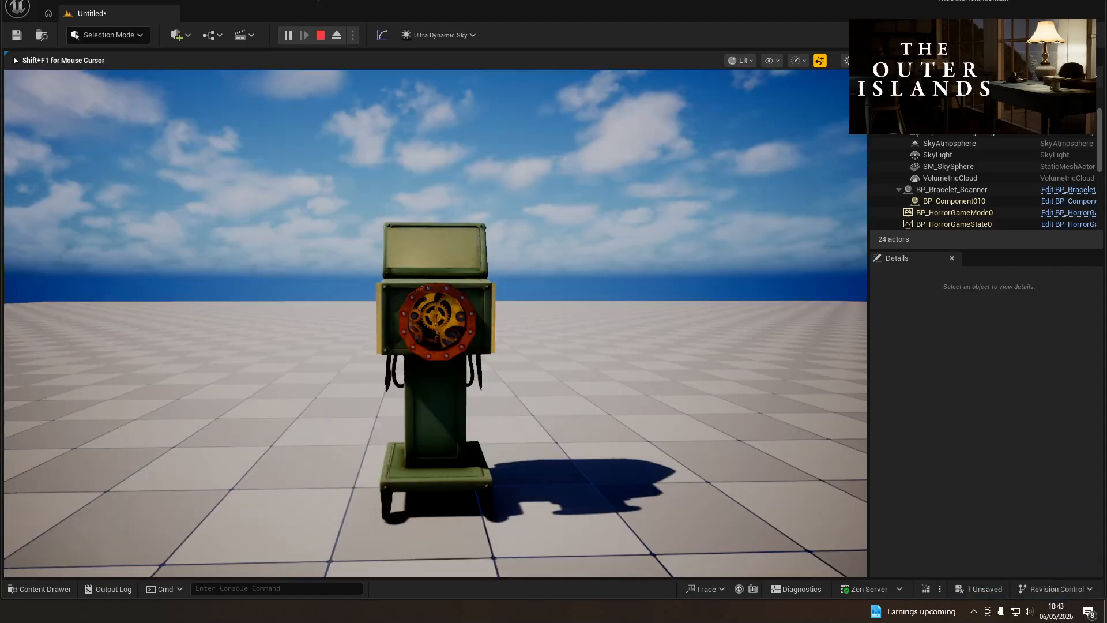
key(e)
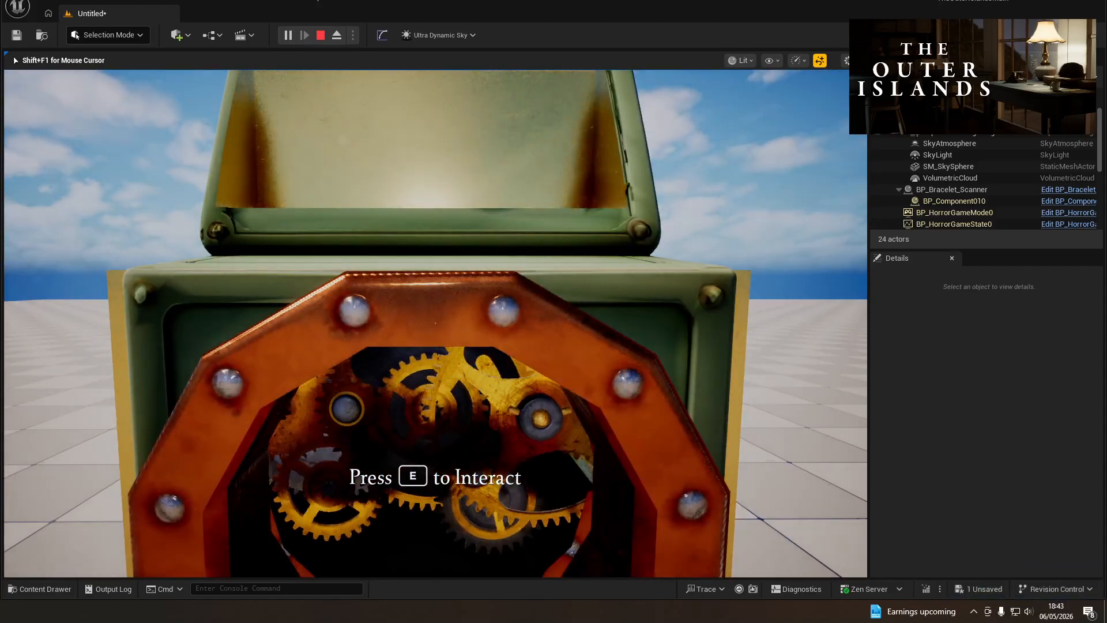
- Back away from the scanner, approach it from the side, interact again, and end the play session
key(s)
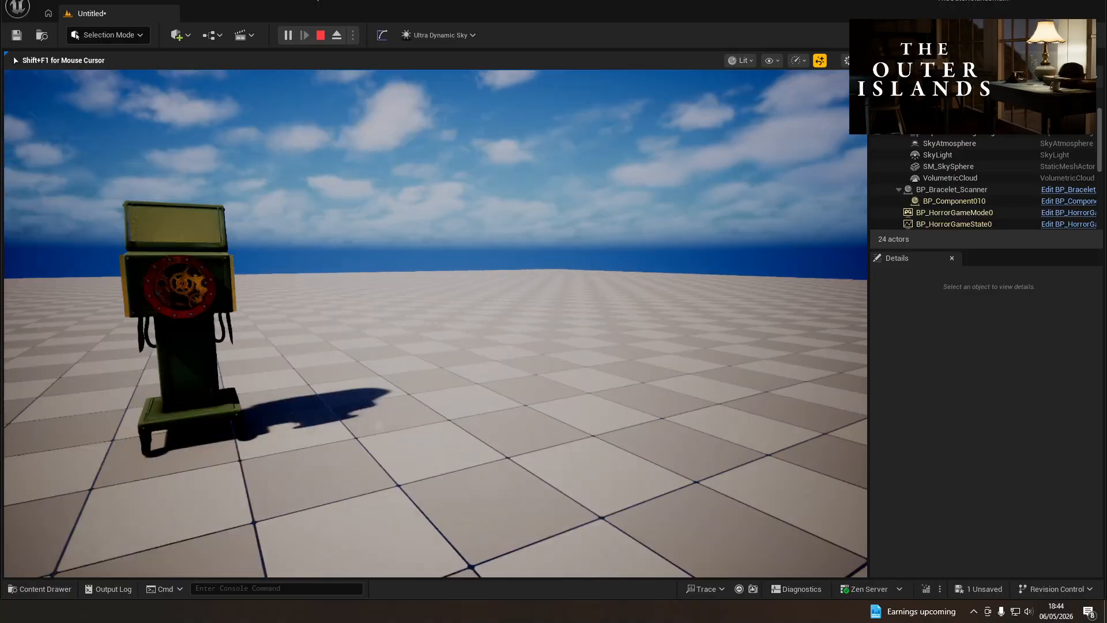
key(a)
key(w)
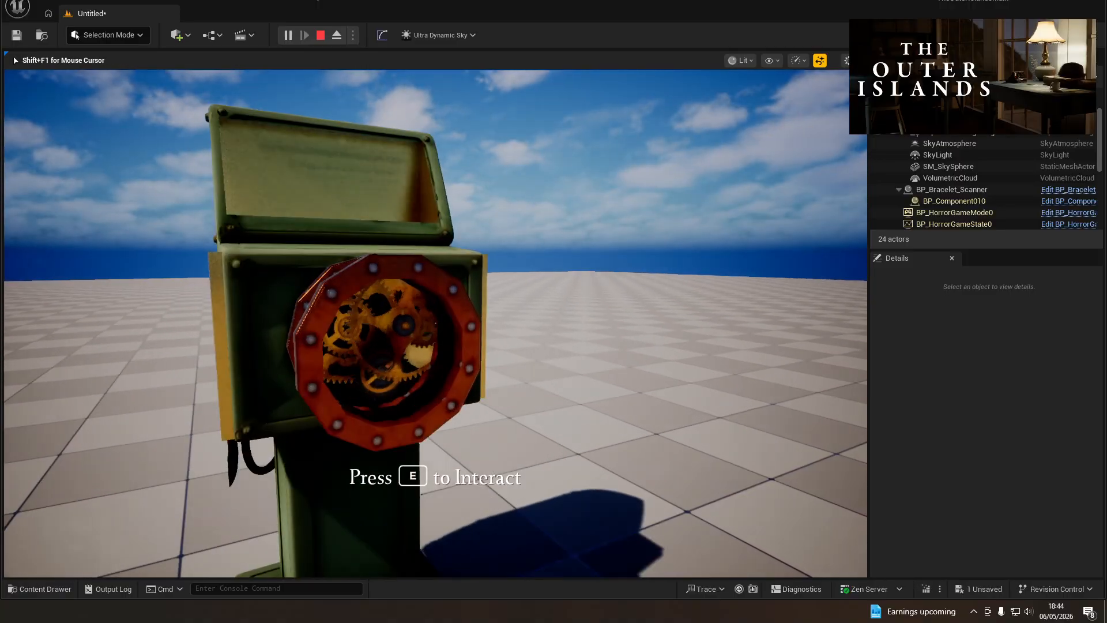
key(w)
key(e)
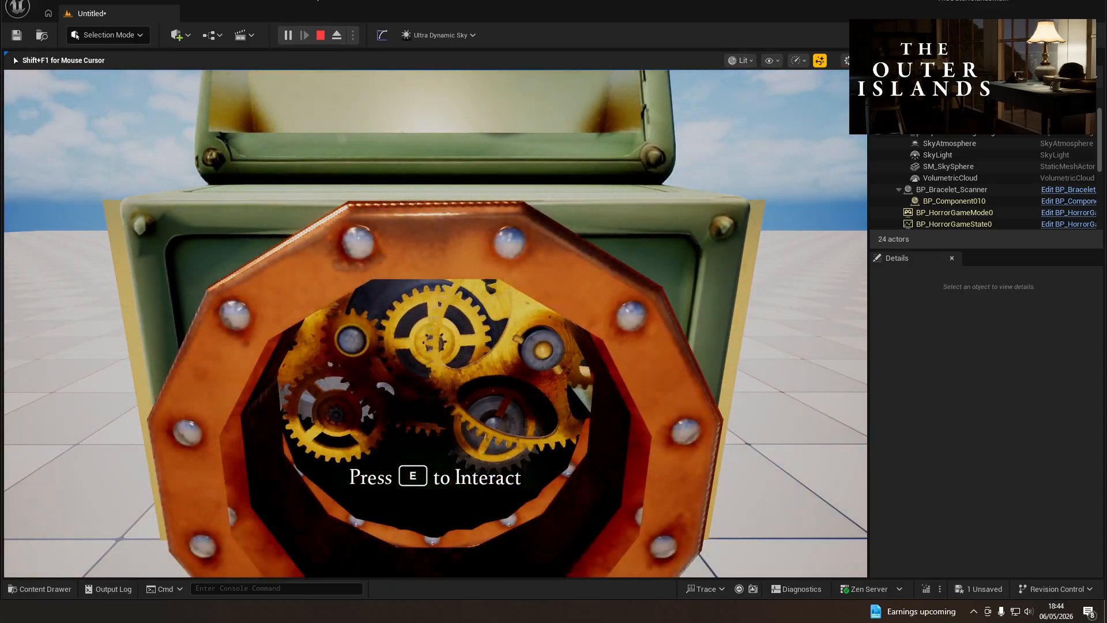
key(Escape)
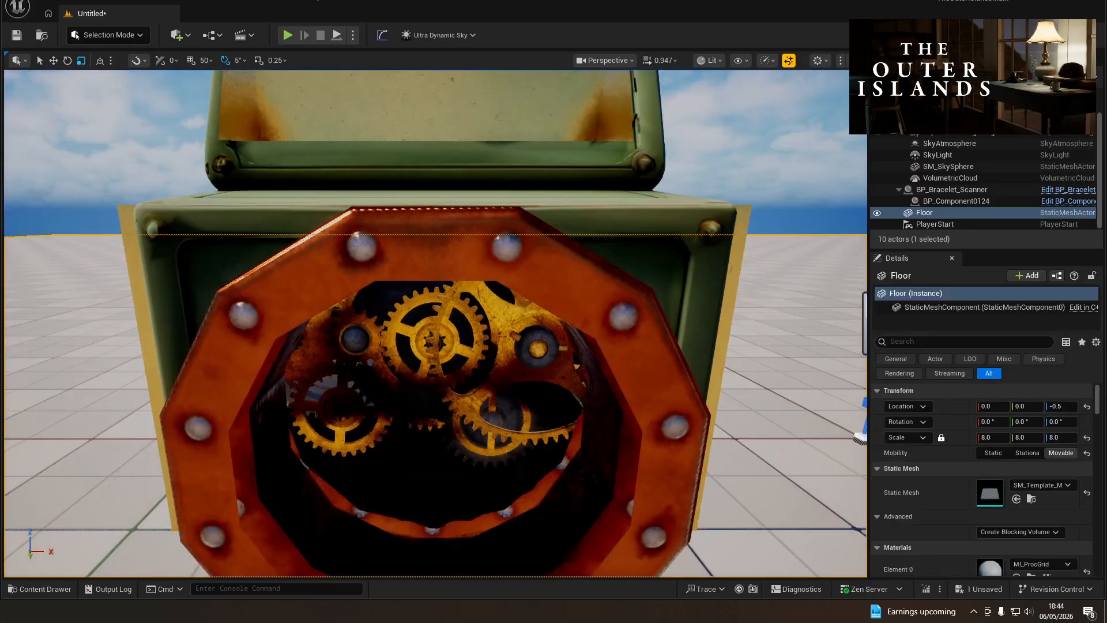
- Add an Arrow component under Player_Loc_Set in the bracelet scanner blueprint
drag(0, 26, 340, 26)
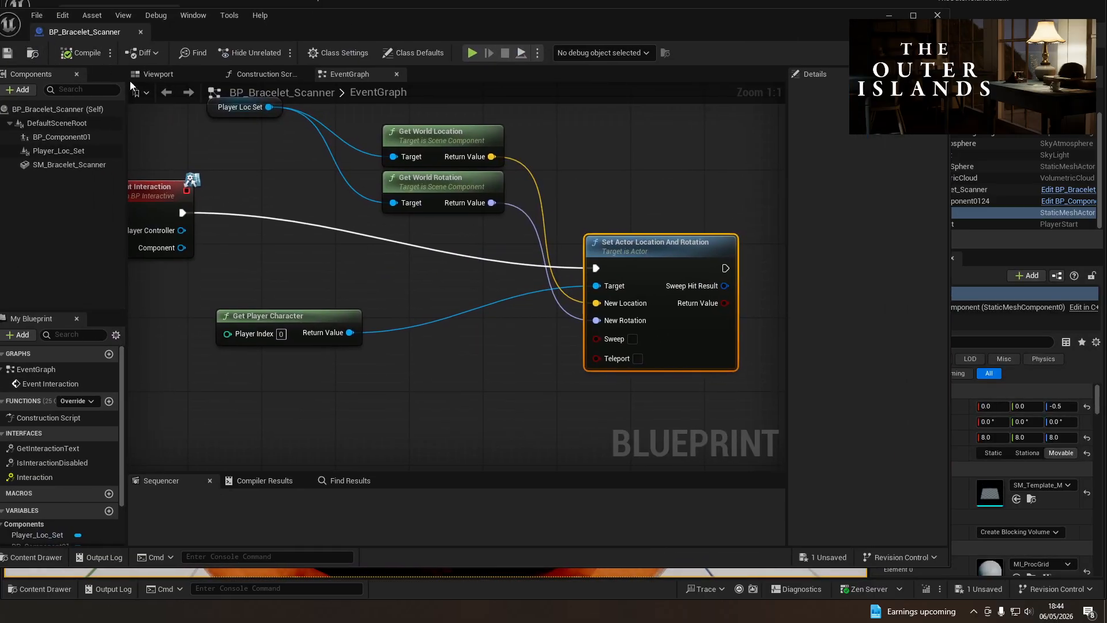
click(157, 76)
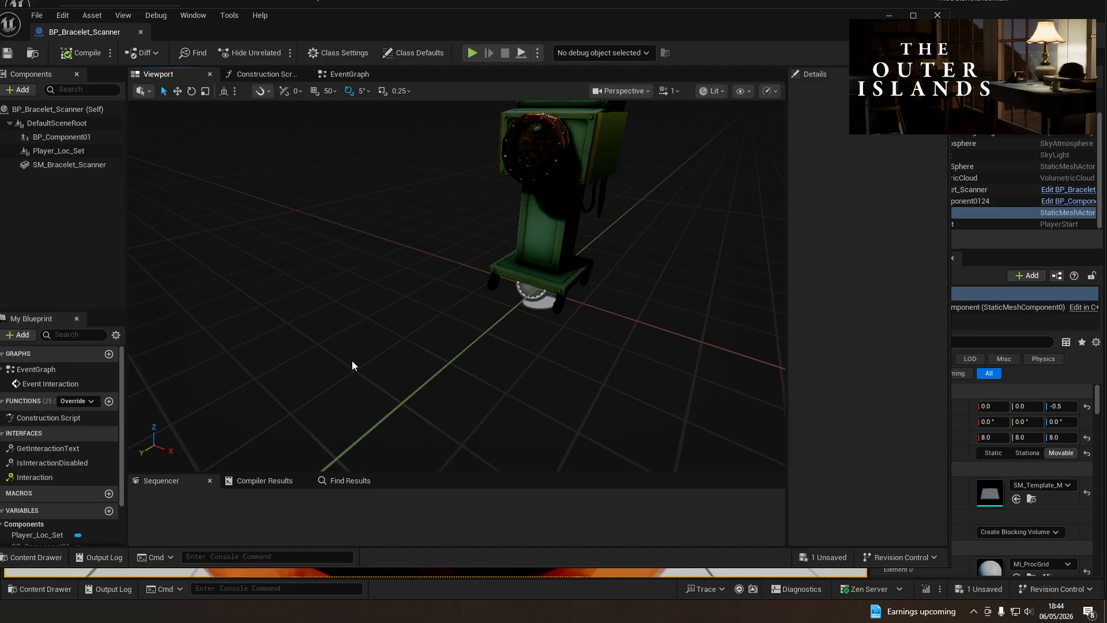
click(49, 136)
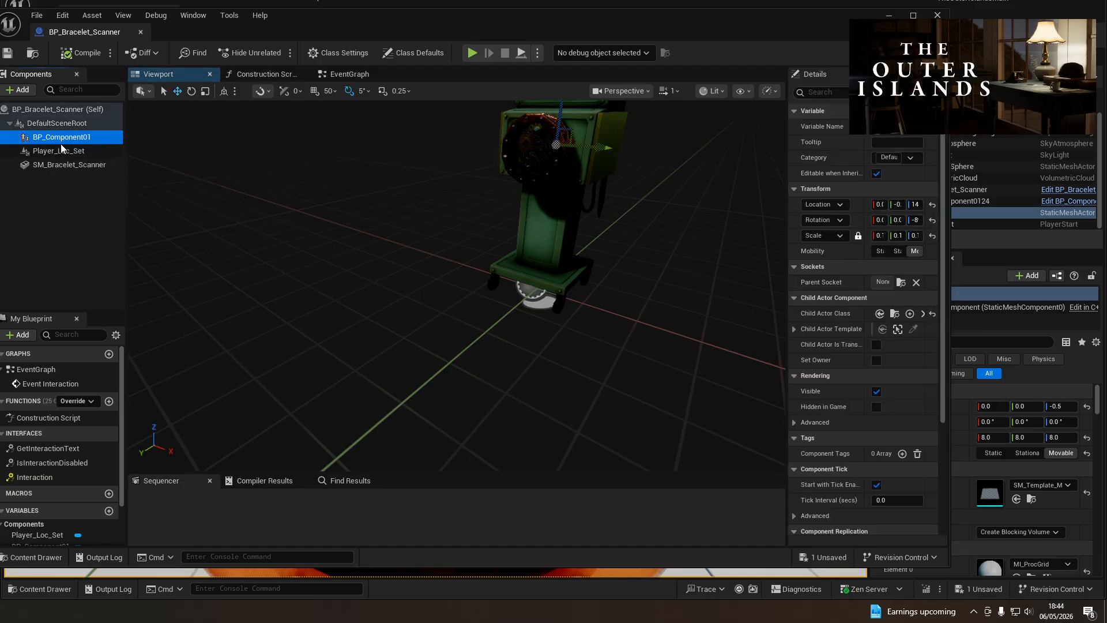
click(52, 150)
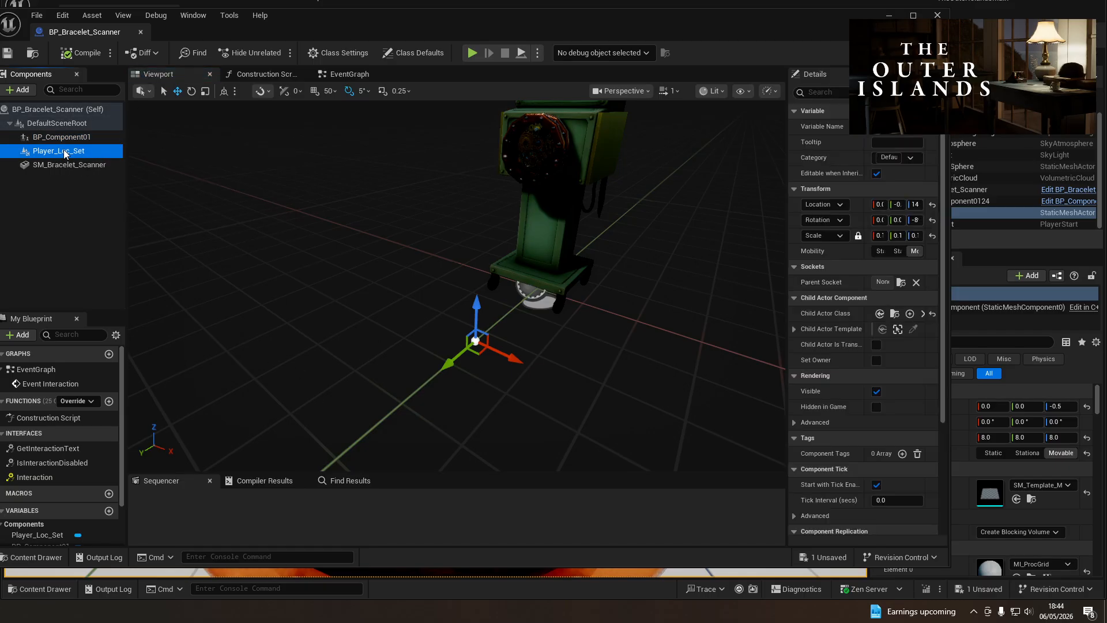
click(26, 92)
text(arrow)
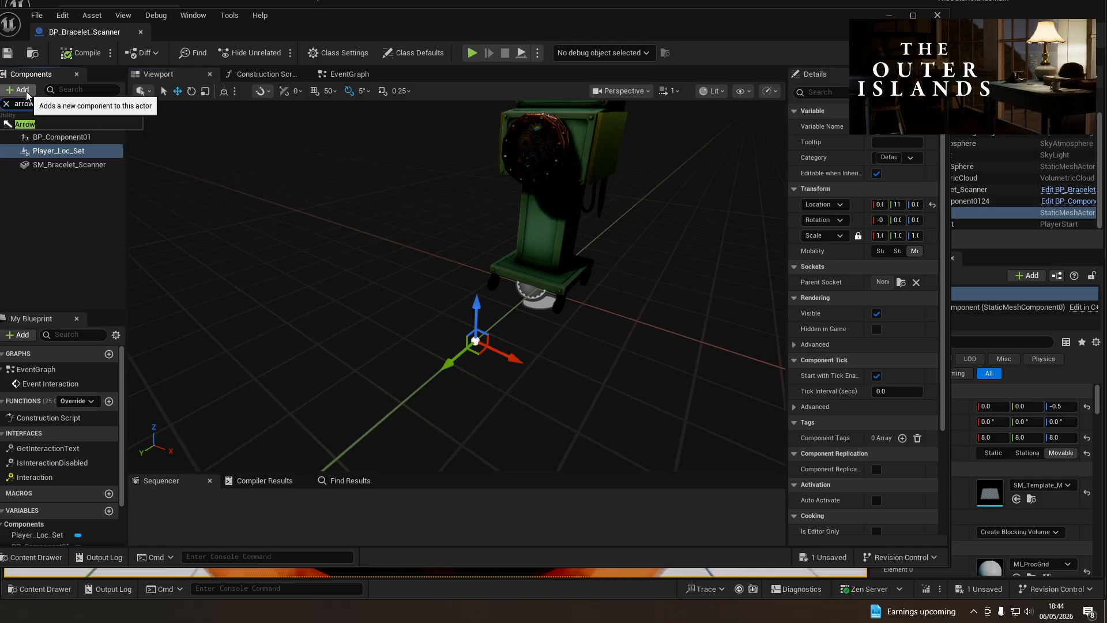
click(25, 124)
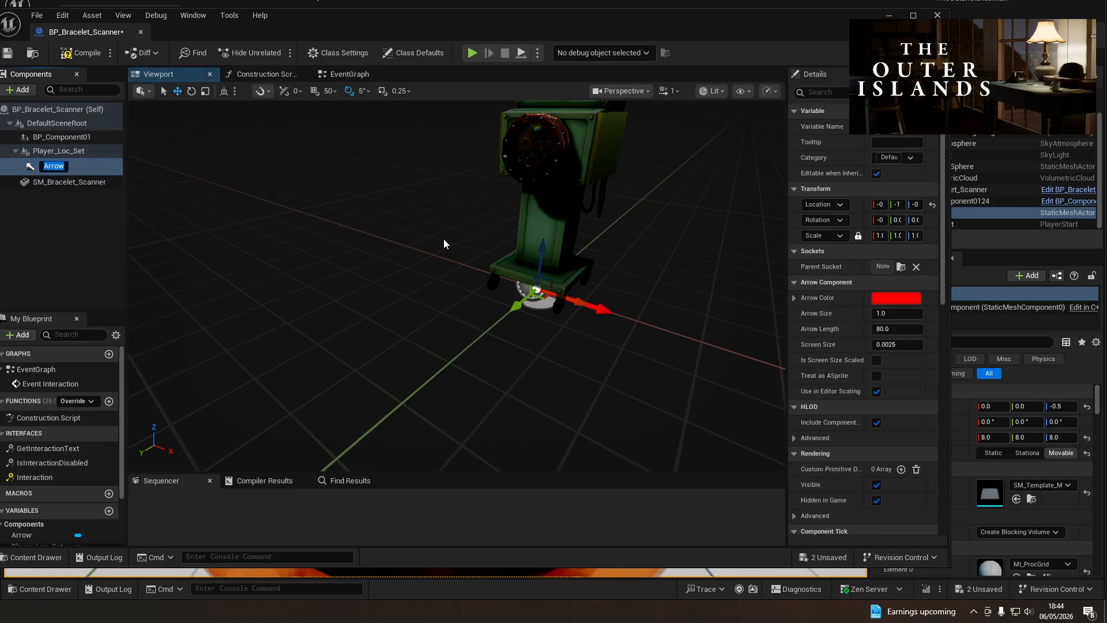
- Move the Arrow component out in front of the scanner and rotate it to point at the scanner
drag(515, 309, 408, 426)
key(e)
drag(472, 410, 515, 388)
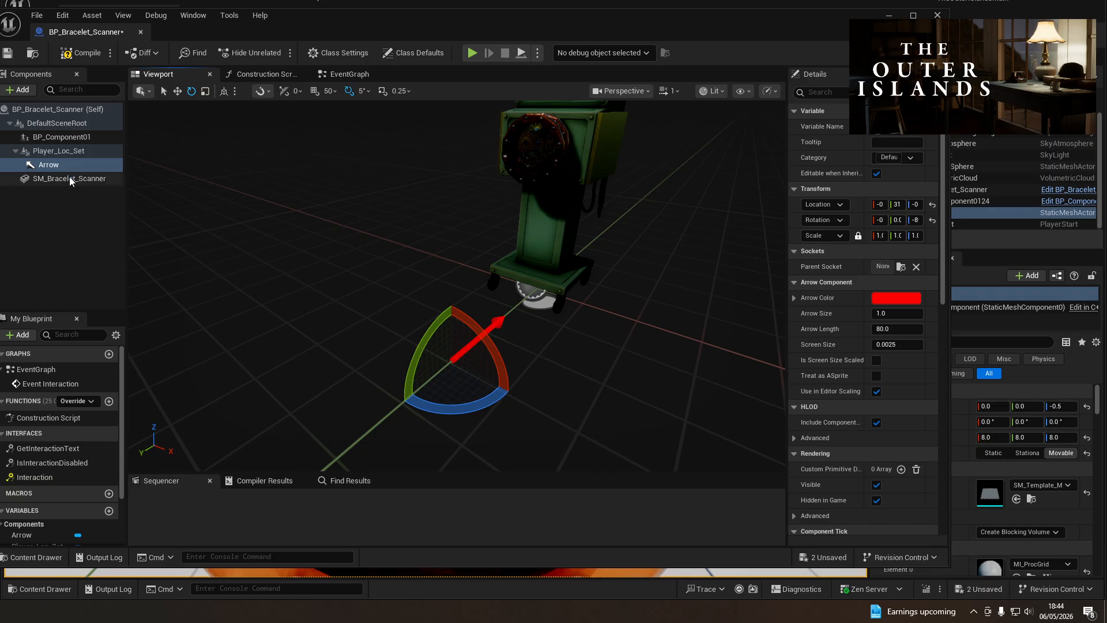
- Reparent the Arrow directly under DefaultSceneRoot and delete the Player_Loc_Set component
drag(56, 165, 54, 152)
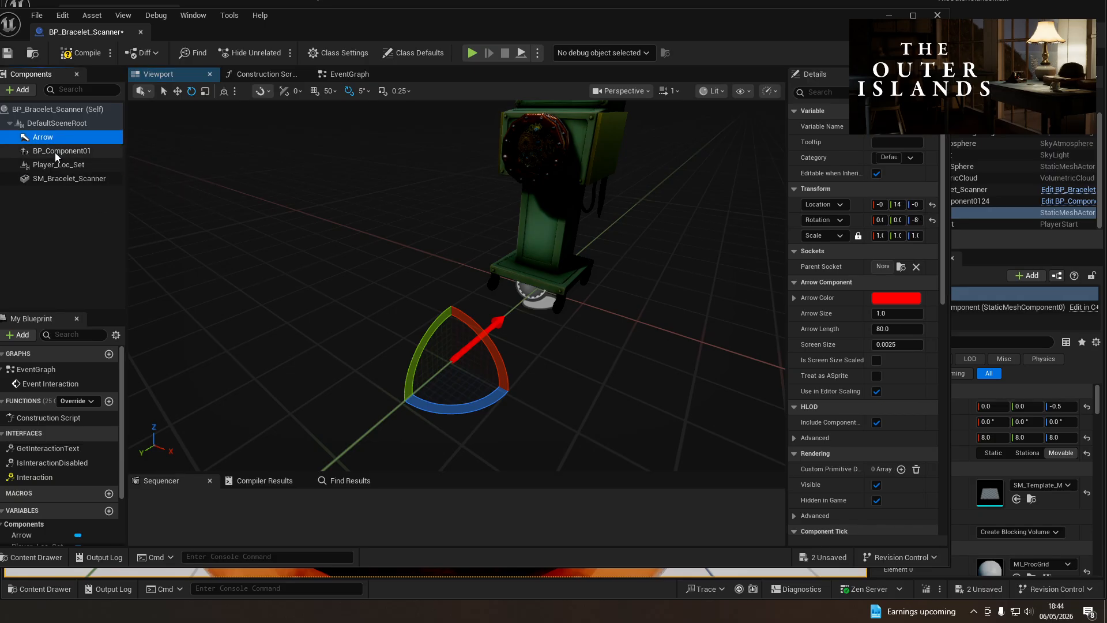
click(53, 164)
key(Delete)
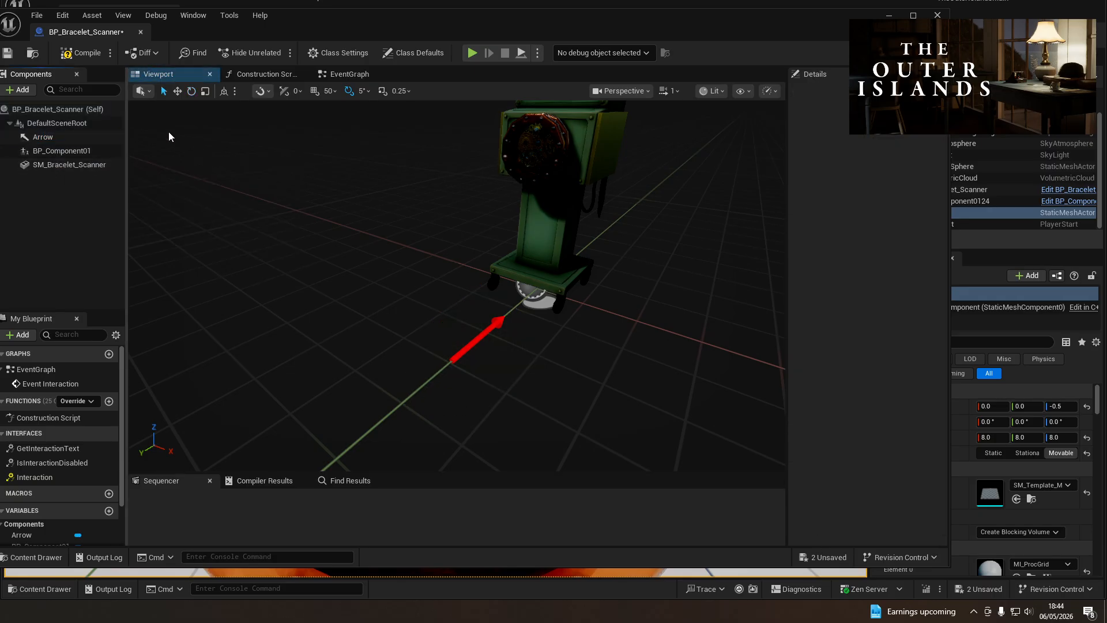
- Connect an Arrow reference to the targets of Get World Location and Get World Rotation in the event graph, and compile the blueprint
click(350, 76)
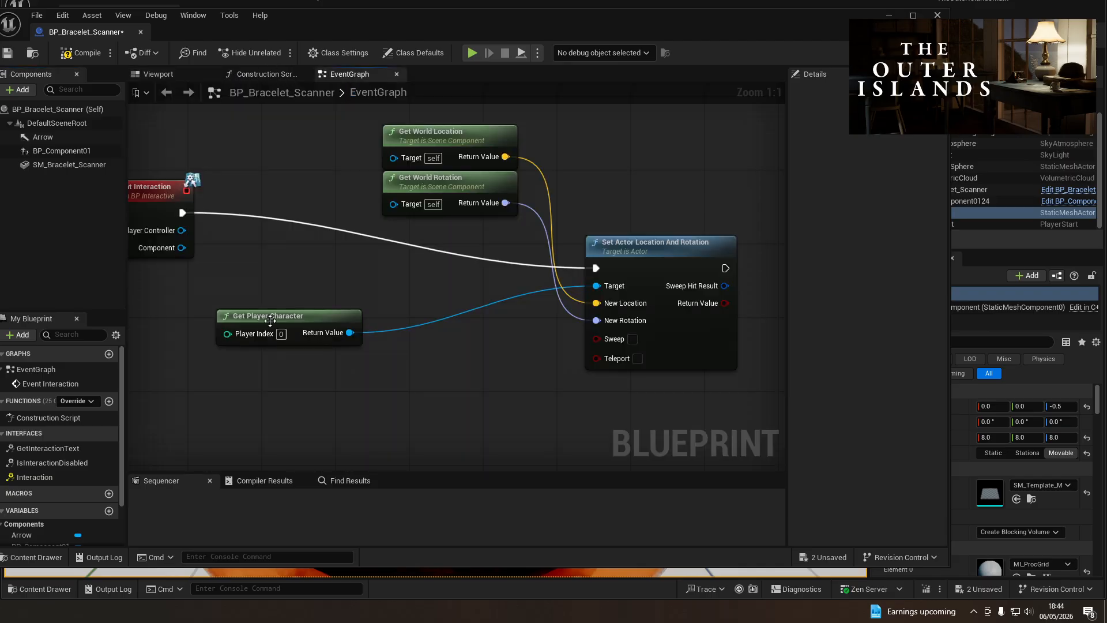
right_drag(283, 291, 396, 383)
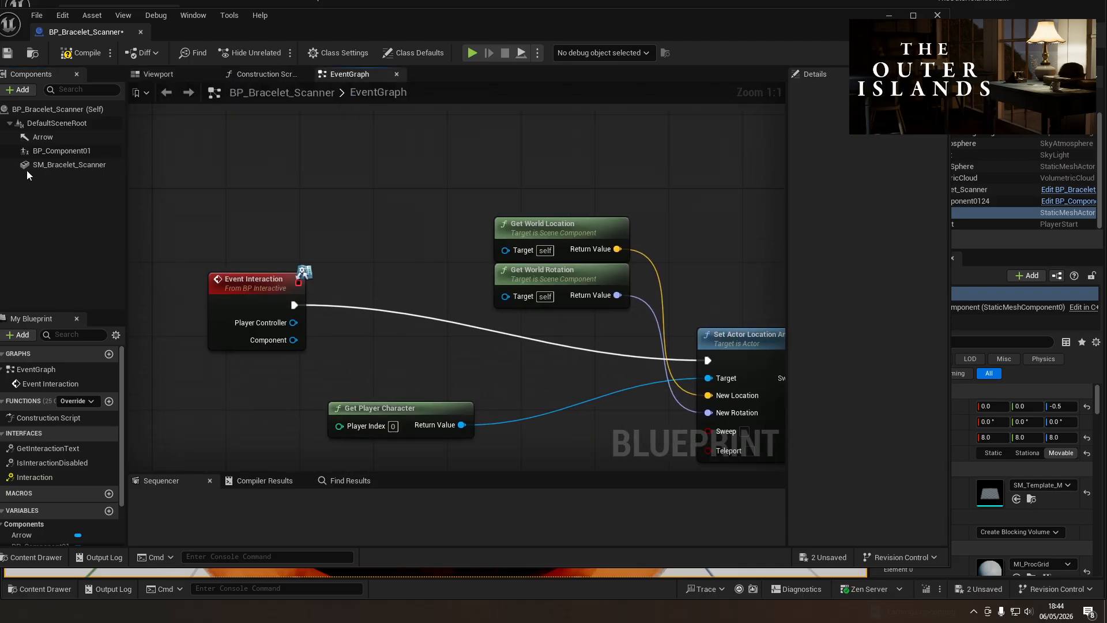
drag(47, 138, 507, 250)
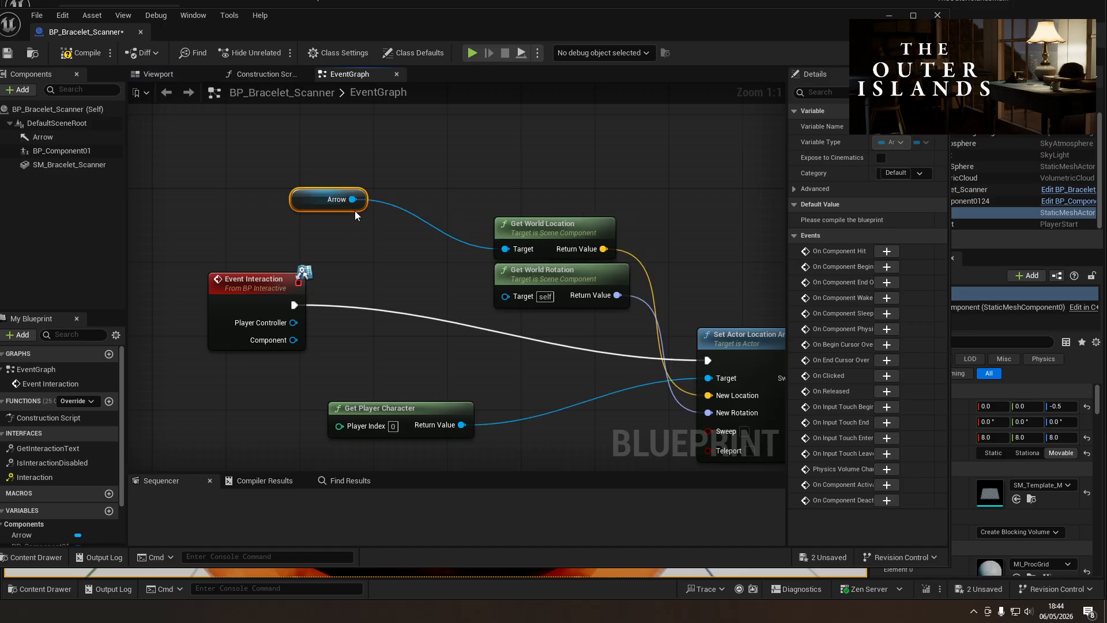
drag(351, 199, 505, 295)
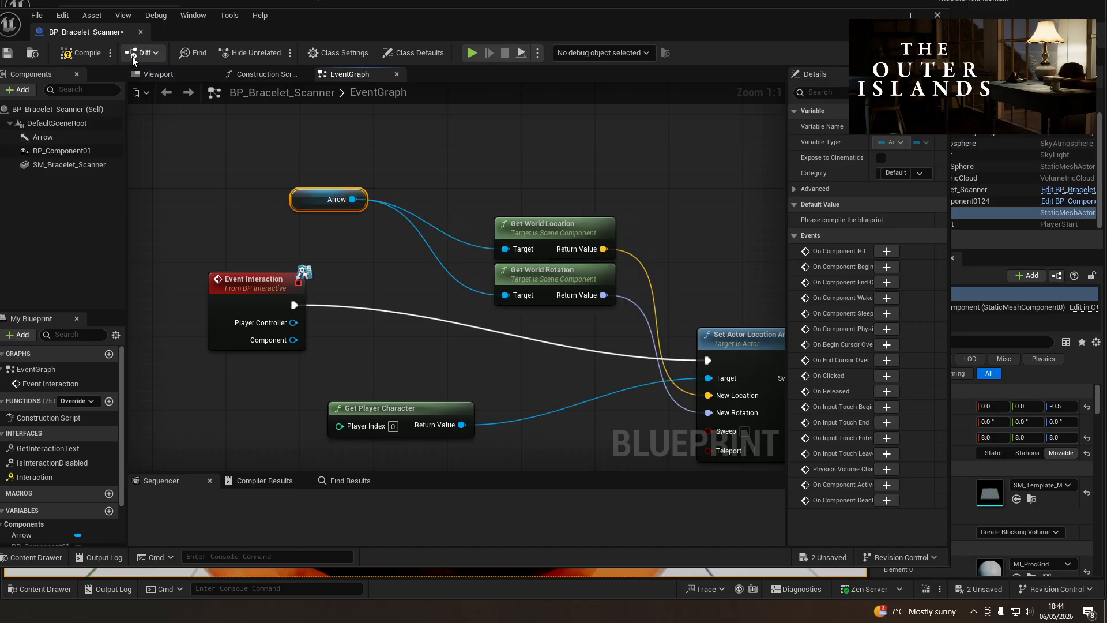
click(77, 52)
- Play the level from the floor in front of the scanner, test that interacting moves the player to the Arrow, and stop playing
drag(406, 28, 0, 0)
scroll(419, 471, down, 10)
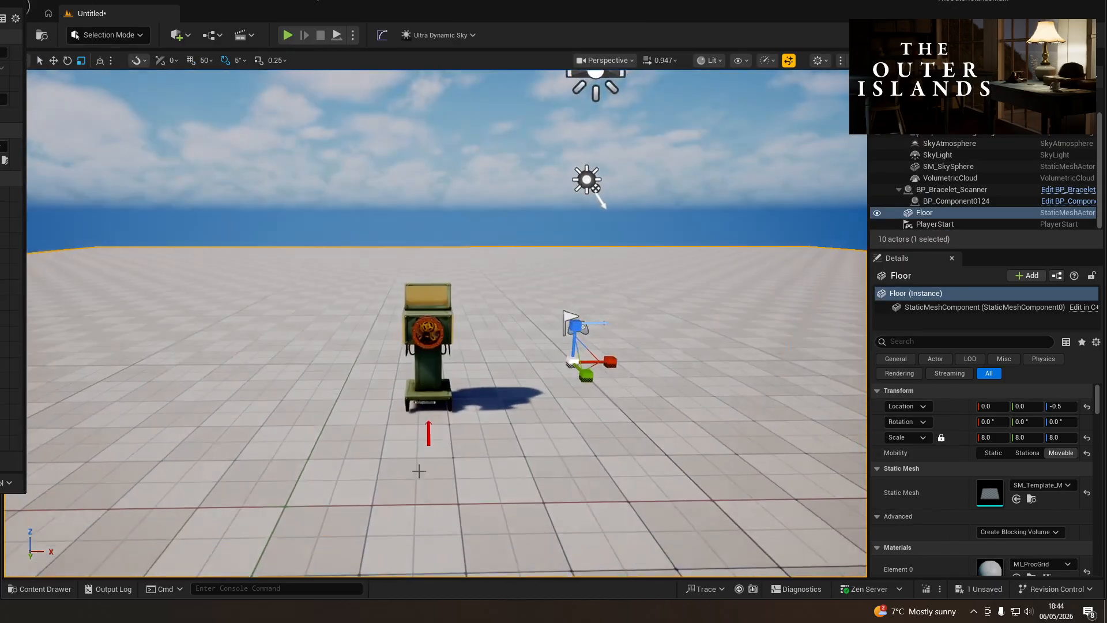
right_click(419, 471)
click(438, 489)
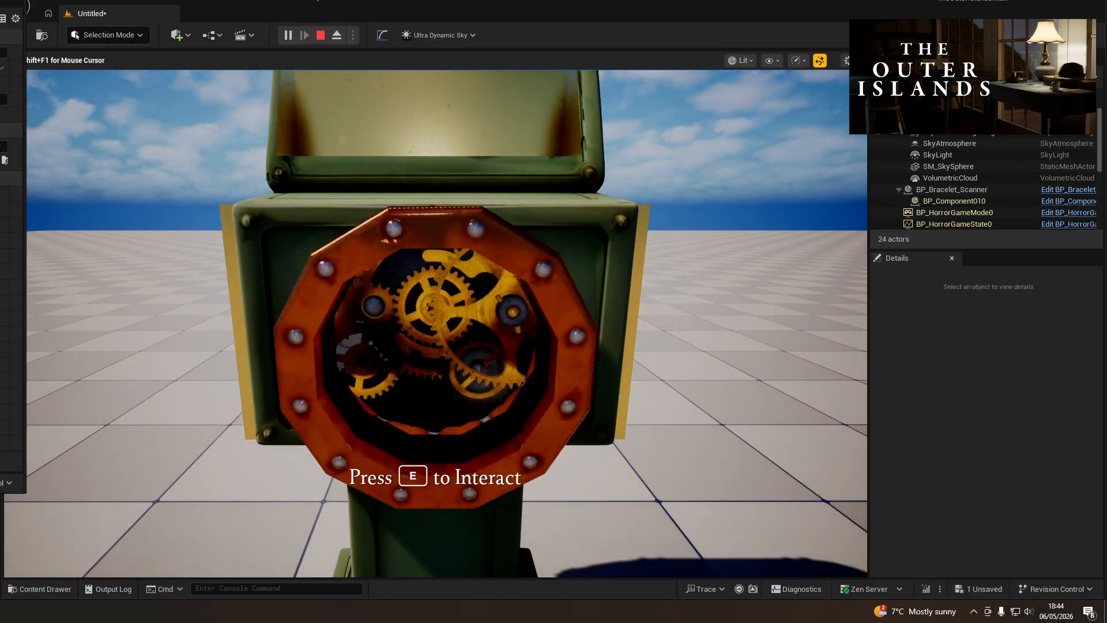
key(s)
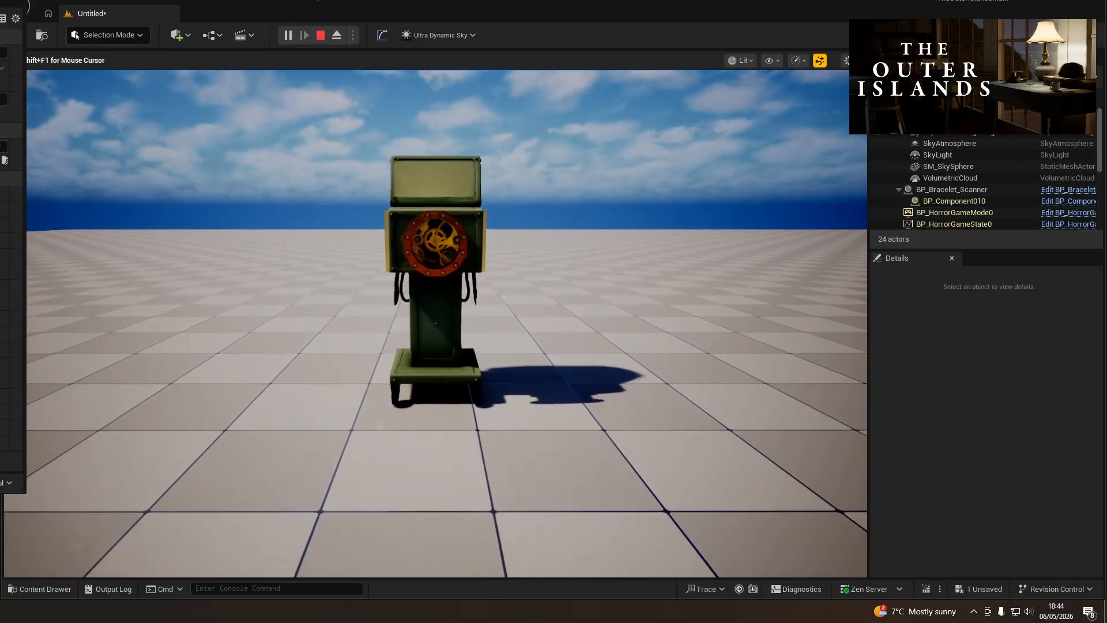
key(w)
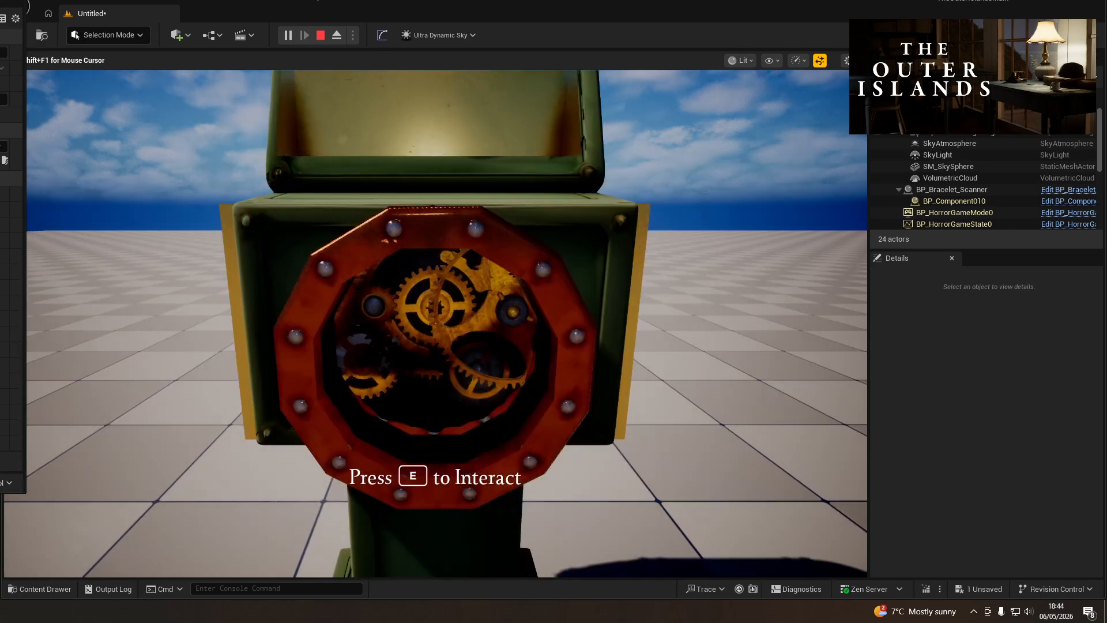
key(s)
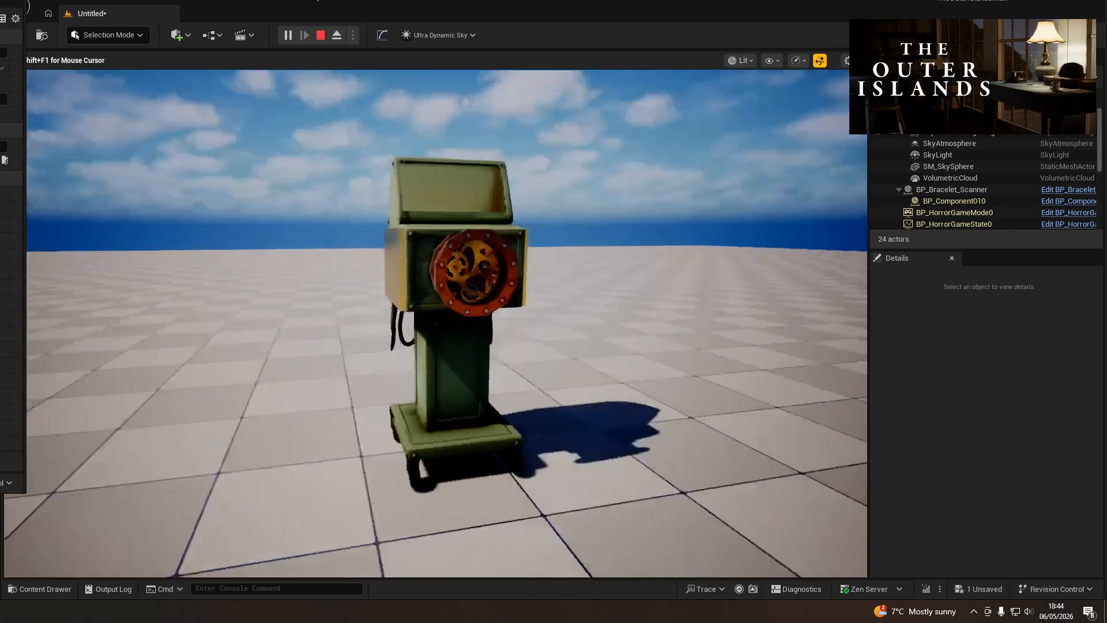
key(w)
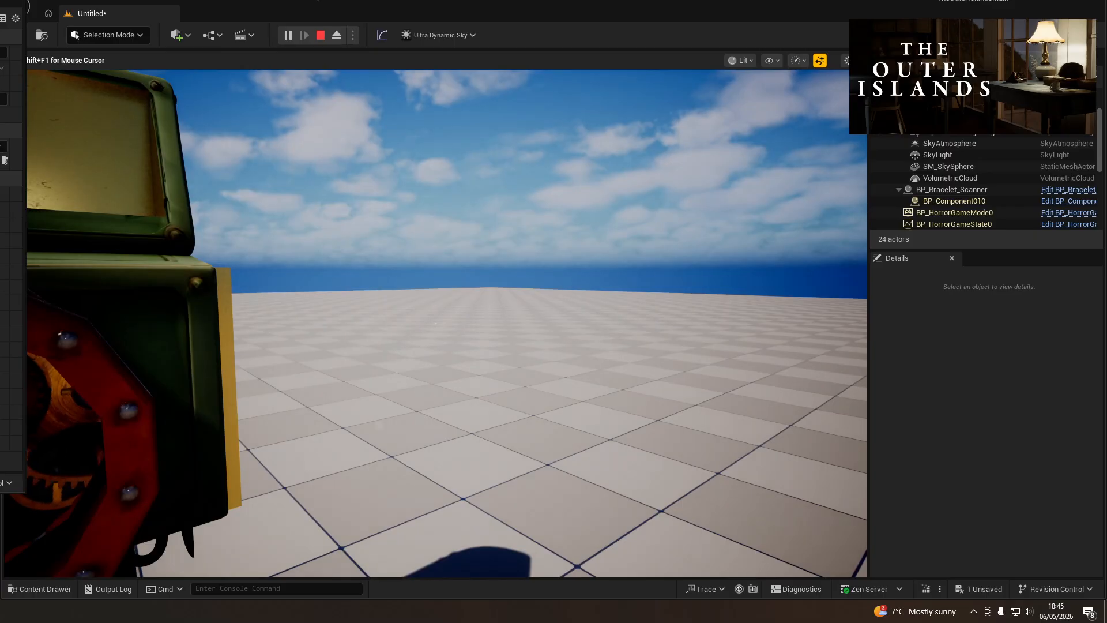
key(a)
key(e)
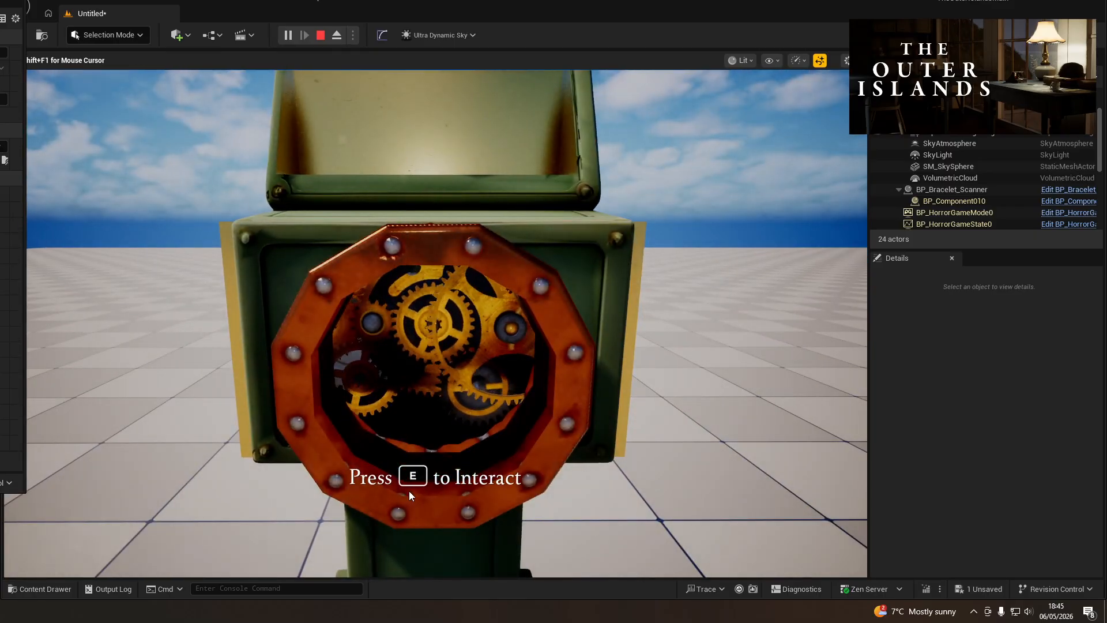
key(Escape)
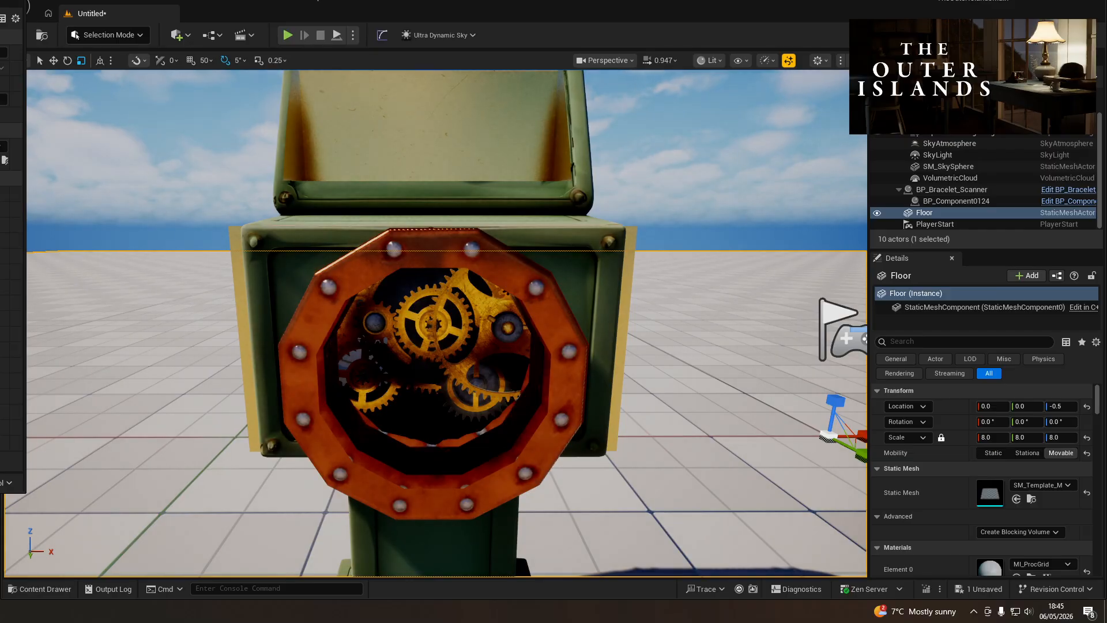
- Return to the BP_Bracelet_Scanner event graph and move the Get Player Character node beneath Event Interaction
drag(12, 0, 908, 30)
drag(380, 0, 419, 14)
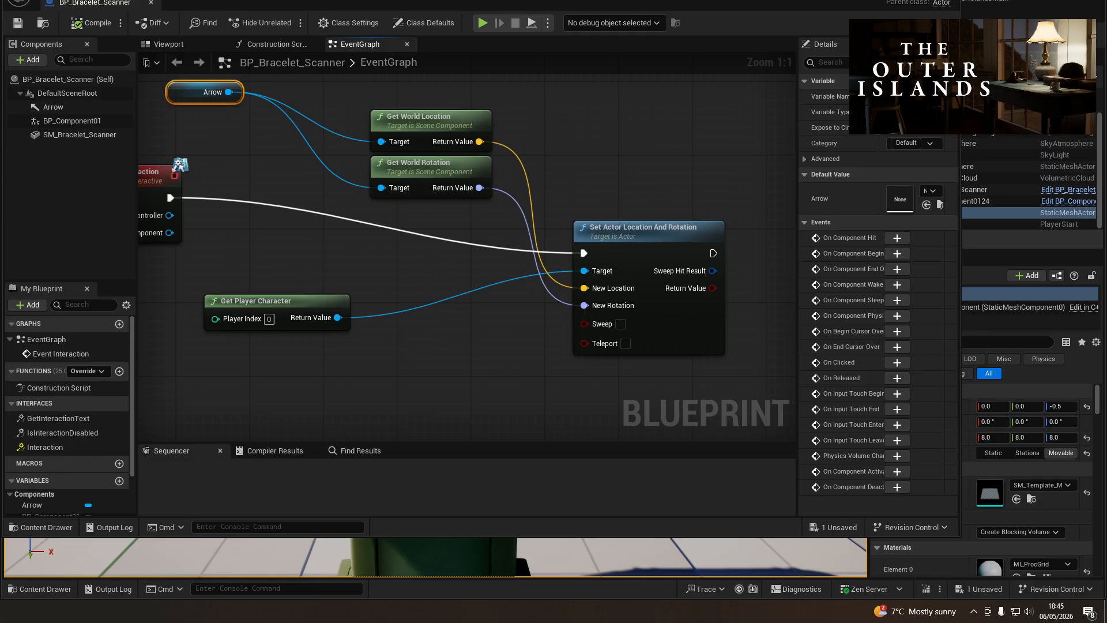
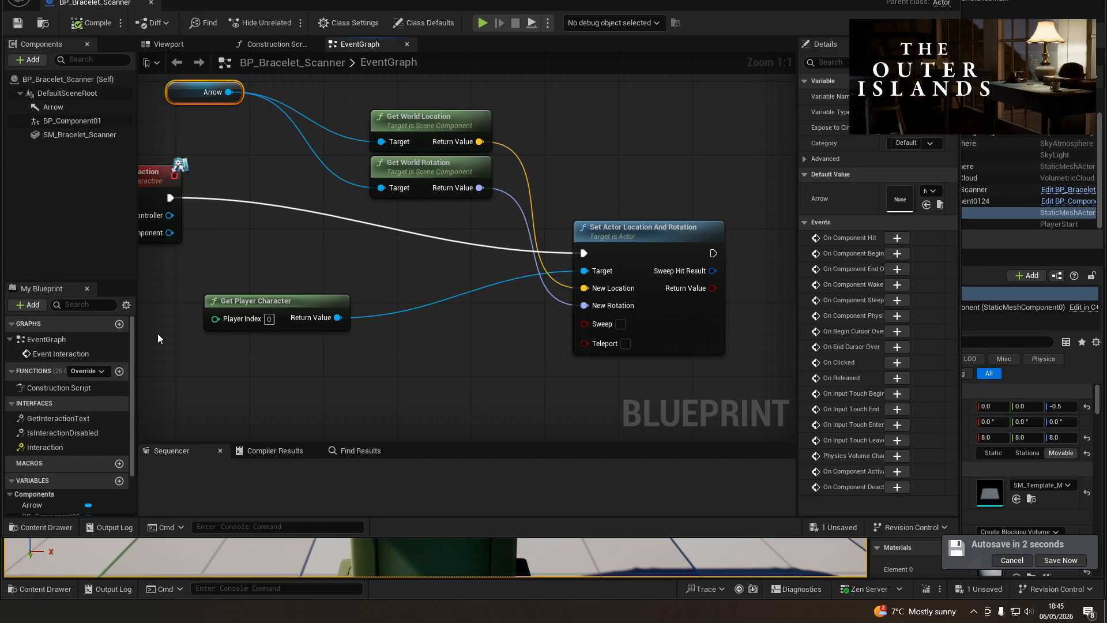
right_drag(248, 349, 364, 369)
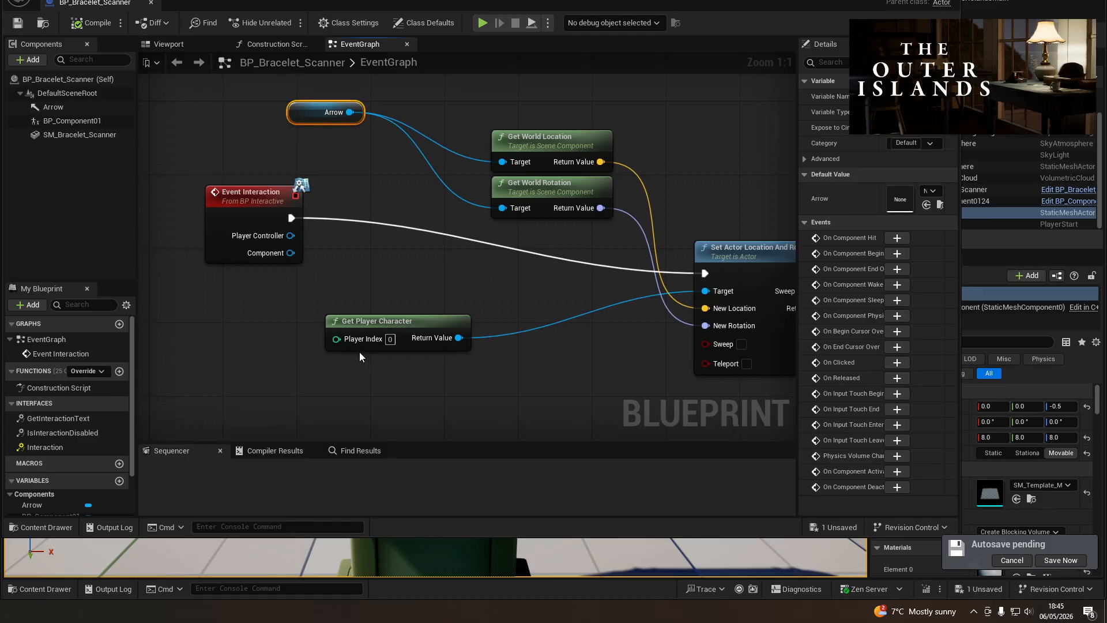
drag(423, 324, 256, 304)
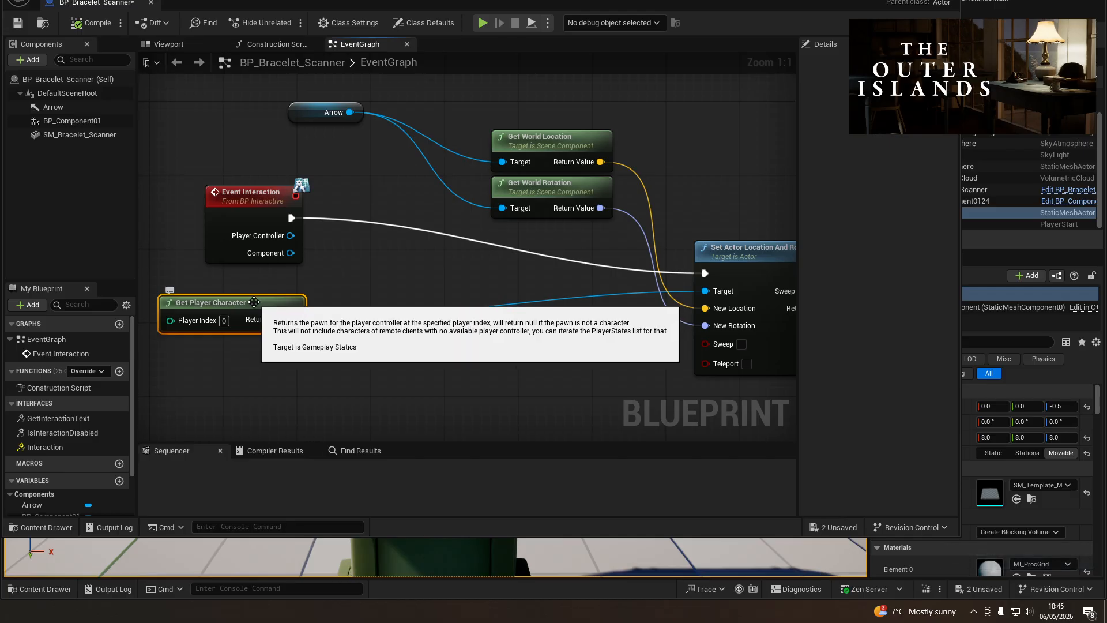
right_drag(403, 365, 416, 373)
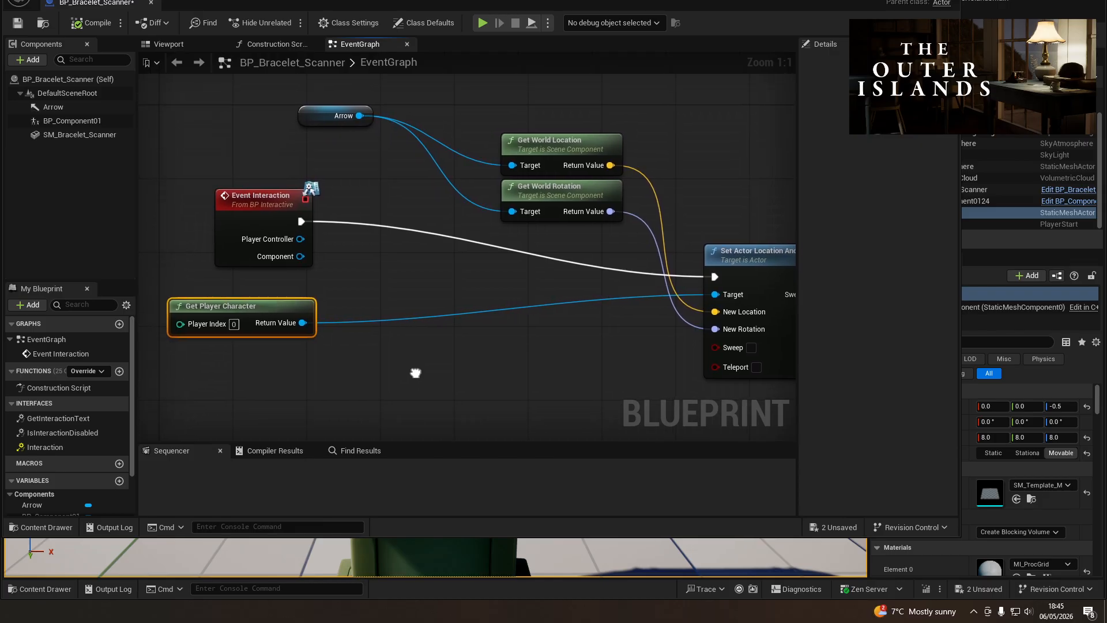
- Search the blueprint's actions for "move" and the Get Player Character reference's actions for "move to"
right_click(338, 359)
text(move)
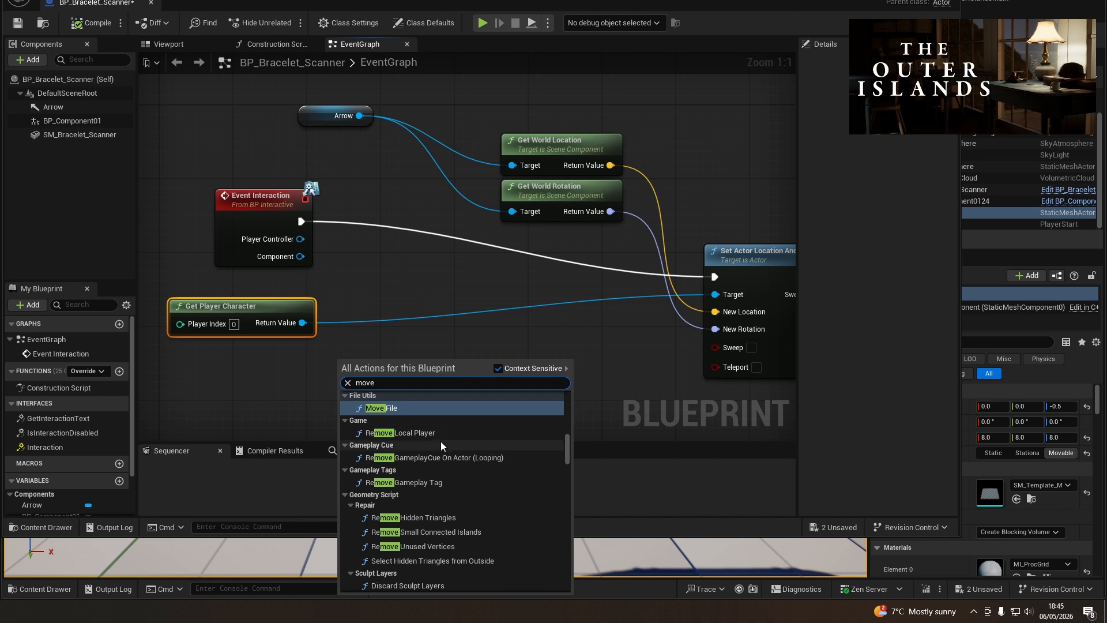
scroll(460, 434, down, 8)
scroll(495, 413, up, 3)
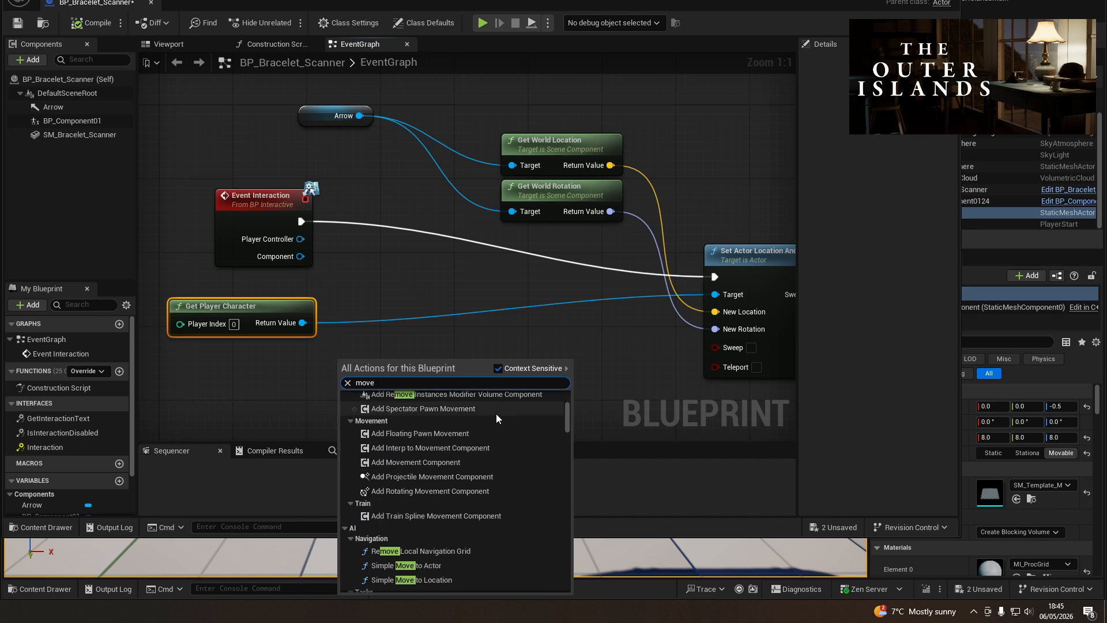
click(408, 284)
drag(303, 327, 413, 374)
text(move)
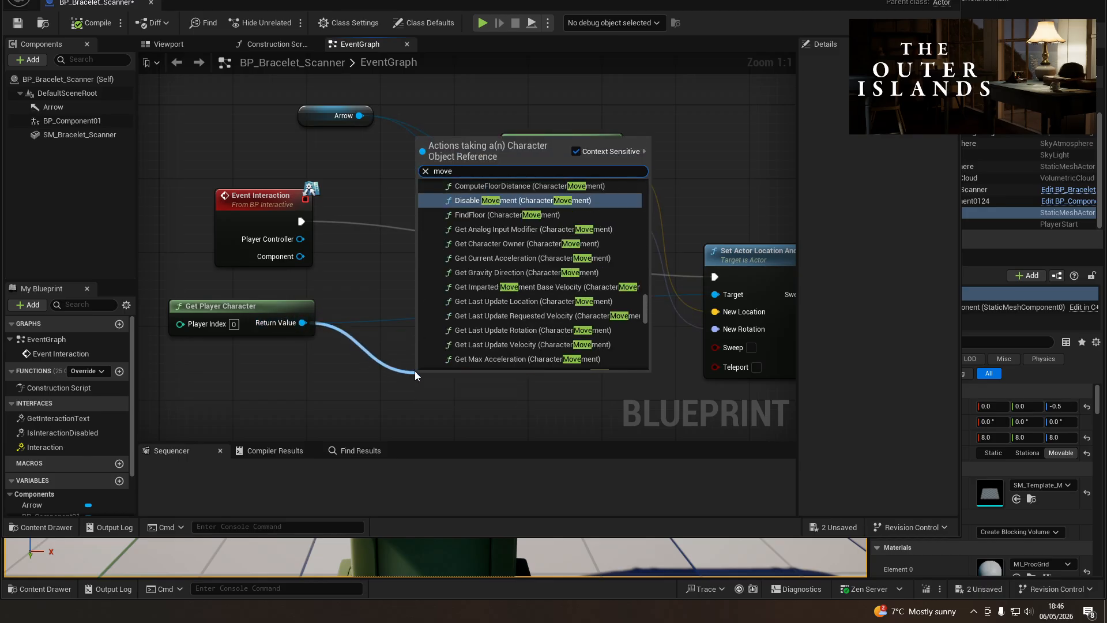
drag(645, 306, 648, 172)
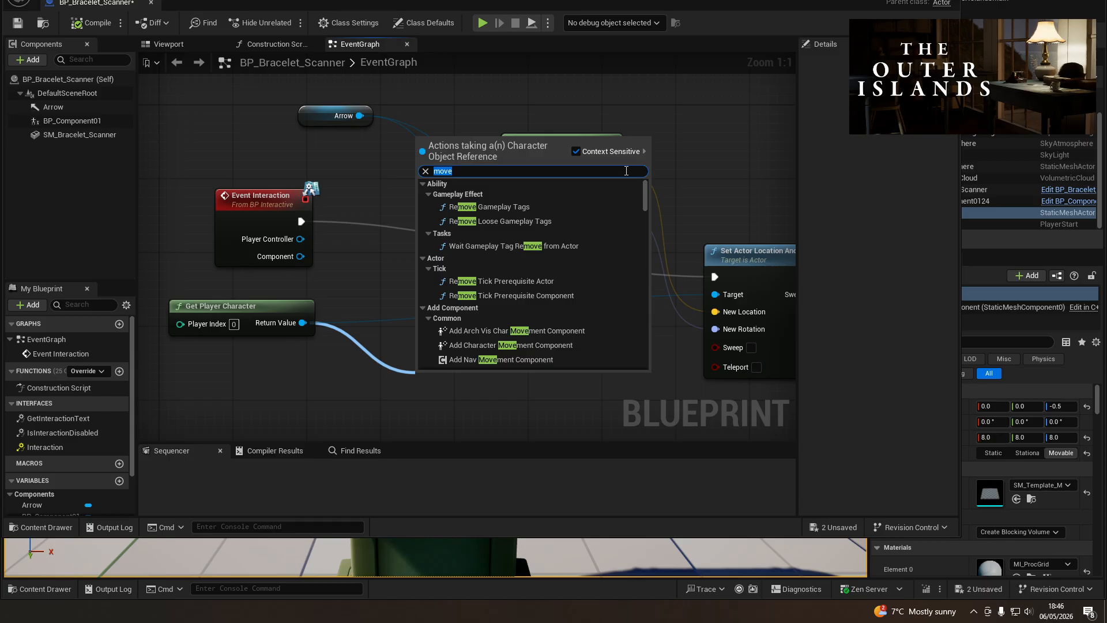
text(to)
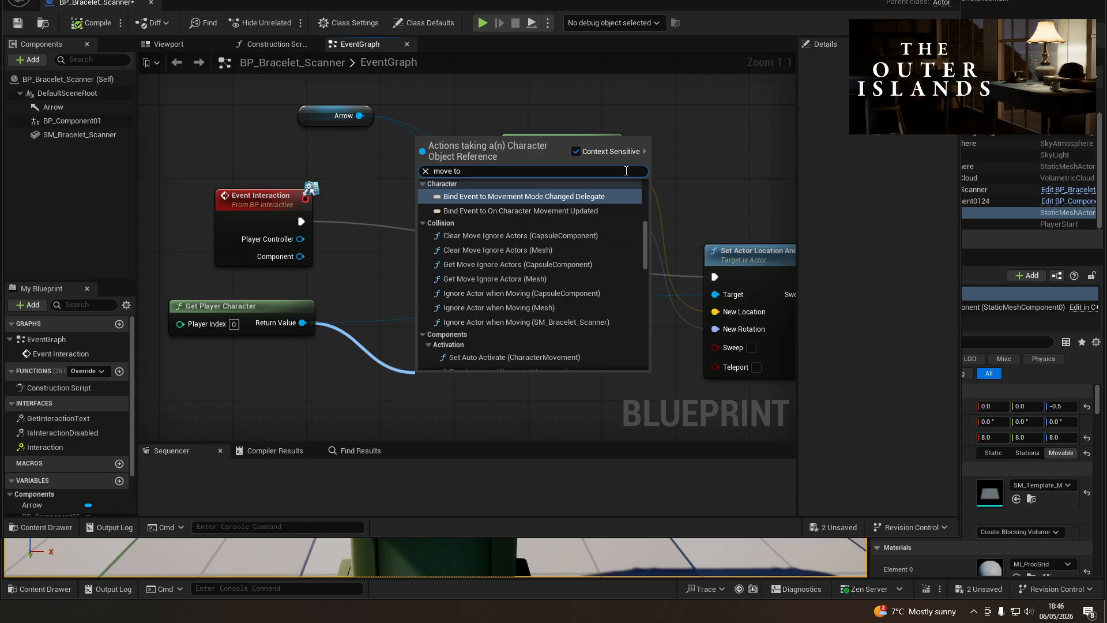
drag(646, 245, 645, 191)
scroll(648, 203, down, 3)
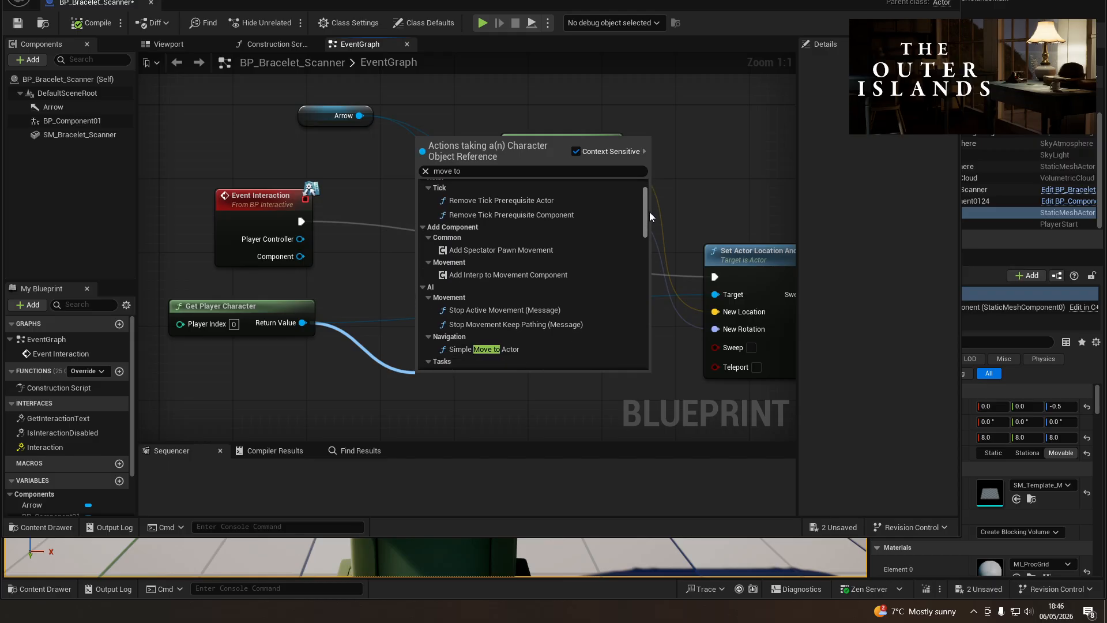
scroll(649, 213, down, 4)
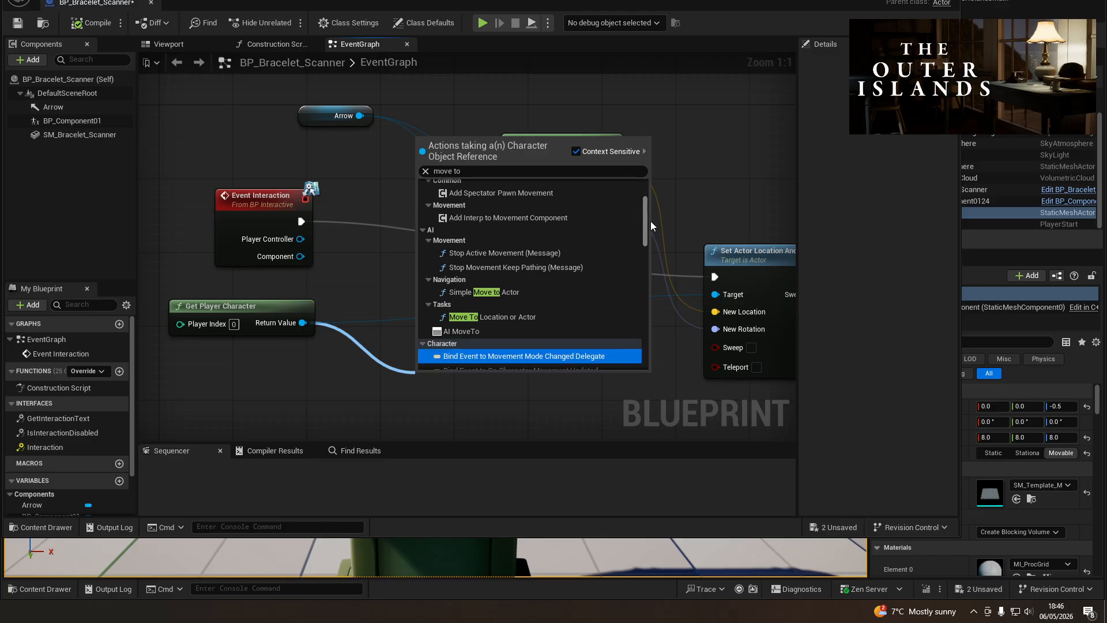
scroll(651, 224, down, 8)
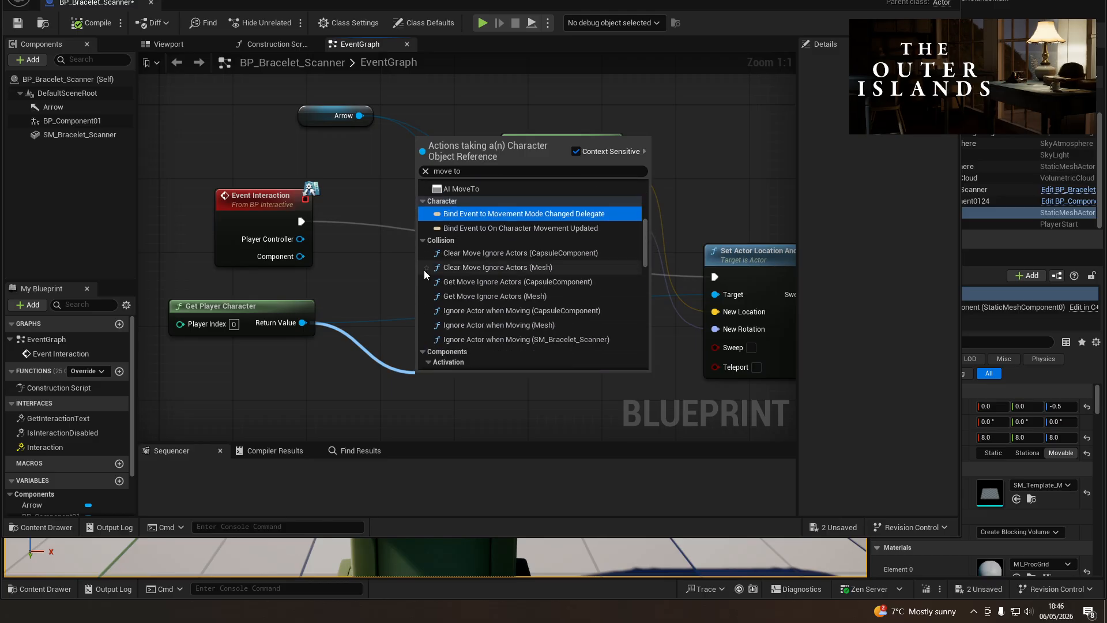
click(348, 282)
- Add a Get World Location (Mesh) node from Get Player Character and place it just below that node
right_drag(382, 393, 394, 360)
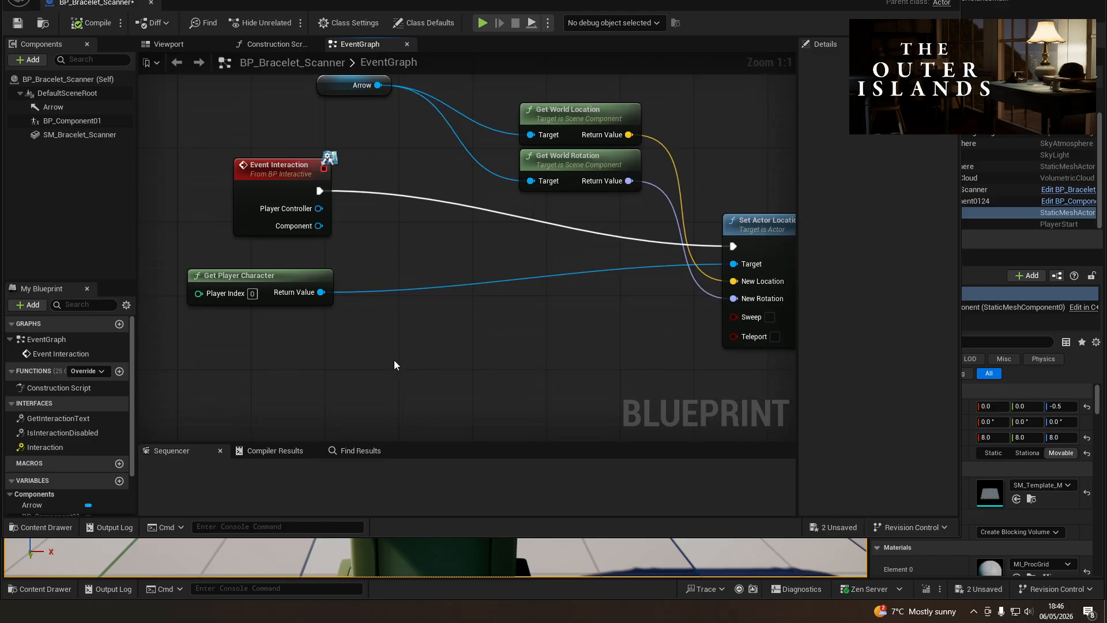
drag(321, 292, 250, 371)
text(get world location)
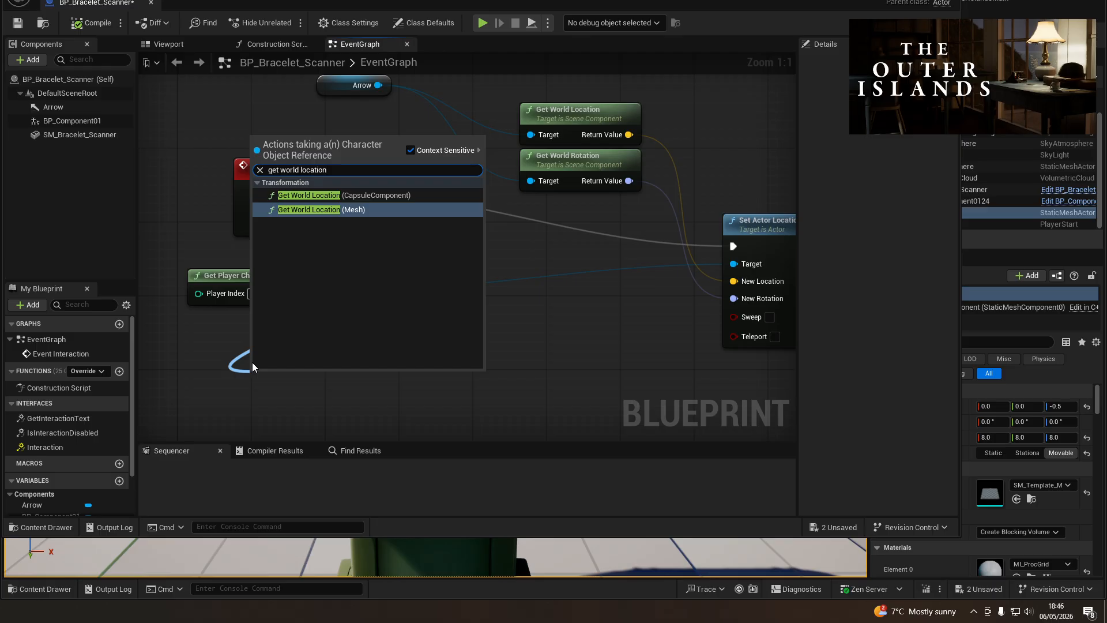
key(Return)
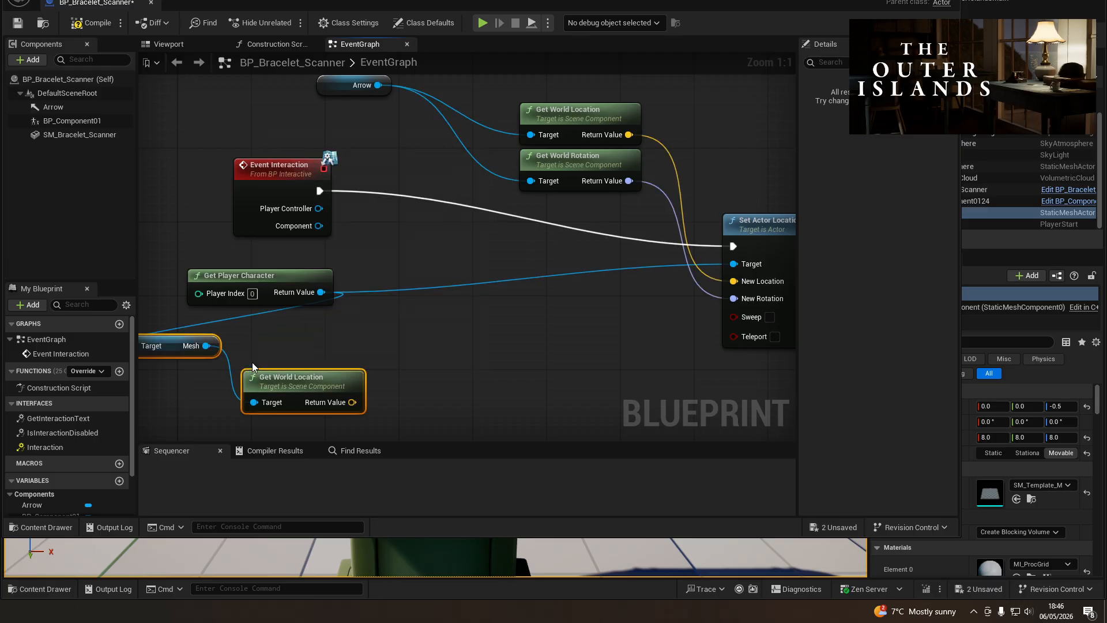
drag(302, 378, 313, 324)
right_drag(312, 331, 298, 288)
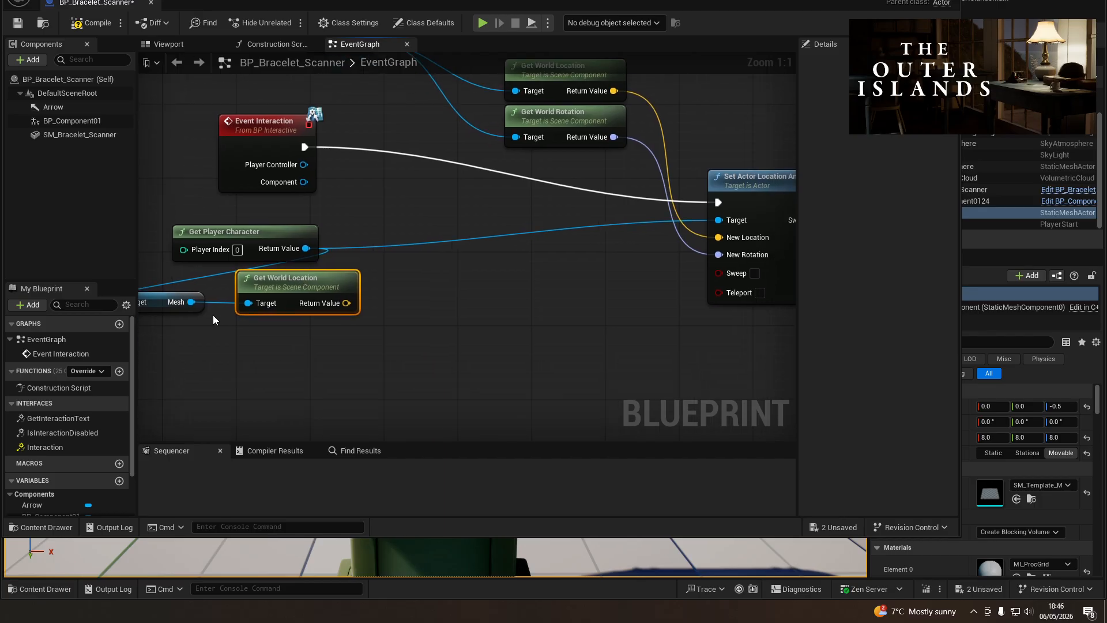
- Add a Get World Rotation node from the player character's Mesh reference, below the new Get World Location
drag(191, 301, 244, 345)
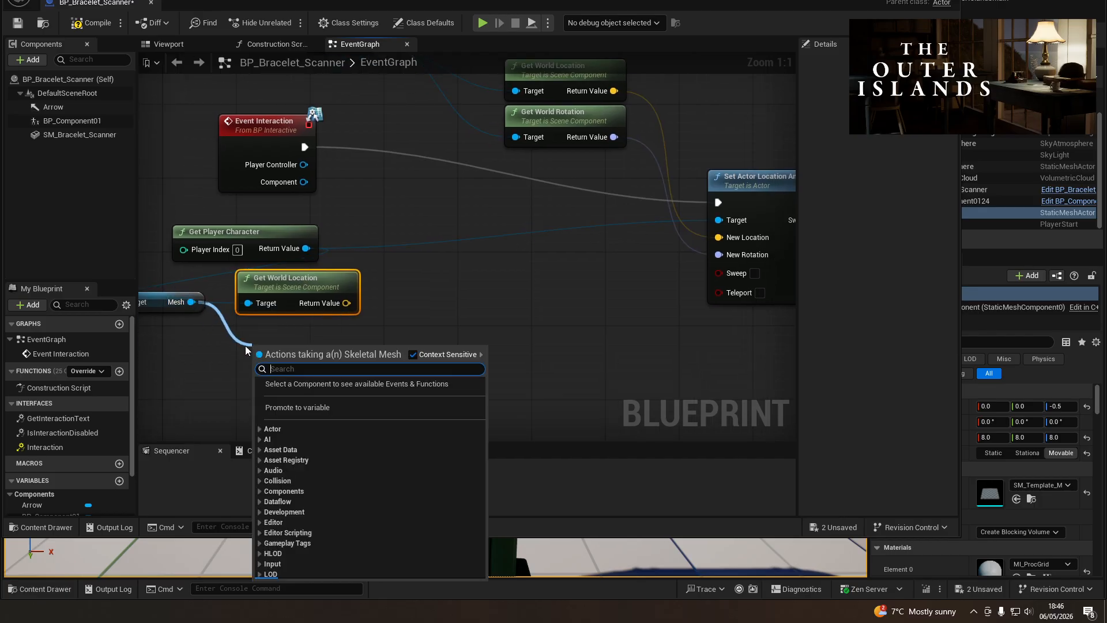
text(get world rota)
key(Return)
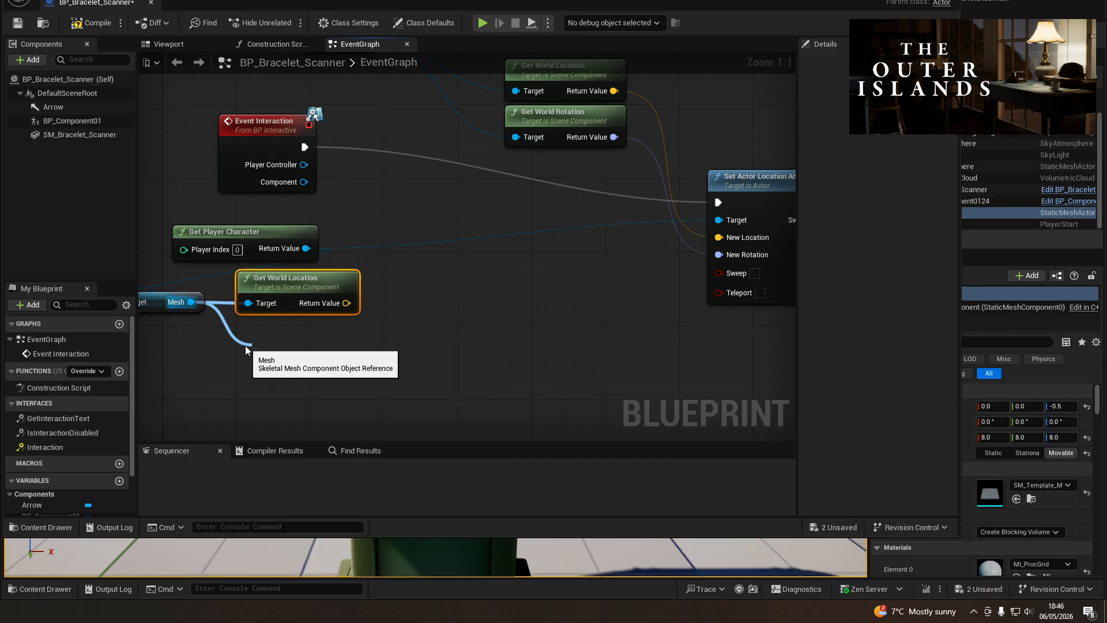
- Promote the return value of the Mesh's Get World Location to a variable named v_loc
right_drag(276, 322, 431, 371)
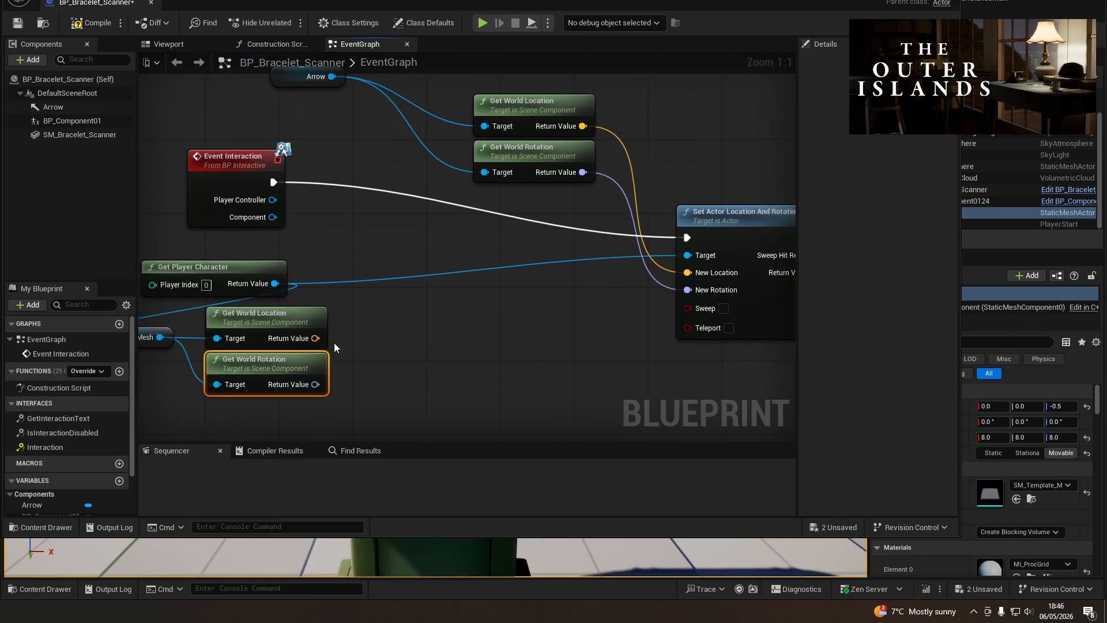
drag(315, 338, 376, 339)
click(417, 369)
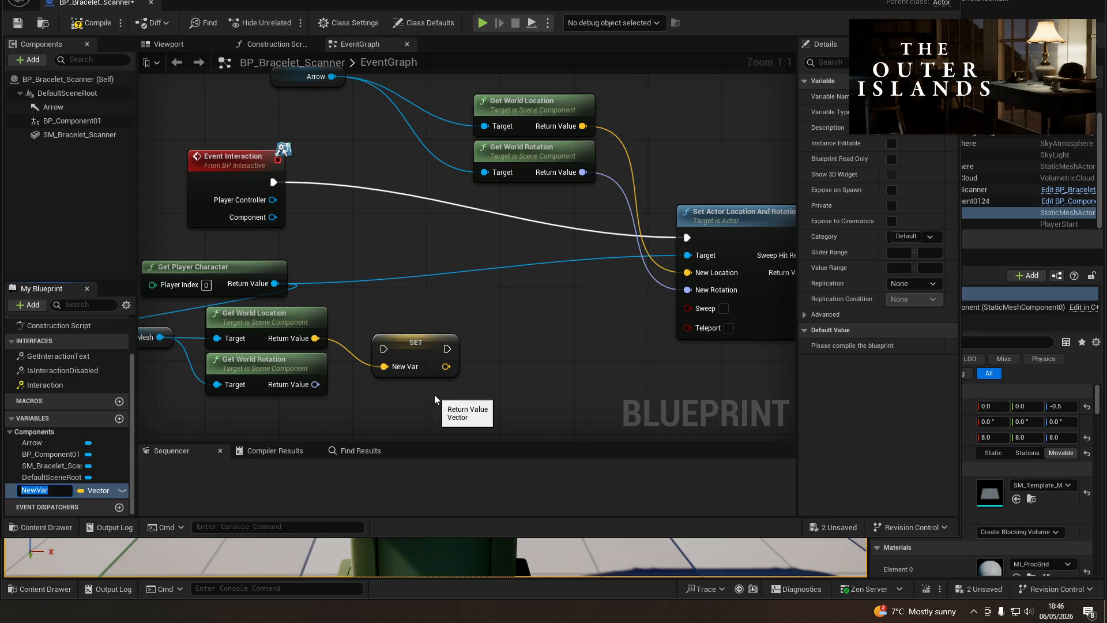
text(f)
key(BackSpace)
text(v_loc)
key(Return)
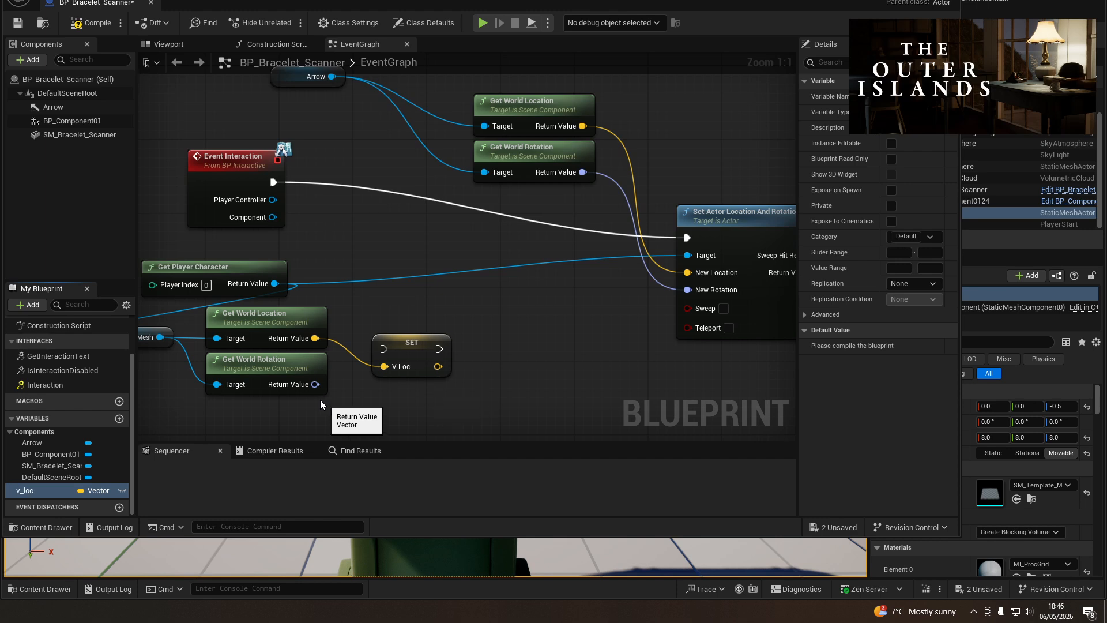
- Promote the Mesh's Get World Rotation result to a variable named r_rot, and stack the two SET nodes beside the getters
drag(316, 384, 385, 404)
click(434, 229)
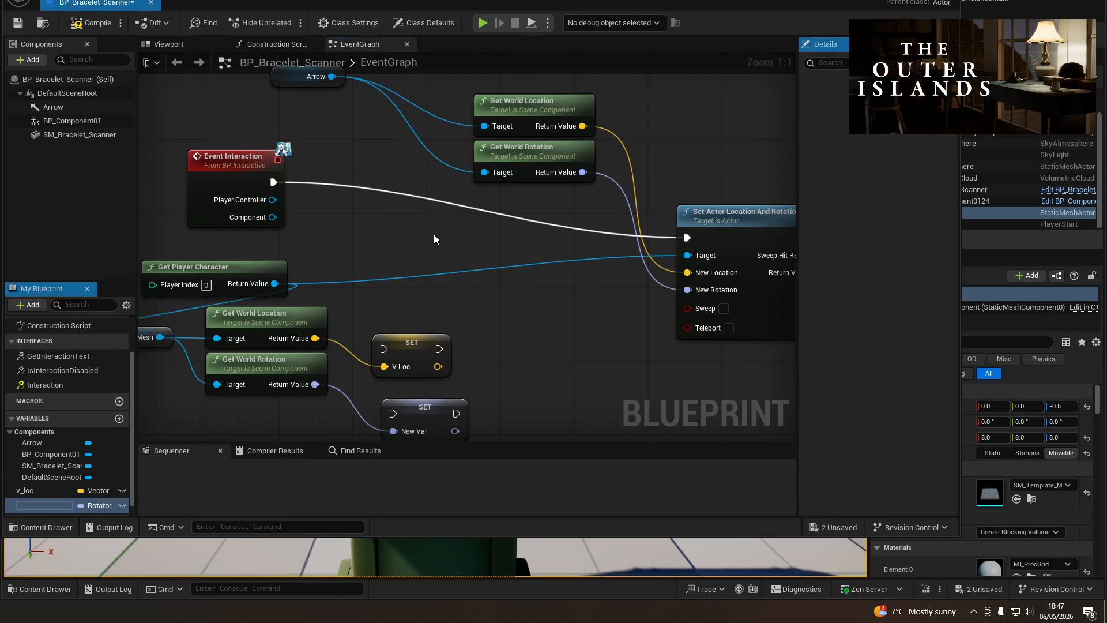
text(r_rot)
key(Return)
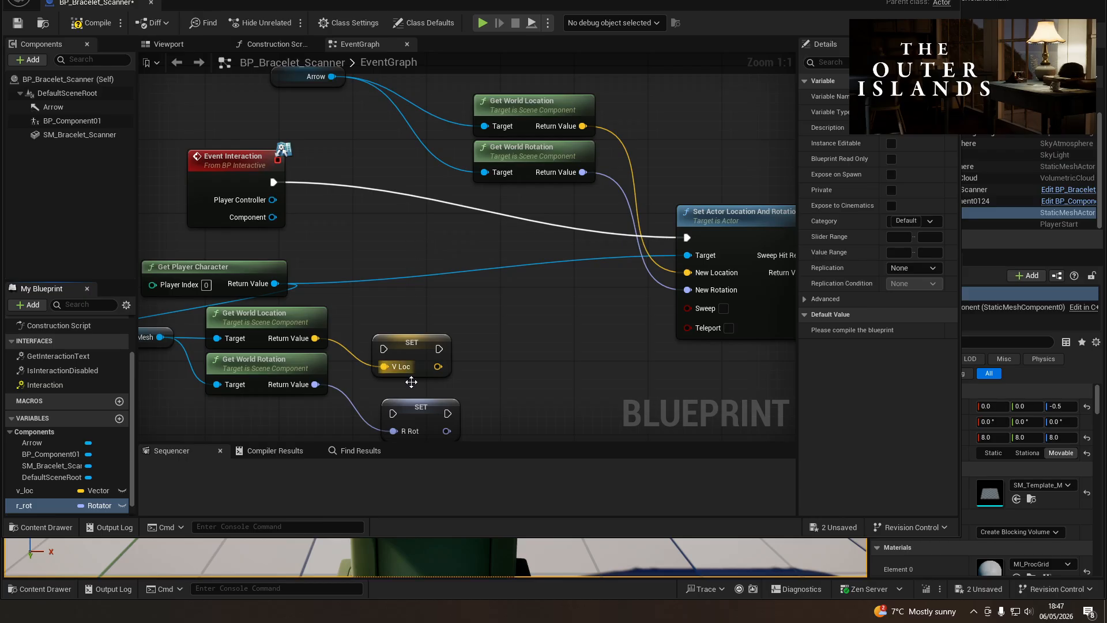
drag(375, 318, 413, 357)
click(383, 370)
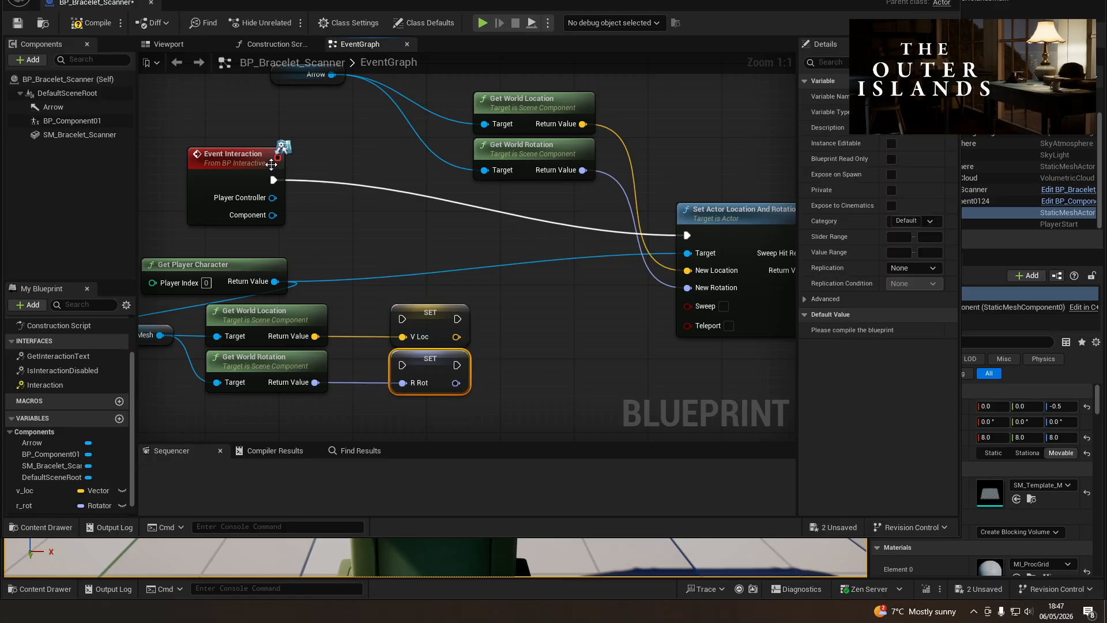
- Connect Event Interaction's execution to SET V Loc and chain it on to SET R Rot
drag(271, 180, 397, 317)
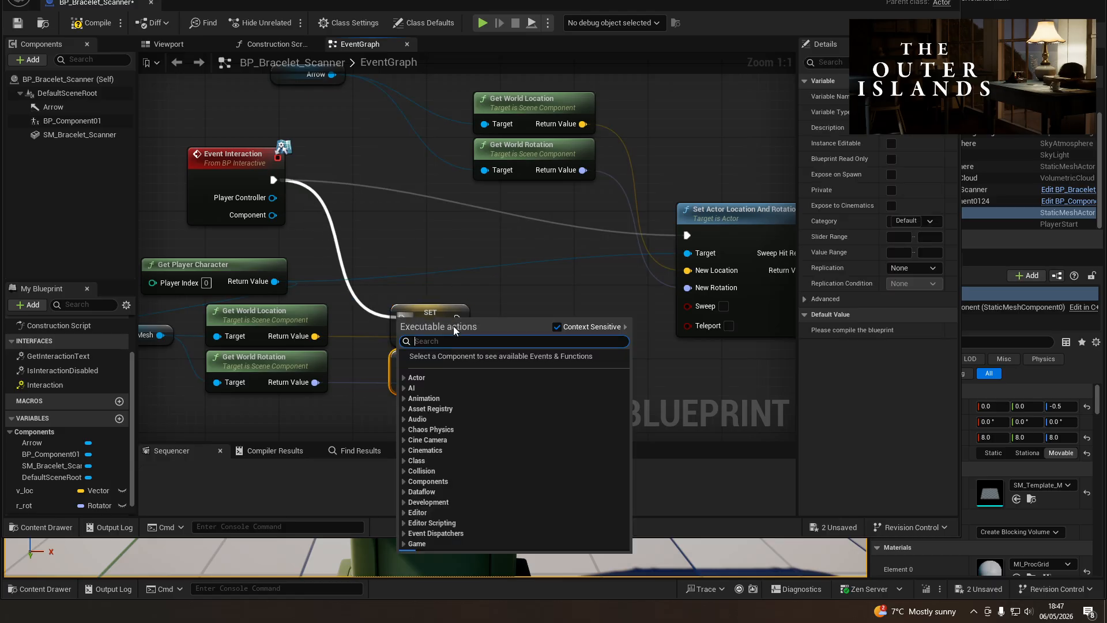
click(473, 292)
mouse_move(273, 180)
mouse_down()
mouse_move(296, 181)
mouse_move(274, 182)
mouse_up()
drag(457, 318, 400, 368)
- Move the Set Actor Location And Rotation node farther from the SET nodes to make room in the graph
right_drag(491, 296, 532, 286)
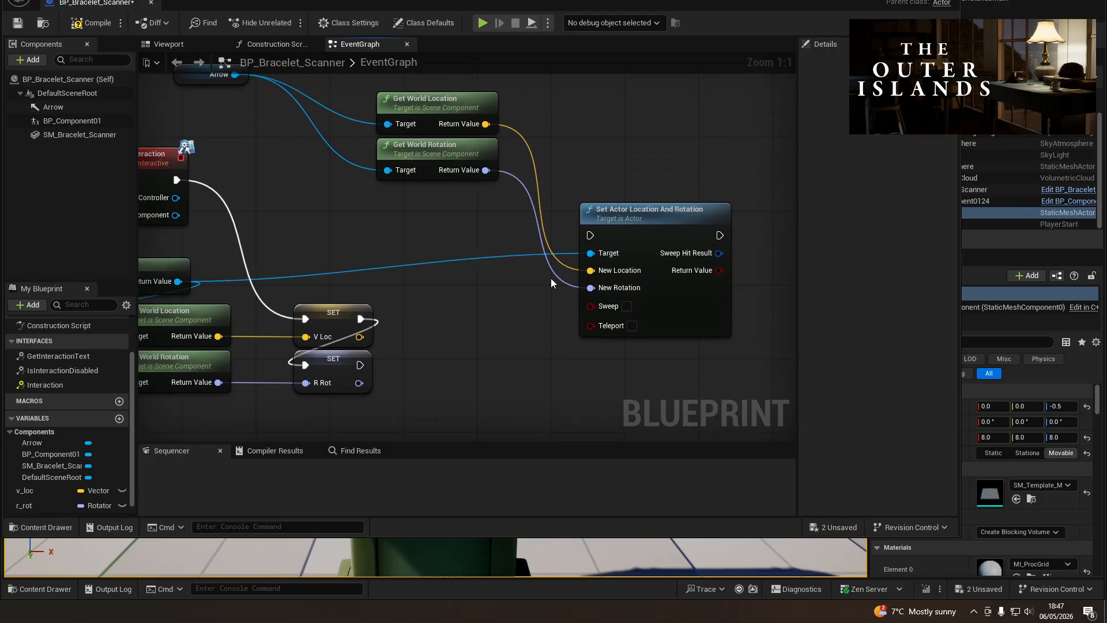
drag(666, 212, 731, 232)
right_drag(546, 302, 508, 267)
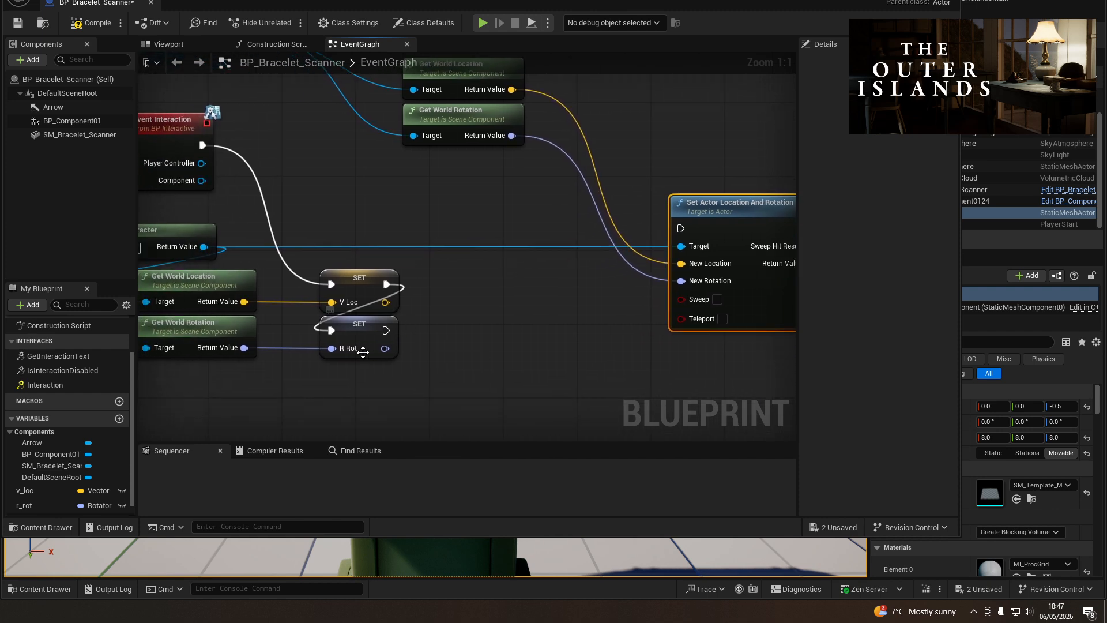
right_drag(481, 343, 394, 410)
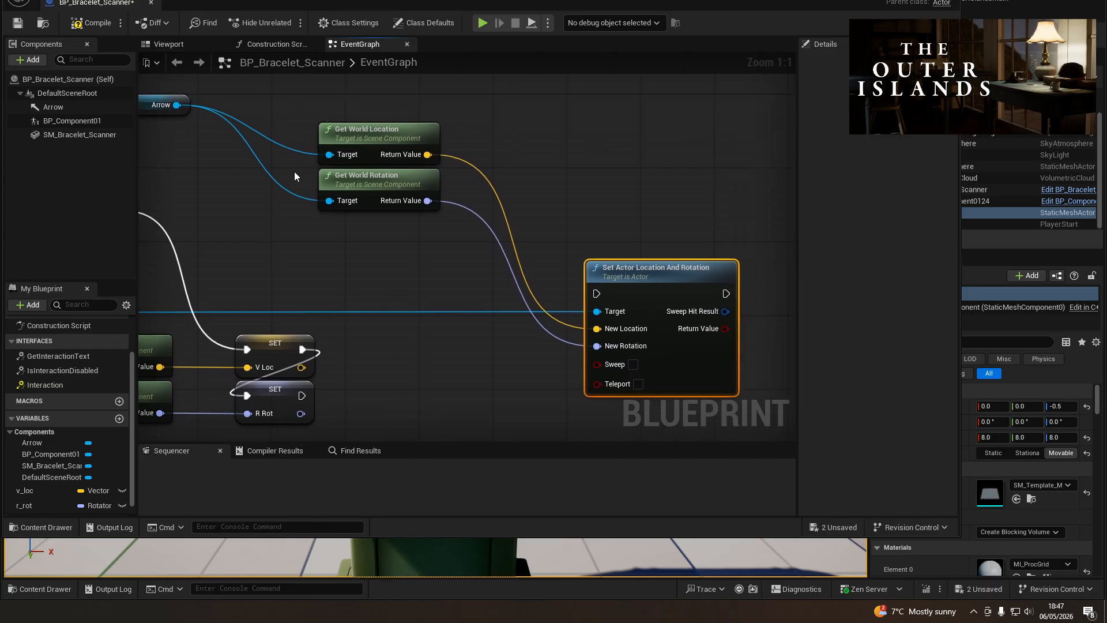
right_drag(427, 403, 364, 282)
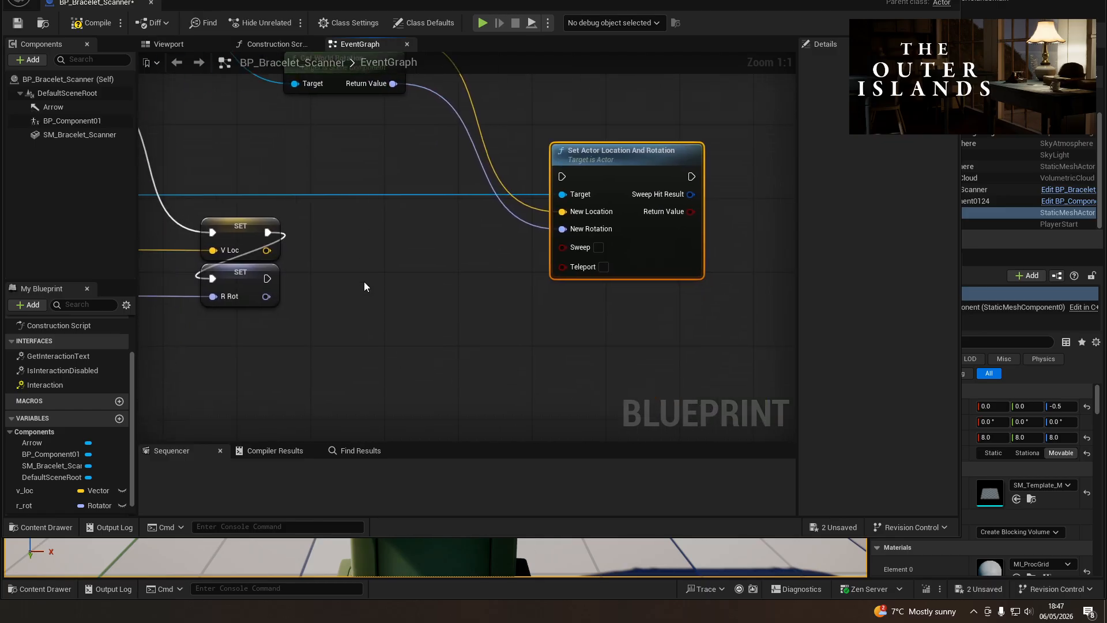
right_click(364, 282)
text(timeline)
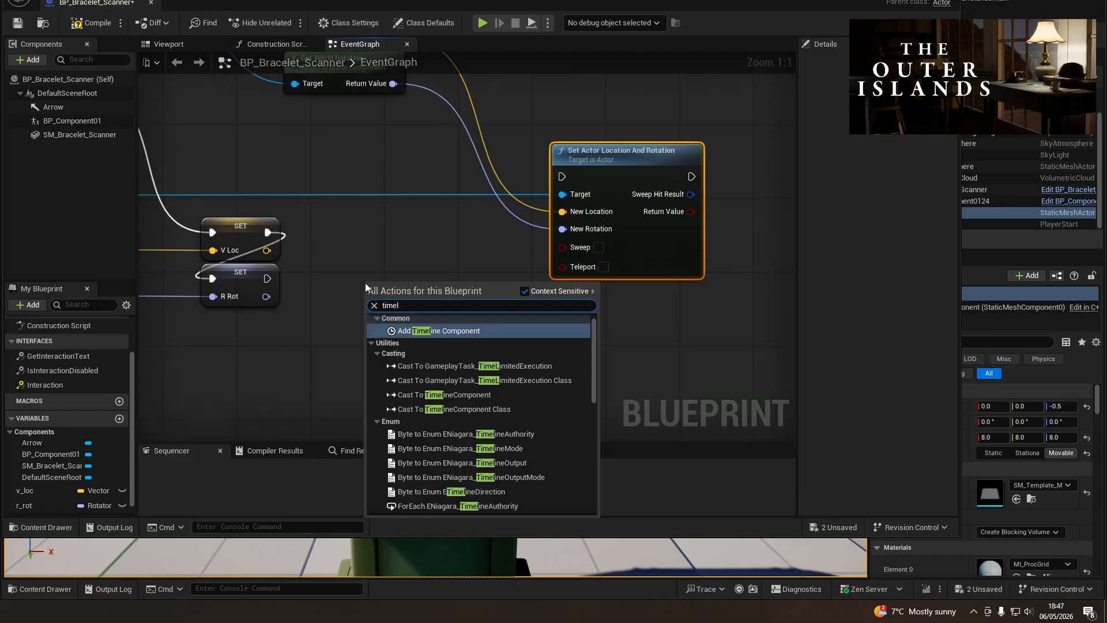
key(Return)
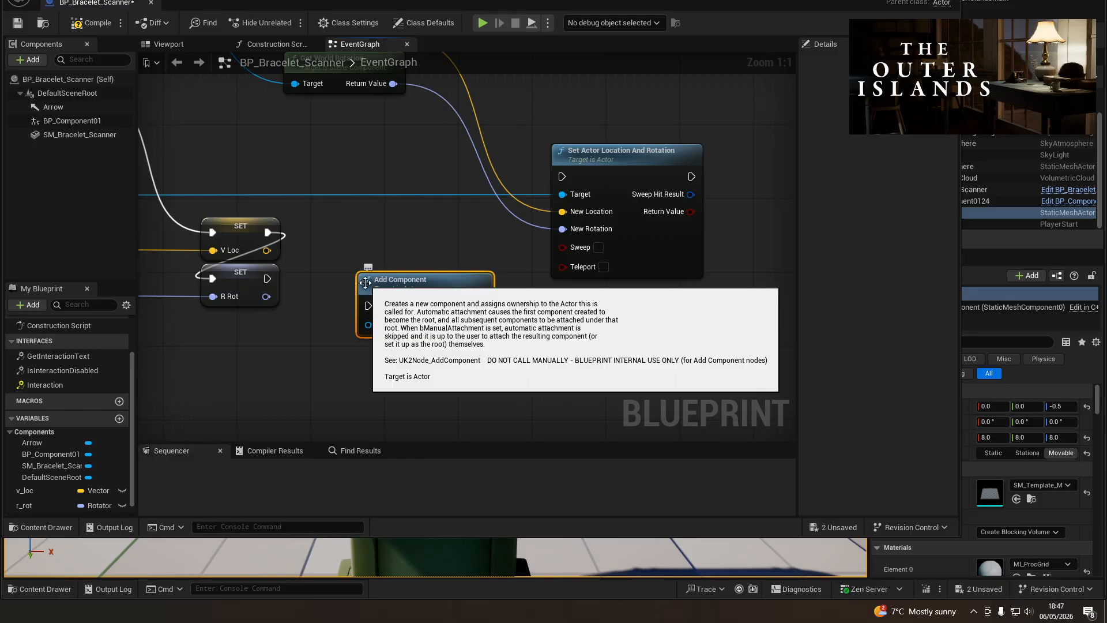
key(Delete)
- Add a Timeline node between the SET nodes and Set Actor Location And Rotation, and open it for editing
right_click(417, 283)
text(add timeline)
key(Down)
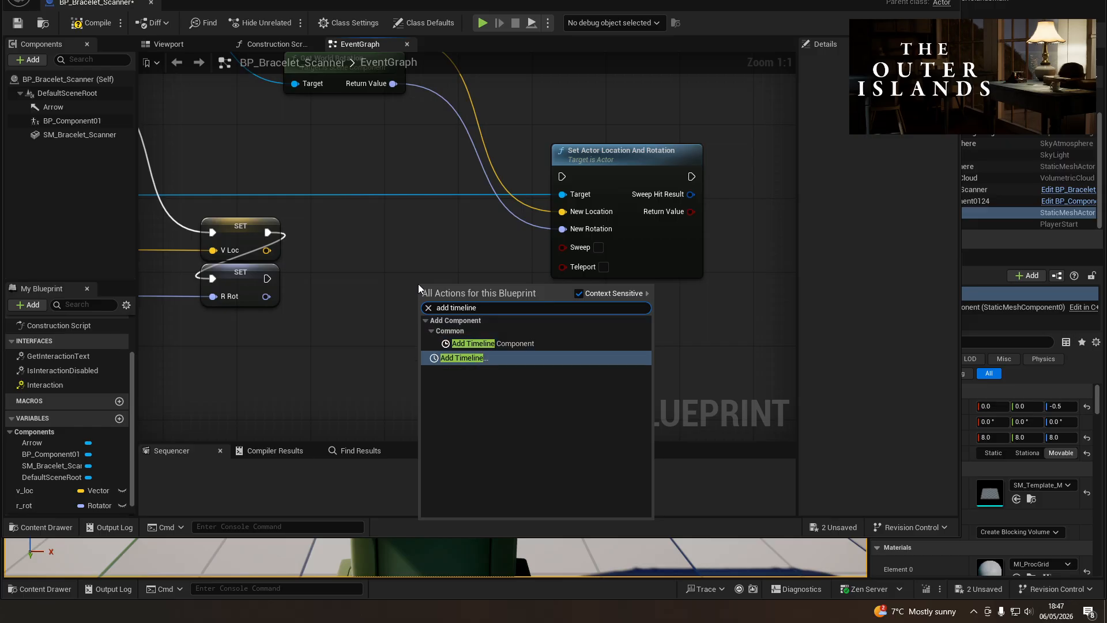
key(Return)
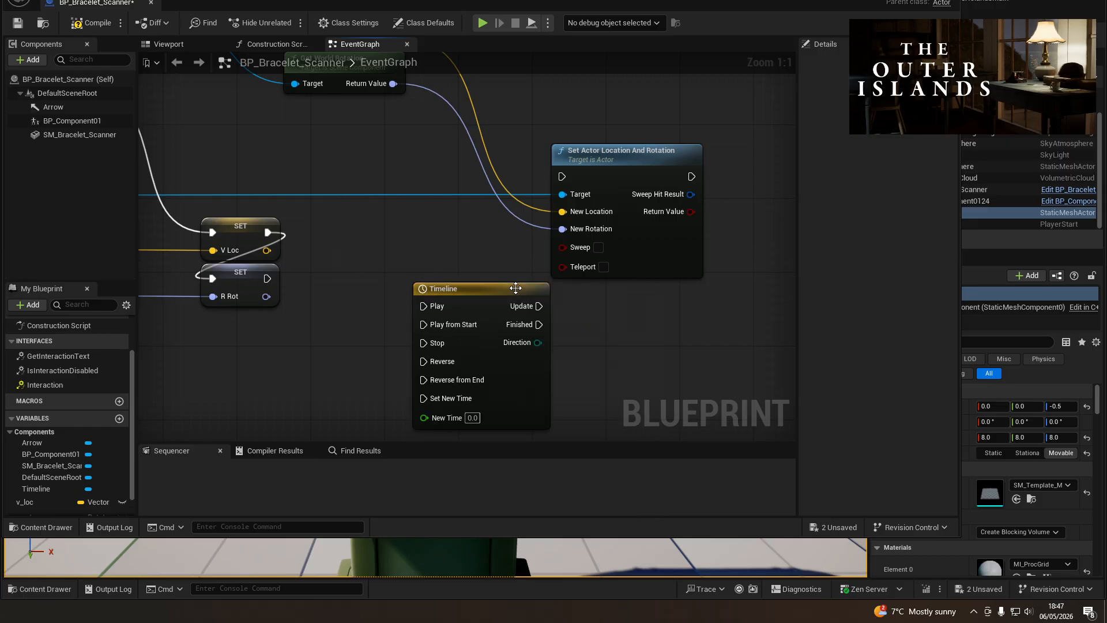
drag(511, 292, 444, 259)
double_click(445, 257)
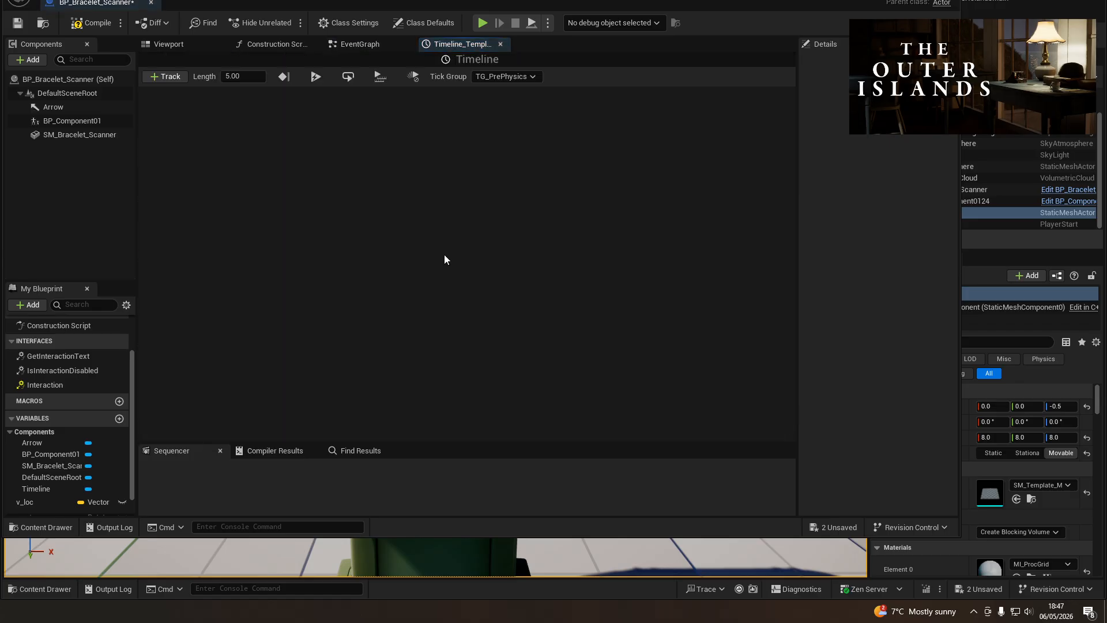
- Set the Timeline's length to 1.5 seconds and add a float track
click(232, 77)
text(1.5)
key(Tab)
click(170, 78)
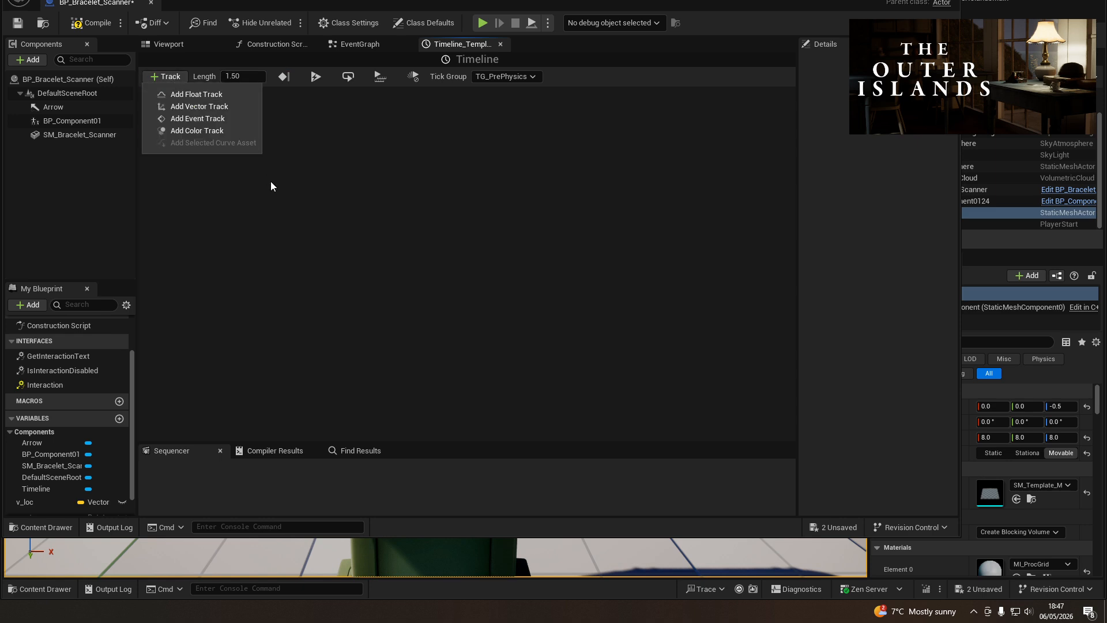
click(168, 94)
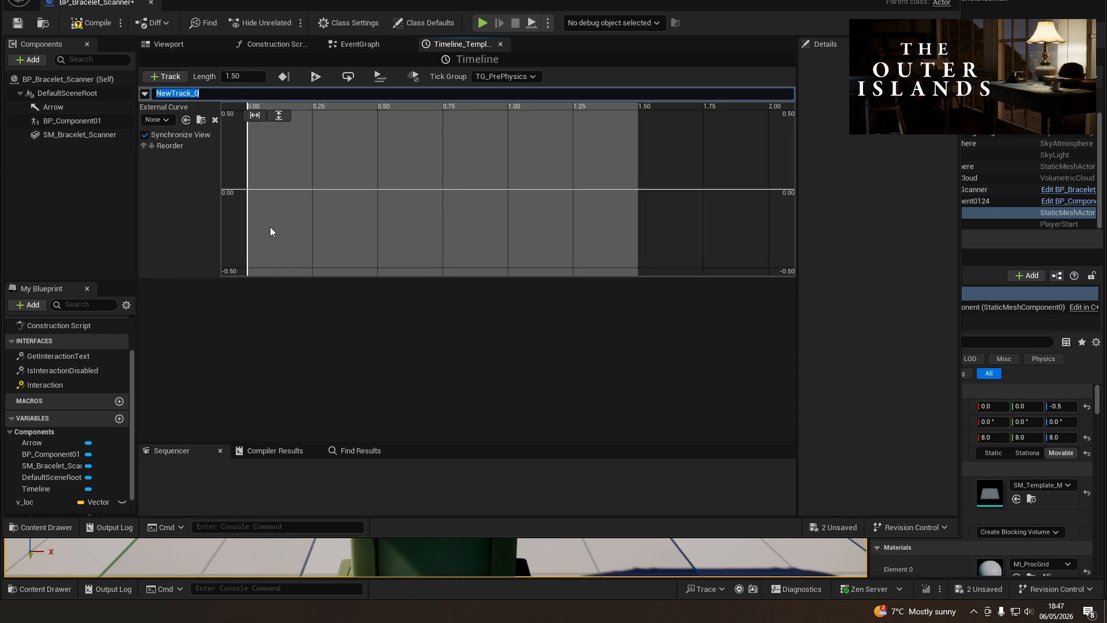
- Add two keys to the float track's curve and set the earlier one to time 0, value 0
shift+click(423, 179)
shift+click(319, 168)
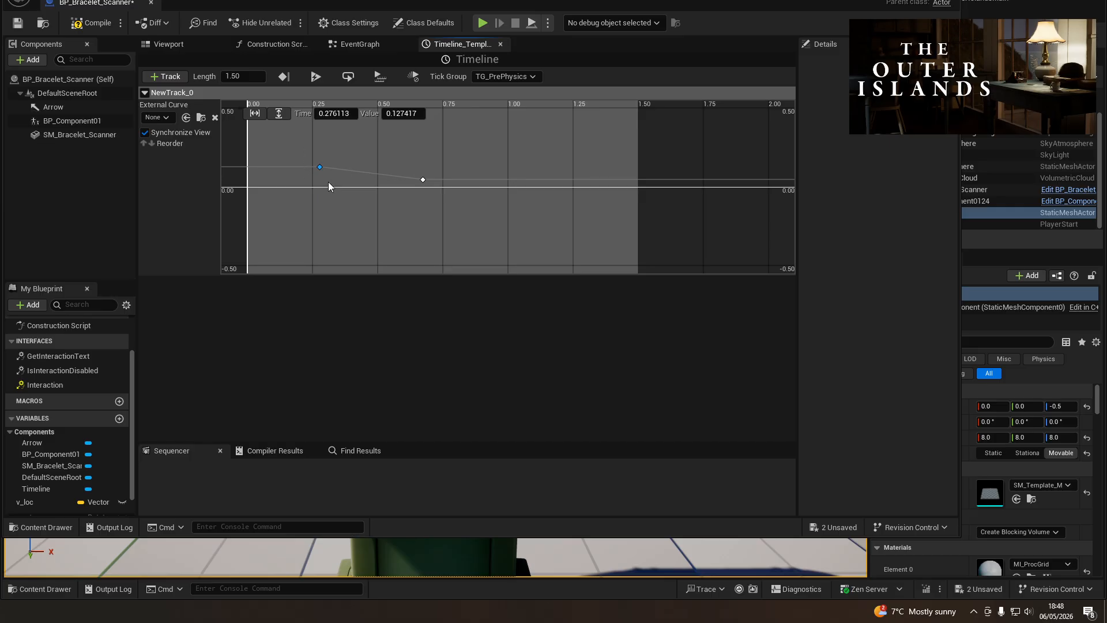
click(333, 114)
text(0)
key(Tab)
text(0)
key(Return)
- Set the float curve's second key to time 1.5 and value 1
click(424, 180)
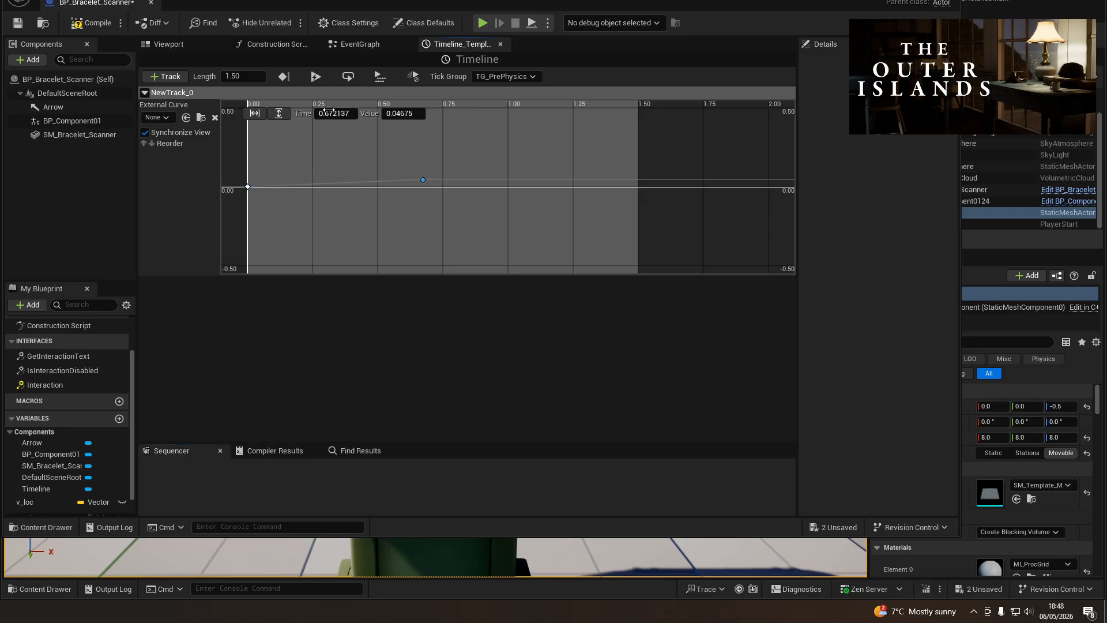
text(1.5)
key(Tab)
text(1)
key(Return)
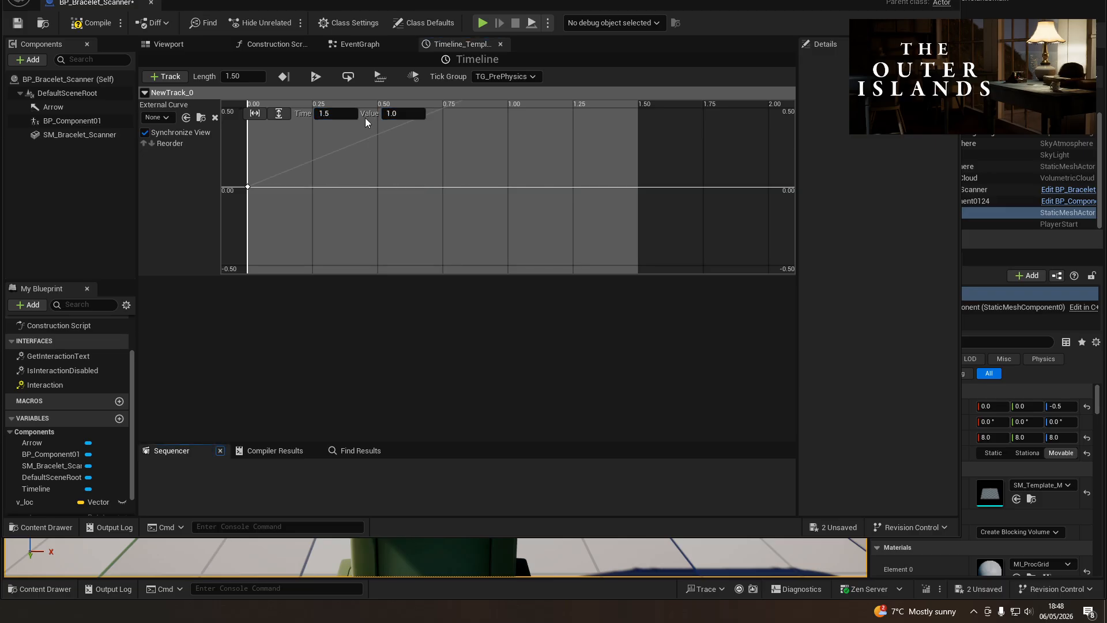
- Save the BP_Bracelet_Scanner Blueprint and close the Timeline editor to return to the event graph
right_drag(492, 154, 483, 218)
scroll(483, 218, down, 2)
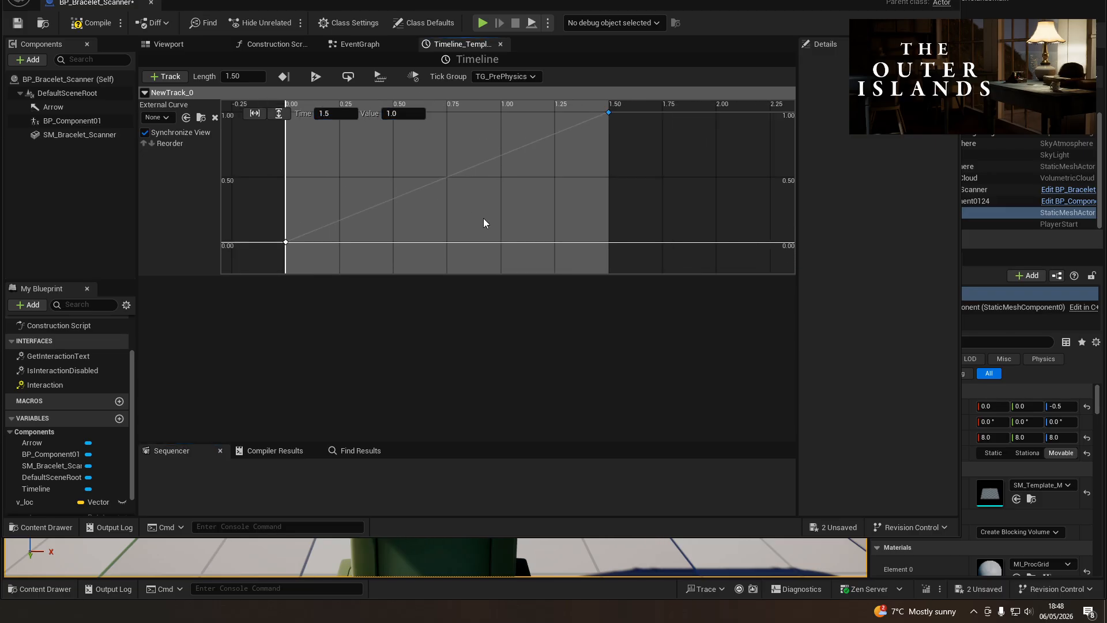
scroll(482, 216, down, 2)
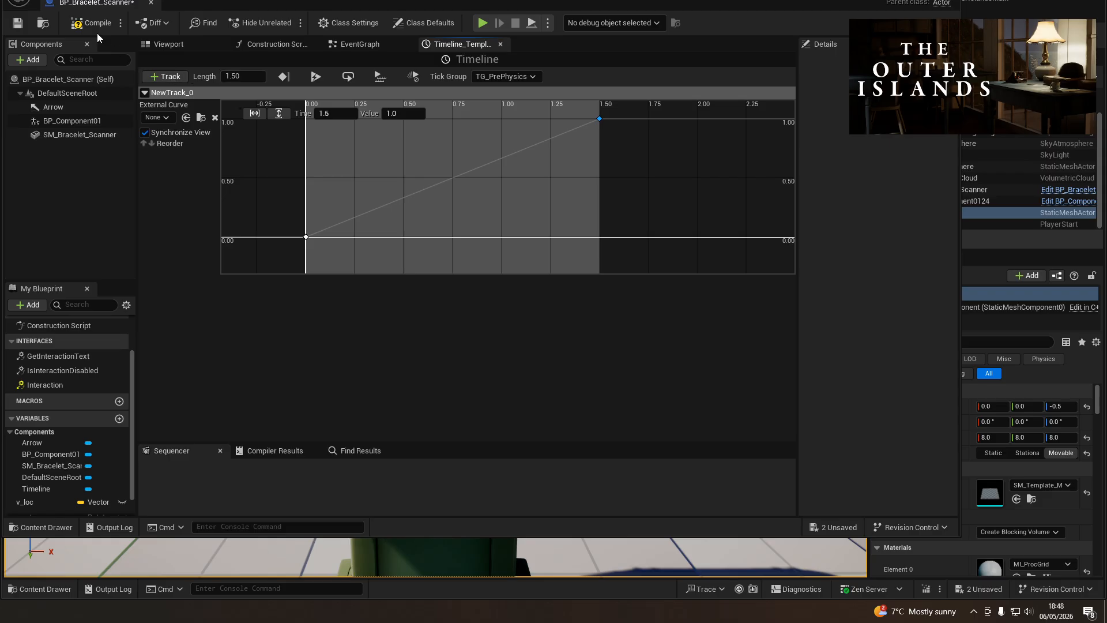
click(18, 24)
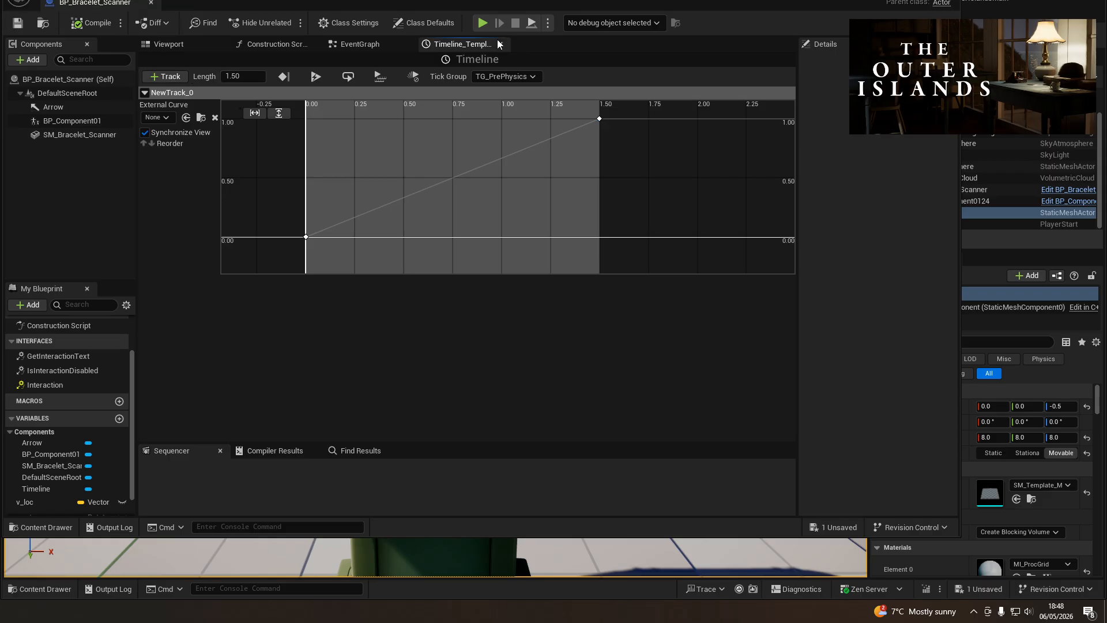
click(499, 44)
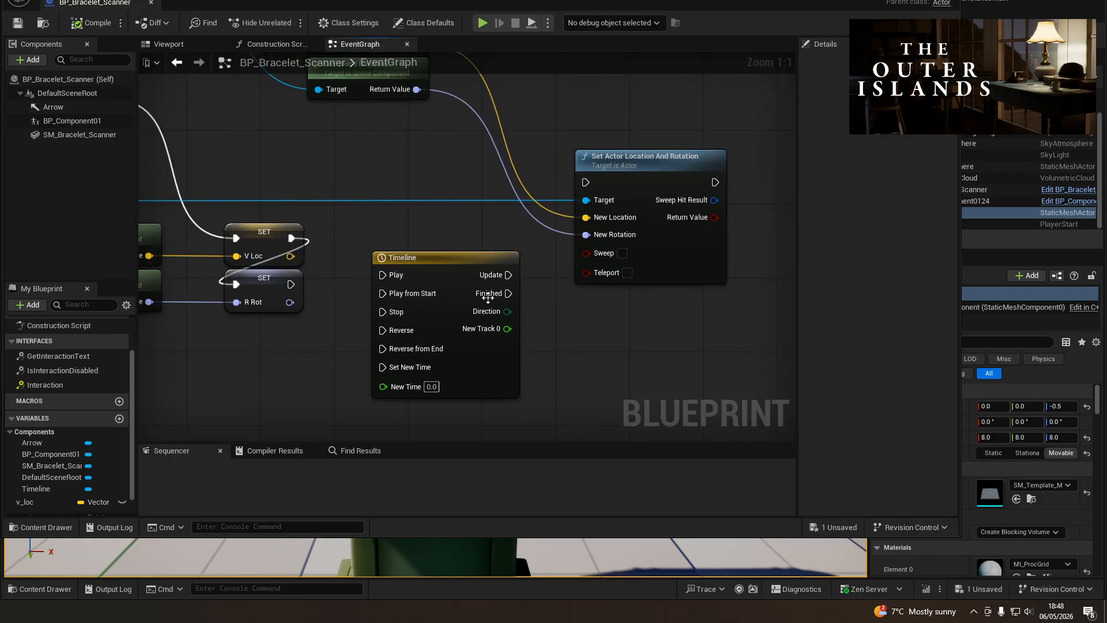
- Move the Timeline node closer to the SET nodes and Set Actor Location And Rotation farther away, leaving a gap between them
drag(439, 257, 412, 221)
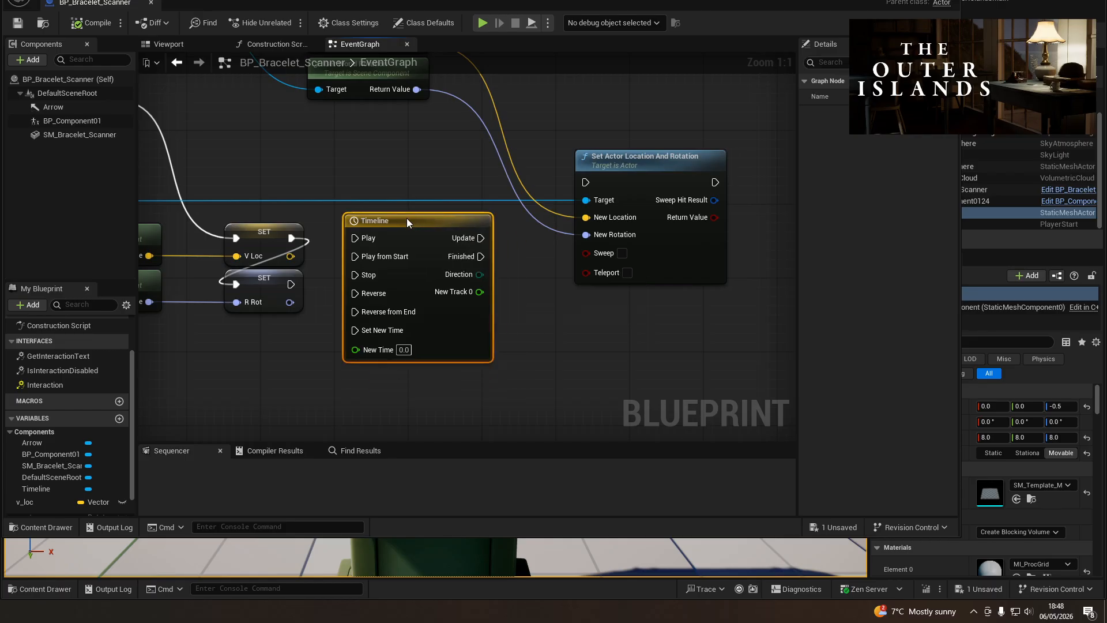
drag(630, 158, 732, 156)
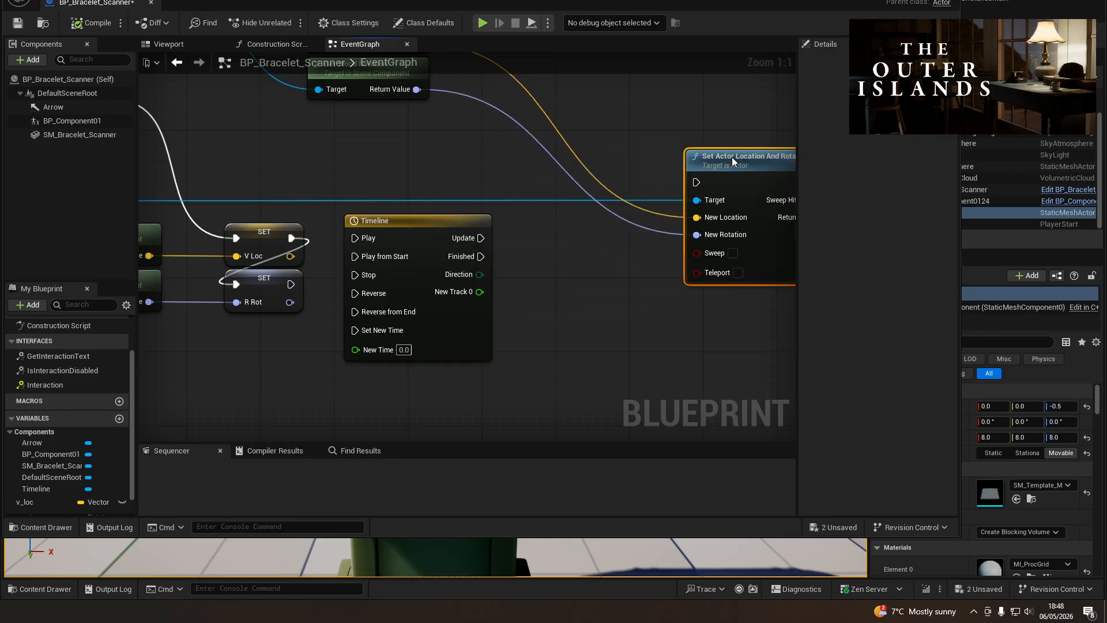
- Disconnect the New Location and New Rotation inputs of Set Actor Location And Rotation, and run the node from the Timeline's Update output
right_drag(635, 286, 609, 260)
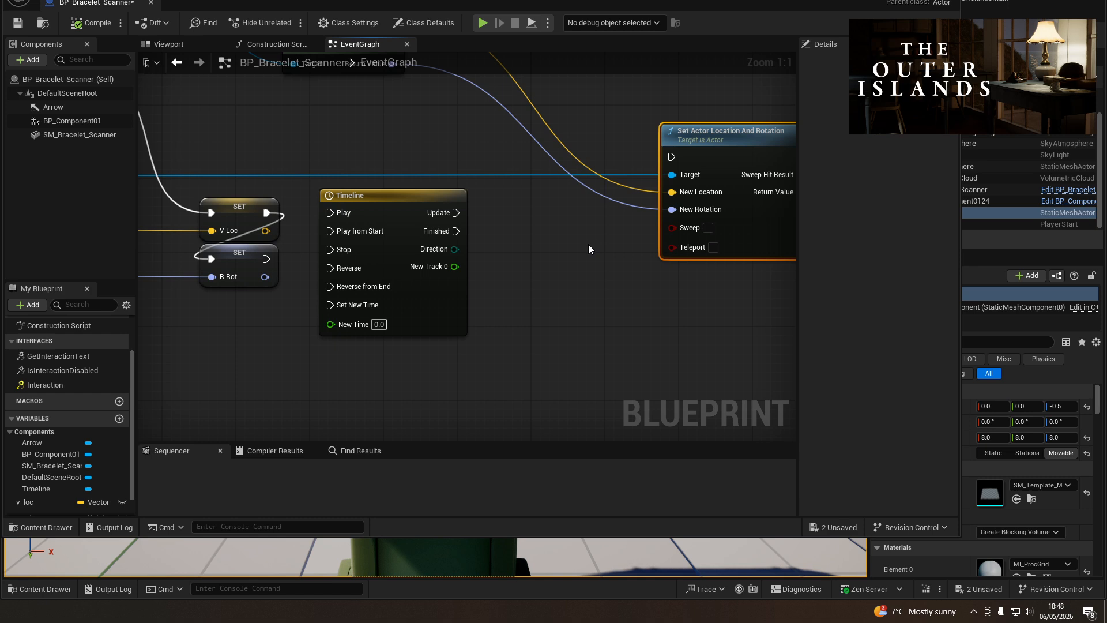
right_drag(585, 248, 601, 301)
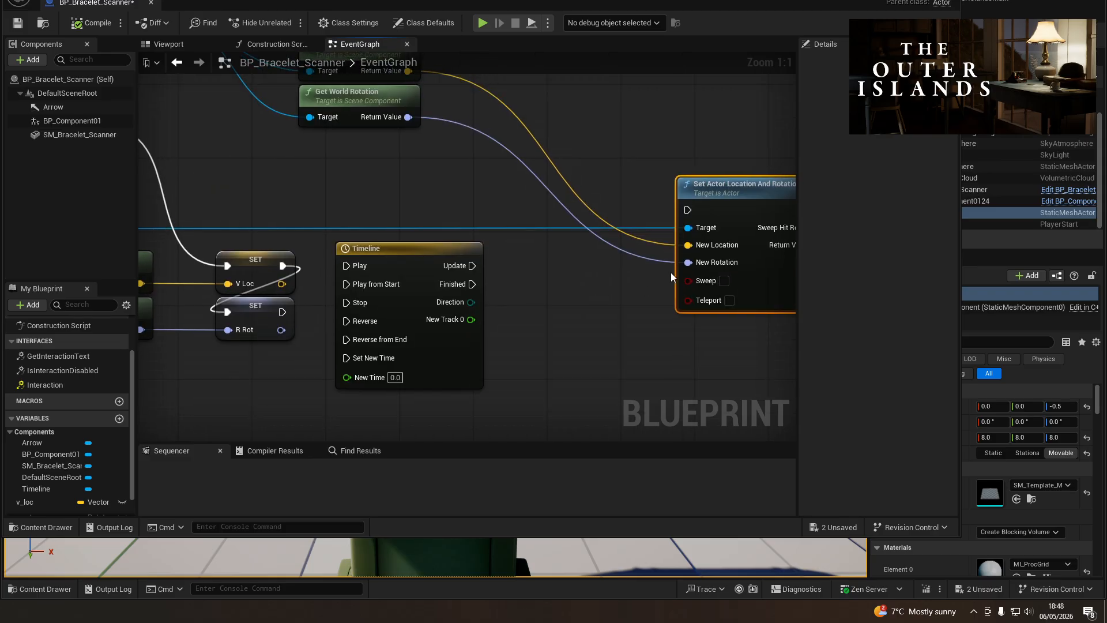
alt+click(687, 244)
alt+click(687, 282)
drag(471, 266, 687, 210)
right_drag(650, 308, 559, 276)
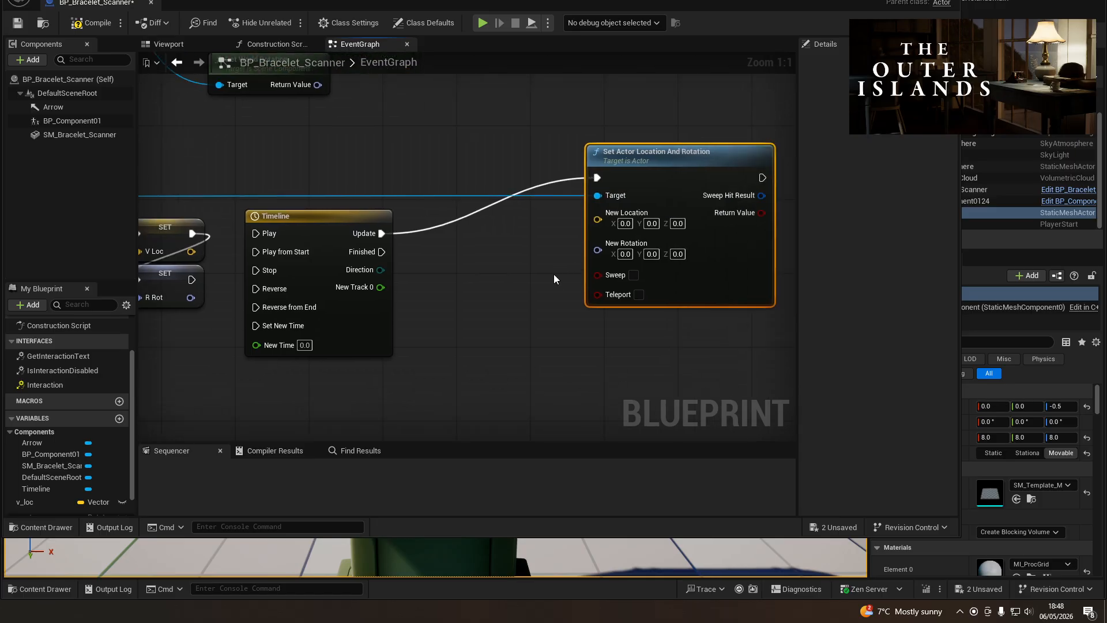
- Add a float Lerp node between the Timeline and Set Actor Location And Rotation
right_drag(433, 318, 440, 311)
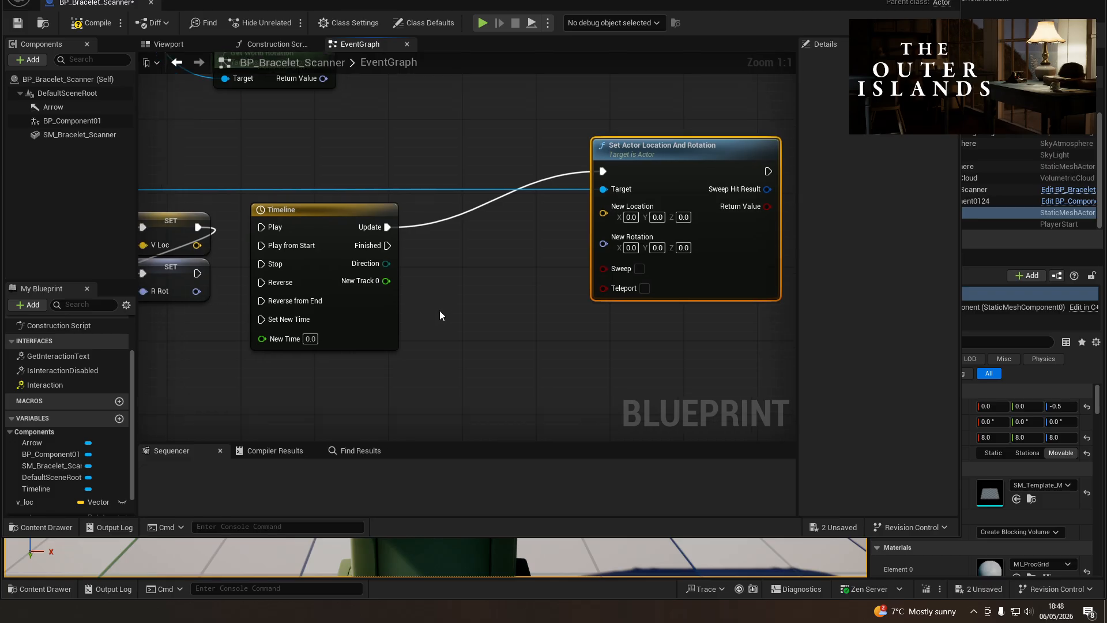
right_click(440, 310)
text(le)
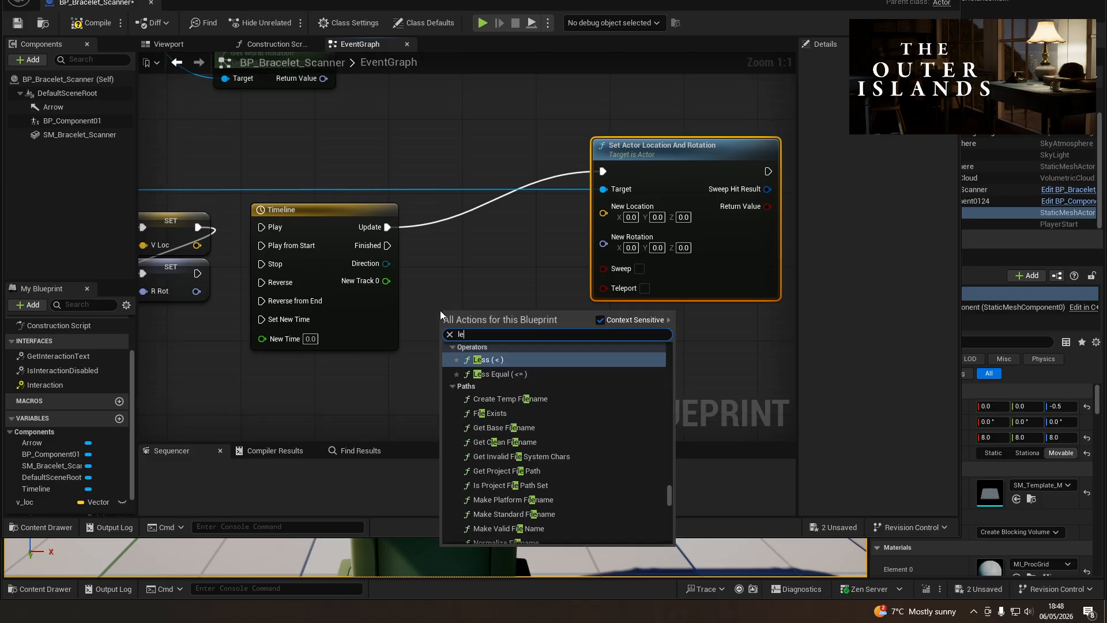
text(rp)
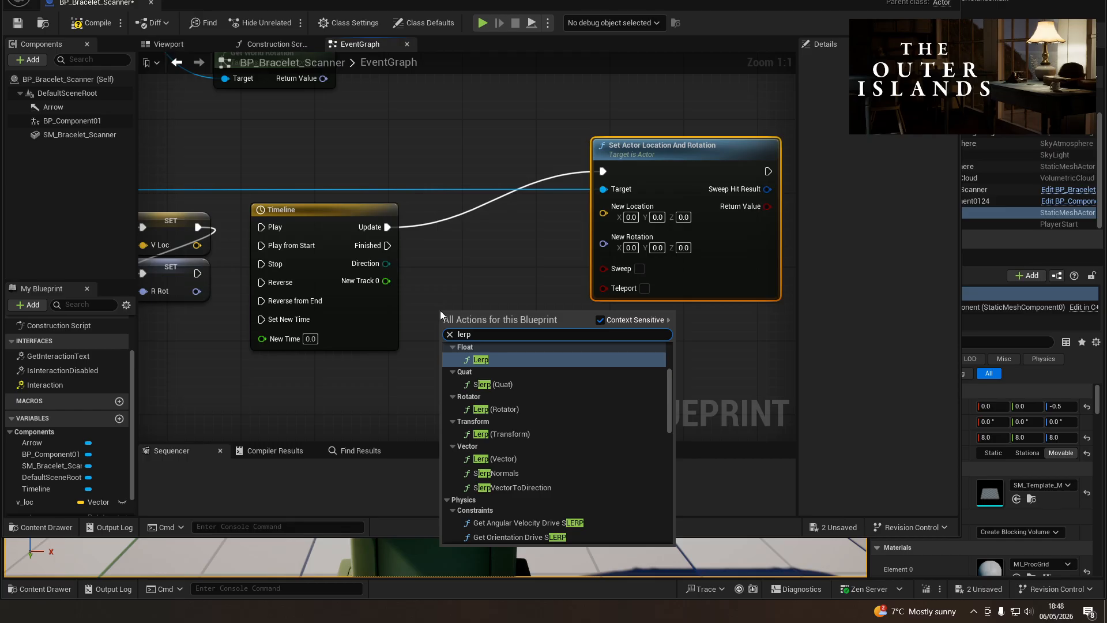
click(503, 360)
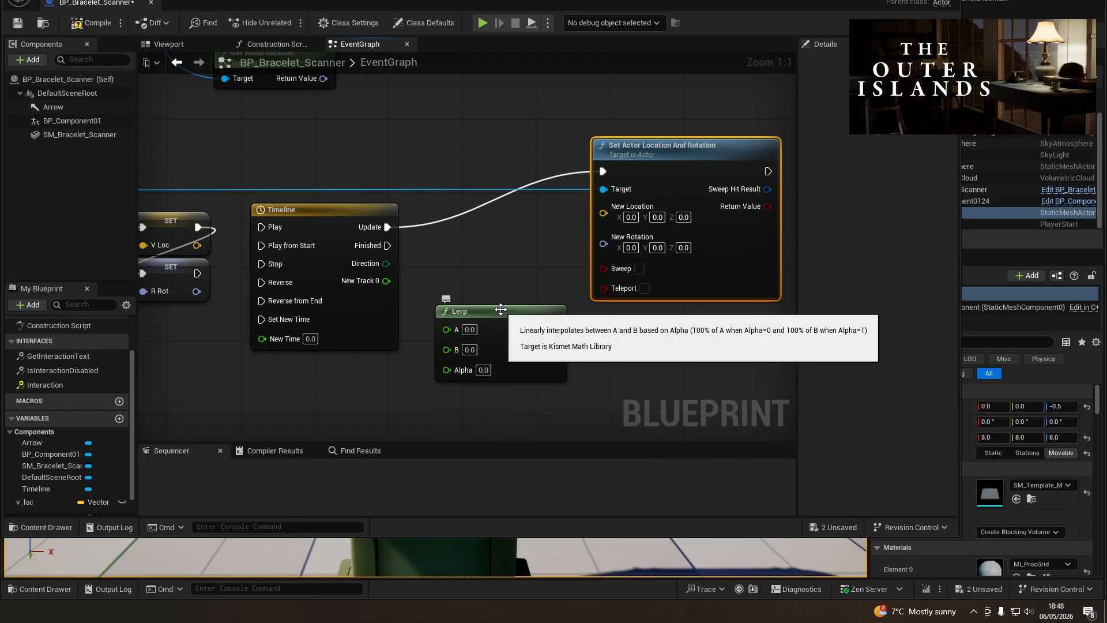
drag(500, 310, 509, 282)
- Space out the graph by moving Set Actor Location And Rotation farther from the Timeline and the Lerp and R Rot SET nodes lower
drag(625, 201, 707, 190)
drag(539, 287, 557, 366)
right_drag(471, 384, 513, 309)
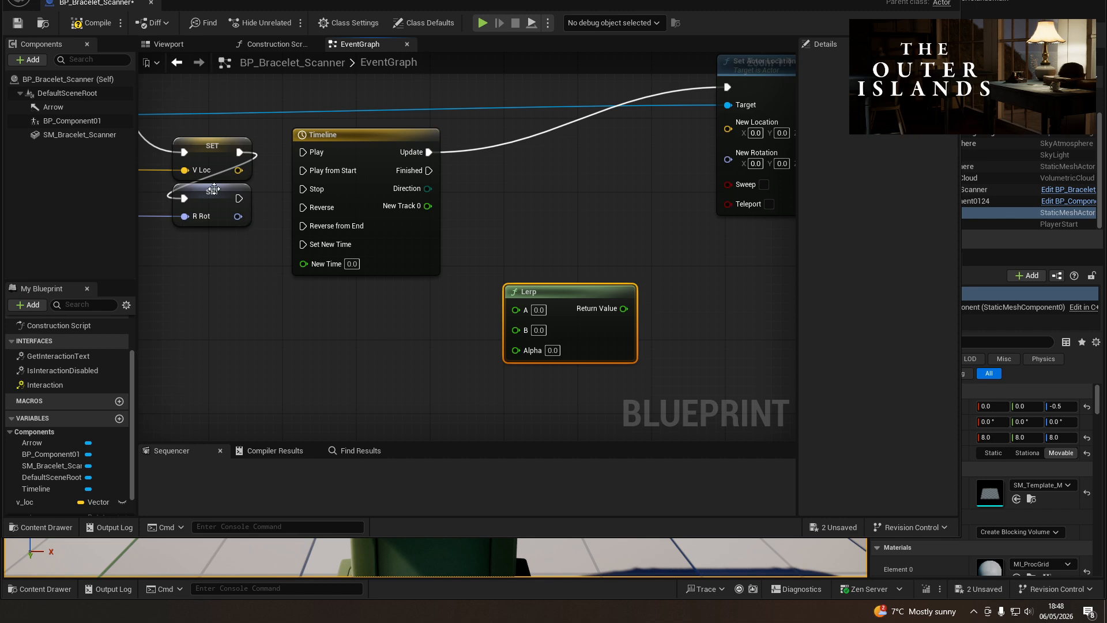
drag(214, 189, 220, 298)
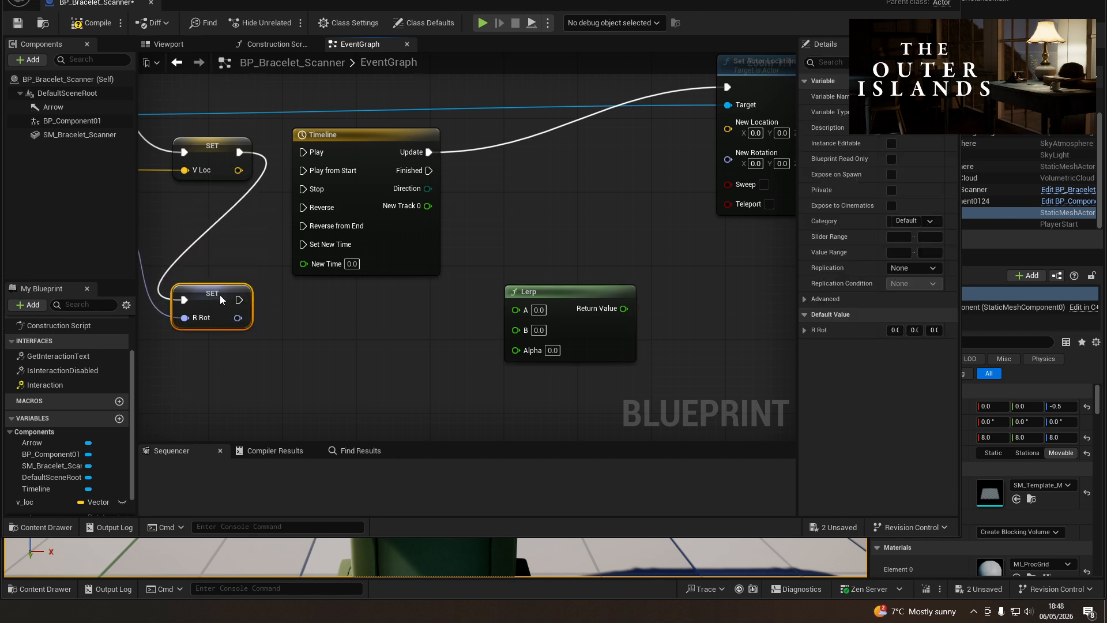
- Try to change the float Lerp's A pin type and connect the R Rot output to it
click(555, 292)
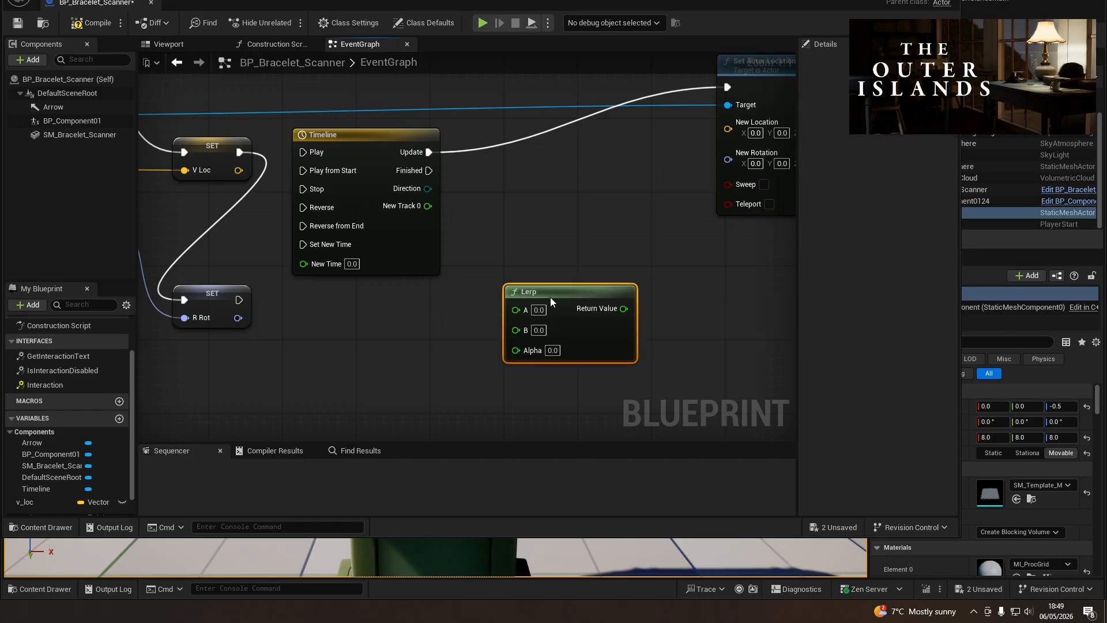
right_click(517, 310)
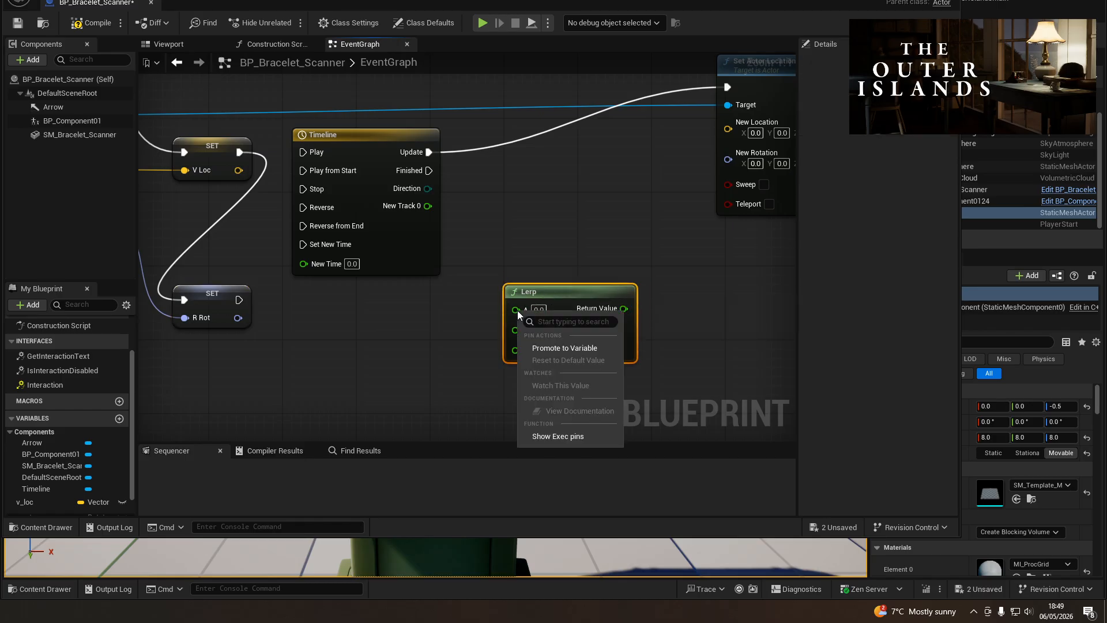
click(571, 295)
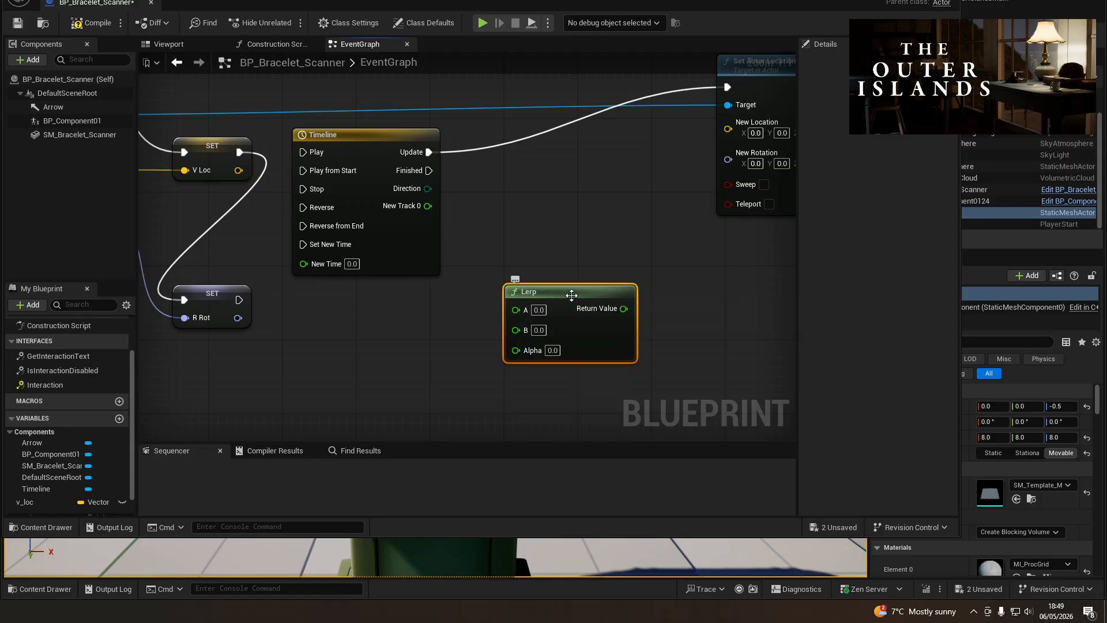
right_click(517, 309)
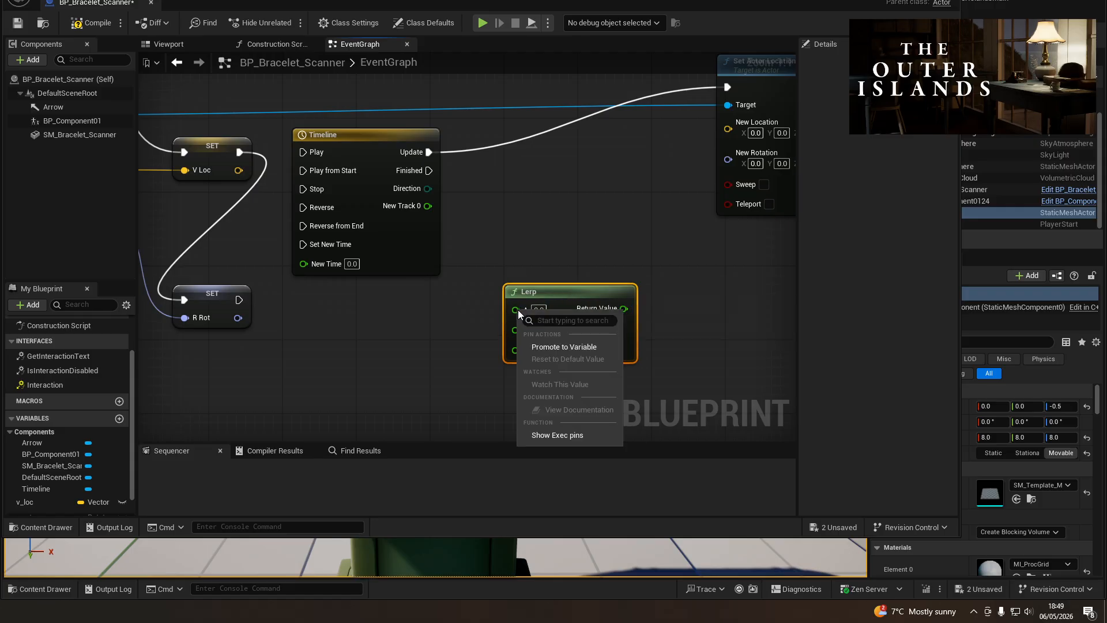
click(453, 340)
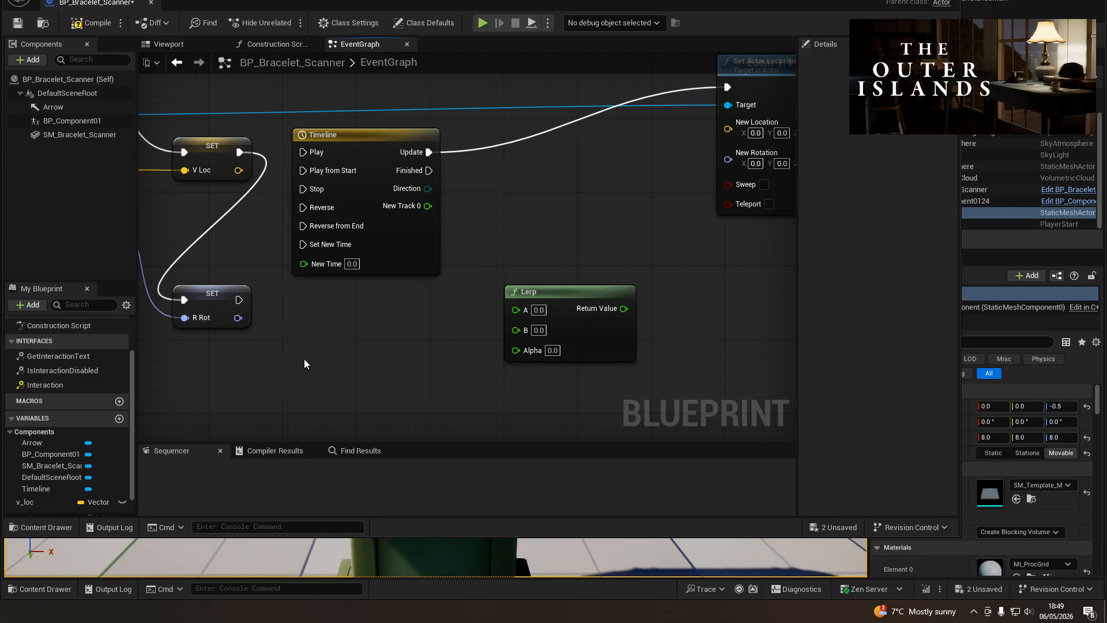
drag(240, 321, 516, 312)
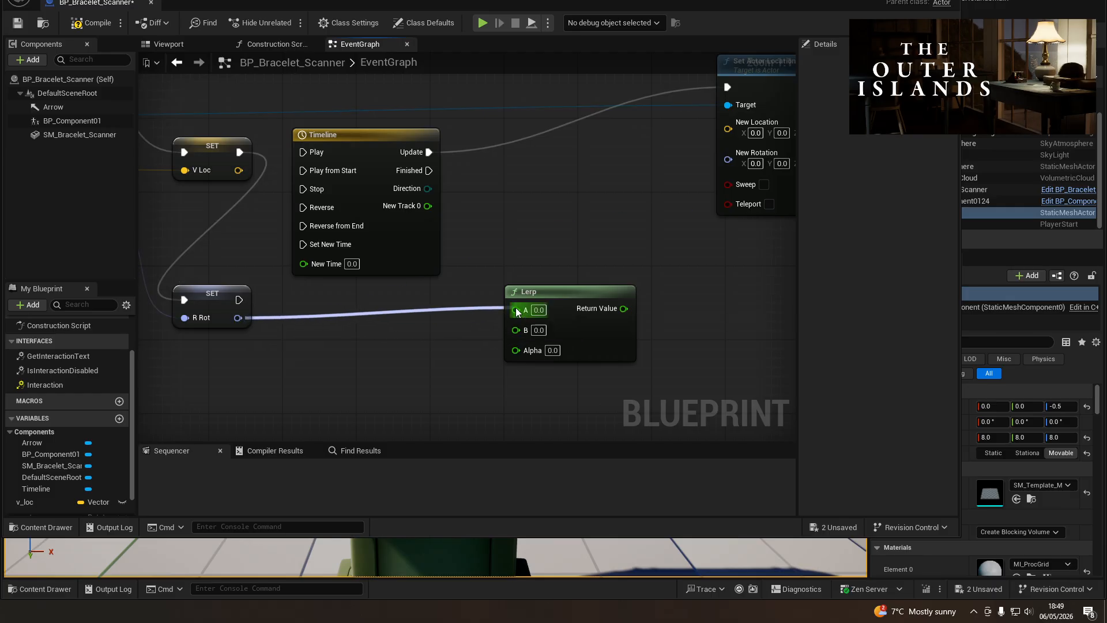
click(447, 362)
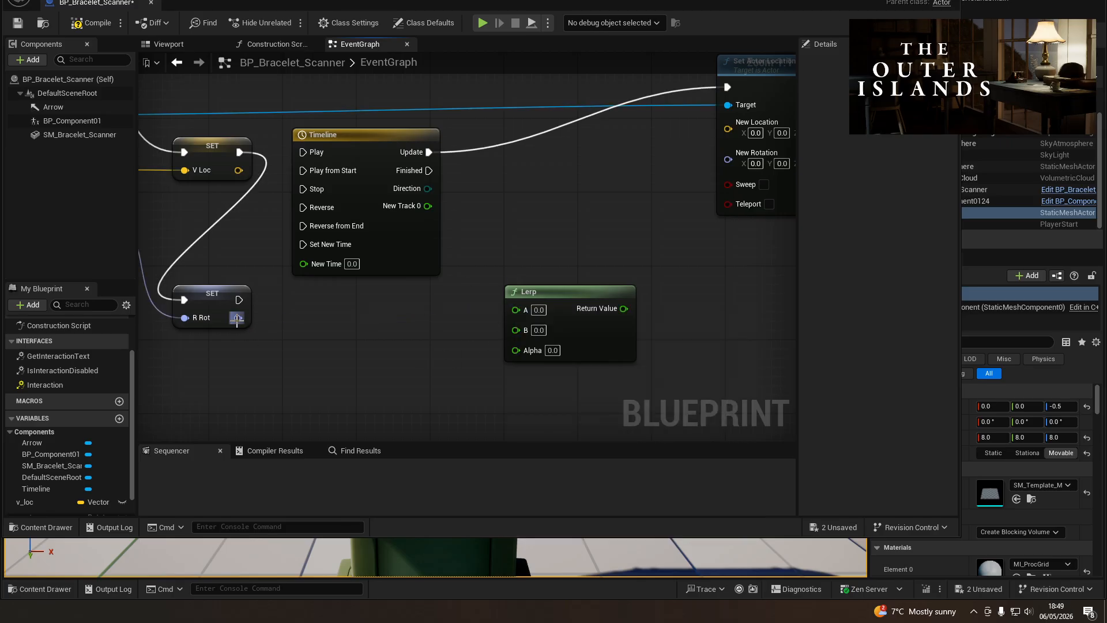
- Replace the float Lerp with a Lerp (Rotator) node whose A input takes the R Rot SET node's output
drag(236, 318, 306, 324)
text(lerp)
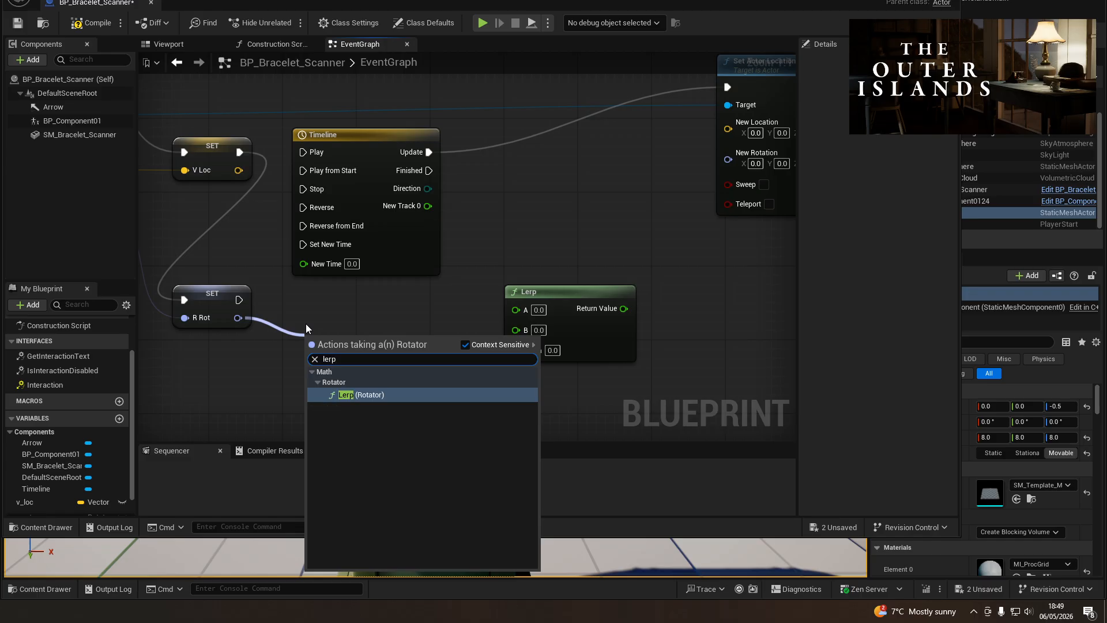
key(Return)
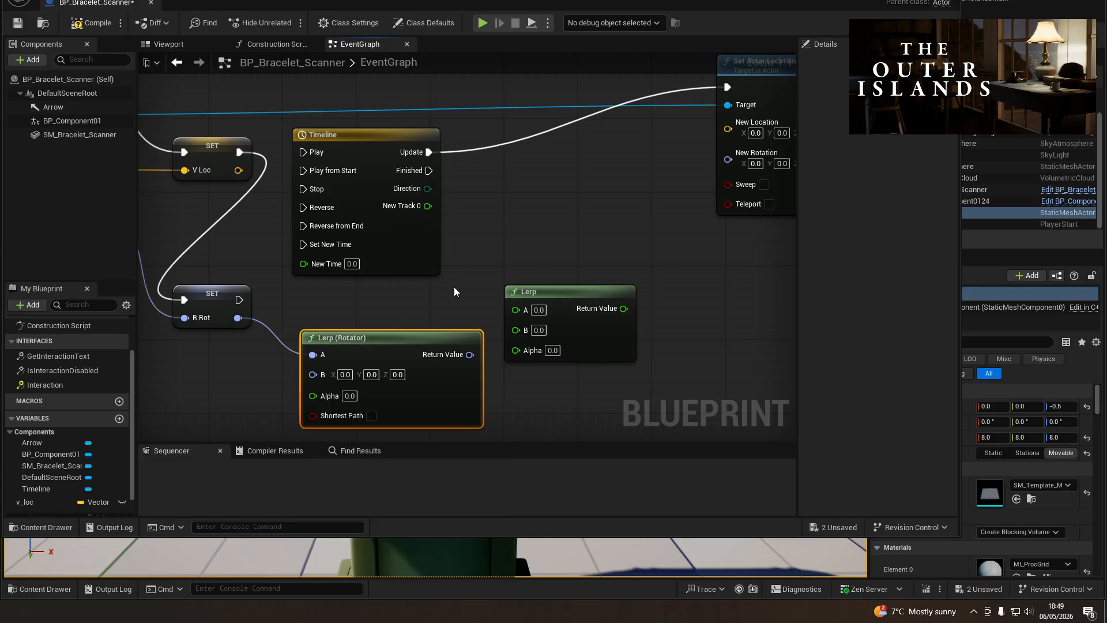
drag(488, 267, 512, 293)
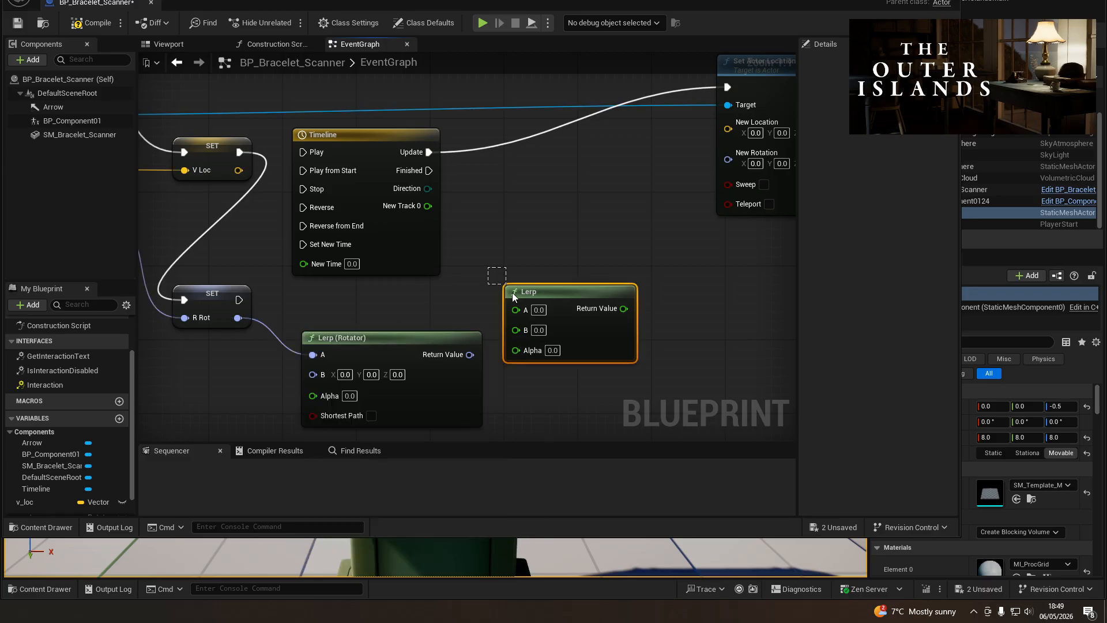
key(Delete)
drag(353, 339, 543, 295)
- Feed the Arrow's Get World Rotation into B of Lerp (Rotator), and connect its Return Value to New Rotation
scroll(543, 296, down, 2)
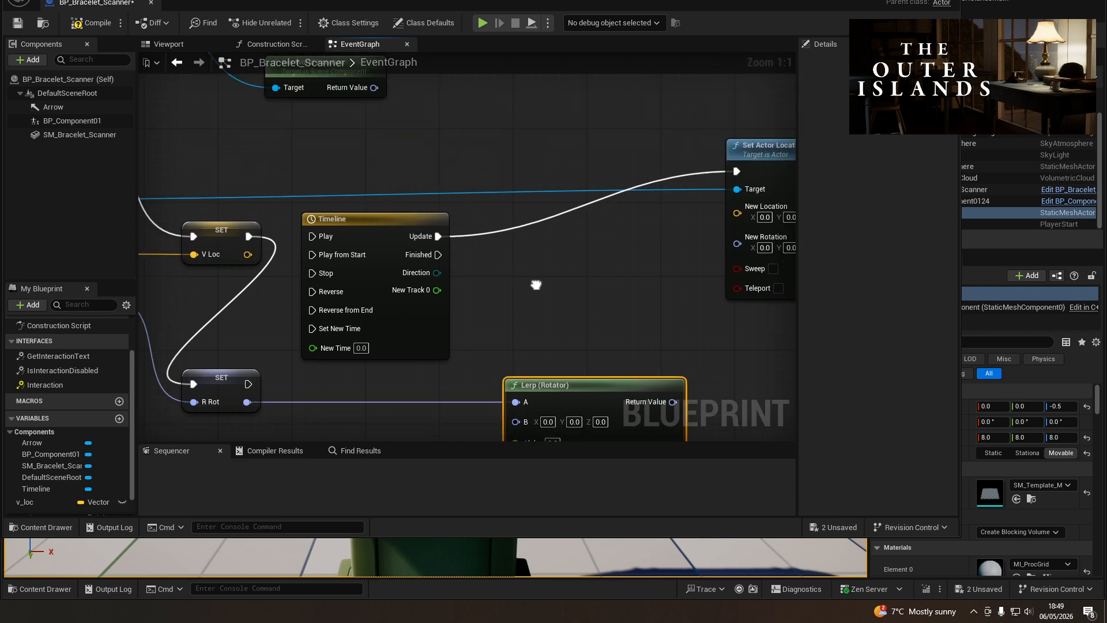
drag(413, 137, 522, 391)
right_drag(618, 366, 537, 350)
drag(536, 357, 605, 240)
right_drag(412, 217, 441, 256)
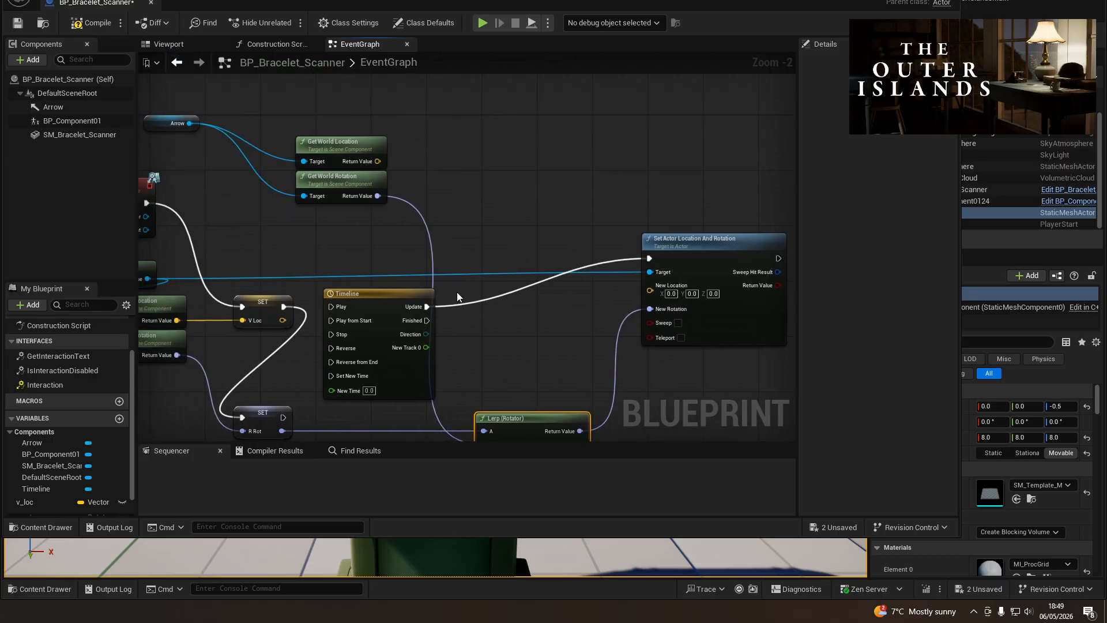
- Add a Lerp (Vector) node with V Loc connected to A and place it directly below Lerp (Rotator)
right_drag(457, 292, 461, 269)
right_drag(380, 250, 395, 176)
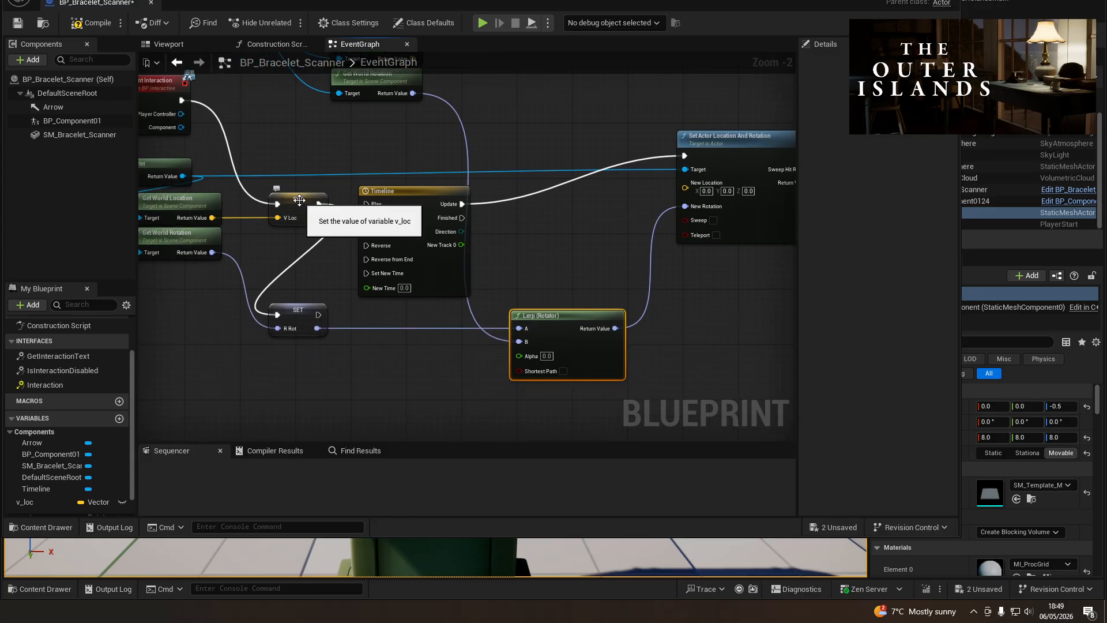
drag(321, 221, 516, 406)
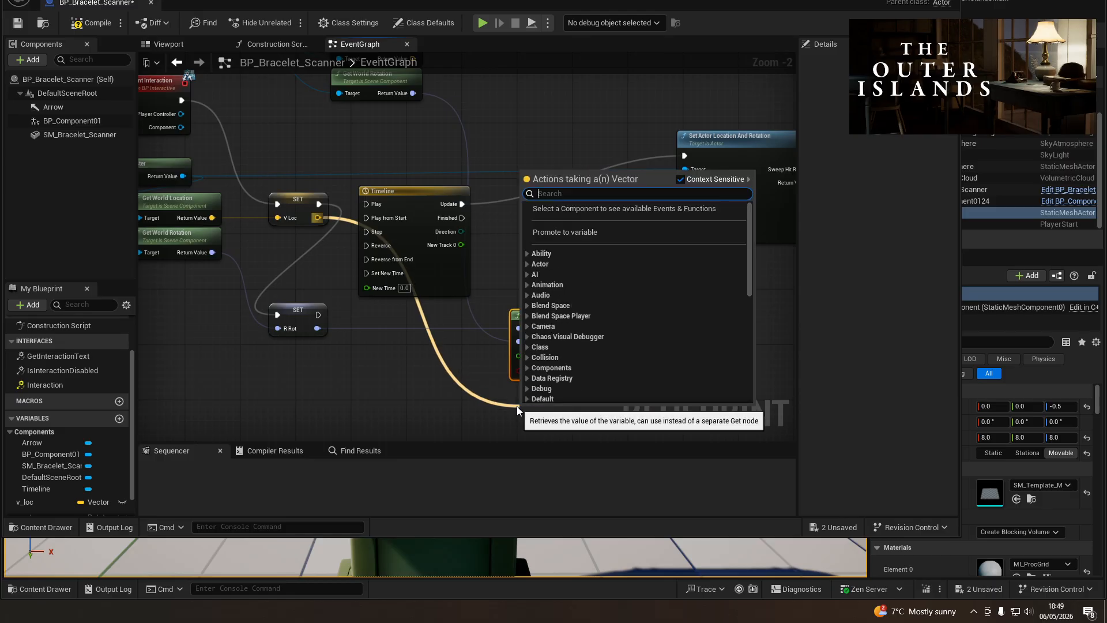
text(lerp)
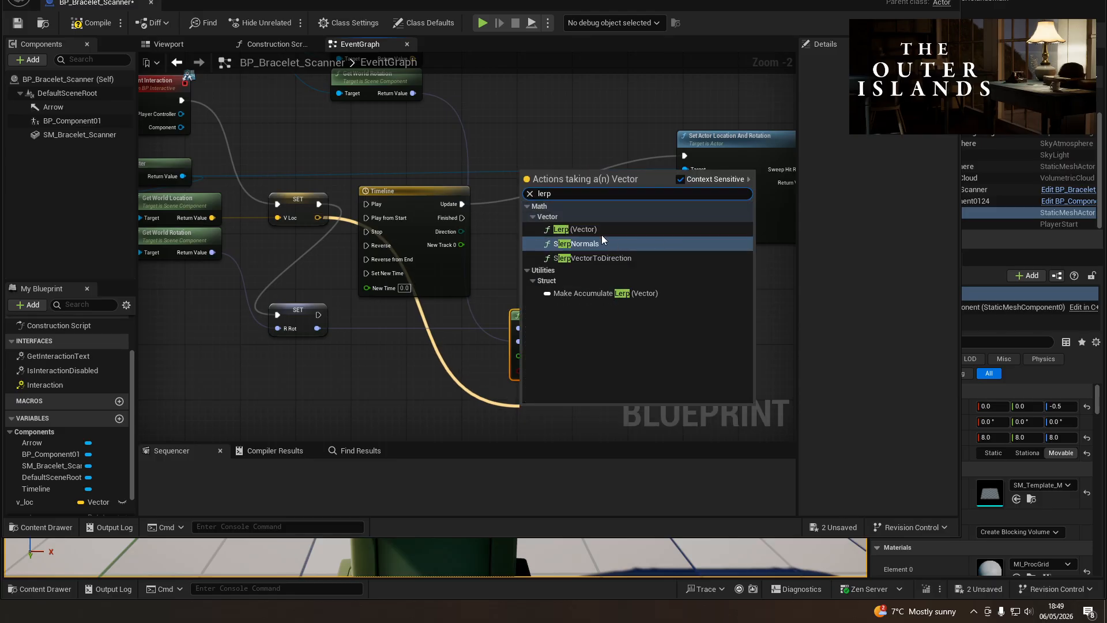
click(599, 229)
drag(575, 406, 569, 387)
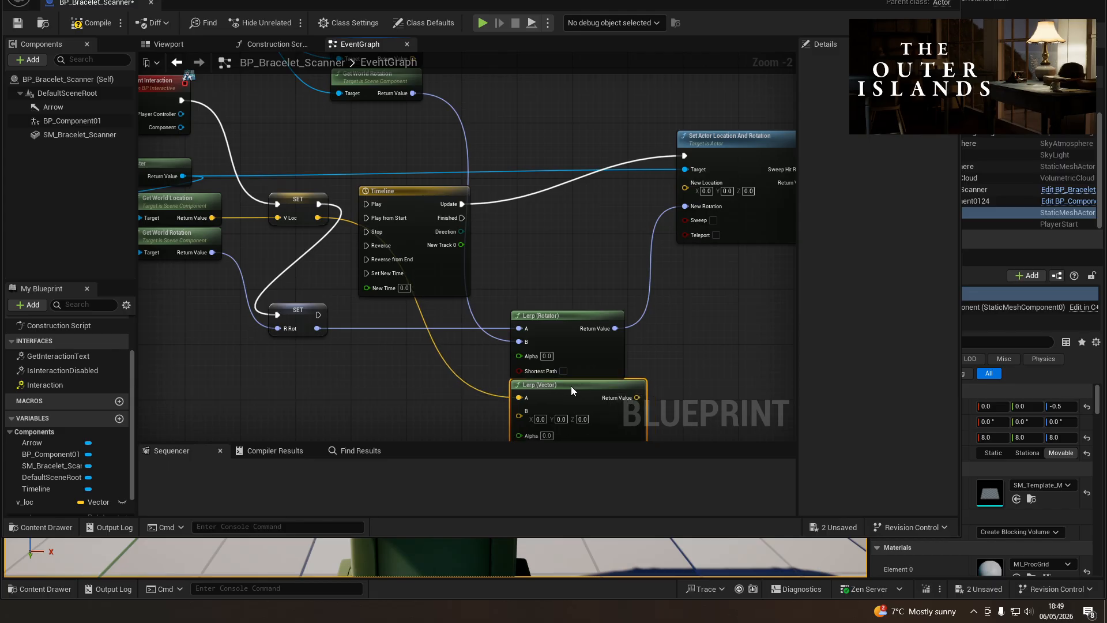
- Connect the Arrow's Get World Location to B of Lerp (Vector), and move both Lerp nodes up beside the Timeline
right_drag(427, 108, 430, 129)
drag(418, 128, 525, 354)
drag(531, 212, 569, 227)
right_drag(548, 238, 482, 305)
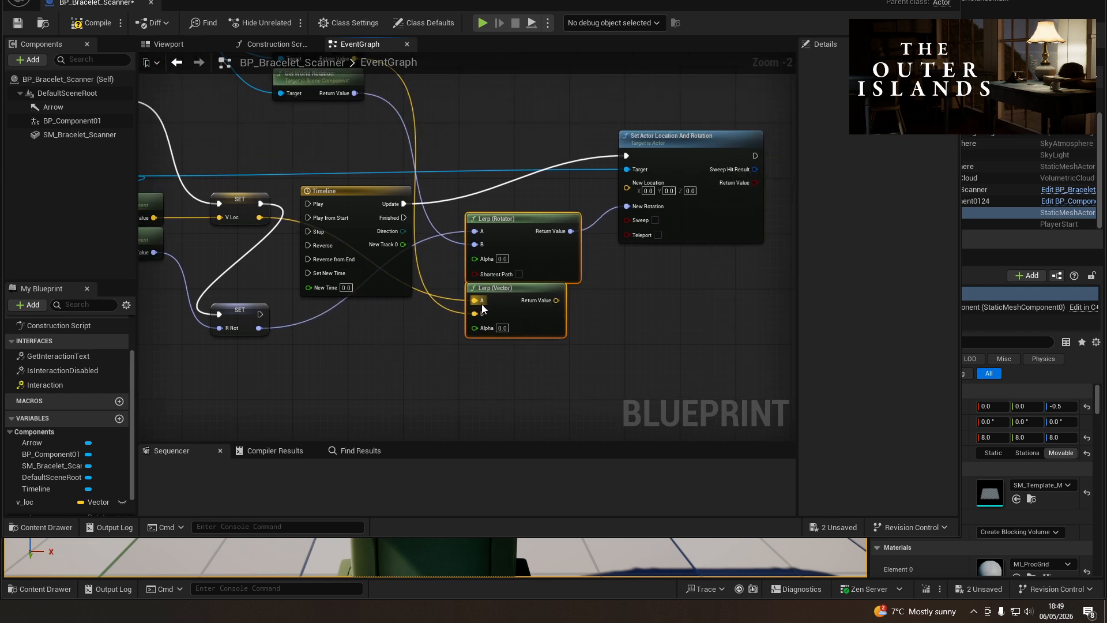
- Connect the Timeline's New Track 0 output to the Alpha inputs of Lerp (Rotator) and Lerp (Vector)
scroll(482, 309, up, 2)
drag(376, 224, 473, 242)
drag(474, 332, 456, 319)
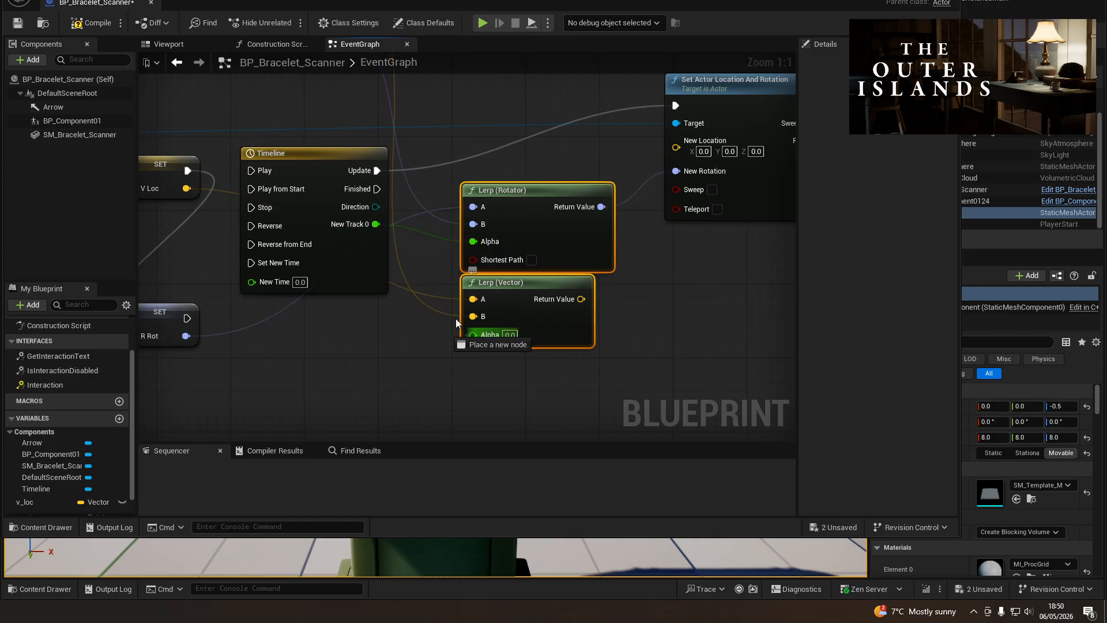
drag(371, 230, 374, 224)
- Connect the Lerp (Vector) Return Value to New Location, and compile and save the Blueprint
right_drag(727, 287, 469, 349)
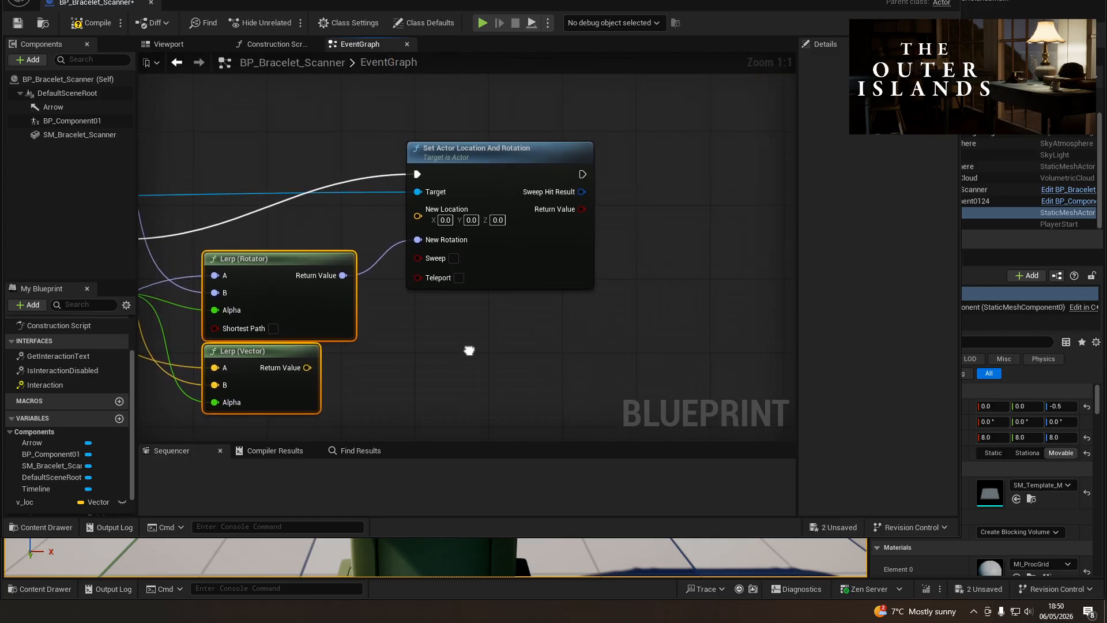
drag(307, 362, 420, 208)
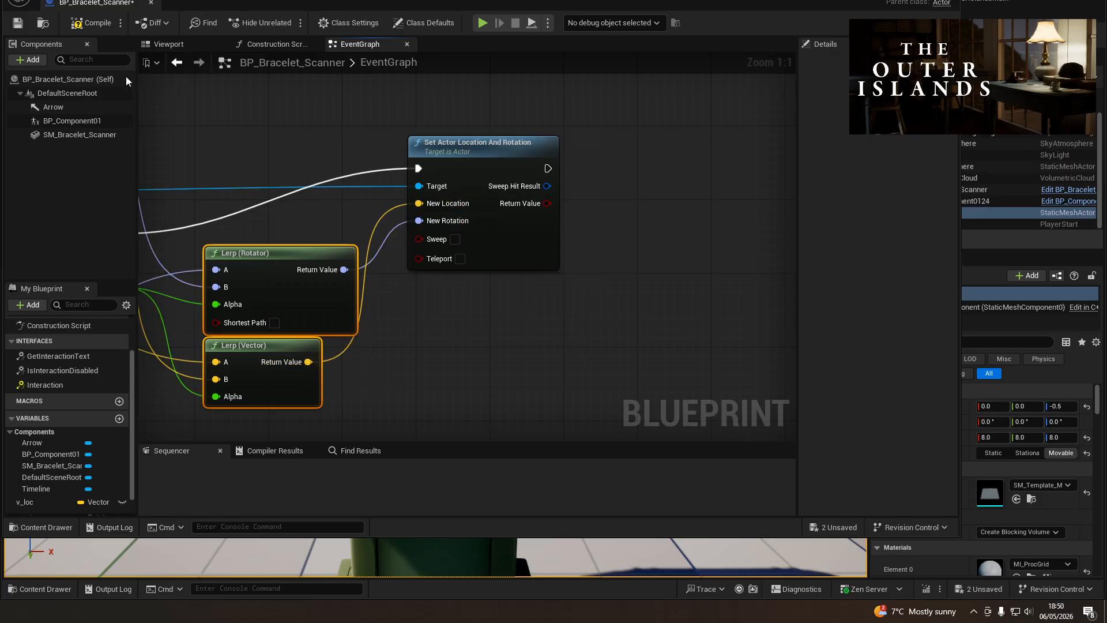
click(88, 23)
click(21, 26)
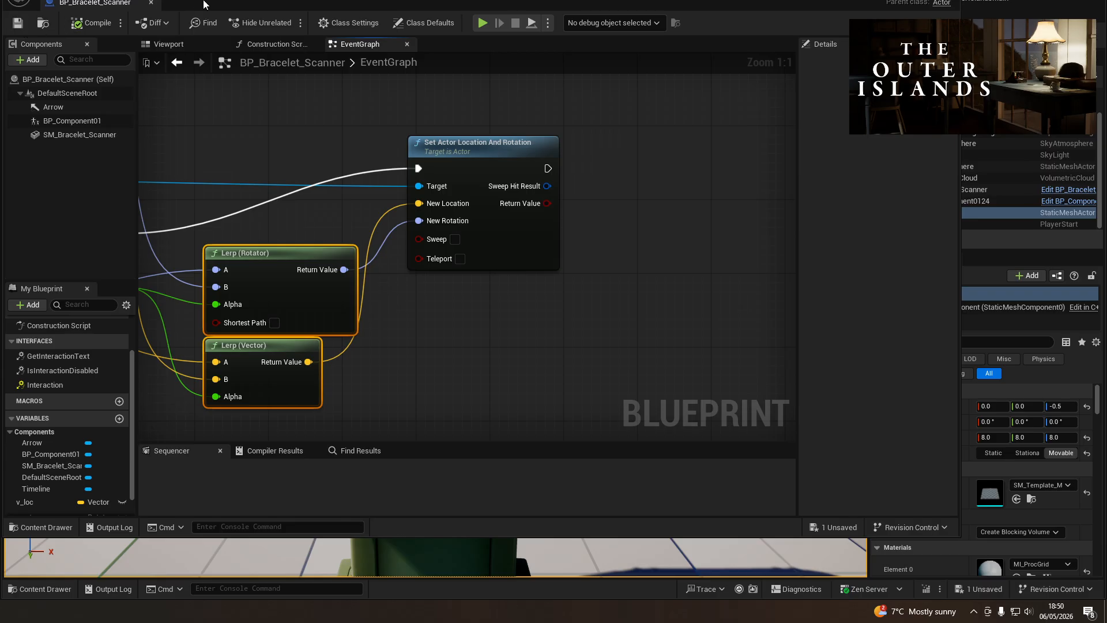
- Playtest the level from in front of the bracelet scanner, walk up to the scanner, and stop the session
drag(329, 3, 0, 1)
right_drag(365, 307, 395, 487)
key(s)
right_click(433, 471)
click(443, 471)
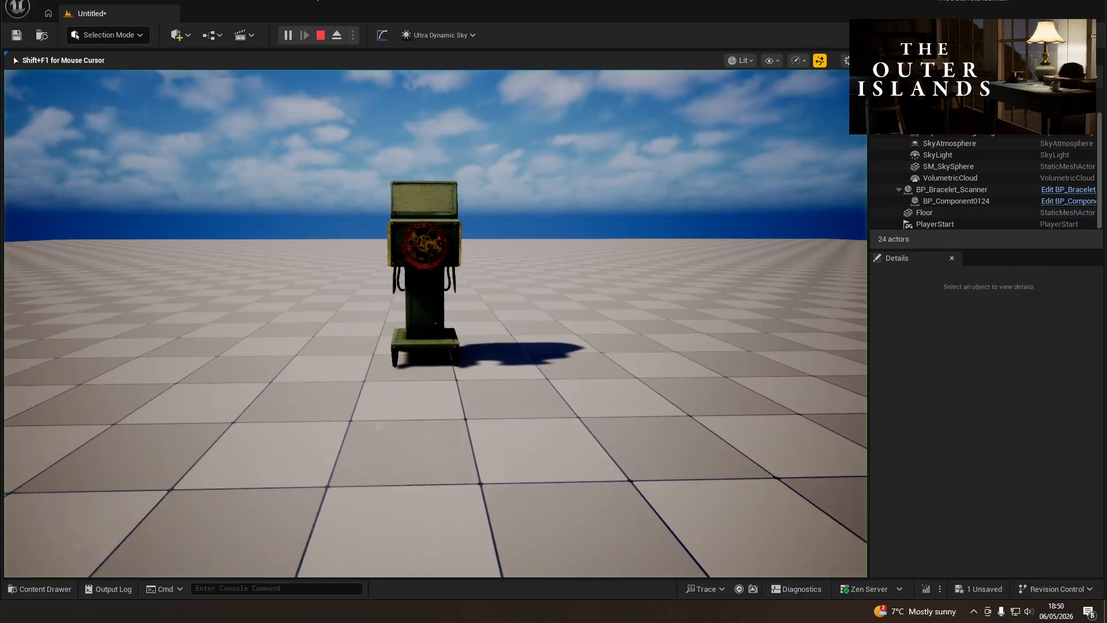
key(w)
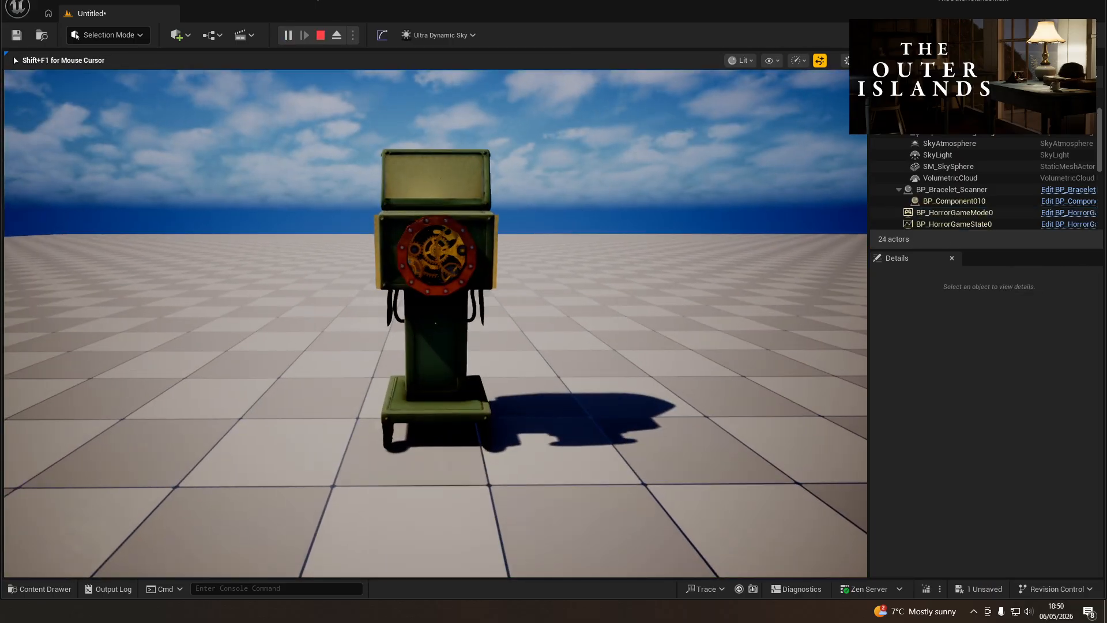
key(w)
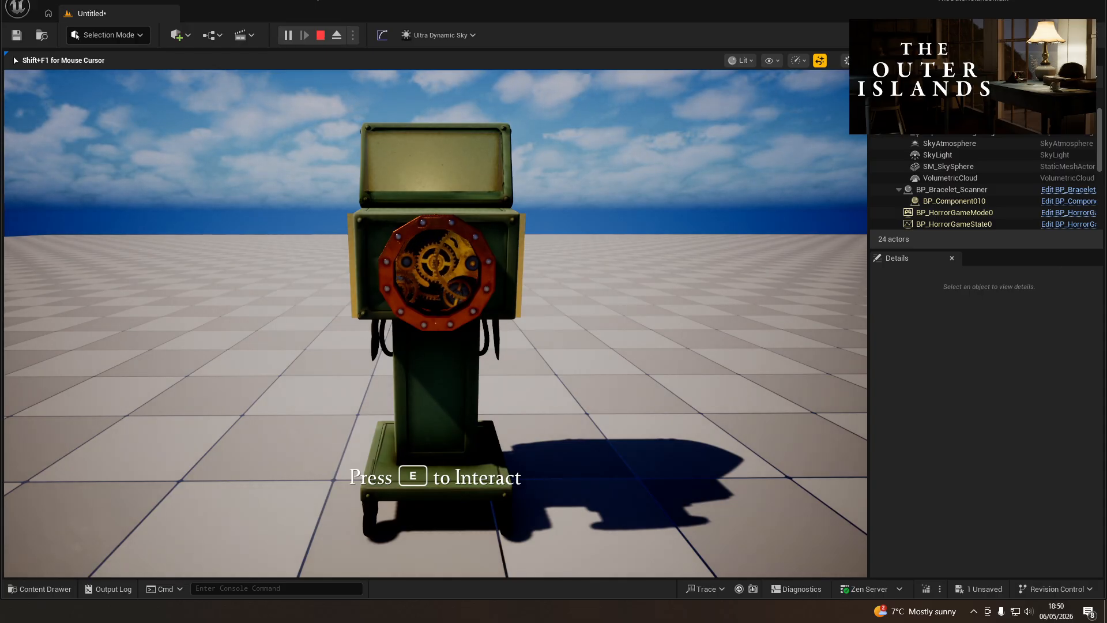
key(w)
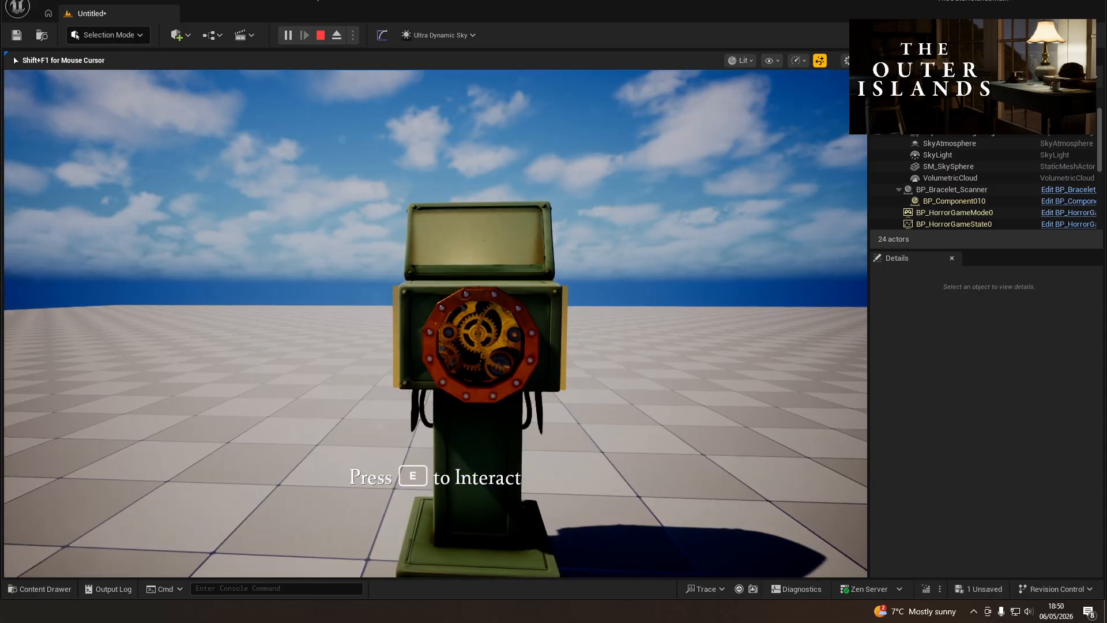
key(Escape)
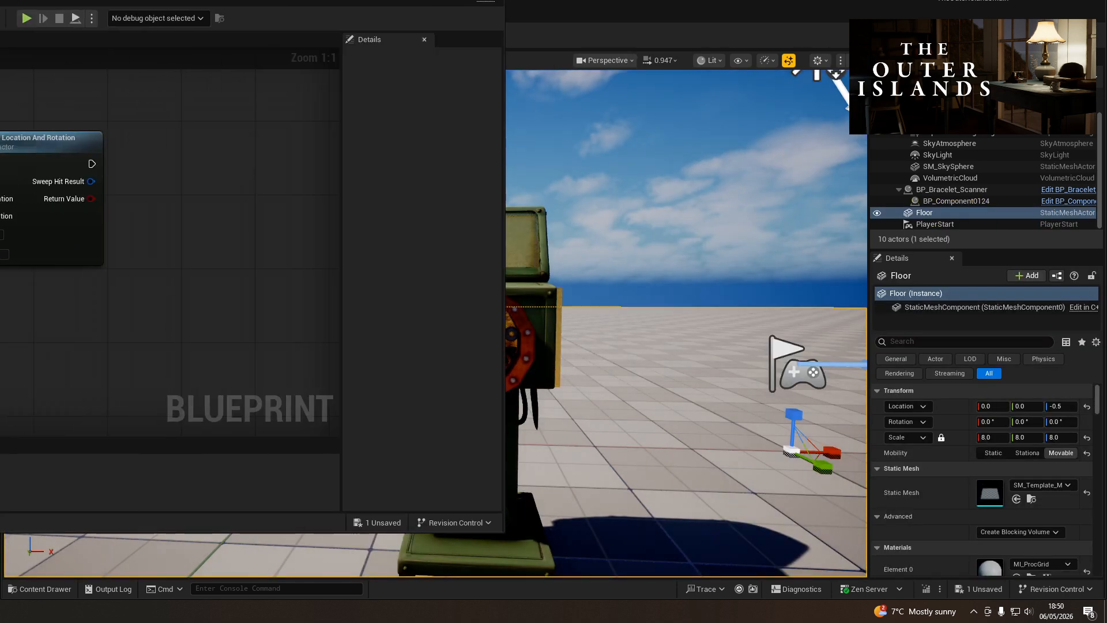
- Save the bracelet scanner Blueprint and move its editor window clear of the level viewport
right_drag(0, 286, 167, 246)
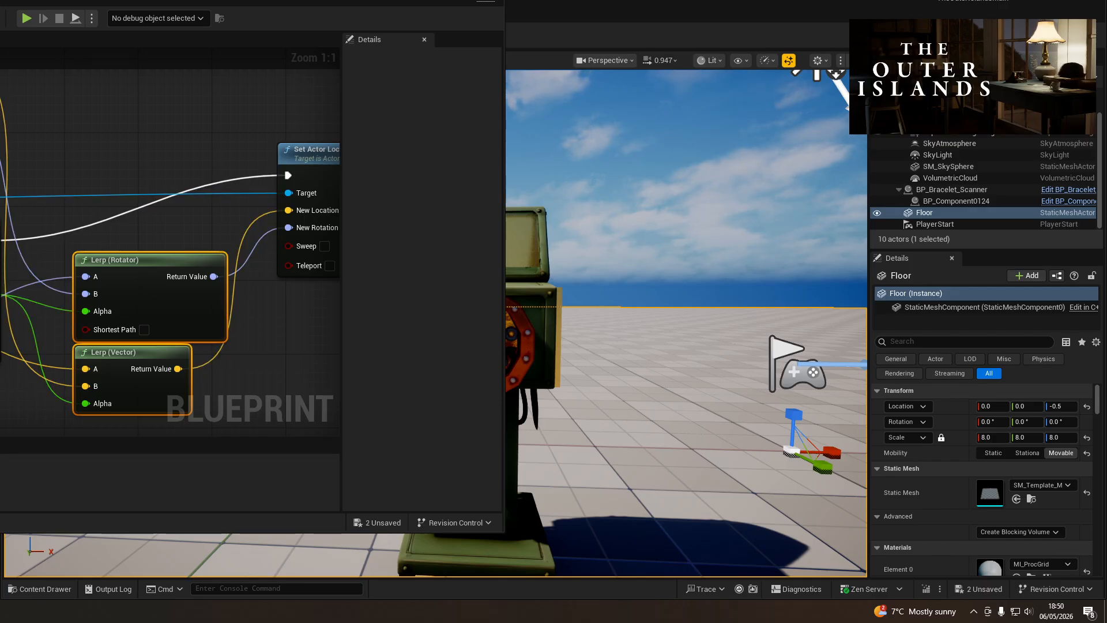
key(ctrl+s)
drag(11, 1, 0, 0)
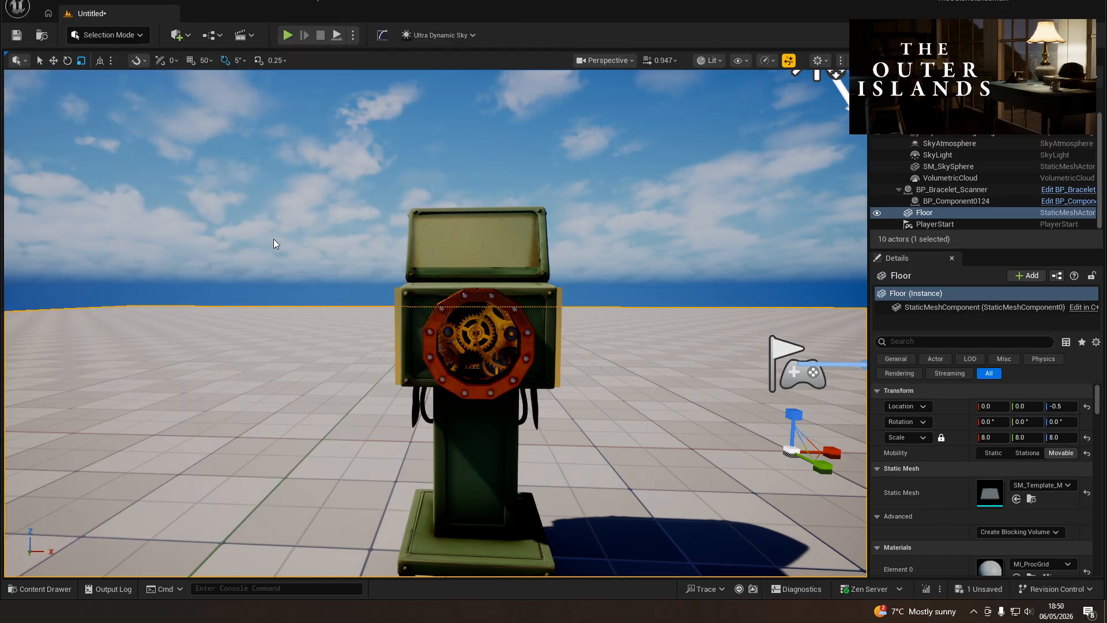
- Playtest from in front of the bracelet scanner, walk up to it, back away and approach again, and stop the session
scroll(273, 243, down, 6)
right_click(431, 535)
click(433, 534)
key(w)
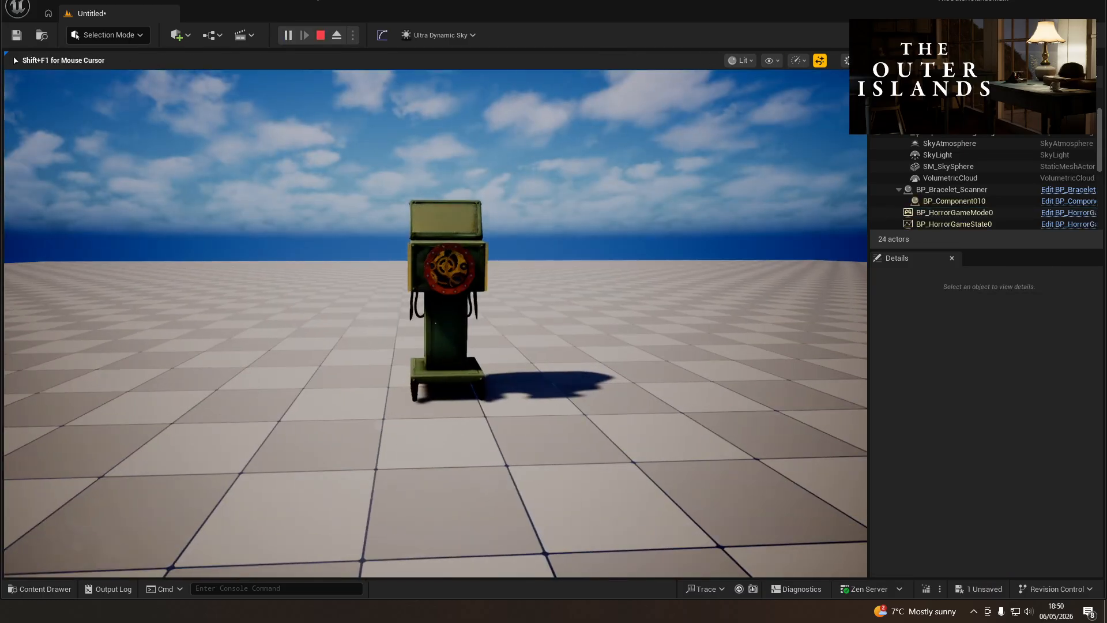
key(ctrl)
key(w)
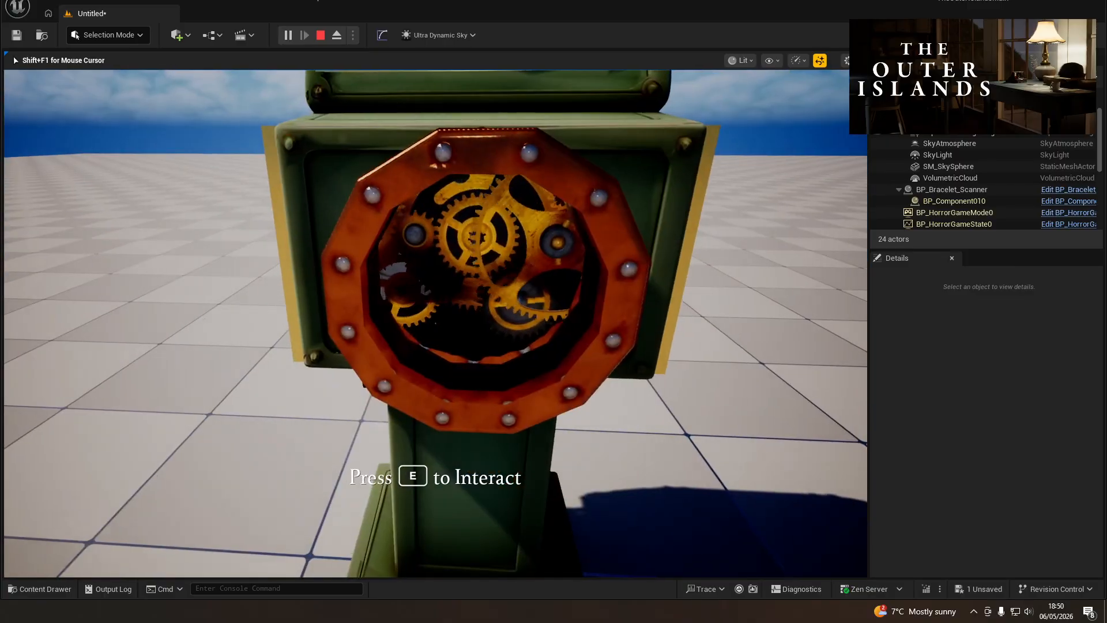
key(s)
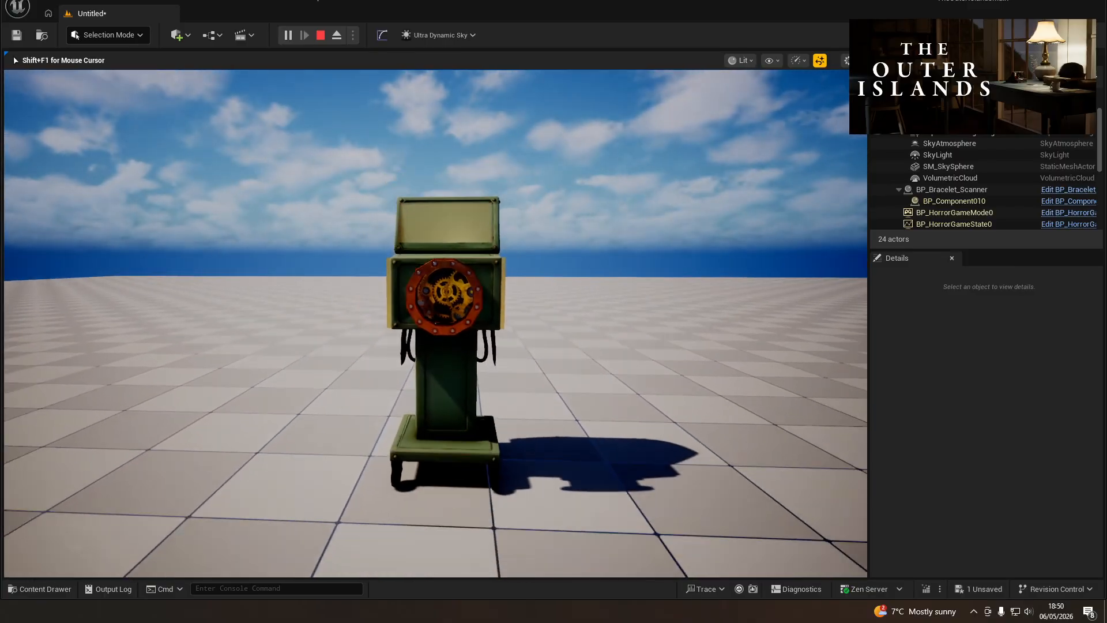
key(w)
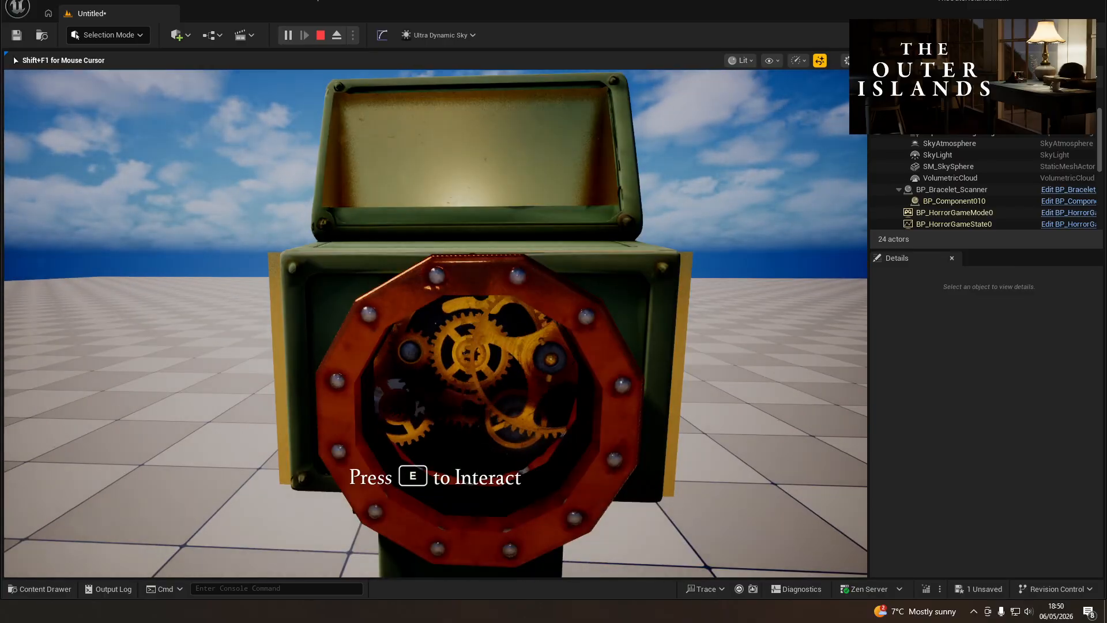
key(s)
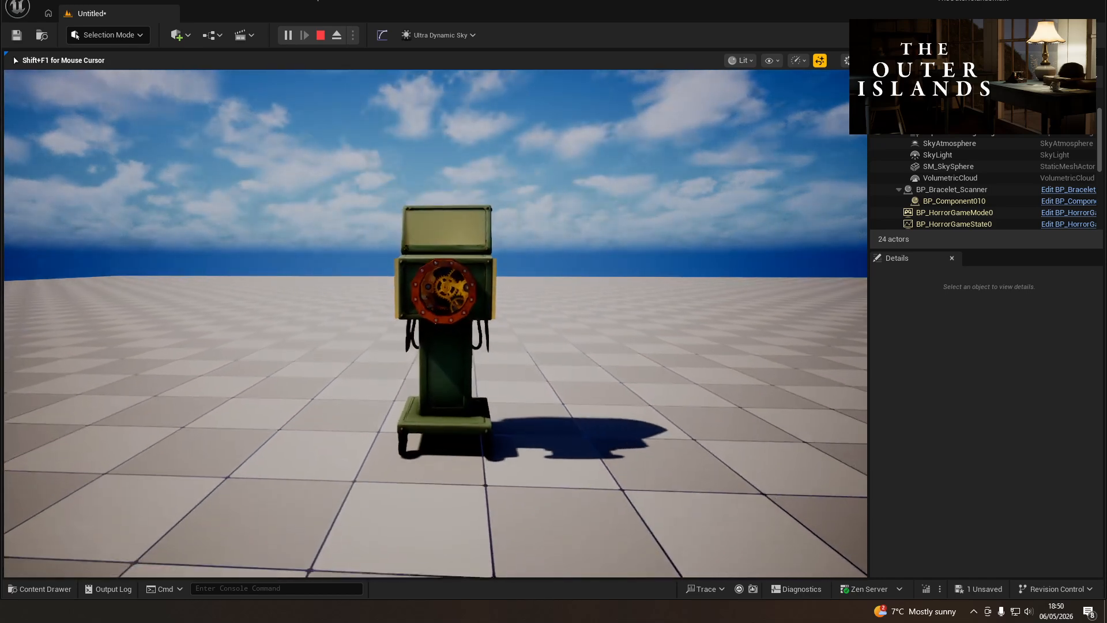
key(Escape)
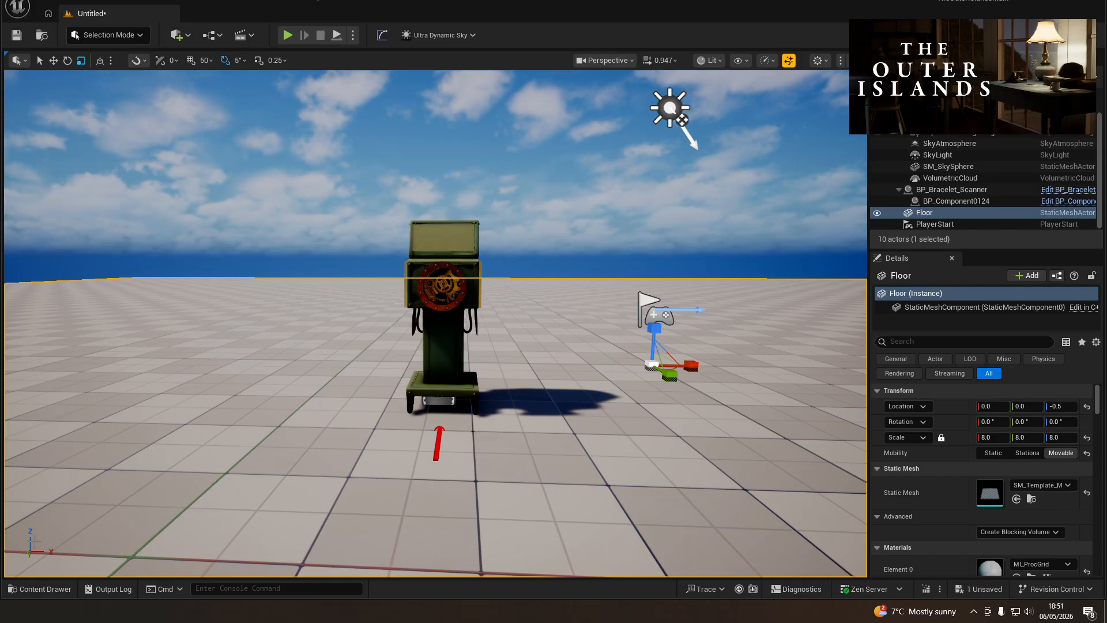
- Playtest from farther back, approach the scanner from an angle, test the interaction there, and stop the session
right_drag(346, 540, 382, 543)
key(s)
right_click(348, 552)
click(380, 542)
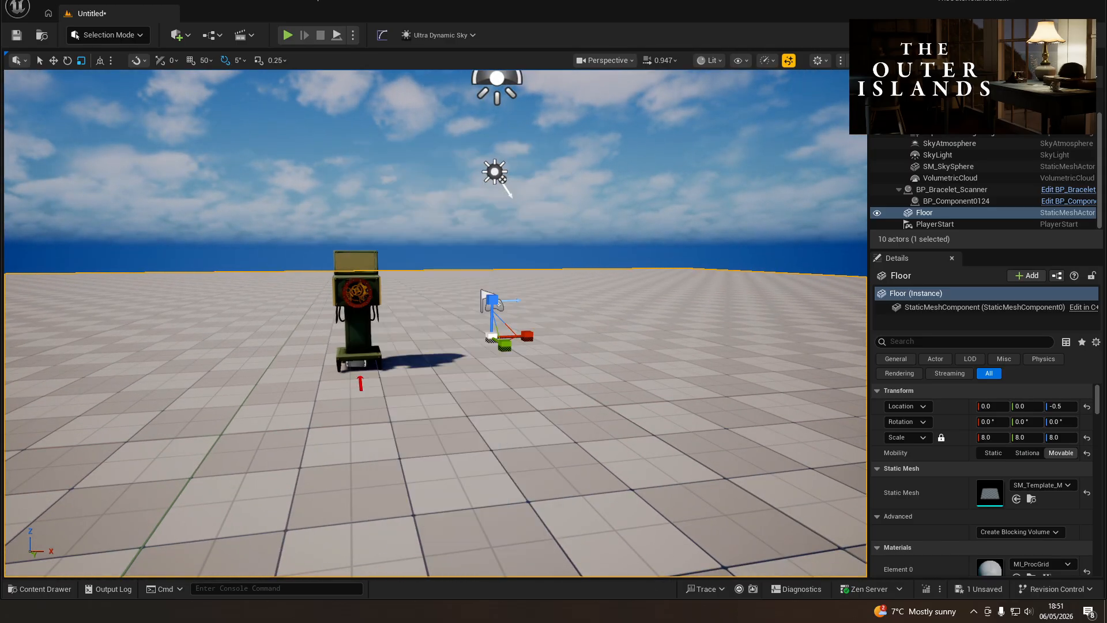
key(w)
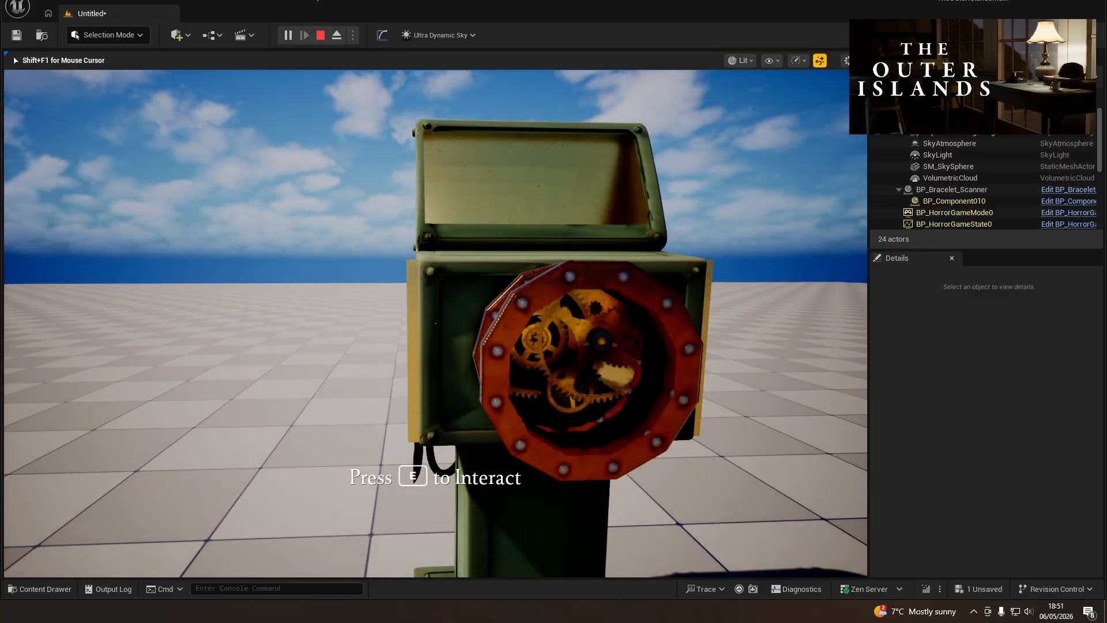
key(ctrl)
key(d)
key(w)
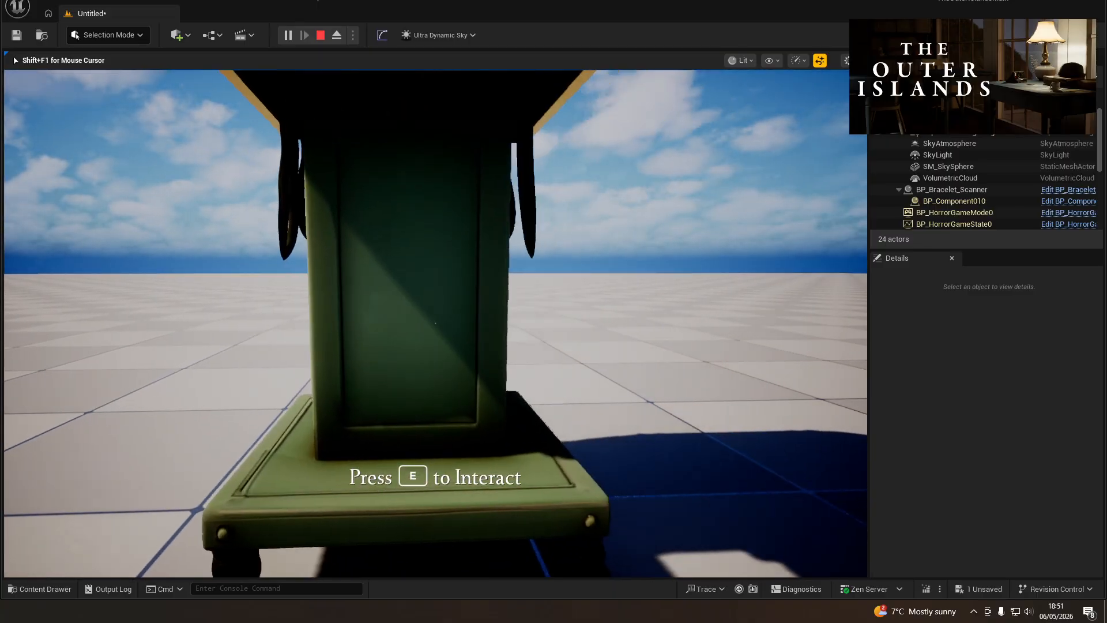
key(ctrl)
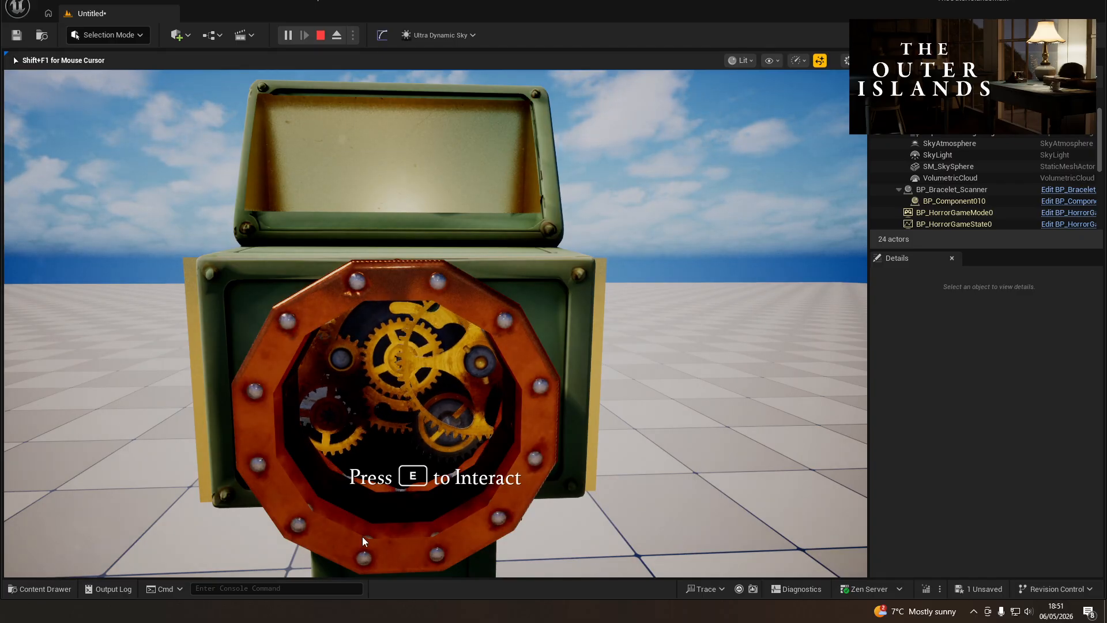
key(Escape)
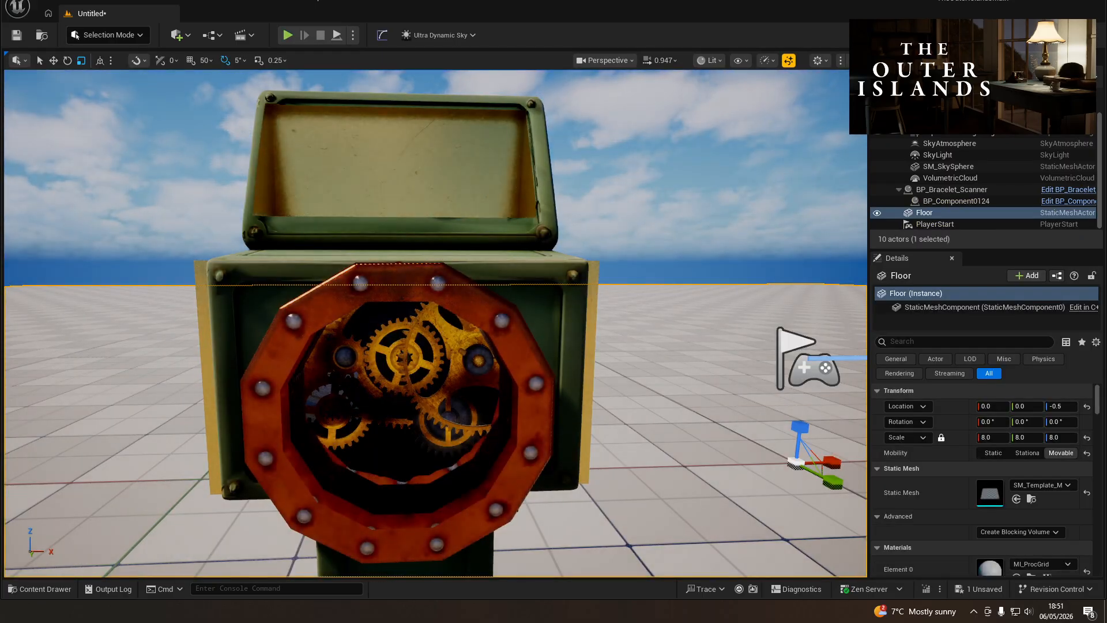
- Break the New Location link and split the Lerp (Vector) Return Value and New Location pins into X, Y and Z
drag(0, 49, 646, 27)
right_drag(485, 202, 273, 253)
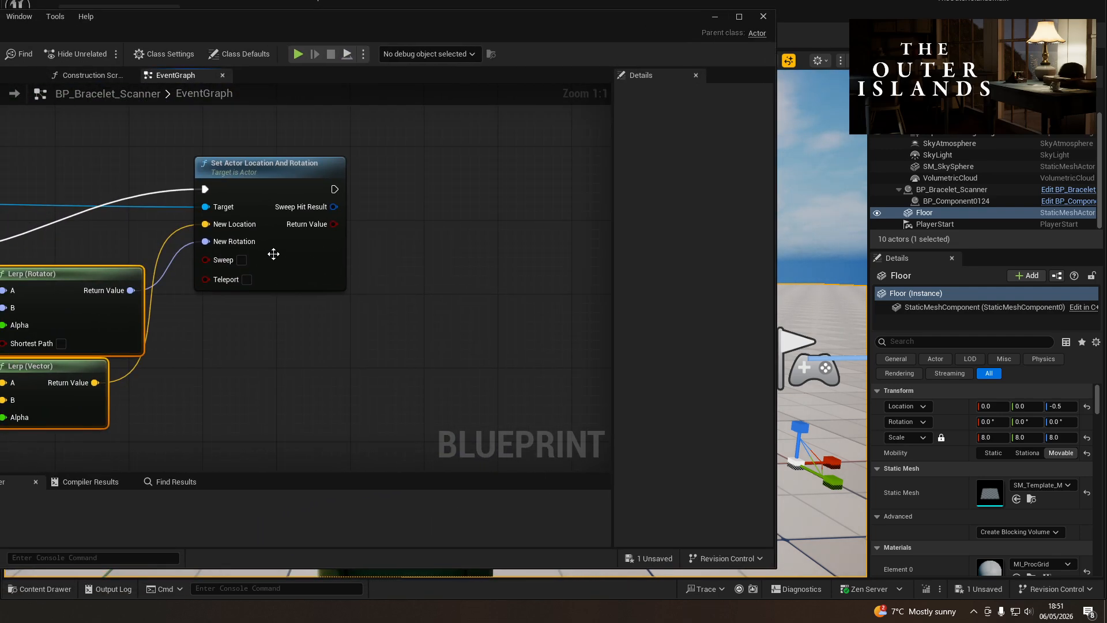
right_click(229, 228)
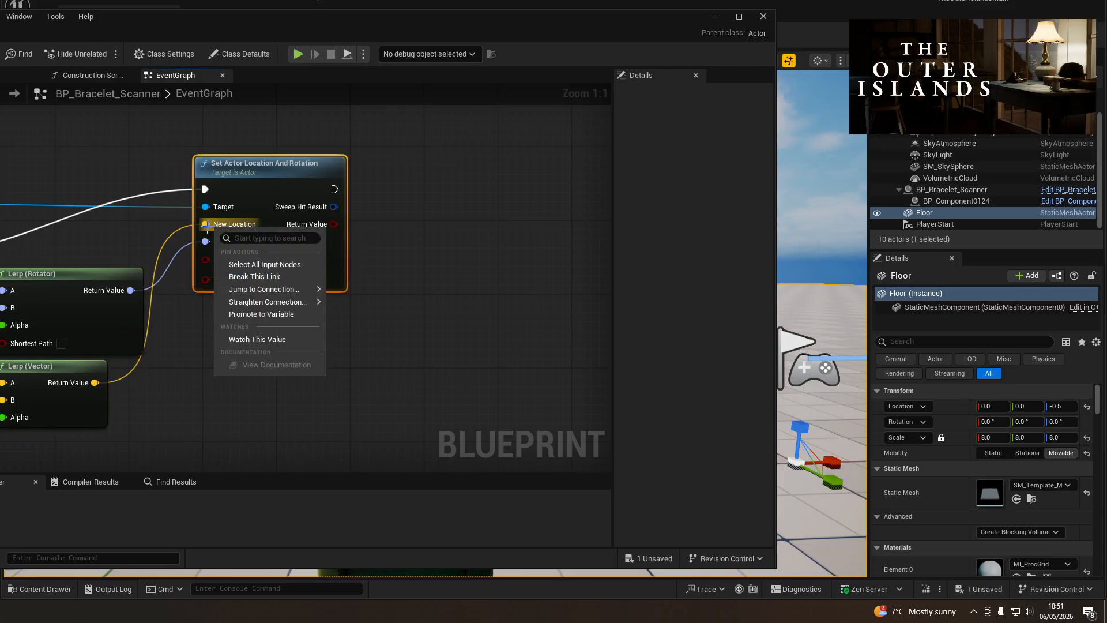
click(254, 276)
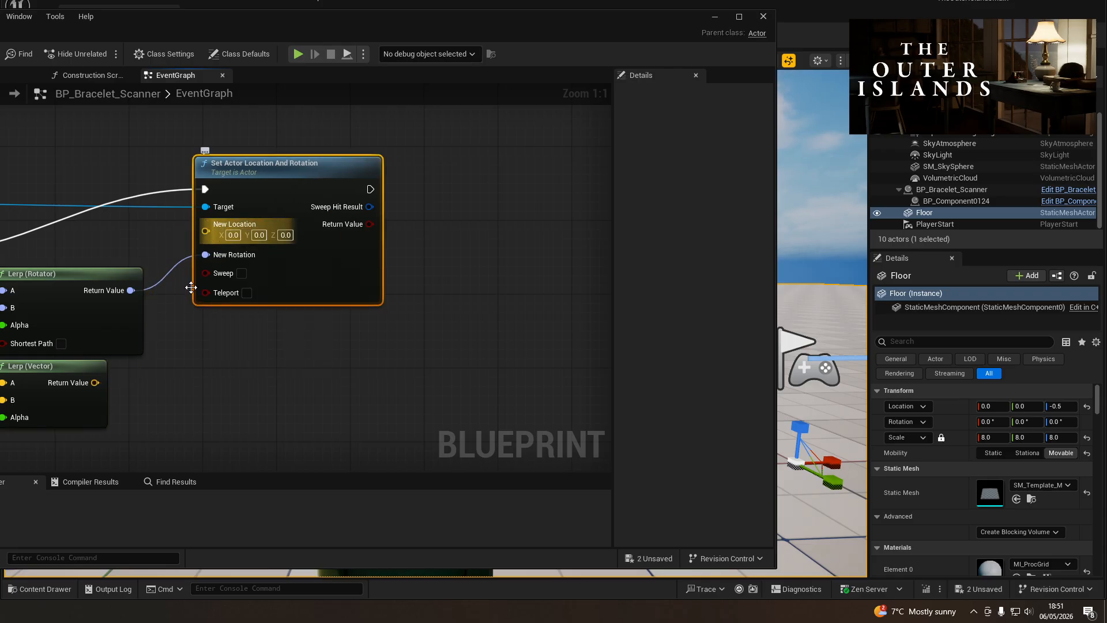
right_click(95, 387)
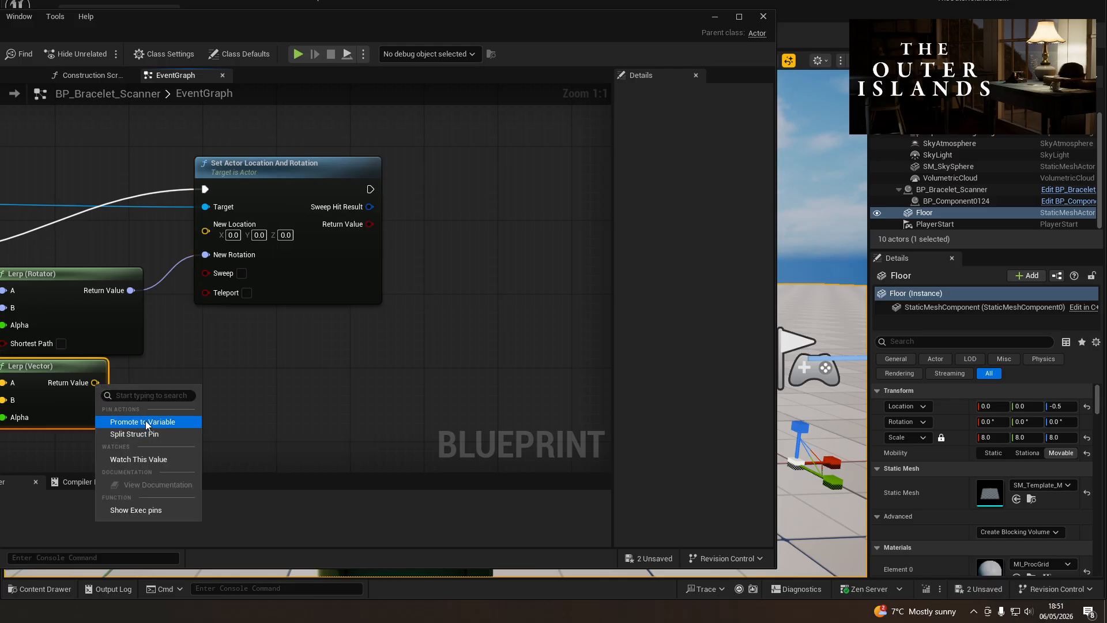
click(144, 436)
right_click(206, 231)
click(233, 280)
right_drag(184, 380, 384, 416)
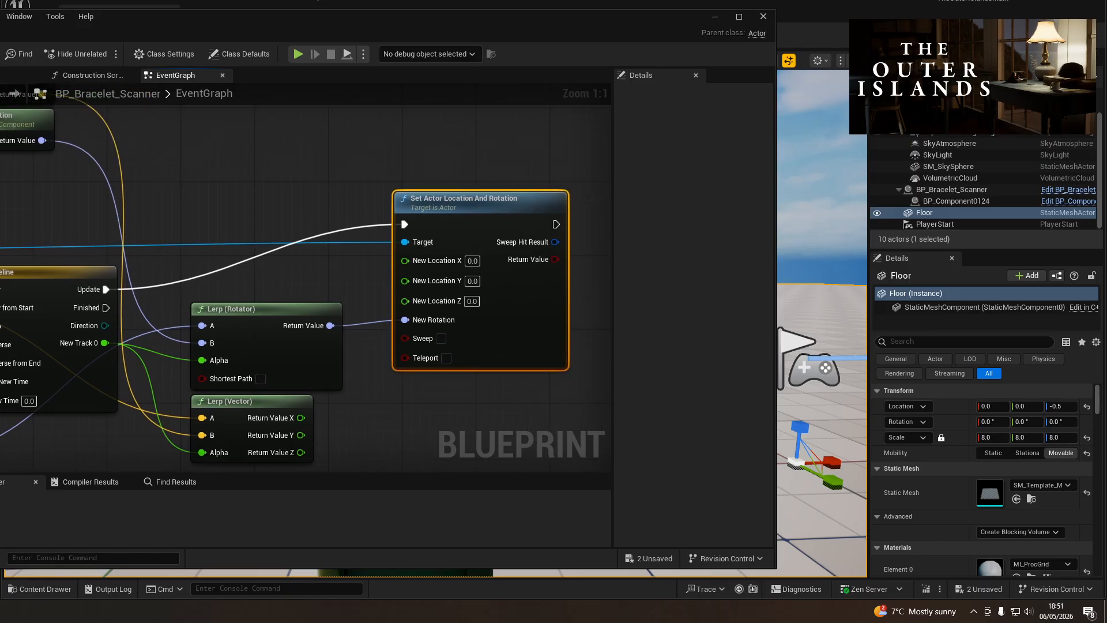
- Add a split V Loc getter, connecting V Loc Z to New Location Z and the Lerp (Vector) X and Y outputs to New Location X and Y
drag(0, 357, 238, 145)
click(272, 170)
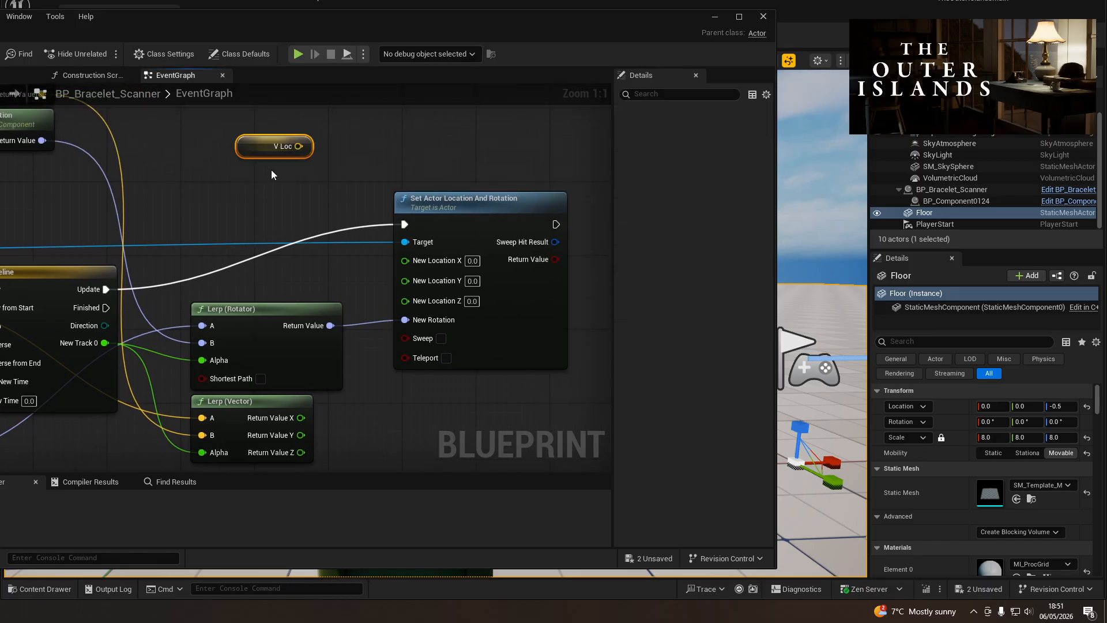
right_click(299, 146)
click(321, 196)
drag(299, 181, 406, 260)
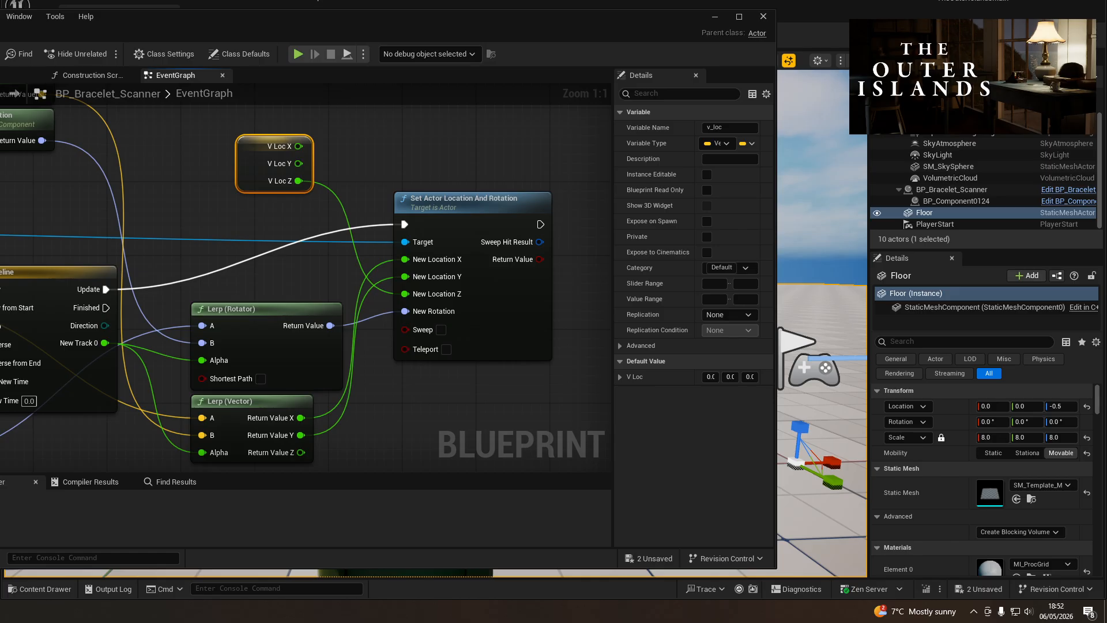
- Clear the Blueprint window from the viewport, playtest from a distance, interact with the scanner, and stop the session
drag(196, 31, 0, 52)
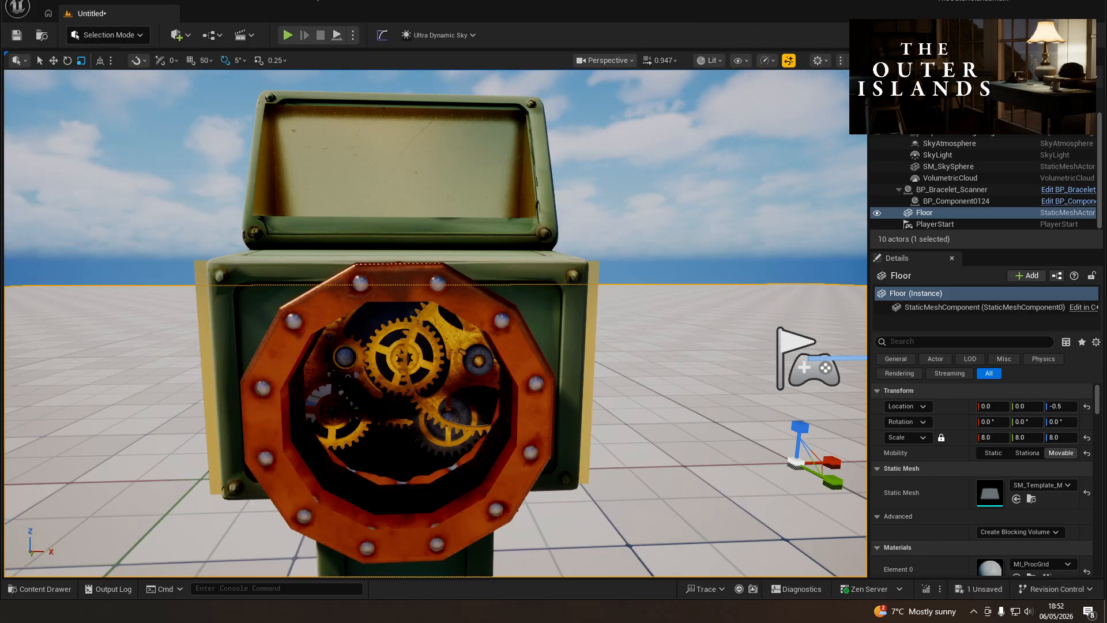
key(s)
mouse_move(393, 516)
right_down()
mouse_move(391, 545)
mouse_move(394, 526)
mouse_move(394, 536)
right_up()
right_click(393, 516)
click(405, 517)
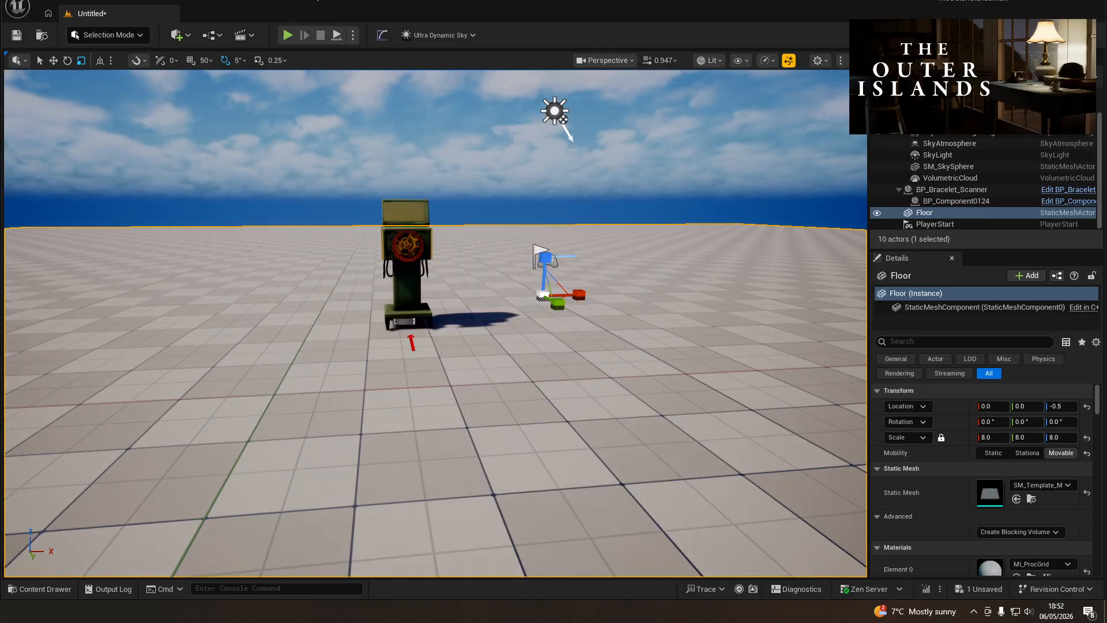
key(w)
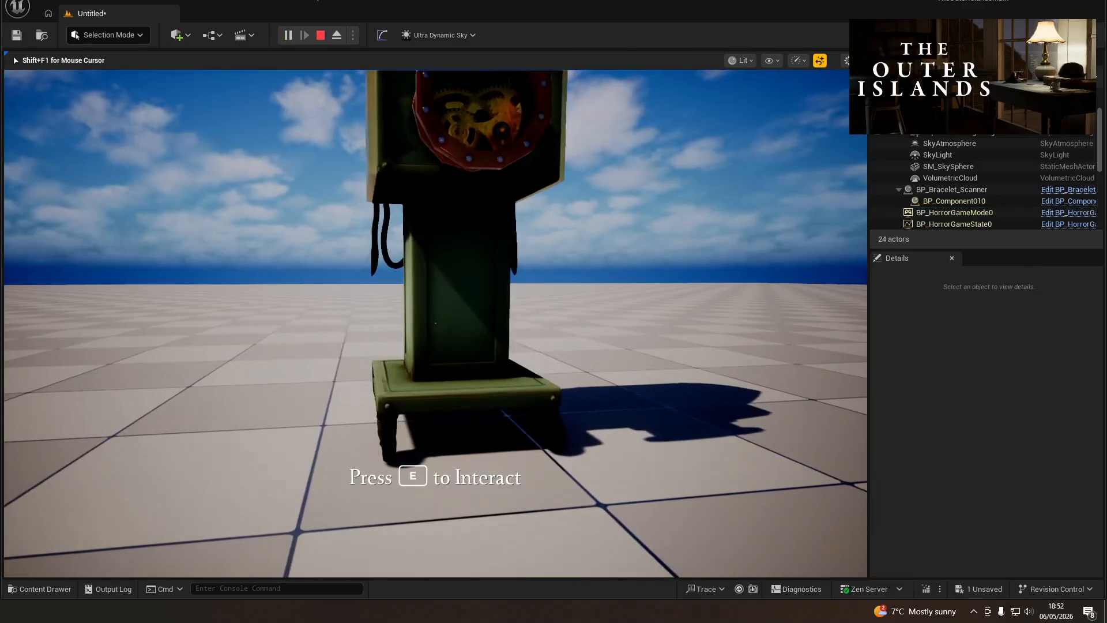
key(e)
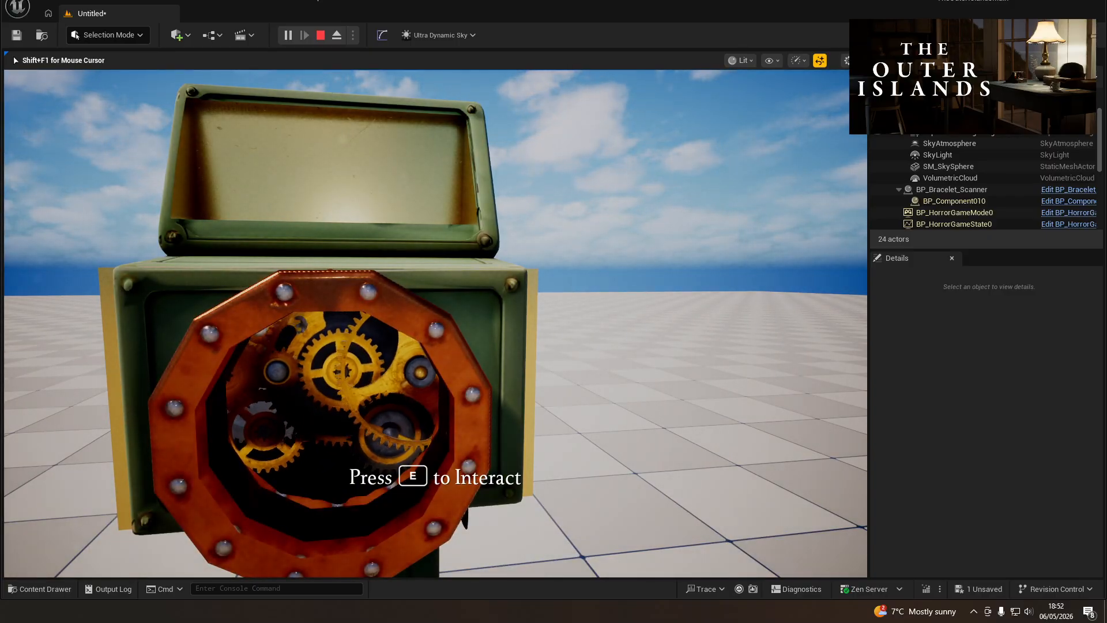
key(Escape)
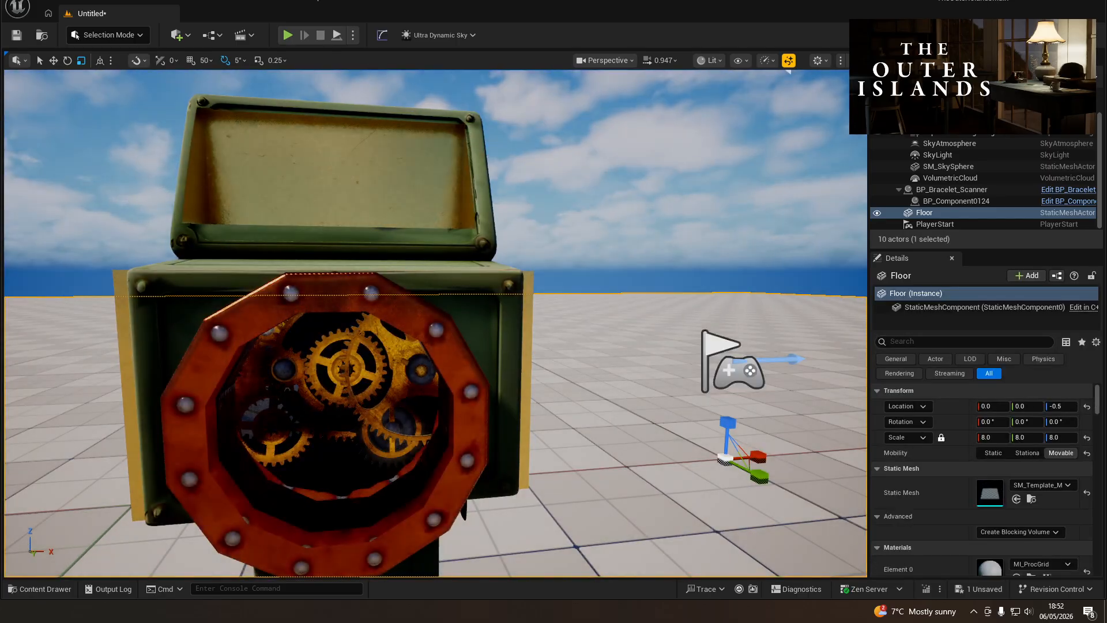
- Bring the Blueprint editor back over the viewport and examine how V Loc and R Rot are set from the player's Mesh
drag(0, 16, 417, 31)
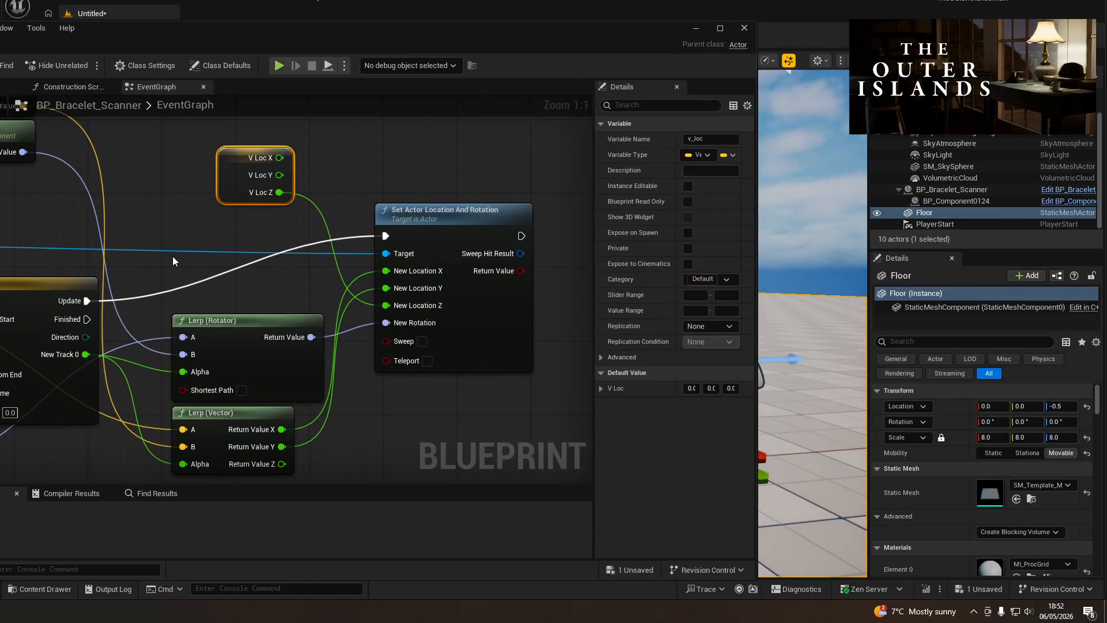
right_drag(172, 256, 655, 275)
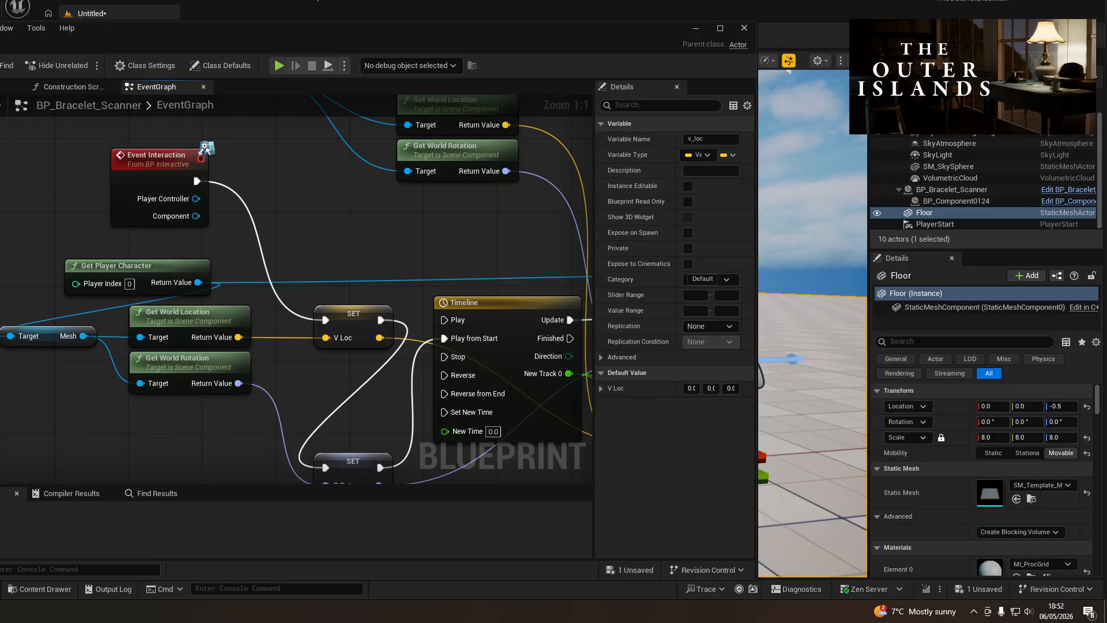
right_drag(494, 291, 484, 255)
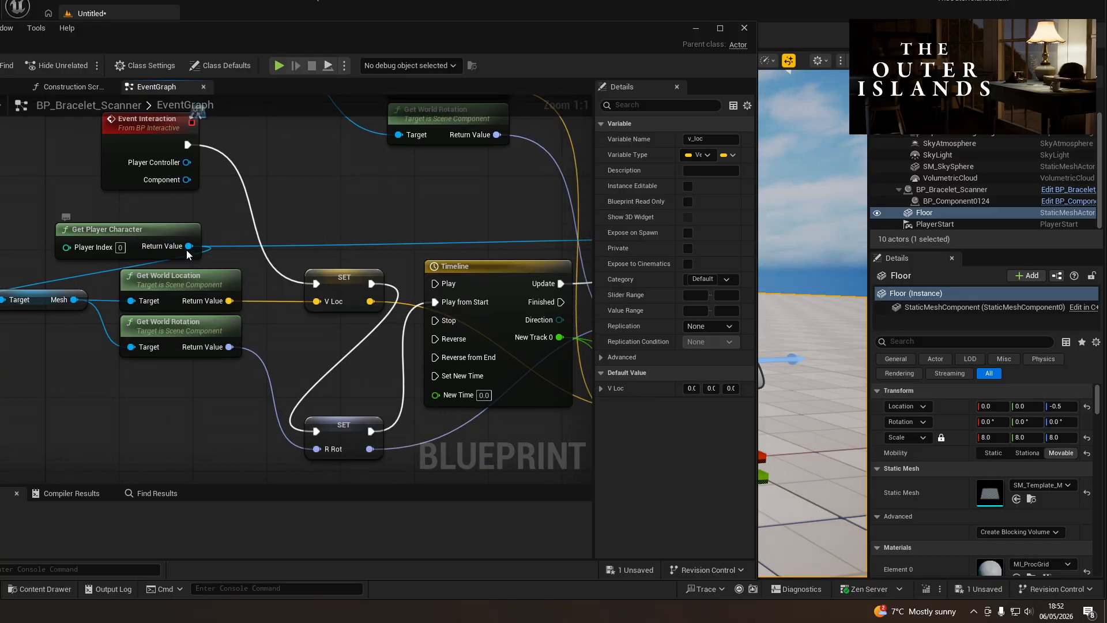
drag(188, 247, 2, 427)
drag(0, 375, 0, 376)
text(caps)
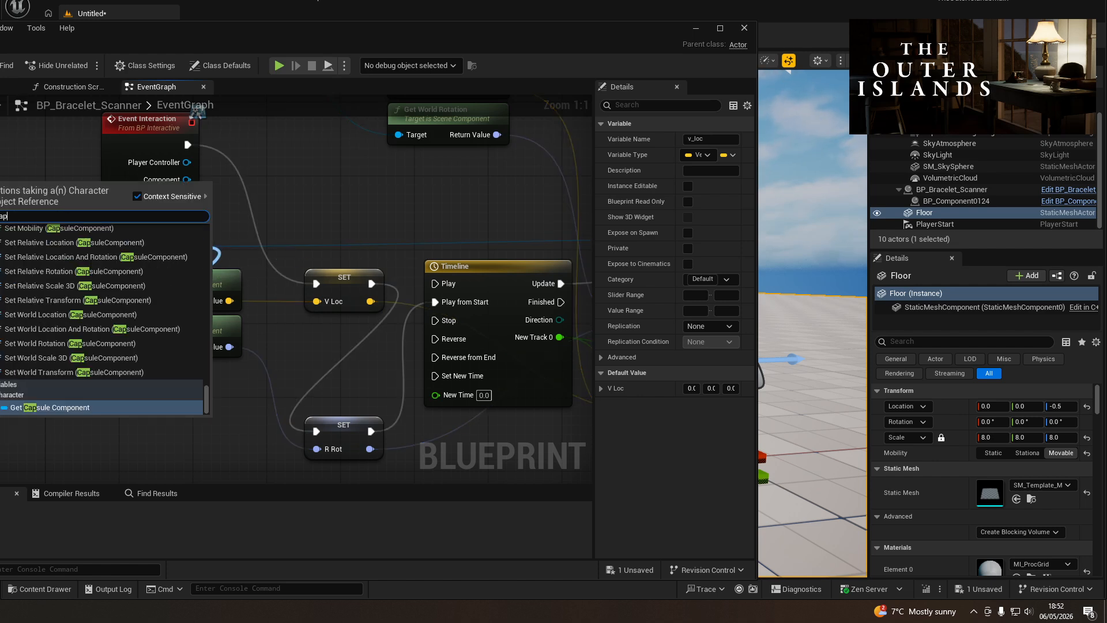
click(13, 408)
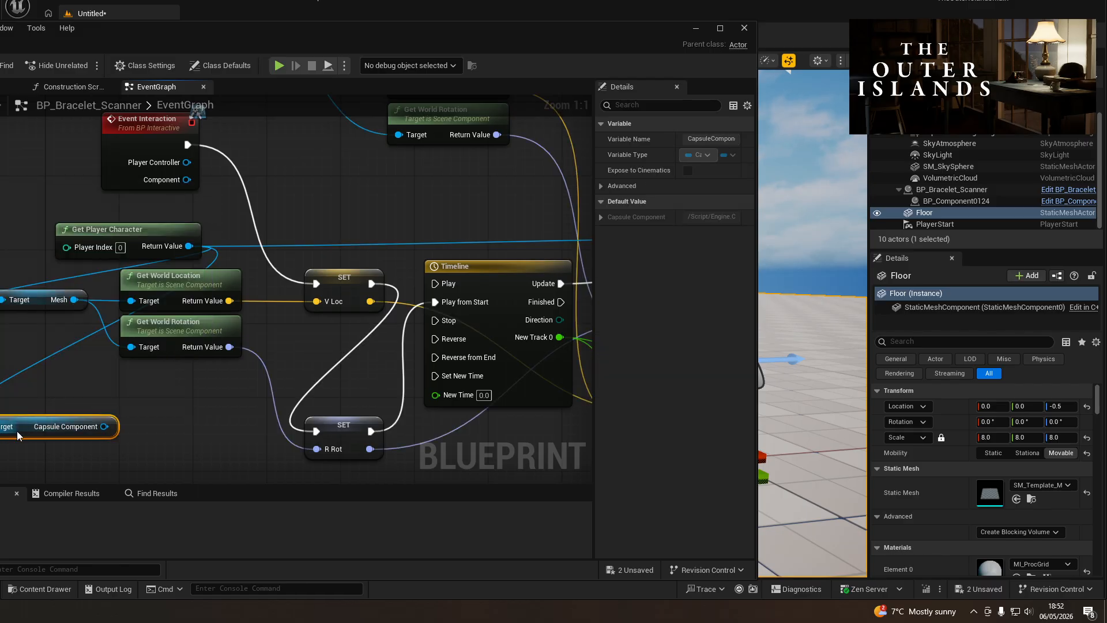
drag(29, 430, 1, 356)
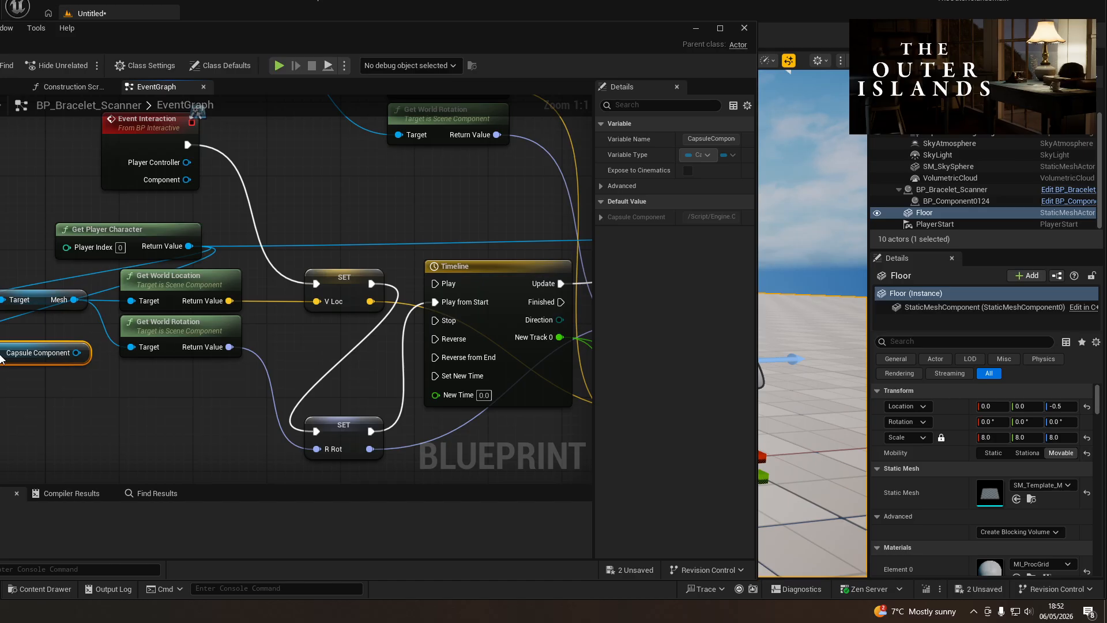
key(Delete)
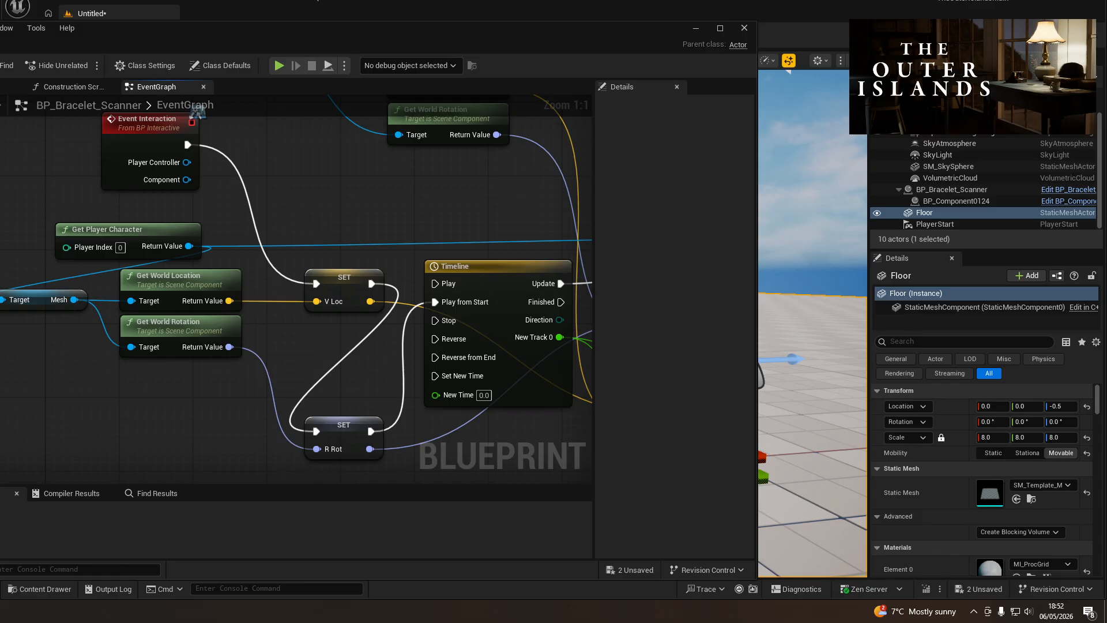
- Insert an Add node between V Loc Z and New Location Z with a value of 180, and save the Blueprint
right_drag(472, 299, 35, 297)
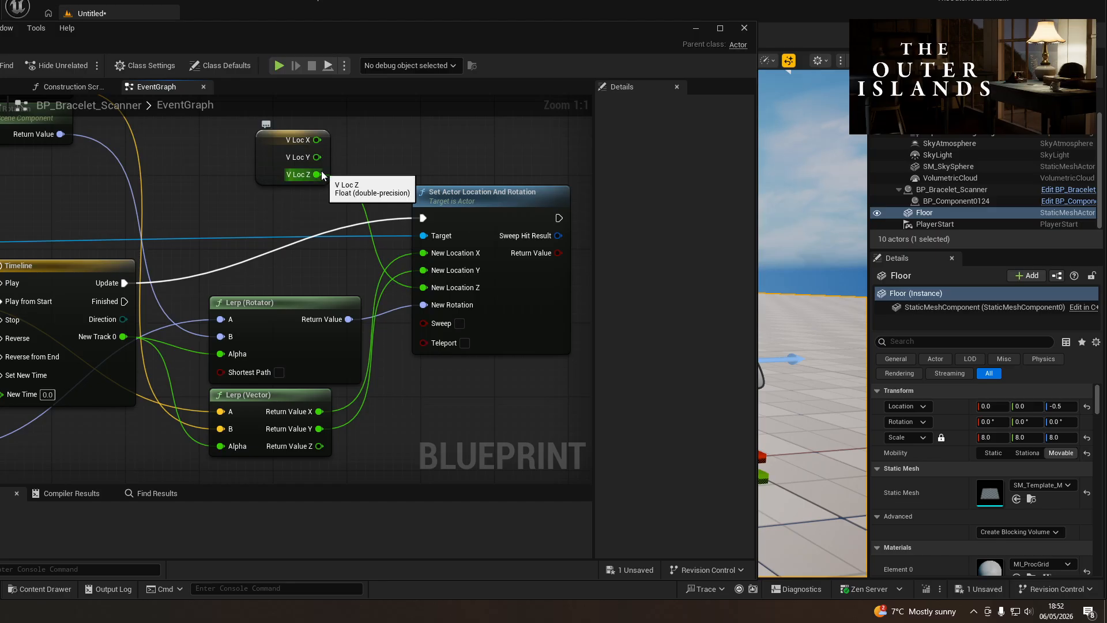
drag(266, 143, 196, 143)
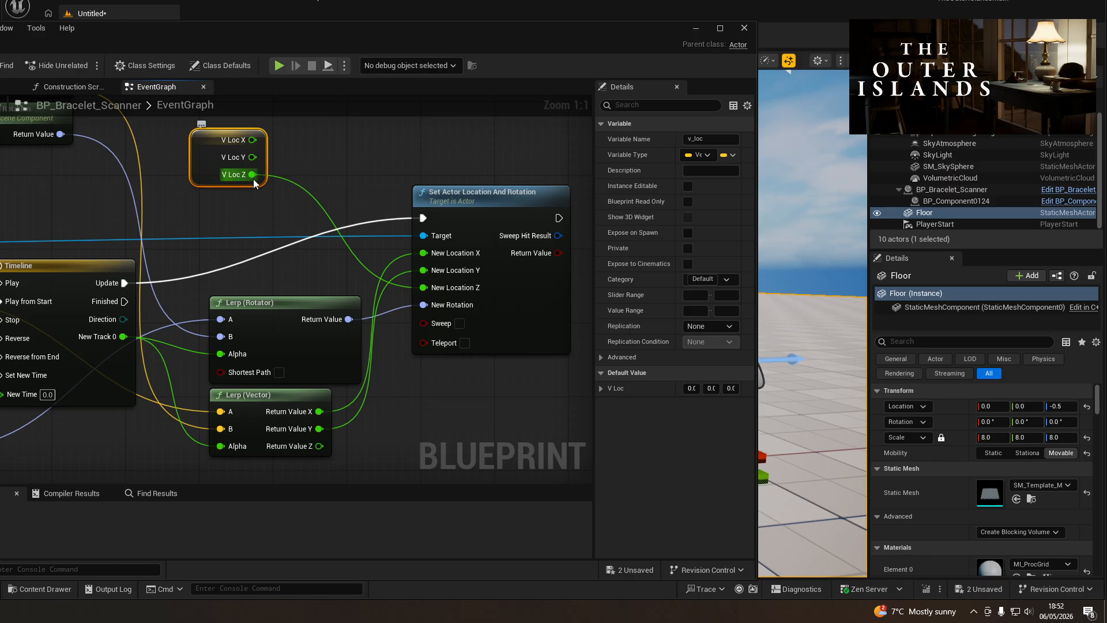
drag(254, 176, 307, 183)
text(+)
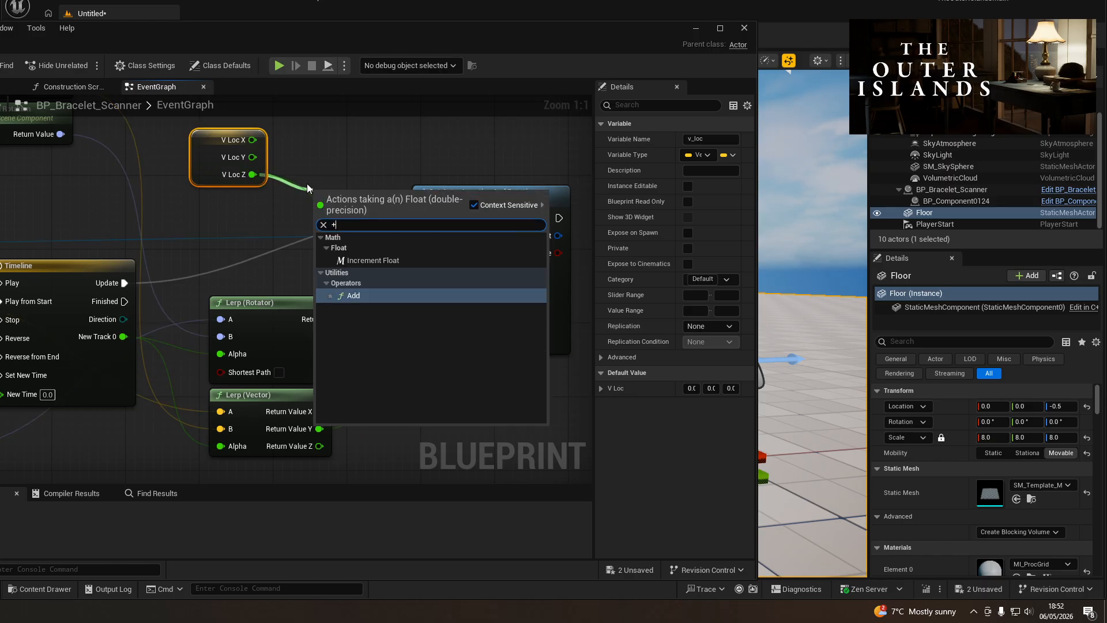
key(Return)
drag(386, 196, 424, 304)
click(340, 214)
text(180)
key(Return)
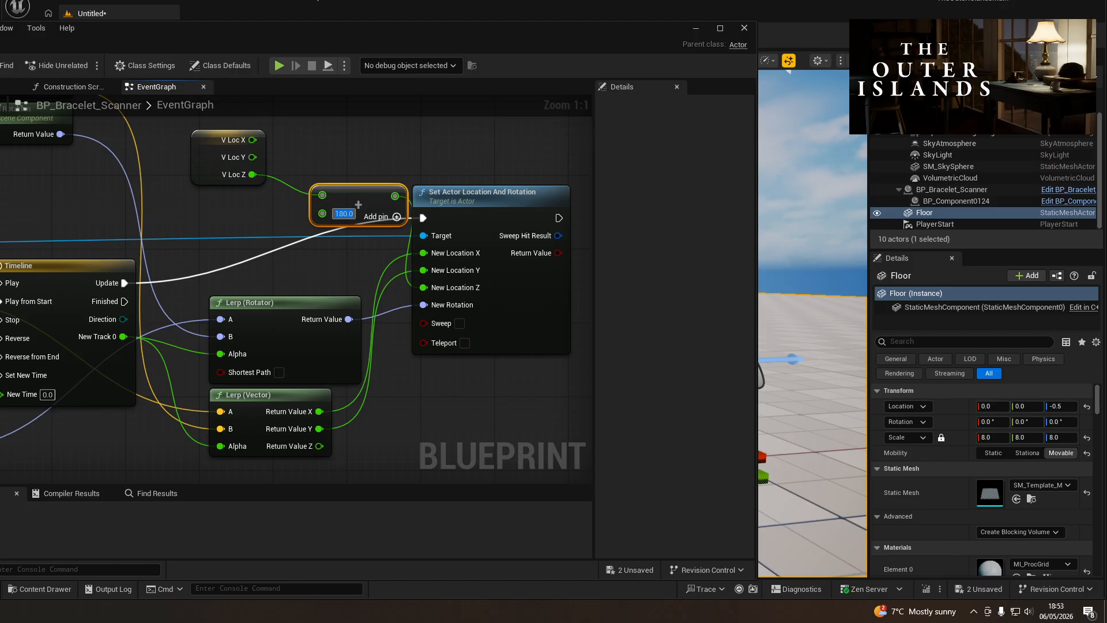
key(ctrl+s)
- Clear the Blueprint window from the viewport, playtest from the floor near the scanner, interact with it, and stop the session
drag(203, 38, 0, 22)
key(s)
right_drag(404, 288, 398, 297)
right_click(398, 297)
click(417, 520)
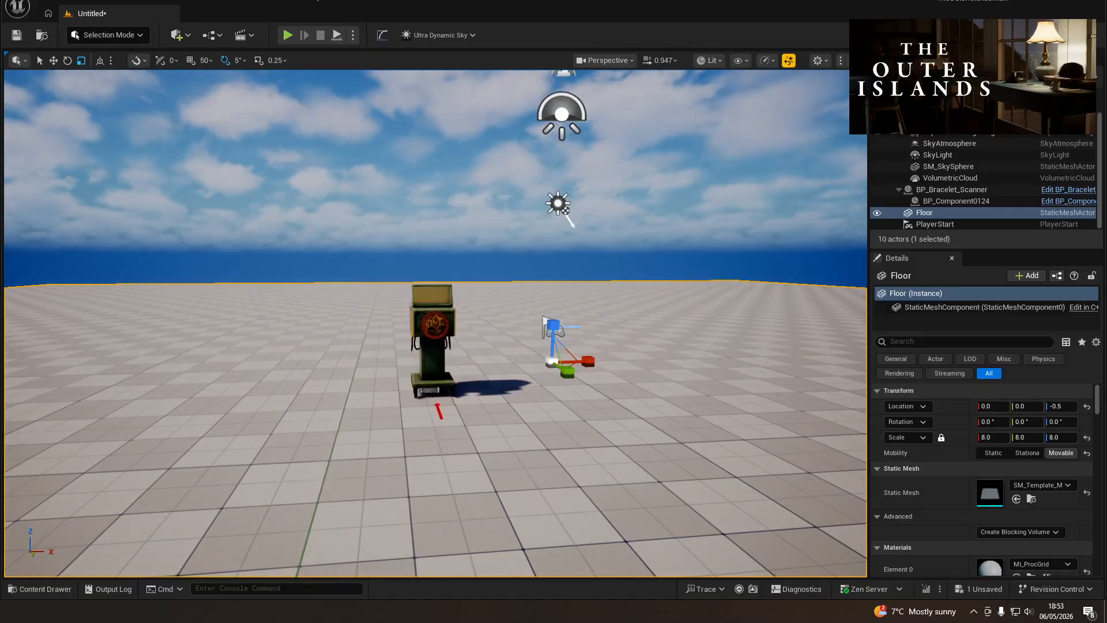
key(w)
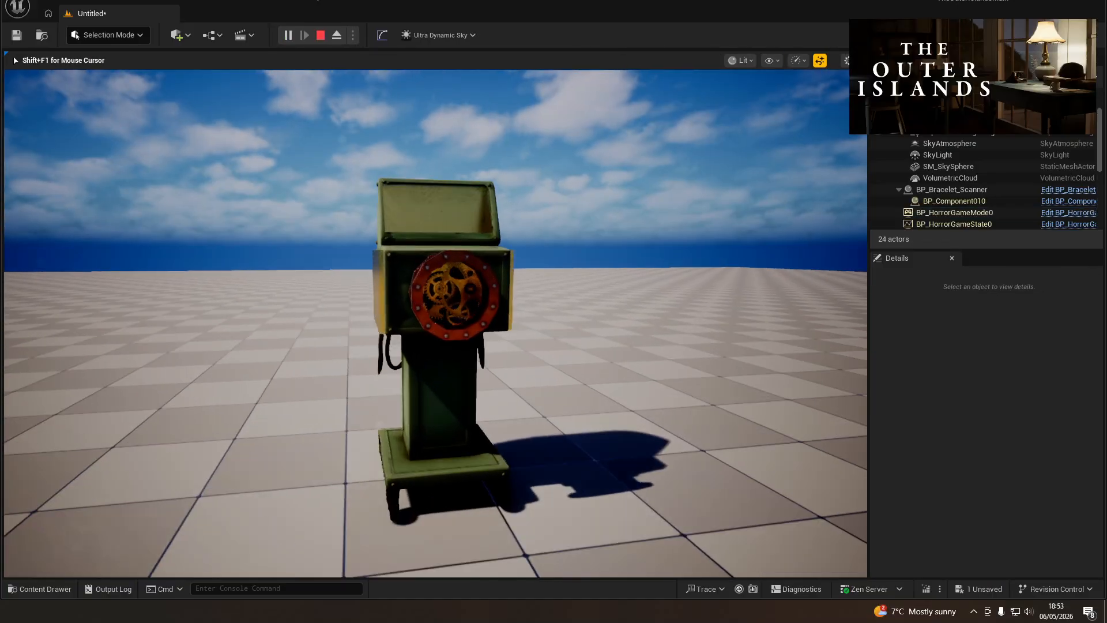
key(e)
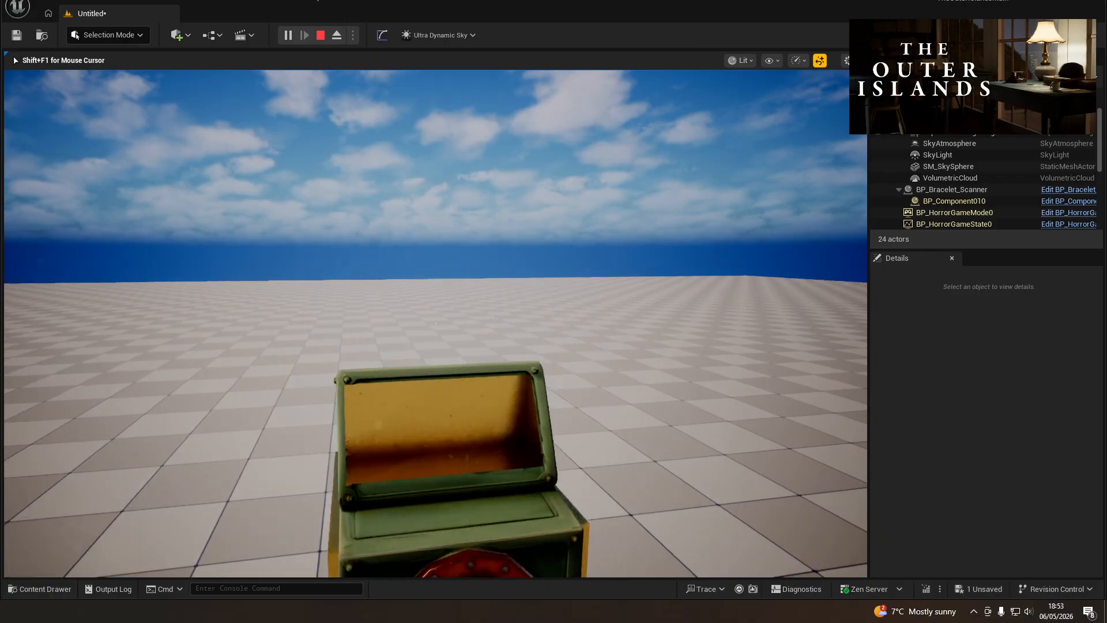
key(Escape)
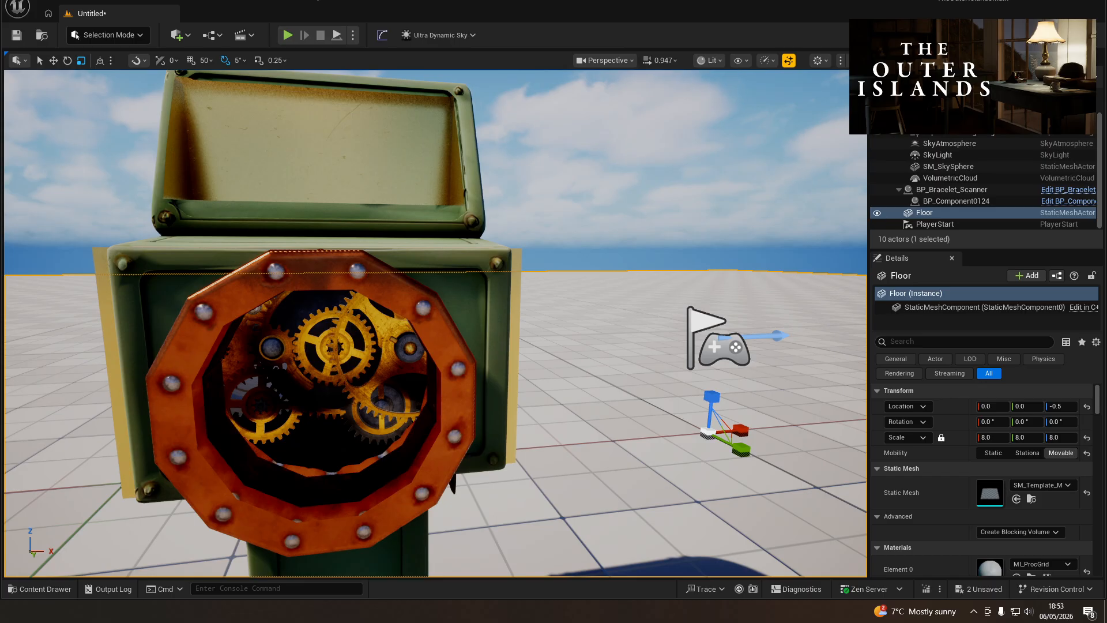
- Back the view away from the scanner, playtest again from the floor, approach and interact with the scanner, and end the session
scroll(349, 438, down, 10)
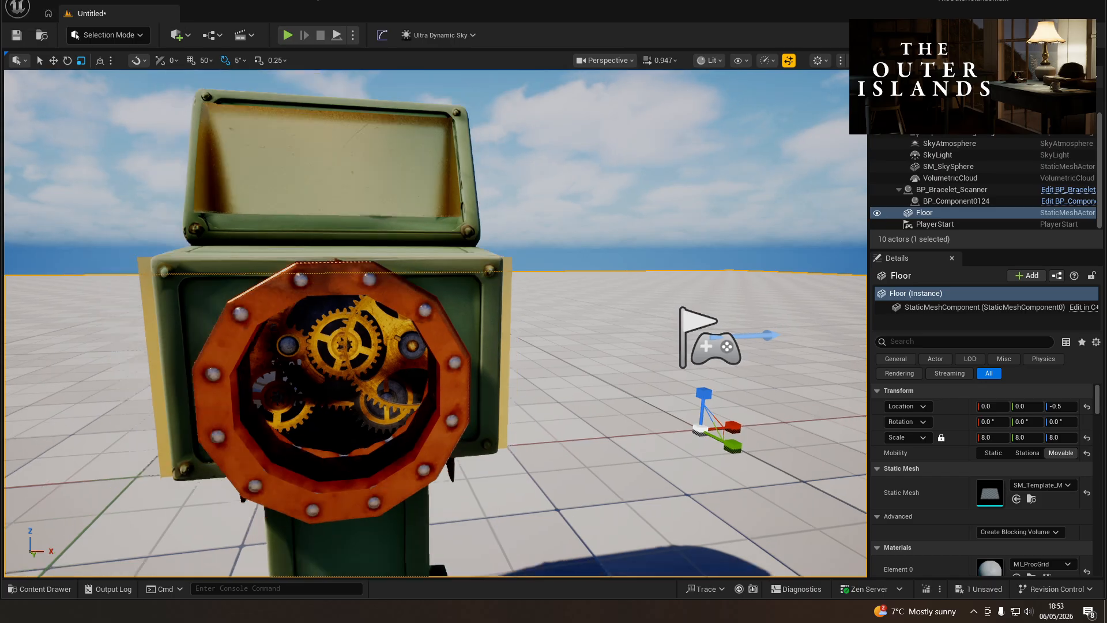
right_click(348, 437)
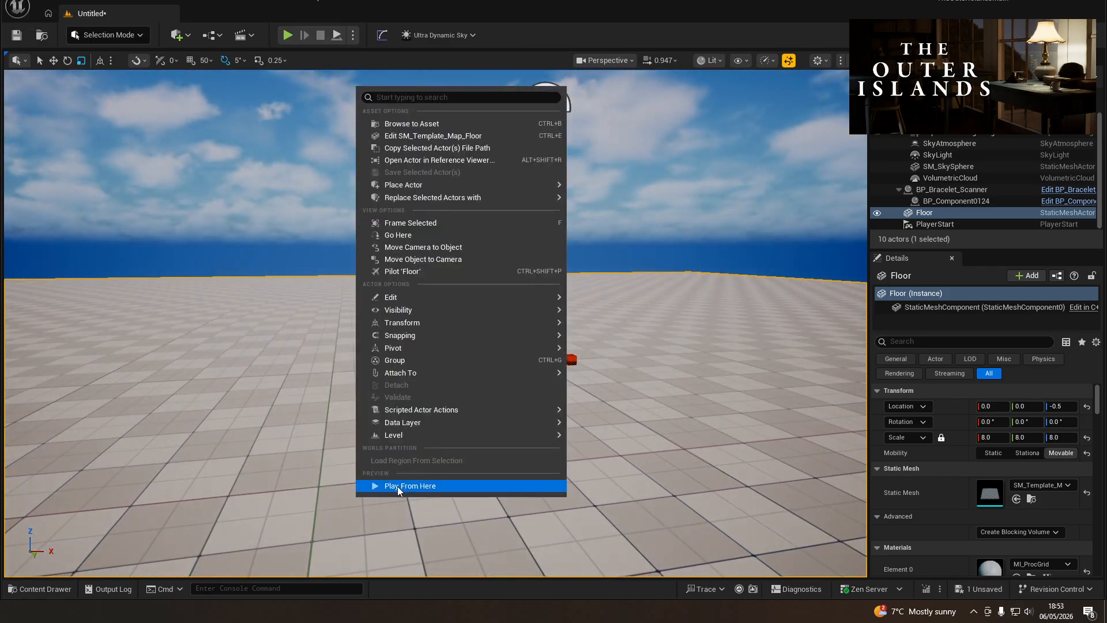
click(396, 486)
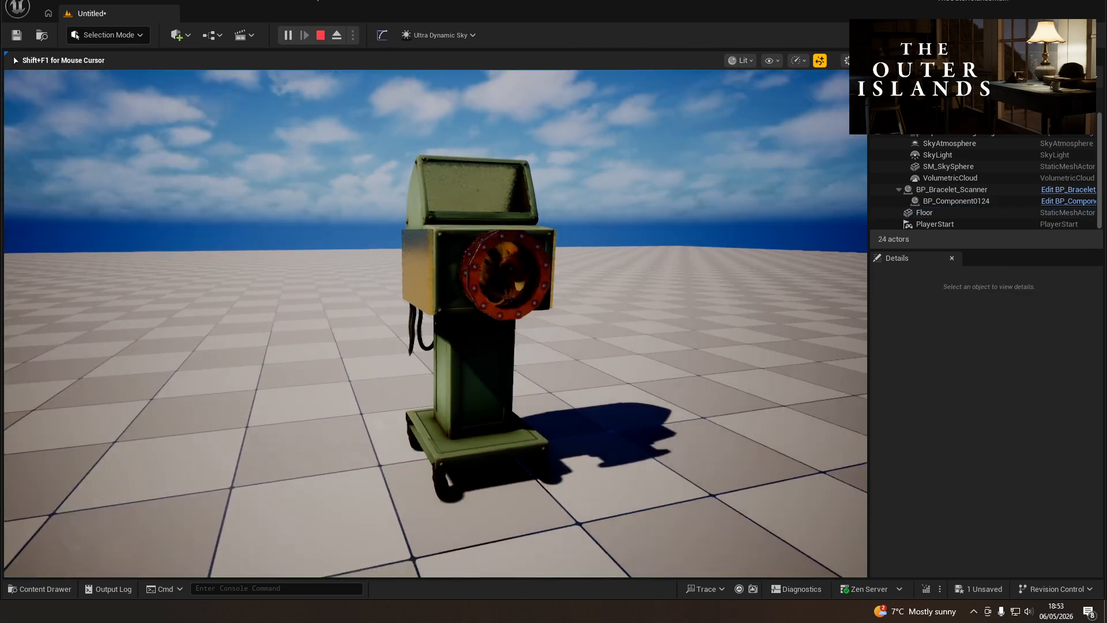
key(w)
key(w)
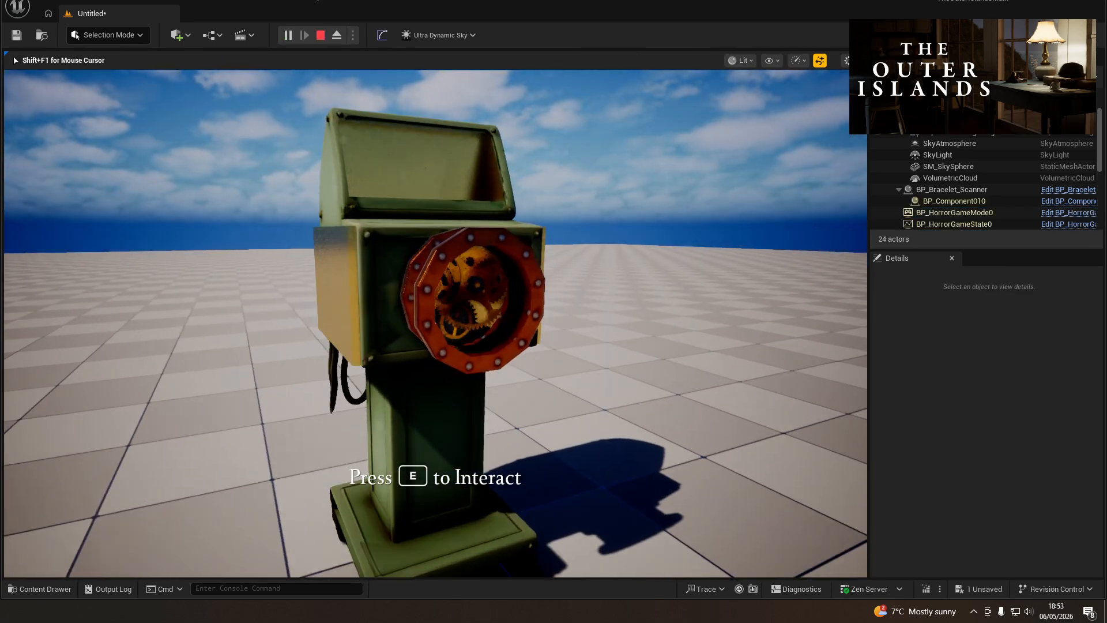
key(w)
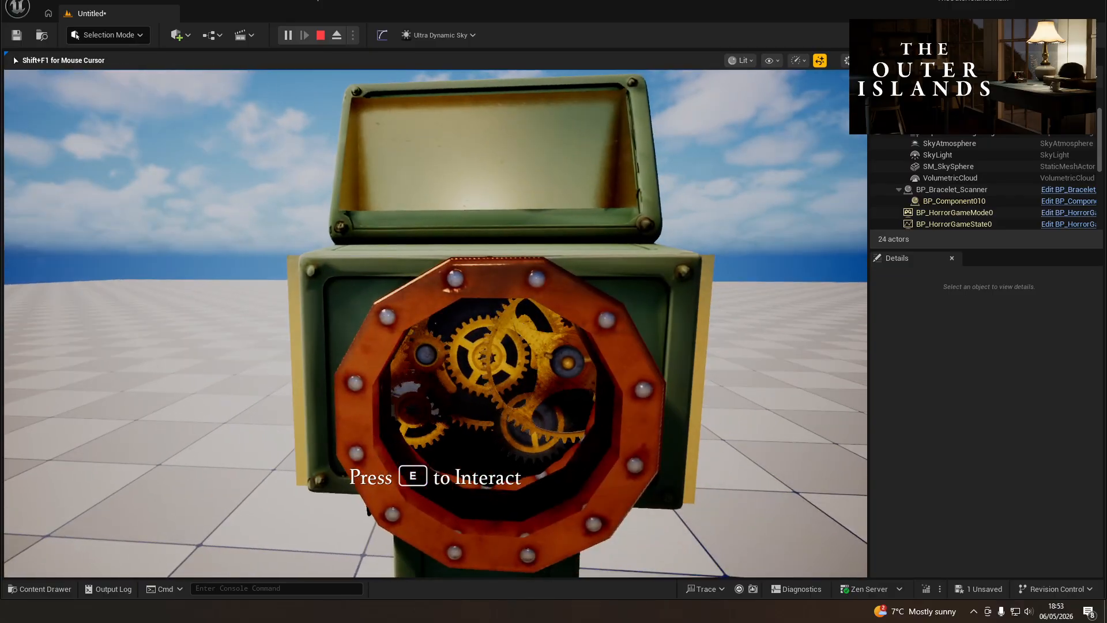
key(Escape)
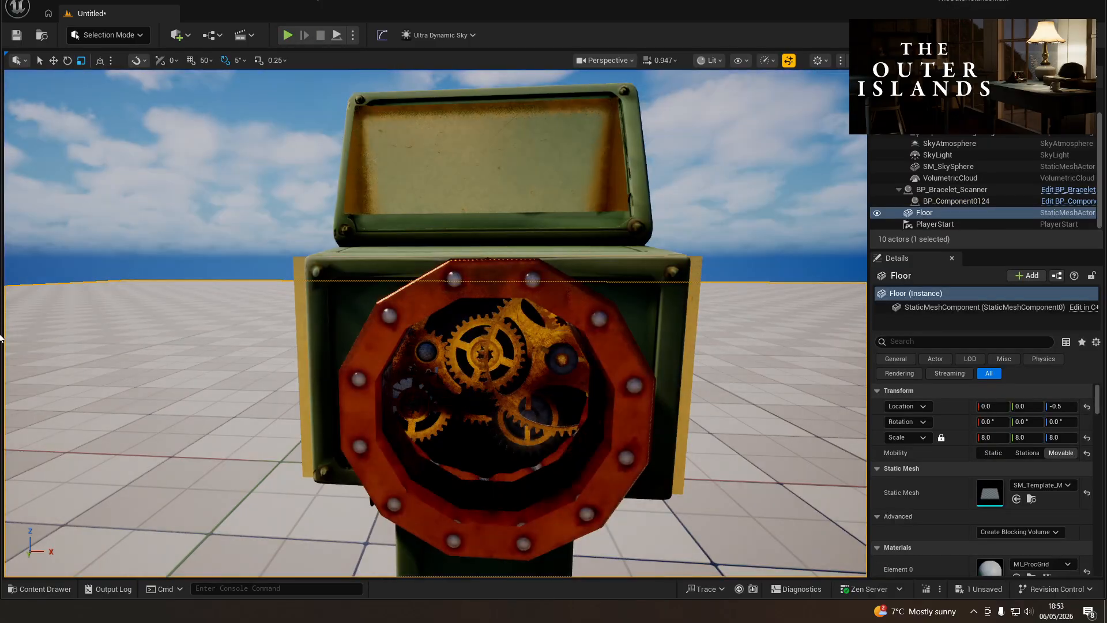
- Bring the Blueprint editor back over the viewport and move Event Interaction and the V Loc SET node farther ahead of the Timeline
drag(0, 3, 553, 24)
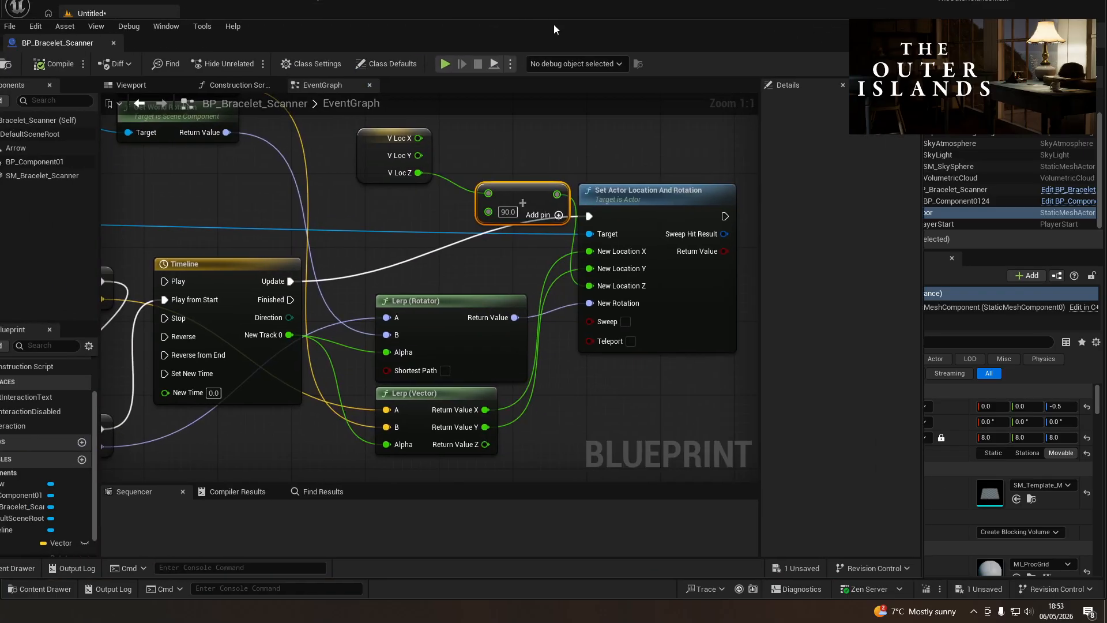
scroll(472, 200, down, 5)
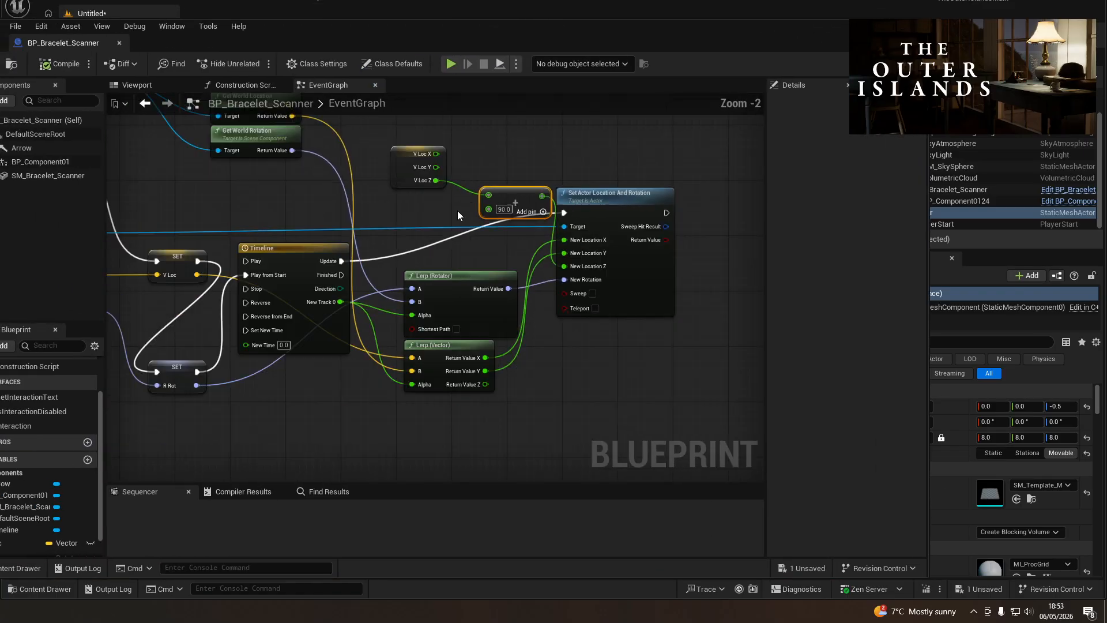
scroll(441, 278, up, 3)
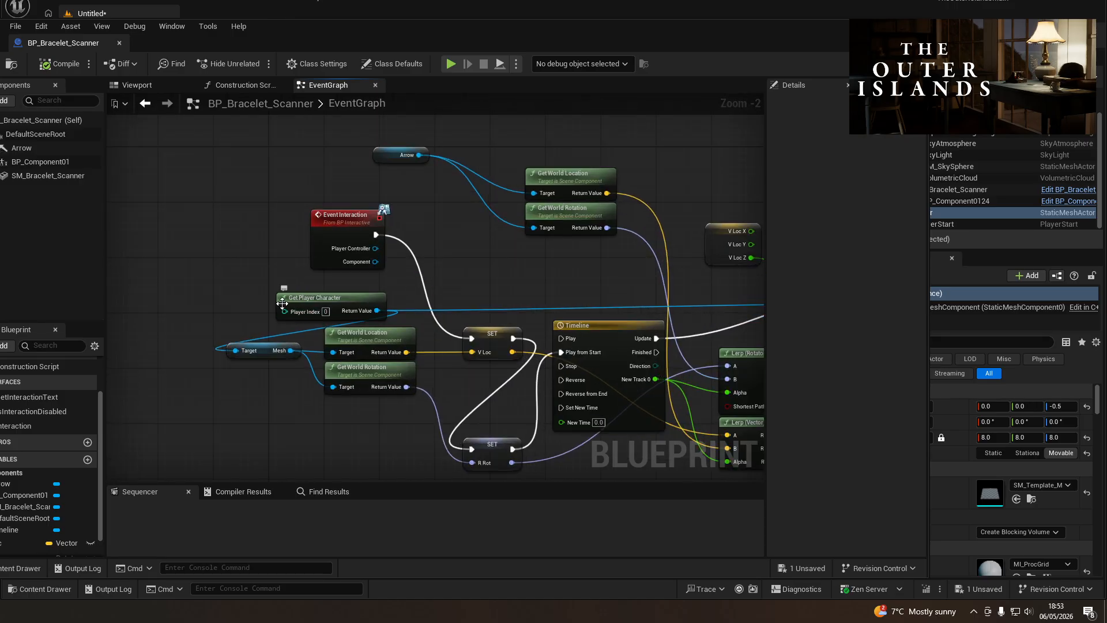
drag(314, 219, 149, 316)
right_drag(432, 399, 256, 389)
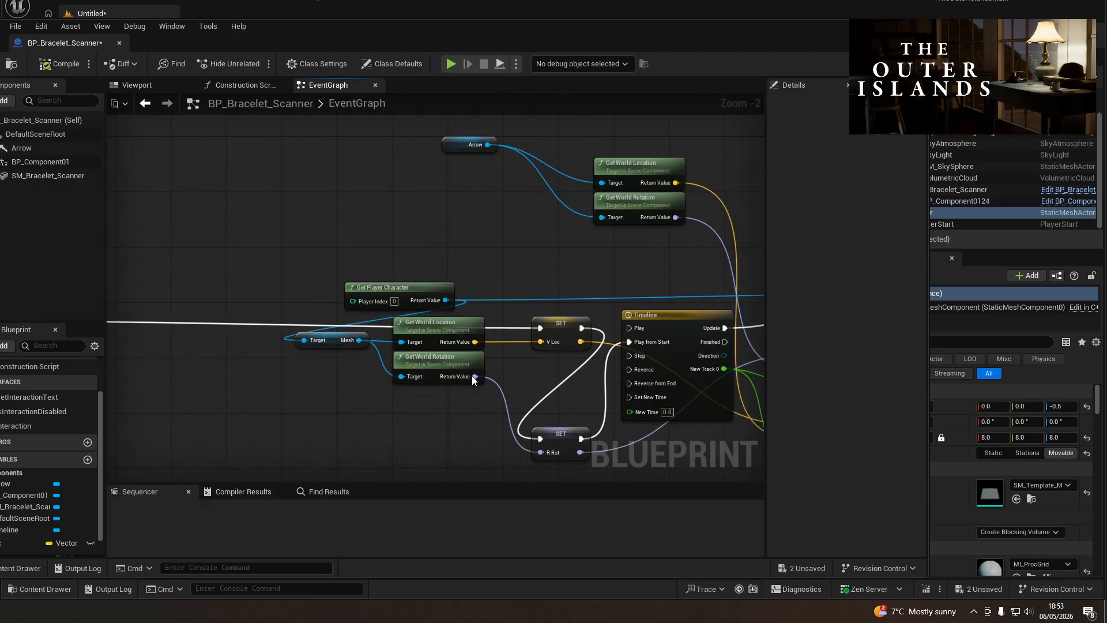
drag(559, 326, 170, 322)
- Group Get Player Character, Mesh and the player's Get World Location and Get World Rotation nodes above Event Interaction
right_drag(183, 353, 346, 324)
drag(496, 319, 312, 403)
drag(552, 260, 169, 161)
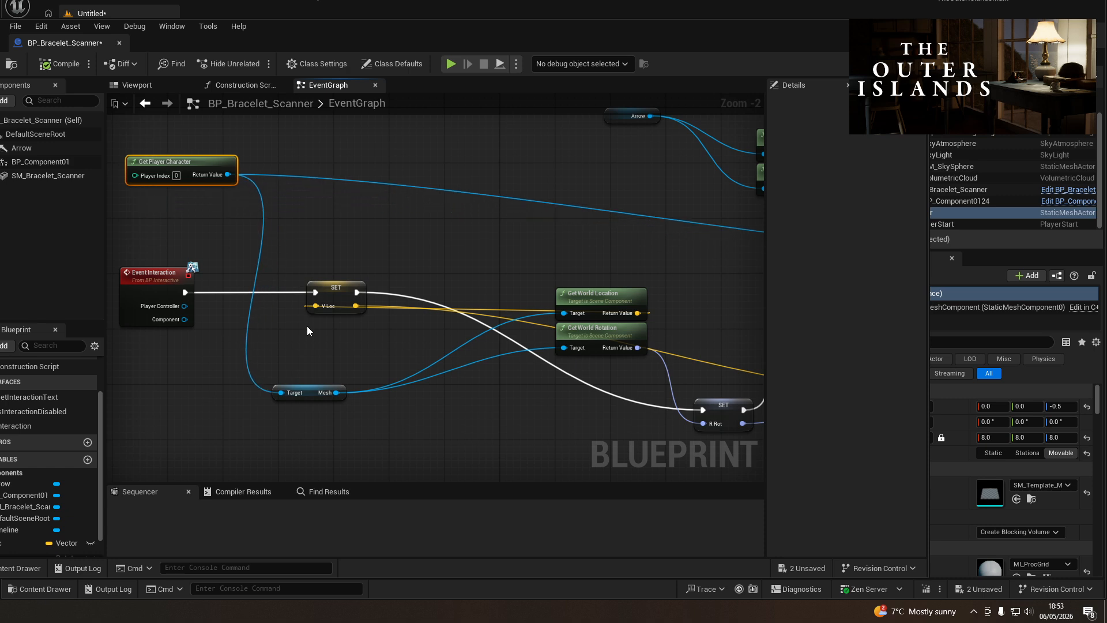
drag(304, 390, 206, 194)
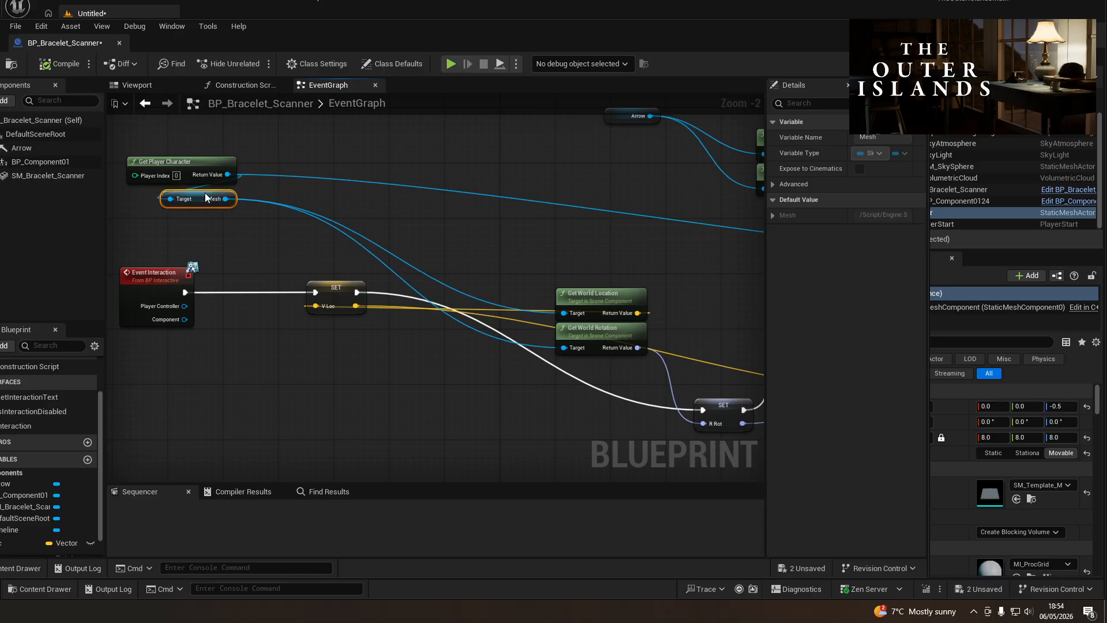
drag(566, 270, 277, 231)
right_drag(410, 267, 437, 266)
- Line up the V Loc and R Rot SET nodes side by side on the execution wire after Event Interaction
drag(376, 307, 427, 307)
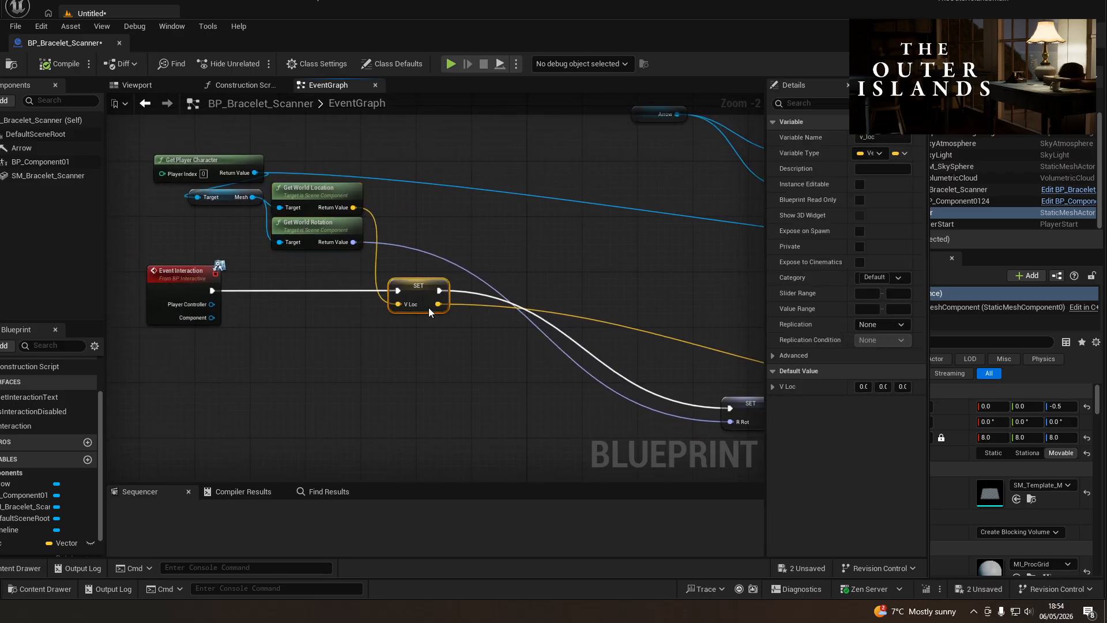
right_drag(556, 312, 395, 291)
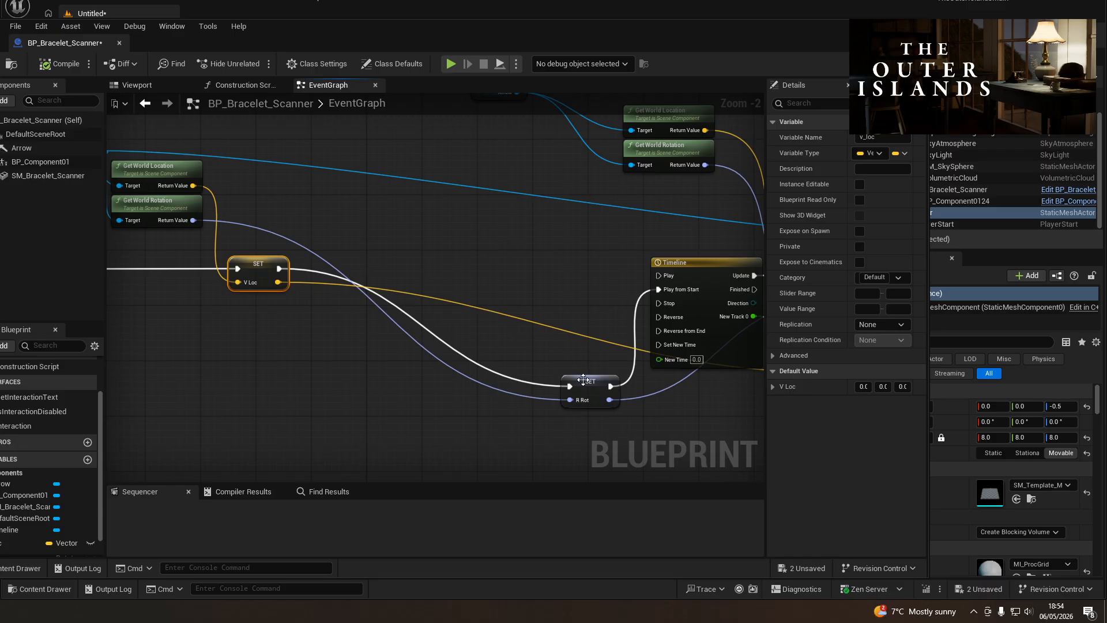
drag(583, 379, 355, 266)
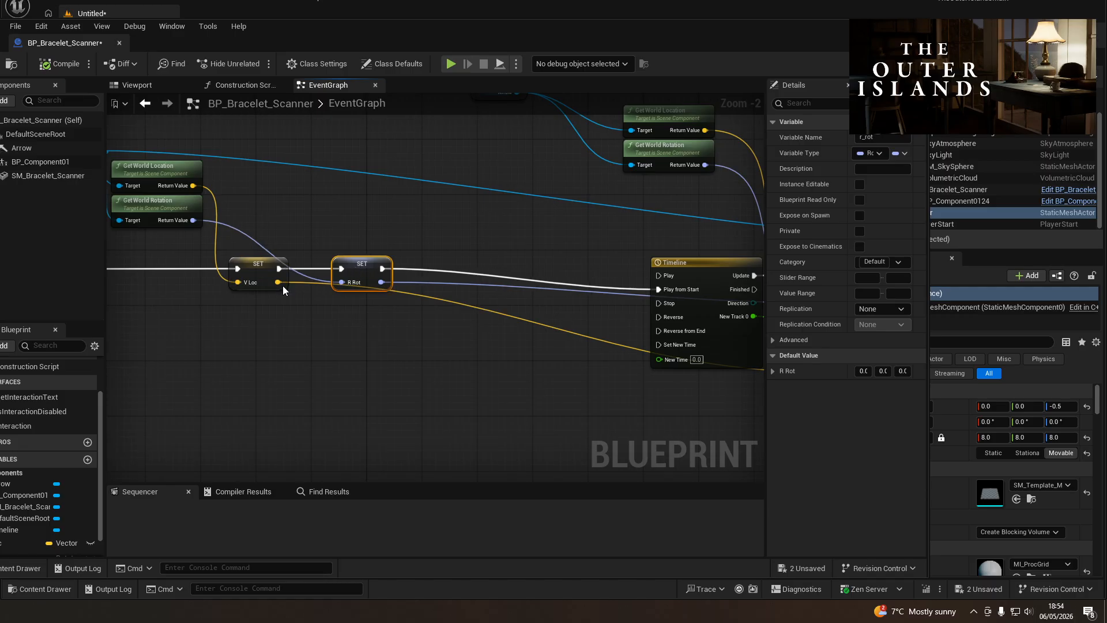
- Place the player's Get World Location and Get World Rotation below the SET nodes, and Get Player Character with Mesh below Event Interaction
right_drag(186, 277, 312, 268)
drag(275, 195, 368, 309)
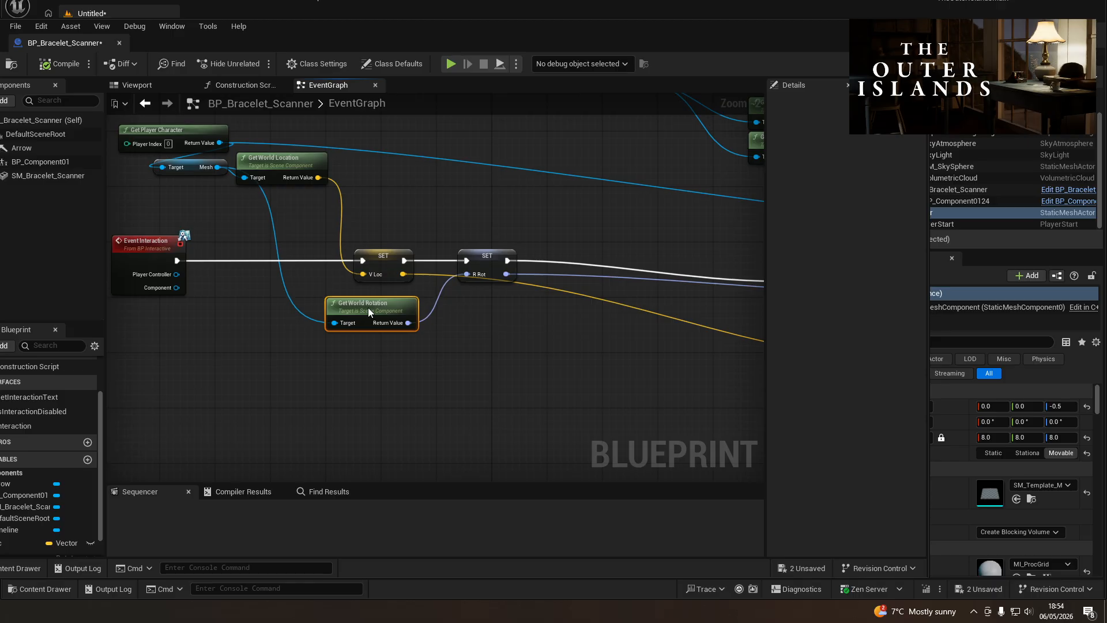
drag(304, 163, 273, 309)
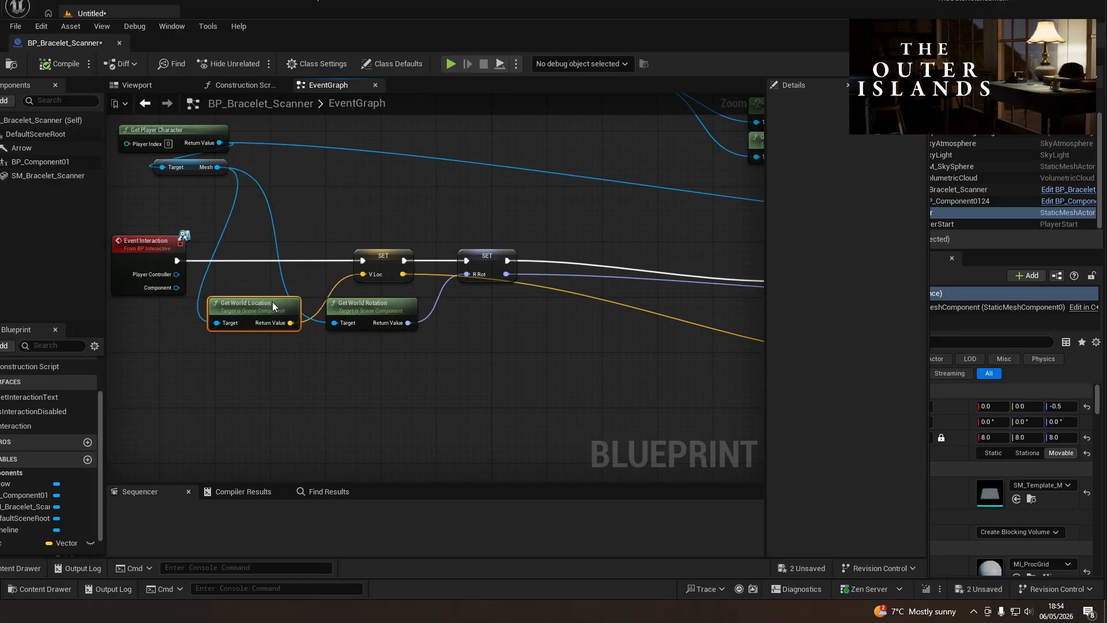
right_drag(136, 119, 181, 164)
drag(181, 165, 223, 230)
drag(231, 179, 237, 349)
drag(241, 304, 200, 399)
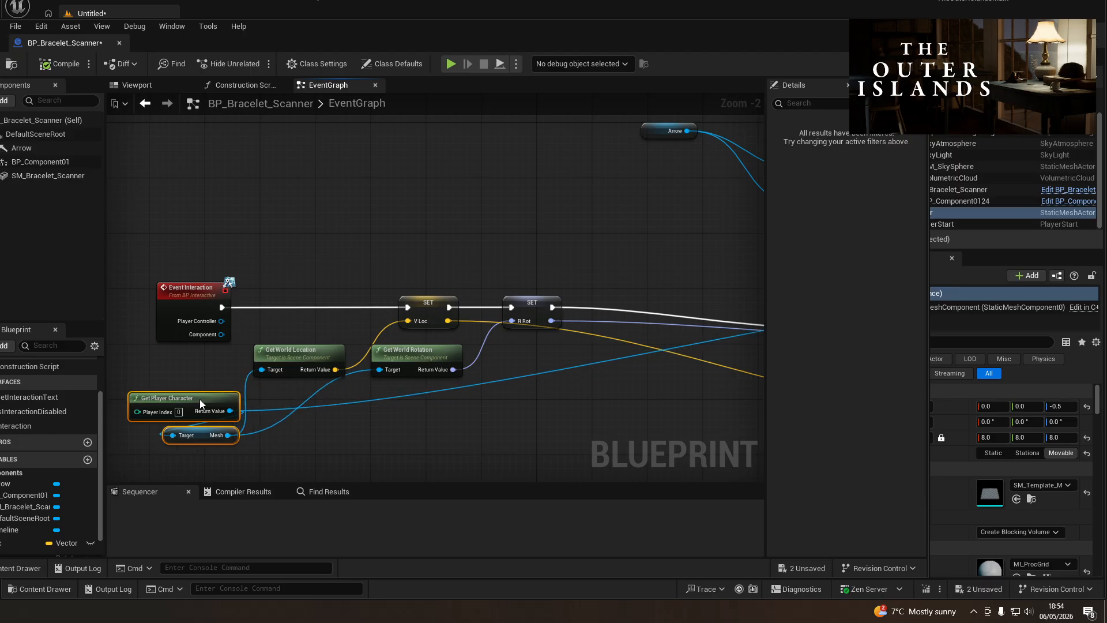
- Move the Timeline closer to the R Rot SET node and stack both Lerp nodes closer to the Timeline
right_drag(199, 399, 221, 377)
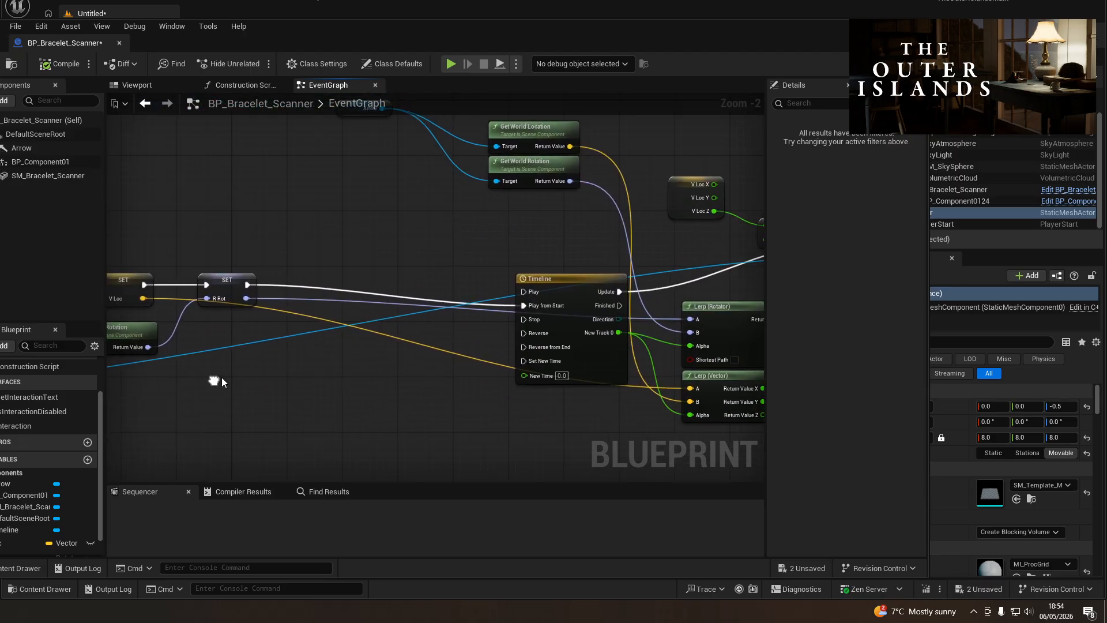
drag(527, 277, 393, 261)
right_drag(678, 317, 465, 289)
drag(498, 282, 395, 274)
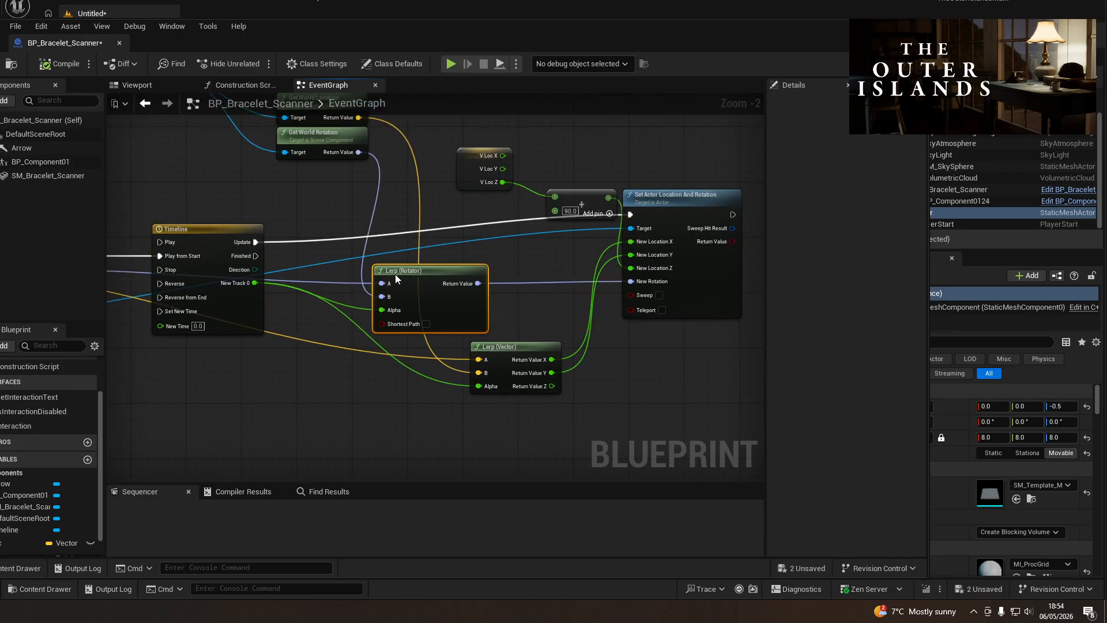
drag(492, 348, 388, 342)
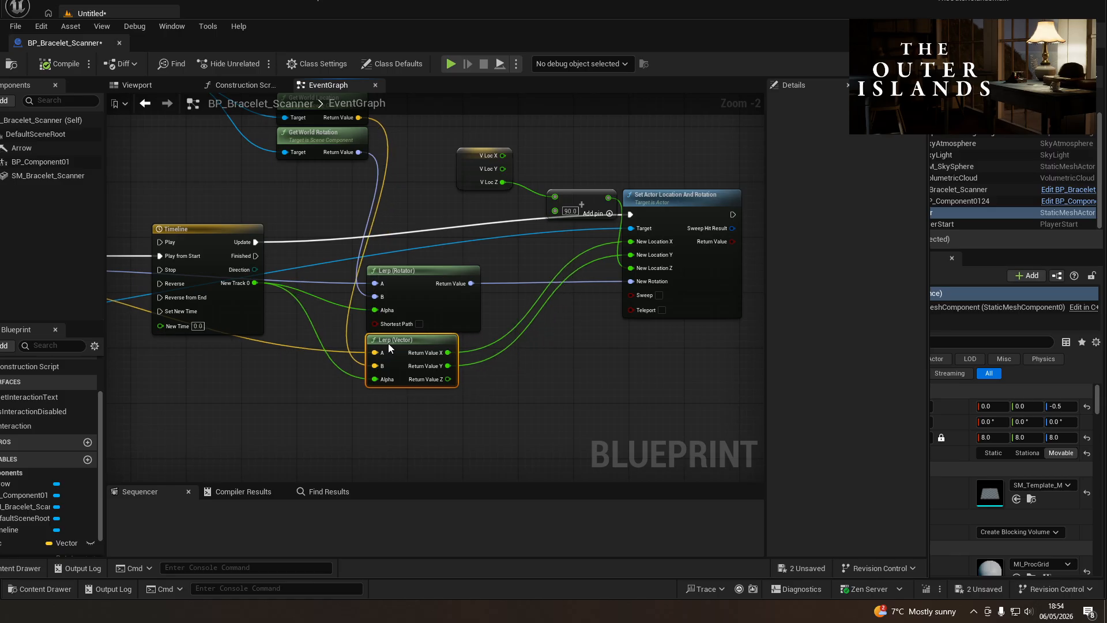
- Add reroute nodes to the V Loc and Get Player Character wires and position them below and ahead of the Timeline
right_drag(237, 357, 409, 352)
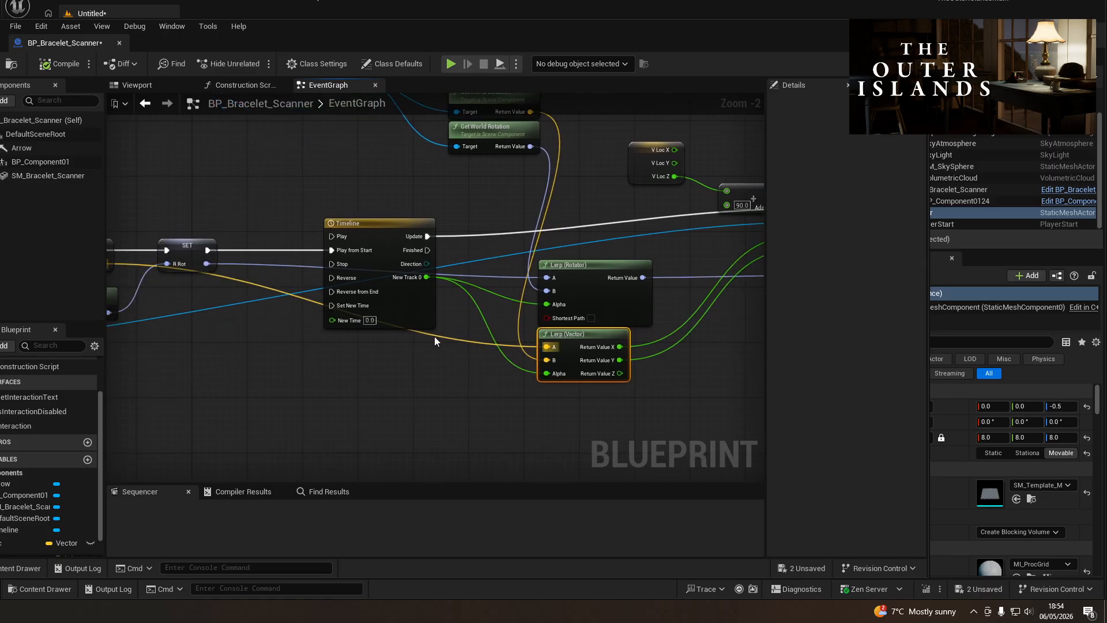
double_click(436, 336)
drag(436, 337, 281, 353)
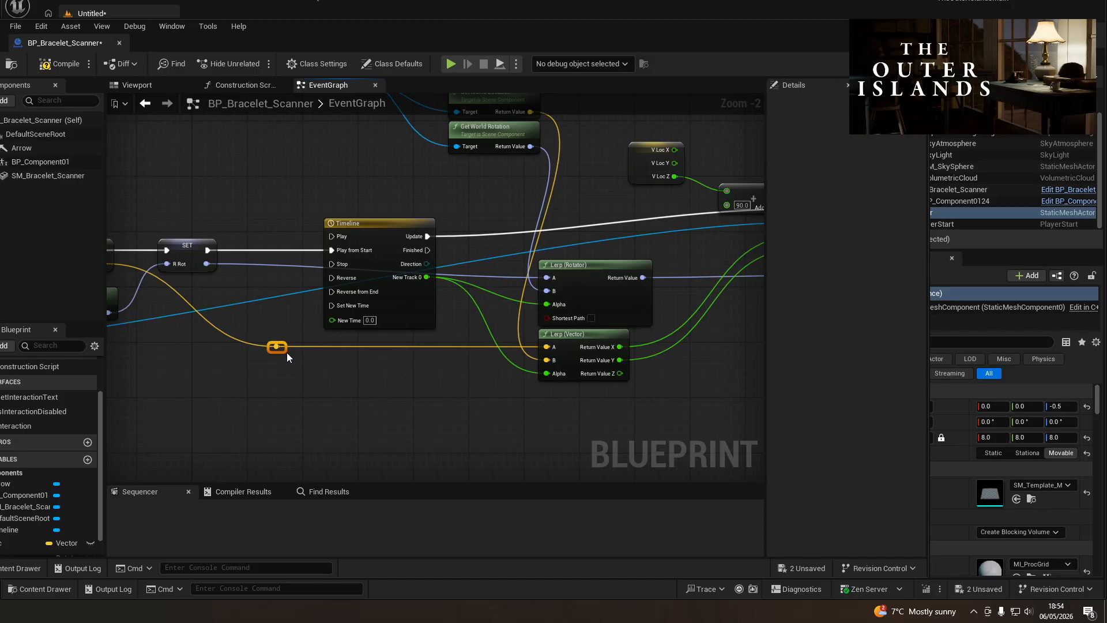
right_drag(286, 352, 384, 320)
double_click(334, 276)
drag(335, 275, 379, 325)
click(347, 258)
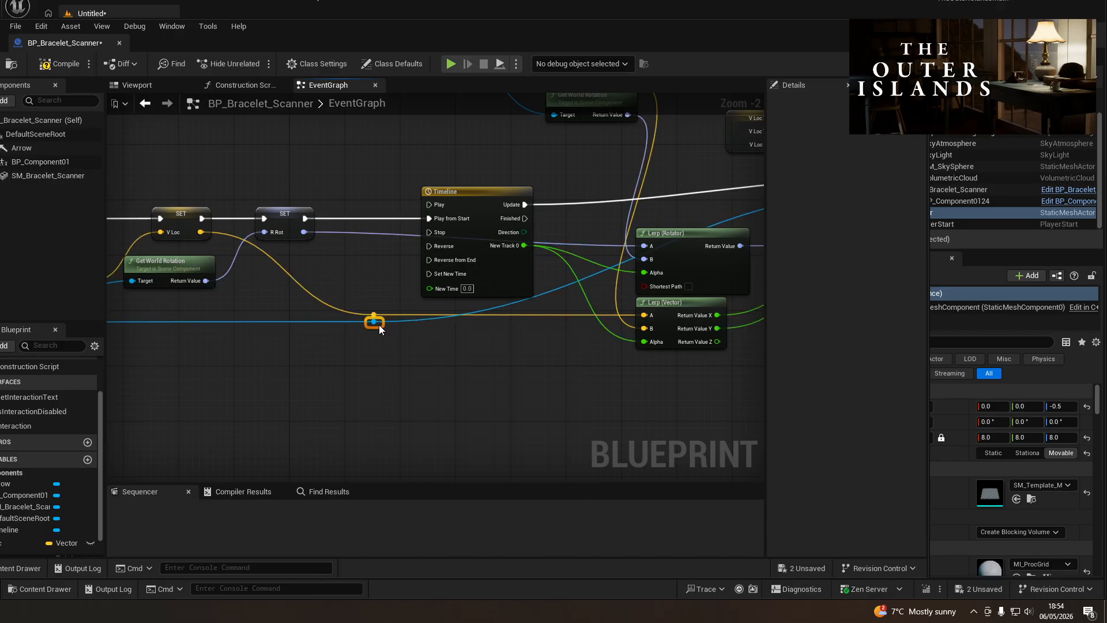
- Lower the Set Actor Location And Rotation node slightly to sit level with the Timeline's Update wire
right_drag(526, 354, 238, 339)
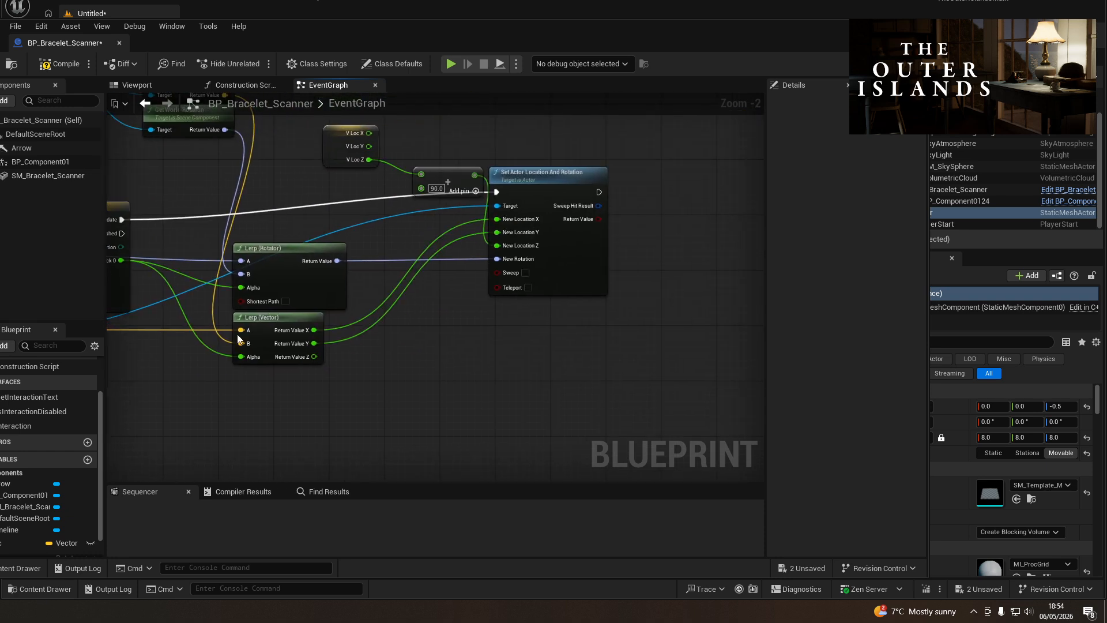
drag(504, 184, 505, 212)
right_drag(364, 272, 489, 247)
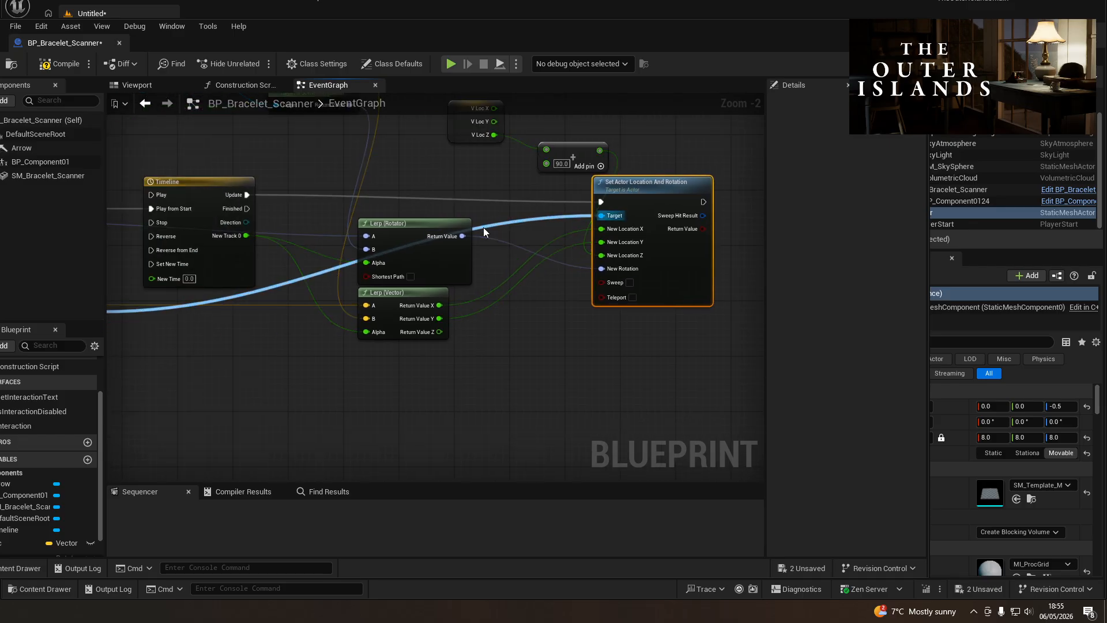
- Add reroute nodes to the wire feeding the Target of Set Actor Location And Rotation, routing it beneath the Lerp nodes
double_click(483, 227)
drag(484, 228, 466, 362)
double_click(497, 312)
double_click(403, 349)
drag(408, 351, 351, 359)
right_drag(350, 360, 380, 347)
double_click(386, 345)
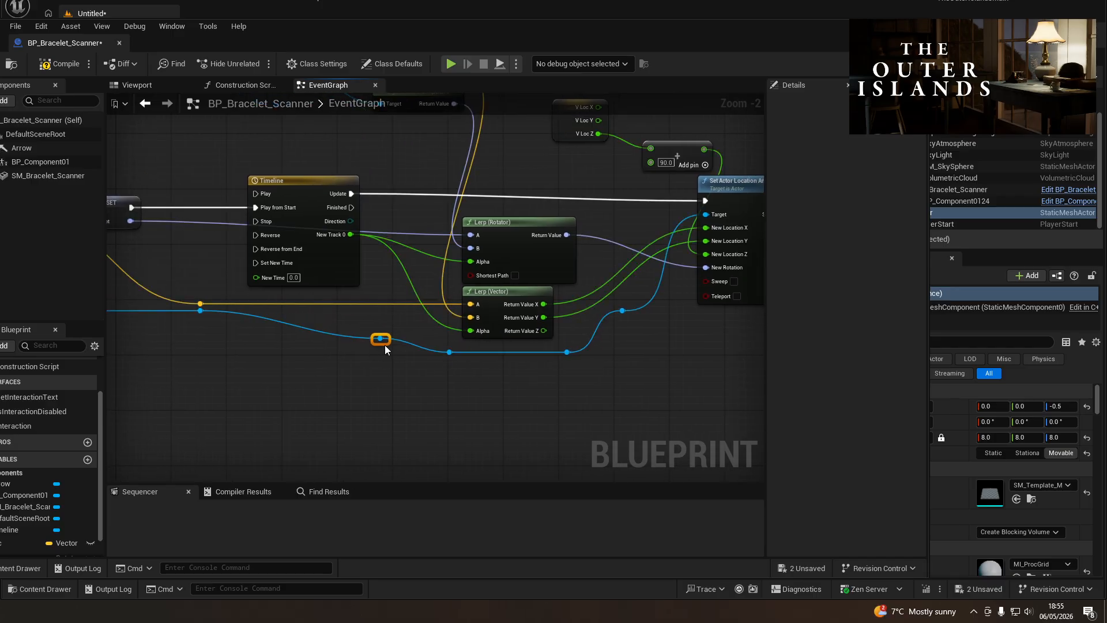
drag(389, 339, 396, 316)
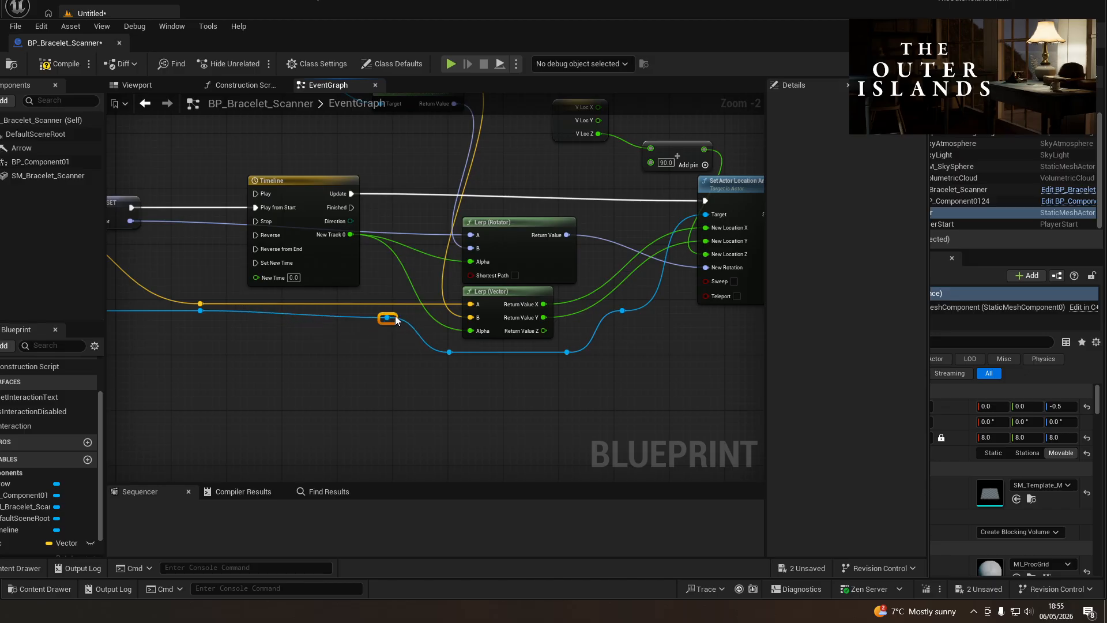
- Move the Arrow reference with its Get World Location and Get World Rotation nodes to just above the Timeline
right_drag(554, 374, 535, 532)
drag(176, 153, 420, 315)
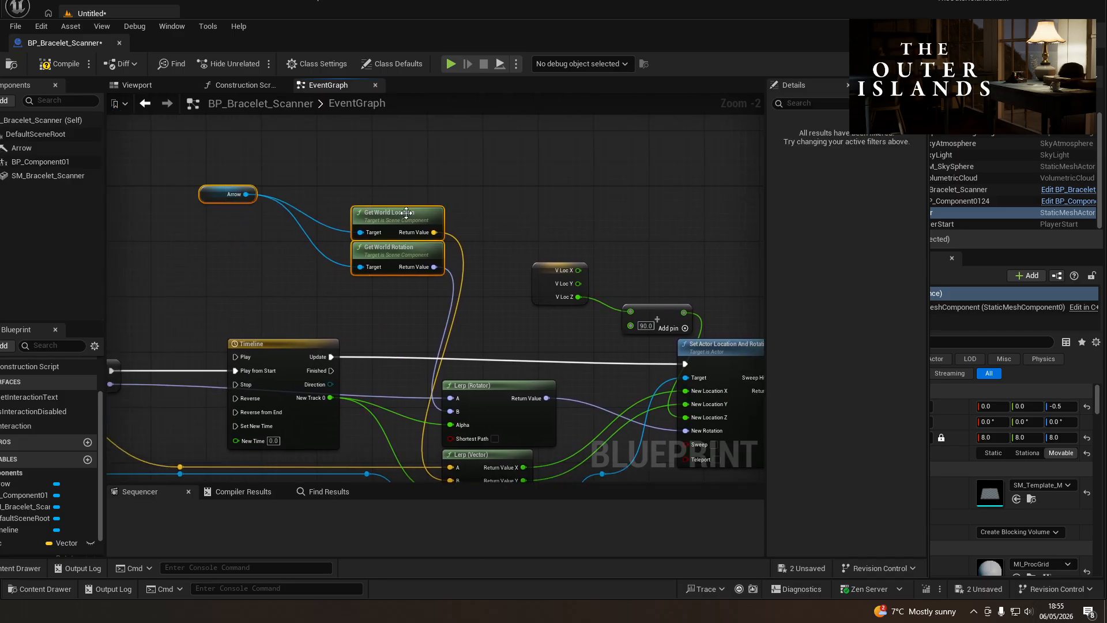
drag(414, 214, 307, 266)
- Move the split V Loc node down, closer to the 90.0 add node above the Lerp nodes
scroll(307, 266, down, 3)
right_drag(362, 169, 529, 265)
drag(590, 201, 628, 247)
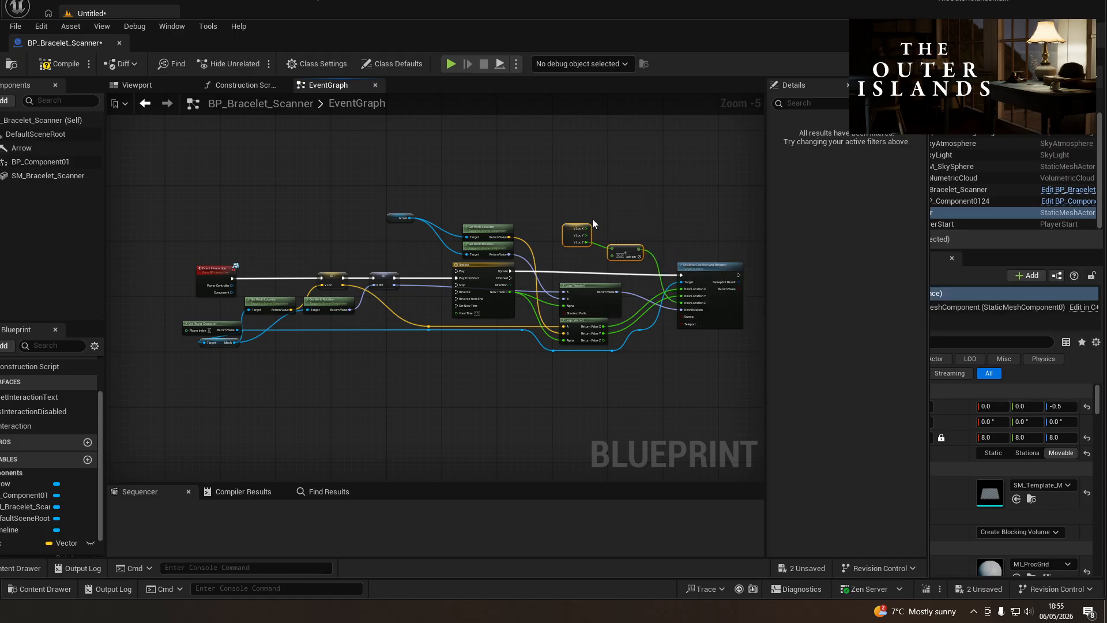
scroll(593, 219, up, 2)
click(530, 192)
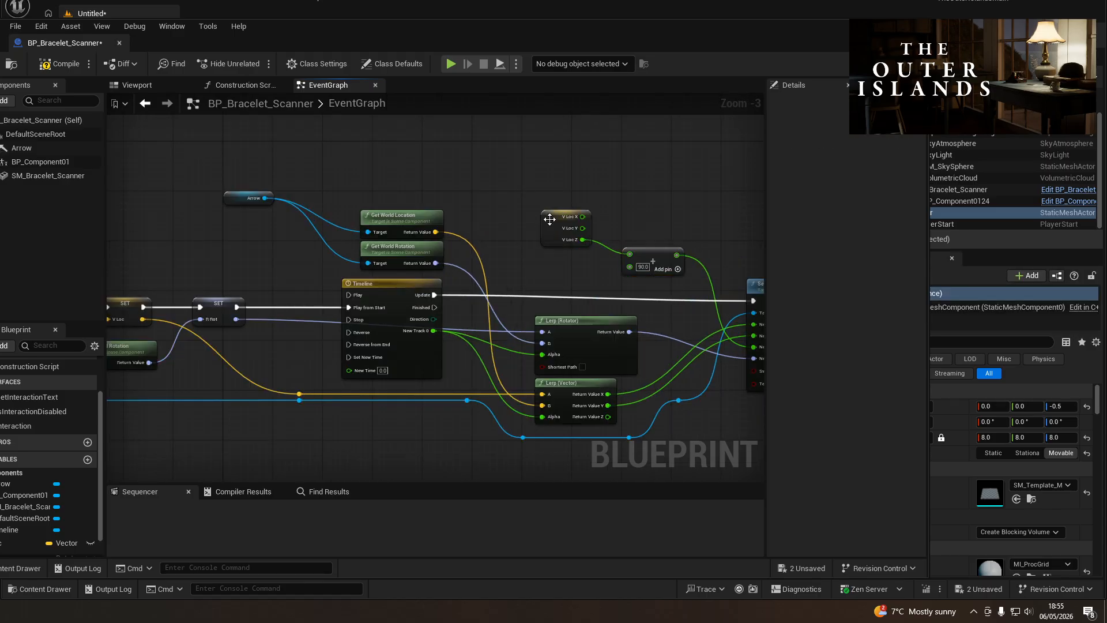
drag(553, 223, 546, 243)
- Enclose the V Loc and add nodes in a comment box titled "set height during transition"
right_drag(563, 278, 422, 260)
drag(506, 254, 525, 261)
text(c)
text(set height)
text( dur9n)
key(BackSpace)
key(BackSpace)
text(ing transitio)
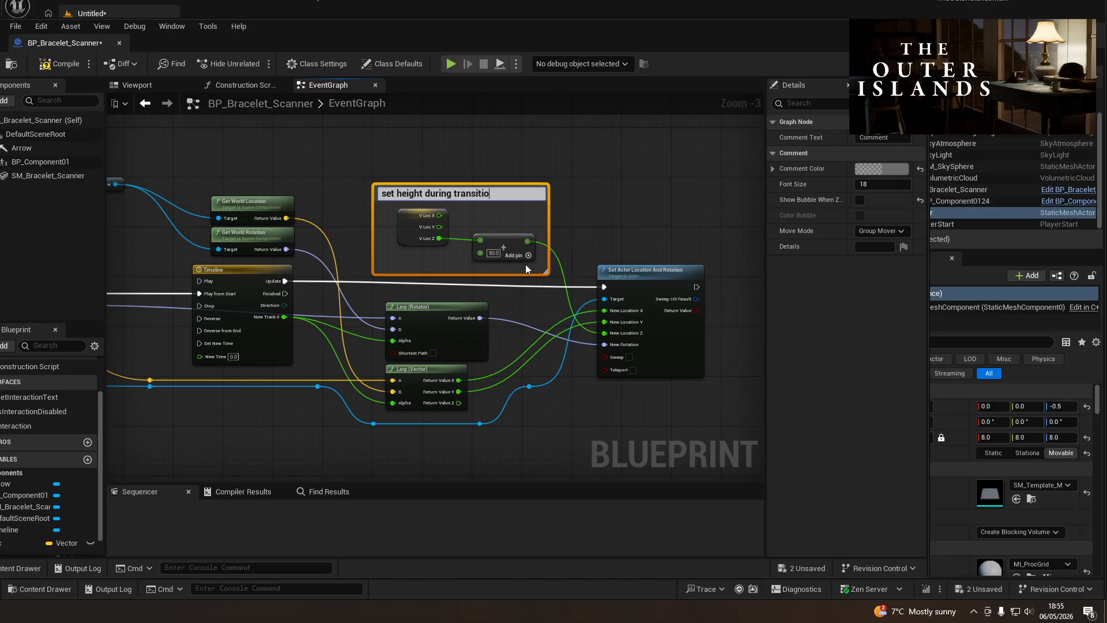
text(n)
key(Return)
- Compile and save the bracelet scanner Blueprint with its tidied event graph
right_drag(389, 380, 313, 332)
right_drag(291, 356, 475, 342)
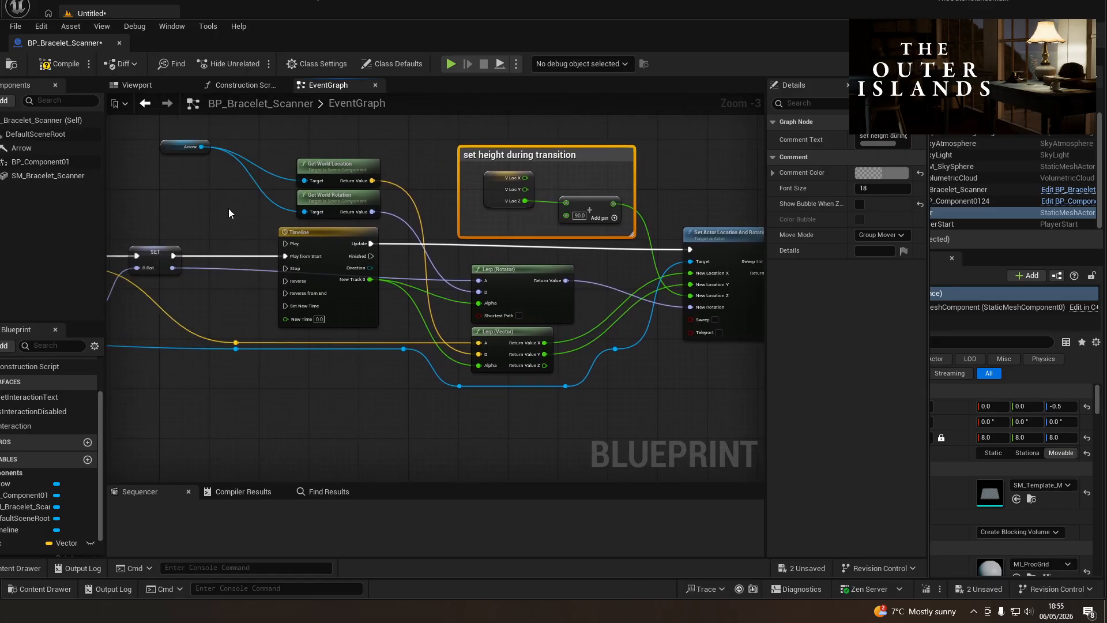
right_drag(228, 209, 237, 228)
right_drag(220, 185, 415, 301)
scroll(377, 196, down, 2)
scroll(258, 199, up, 2)
scroll(438, 215, down, 3)
click(60, 63)
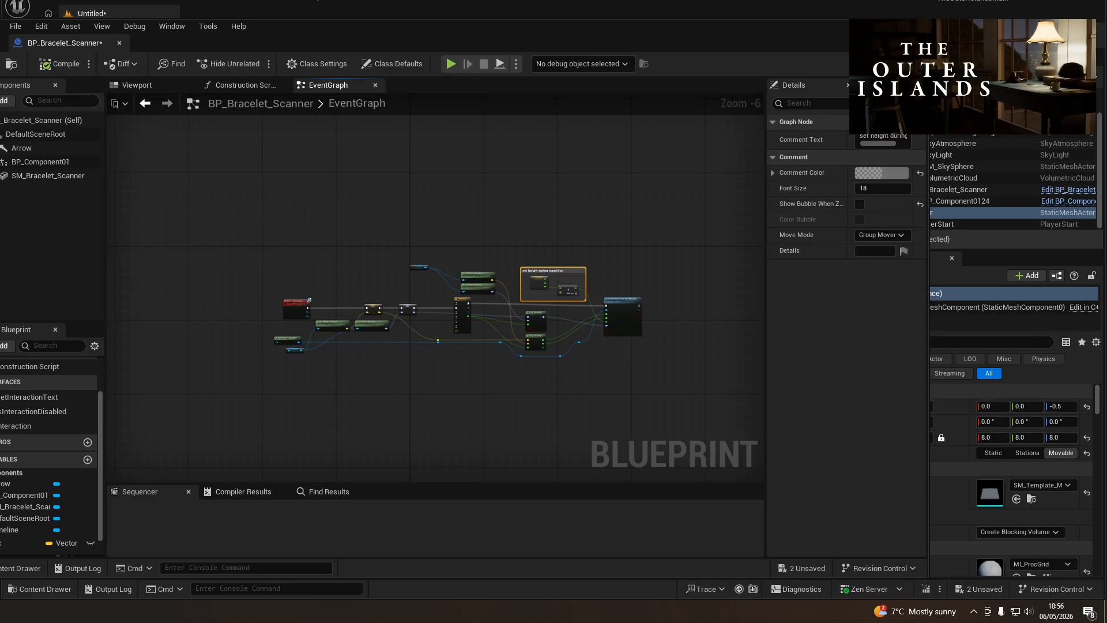
scroll(295, 348, up, 4)
right_drag(302, 344, 257, 380)
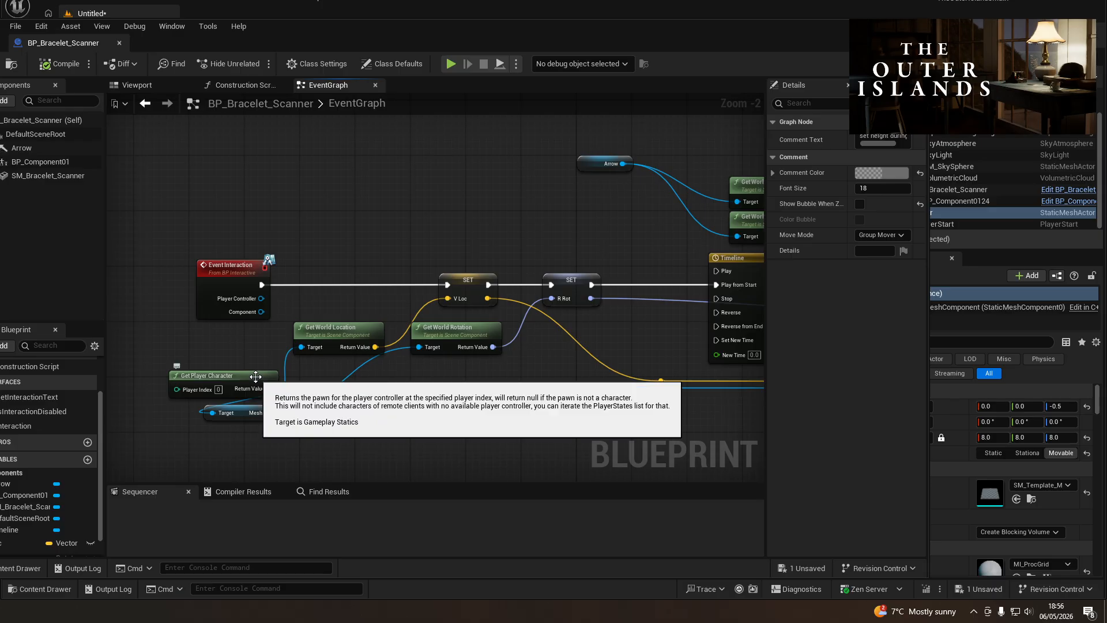
right_drag(447, 346, 56, 308)
right_drag(1009, 238, 495, 221)
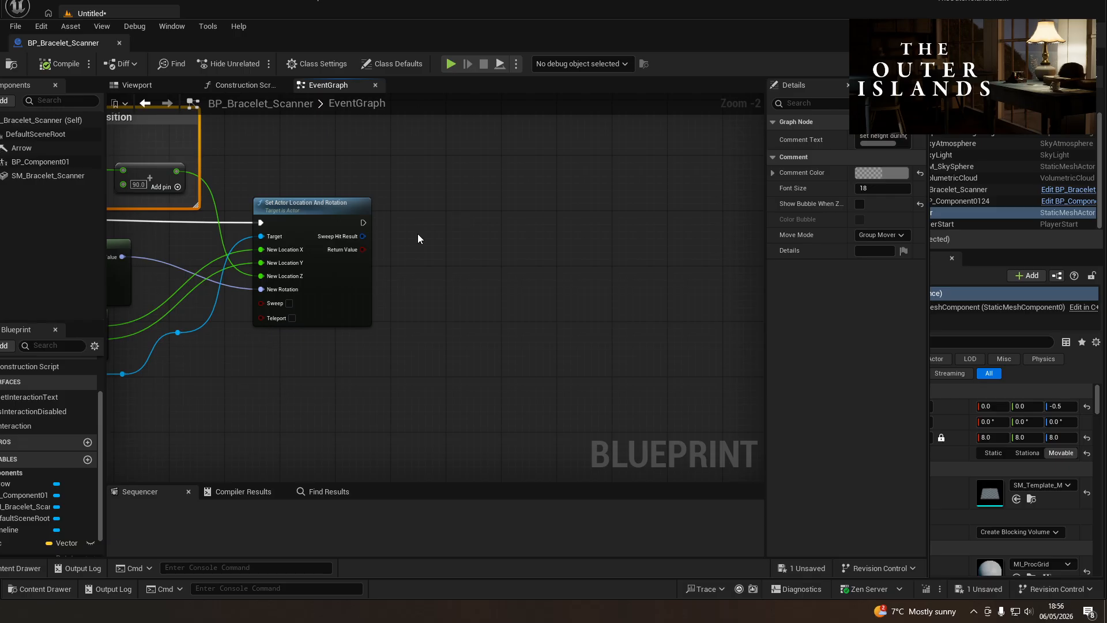
click(47, 66)
mouse_move(469, 287)
right_down()
mouse_move(443, 313)
mouse_move(479, 276)
right_up()
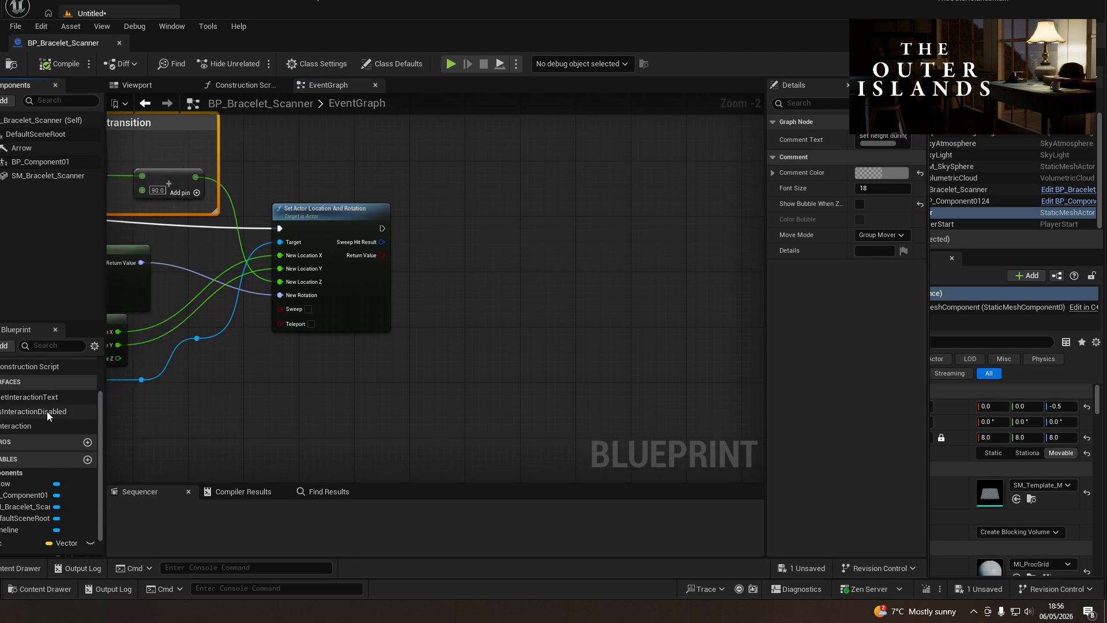
- Create a new Blueprint function named PlayerHasCuff
scroll(25, 441, up, 2)
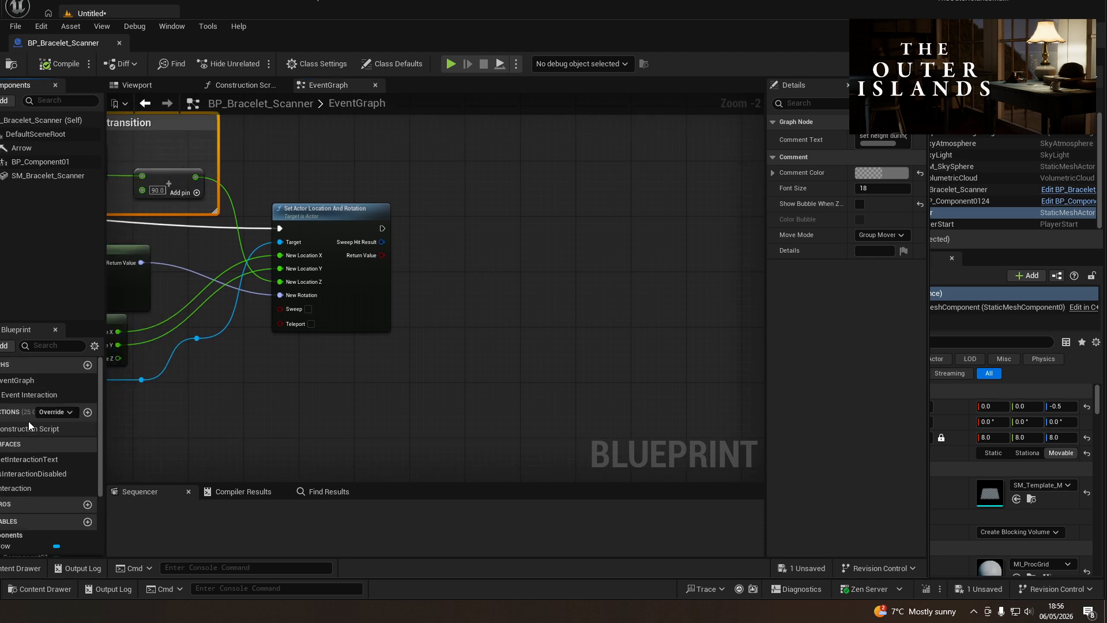
click(87, 412)
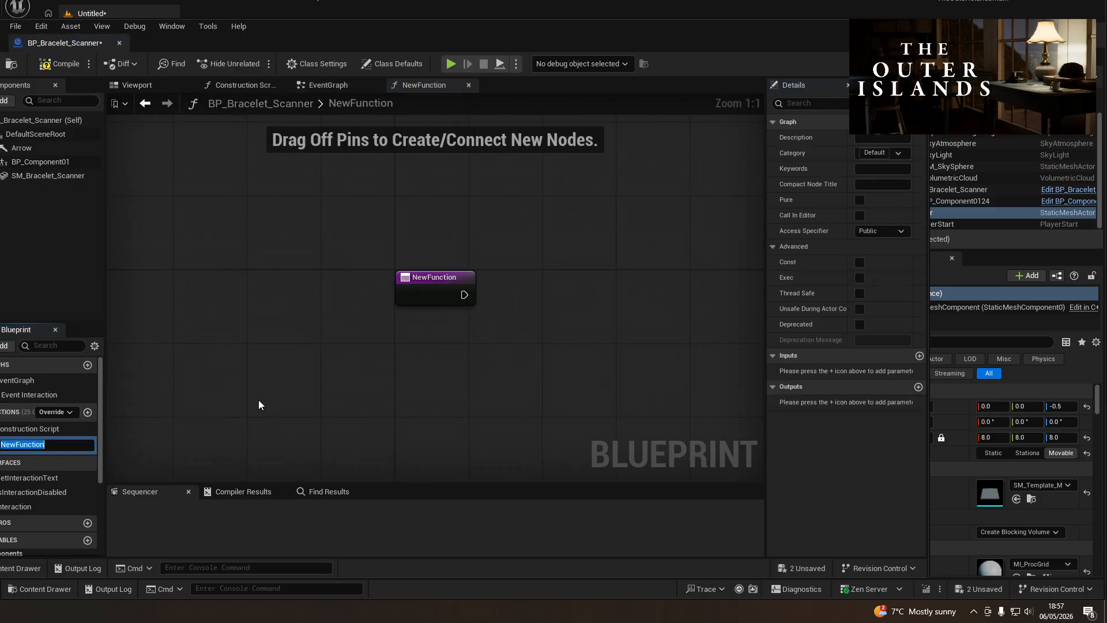
text(PlayerHasCuff)
key(Return)
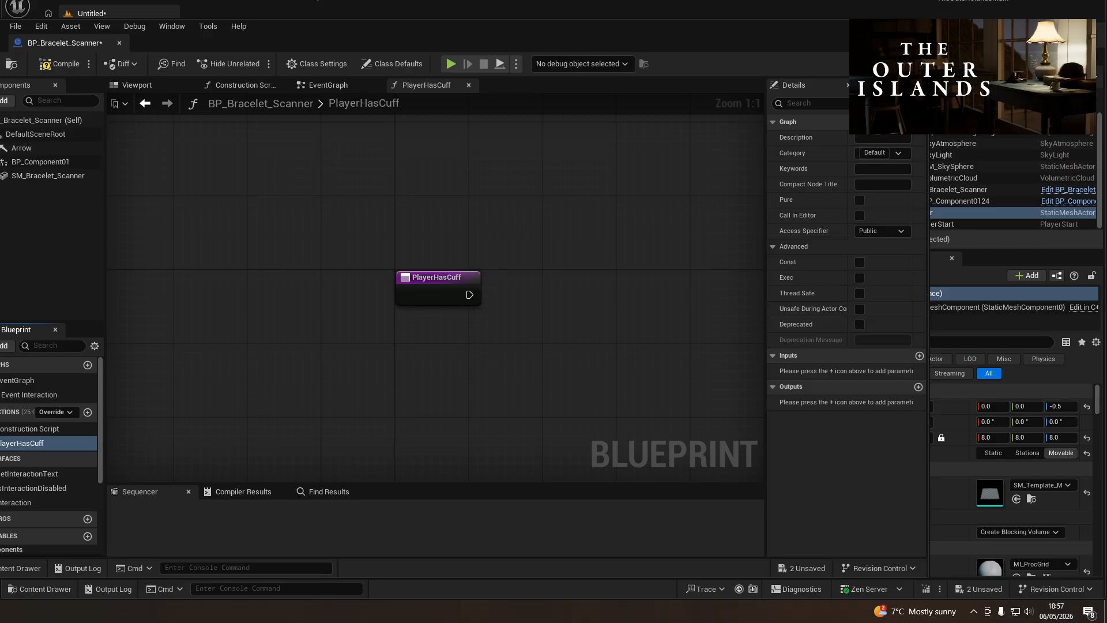
- Add a Boolean output named HasCuff to the PlayerHasCuff function, and compile and save the Blueprint
click(918, 387)
click(812, 401)
text(HasCuff)
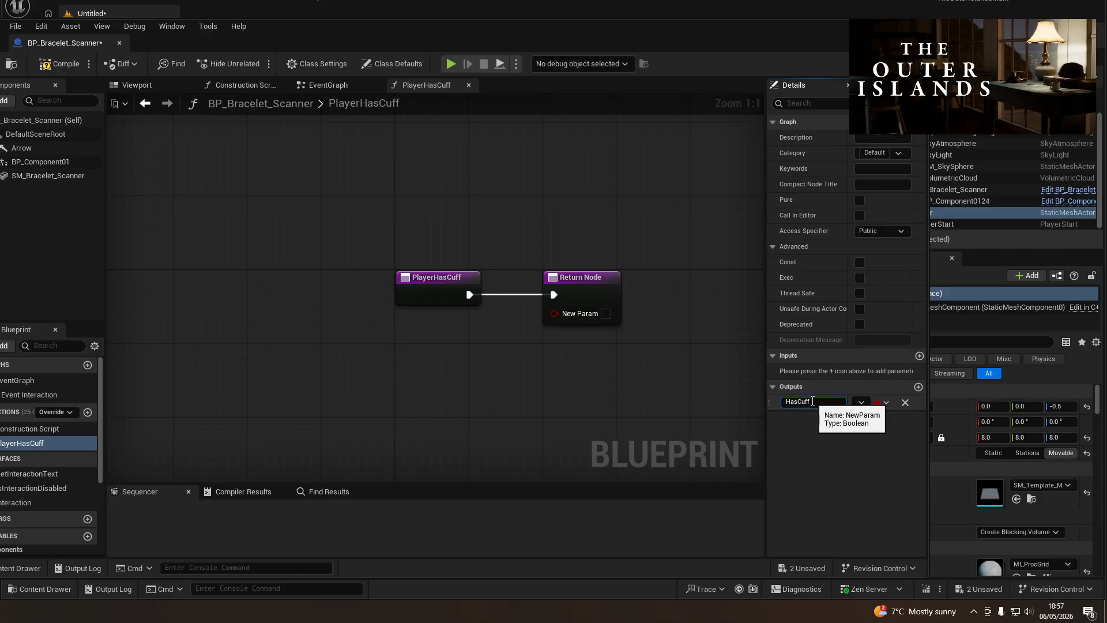
key(Return)
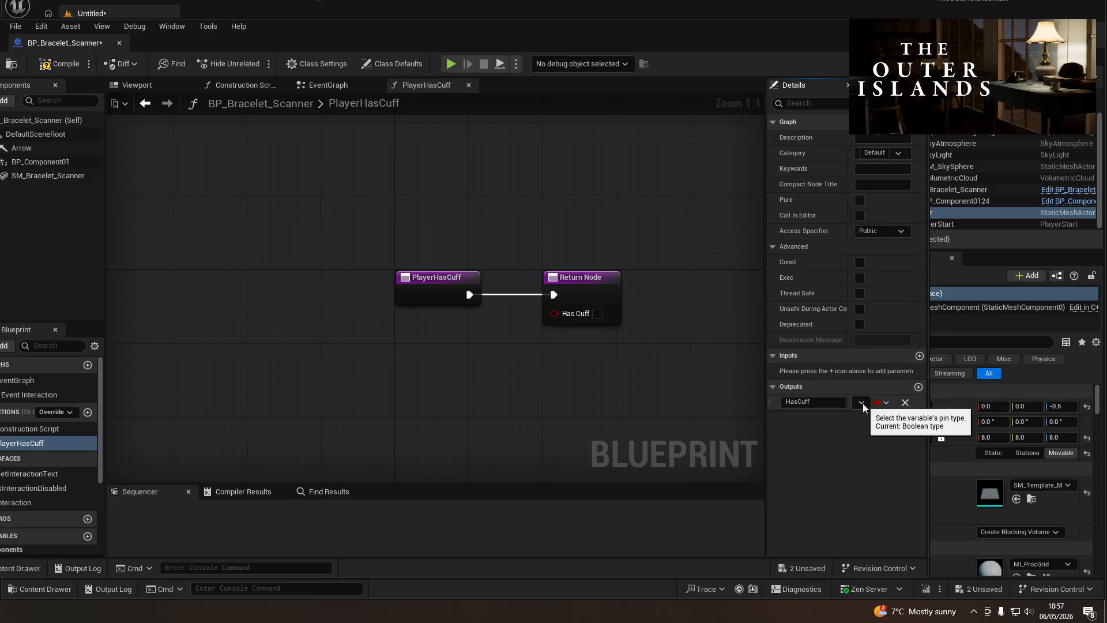
click(61, 67)
key(ctrl+s)
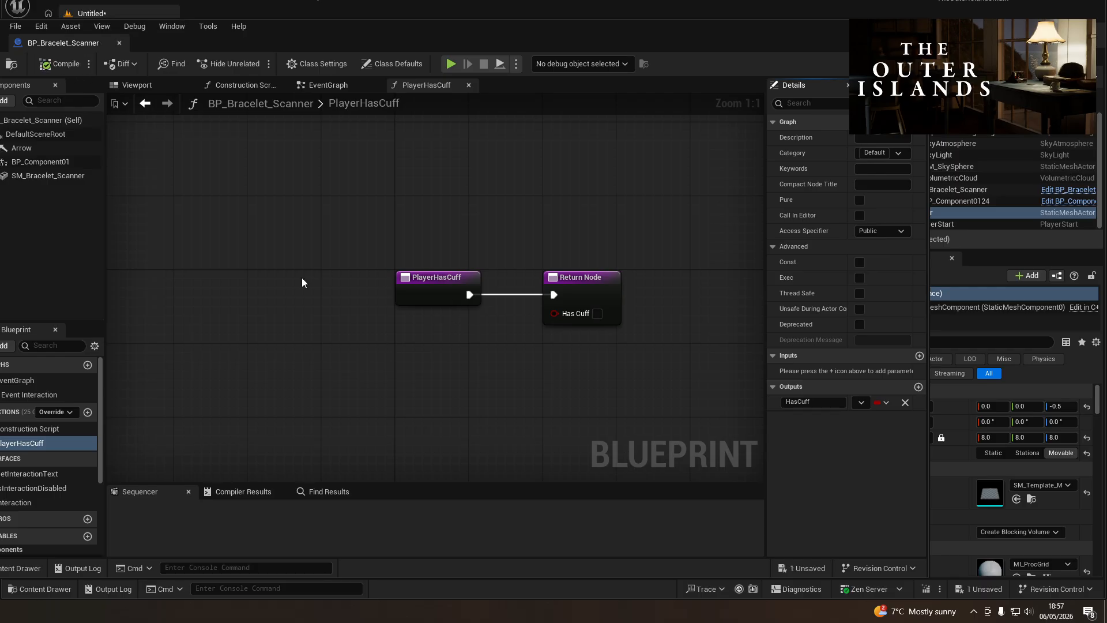
- Move the PlayerHasCuff entry node away from the Return Node and connect a Cast To BP_HorrorGameState node after it
right_drag(299, 271, 335, 257)
drag(453, 270, 155, 264)
right_click(195, 366)
text(cast)
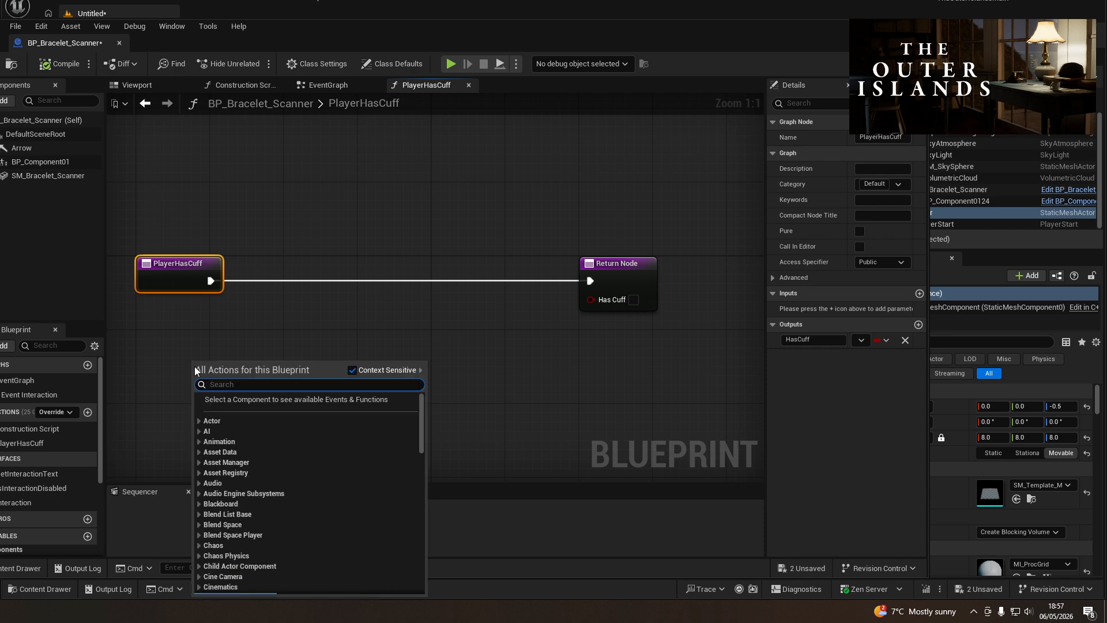
text( to bp_)
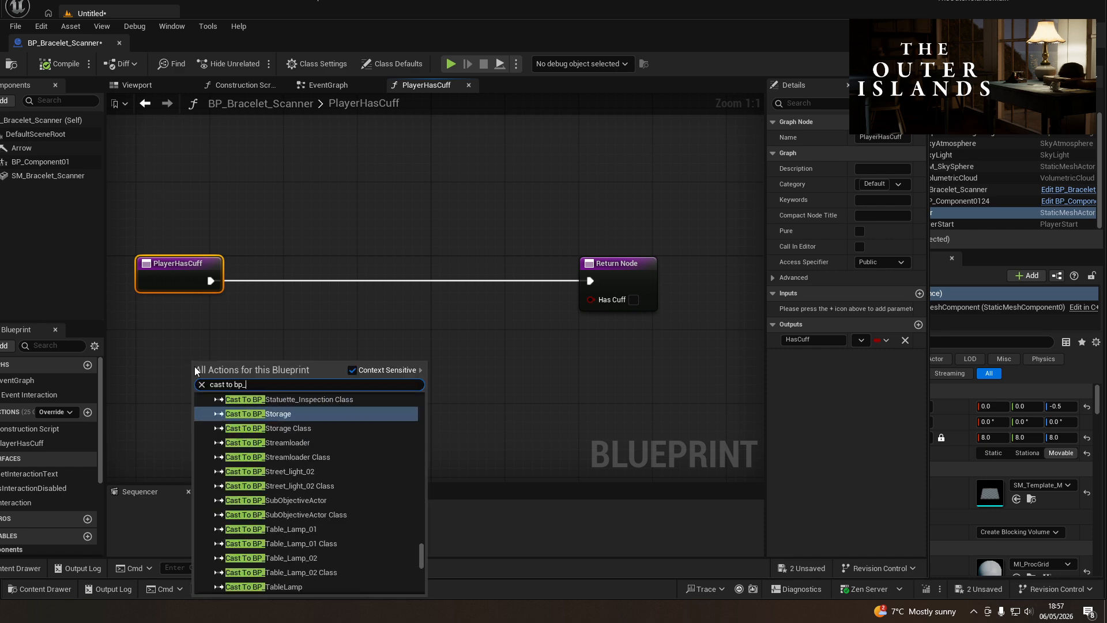
text(horrorga)
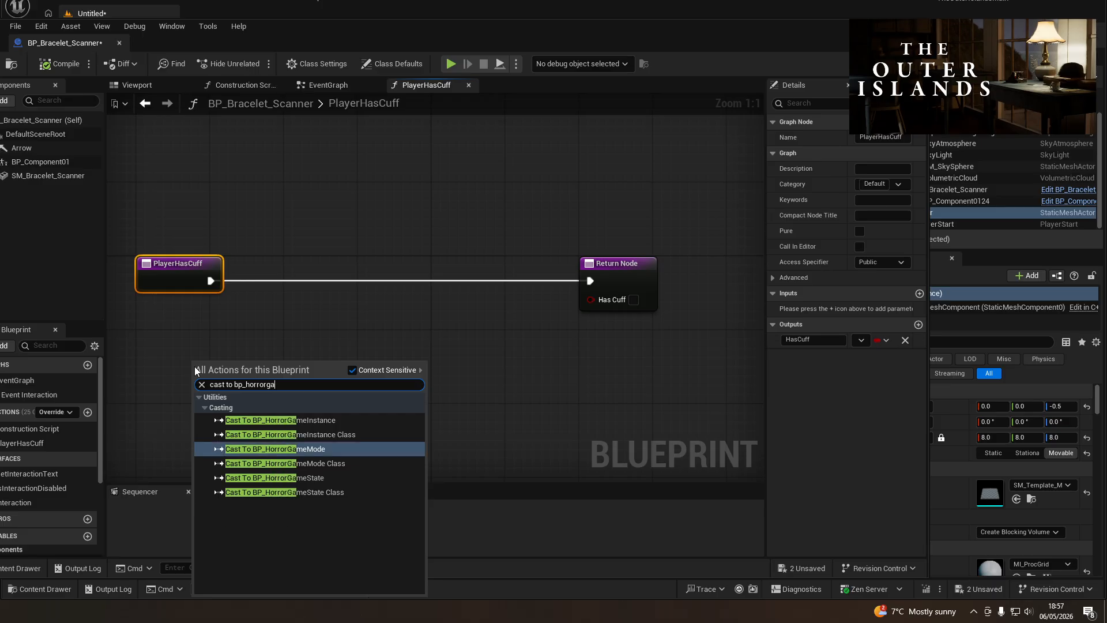
key(Down)
key(Down)
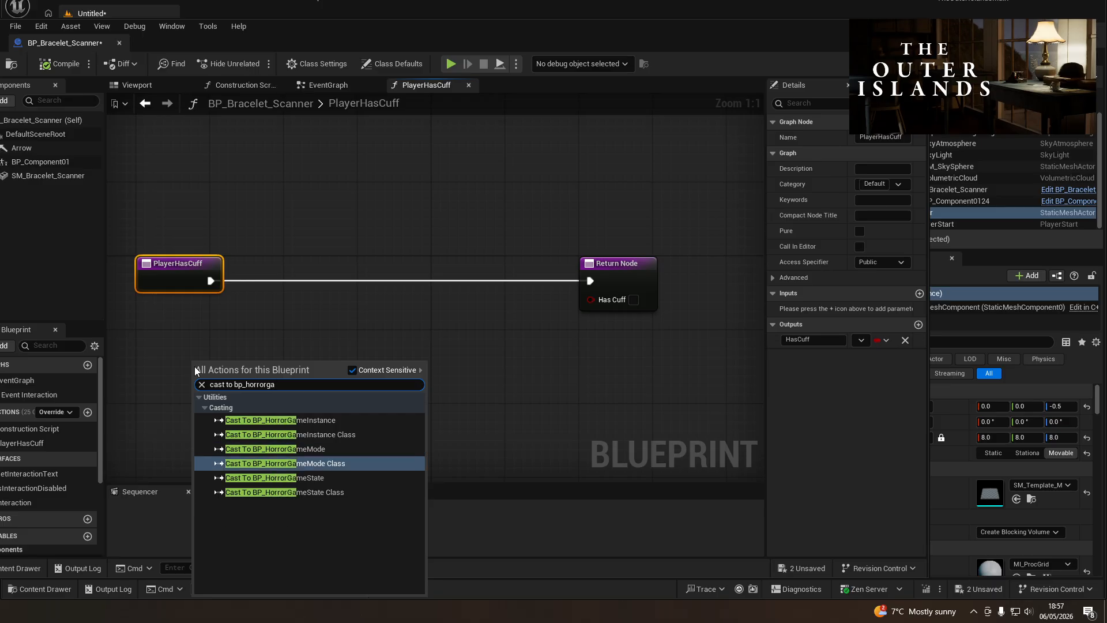
key(Return)
drag(214, 361, 247, 282)
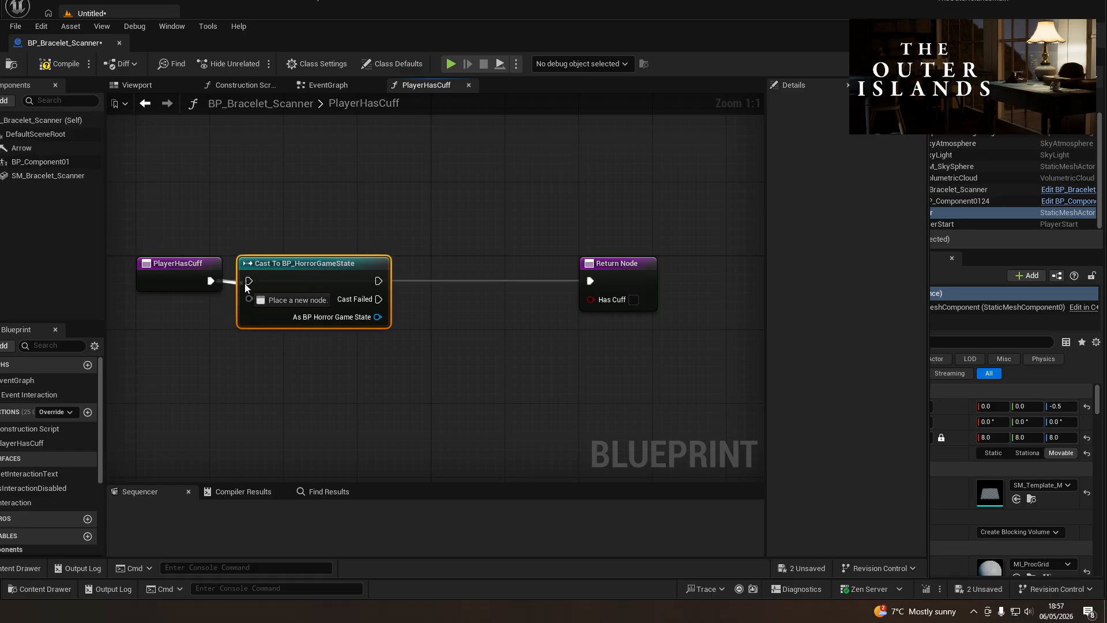
- Get the Inventory variable from the cast's As BP Horror Game State output and place it below the cast node
right_drag(470, 364, 420, 351)
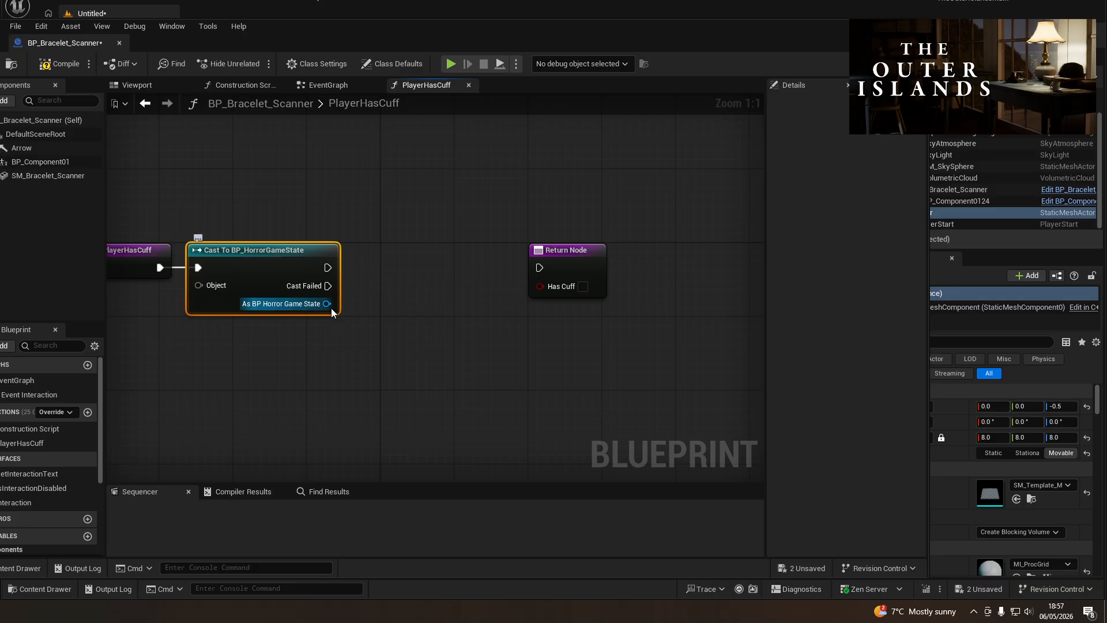
drag(329, 309, 372, 372)
text(get inventory)
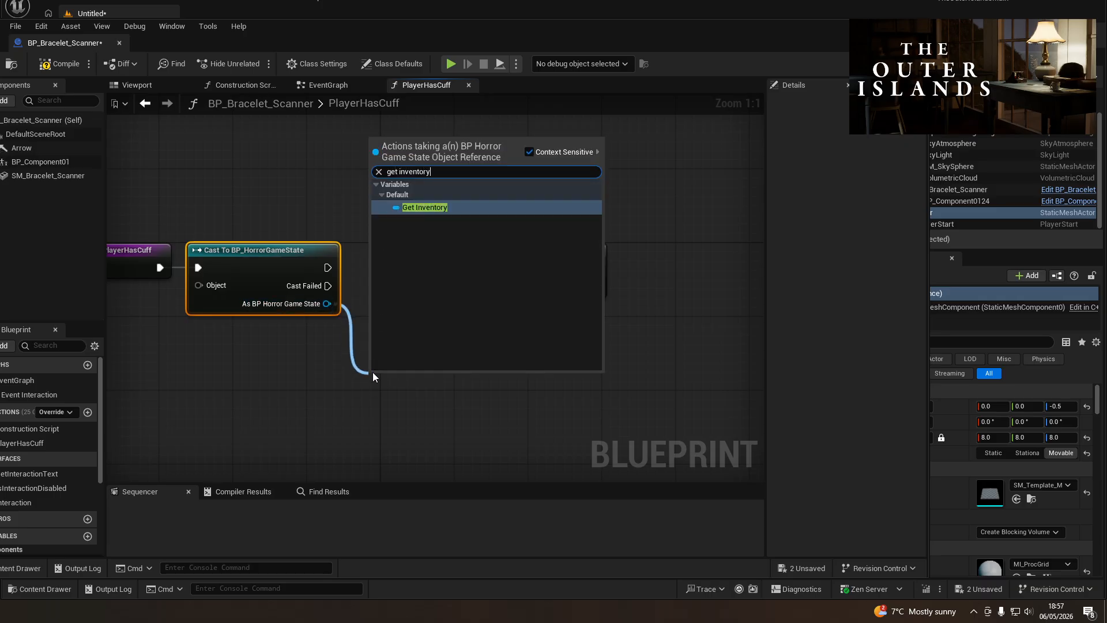
key(Return)
drag(404, 378, 285, 333)
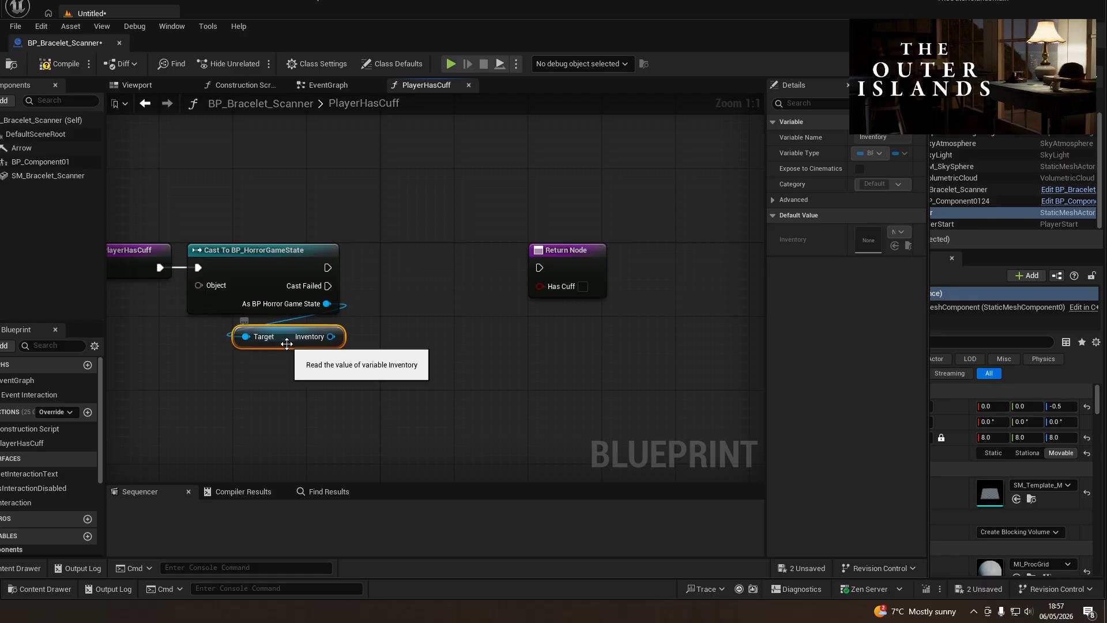
- Get the Inventory Items array from the Inventory reference and place it directly beside that node
right_drag(459, 362, 341, 370)
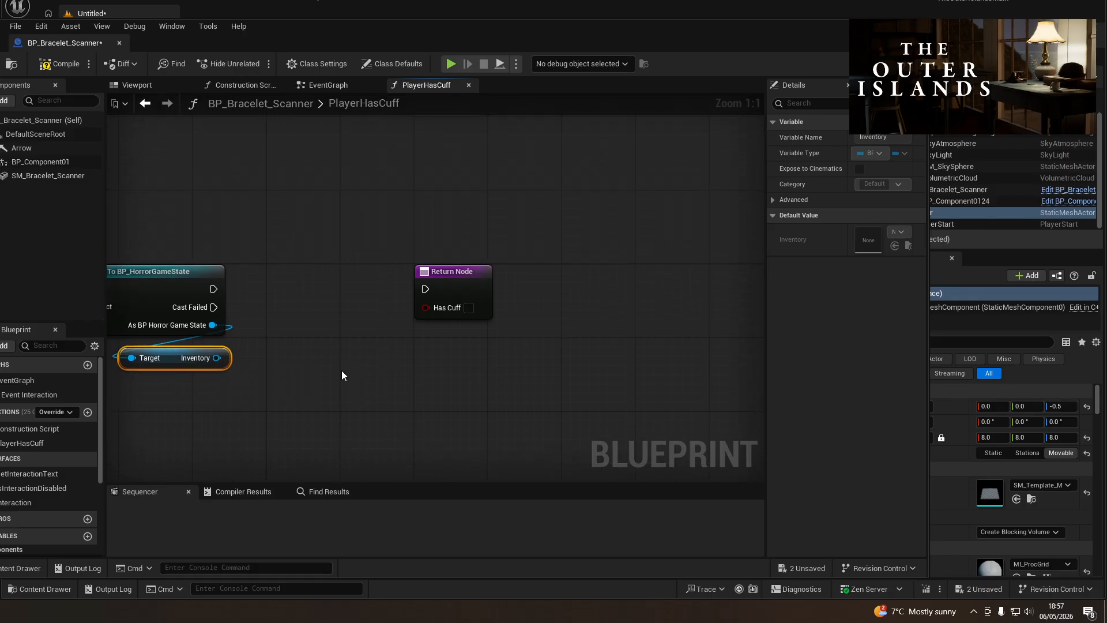
drag(216, 357, 262, 373)
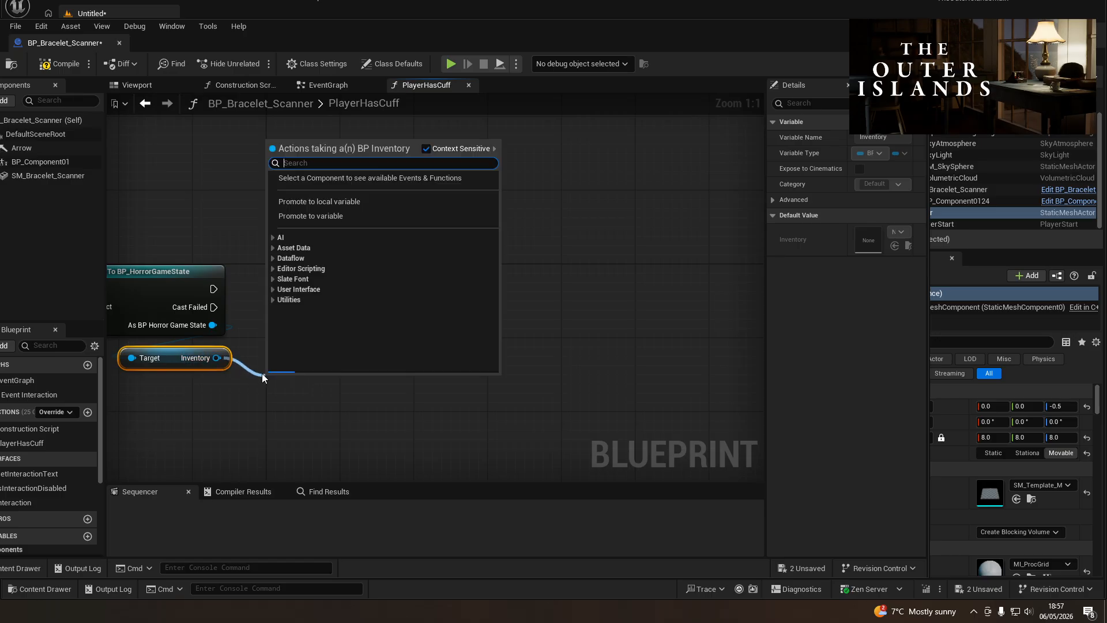
text(get inventory)
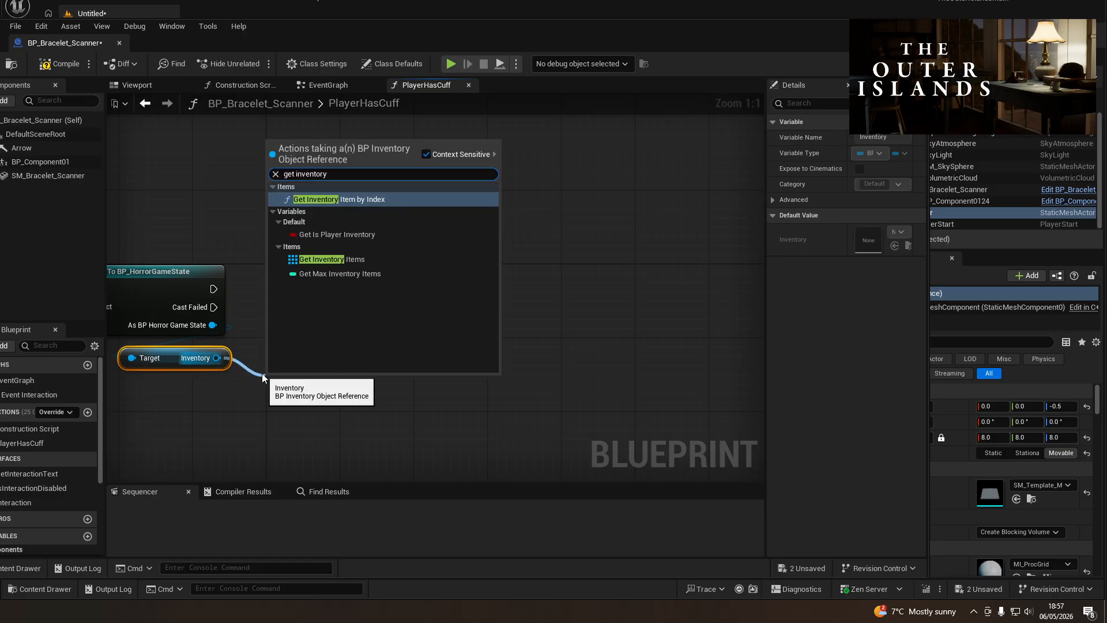
click(350, 261)
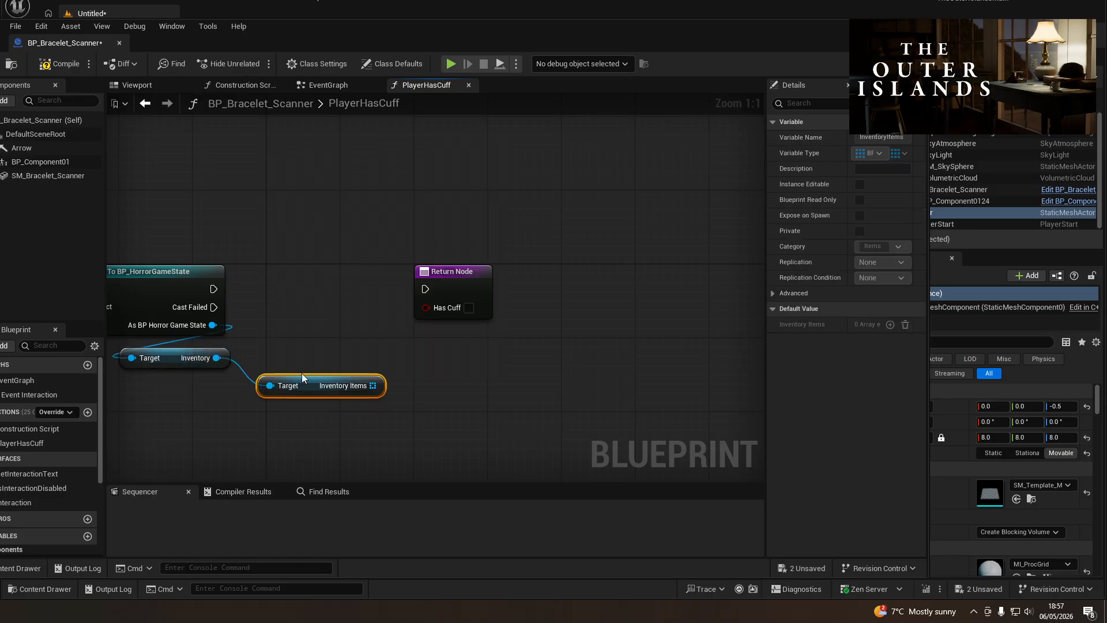
drag(308, 378, 293, 351)
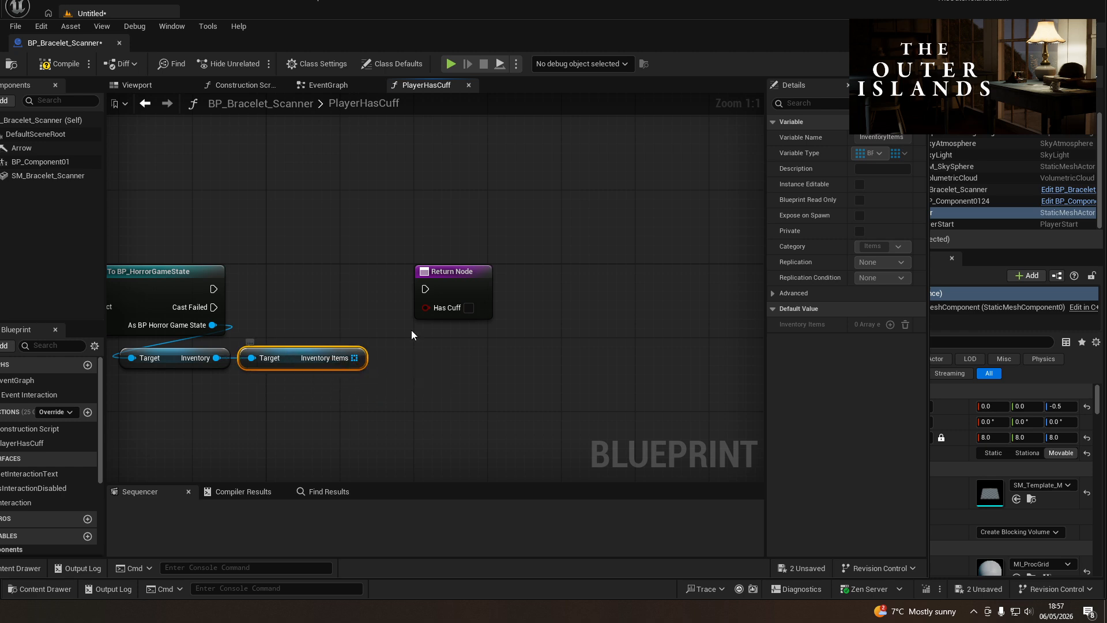
- Move the Return Node farther along and add a For Each Loop fed by Inventory Items, placed level with the cast node
click(450, 271)
drag(450, 271, 597, 262)
drag(361, 357, 402, 354)
text(for each loop)
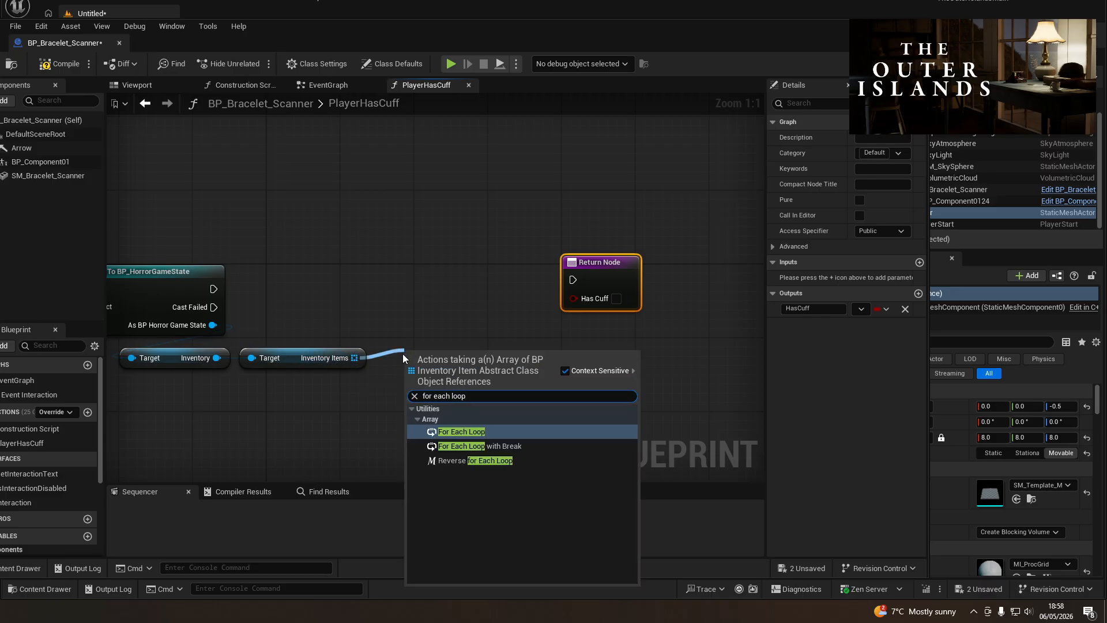
key(Return)
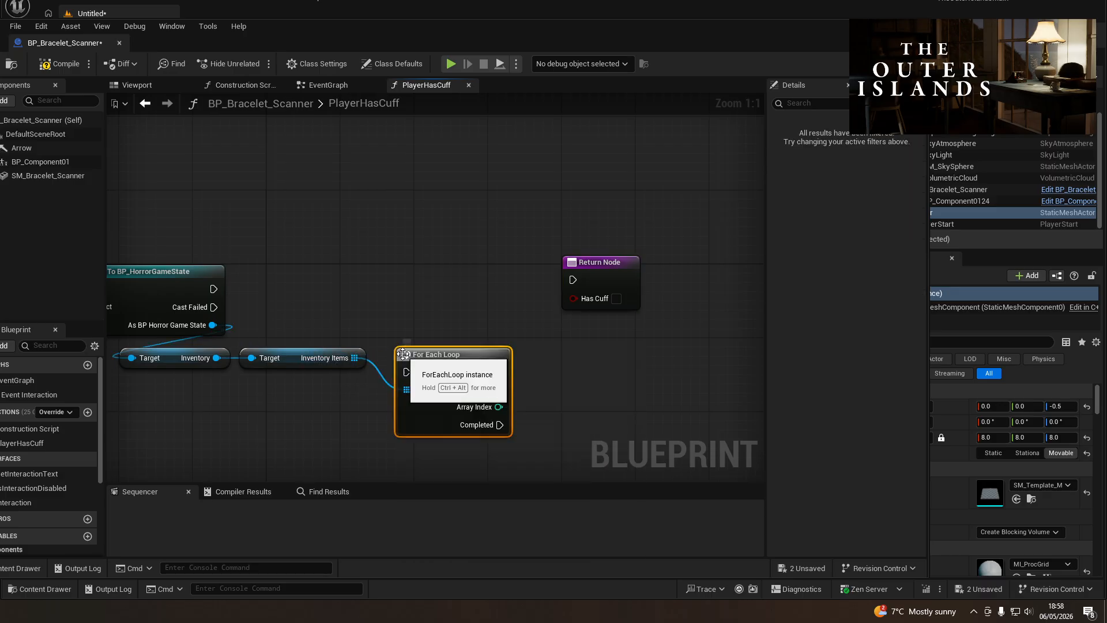
drag(474, 355, 460, 275)
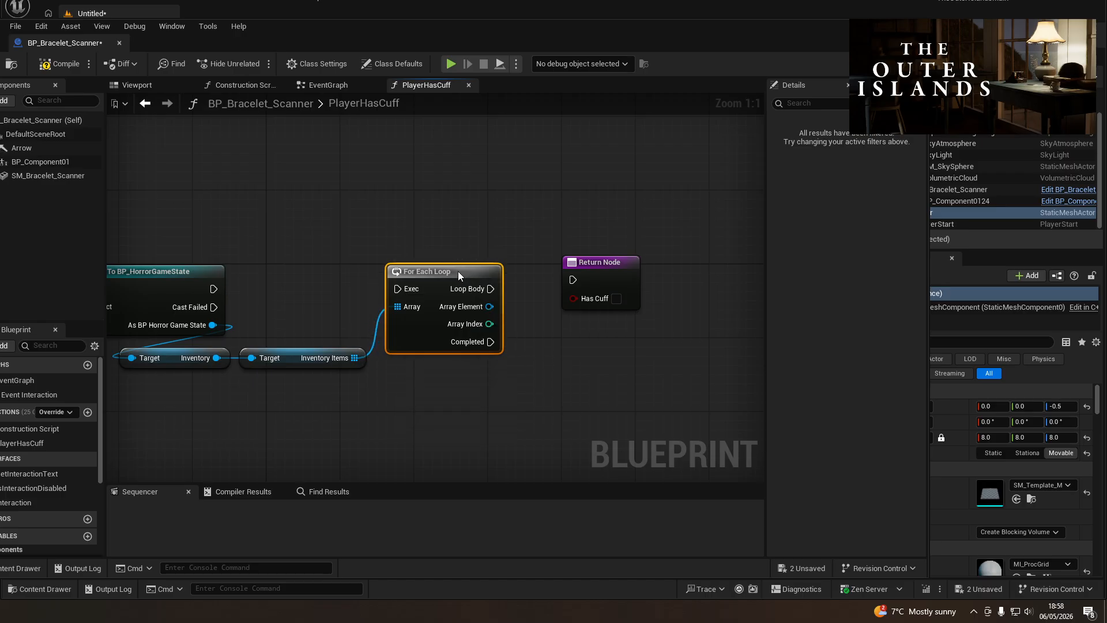
- Connect the BP_HorrorGameState cast's execution output to the For Each Loop and move the Return Node farther away from the loop
drag(213, 289, 398, 290)
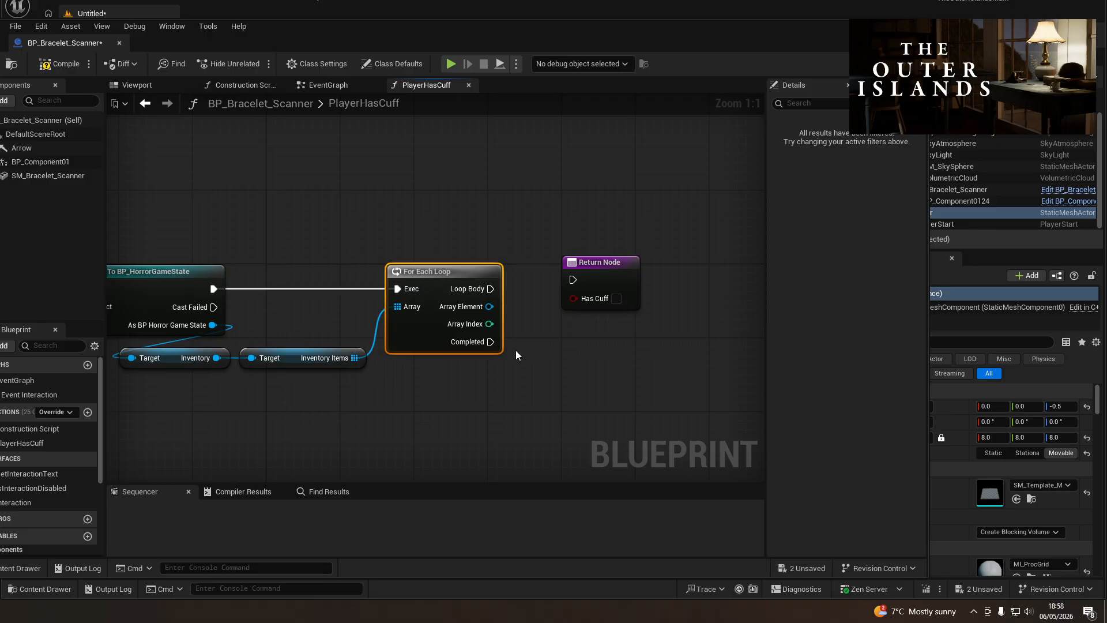
right_drag(516, 360, 393, 352)
drag(475, 255, 631, 273)
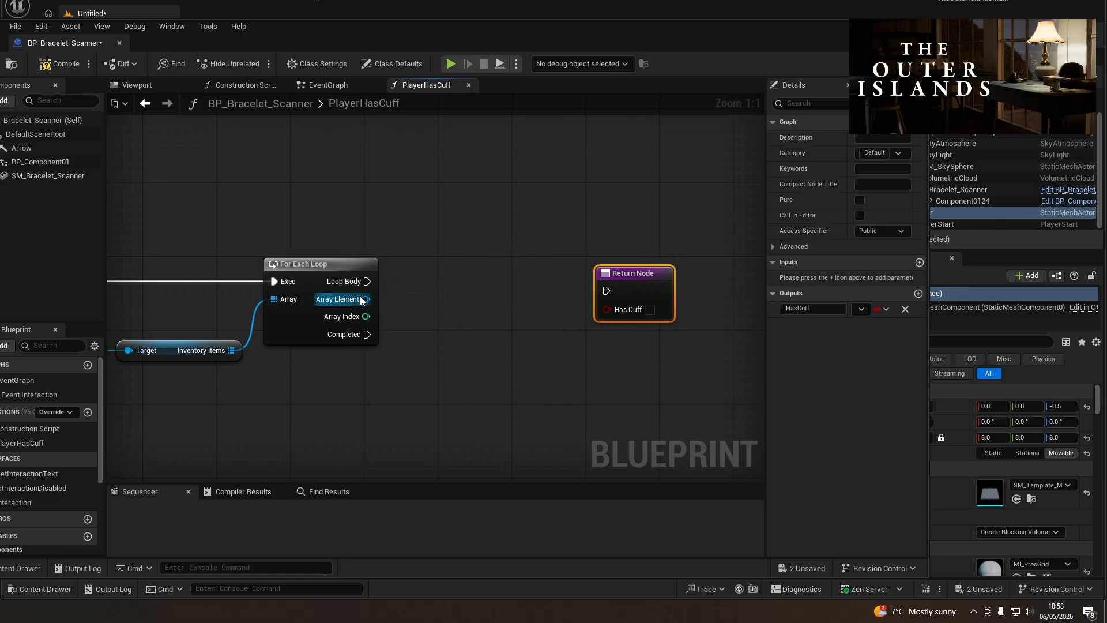
- Compile the Blueprint and examine the cast node for compile errors
click(61, 67)
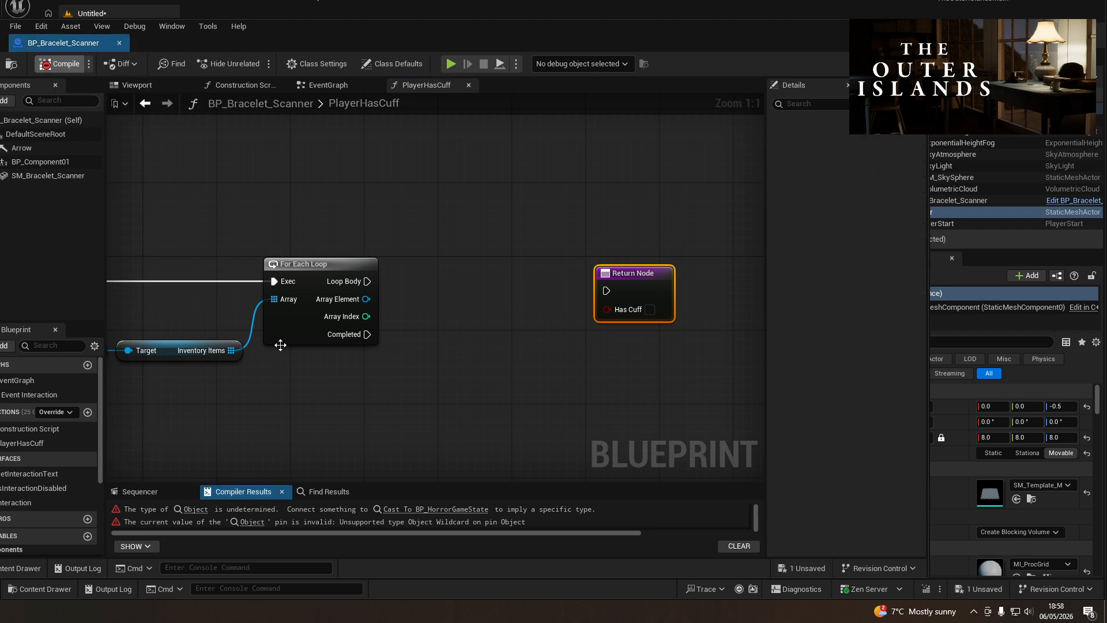
right_drag(309, 390, 526, 391)
mouse_move(252, 334)
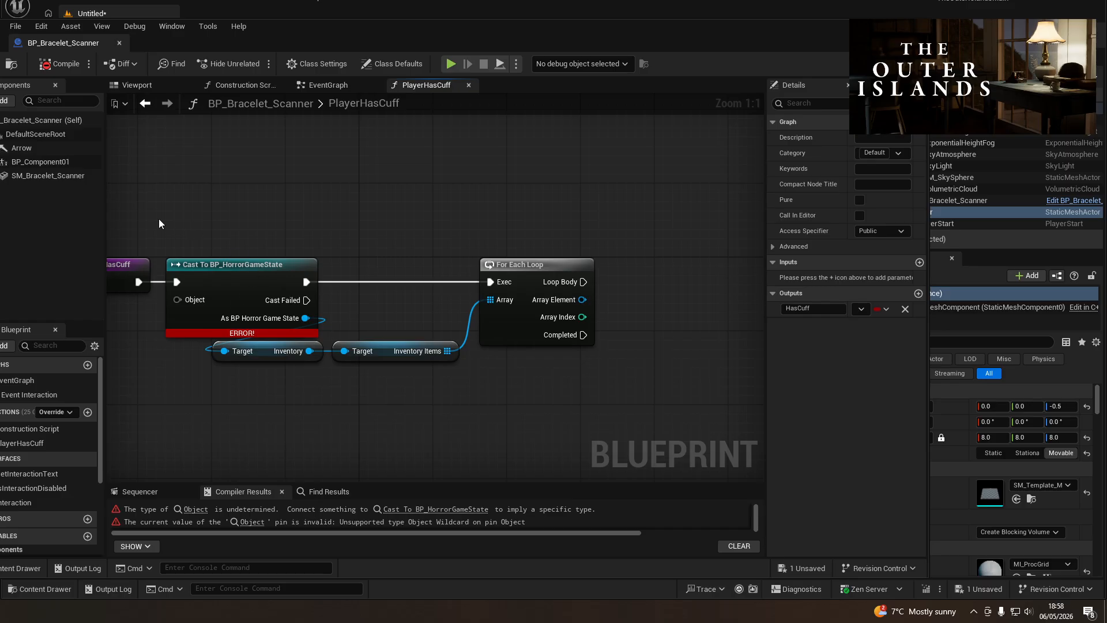
key(ctrl+Print)
drag(114, 205, 373, 404)
- Add a Get Game State node below the PlayerHasCuff entry, feeding the cast's Object input, and compile the Blueprint
right_drag(213, 416, 381, 408)
right_click(241, 384)
text(get game state)
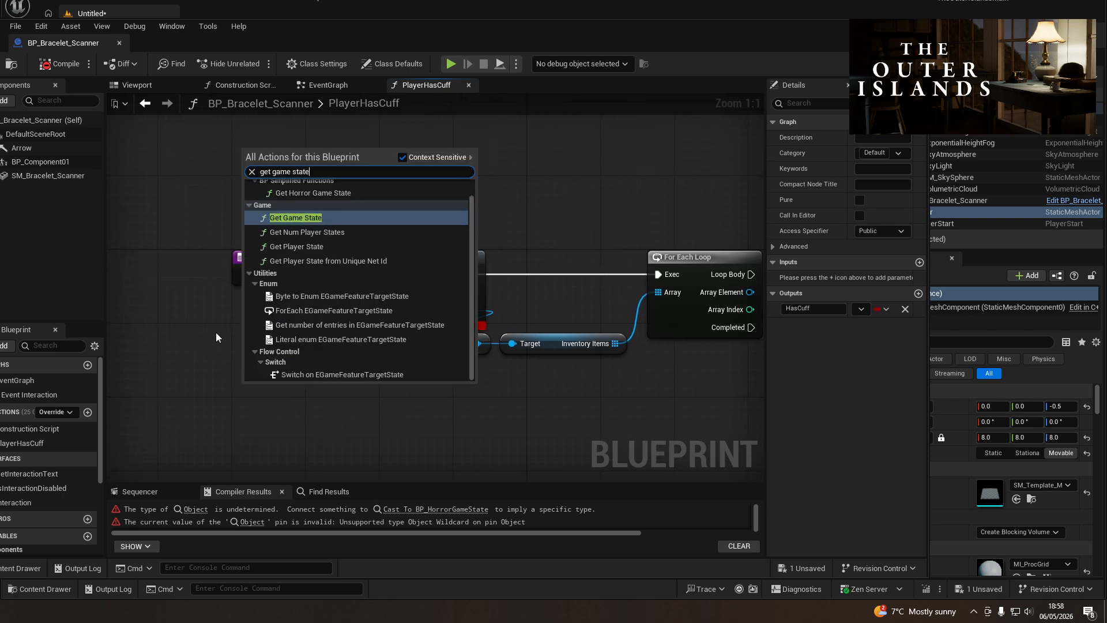
click(286, 218)
drag(318, 402, 351, 289)
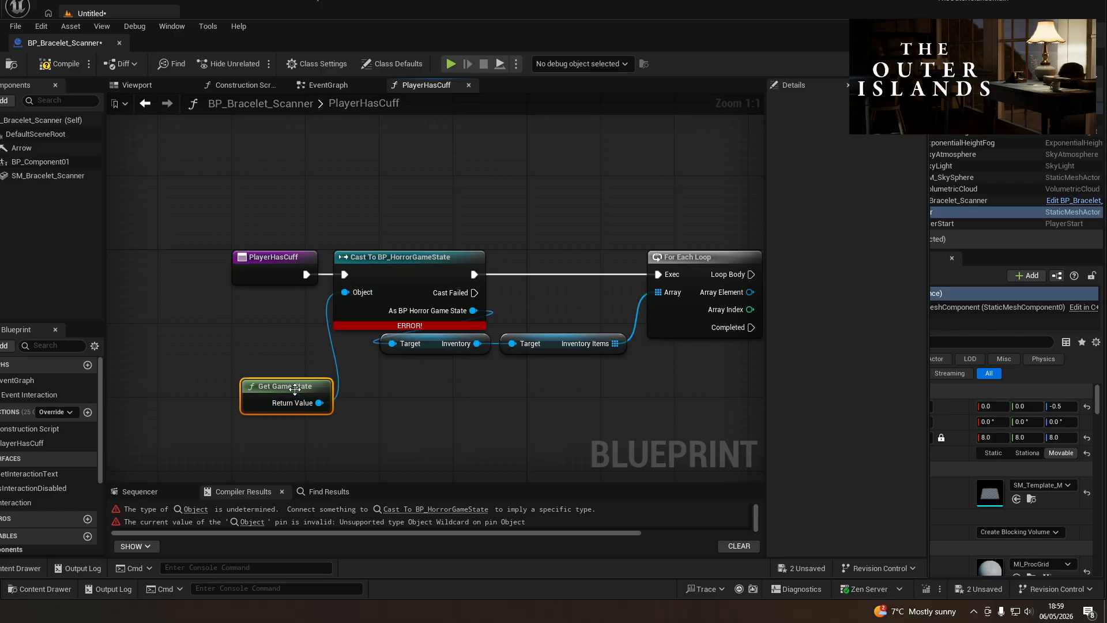
drag(295, 389, 274, 319)
click(59, 63)
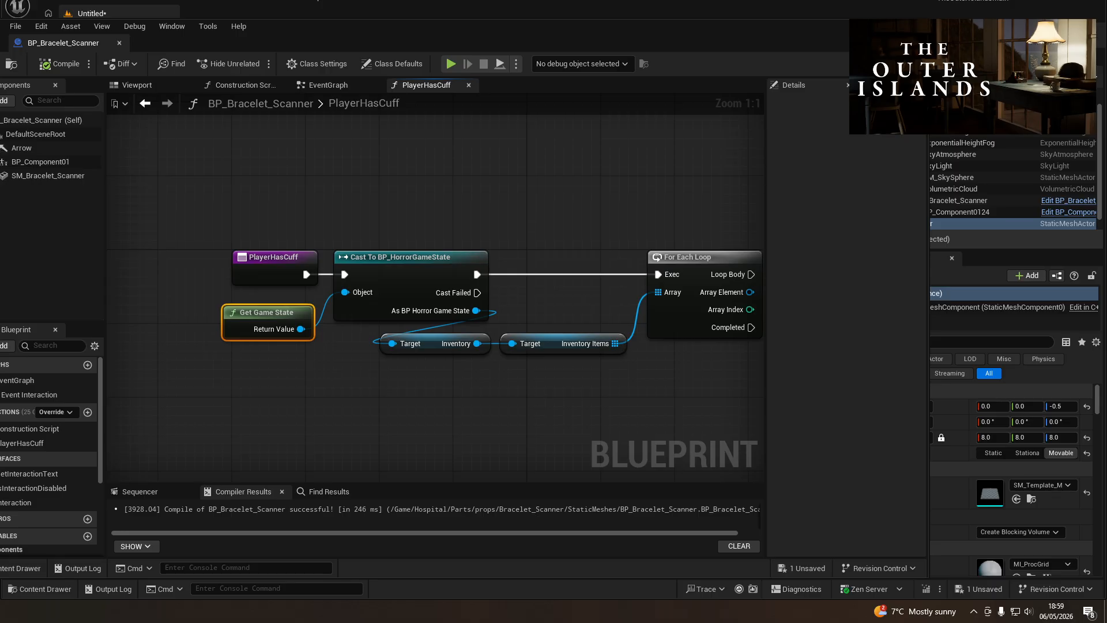
- Move the Blueprint editor out of the way and open a Content Browser window over the level editor
drag(270, 39, 300, 0)
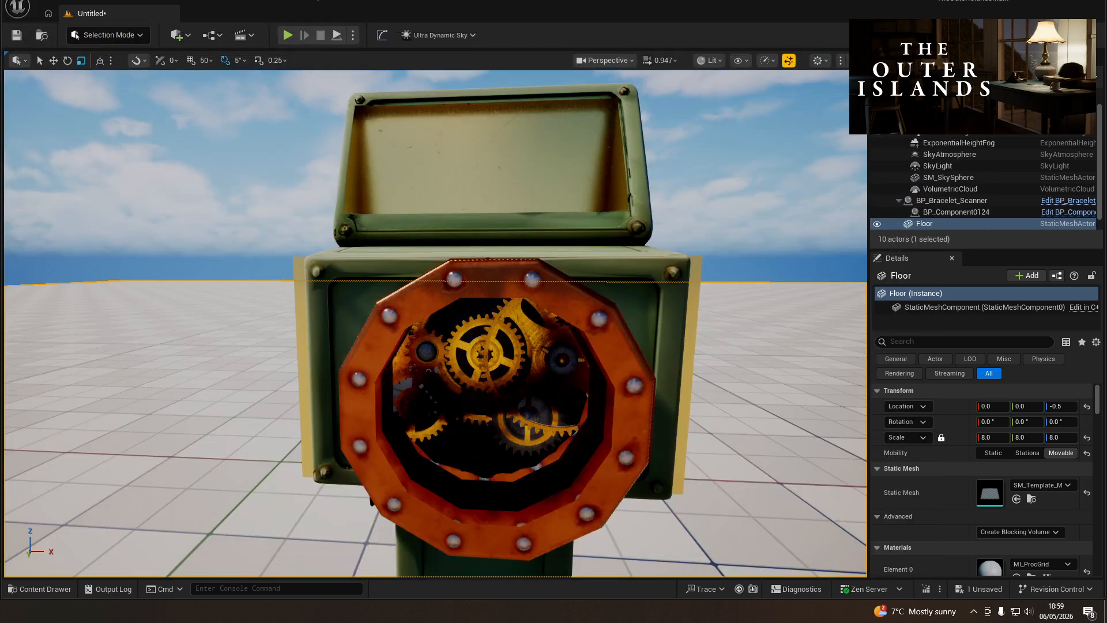
click(109, 5)
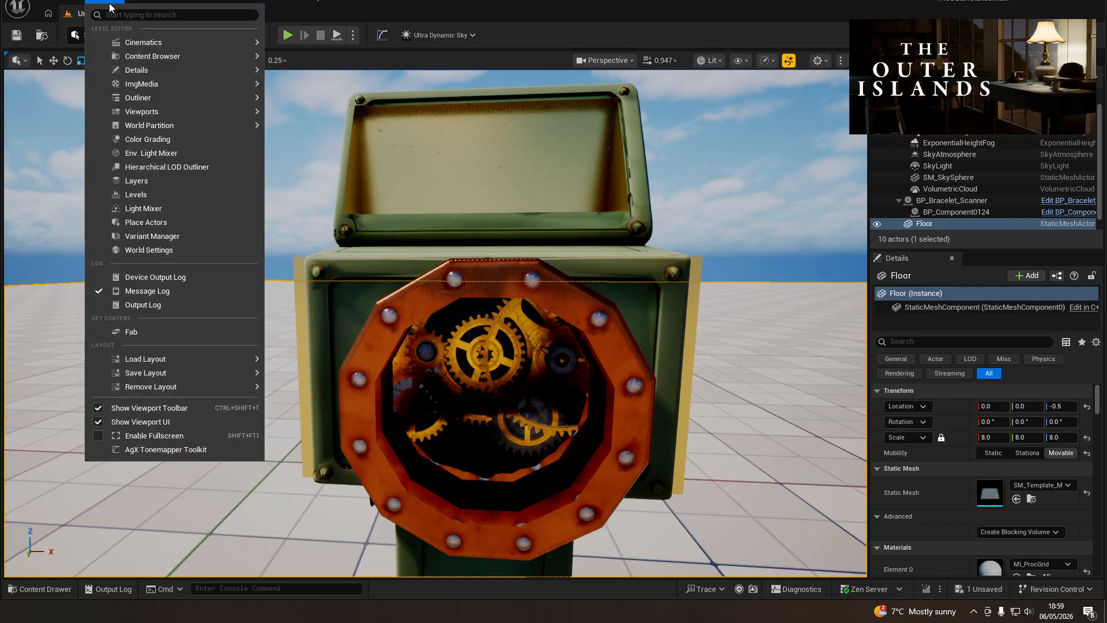
mouse_move(242, 70)
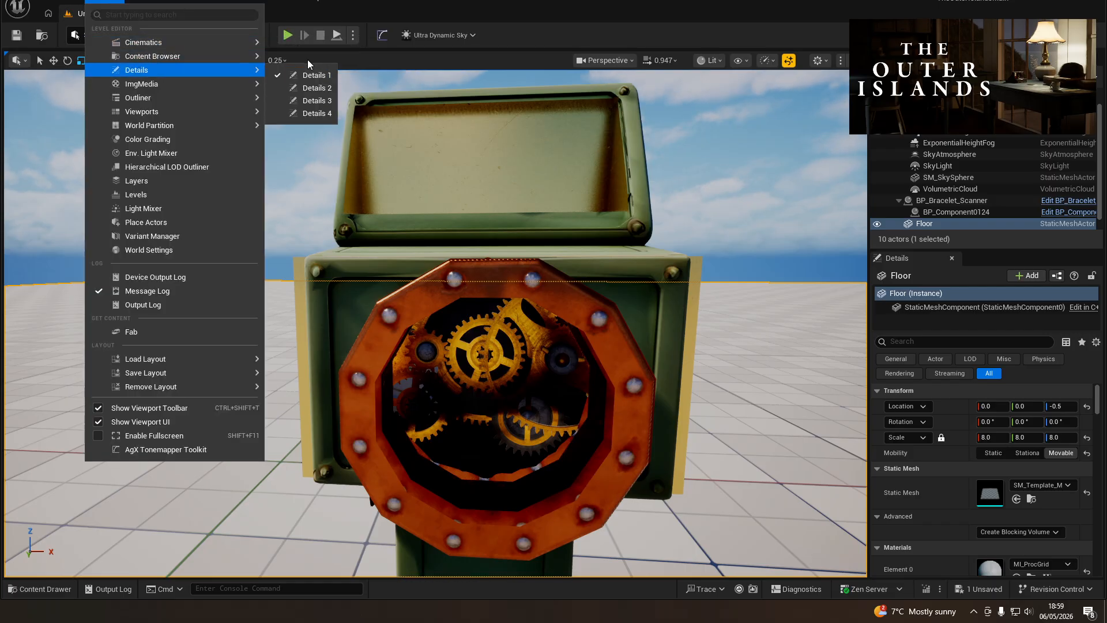
click(286, 61)
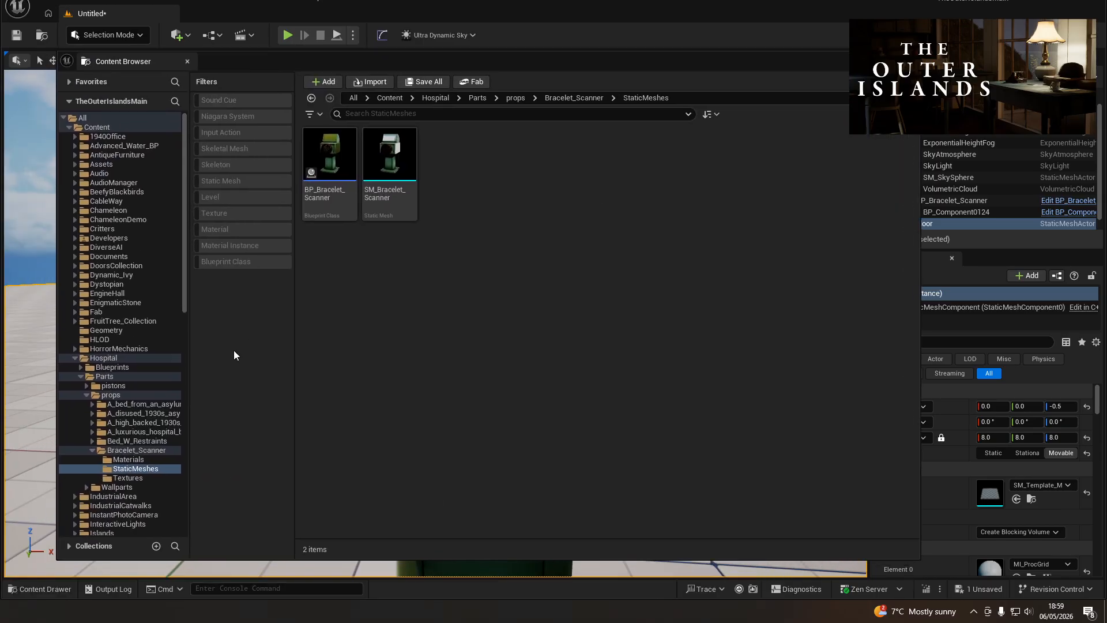
- Look through the HorrorMechanics Blueprint folder for the inventory item assets
click(103, 349)
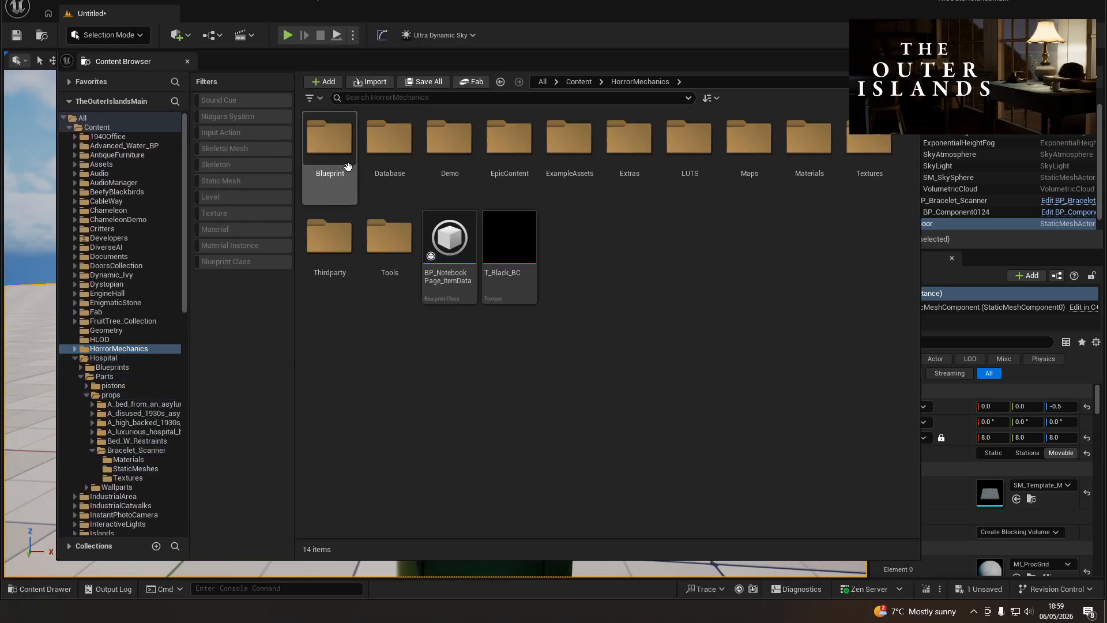
double_click(326, 141)
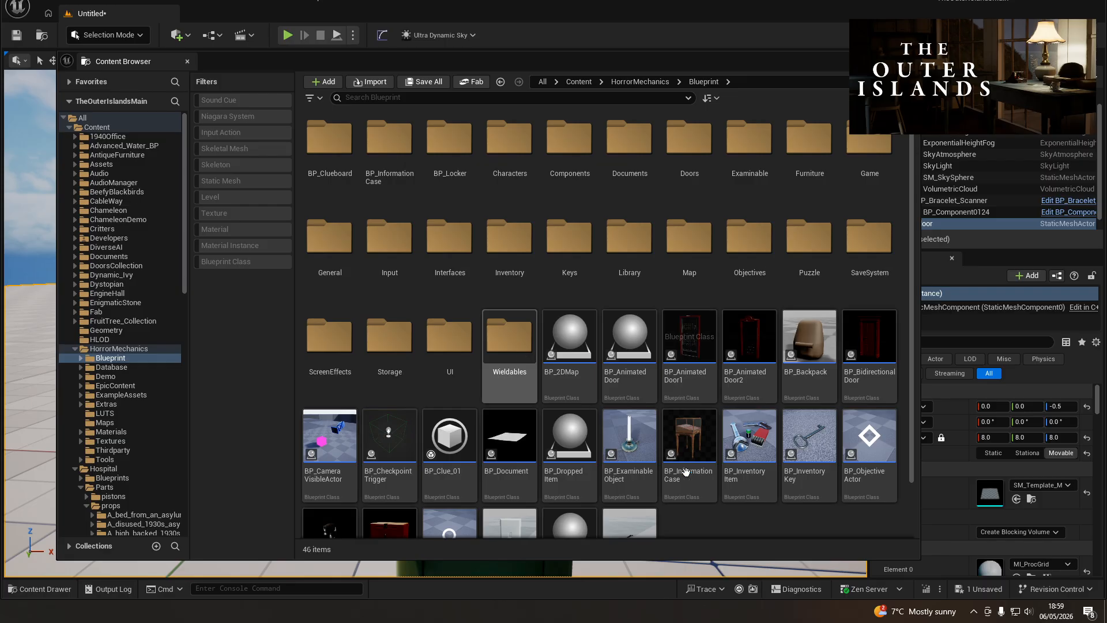
scroll(711, 491, down, 2)
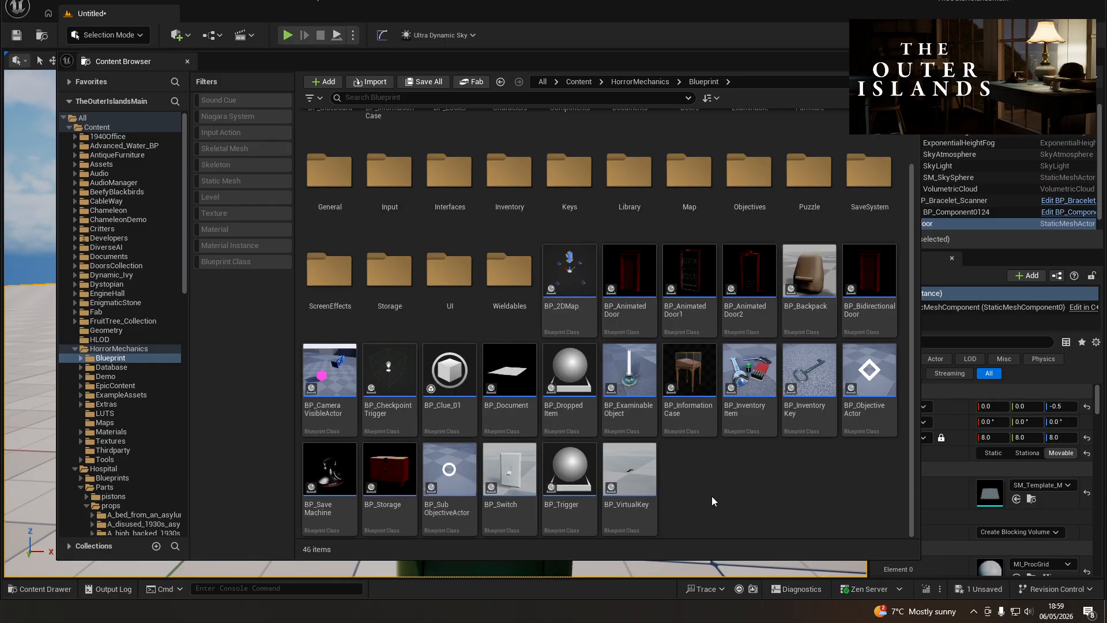
mouse_move(687, 350)
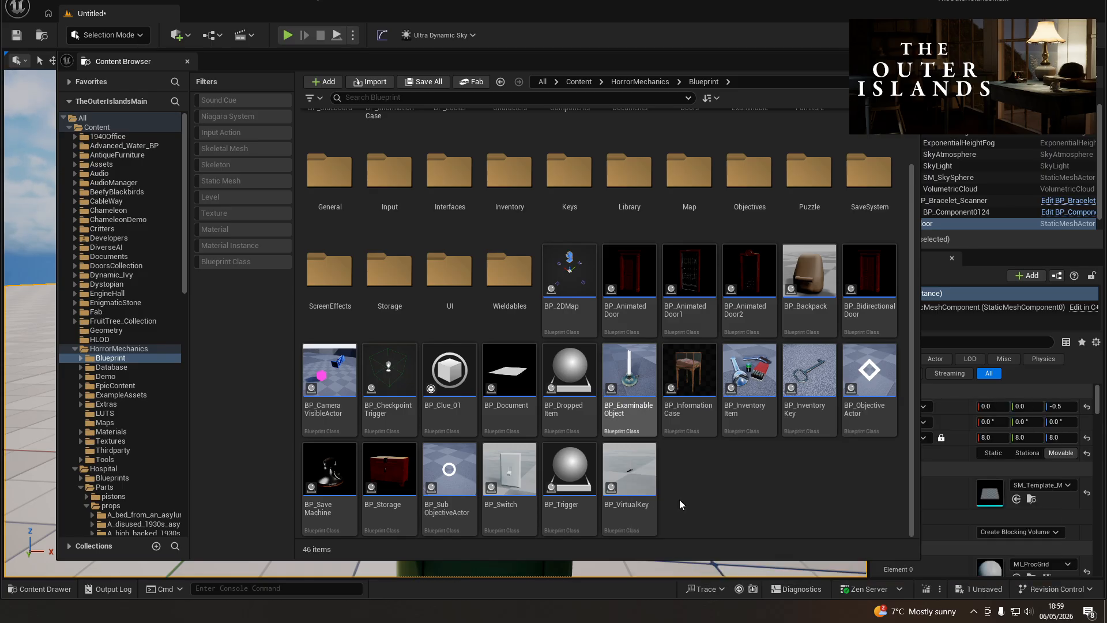
scroll(404, 323, up, 2)
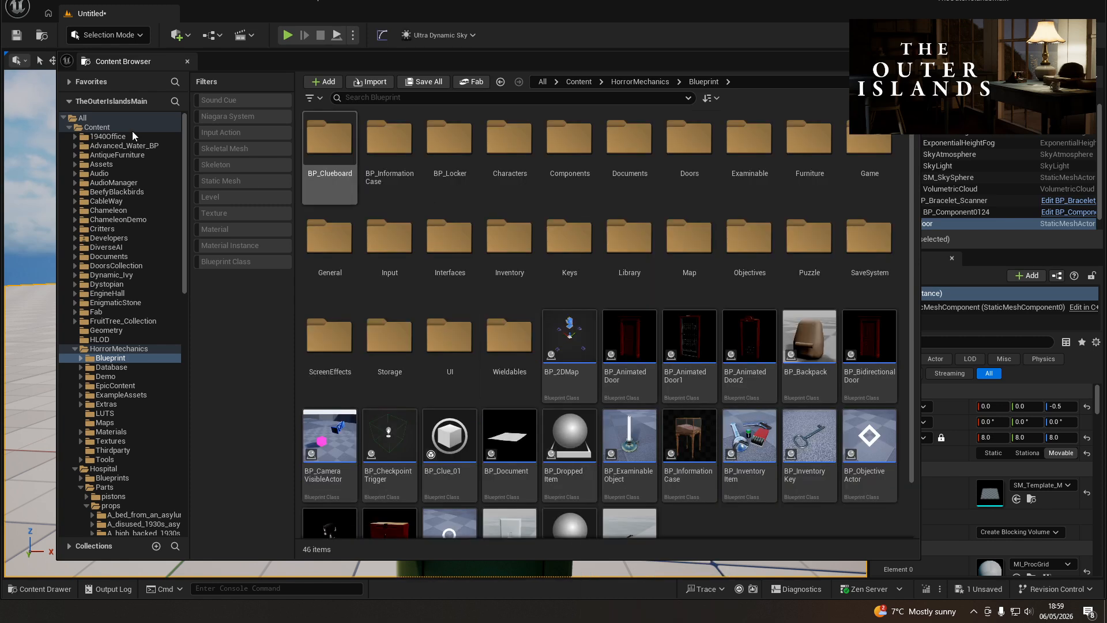
- Search the HorrorMechanics folder for "flashlight" and look over the matching assets
click(119, 349)
click(433, 98)
text(flashlight)
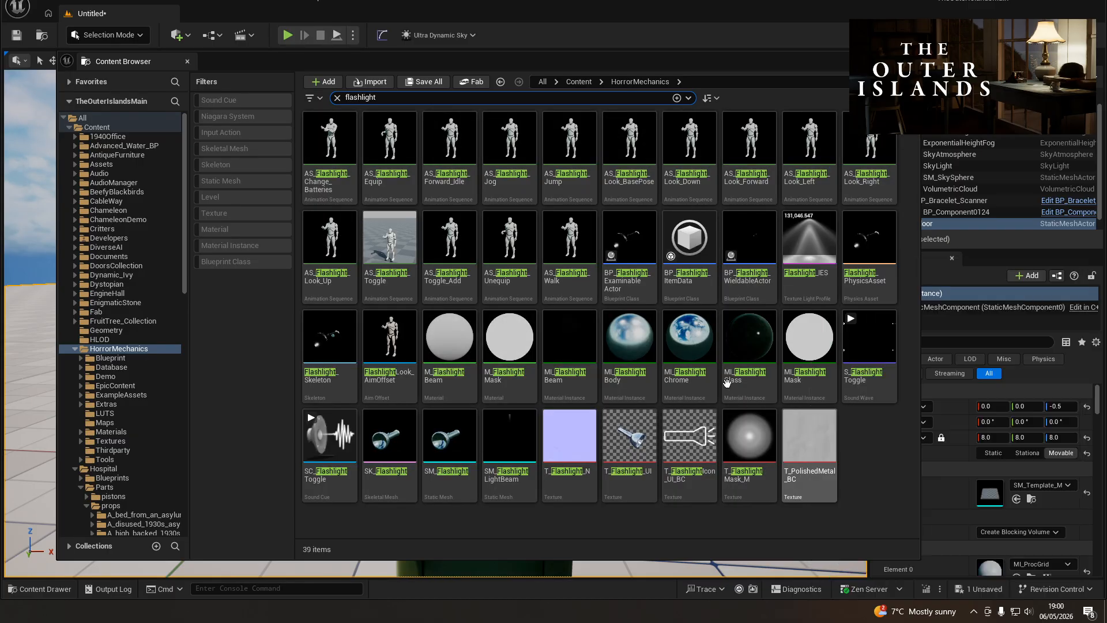
mouse_move(635, 296)
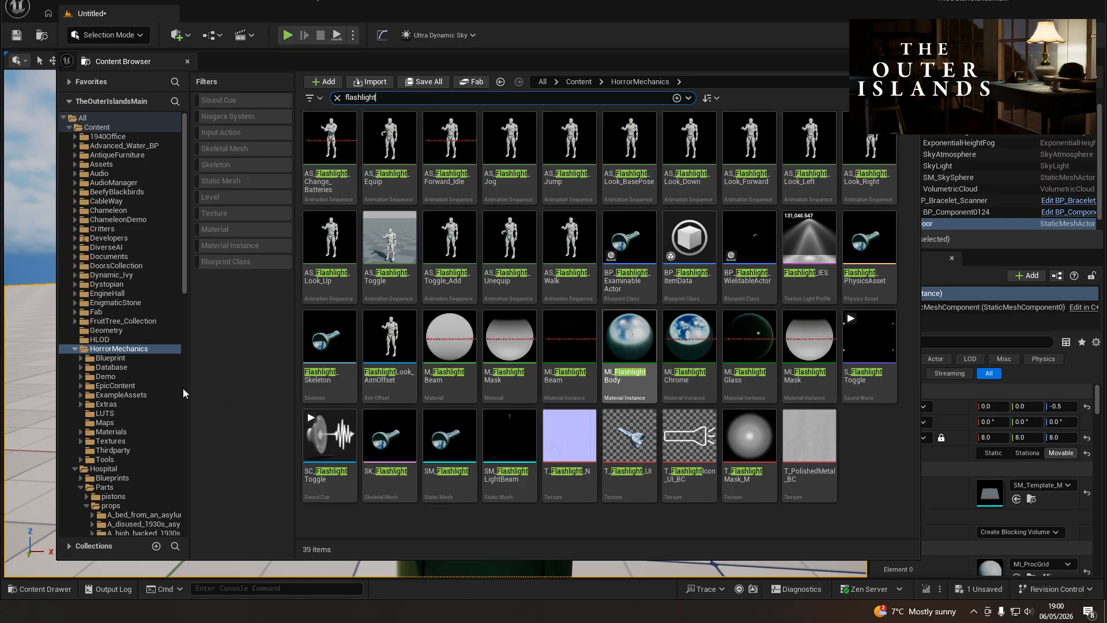
- Clear the flashlight search and check the Wieldable and General folders under ExampleAssets' Blueprint folder for item data
click(128, 394)
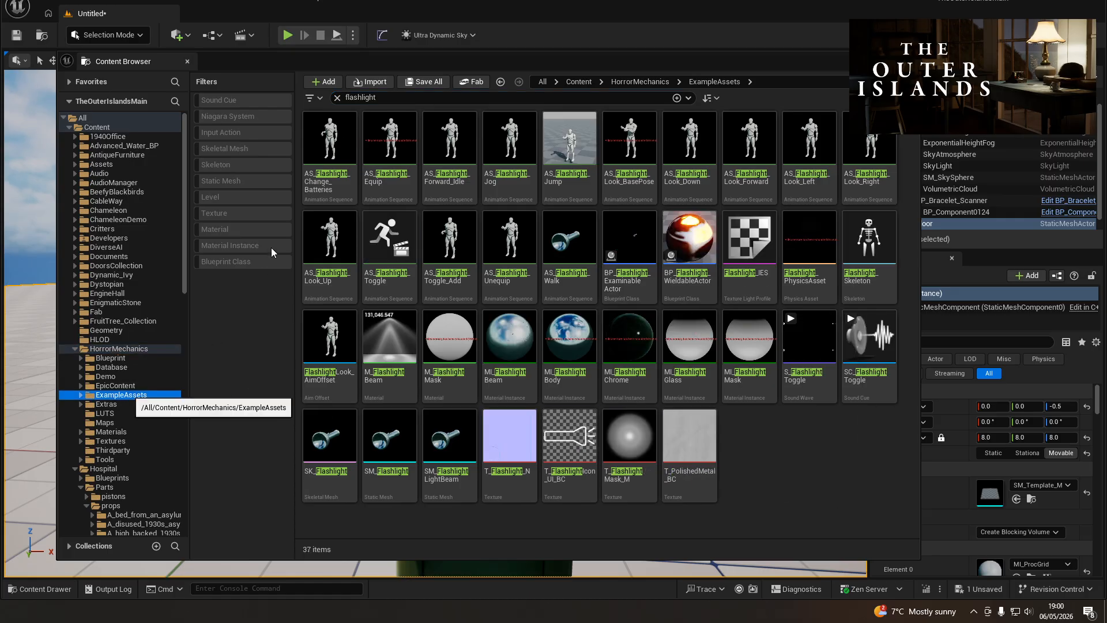
click(340, 100)
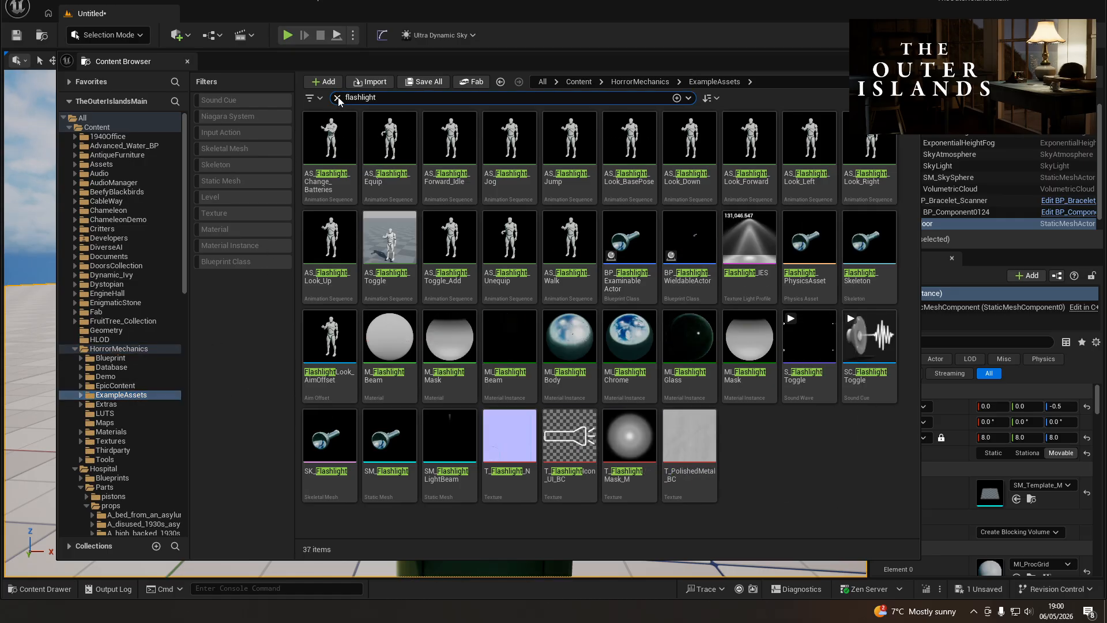
click(337, 98)
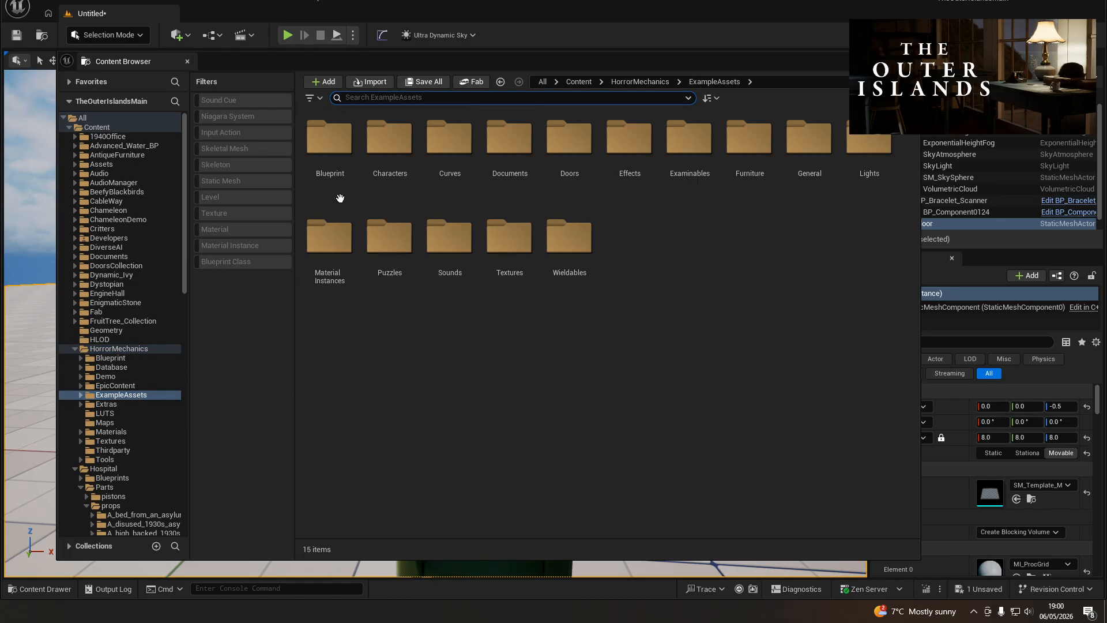
double_click(317, 132)
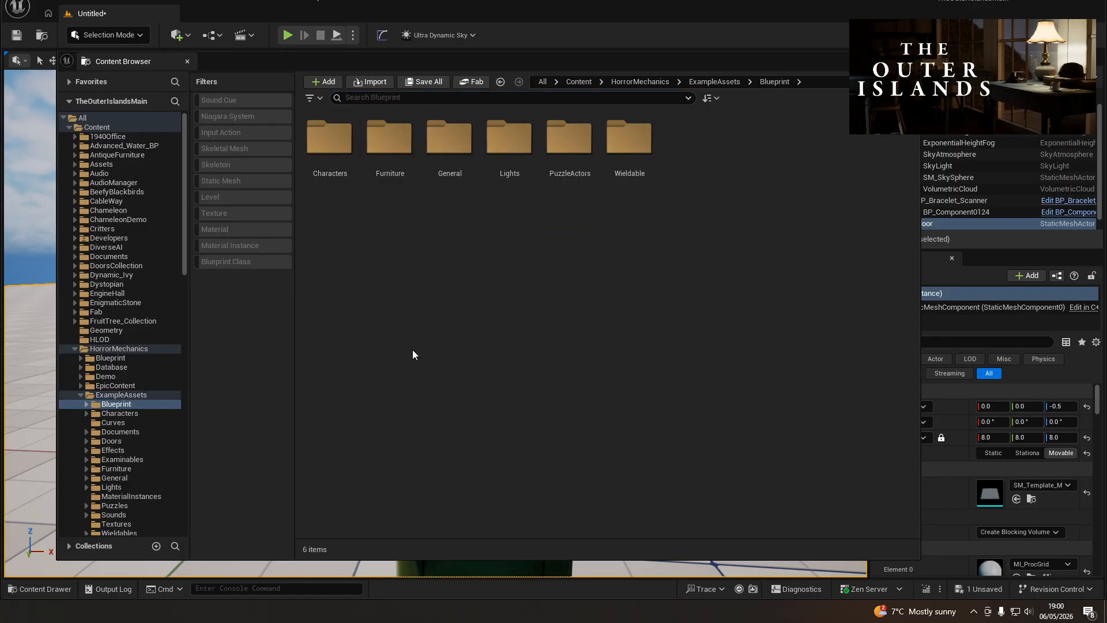
double_click(621, 158)
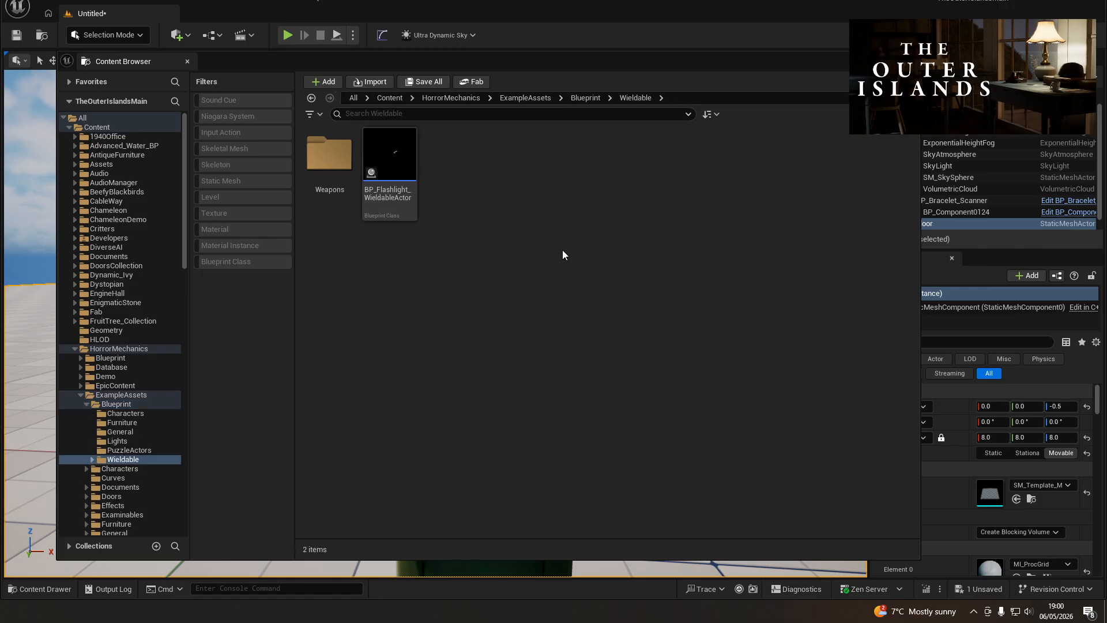
key(alt+Left)
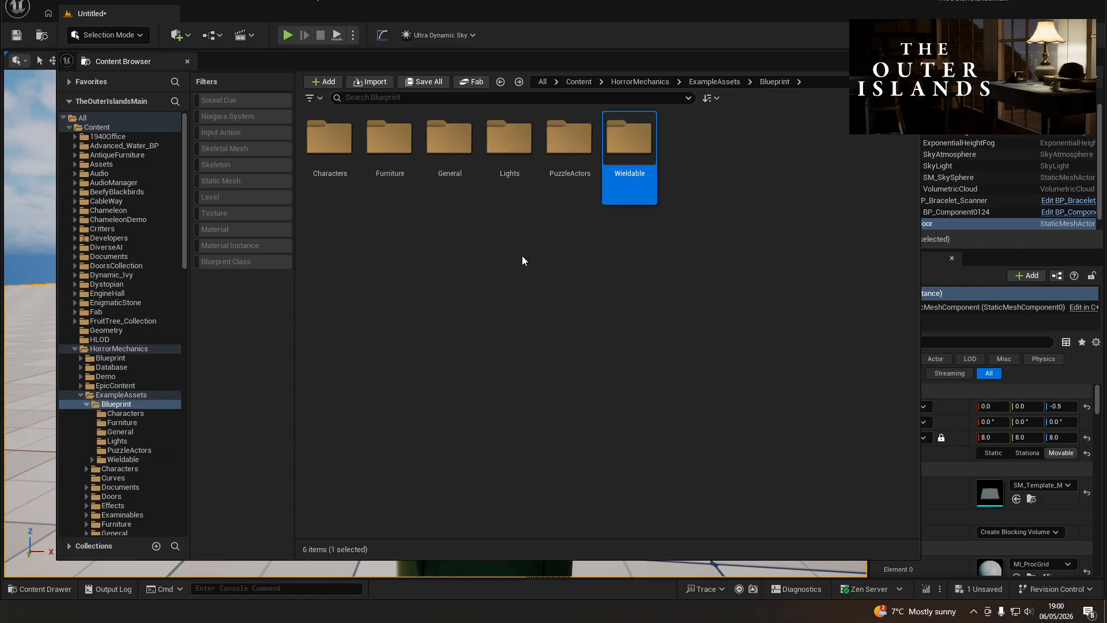
double_click(449, 139)
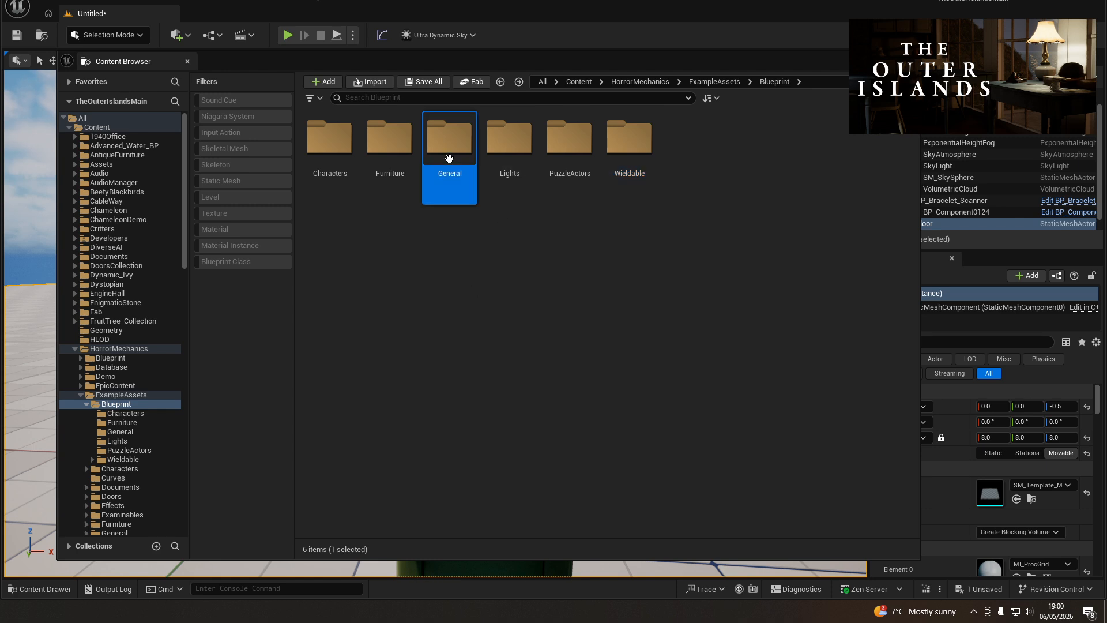
key(alt+Left)
key(alt+Left)
click(534, 426)
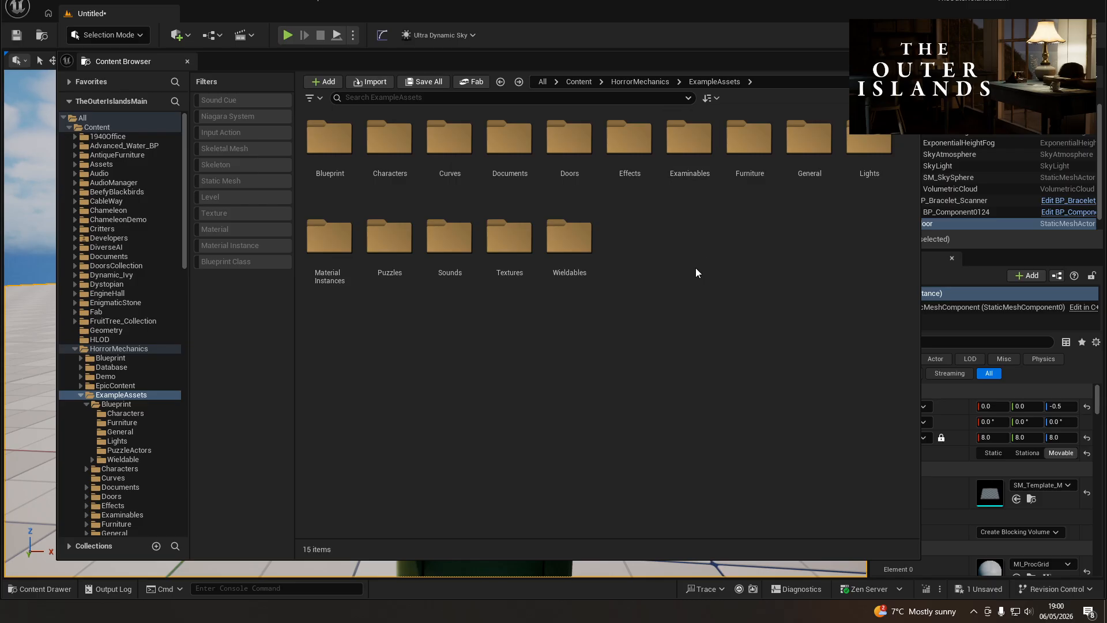
- Search the HorrorMechanics folder for "battery" and check where BP_Battery_ItemData is stored
click(119, 348)
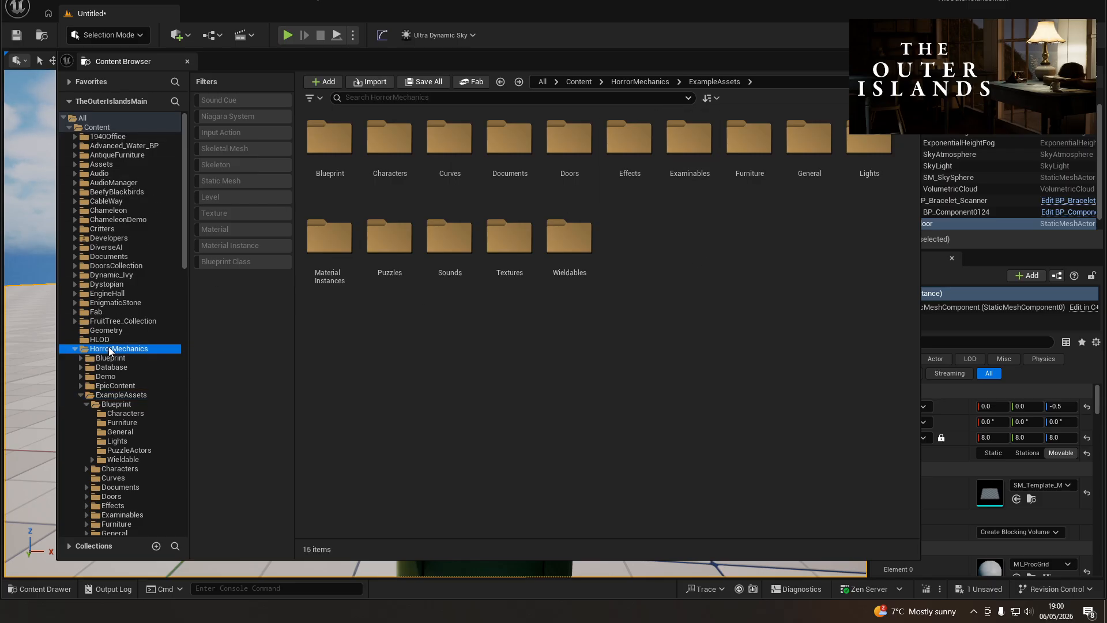
click(365, 97)
text(battery)
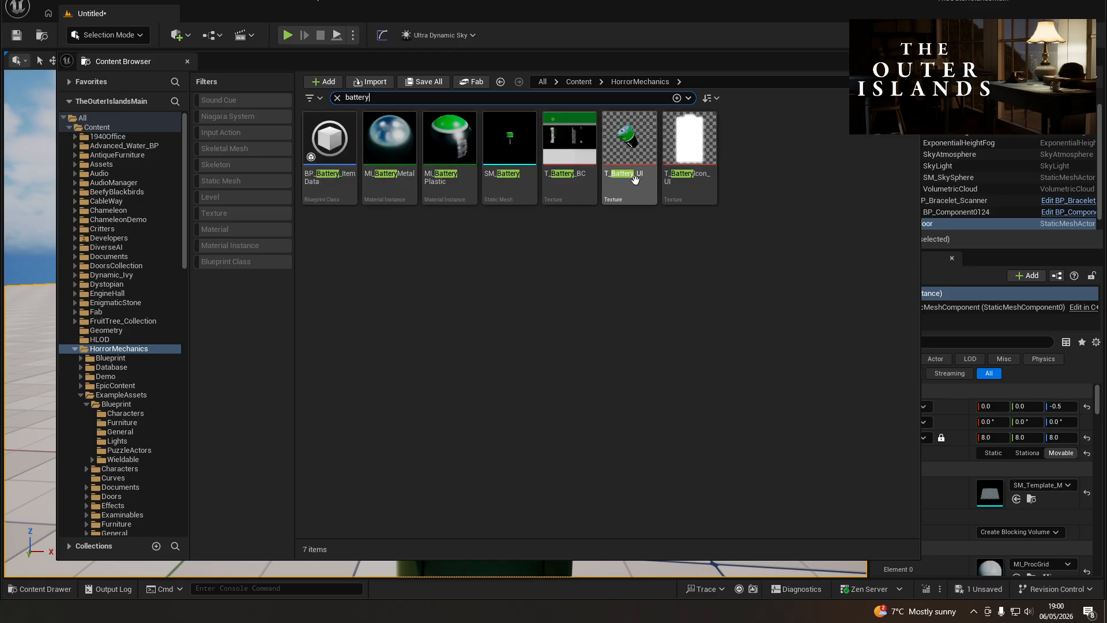
mouse_move(636, 189)
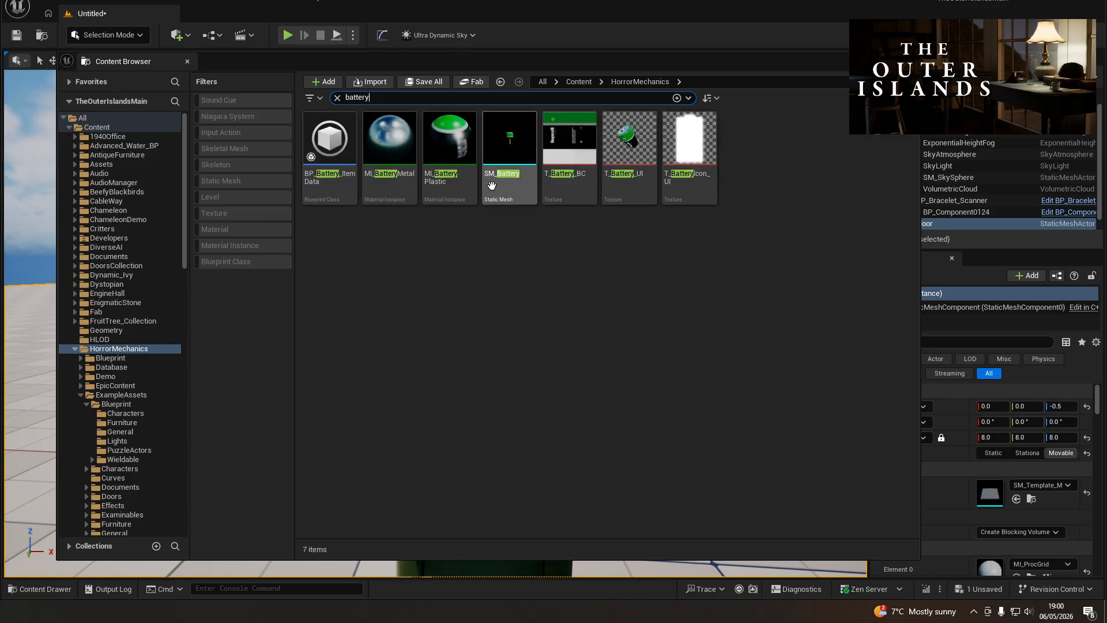
mouse_move(335, 186)
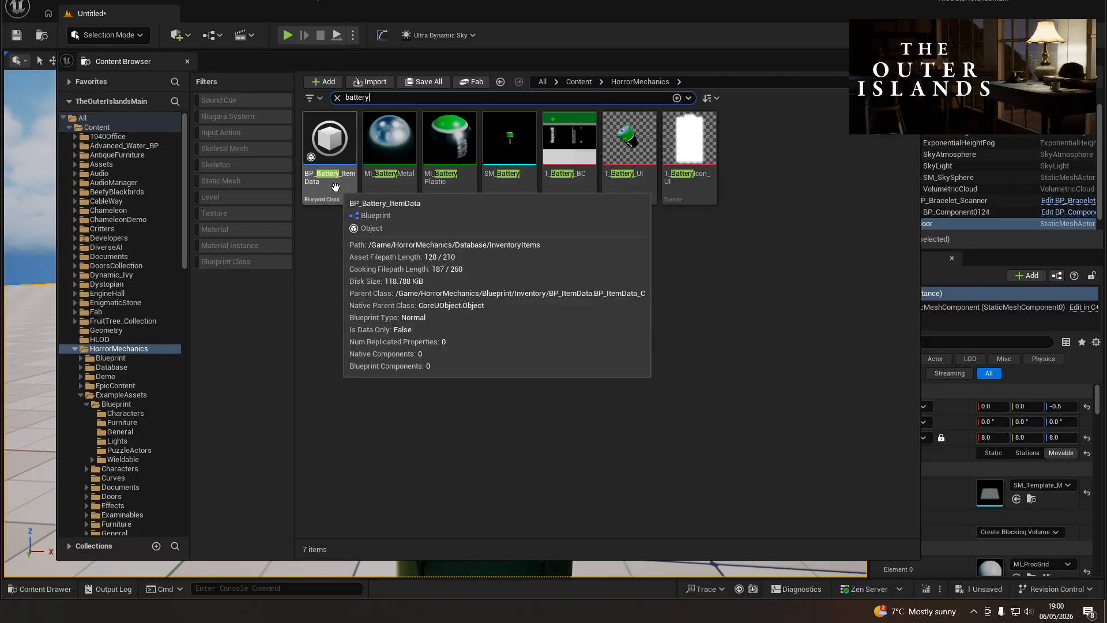
- Clear the battery search, open the InventoryItems folder in HorrorMechanics' Database, and locate BP_Battery_ItemData
click(106, 367)
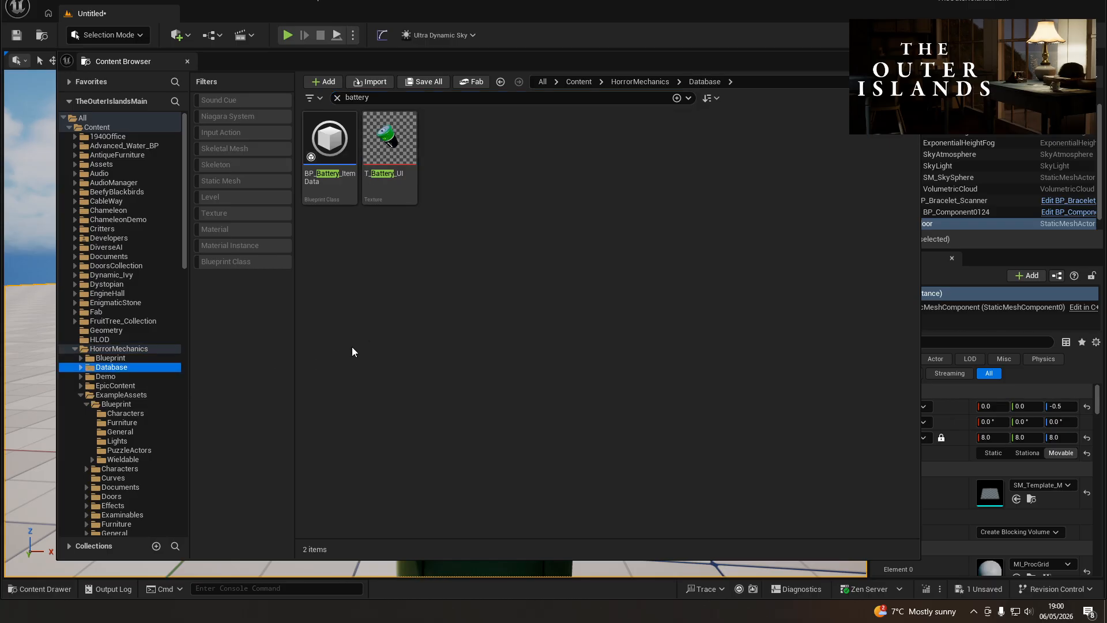
click(337, 98)
click(518, 143)
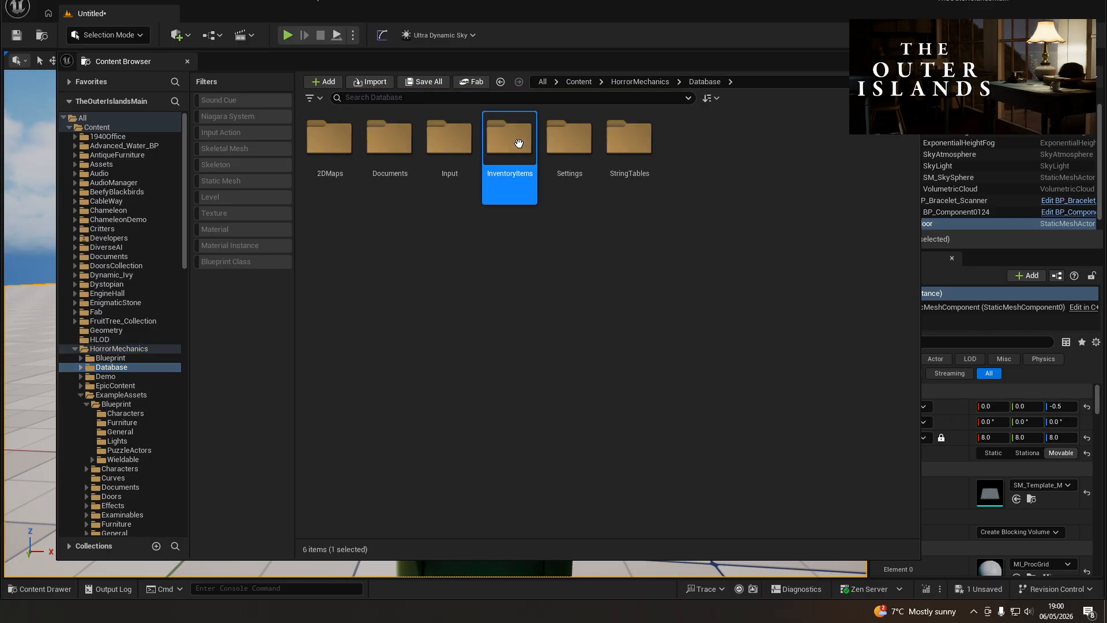
double_click(518, 144)
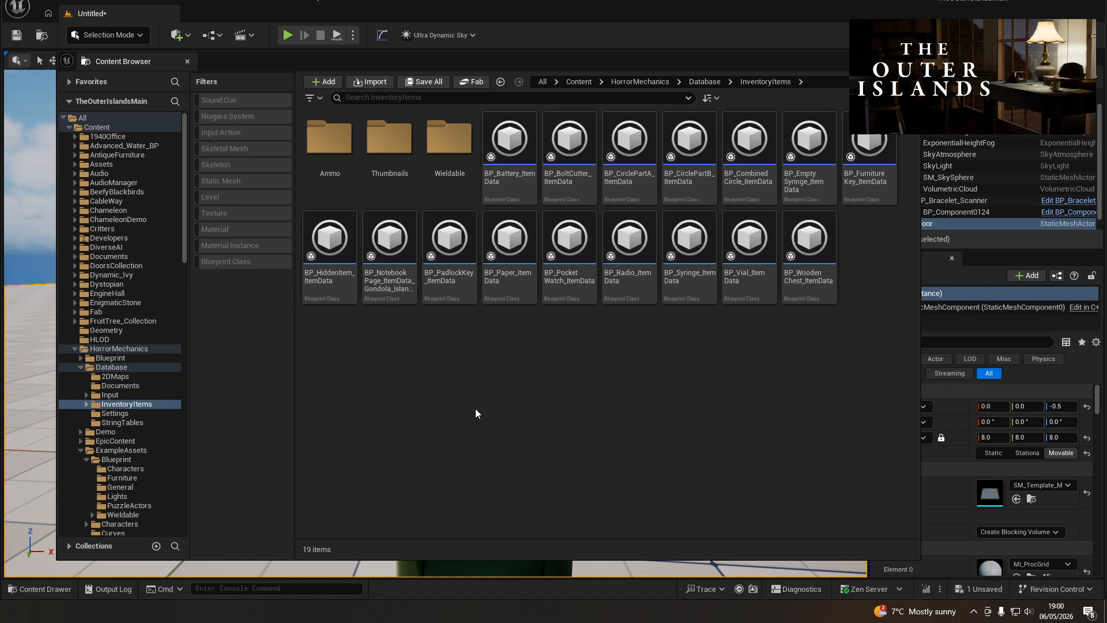
mouse_move(325, 280)
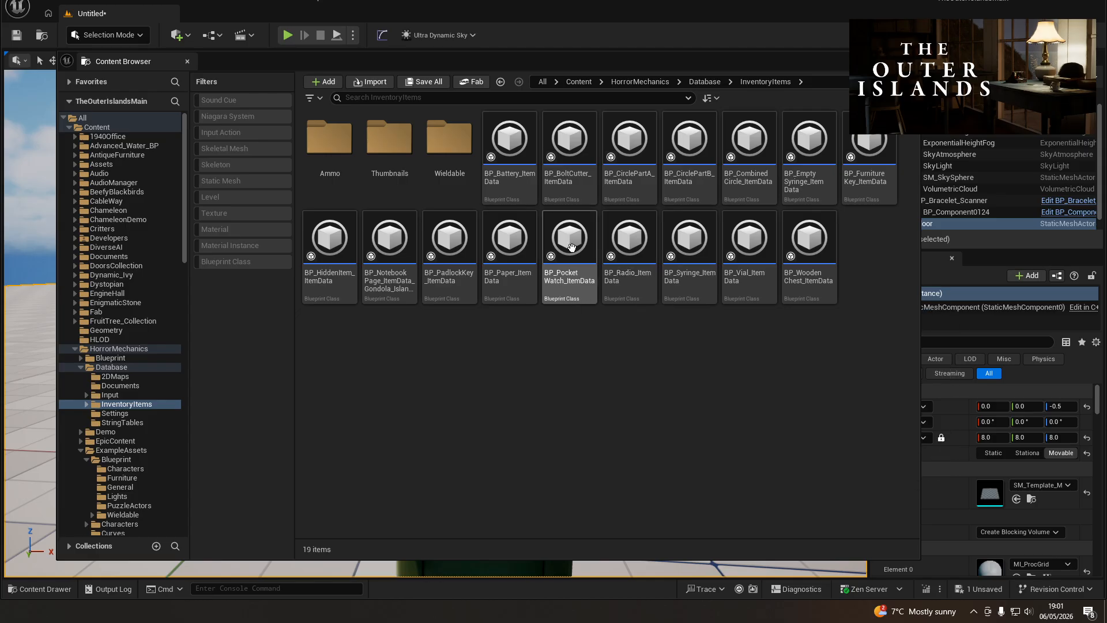
mouse_move(515, 192)
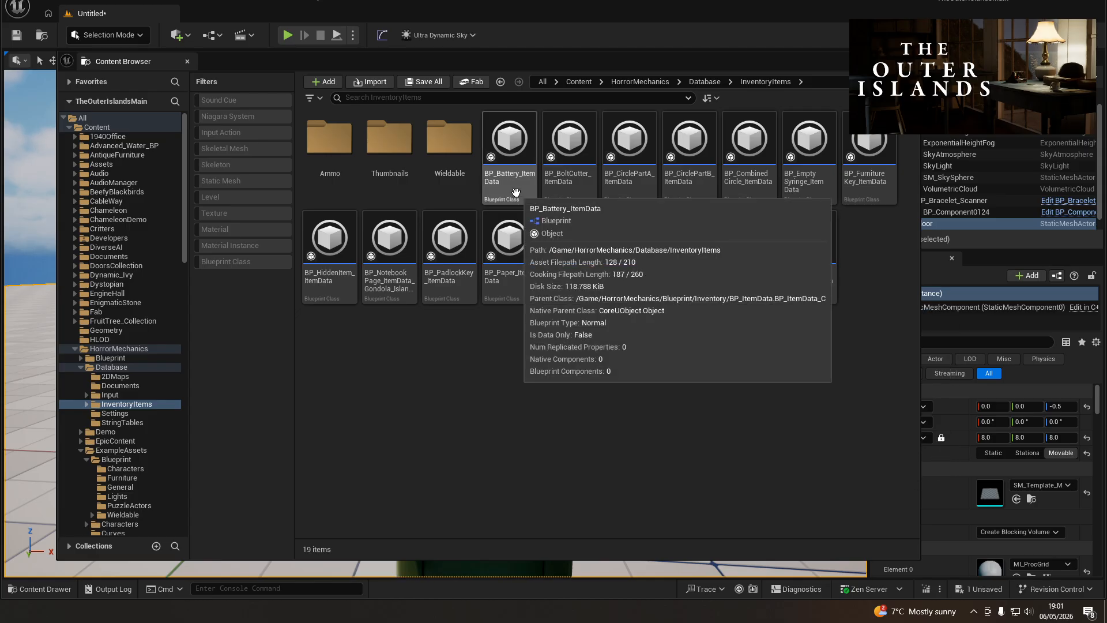
- Create a Blueprint class in the InventoryItems folder with BP_ItemData as its parent class
click(515, 192)
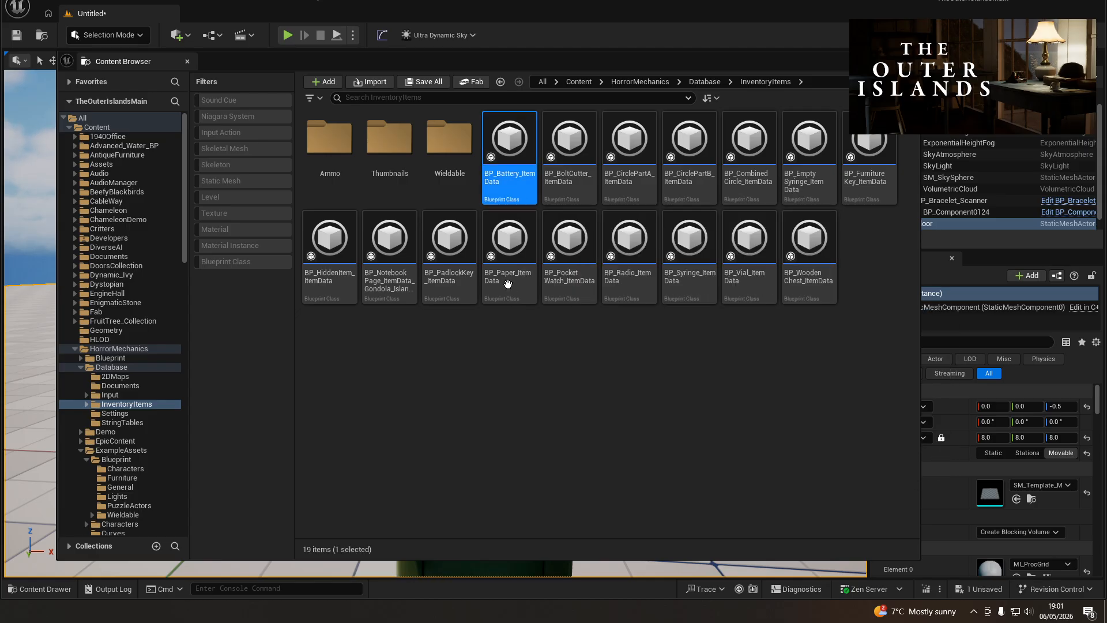
right_click(400, 423)
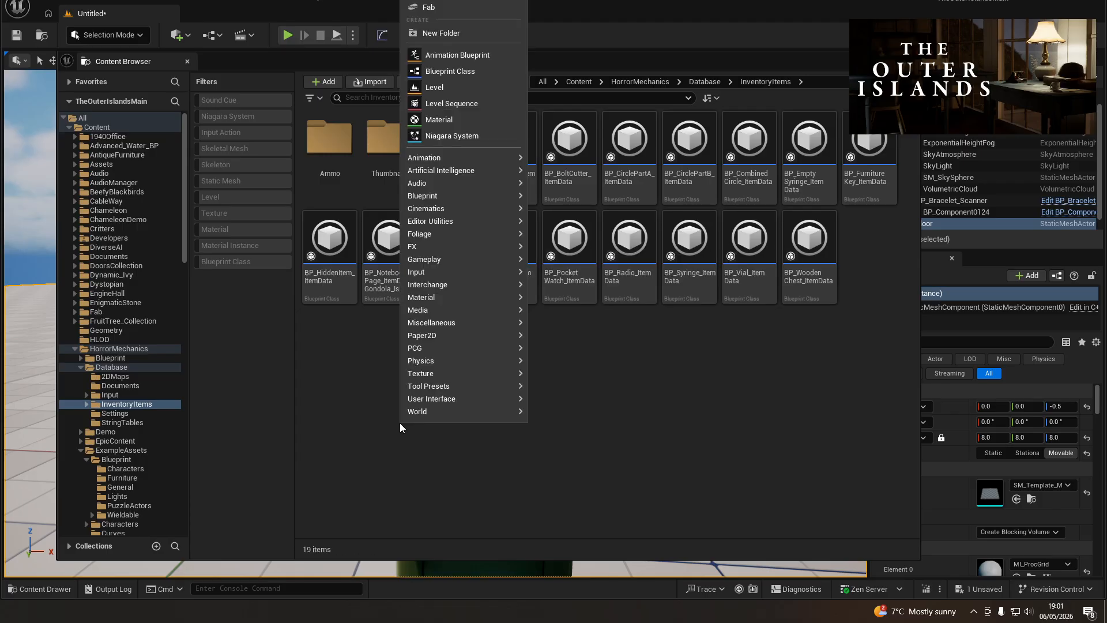
click(460, 70)
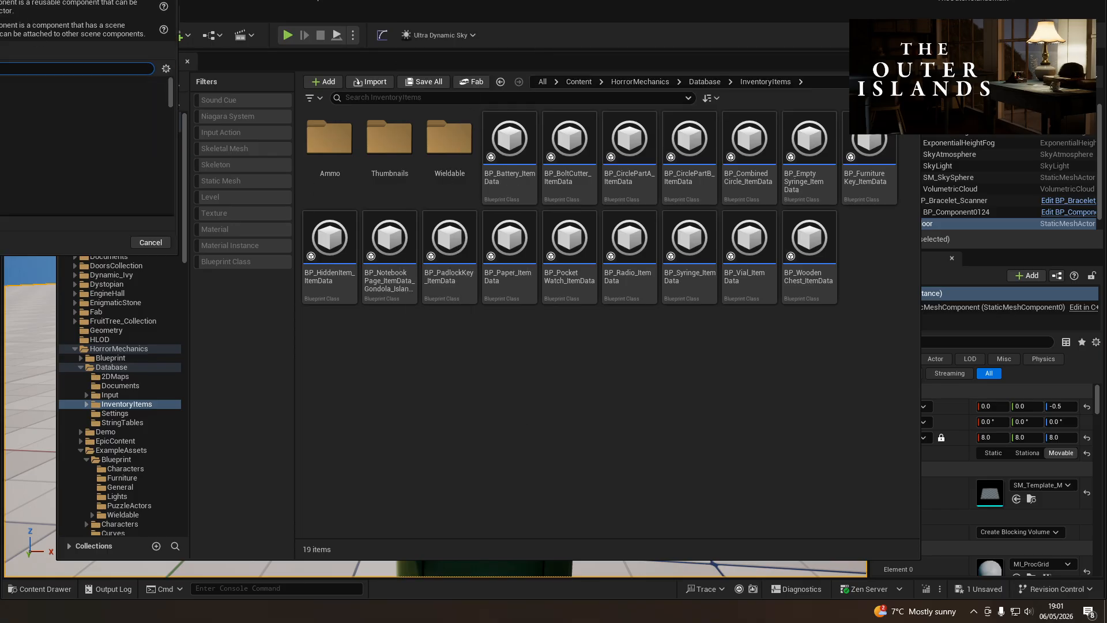
text(item_data)
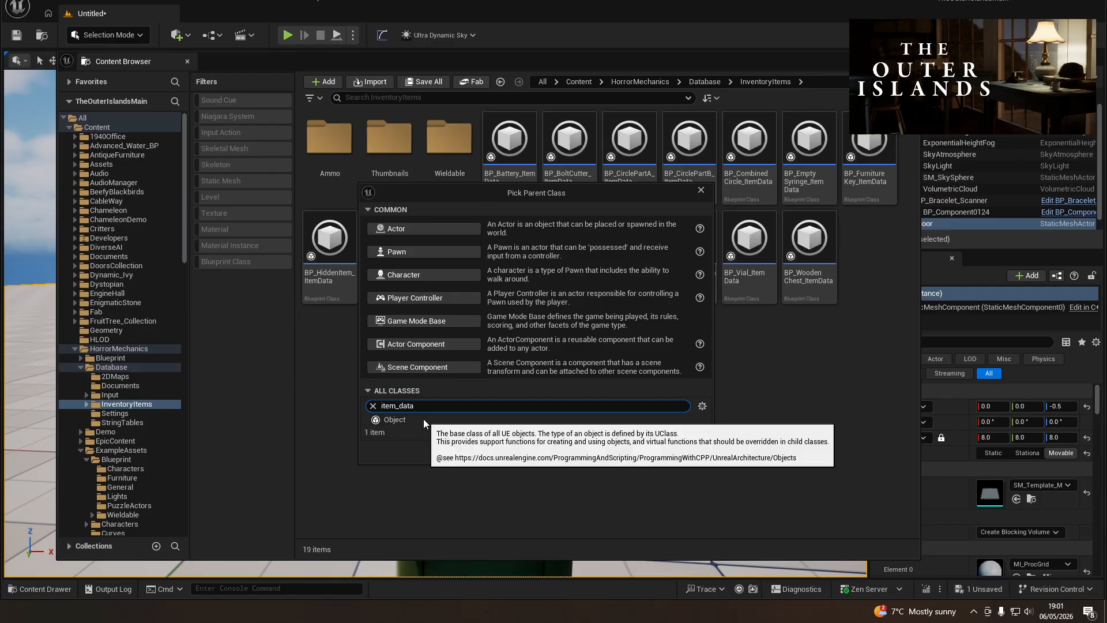
key(BackSpace)
key(BackSpace)
key(BackSpace)
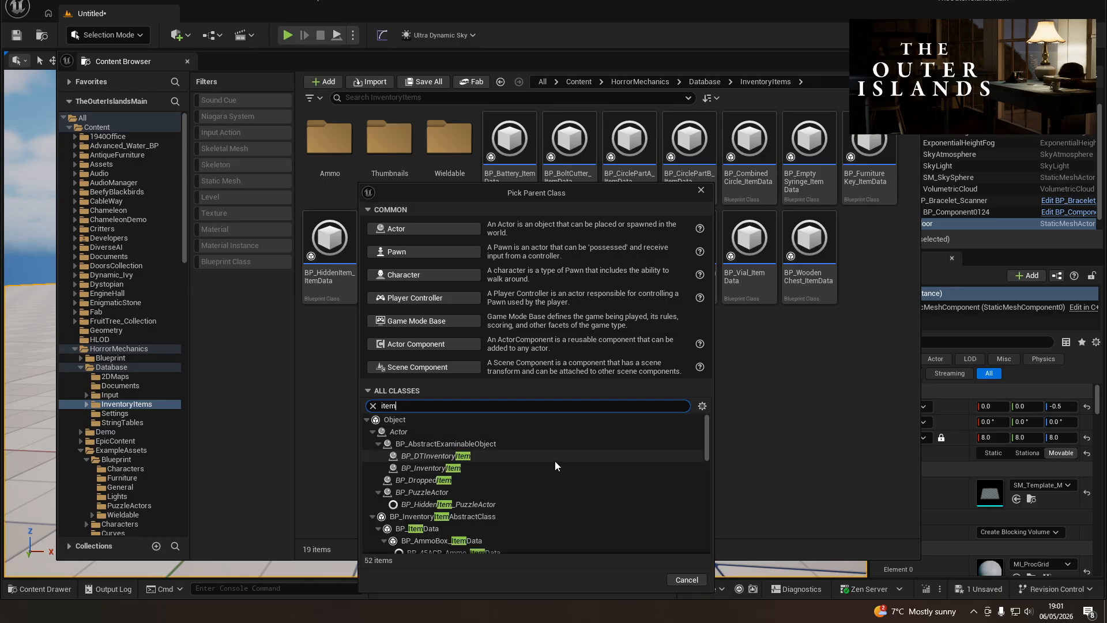
scroll(558, 461, down, 2)
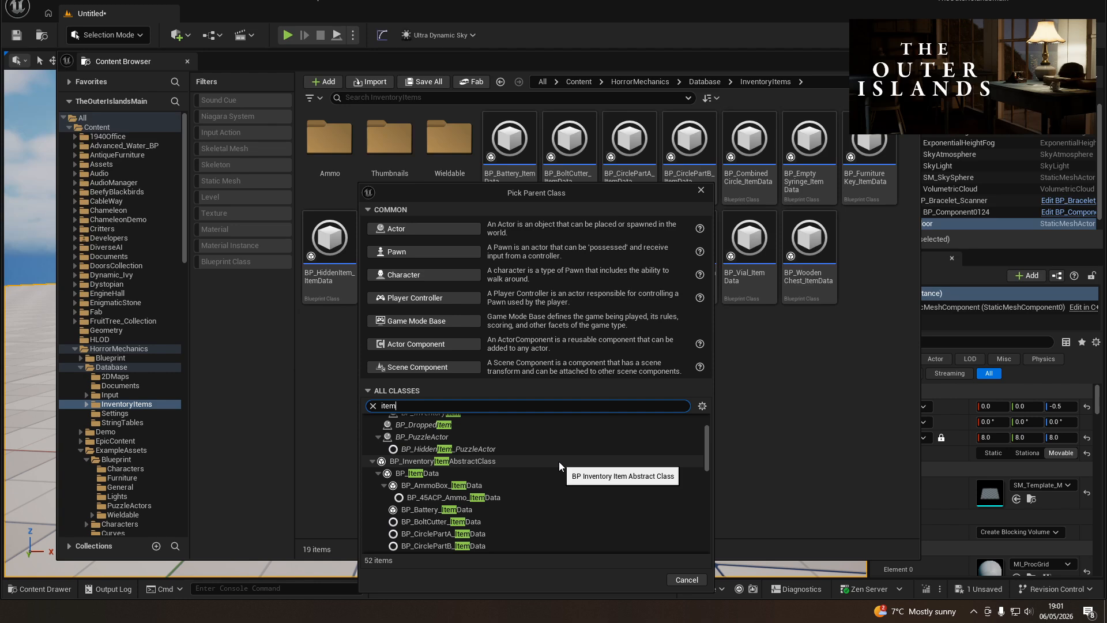
click(562, 473)
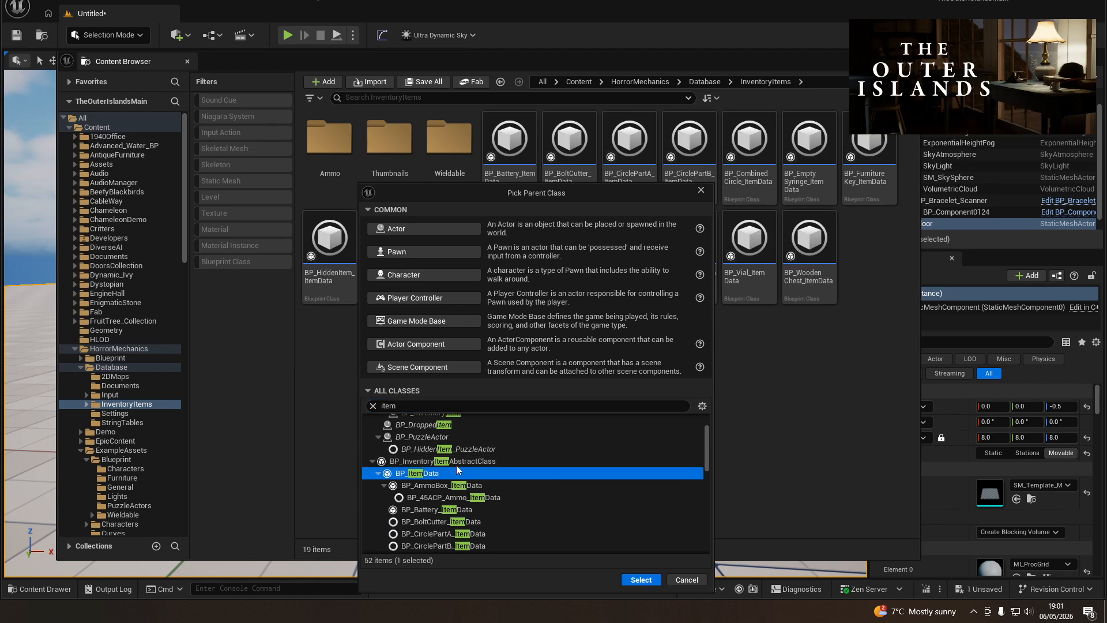
click(640, 578)
- Name the new item data Blueprint BP_Asylum_Bracelet and open it for editing
text(BP_)
text(Asylum)
text(_Br)
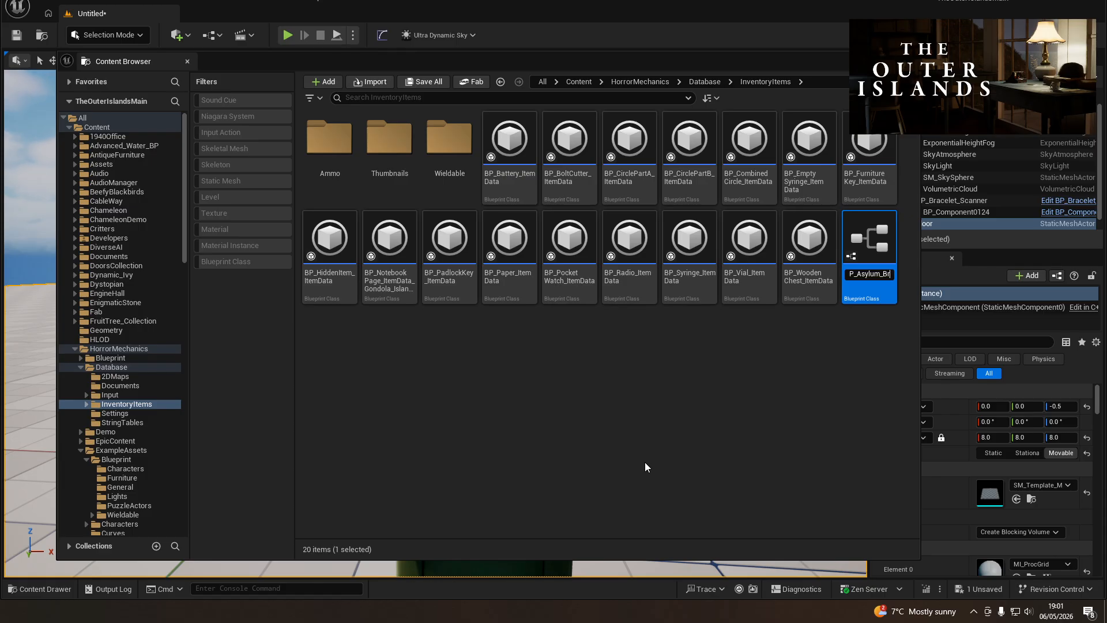
text(acelet)
key(Return)
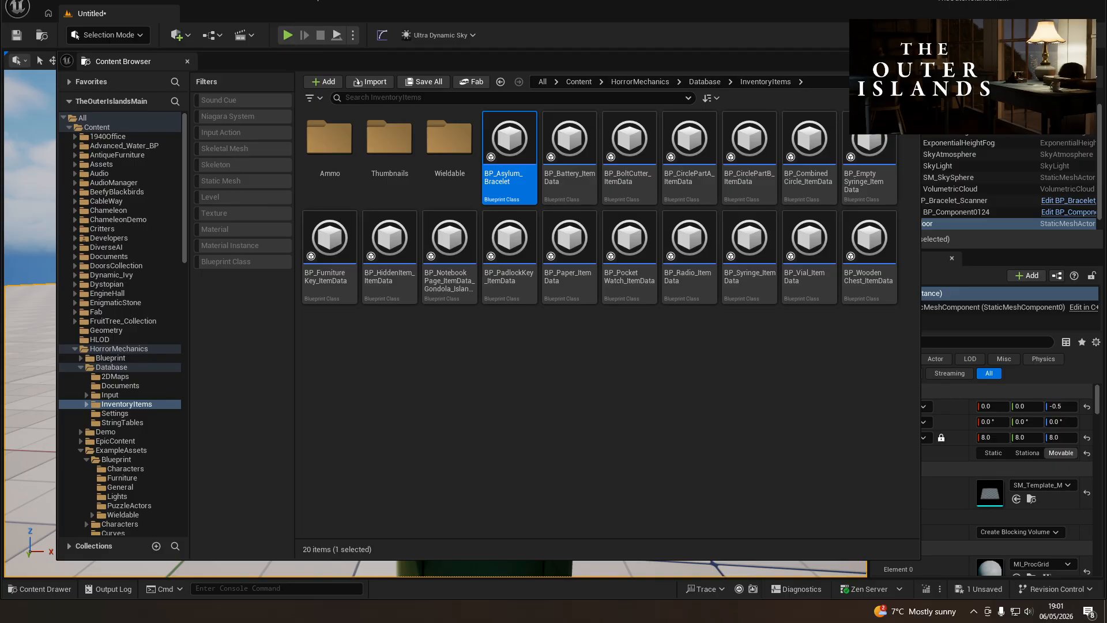
mouse_move(423, 0)
mouse_down()
mouse_move(412, 0)
mouse_move(430, 19)
mouse_up()
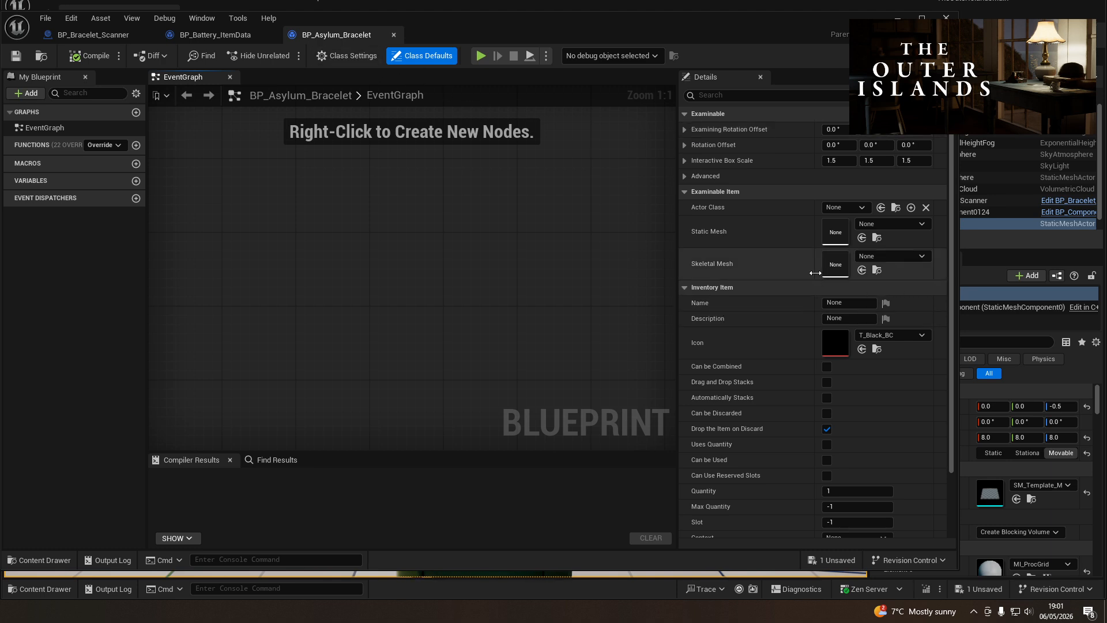
- Set the inventory item's name to "Asylum Classification Bracelet" and paste in the prepared description, which ends with "the asylum security systems."
scroll(819, 274, down, 3)
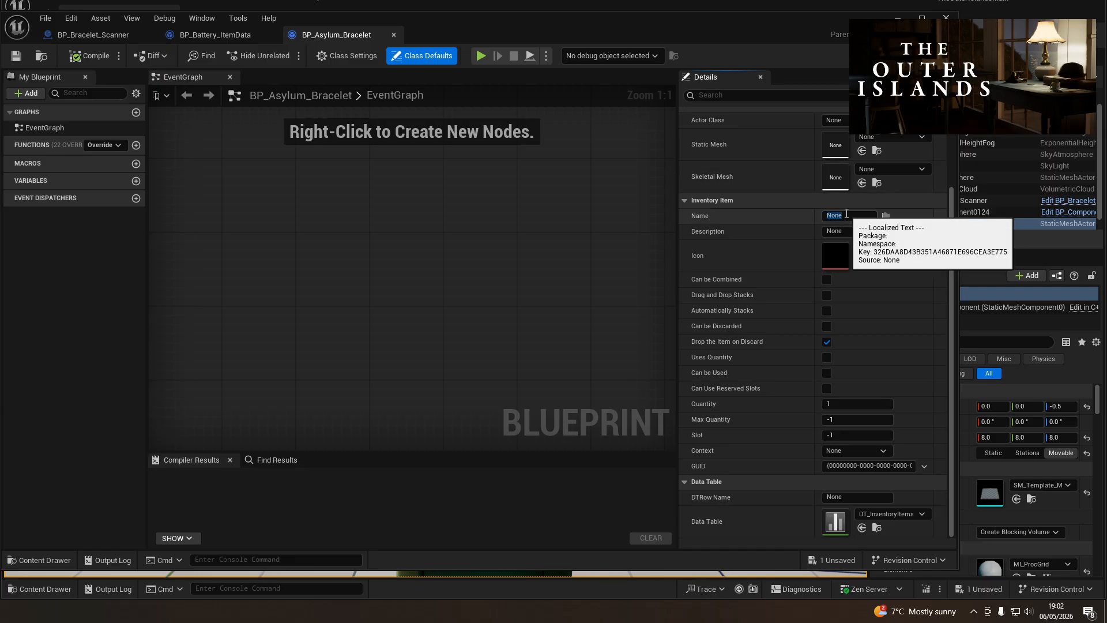
click(854, 216)
text(Asylum Classification Bracelet)
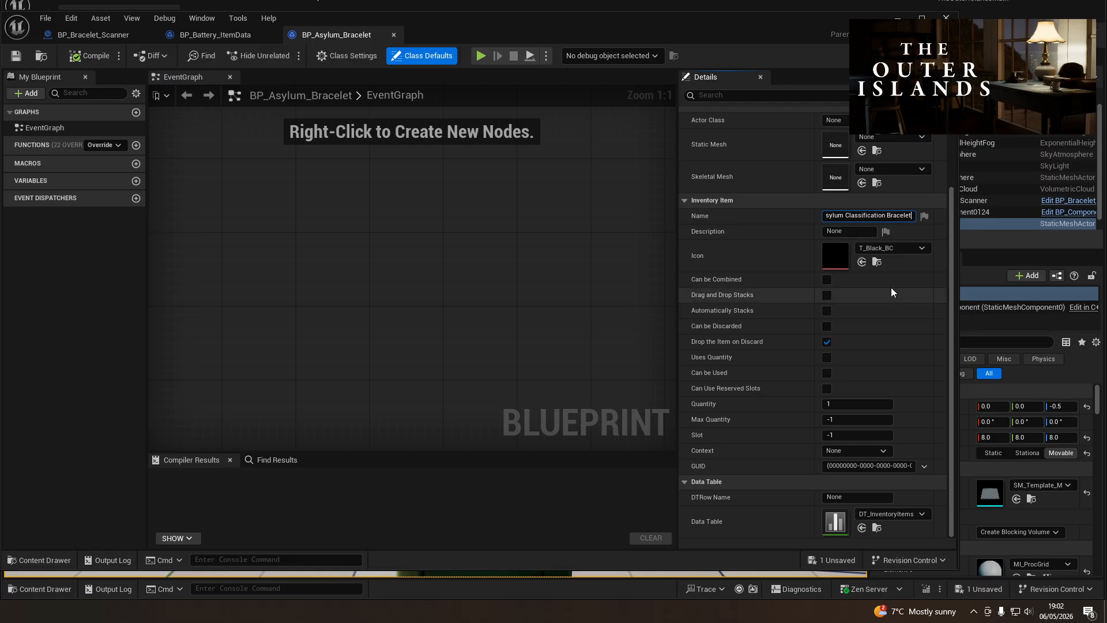
click(864, 232)
key(ctrl+v)
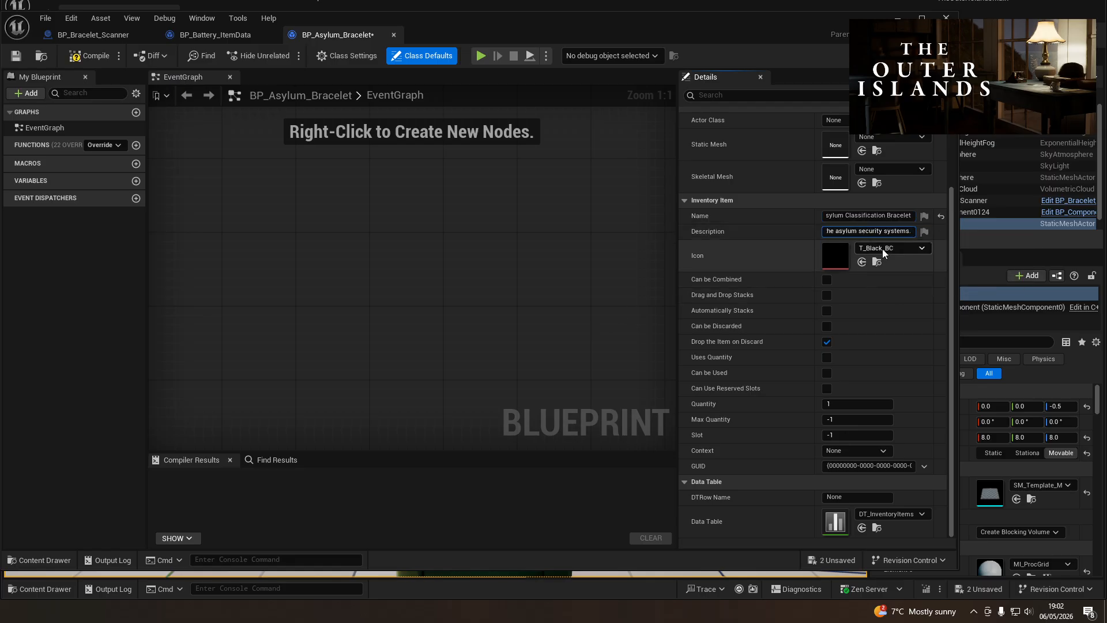
- Set the bracelet item's icon to the T_Battery_UI texture
click(882, 248)
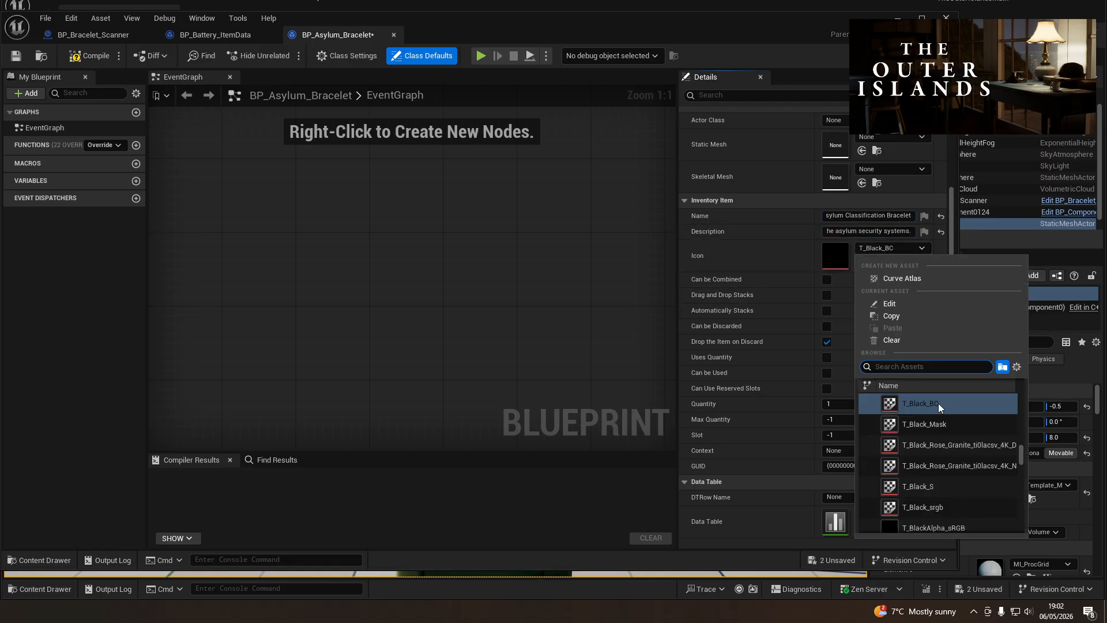
scroll(974, 437, down, 2)
scroll(974, 437, down, 3)
click(943, 368)
text(batter)
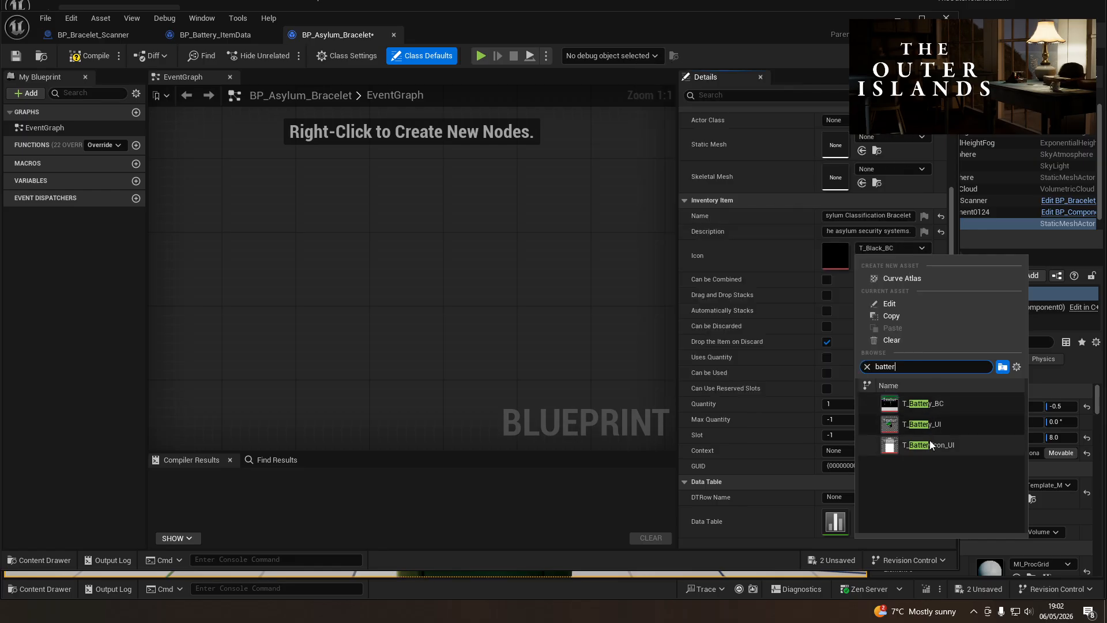
click(933, 427)
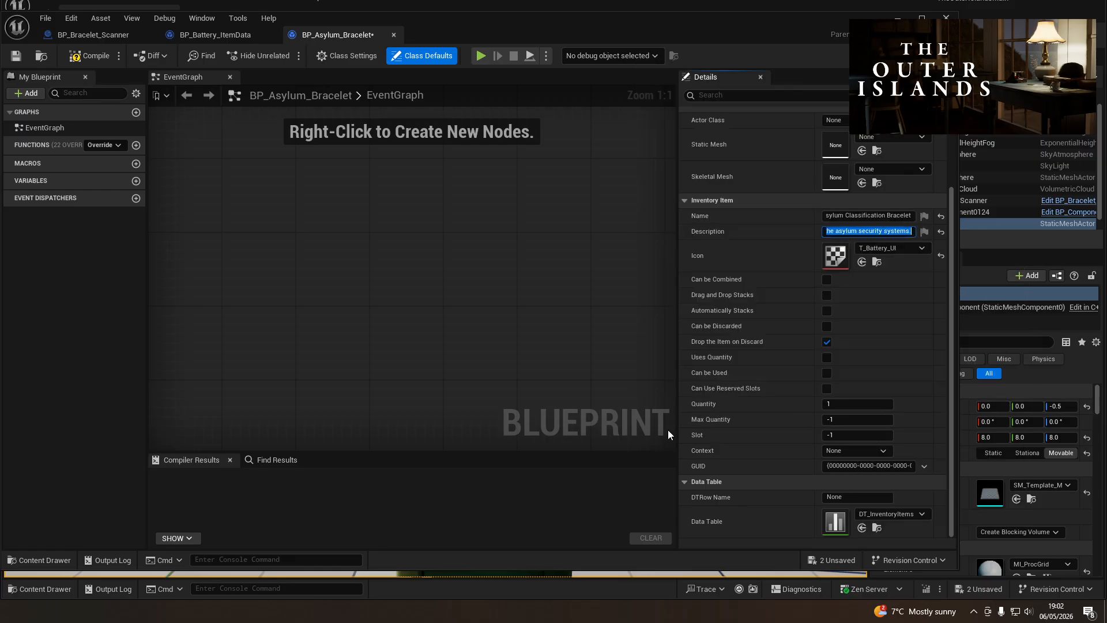
- Try T_BatteryIcon_UI as the bracelet item's icon and switch it back to T_Battery_UI
click(889, 247)
text(battery)
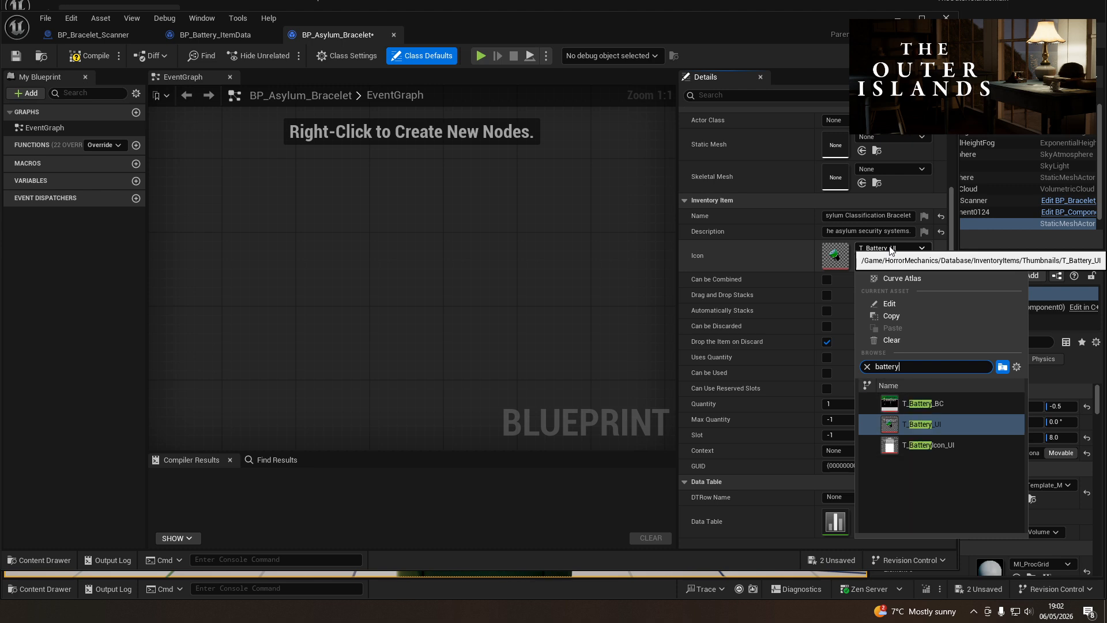
click(922, 444)
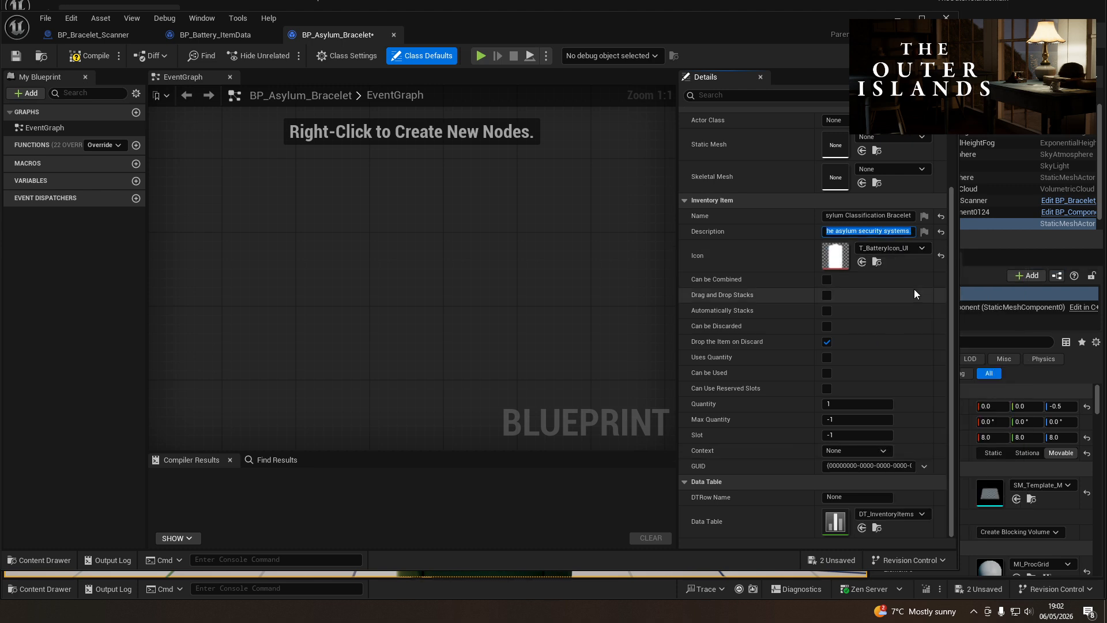
click(908, 248)
text(battery)
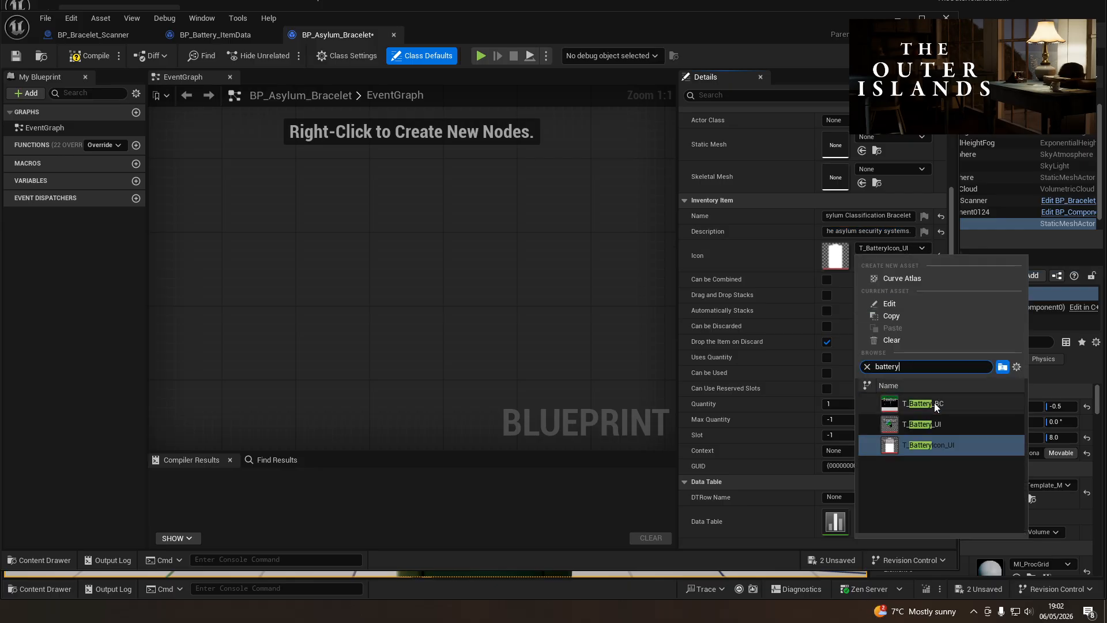
mouse_move(921, 406)
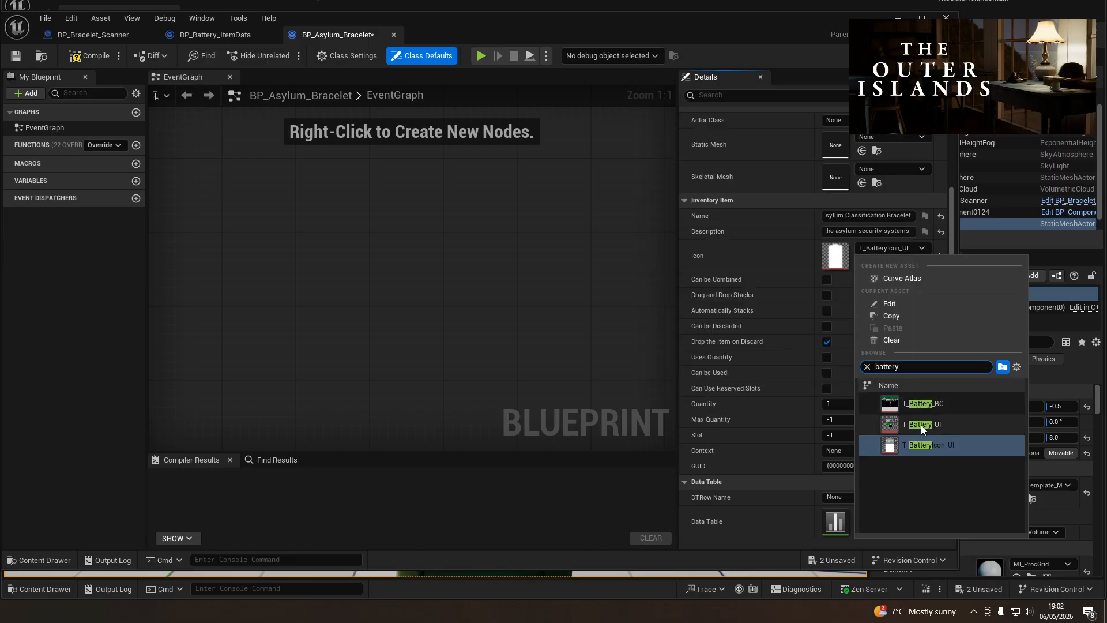
click(919, 424)
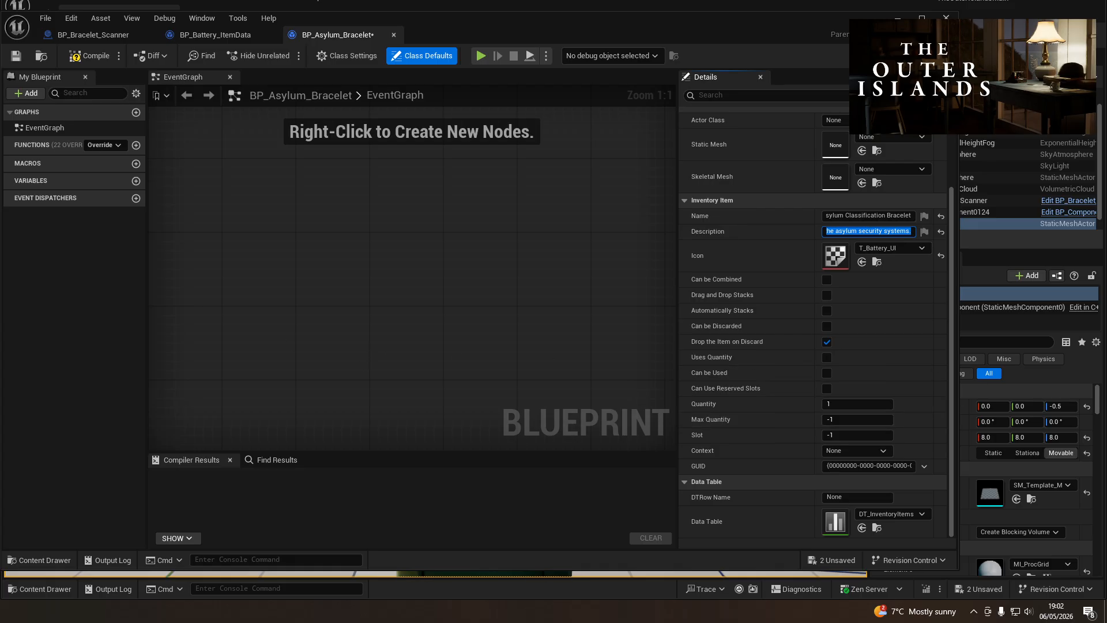
- Compile and save BP_Asylum_Bracelet, and return to the PlayerHasCuff graph of BP_Bracelet_Scanner
click(89, 56)
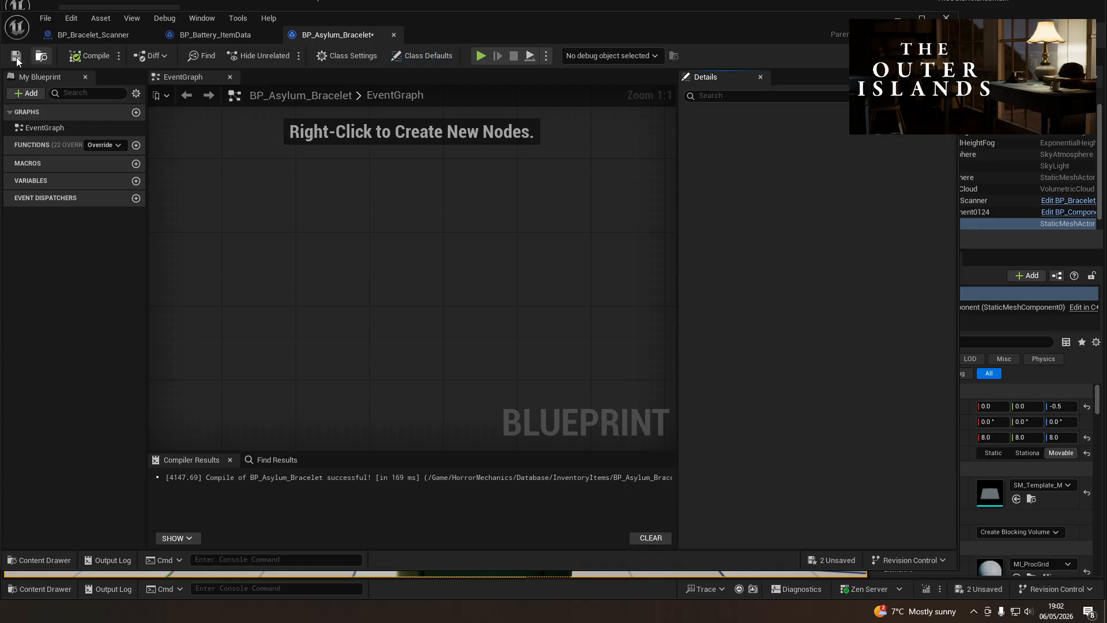
click(16, 56)
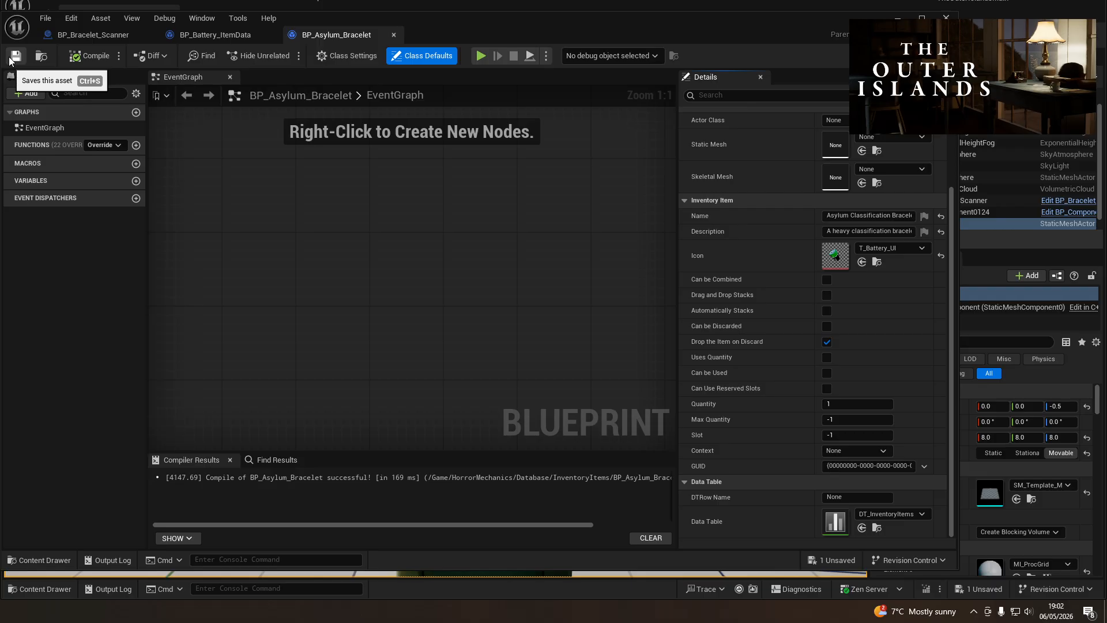
click(229, 38)
click(84, 36)
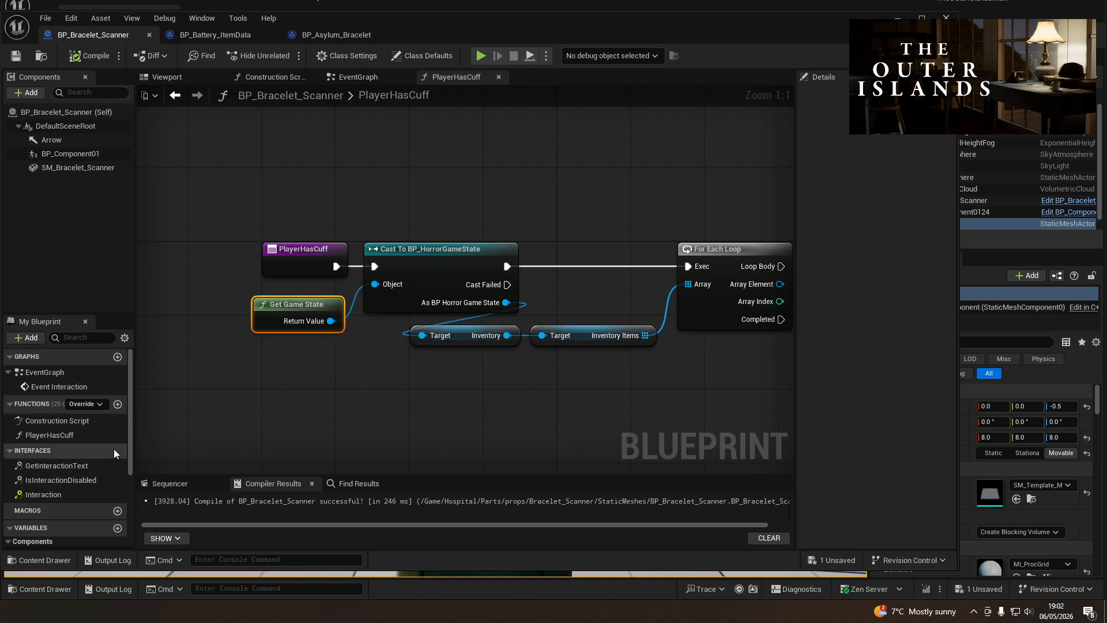
- Add a variable named RequiredBraceletClass to BP_Bracelet_Scanner
scroll(91, 466, down, 4)
scroll(85, 466, up, 1)
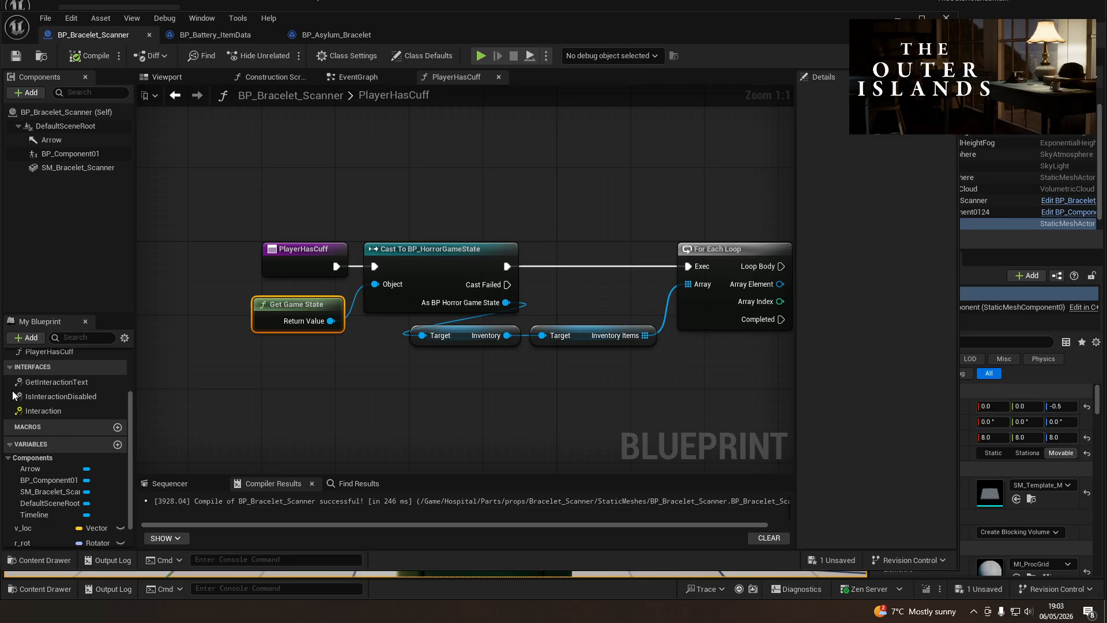
click(118, 445)
text(Required)
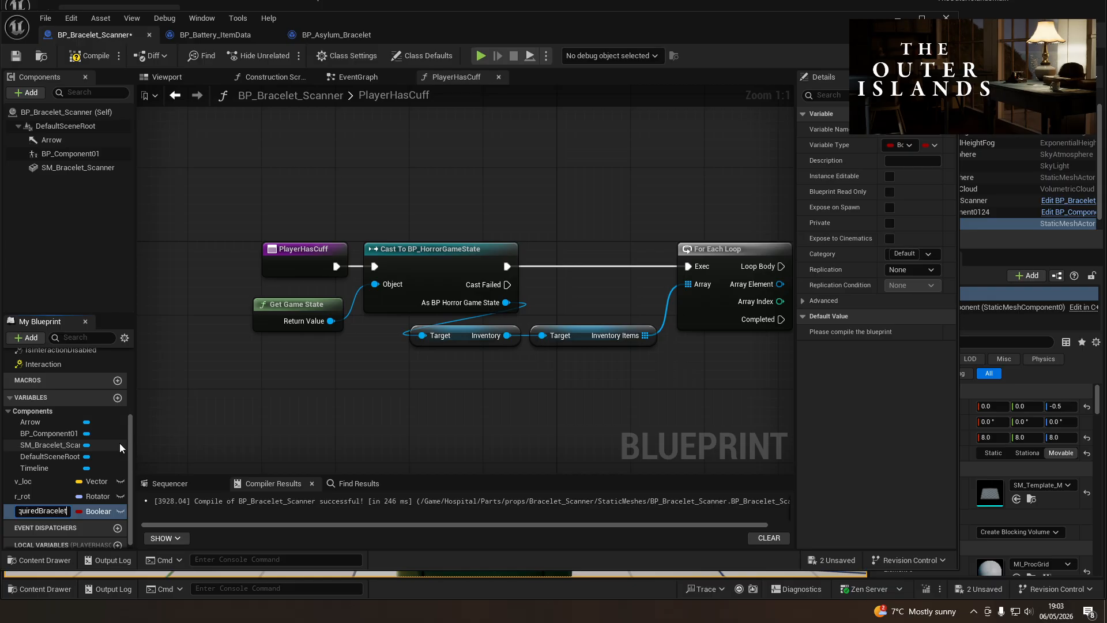
text(BraceletClass)
key(Return)
- Change the RequiredBraceletClass variable's type to BP Asylum Bracelet, and compile and save the scanner Blueprint
click(100, 514)
text(bracel)
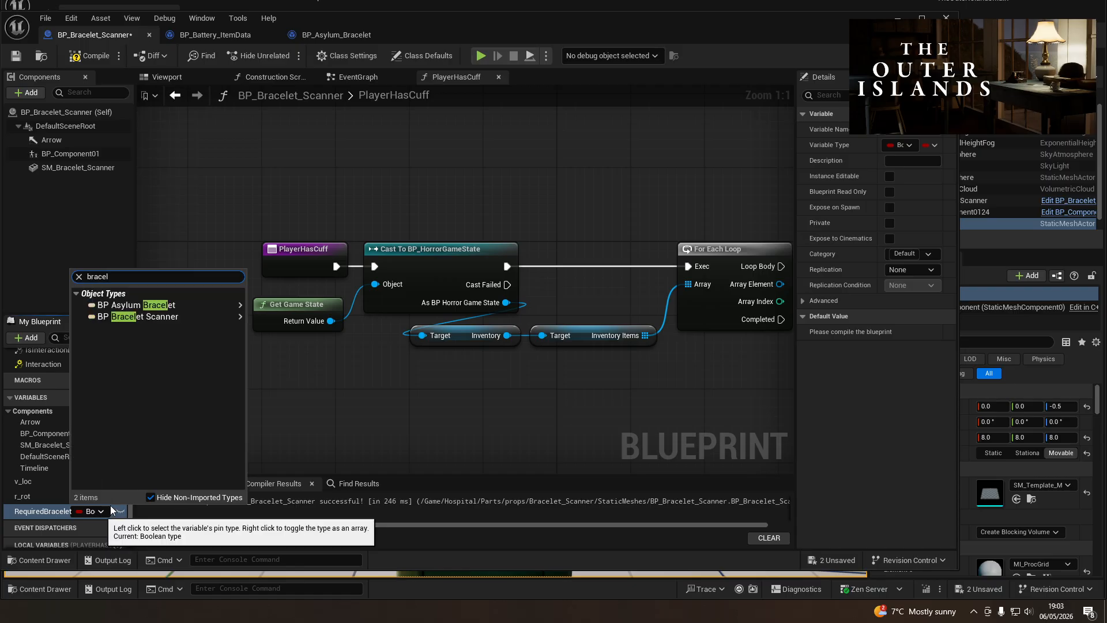
click(151, 306)
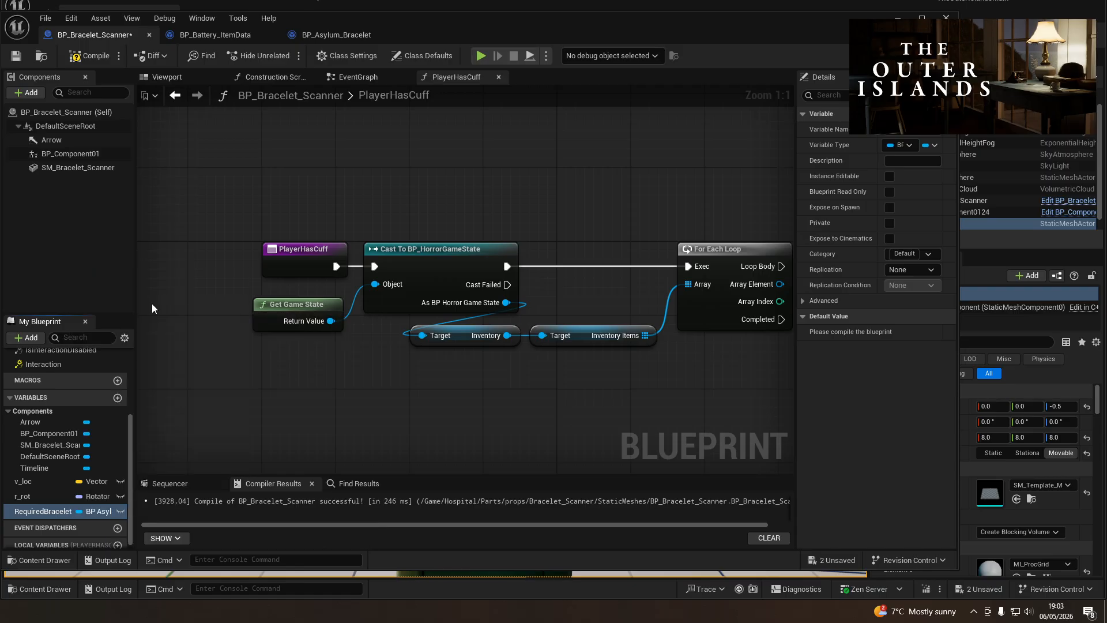
click(74, 56)
click(13, 59)
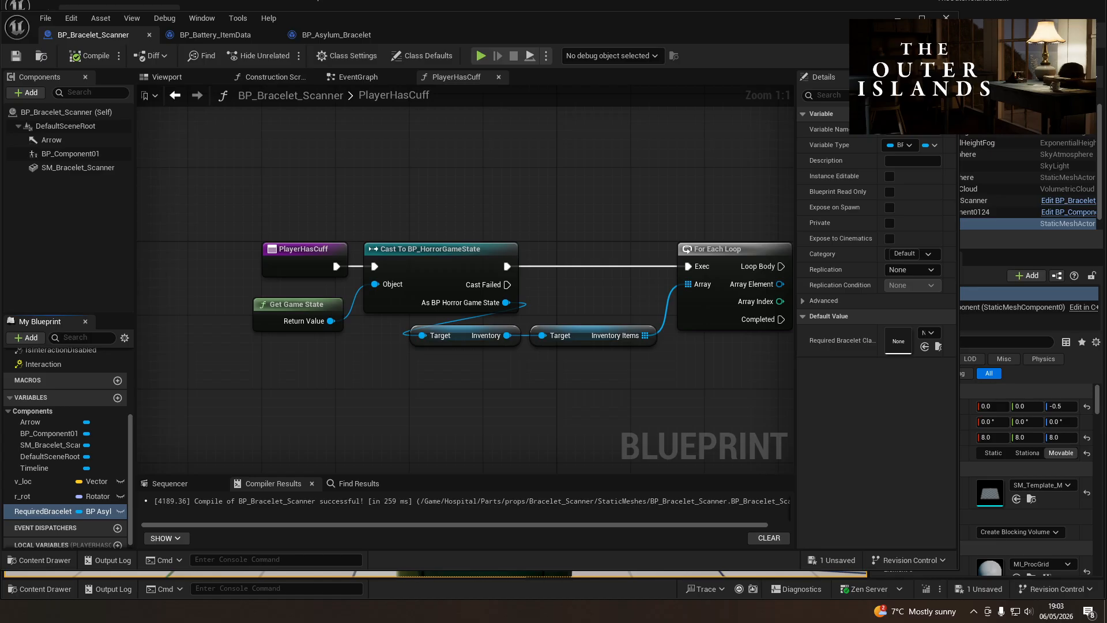
- Add a Cast To BP_Asylum_Bracelet node fed by the For Each Loop's Array Element in PlayerHasCuff
right_drag(660, 395, 247, 389)
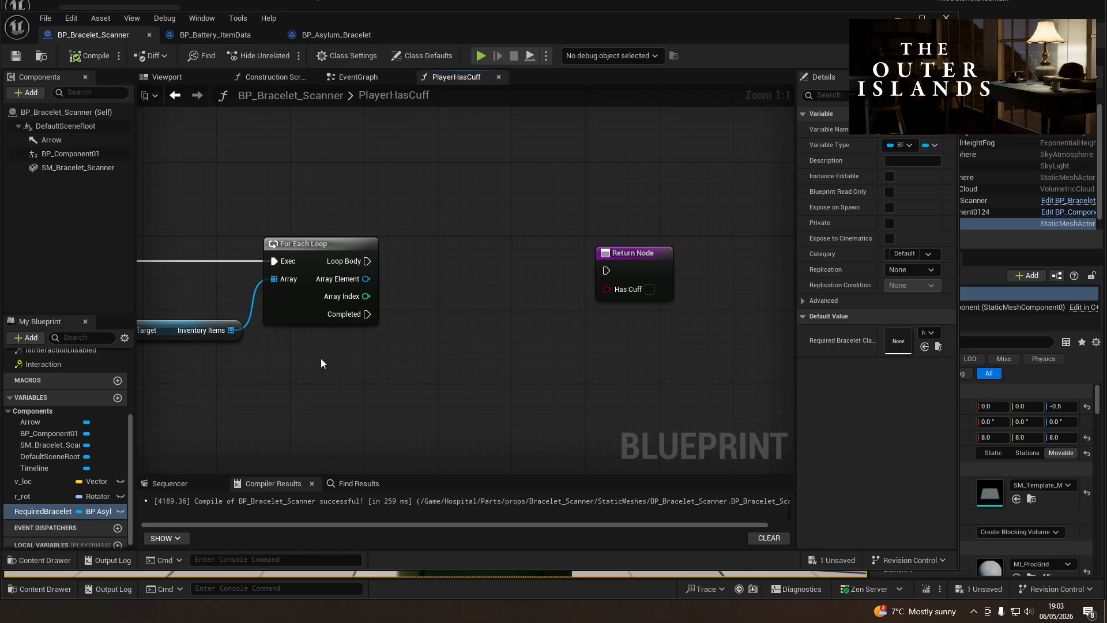
drag(367, 280, 429, 283)
text(cast to)
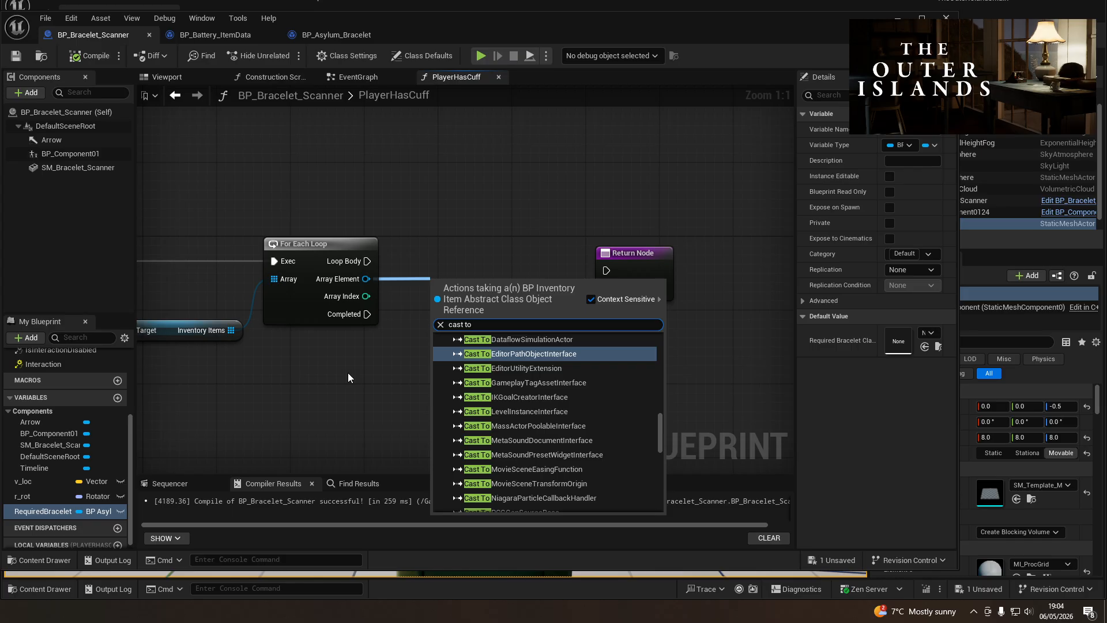
text(bracele)
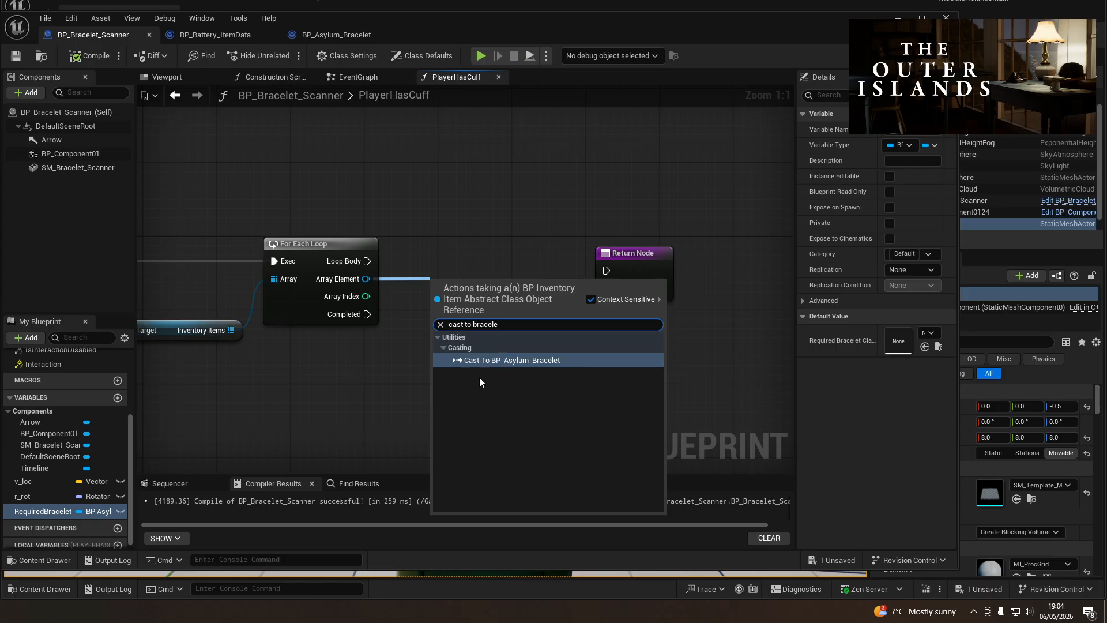
click(506, 362)
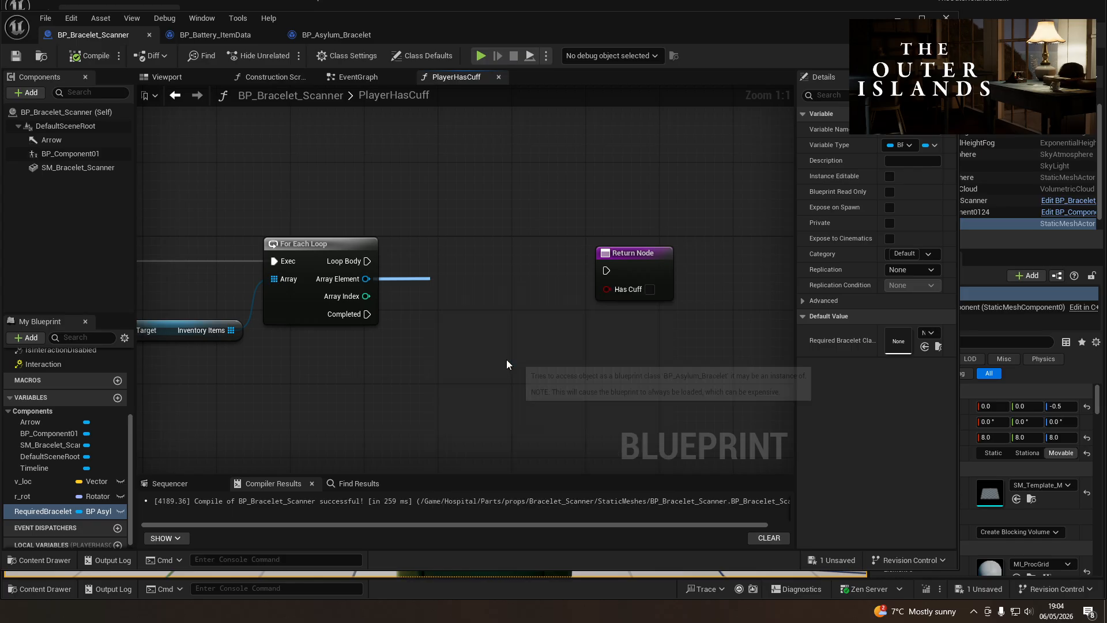
- Align the cast node beside the For Each Loop, connect it to Loop Body, and move the Return Node farther away from it
drag(480, 279, 465, 241)
drag(368, 260, 421, 260)
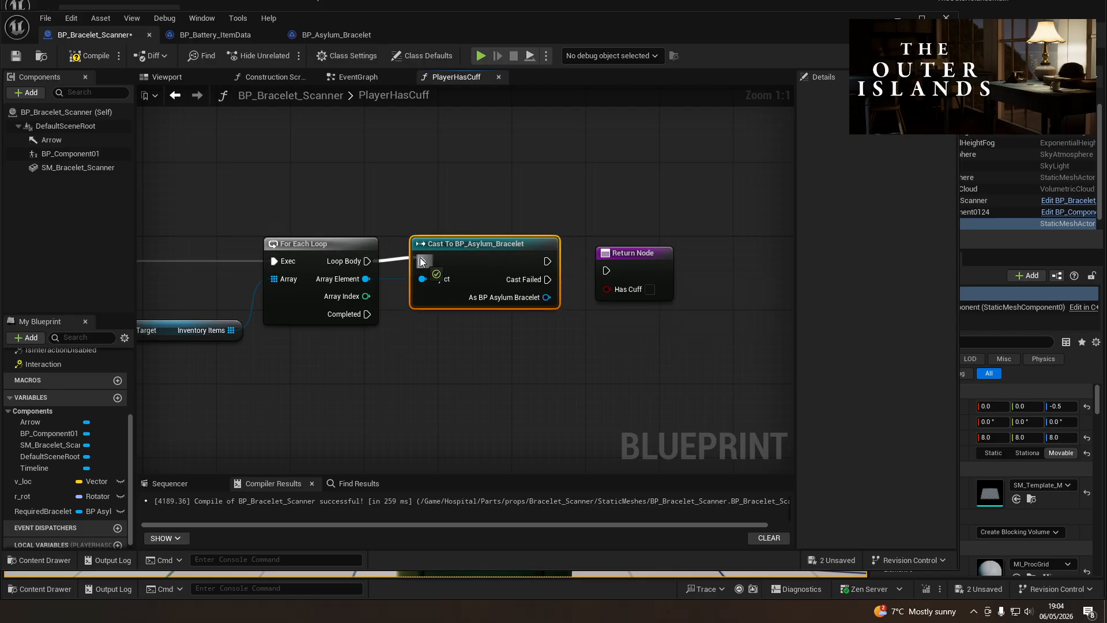
right_drag(590, 323, 492, 339)
drag(534, 273, 645, 263)
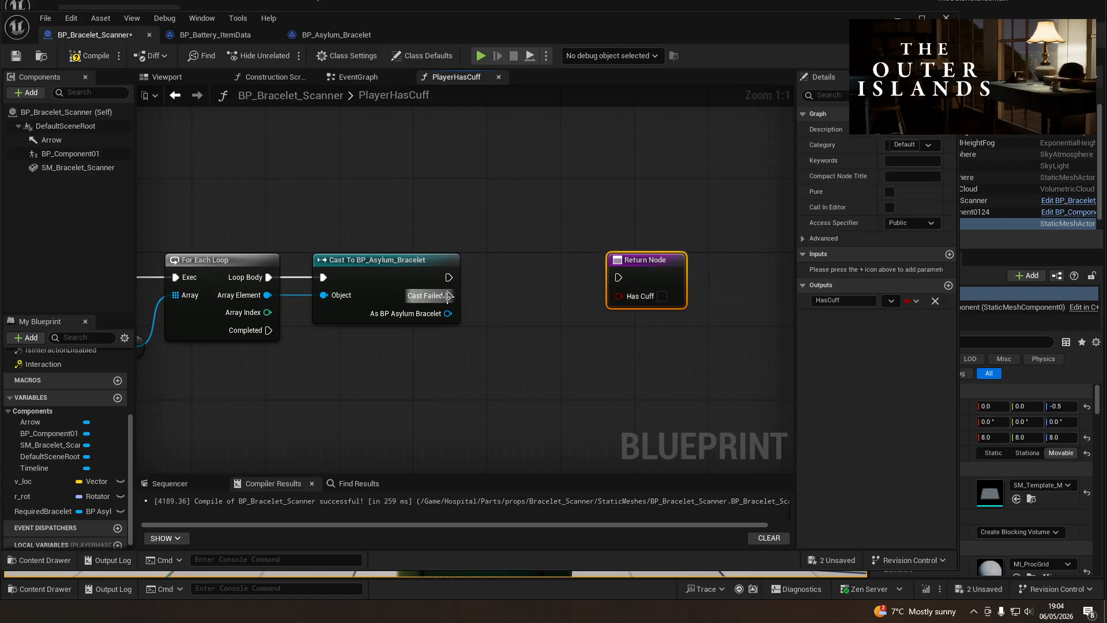
- Add a Print String node that outputs "success" above the cast node in the PlayerHasCuff graph
right_click(484, 176)
text(print)
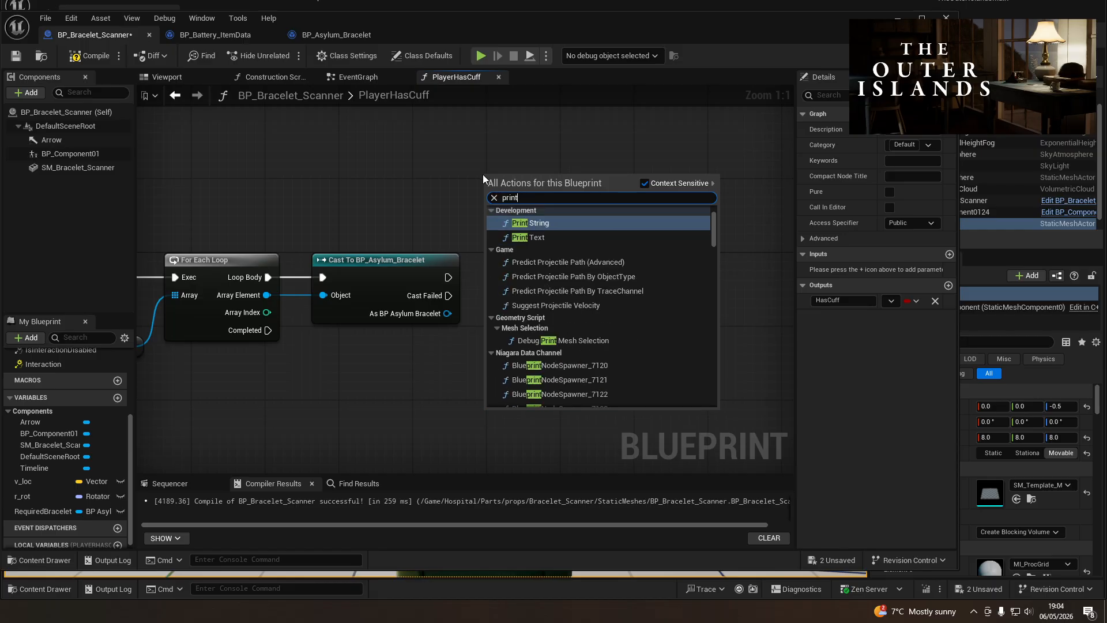
key(Return)
click(539, 214)
text(success)
key(Return)
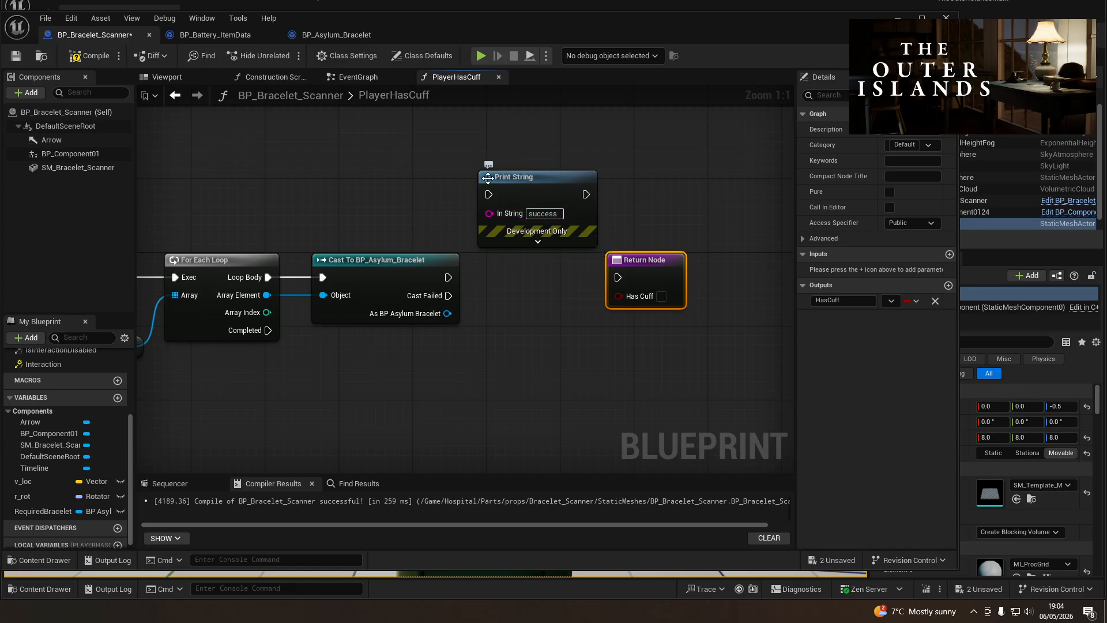
- Add a second Print String node that outputs "fail" beside the cast node's failed output
right_click(485, 285)
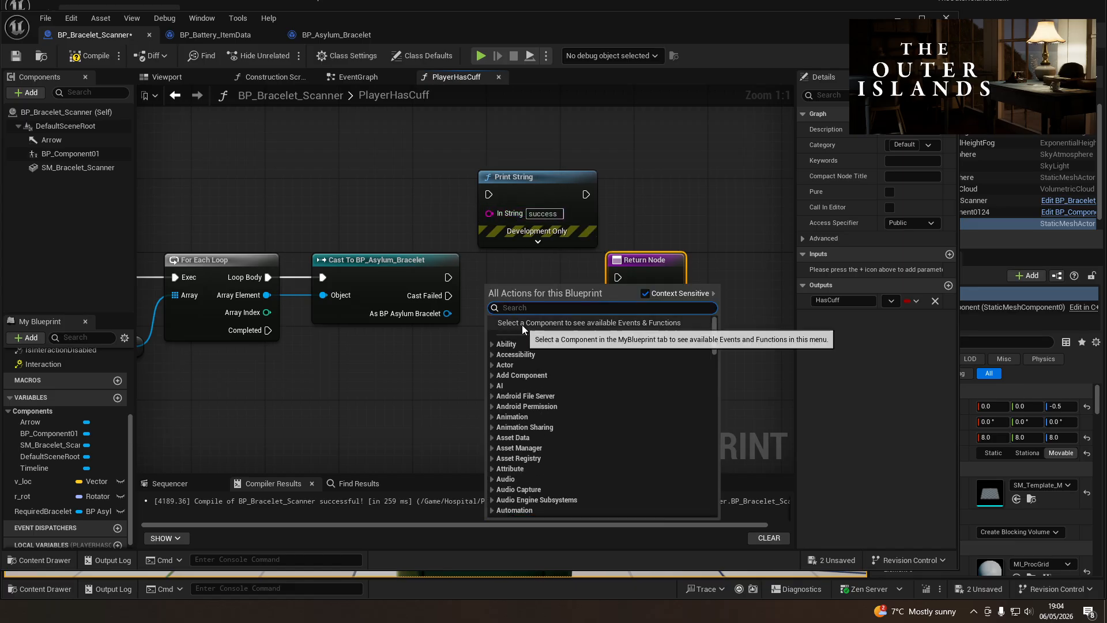
text(print)
key(Return)
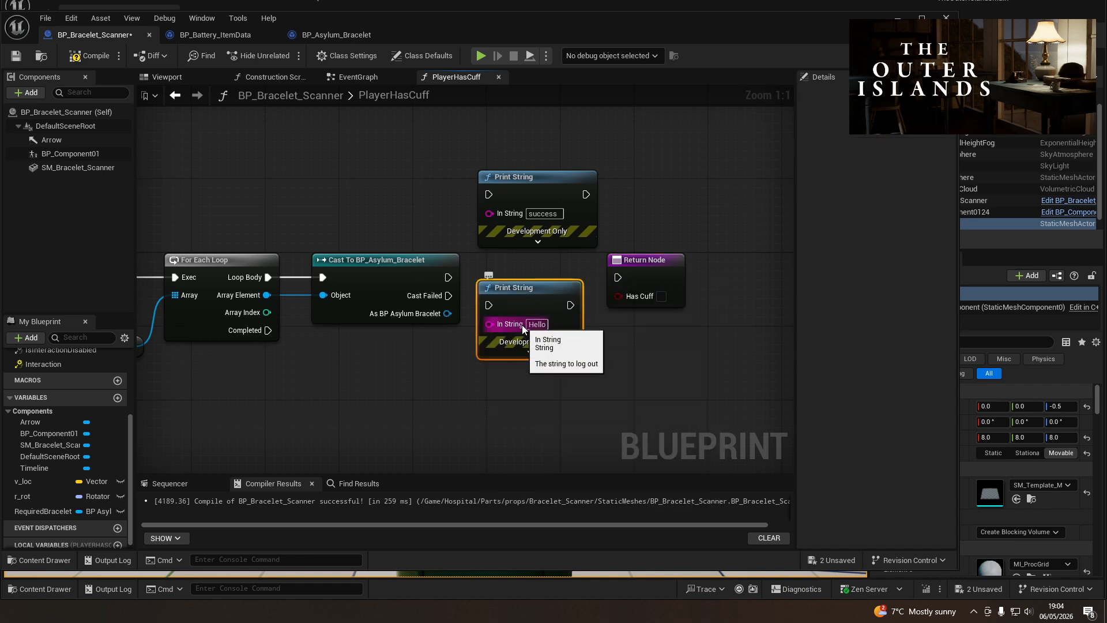
text(fail)
key(Return)
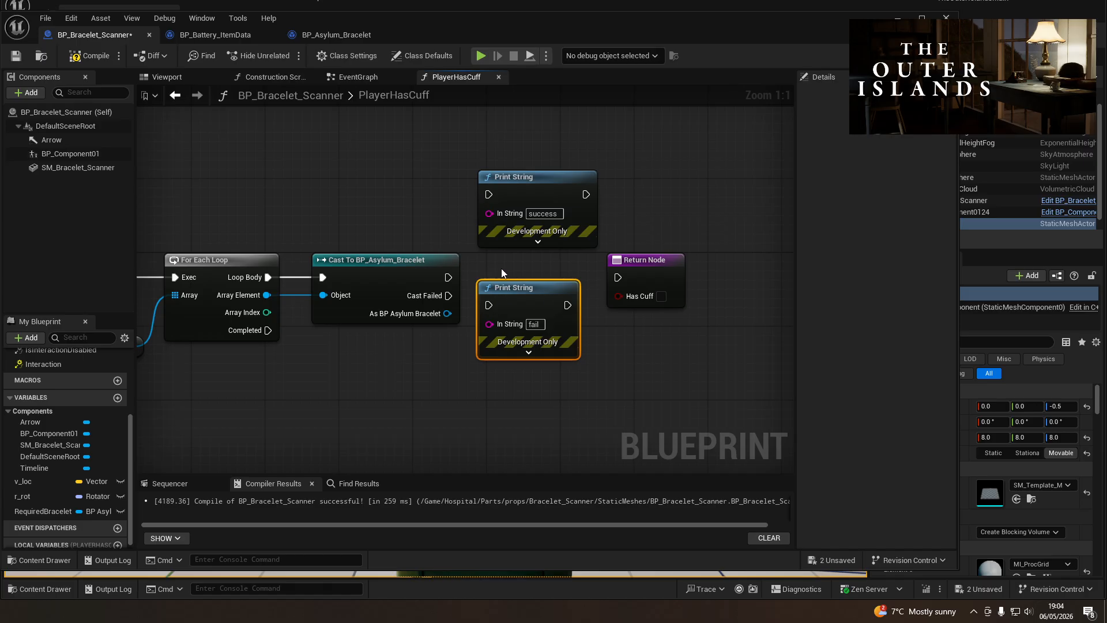
- Add a Return Node after the fail print, and wire the cast's success and failed outputs to their matching Print String nodes
drag(574, 310, 616, 358)
text(return)
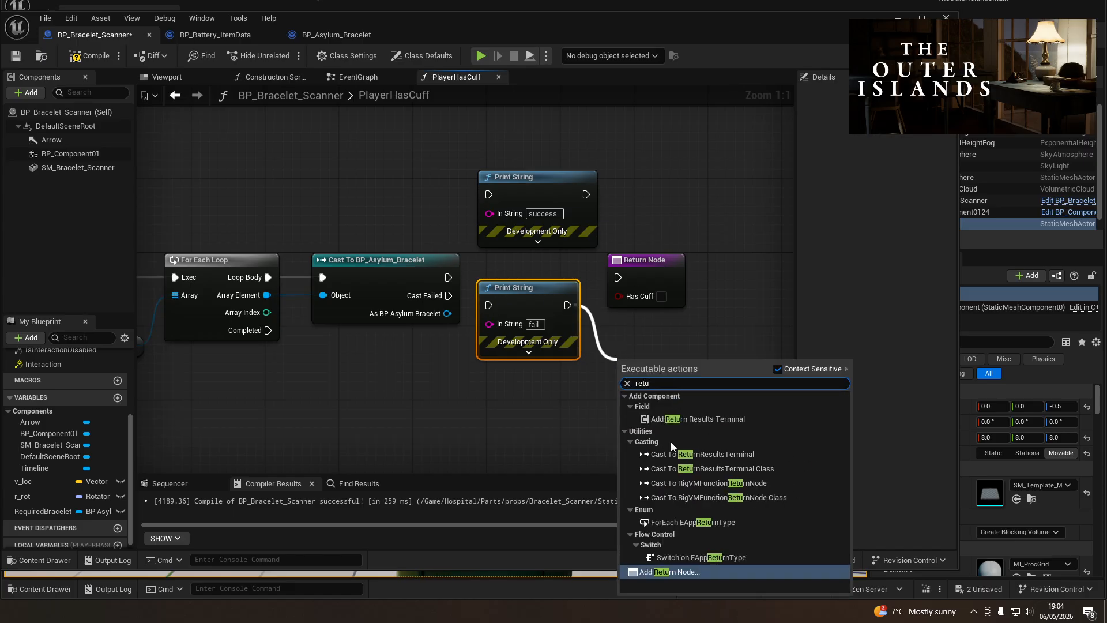
click(693, 569)
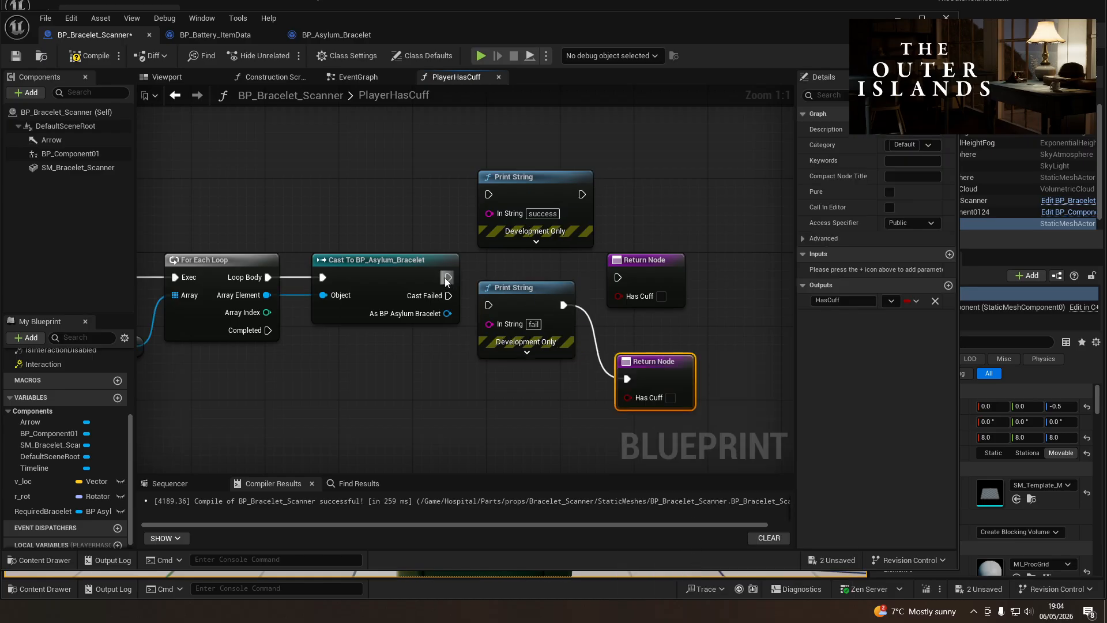
drag(449, 296, 488, 195)
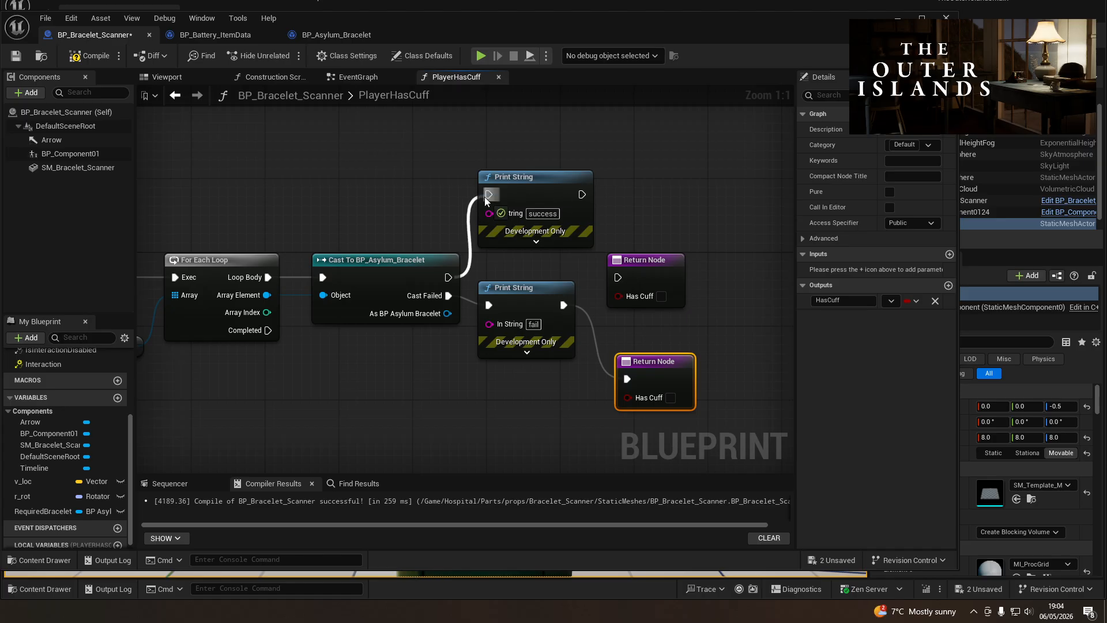
- Connect the success print to the original Return Node, enable Has Cuff on it, and compile and save the Blueprint
drag(582, 194, 617, 277)
click(661, 297)
click(92, 56)
click(16, 56)
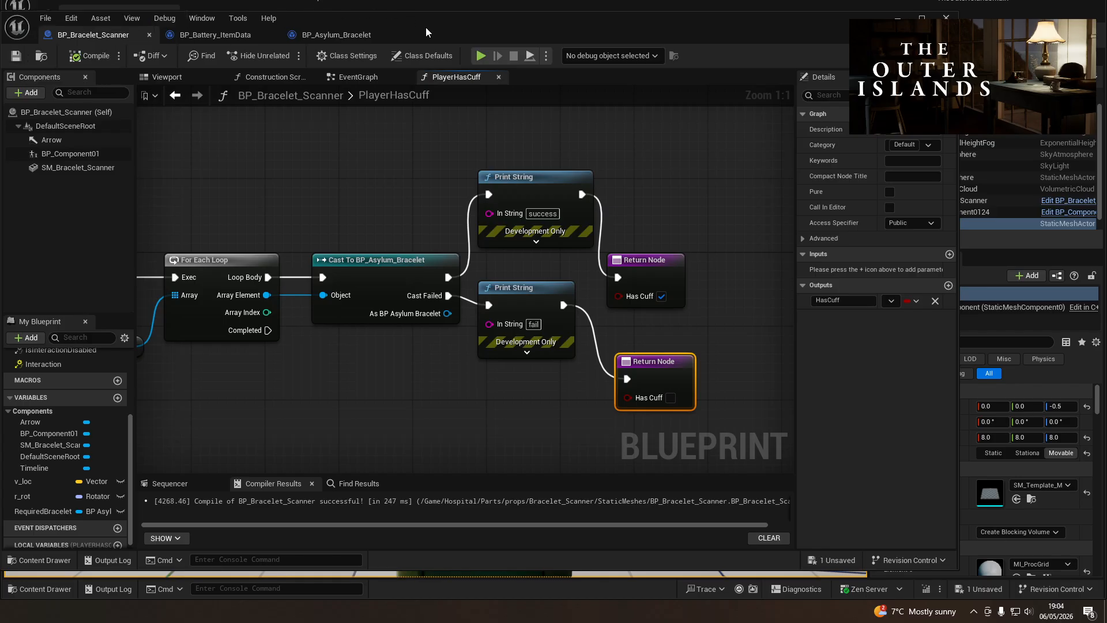
- Place a BP_InventoryItem from the HorrorMechanics Blueprint folder on the level floor
drag(425, 27, 0, 1)
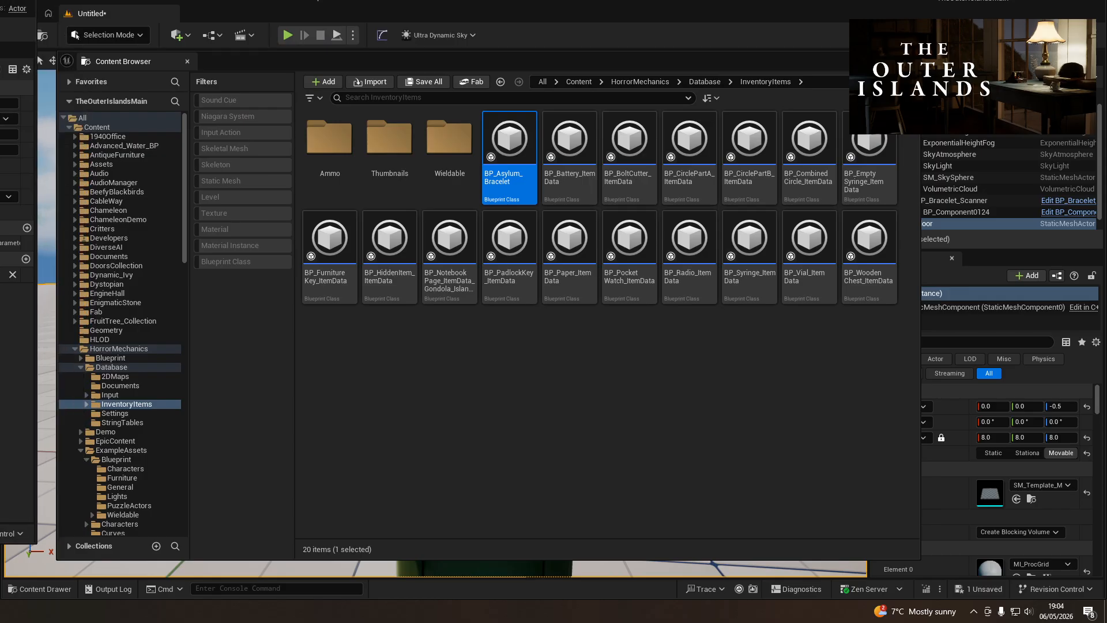
click(118, 361)
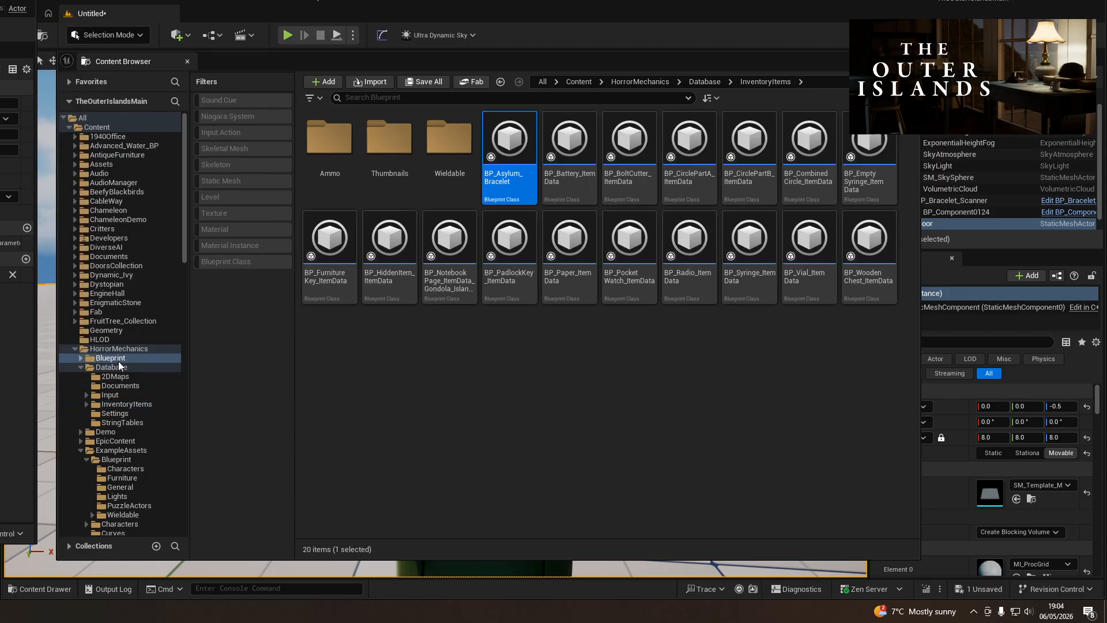
drag(493, 68, 0, 63)
right_drag(677, 407, 618, 398)
key(s)
key(w)
key(d)
key(w)
drag(211, 438, 615, 407)
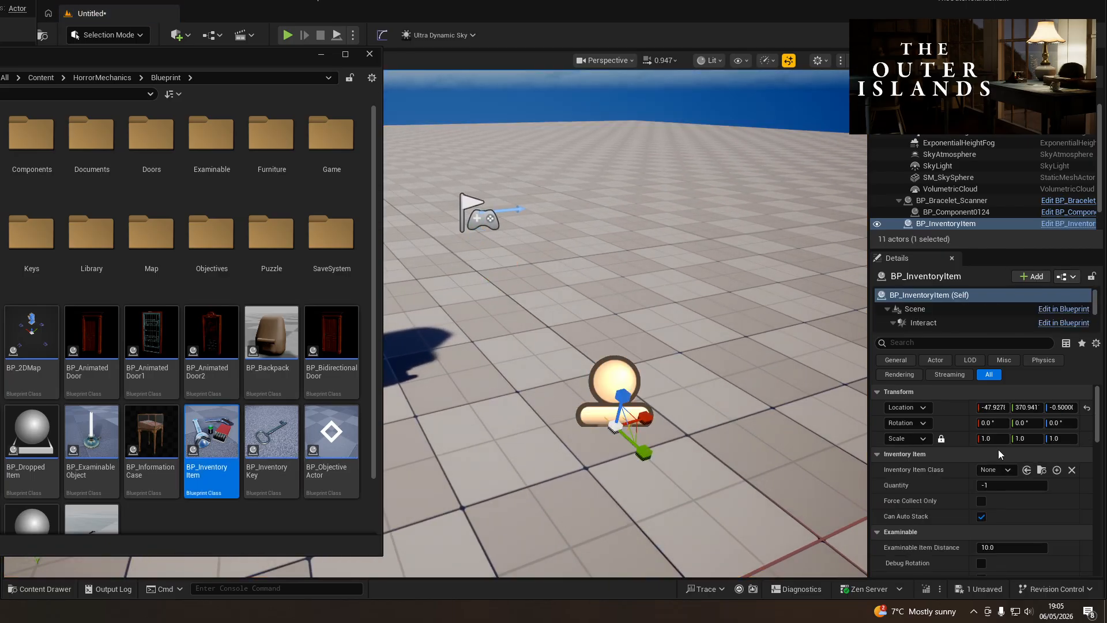
- Set the placed item's Inventory Item Class to BP_Asylum_Bracelet
click(999, 470)
text(brace)
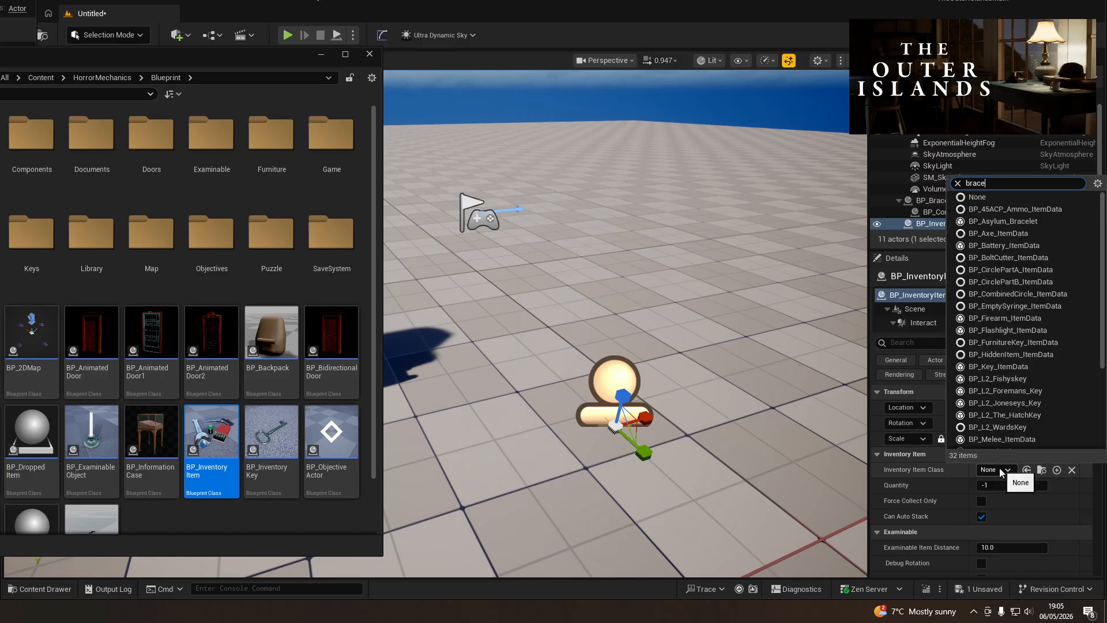
click(1000, 510)
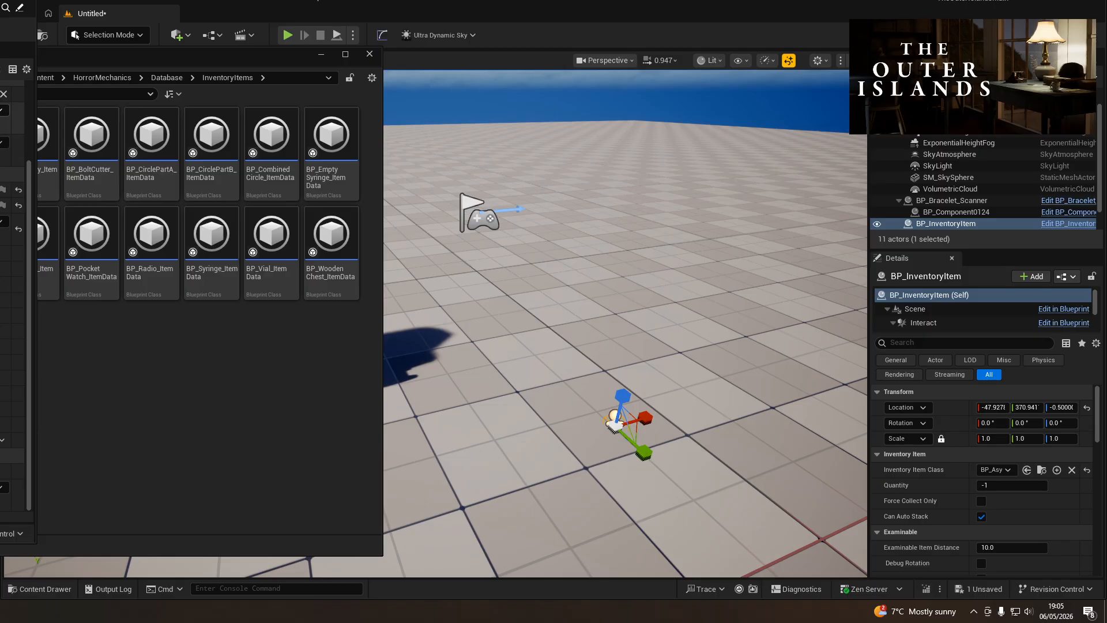
- Assign a cube as the placeholder static mesh in the BP_Asylum_Bracelet item data
click(2, 110)
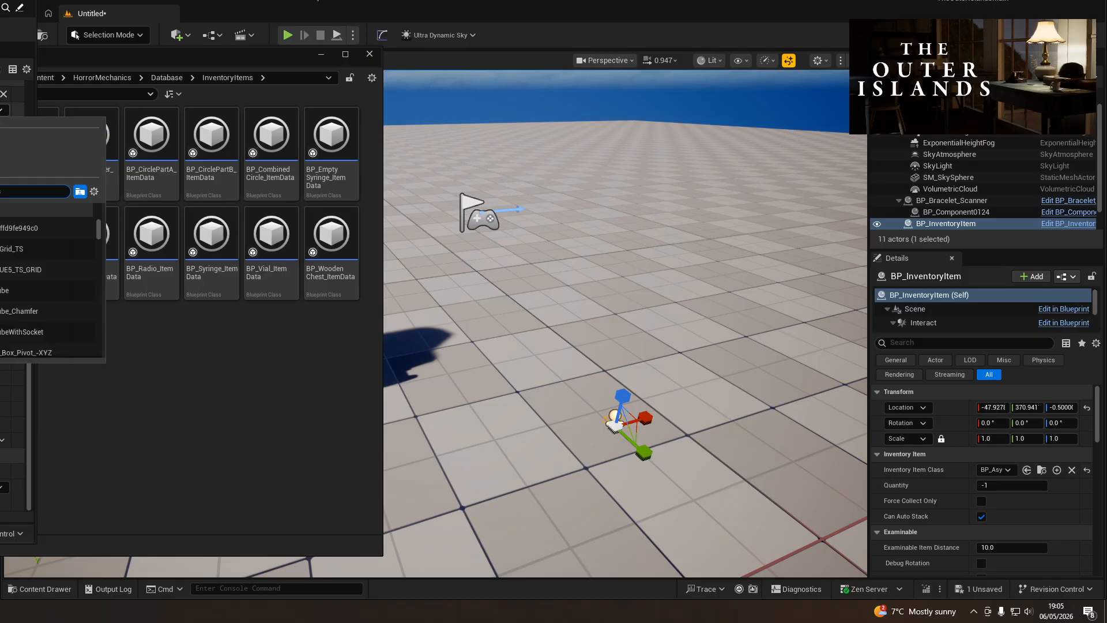
text(key)
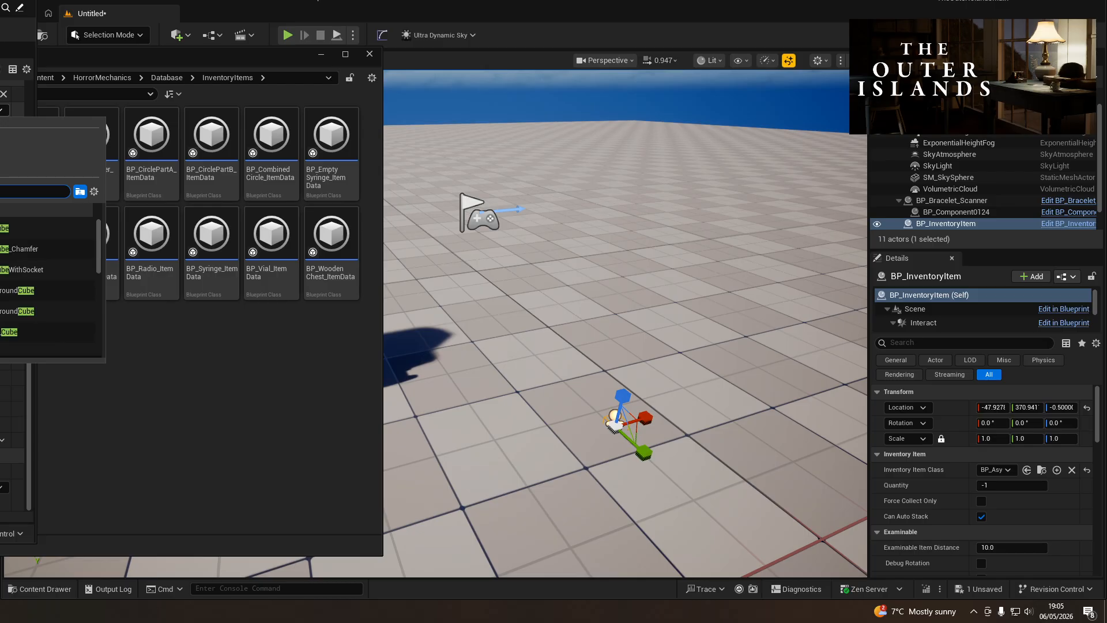
click(3, 228)
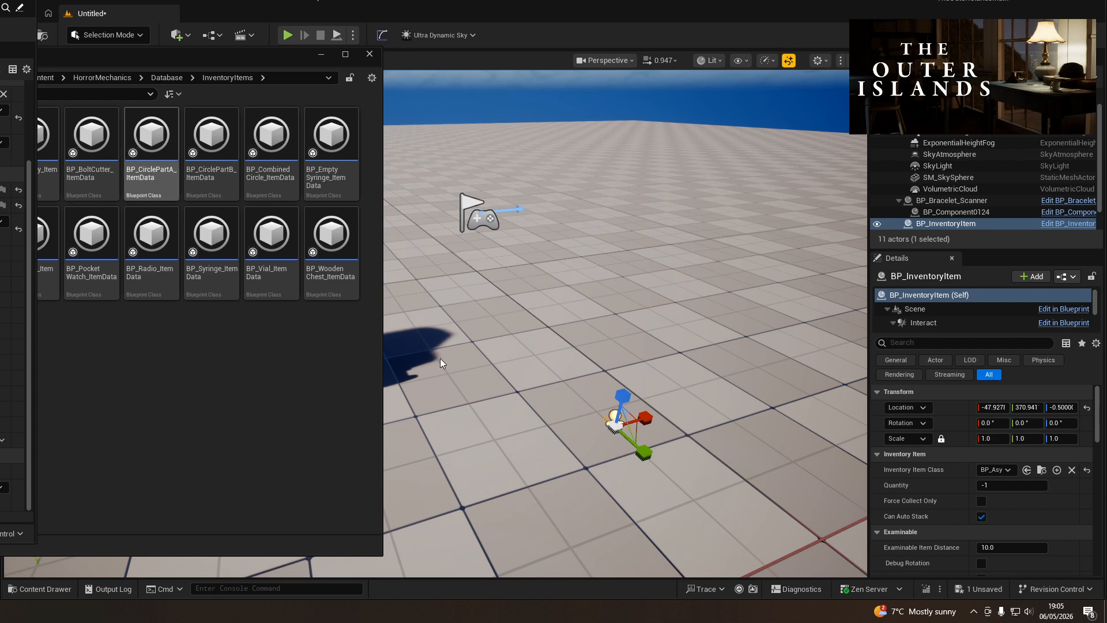
- Move the placed inventory item along the X axis to about -10.76
right_drag(656, 398, 657, 396)
key(w)
drag(647, 422, 680, 415)
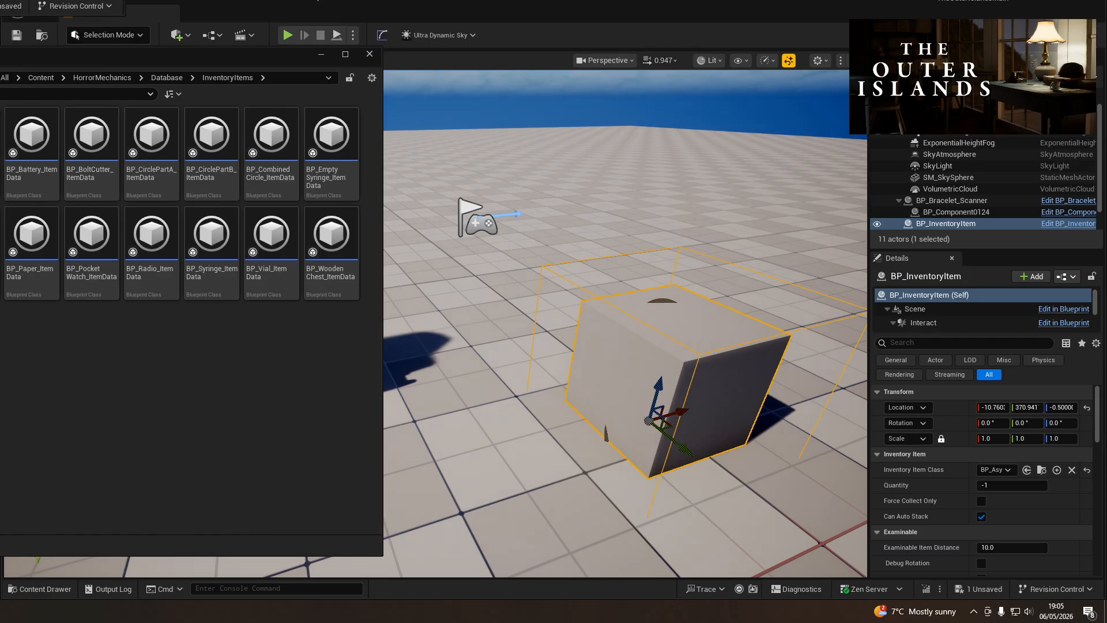
- Start a play test from a floor spot near the scanner and the bracelet cube
drag(115, 61, 0, 63)
right_drag(562, 393, 538, 461)
key(s)
right_click(539, 461)
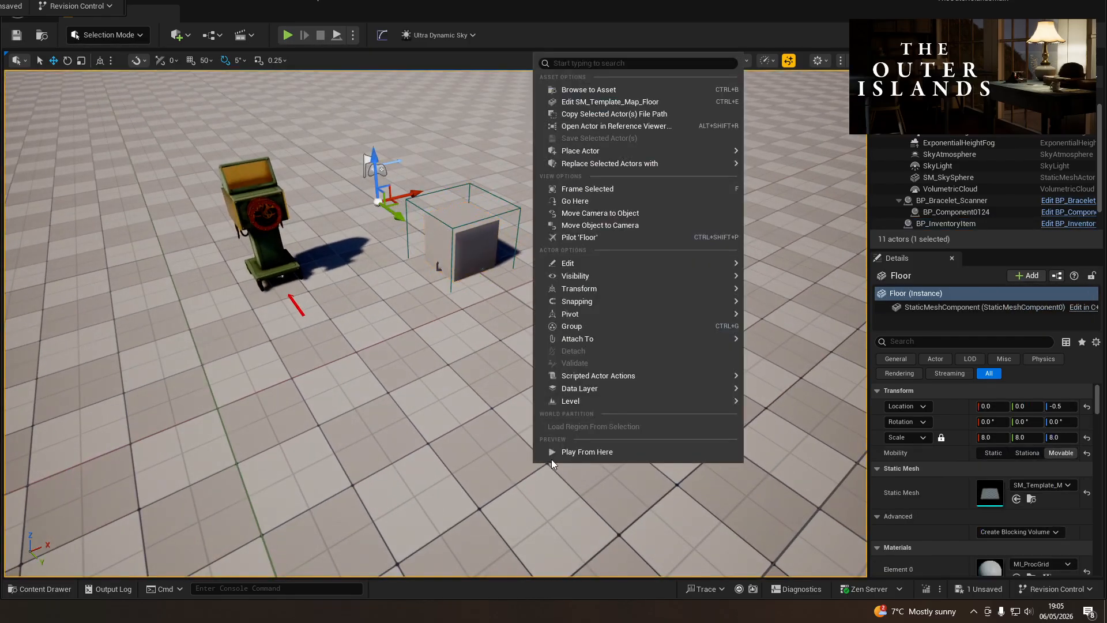
click(561, 452)
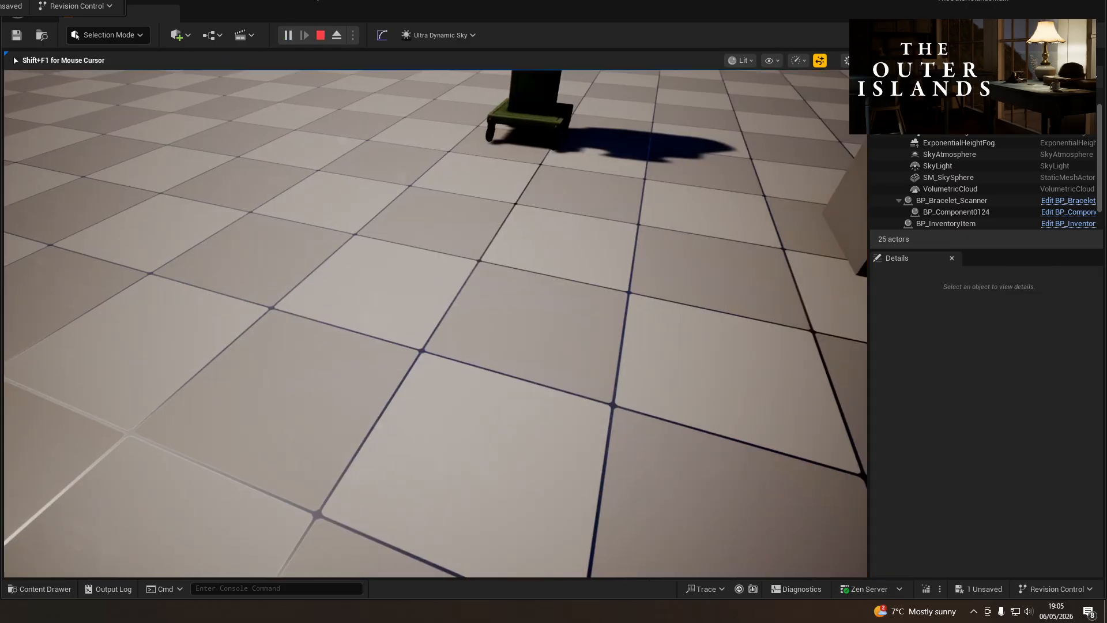
- Examine and collect the bracelet cube in the play test, check it in the inventory, and end the test
key(w)
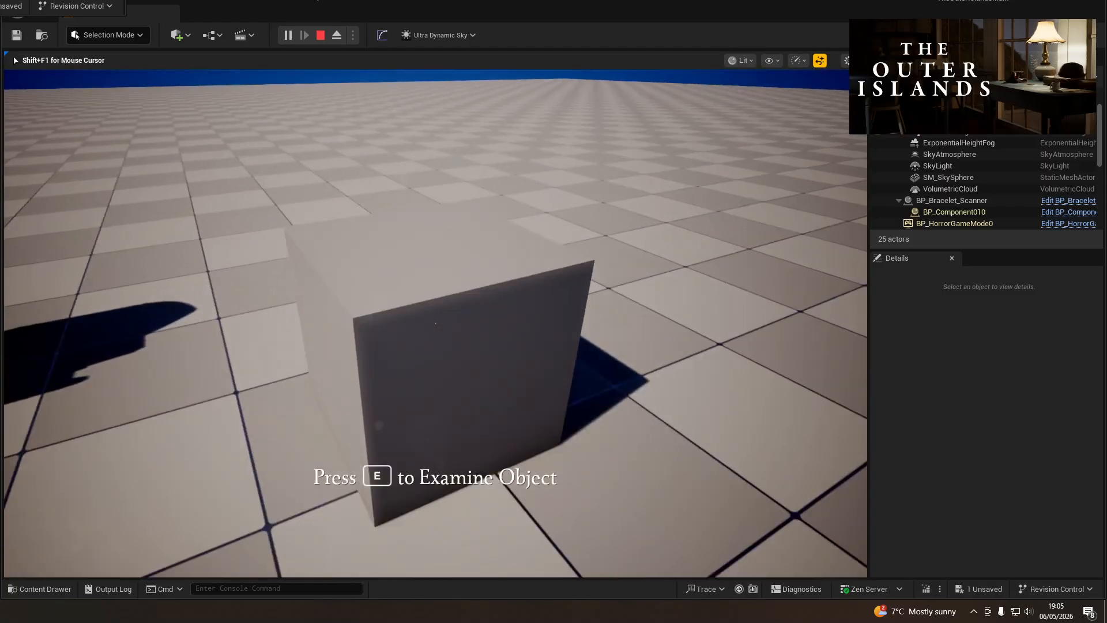
key(e)
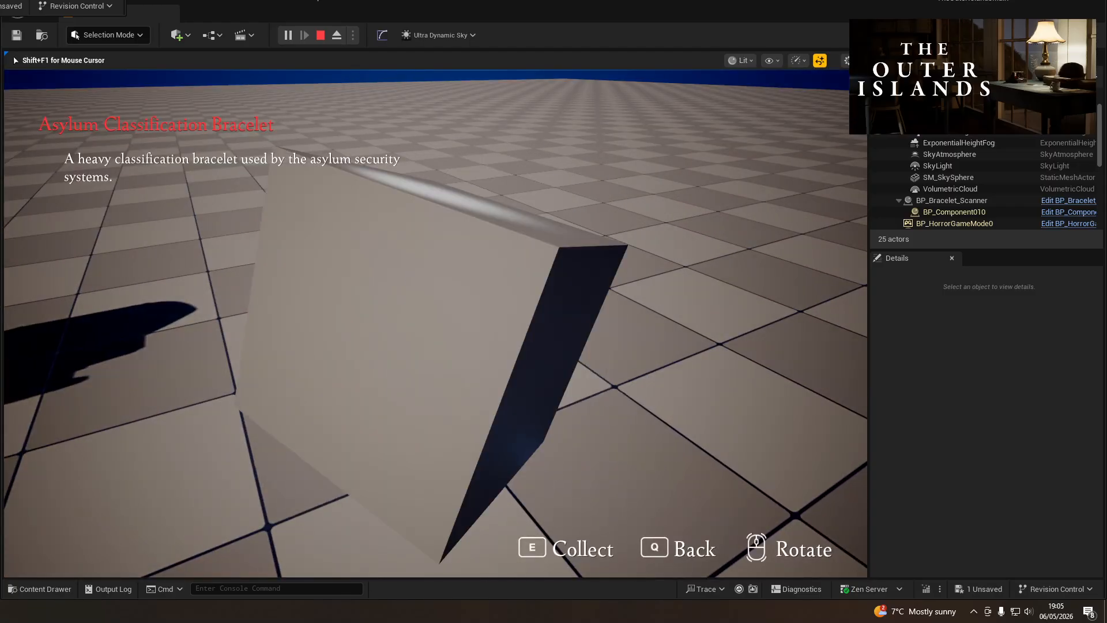
key(e)
key(Tab)
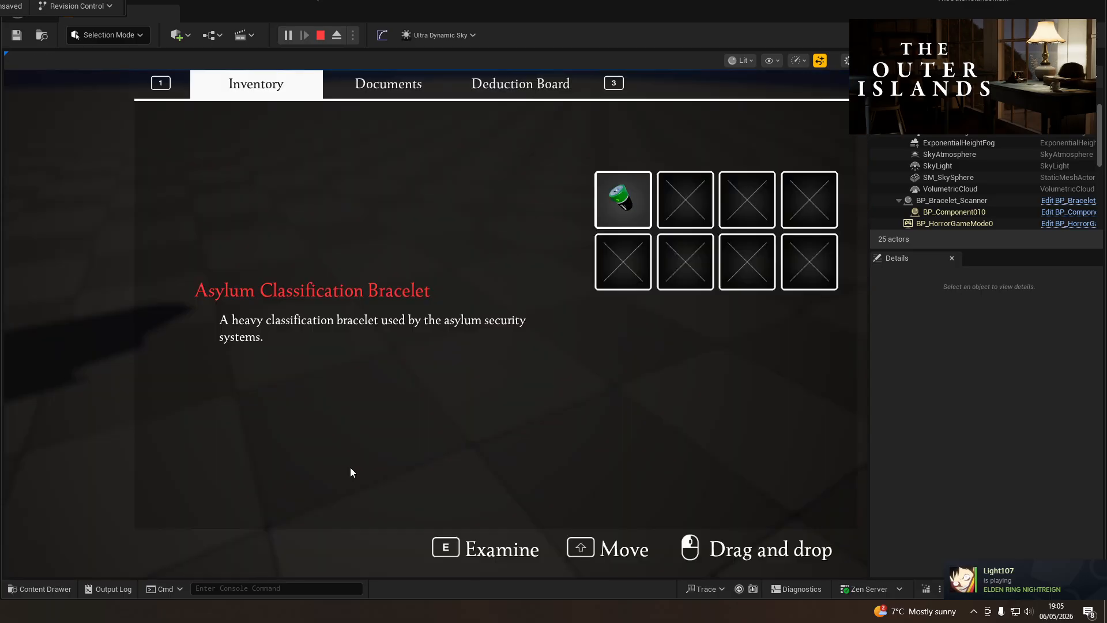
key(Tab)
key(Tab)
key(Tab)
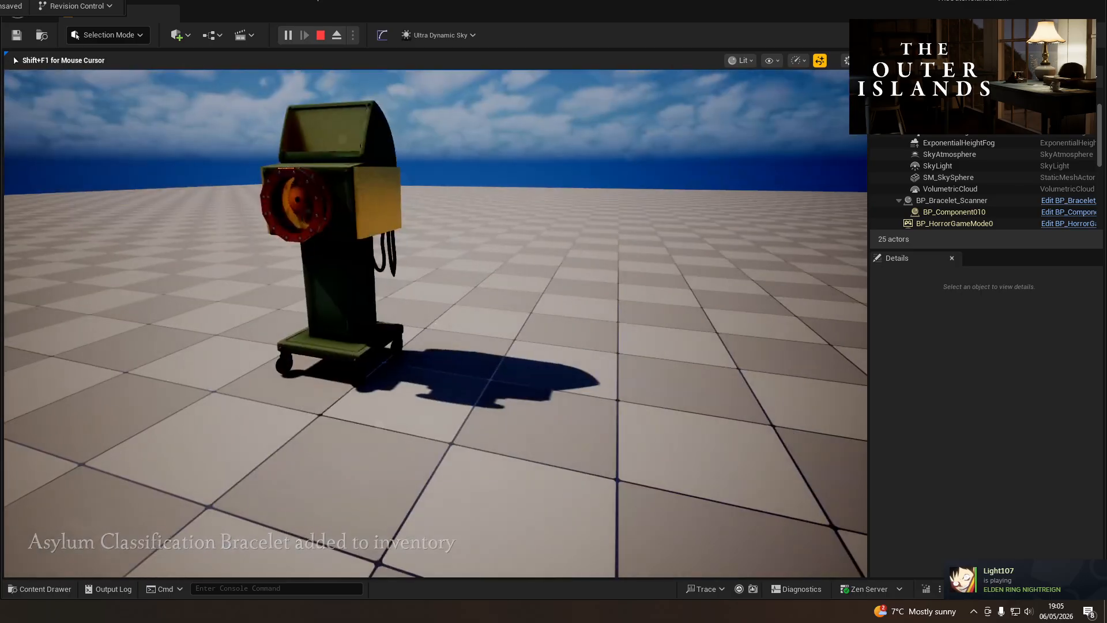
key(Escape)
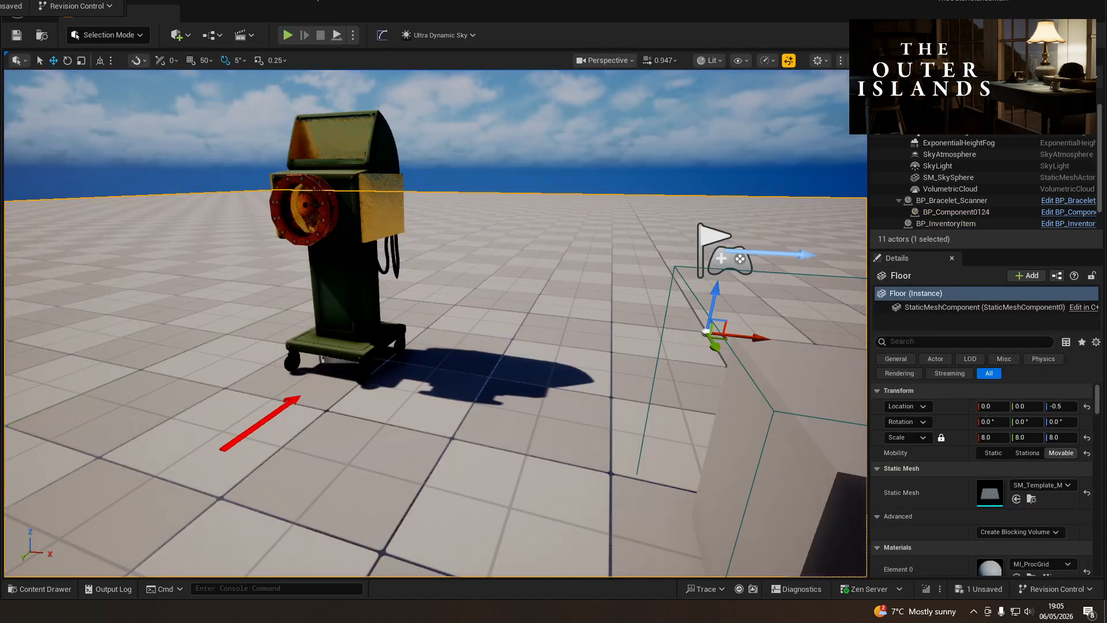
- Review the Combine function and event graph of BP_Battery_ItemData, and close that Blueprint
drag(0, 0, 398, 22)
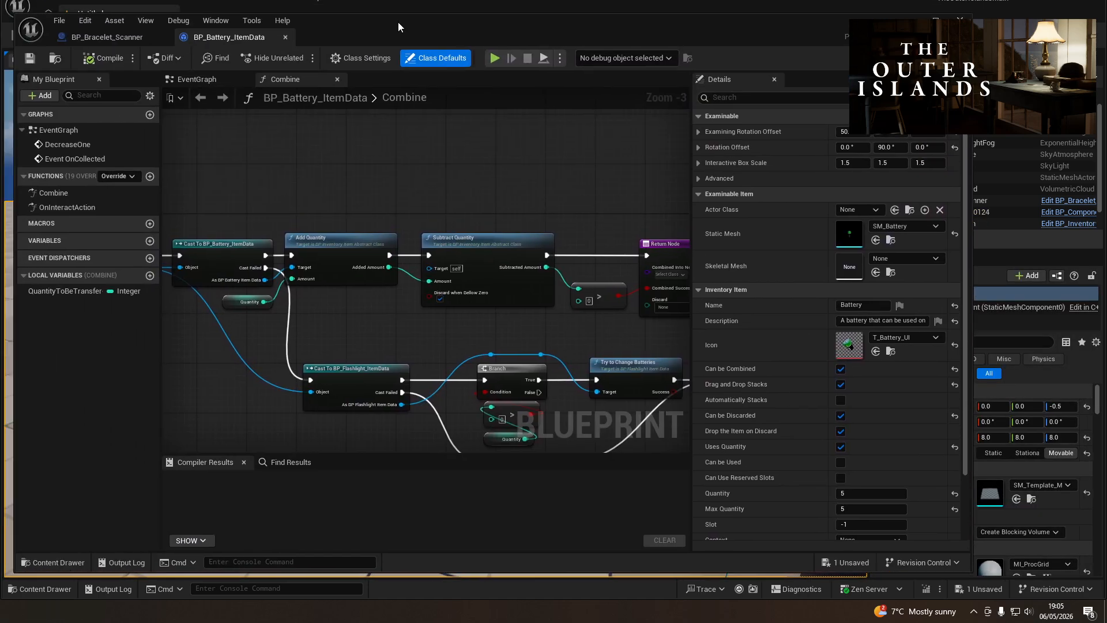
right_drag(392, 216, 271, 192)
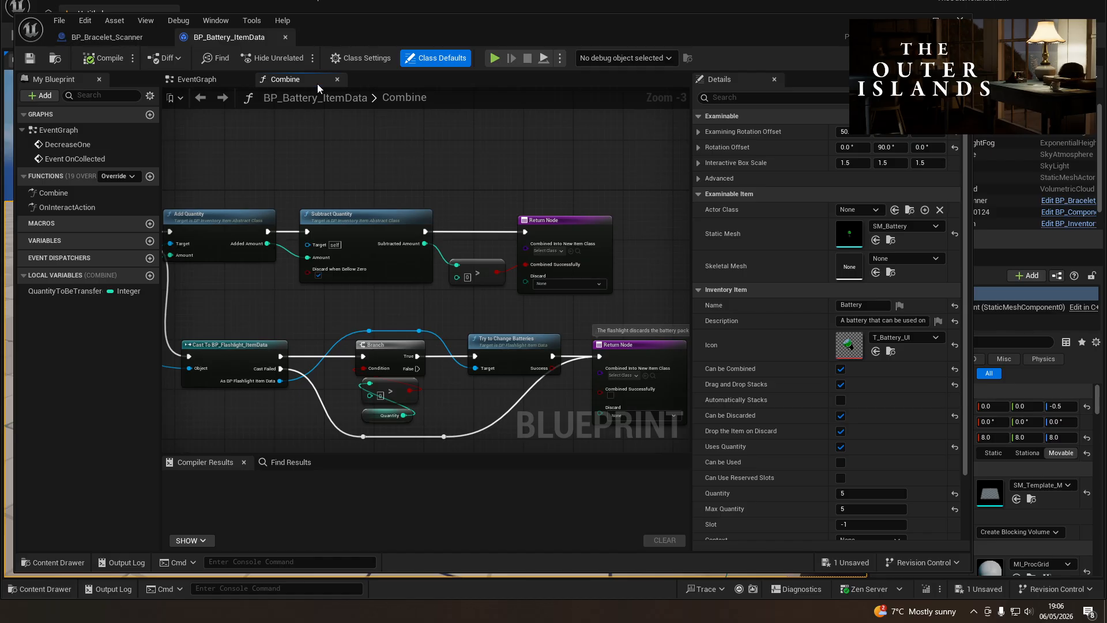
click(205, 82)
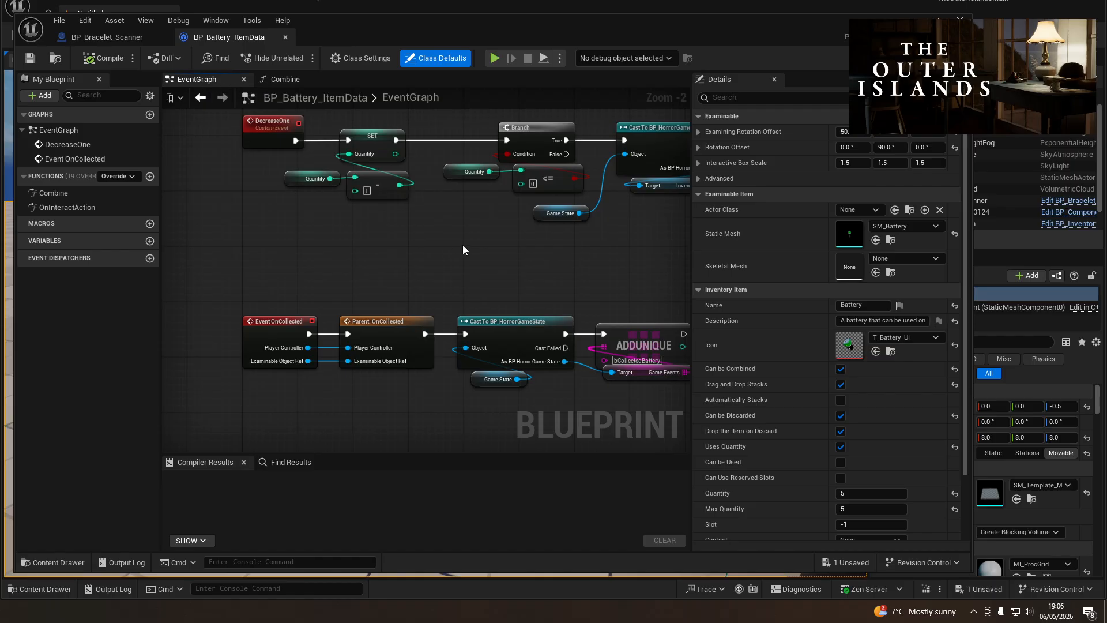
right_drag(562, 256, 475, 297)
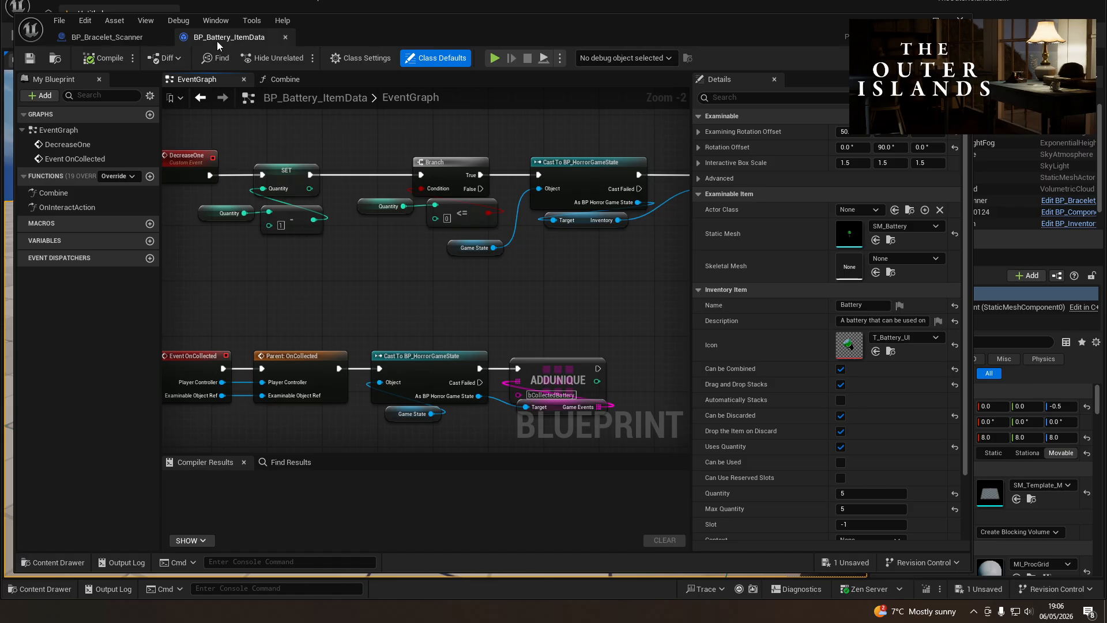
middle_click(217, 40)
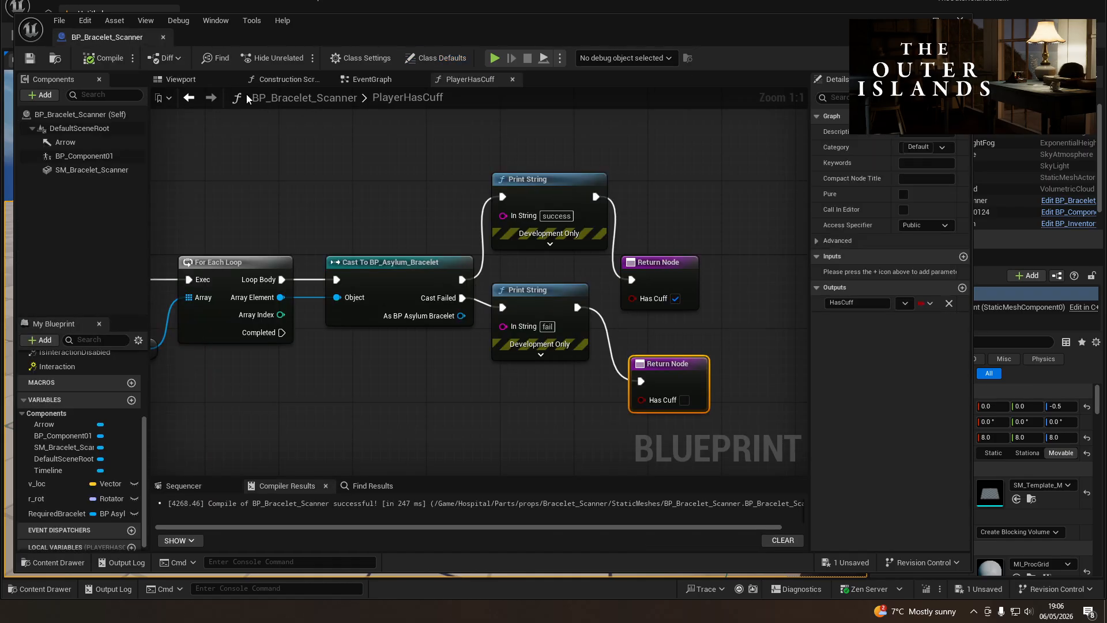
- Call the Player Has Cuff function from the Timeline's Finished output in the scanner's event graph
click(374, 81)
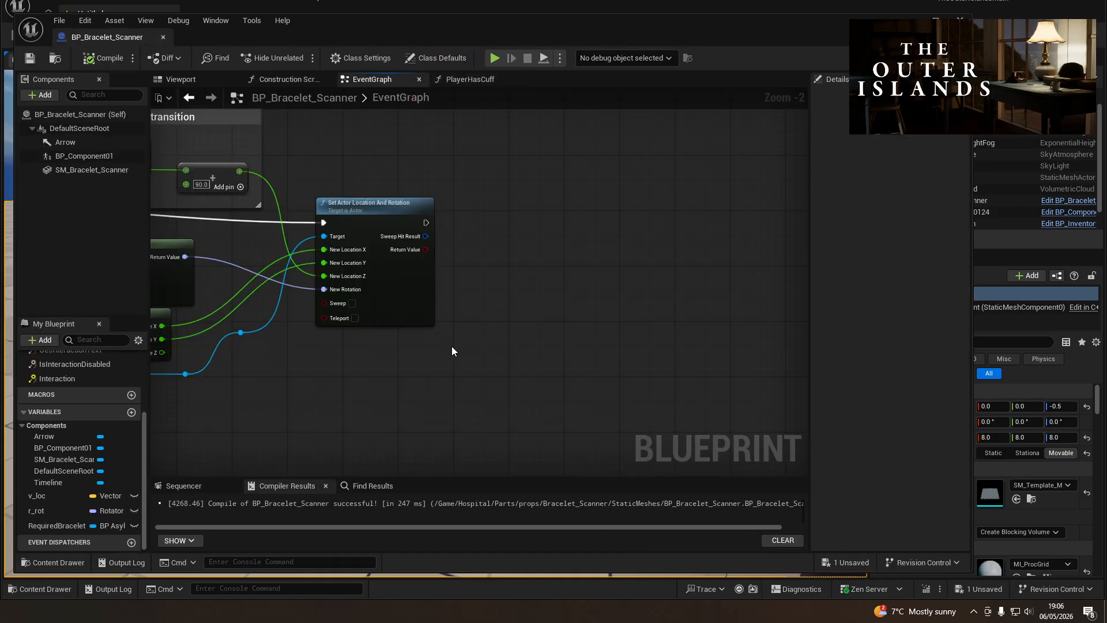
right_drag(454, 361, 692, 337)
drag(207, 208, 334, 434)
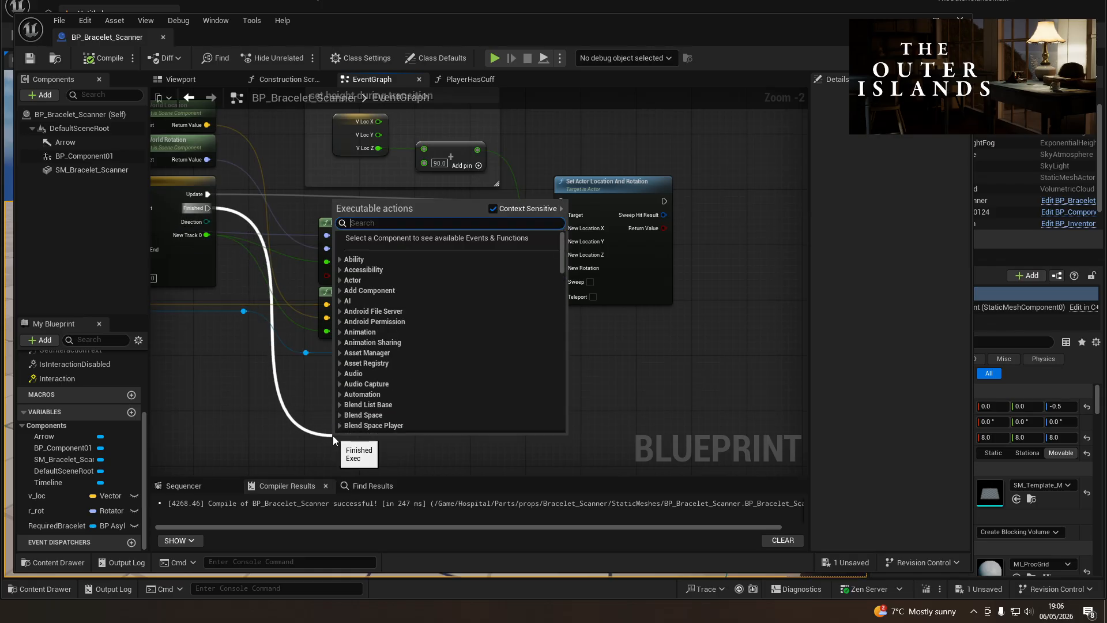
scroll(45, 468, up, 3)
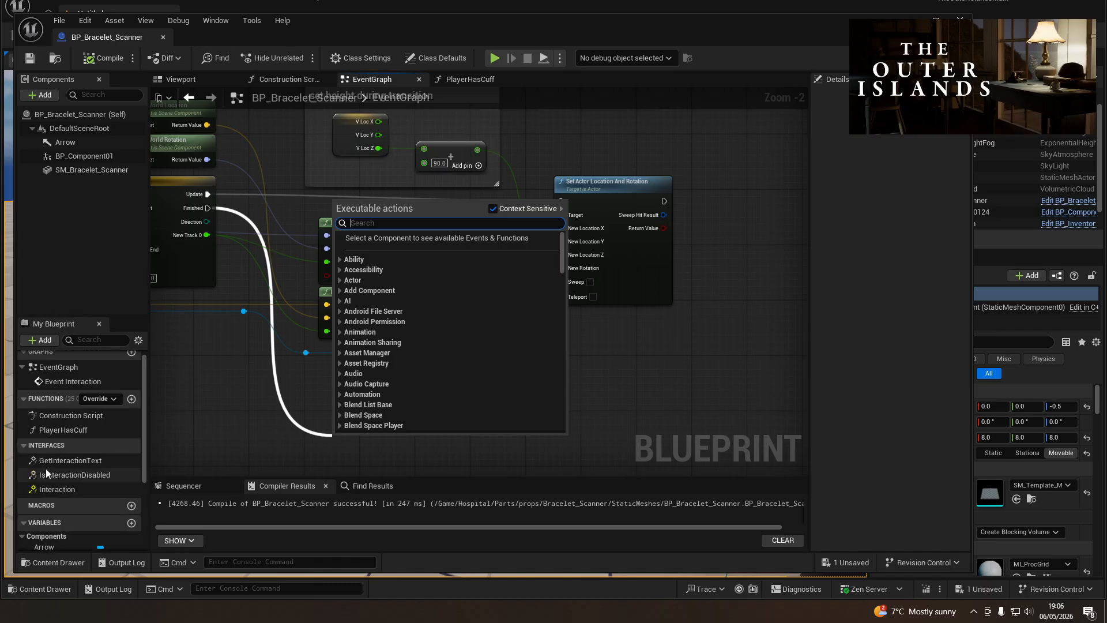
text(playerhascuff)
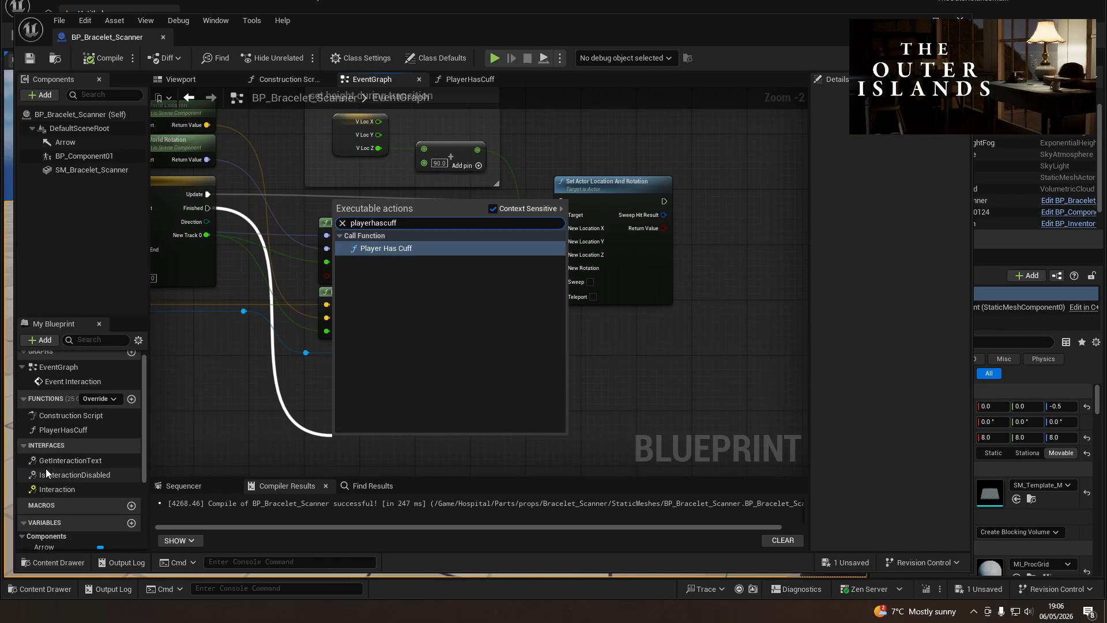
key(Return)
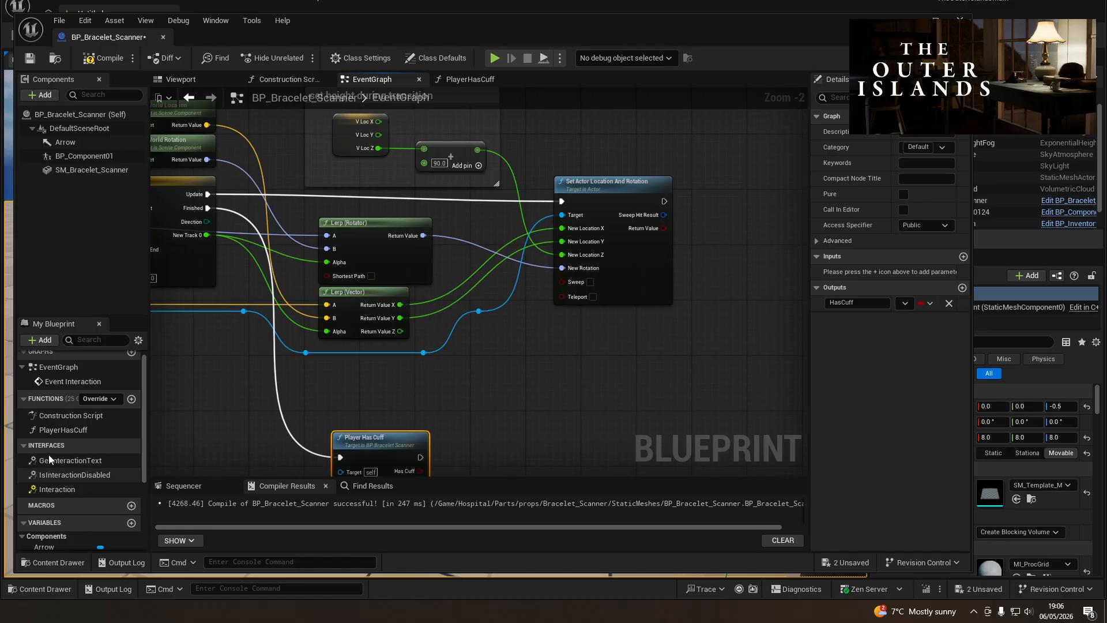
- Add a Branch after Player Has Cuff, use Has Cuff as its Condition, and compile and save the scanner Blueprint
right_drag(464, 445, 413, 287)
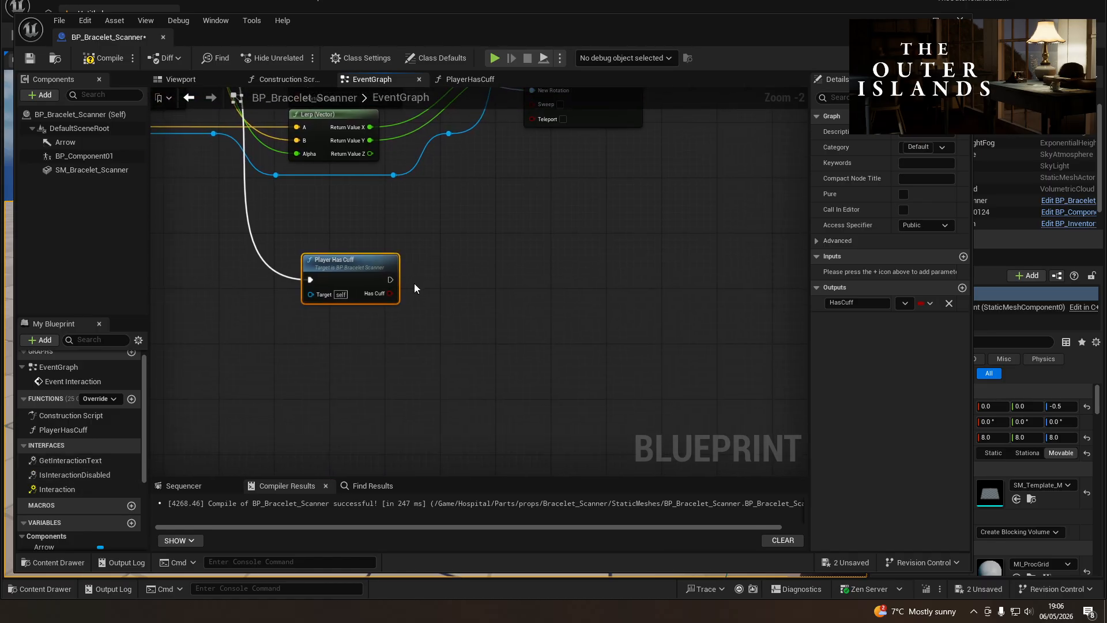
scroll(414, 282, up, 2)
drag(383, 276, 513, 276)
text(bran)
key(Return)
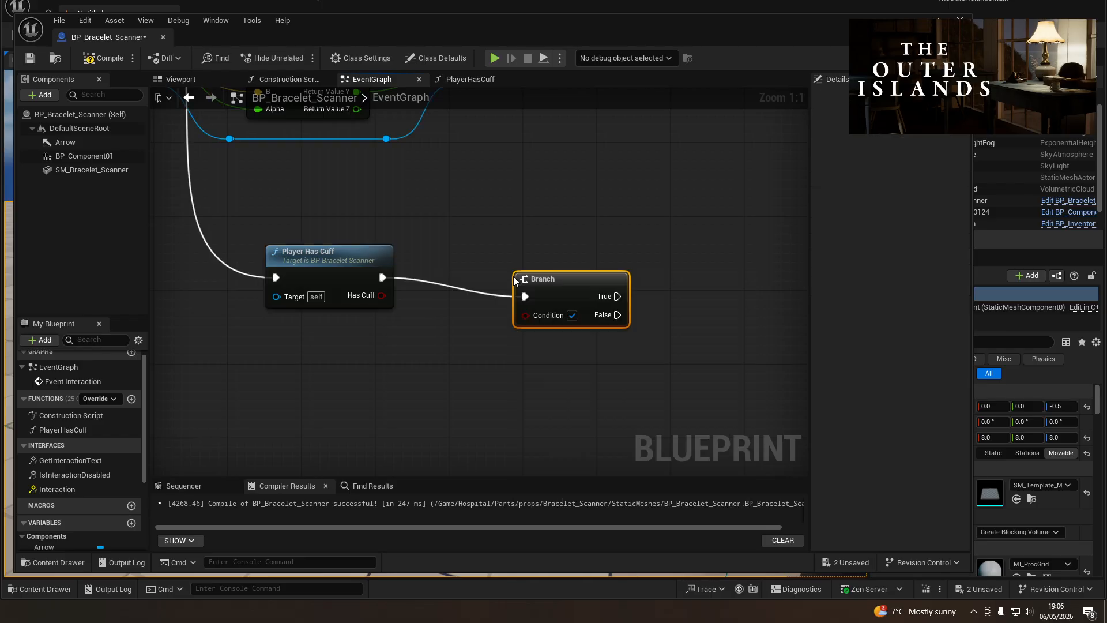
drag(549, 275, 558, 256)
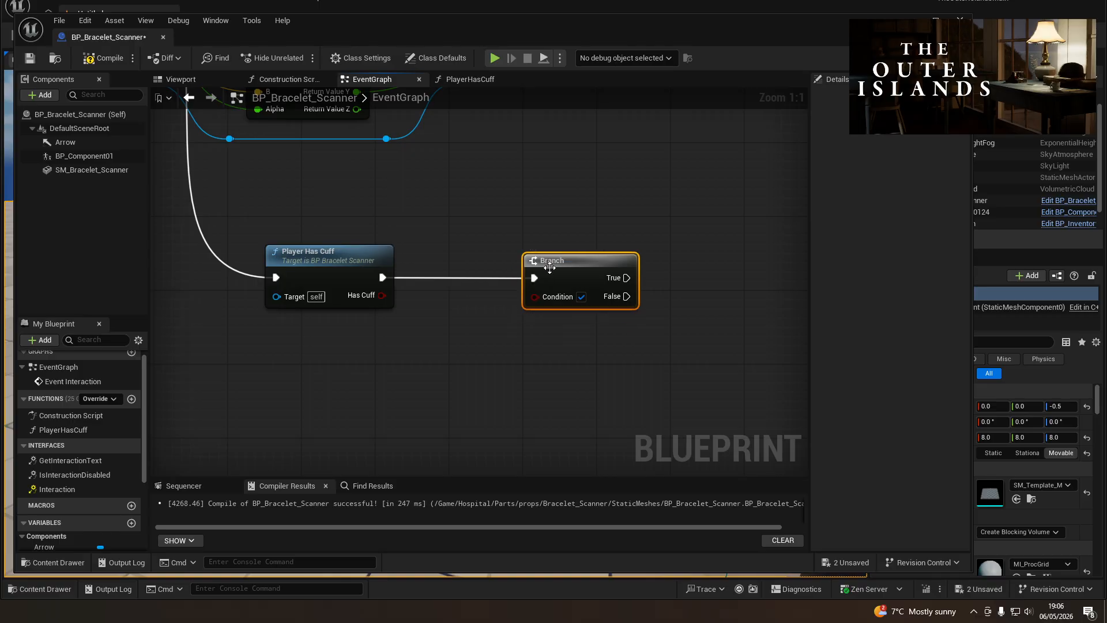
drag(382, 295, 536, 295)
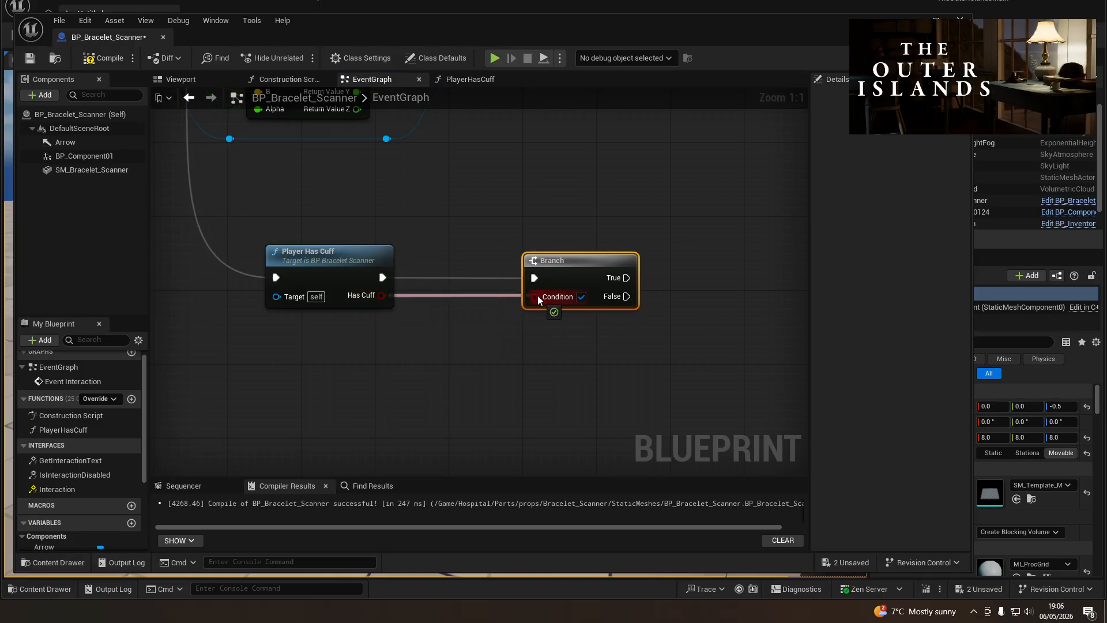
click(104, 57)
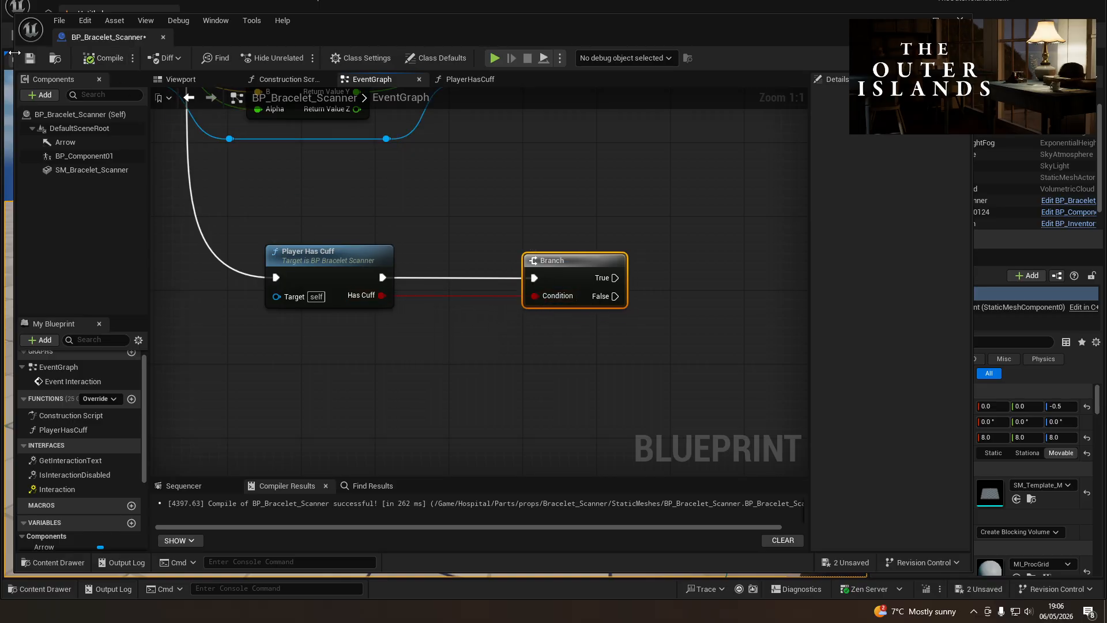
click(36, 60)
- Start a play test from a floor spot in front of the scanner and try the scanner without the bracelet
click(911, 21)
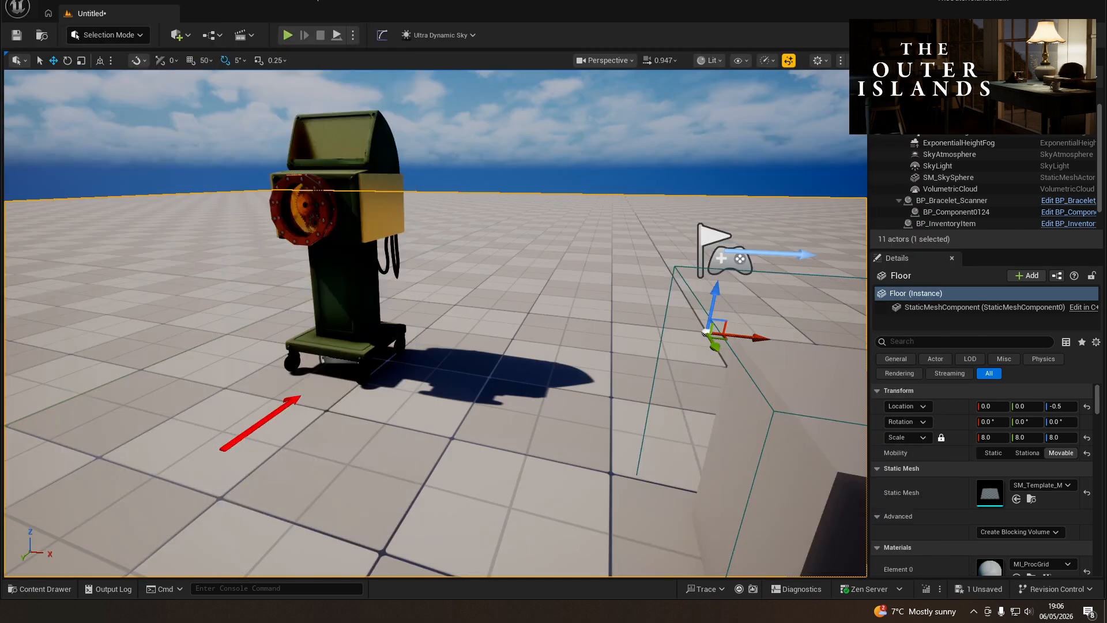
key(s)
right_drag(353, 438, 353, 463)
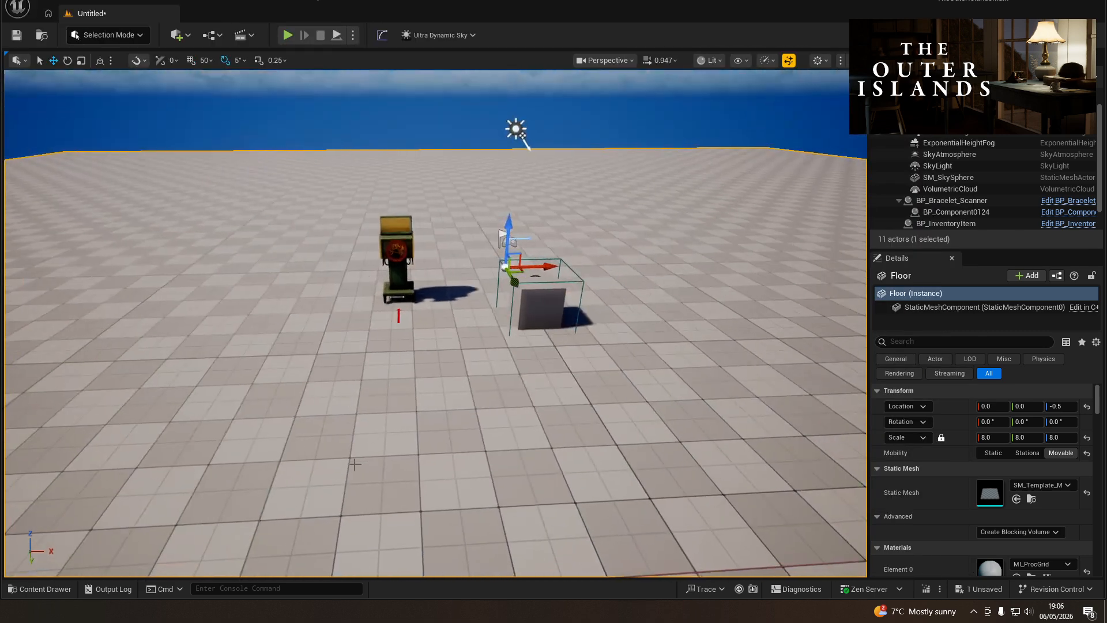
right_click(362, 503)
click(382, 491)
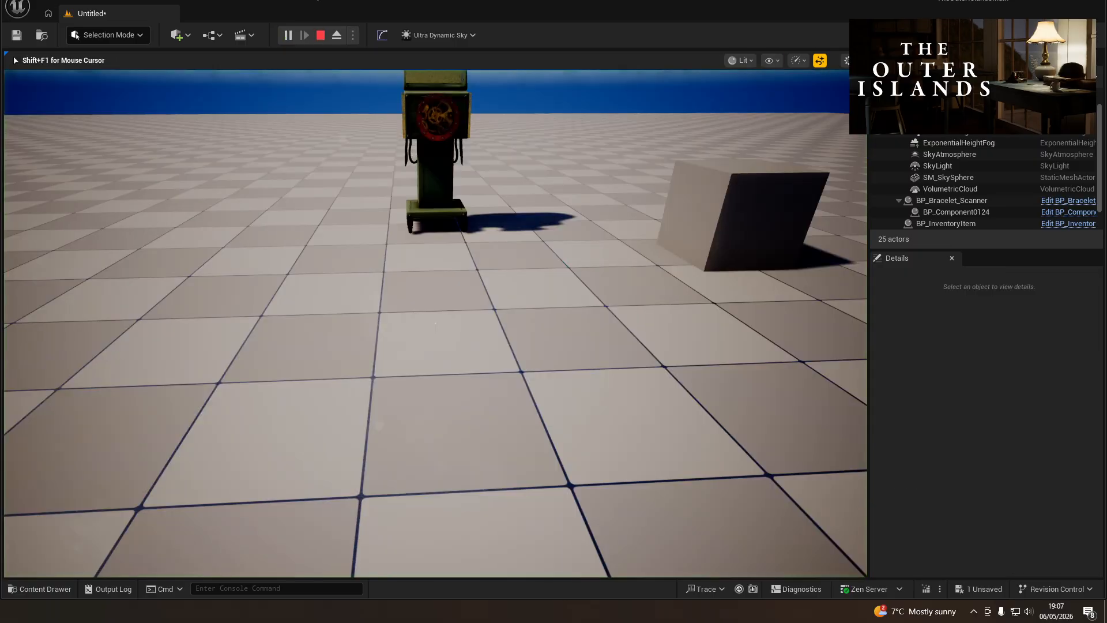
key(w)
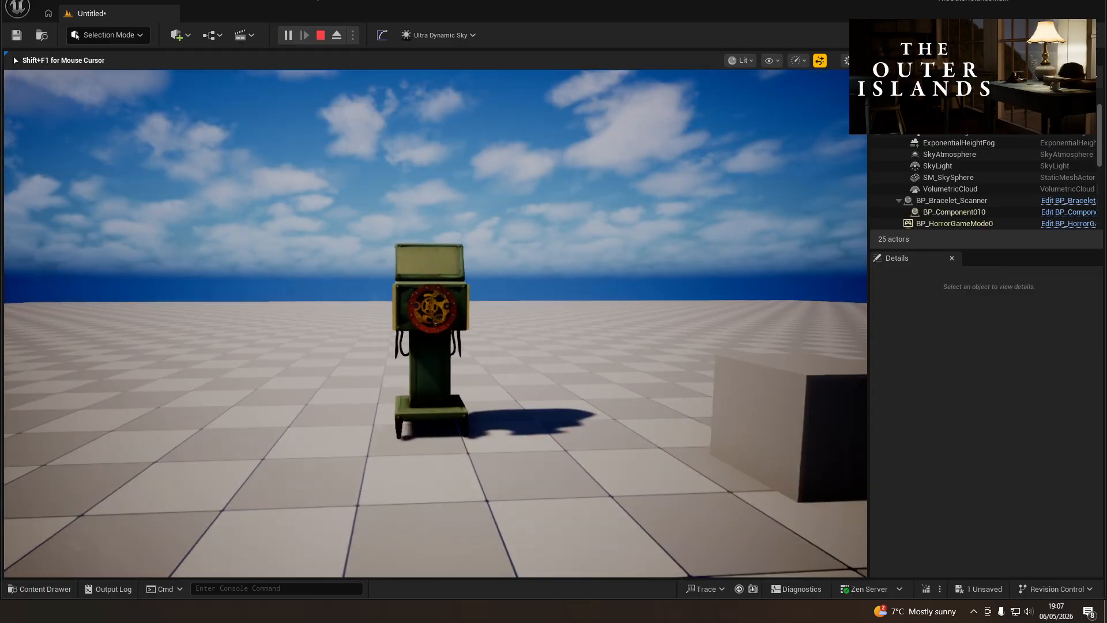
key(w)
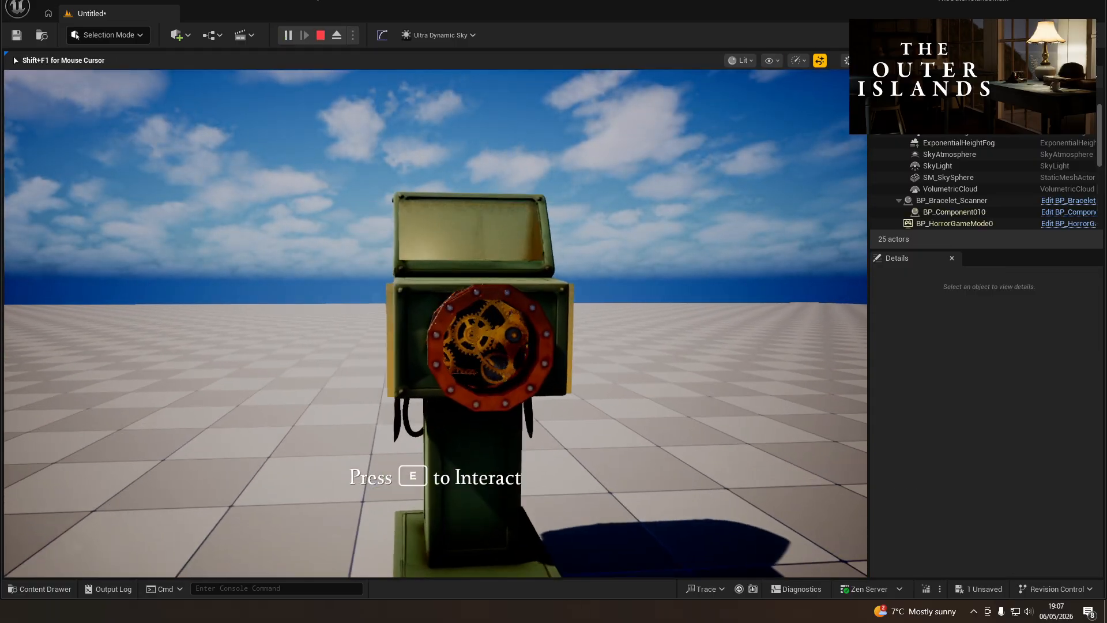
key(w)
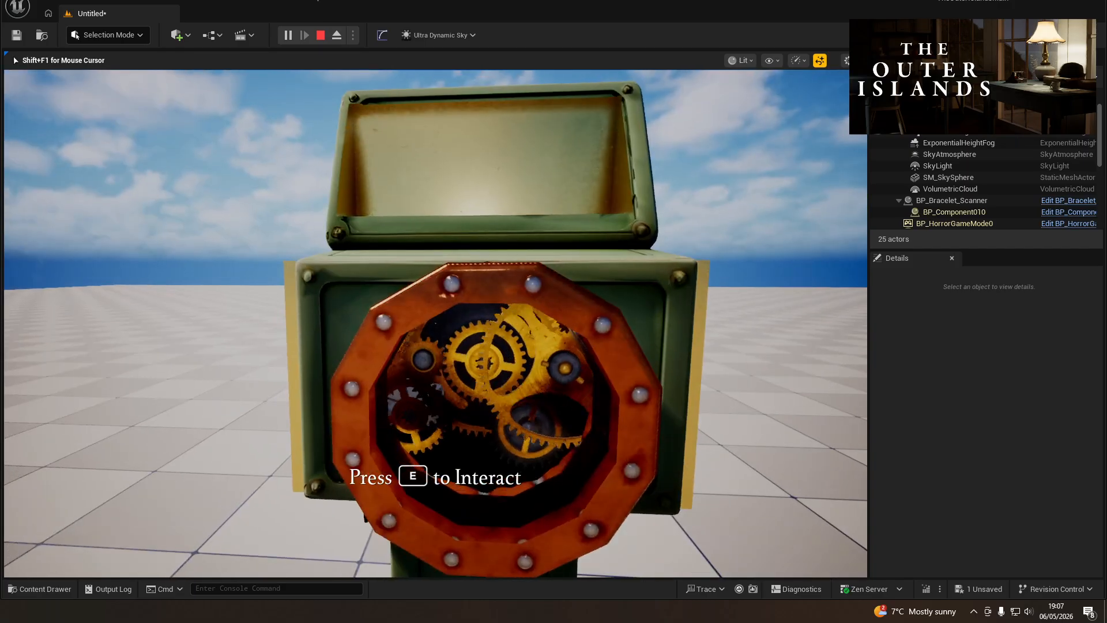
key(s)
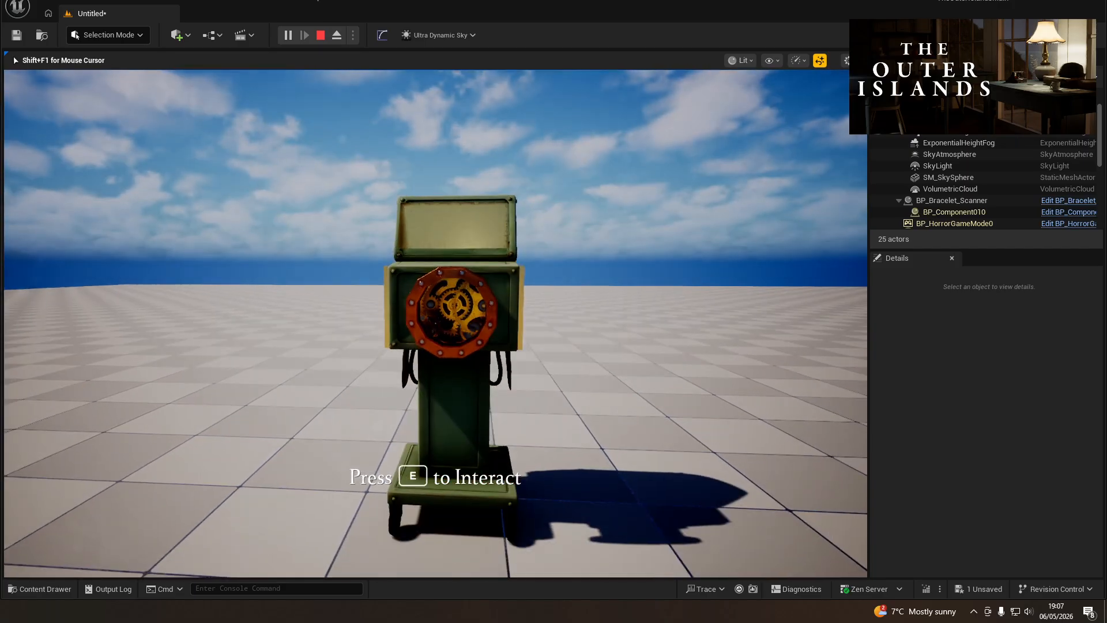
- Collect the bracelet cube in the play test, interact with the scanner while carrying it, and end the test
key(w)
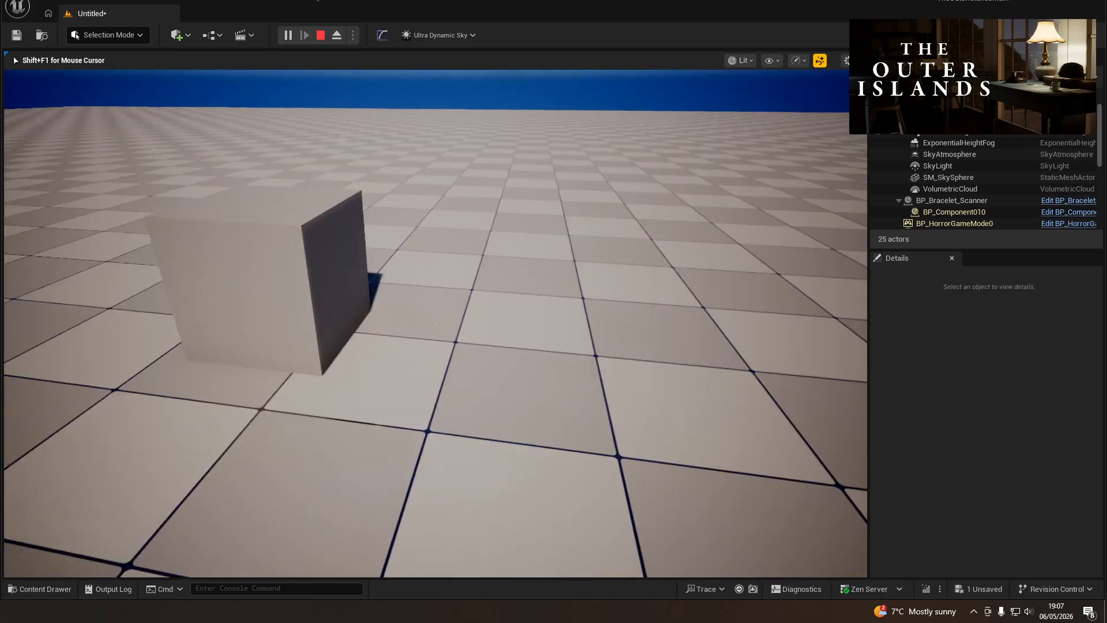
key(e)
key(e)
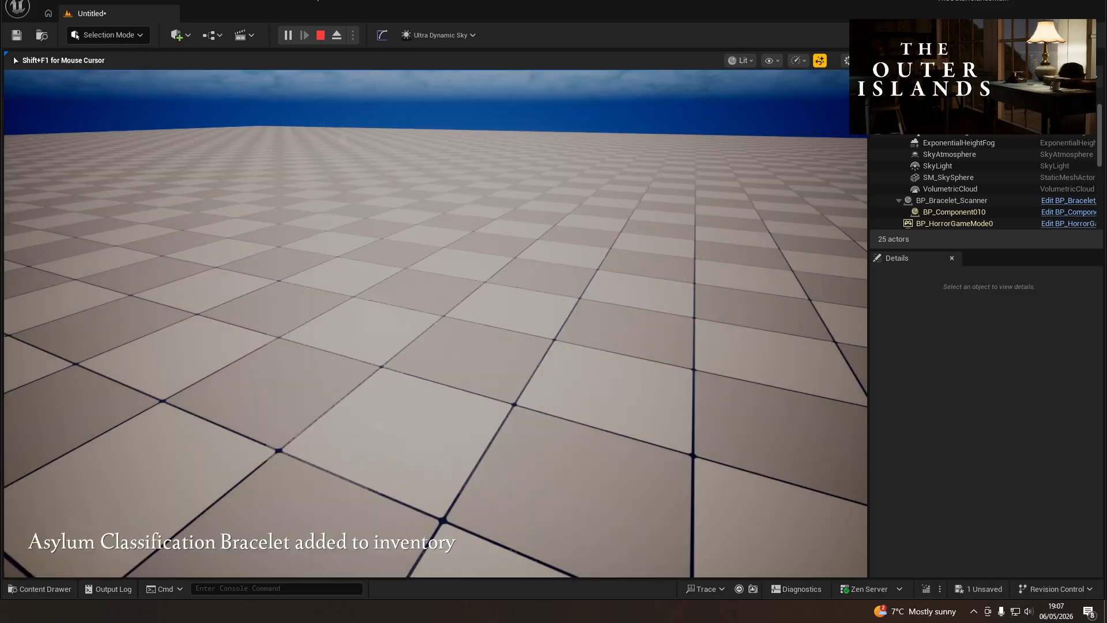
key(w)
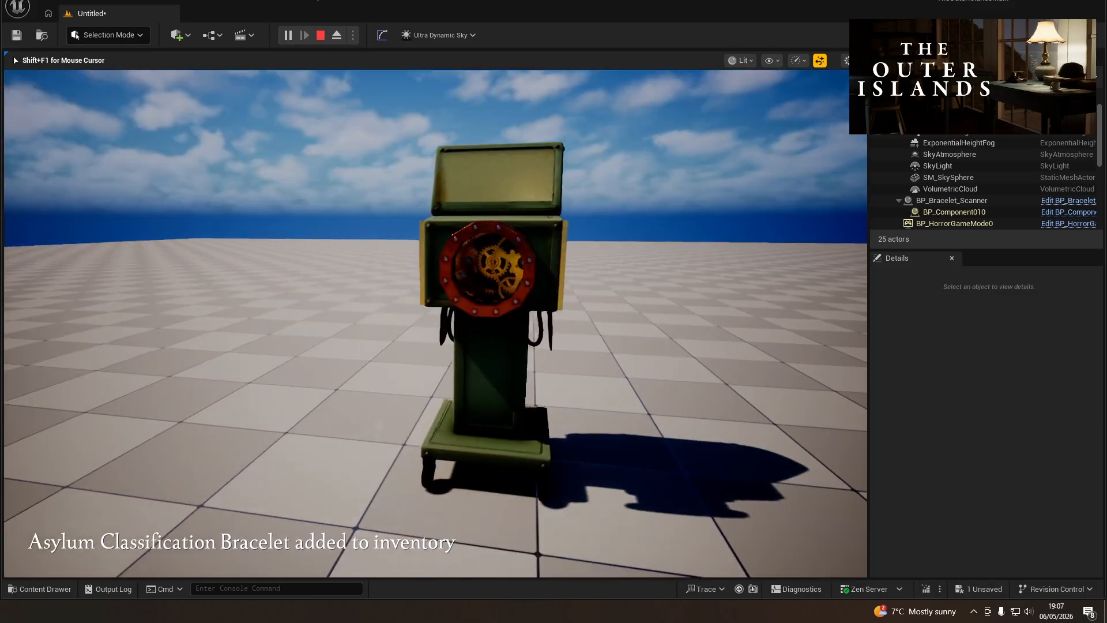
key(s)
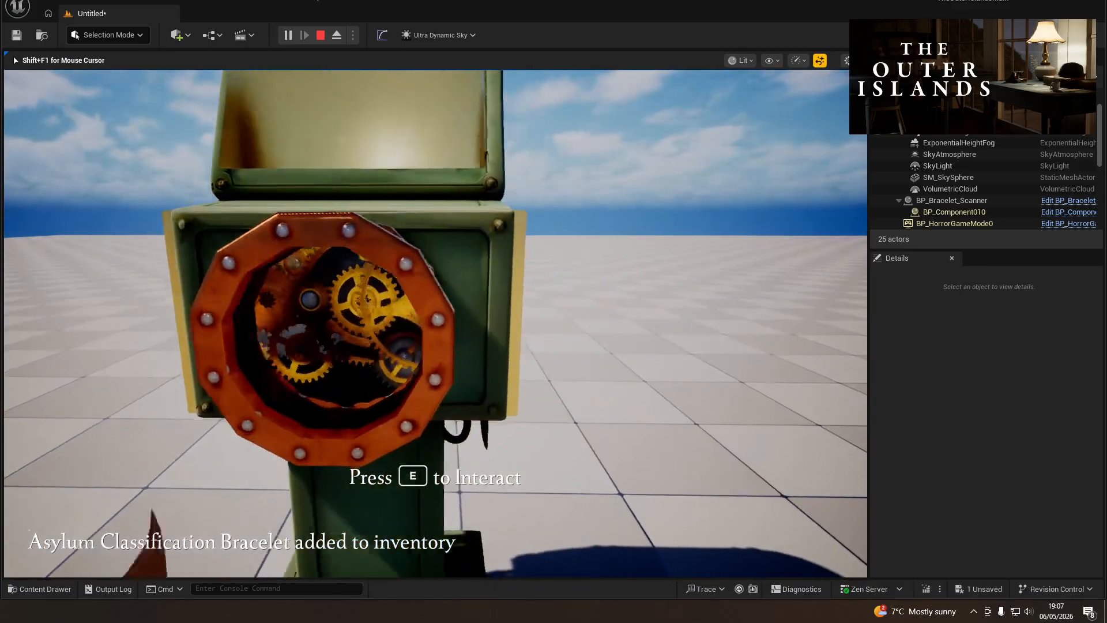
key(e)
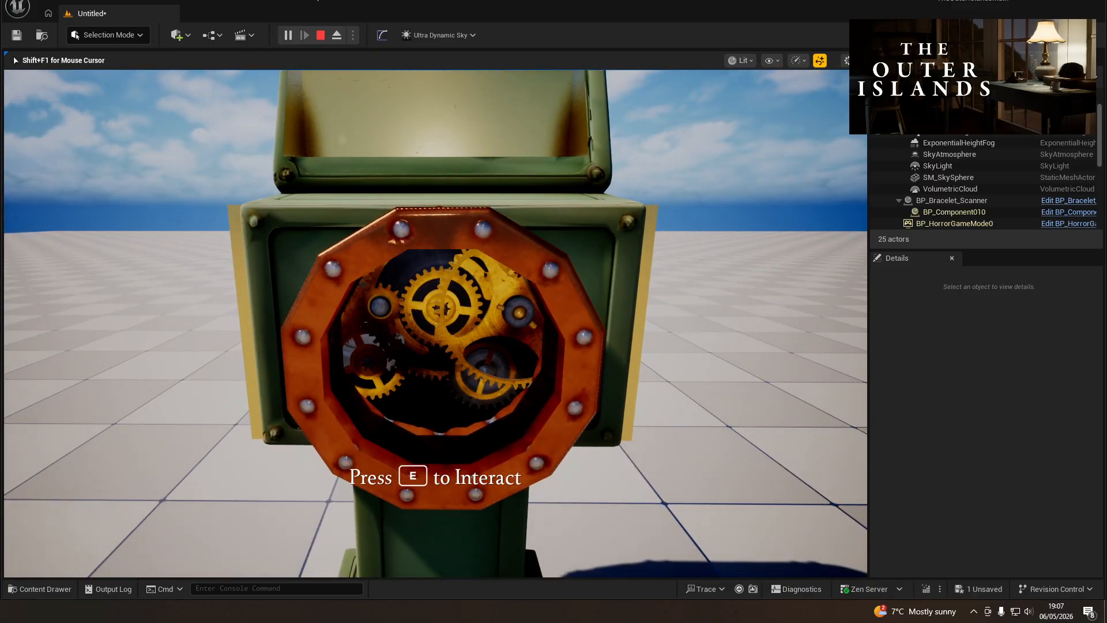
key(Escape)
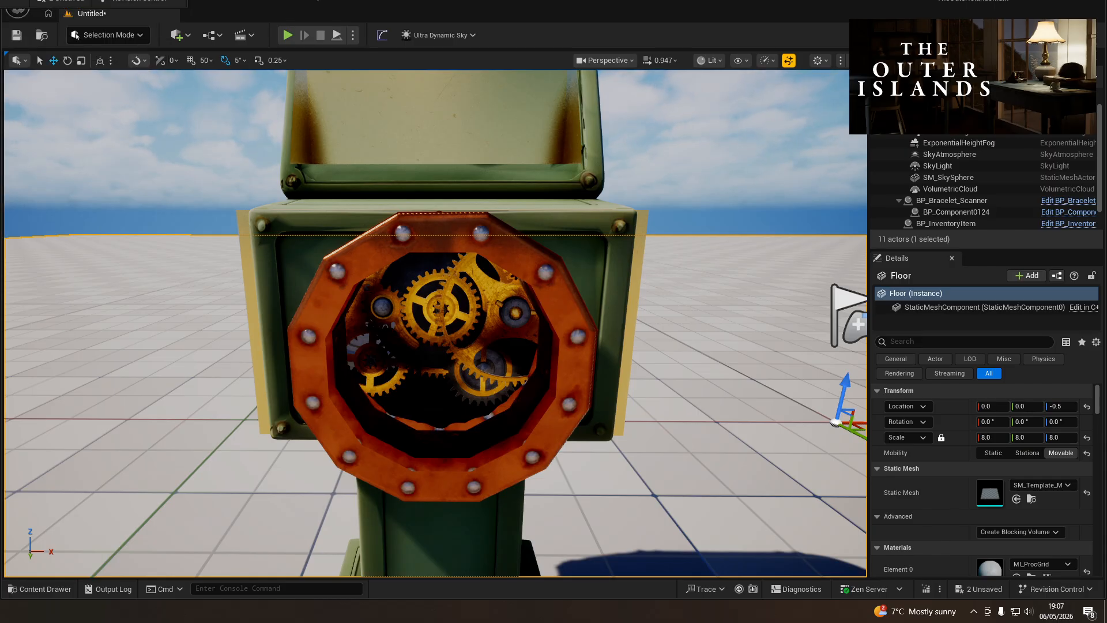
- Run a second play test from the floor before the scanner and check the scanner's behaviour with no bracelet collected
key(s)
right_drag(341, 343, 341, 343)
key(q)
right_click(405, 554)
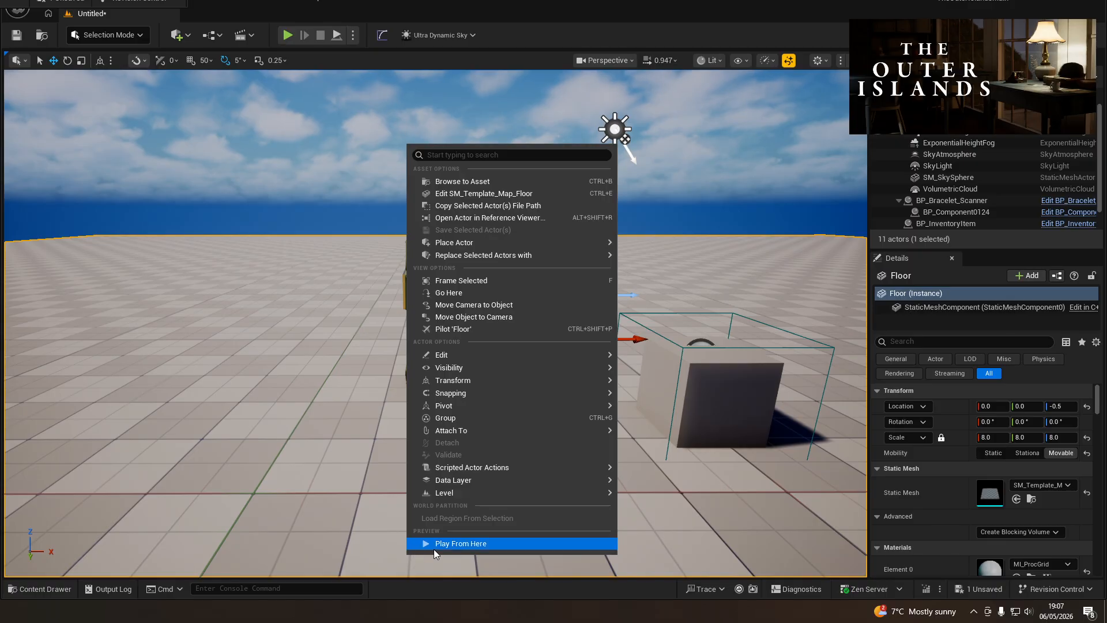
click(433, 544)
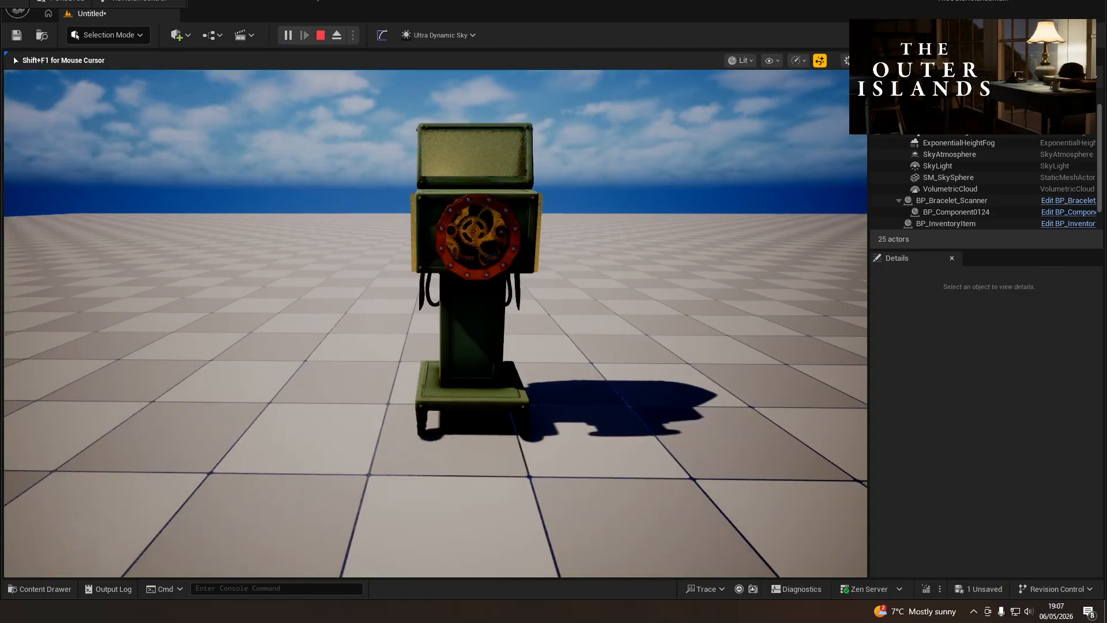
key(a)
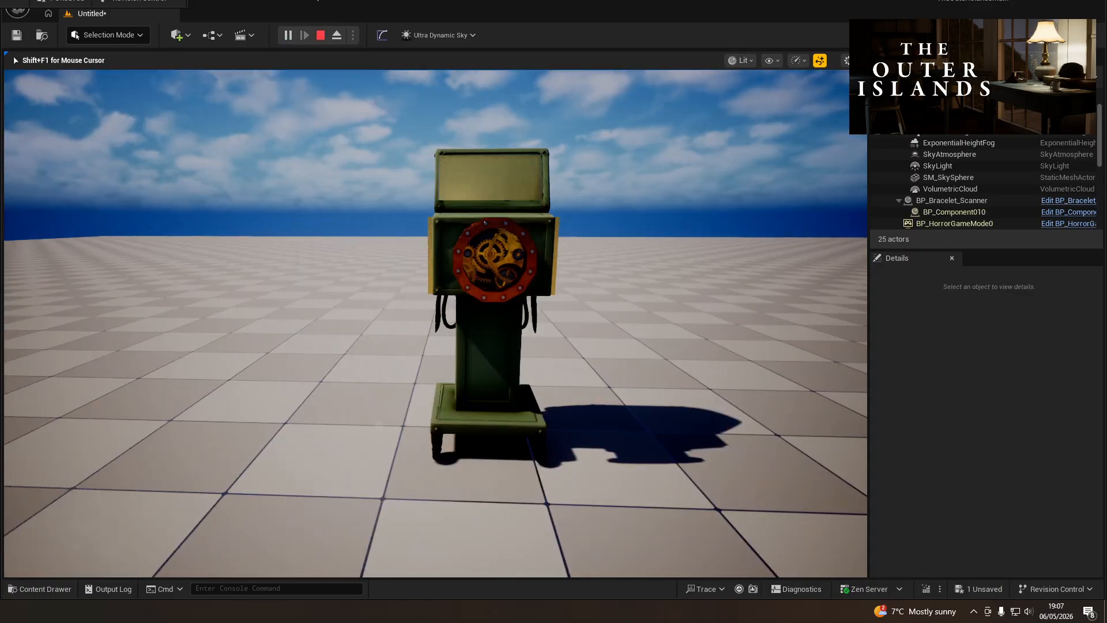
key(w)
key(s)
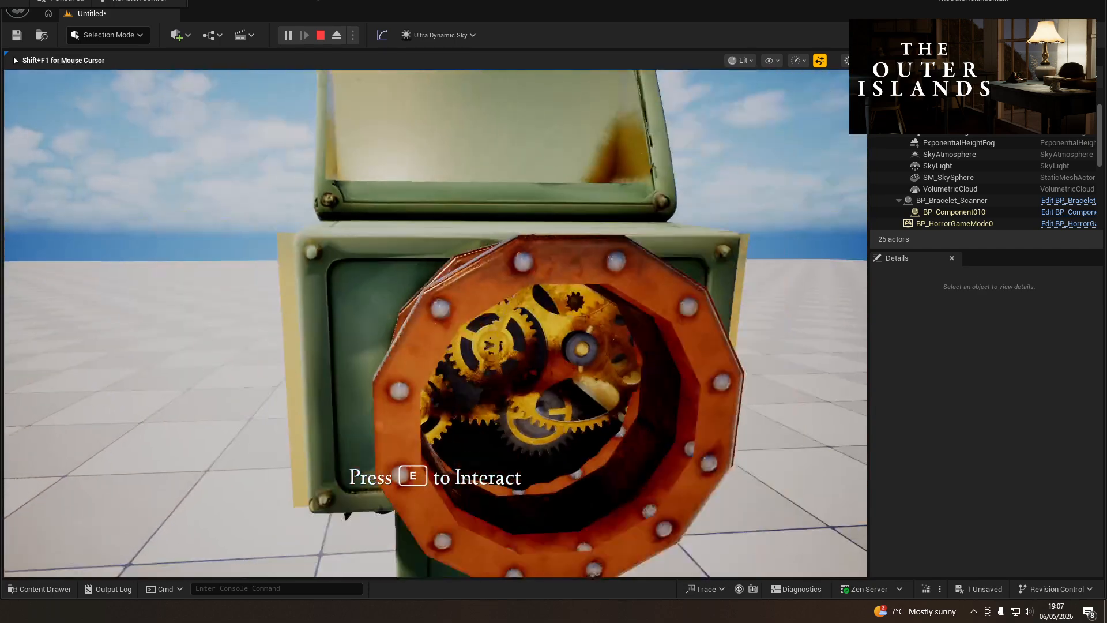
key(w)
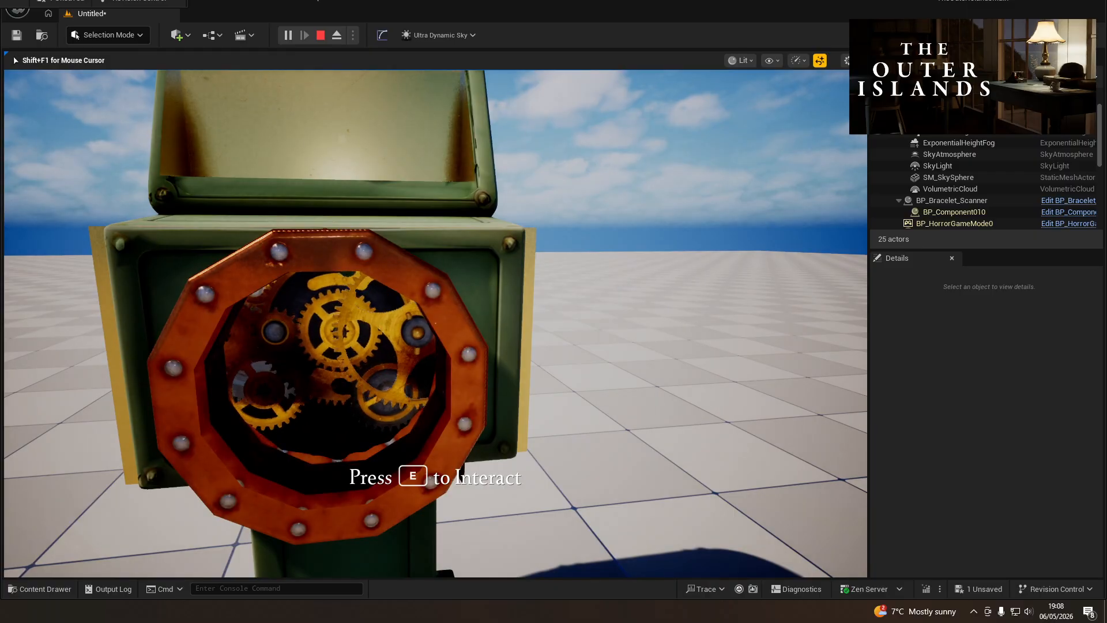
key(s)
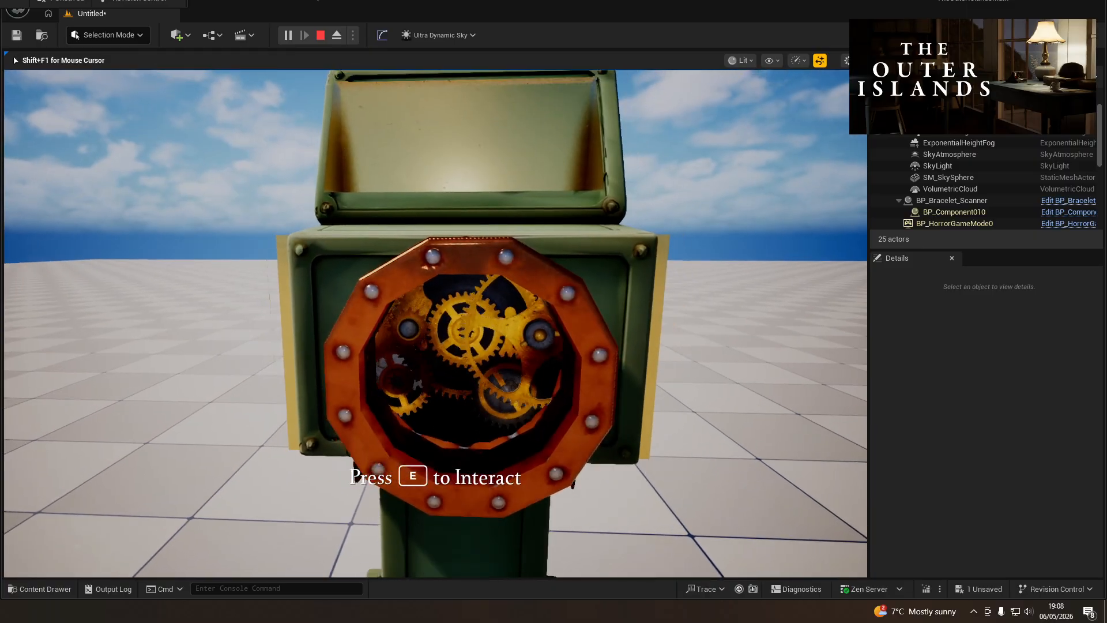
- Pick up the bracelet from the cube, use the scanner to test the inventory check's printed messages, and stop playing
key(s)
key(w)
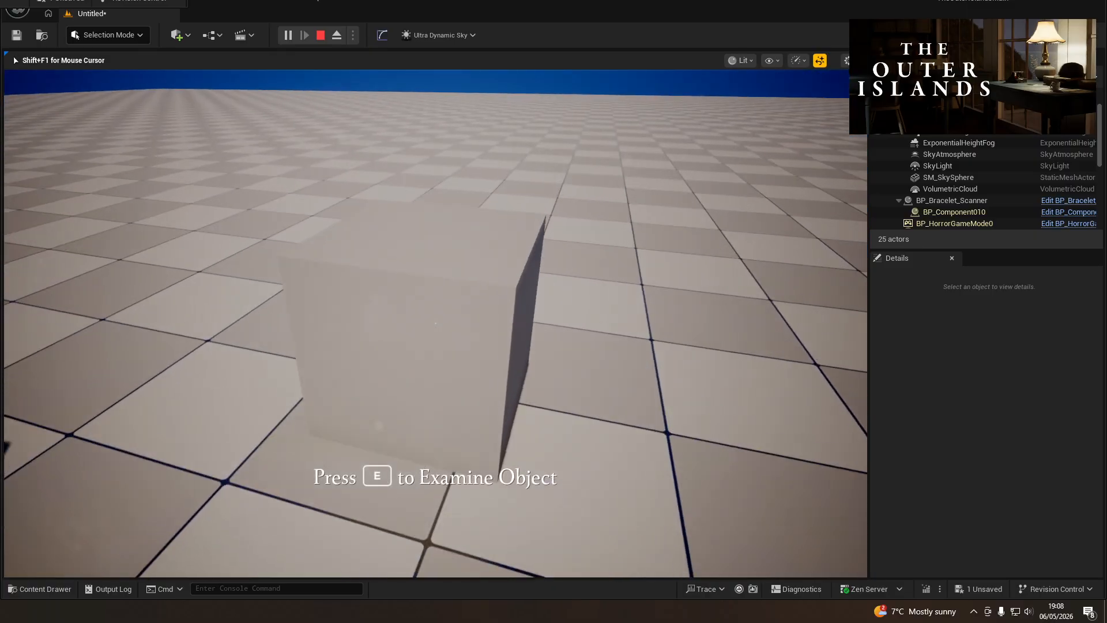
key(e)
key(e)
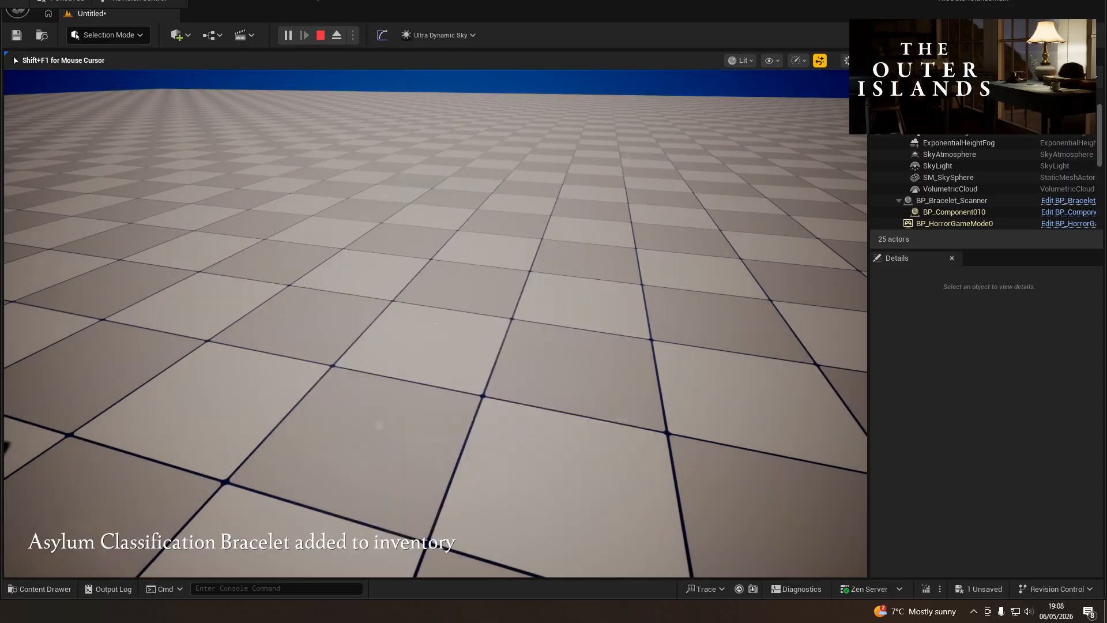
key(w)
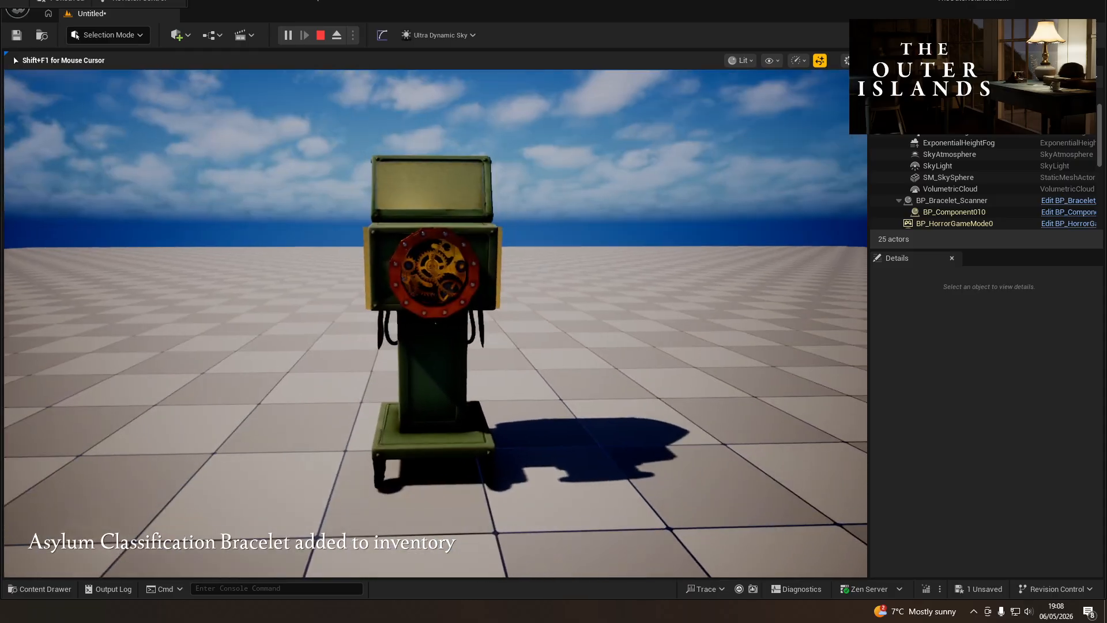
key(s)
key(a)
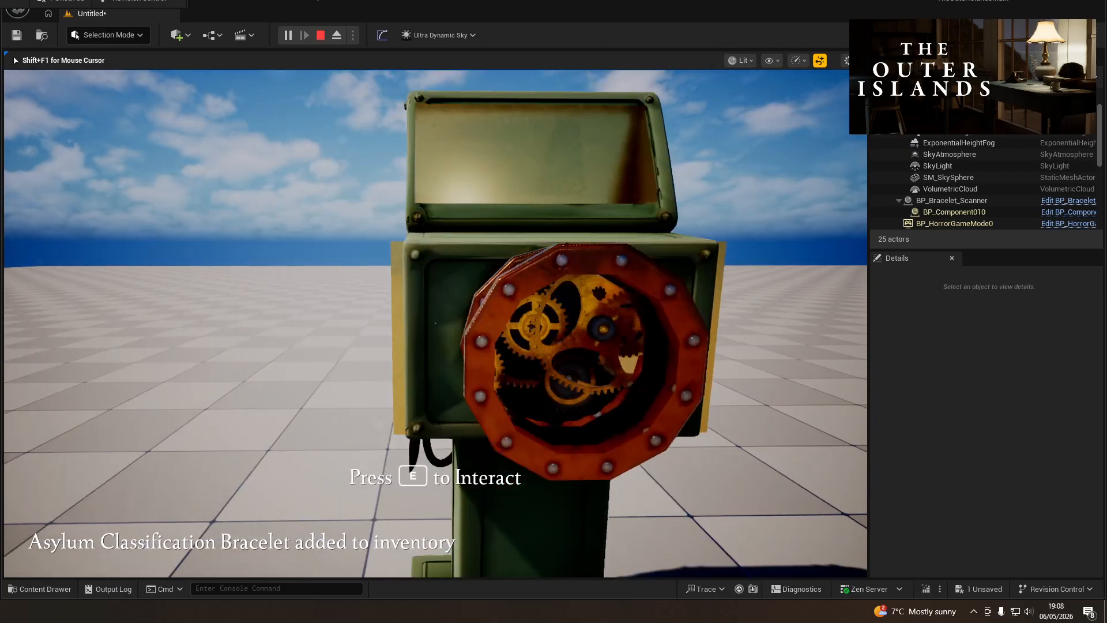
key(w)
key(d)
key(e)
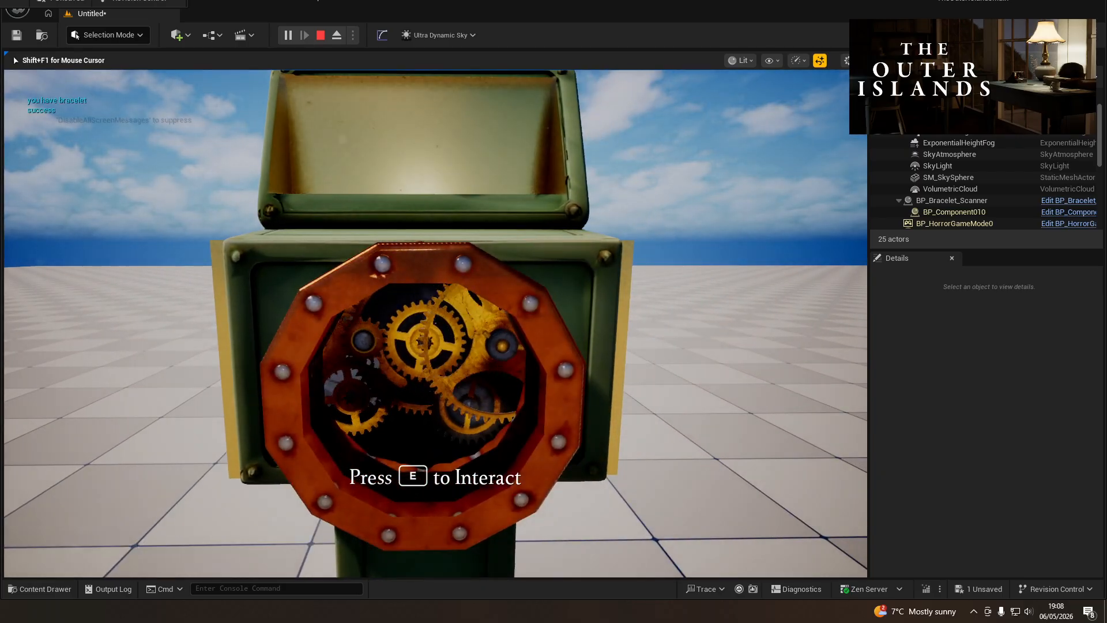
key(s)
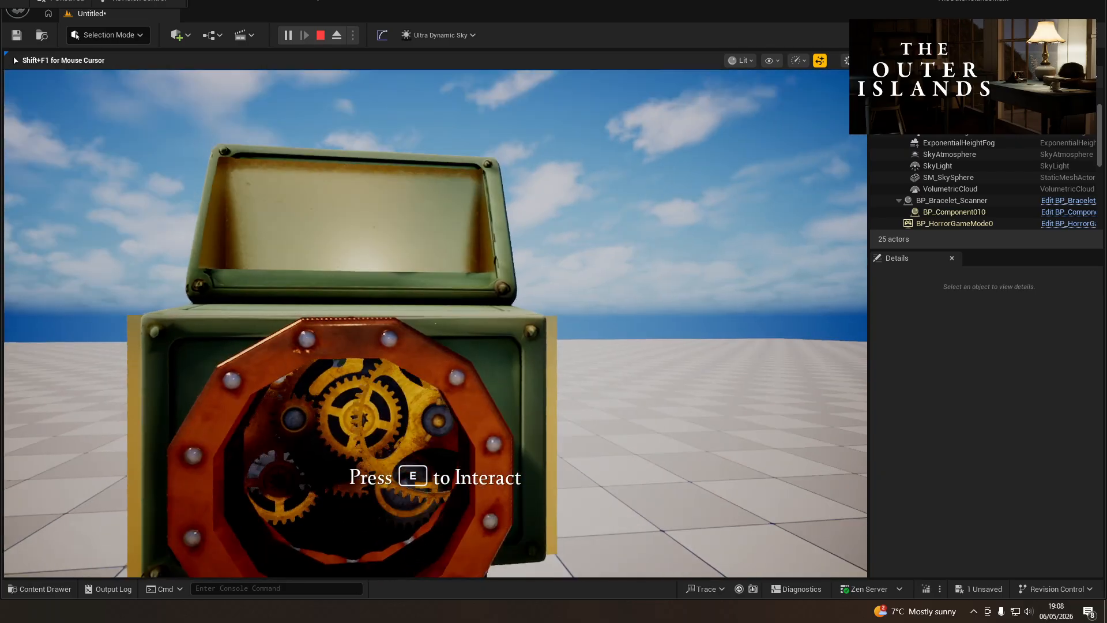
key(Escape)
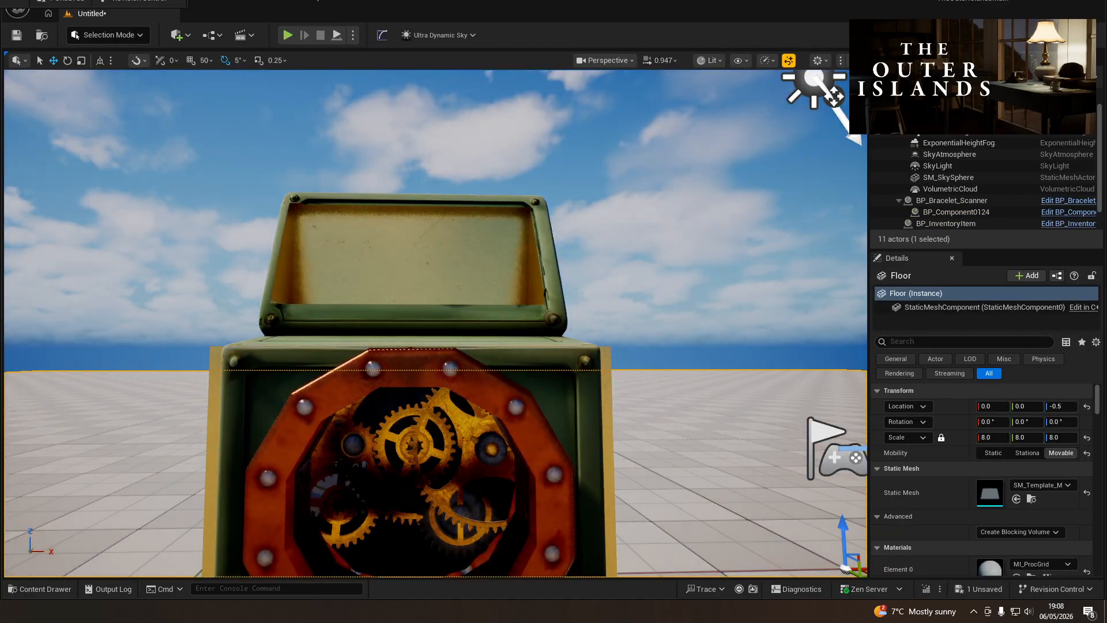
- Return to the scanner Blueprint and delete the "you have bracelet" Print String after the Branch's True output
drag(0, 0, 222, 0)
drag(190, 178, 153, 197)
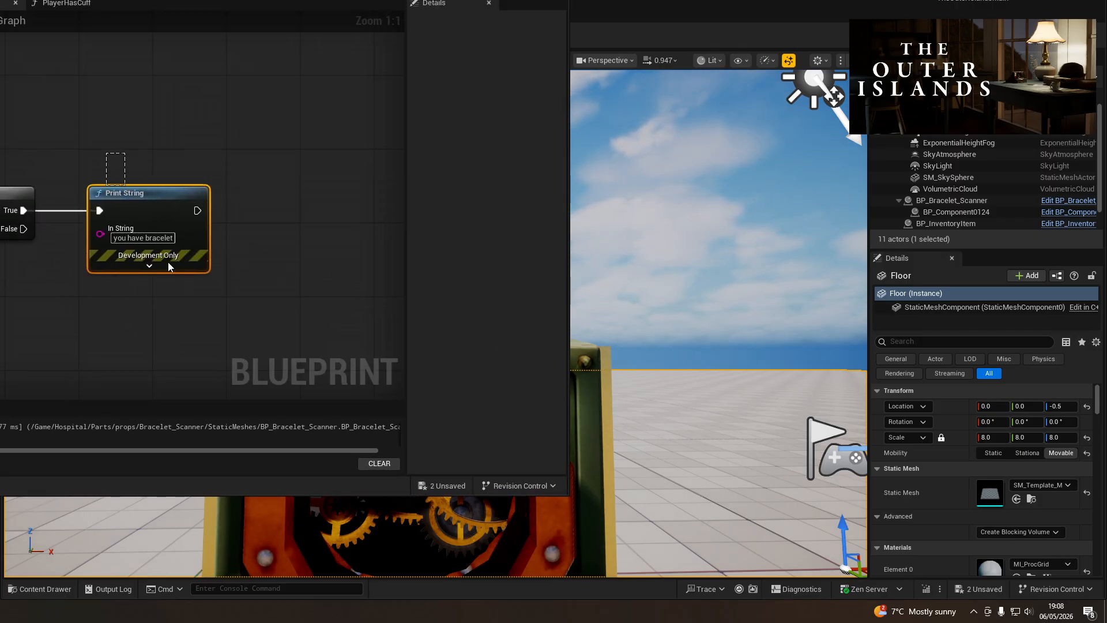
key(Delete)
- Remove the success and fail Print Strings from PlayerHasCuff, wiring both cast outputs straight to their Return Nodes, and save the Blueprint
click(66, 5)
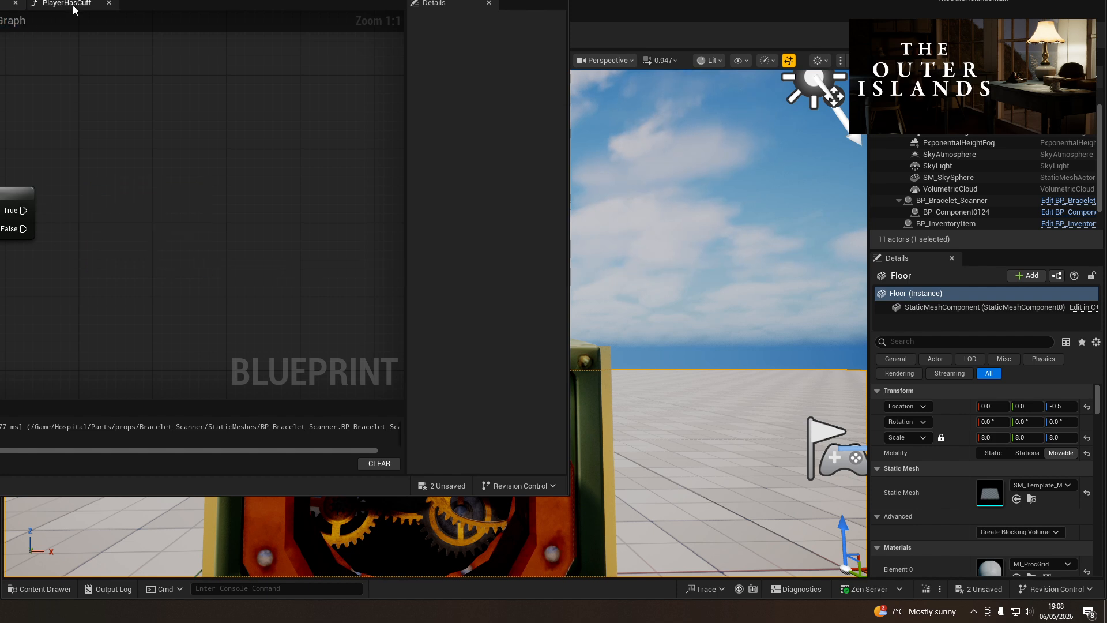
drag(57, 203, 228, 203)
drag(58, 221, 236, 305)
click(132, 268)
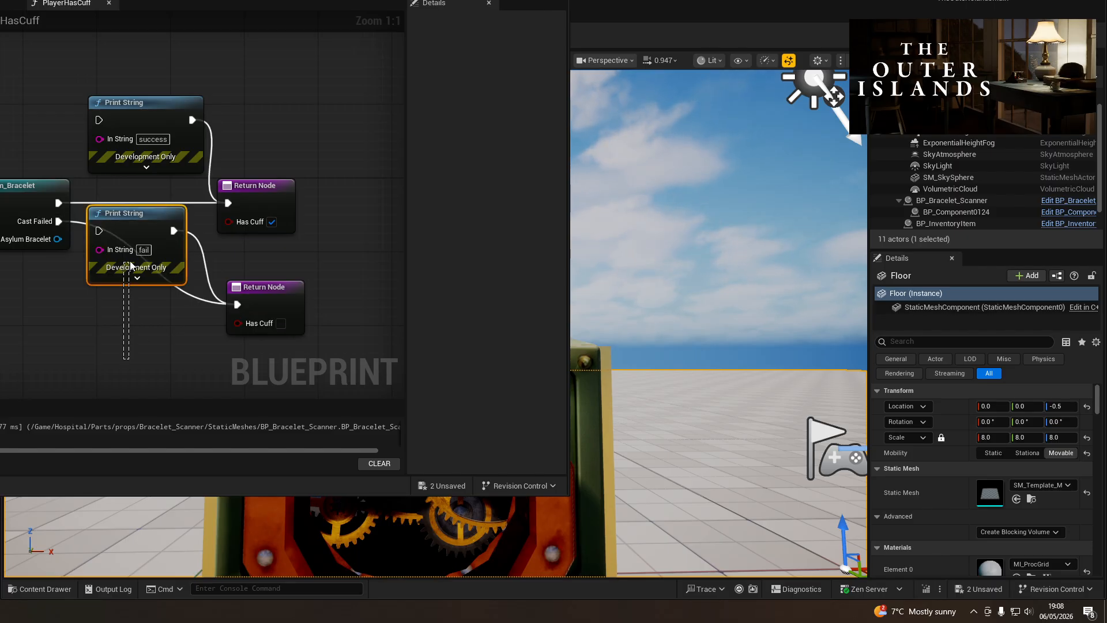
key(Delete)
click(97, 101)
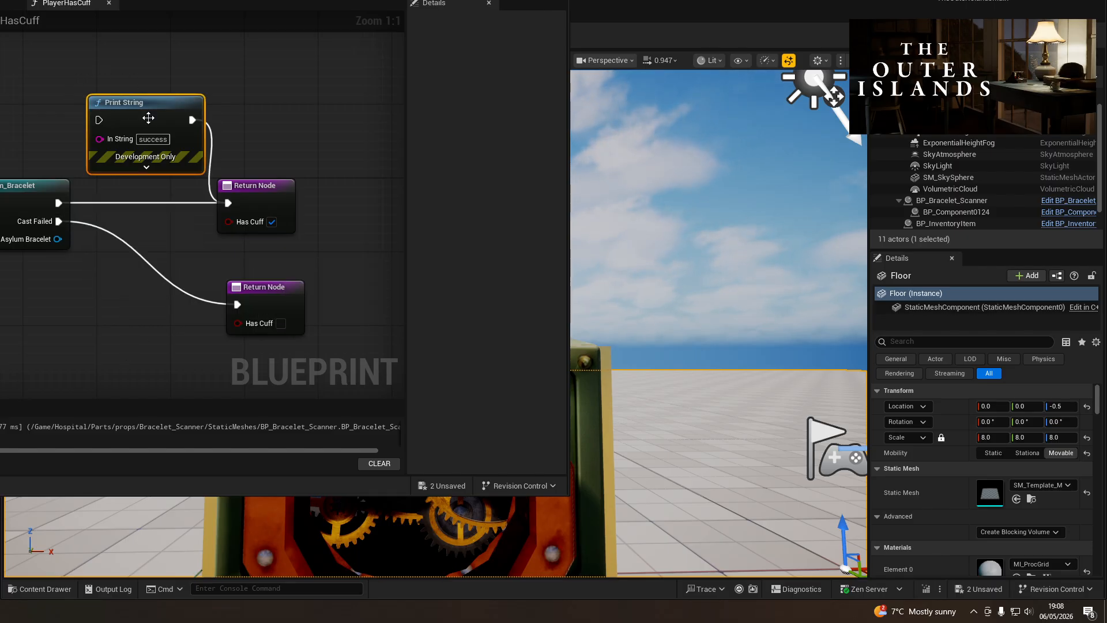
key(Delete)
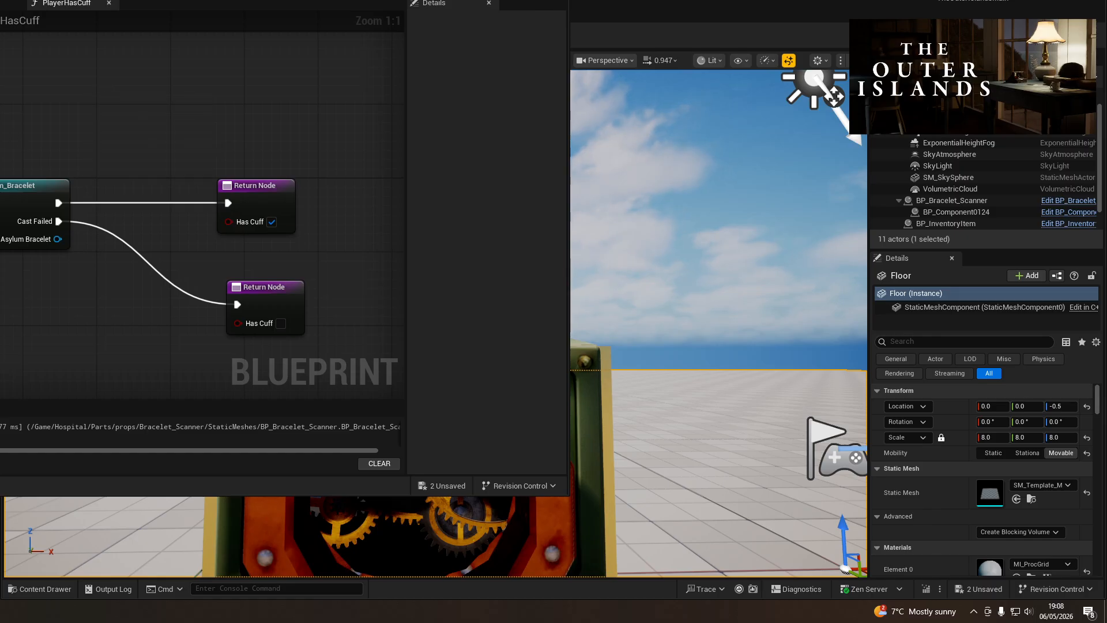
key(ctrl+s)
drag(1, 0, 382, 28)
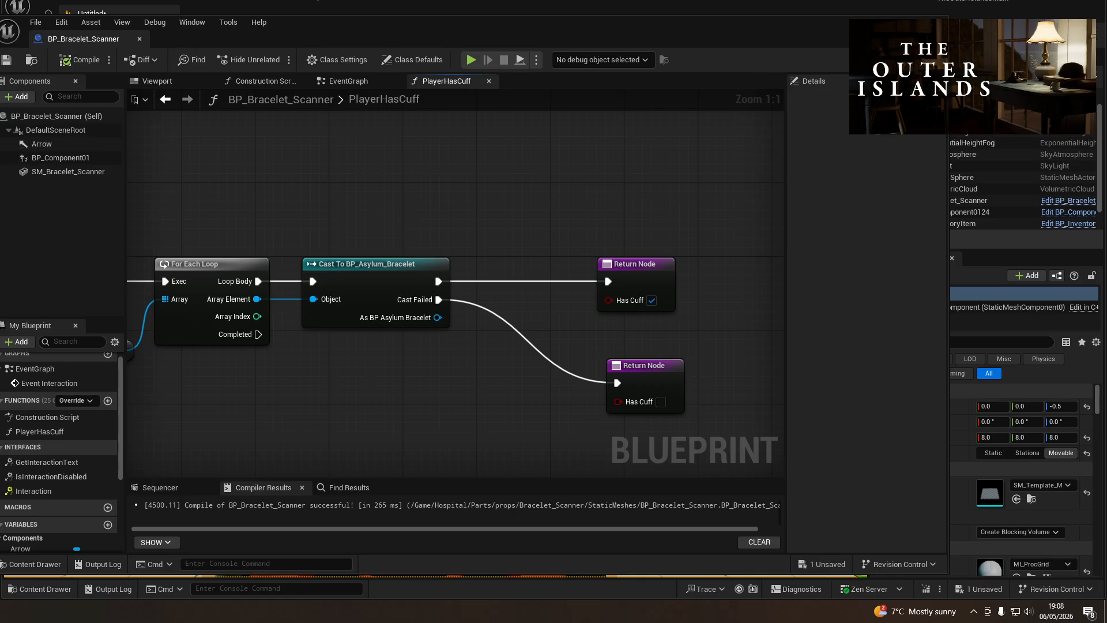